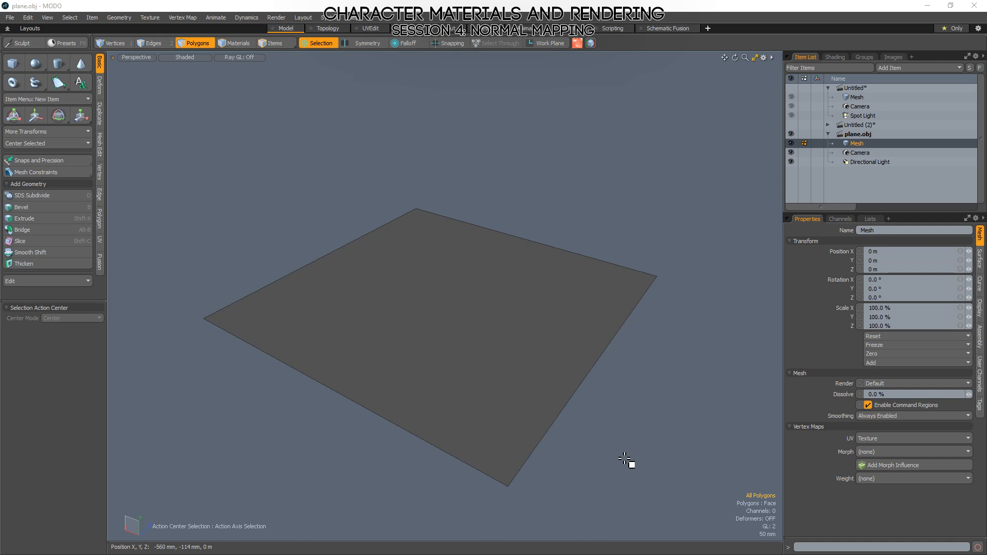
{"action": "left_click", "coordinate": [449, 364]}
{"action": "left_click_drag", "start_coordinate": [614, 372], "coordinate": [650, 395], "text": "alt"}
{"action": "left_click", "coordinate": [647, 439]}
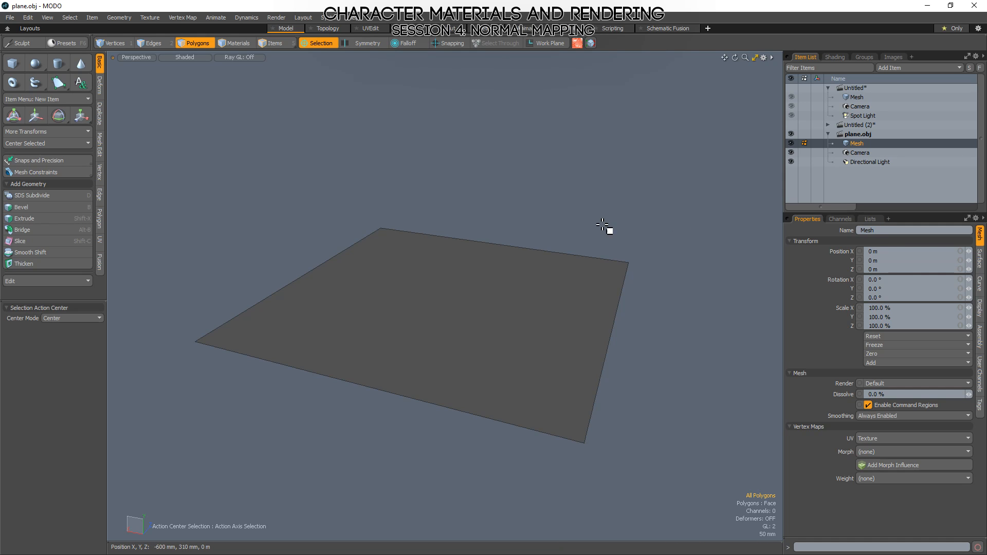
{"action": "key", "text": "1"}
{"action": "key", "text": "3"}
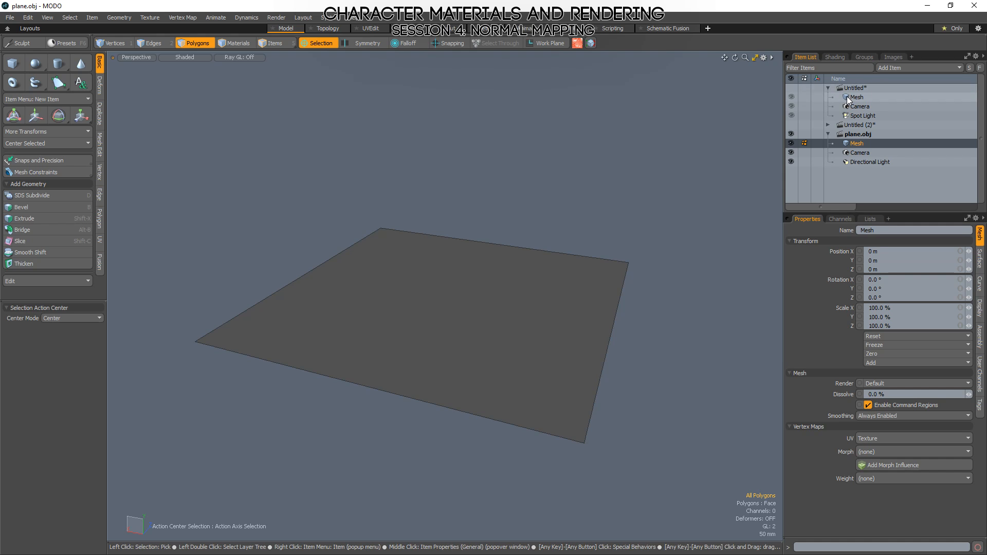
Make the subdivided plane mesh in the Untitled scene active and switch to vertex selection mode.
{"action": "left_click", "coordinate": [847, 97]}
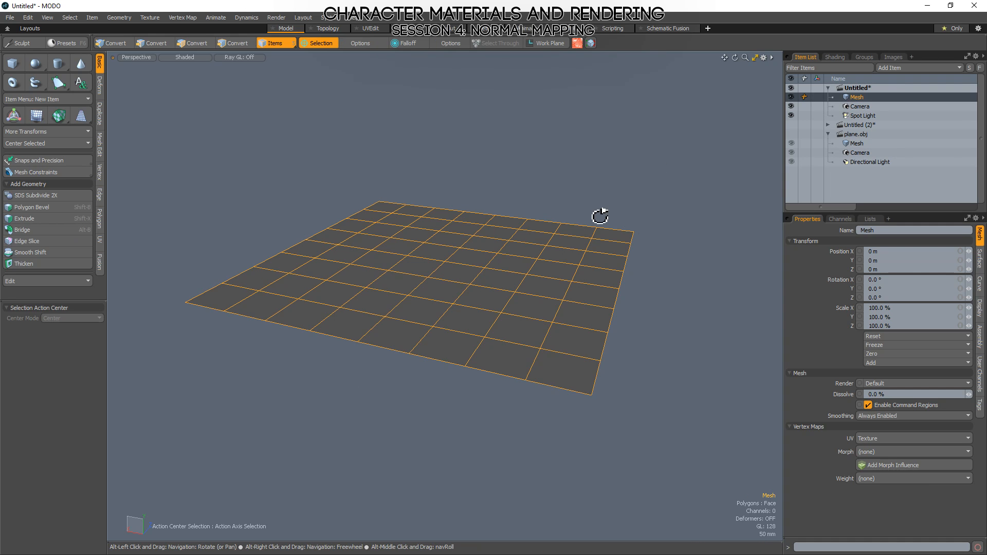
{"action": "left_click_drag", "start_coordinate": [600, 214], "coordinate": [583, 389], "text": "alt"}
{"action": "key", "text": "3"}
{"action": "key", "text": "1"}
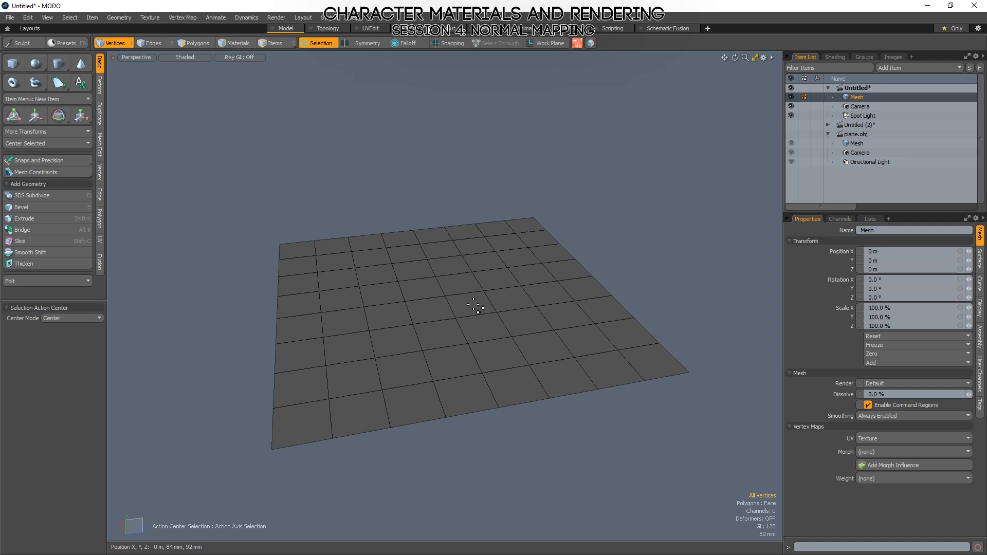
Examine the subdivided plane's grid and its centre vertex from several angles.
{"action": "left_click_drag", "start_coordinate": [461, 300], "coordinate": [441, 316]}
{"action": "left_click", "coordinate": [446, 296]}
{"action": "left_click_drag", "start_coordinate": [676, 324], "coordinate": [650, 357], "text": "alt"}
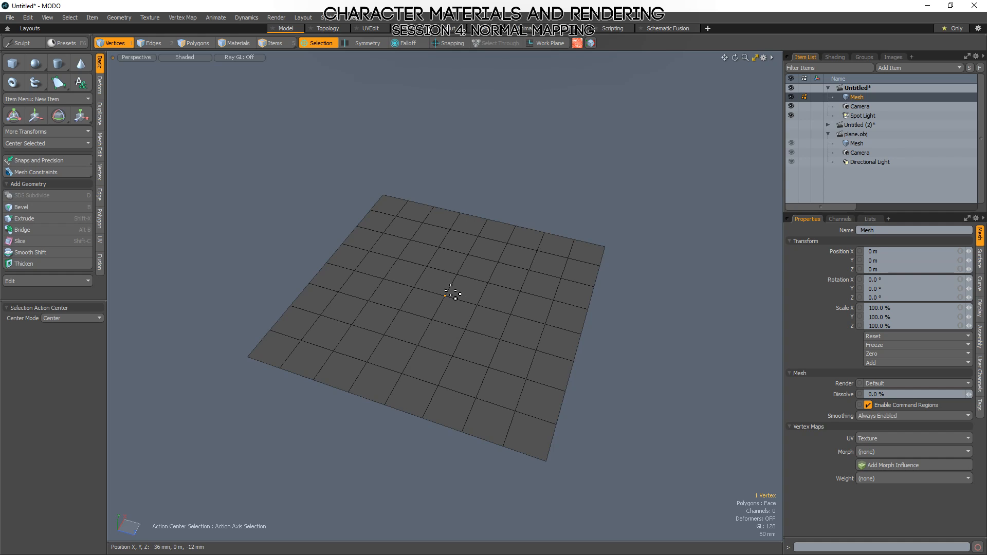
{"action": "left_click_drag", "start_coordinate": [437, 308], "coordinate": [508, 301], "text": "alt"}
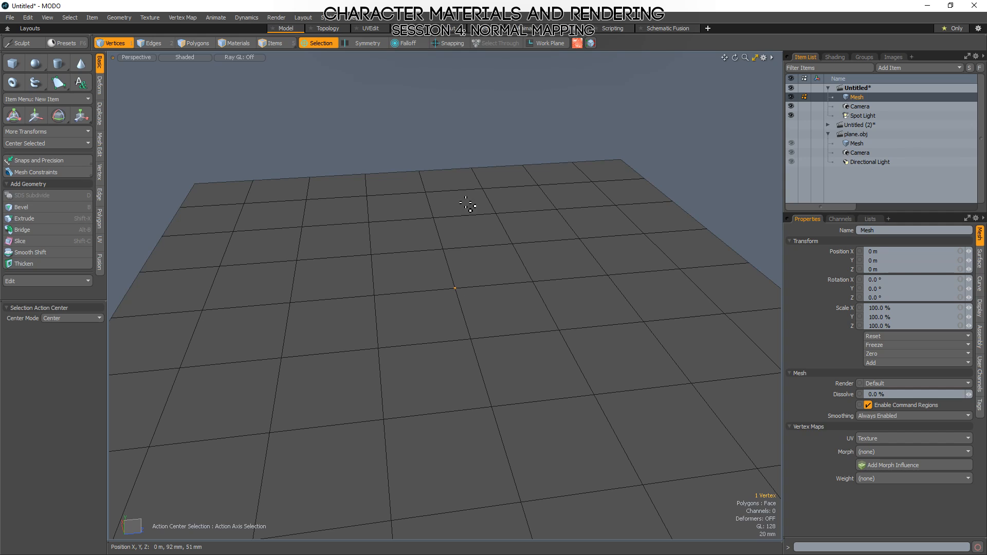
{"action": "left_click", "coordinate": [461, 117]}
{"action": "left_click_drag", "start_coordinate": [488, 288], "coordinate": [367, 315], "text": "ctrl+alt"}
{"action": "mouse_move", "coordinate": [491, 310]}
{"action": "left_mouse_down", "text": "alt"}
{"action": "mouse_move", "coordinate": [483, 409]}
{"action": "mouse_move", "coordinate": [476, 315]}
{"action": "left_mouse_up", "text": "alt"}
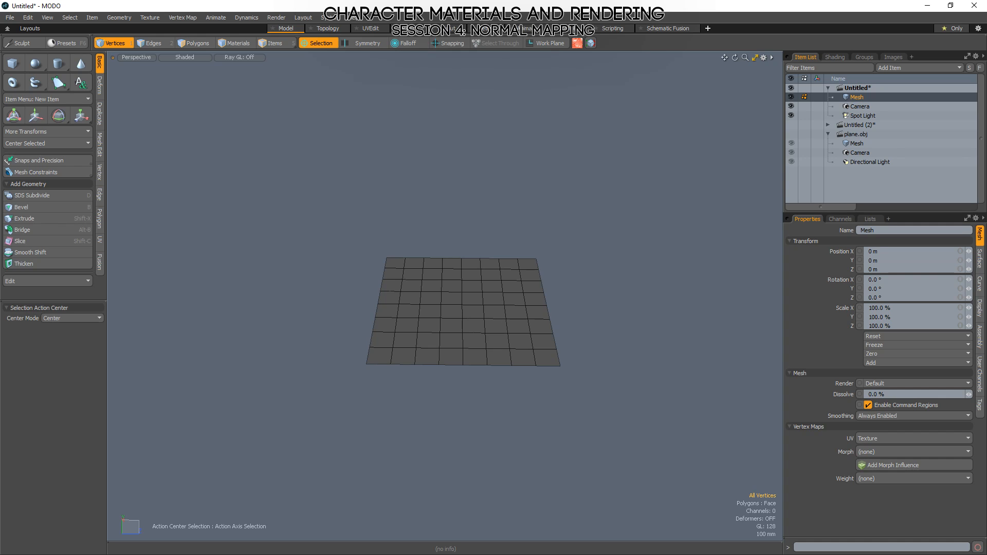
{"action": "left_click_drag", "start_coordinate": [468, 306], "coordinate": [512, 302], "text": "alt"}
{"action": "left_click_drag", "start_coordinate": [495, 317], "coordinate": [553, 388], "text": "alt"}
{"action": "left_click_drag", "start_coordinate": [658, 287], "coordinate": [670, 323], "text": "alt"}
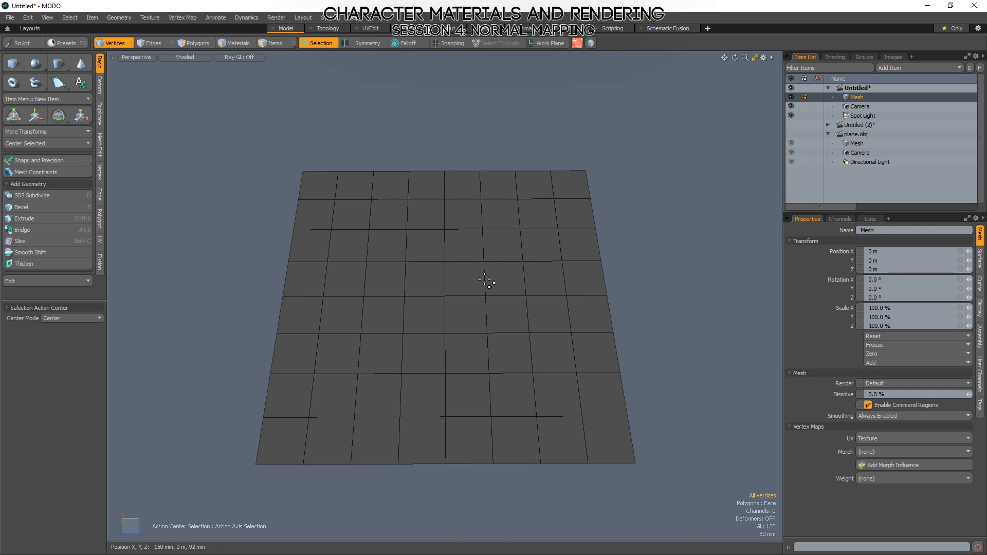
{"action": "left_click_drag", "start_coordinate": [452, 296], "coordinate": [482, 301], "text": "ctrl+alt"}
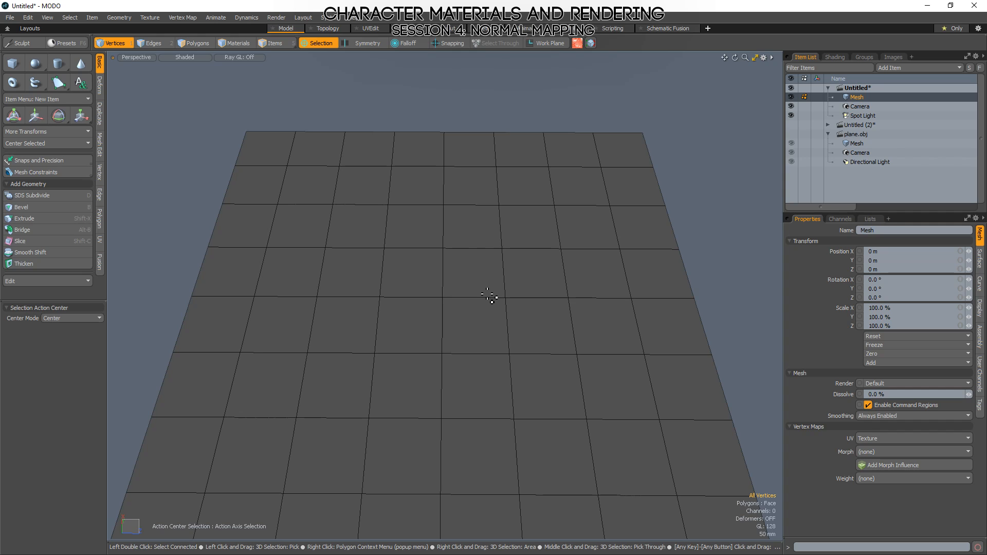
{"action": "scroll", "coordinate": [489, 297], "scroll_direction": "down", "scroll_amount": 2}
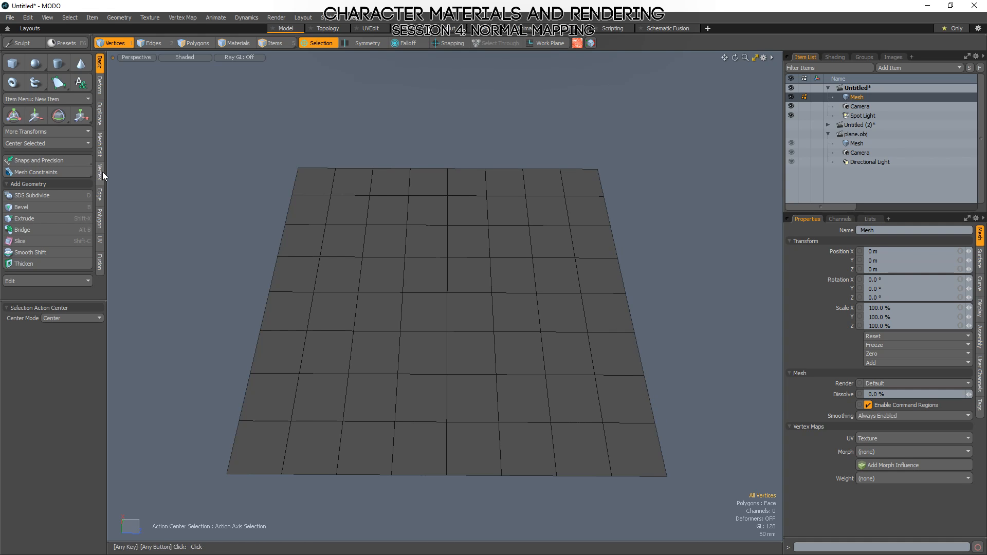
Turn on the vertex normals display and select all polygons of the subdivided plane.
{"action": "left_click", "coordinate": [48, 17]}
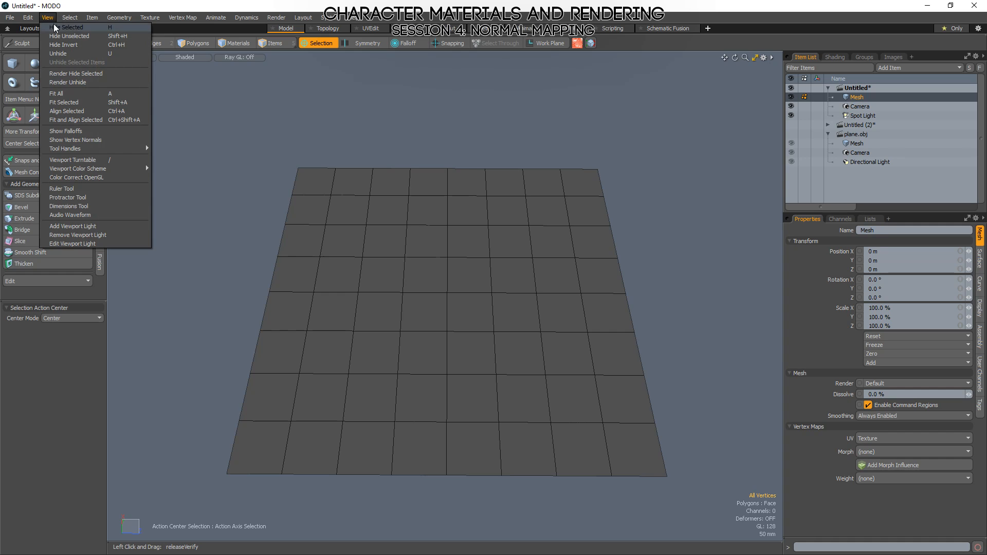
{"action": "left_click", "coordinate": [85, 140]}
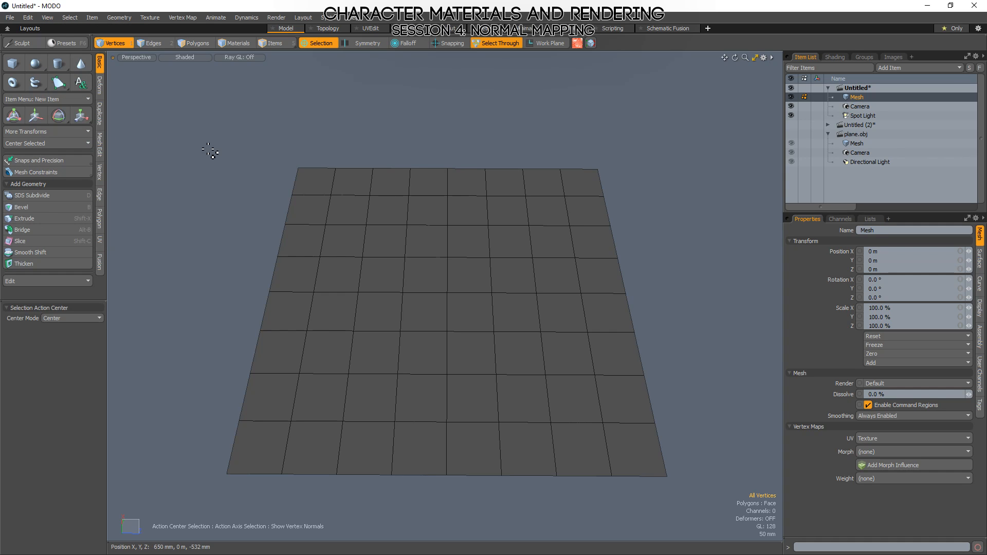
{"action": "left_click_drag", "start_coordinate": [518, 344], "coordinate": [693, 343], "text": "alt"}
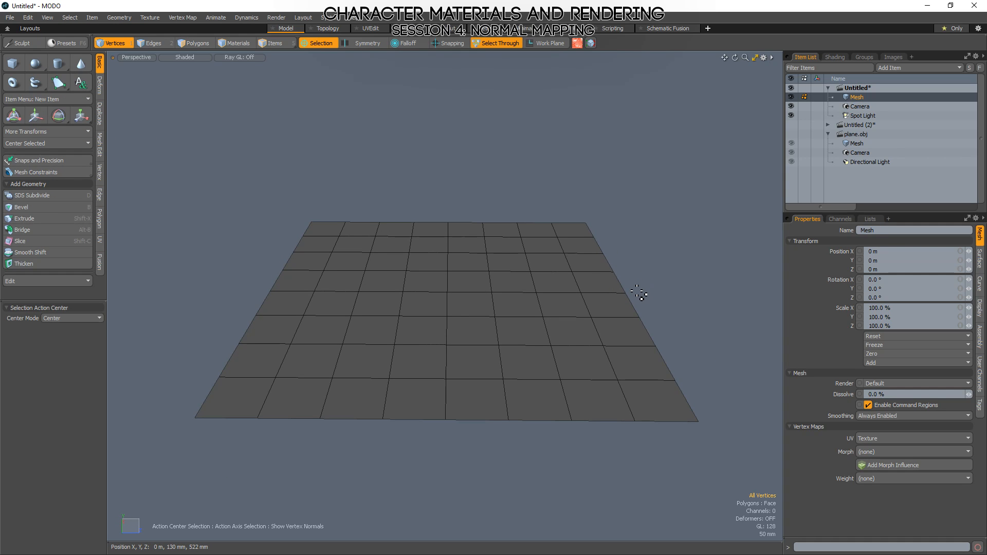
{"action": "key", "text": "3"}
{"action": "double_click", "coordinate": [494, 324]}
{"action": "left_click", "coordinate": [676, 242]}
{"action": "scroll", "coordinate": [445, 312], "scroll_direction": "down", "scroll_amount": 1}
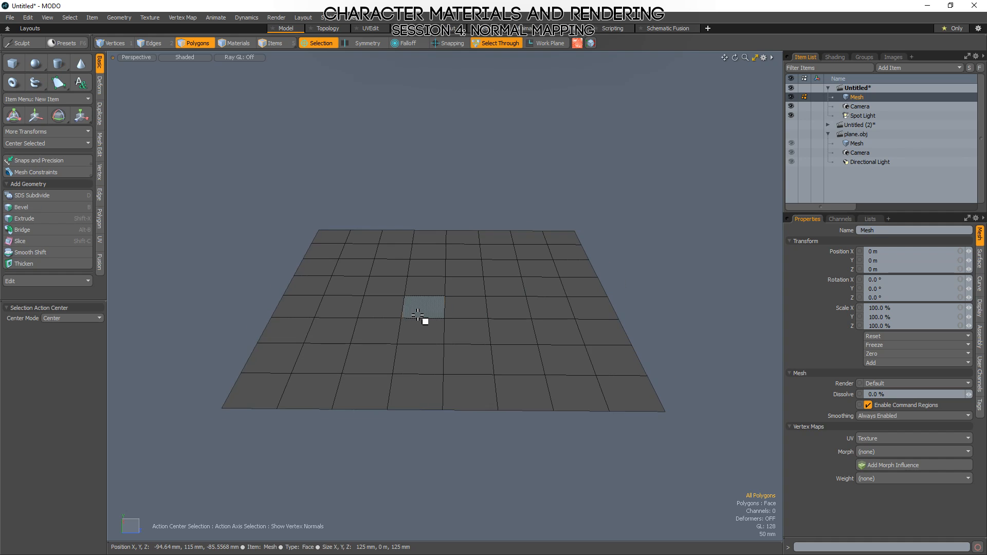
{"action": "double_click", "coordinate": [417, 315]}
Select both the HardEdges and vert_normals maps among the mesh's other vertex maps.
{"action": "left_click", "coordinate": [870, 219]}
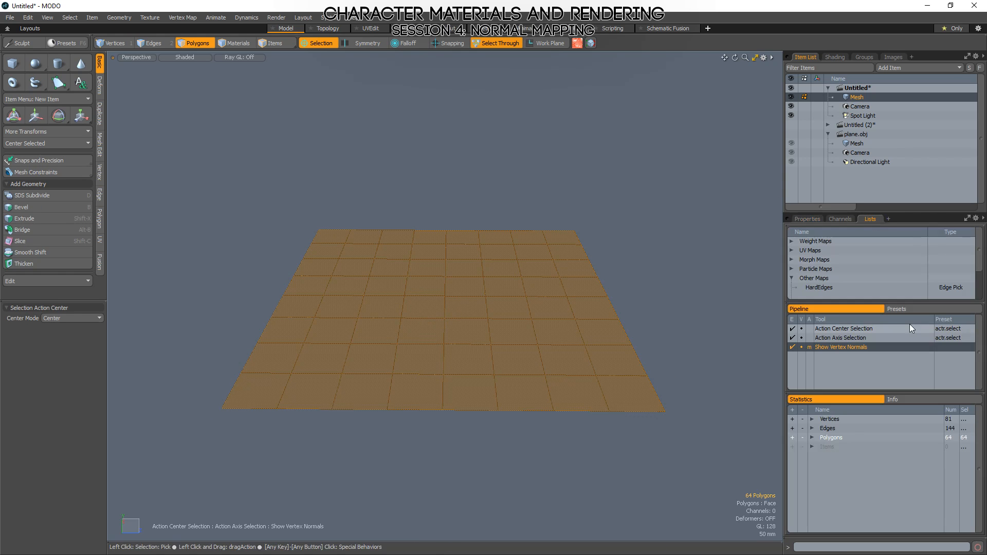
{"action": "scroll", "coordinate": [829, 280], "scroll_direction": "down", "scroll_amount": 2}
{"action": "left_click", "coordinate": [828, 269]}
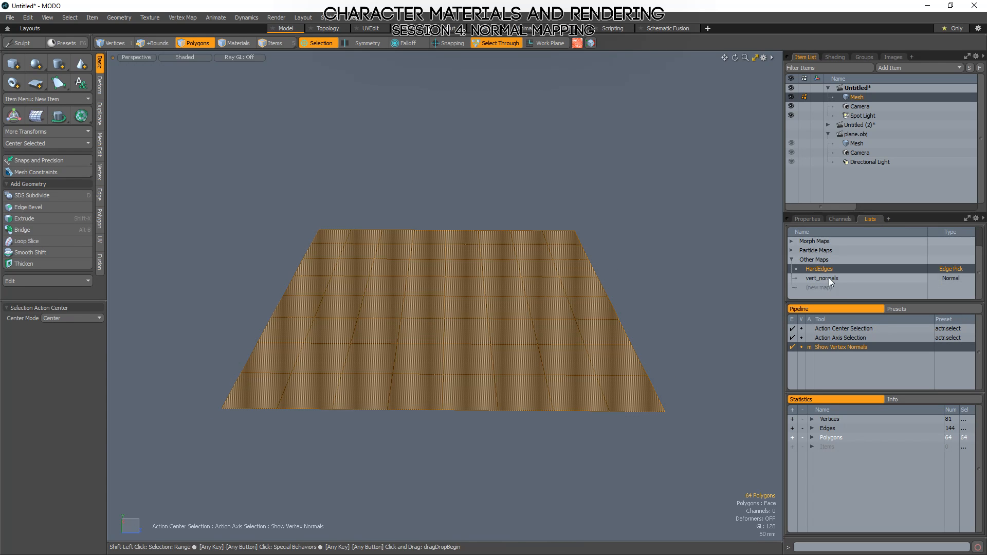
{"action": "left_click", "coordinate": [829, 277], "text": "shift"}
{"action": "right_click", "coordinate": [828, 280]}
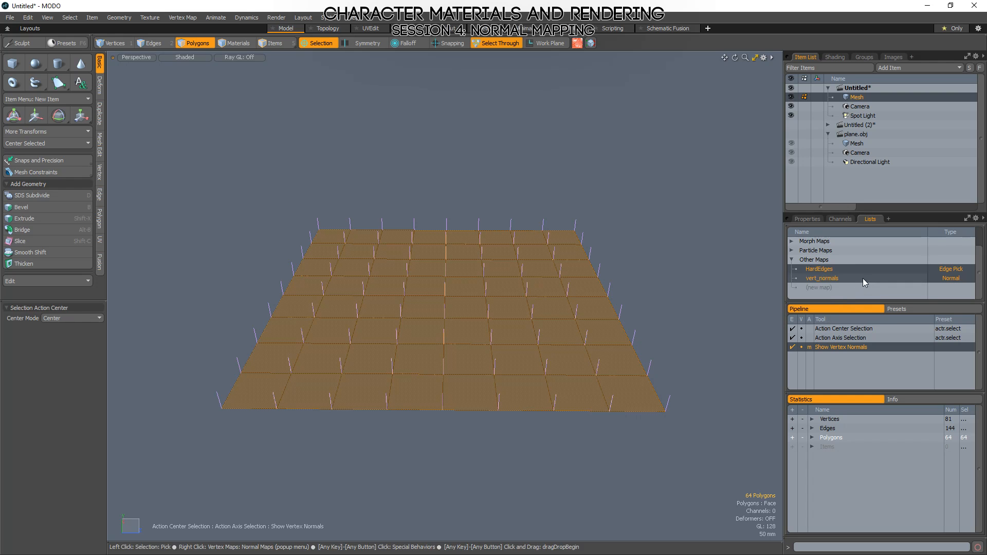
{"action": "left_click", "coordinate": [838, 281], "text": "ctrl"}
{"action": "left_click", "coordinate": [818, 267], "text": "ctrl"}
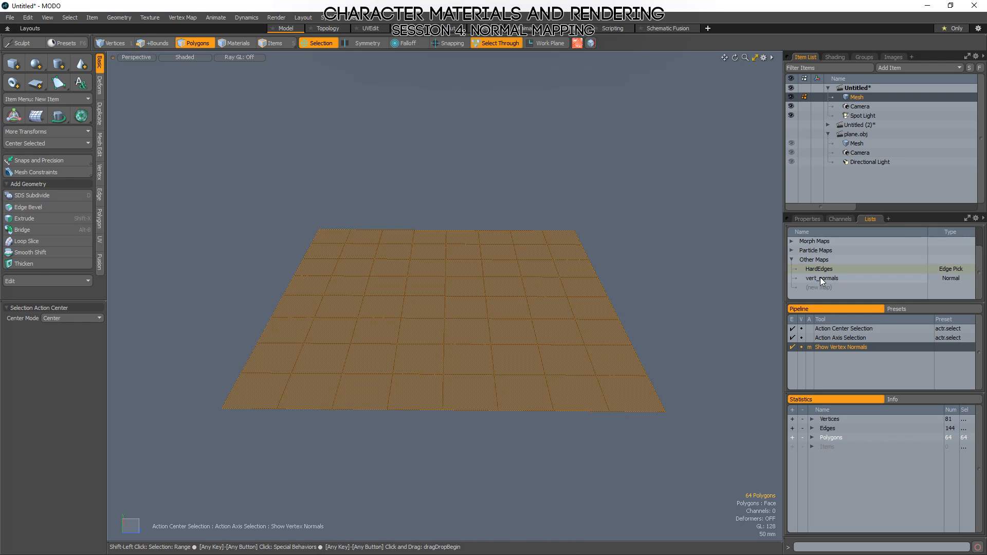
{"action": "left_click", "coordinate": [822, 281], "text": "shift"}
Examine the vertex normals across the plane and at its corner in vertex mode with nothing selected.
{"action": "left_click_drag", "start_coordinate": [565, 350], "coordinate": [575, 324], "text": "alt"}
{"action": "left_click_drag", "start_coordinate": [446, 306], "coordinate": [625, 335], "text": "ctrl+alt"}
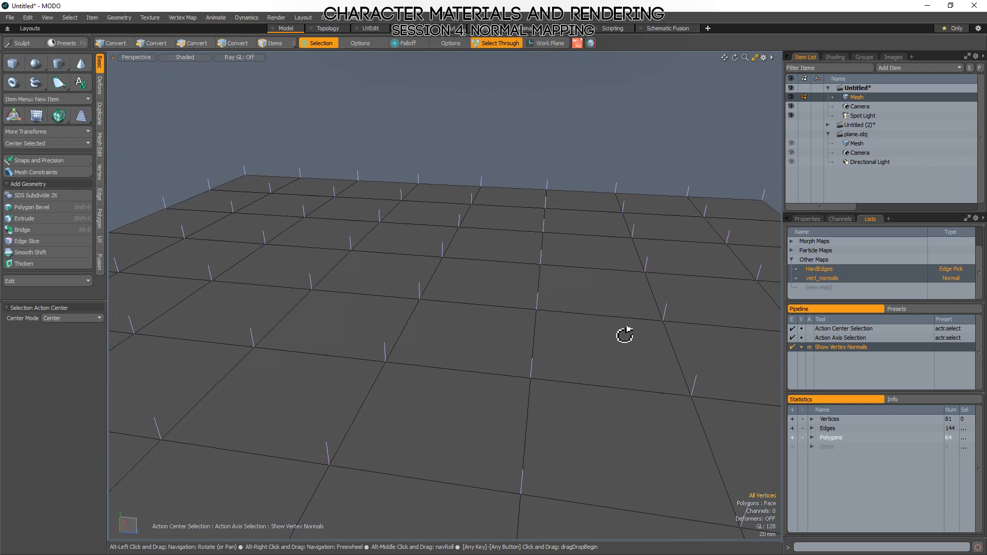
{"action": "left_click_drag", "start_coordinate": [547, 324], "coordinate": [527, 324], "text": "ctrl+alt"}
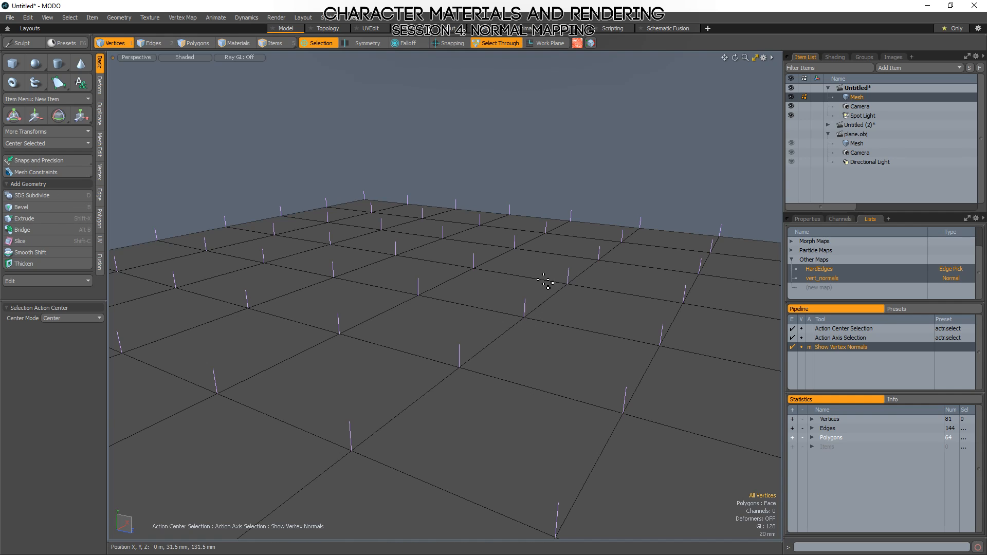
{"action": "left_click_drag", "start_coordinate": [485, 273], "coordinate": [434, 418], "text": "alt"}
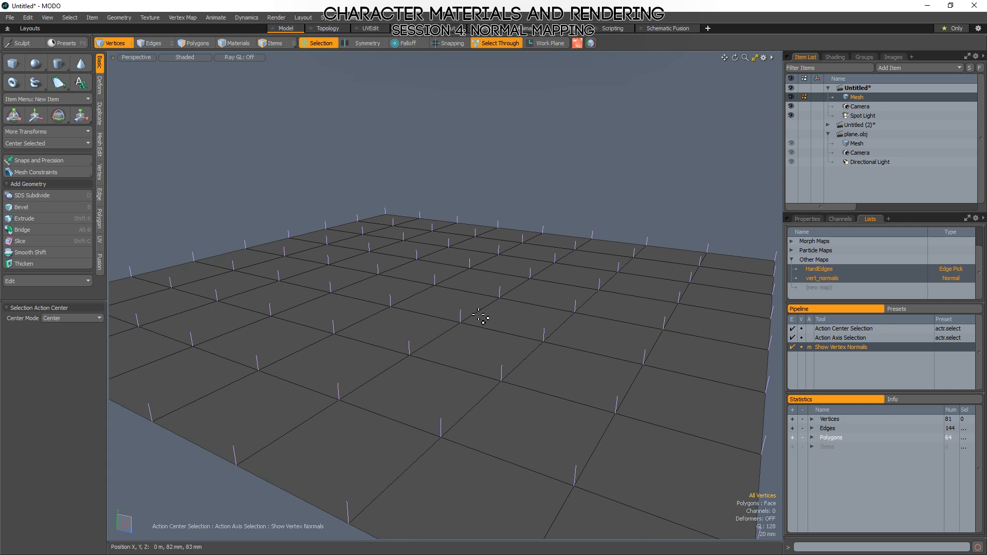
{"action": "left_click_drag", "start_coordinate": [485, 319], "coordinate": [464, 363], "text": "alt"}
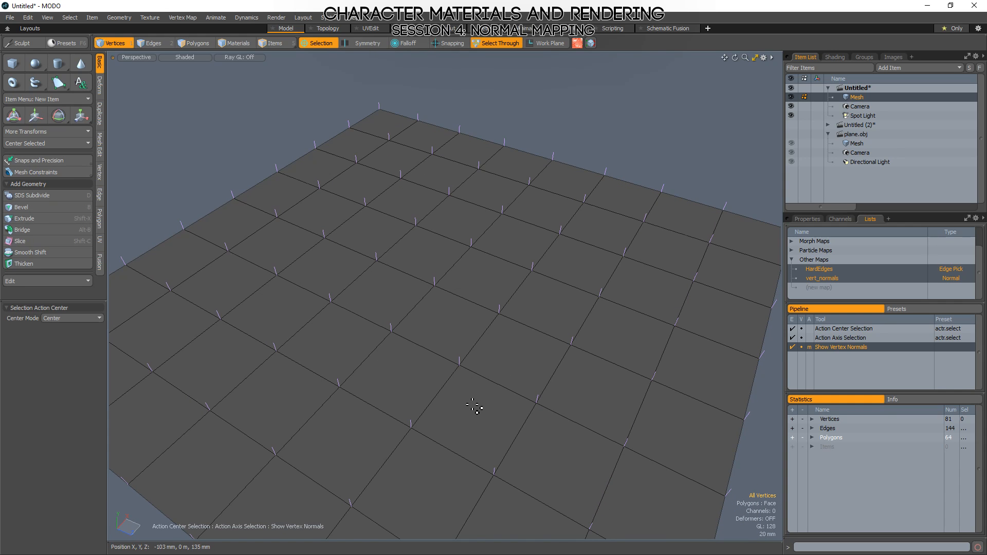
{"action": "left_click_drag", "start_coordinate": [475, 378], "coordinate": [412, 293], "text": "alt"}
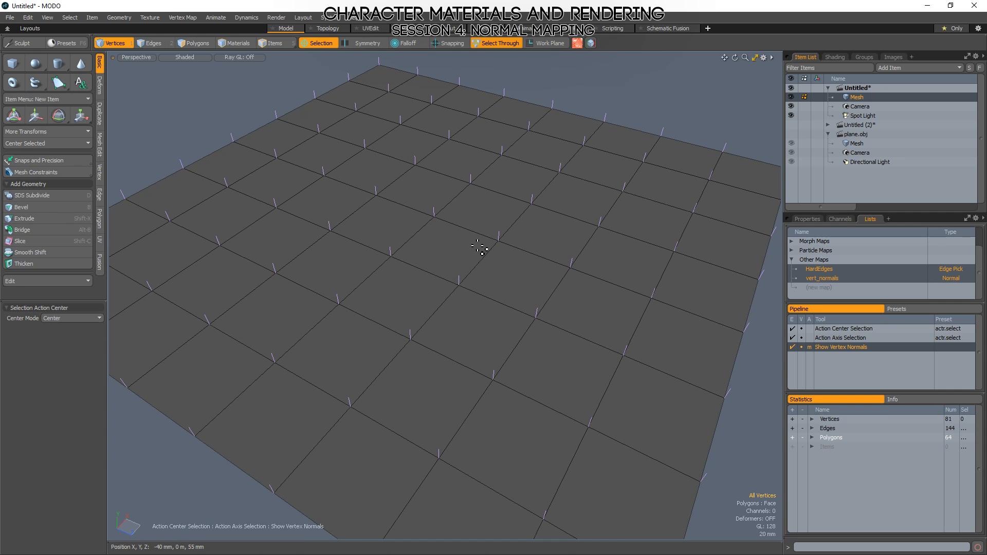
{"action": "left_click_drag", "start_coordinate": [492, 236], "coordinate": [452, 262], "text": "ctrl+alt"}
{"action": "left_click_drag", "start_coordinate": [571, 512], "coordinate": [600, 492], "text": "ctrl+alt"}
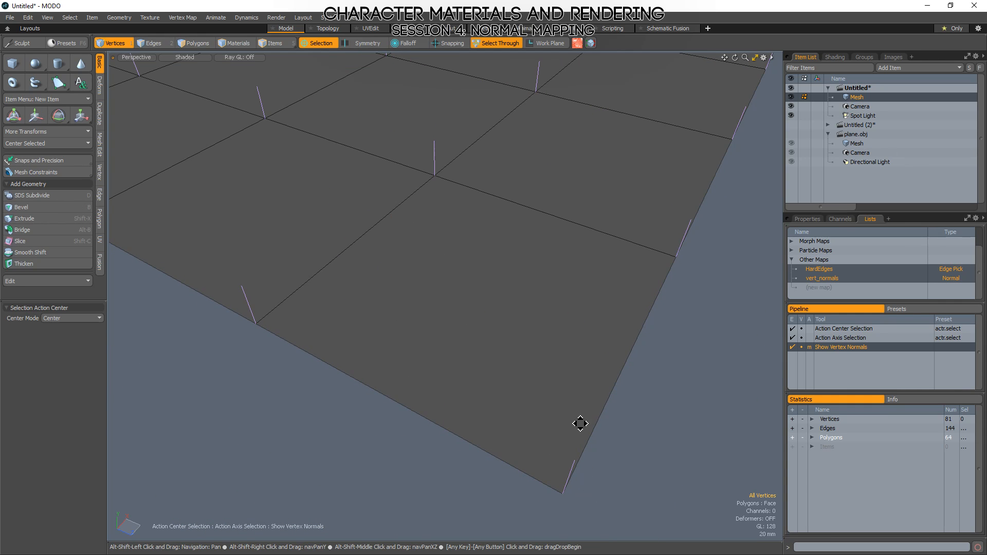
{"action": "left_click_drag", "start_coordinate": [580, 424], "coordinate": [517, 409], "text": "ctrl+alt"}
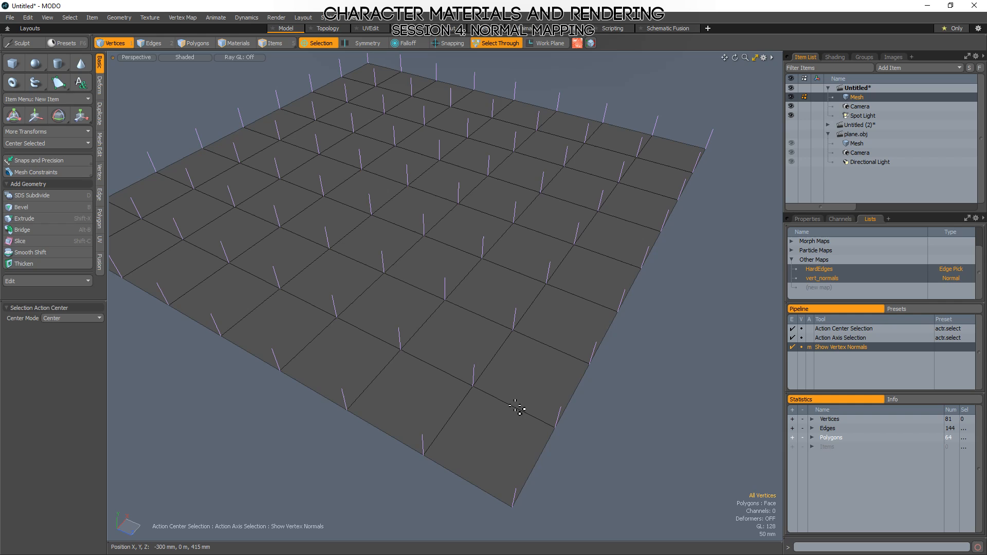
Select the inner vertex nearest the plane's corner, and inspect the normals of the four polygons around it.
{"action": "left_click", "coordinate": [475, 389]}
{"action": "scroll", "coordinate": [483, 395], "scroll_direction": "up", "scroll_amount": 5}
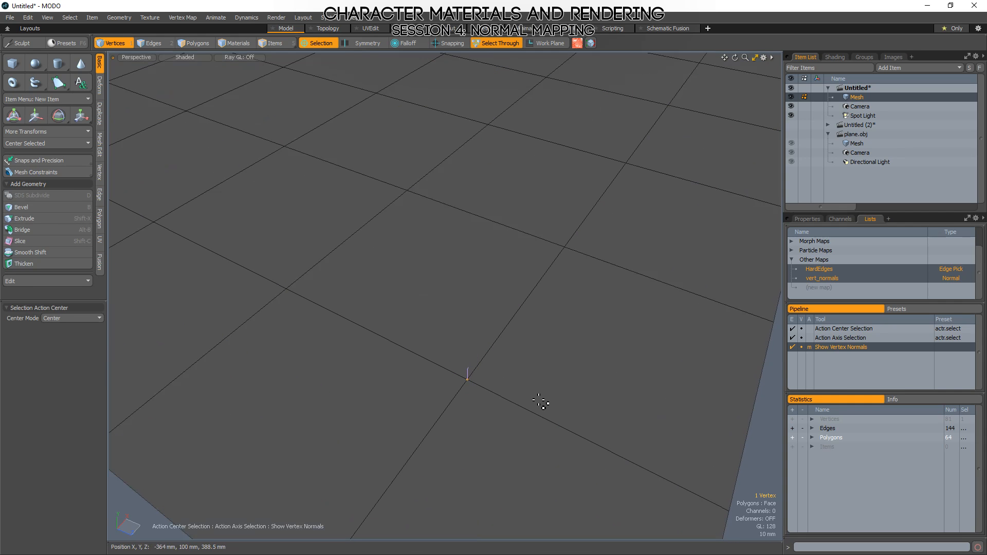
{"action": "key", "text": "3"}
{"action": "scroll", "coordinate": [442, 365], "scroll_direction": "up", "scroll_amount": 2}
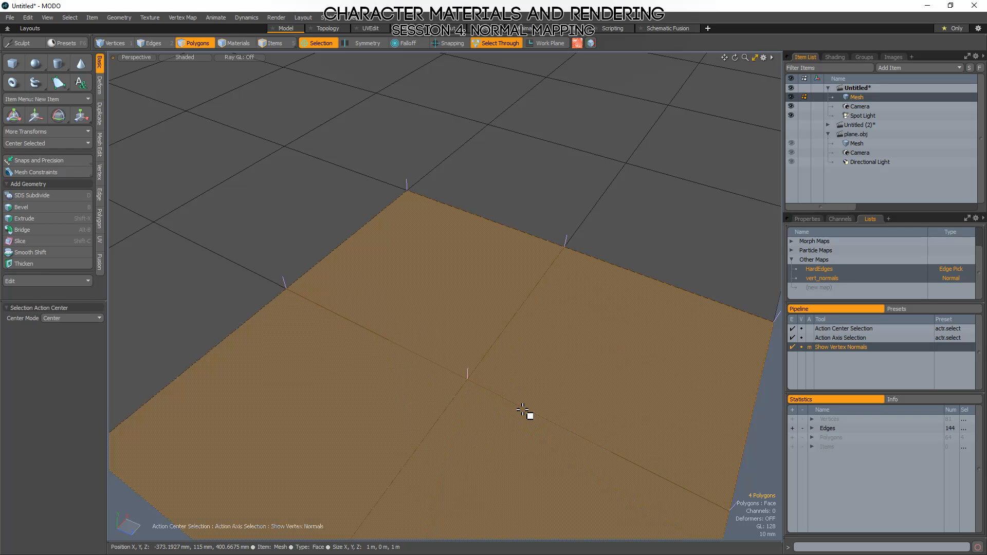
{"action": "scroll", "coordinate": [482, 304], "scroll_direction": "down", "scroll_amount": 2}
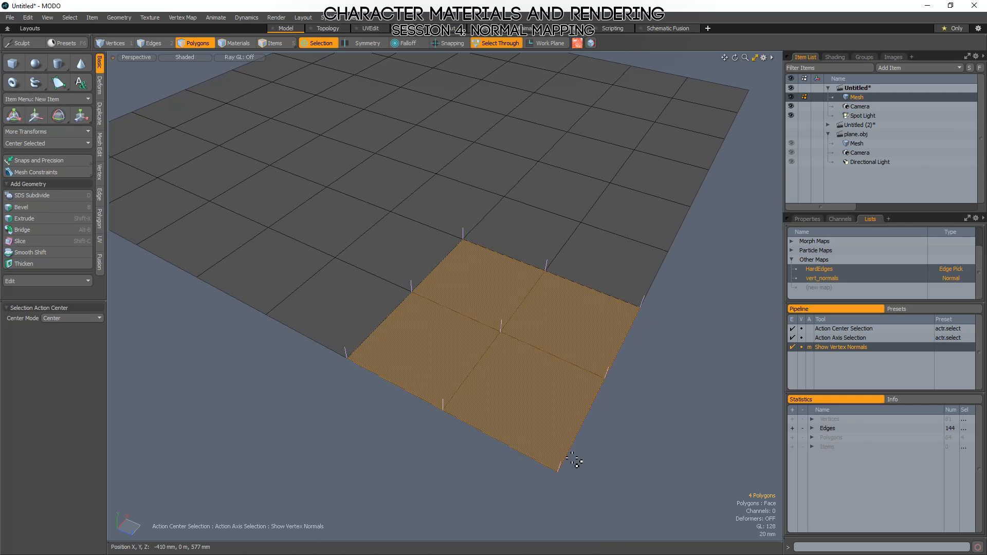
Inspect the corner normals in vertex mode, and isolate the normal of one vertex on the plane's outer edge.
{"action": "key", "text": "1"}
{"action": "left_click_drag", "start_coordinate": [592, 477], "coordinate": [590, 310], "text": "alt+shift"}
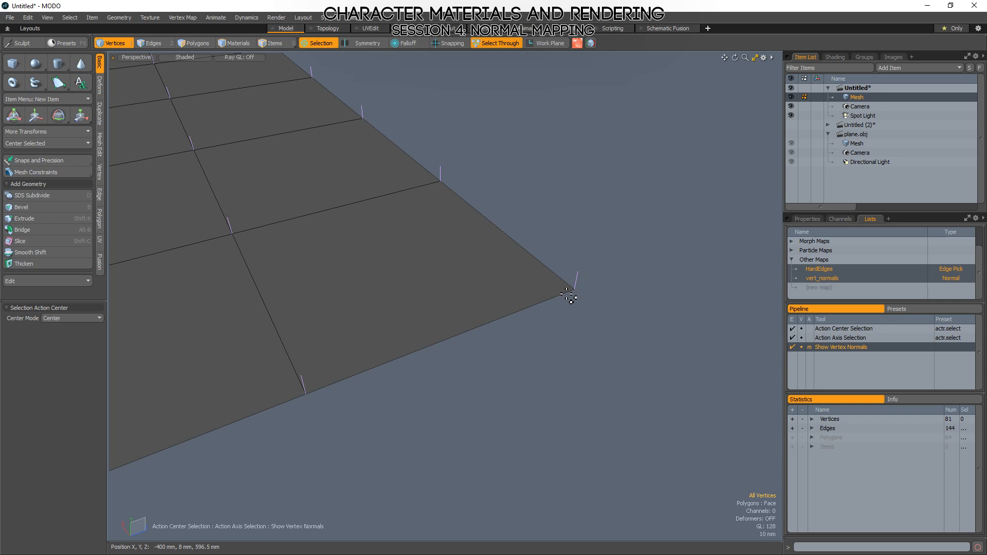
{"action": "left_click_drag", "start_coordinate": [496, 159], "coordinate": [480, 421], "text": "alt"}
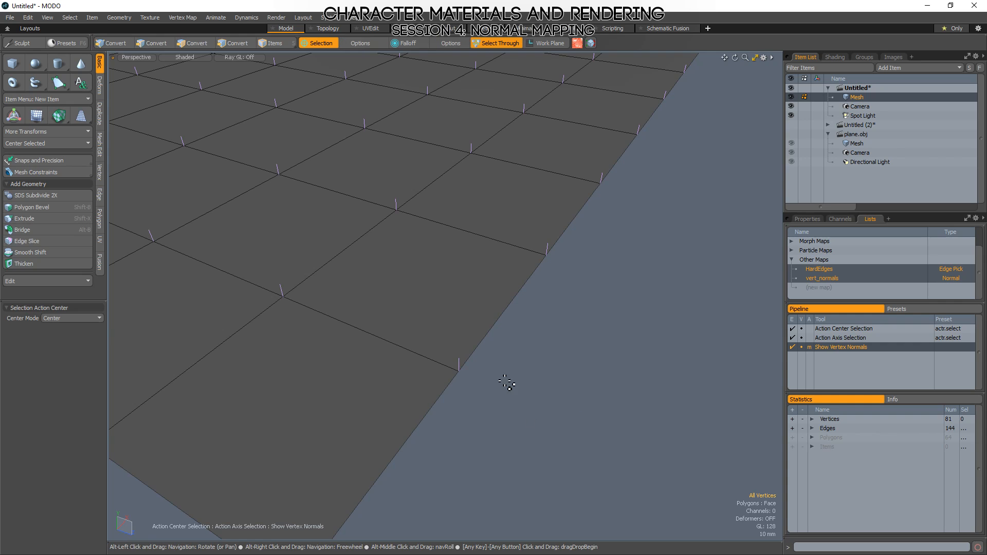
{"action": "mouse_move", "coordinate": [504, 399]}
{"action": "right_mouse_down", "text": "shift"}
{"action": "mouse_move", "coordinate": [569, 408]}
{"action": "mouse_move", "coordinate": [605, 314]}
{"action": "right_mouse_up", "text": "shift"}
{"action": "left_click_drag", "start_coordinate": [605, 315], "coordinate": [402, 320], "text": "alt"}
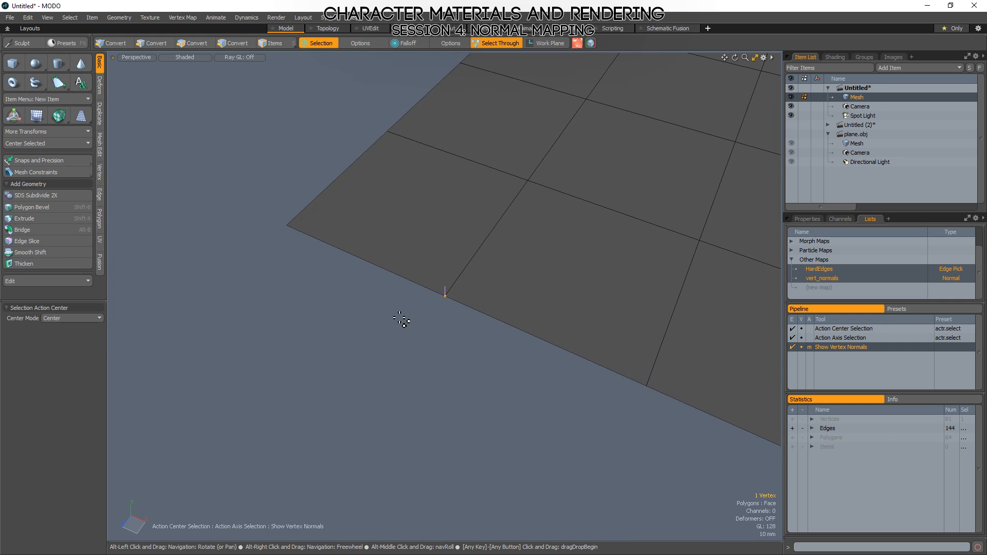
{"action": "left_click_drag", "start_coordinate": [487, 315], "coordinate": [624, 280], "text": "alt"}
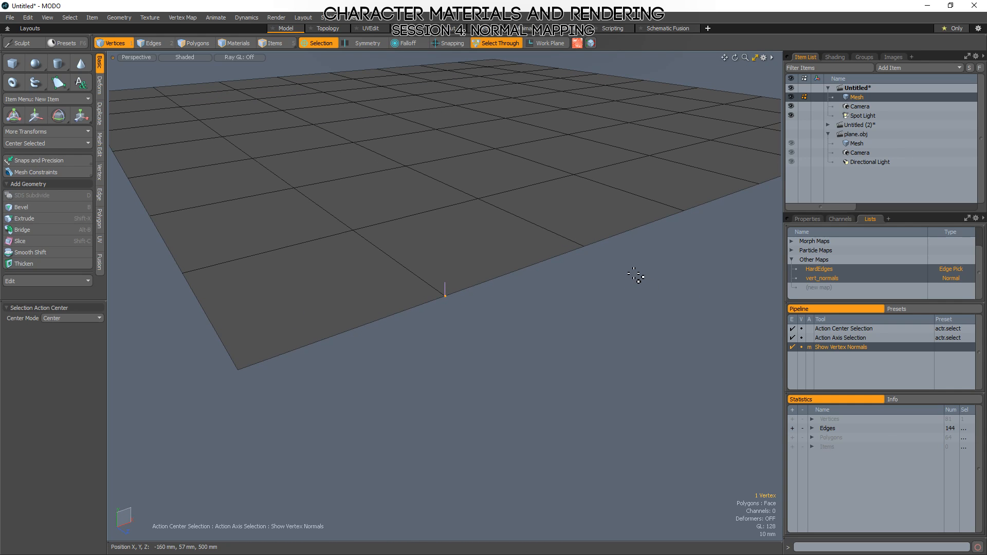
Return to polygon mode with nothing selected and examine the vertex normals over the whole plane, including from below.
{"action": "left_click", "coordinate": [355, 236]}
{"action": "left_click_drag", "start_coordinate": [374, 231], "coordinate": [489, 270], "text": "alt"}
{"action": "key", "text": "alt+3"}
{"action": "left_click", "coordinate": [457, 238]}
{"action": "left_click_drag", "start_coordinate": [678, 419], "coordinate": [649, 241], "text": "alt"}
{"action": "left_click", "coordinate": [649, 240]}
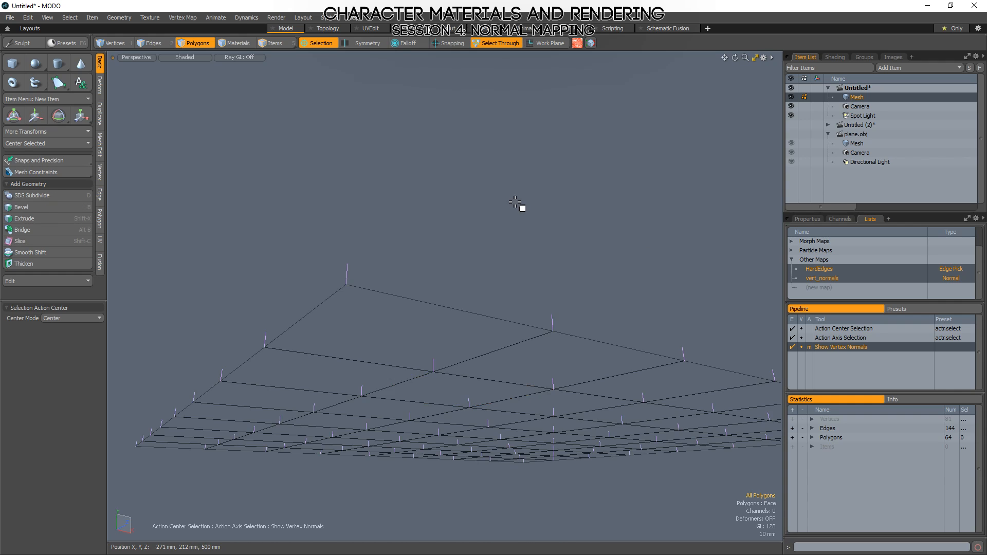
{"action": "left_click_drag", "start_coordinate": [520, 205], "coordinate": [452, 194], "text": "alt"}
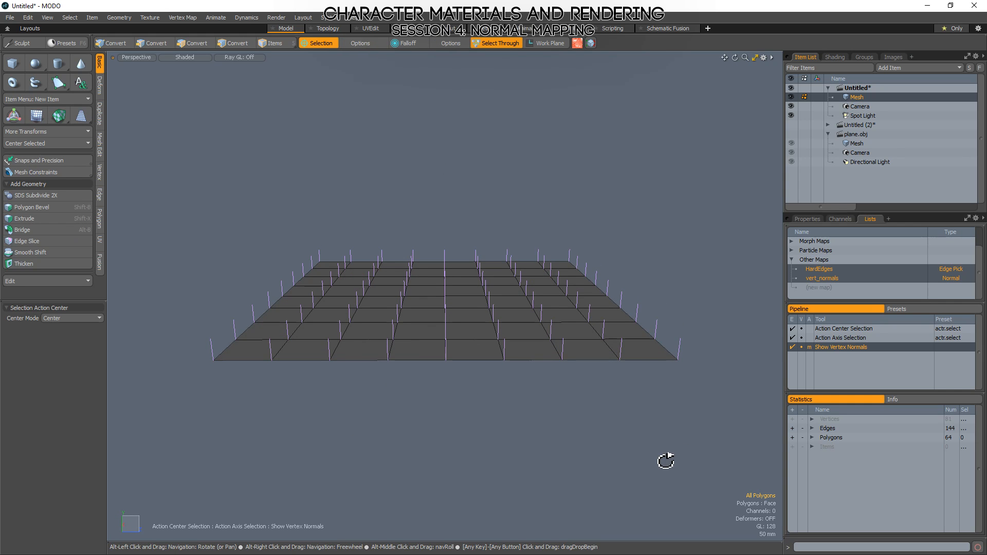
{"action": "left_click_drag", "start_coordinate": [666, 458], "coordinate": [614, 463], "text": "alt"}
{"action": "key", "text": "alt"}
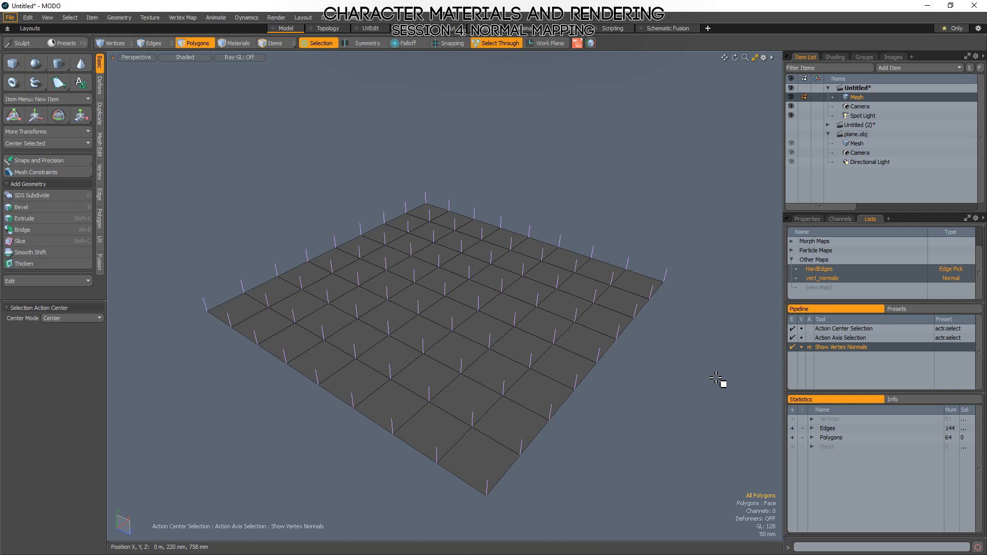
Inspect the plane's normals from below, and select two inner polygons in turn to examine the normals at their corners.
{"action": "left_click_drag", "start_coordinate": [630, 214], "coordinate": [514, 236], "text": "alt"}
{"action": "left_click_drag", "start_coordinate": [463, 309], "coordinate": [619, 396], "text": "alt"}
{"action": "left_click_drag", "start_coordinate": [443, 423], "coordinate": [459, 176], "text": "alt"}
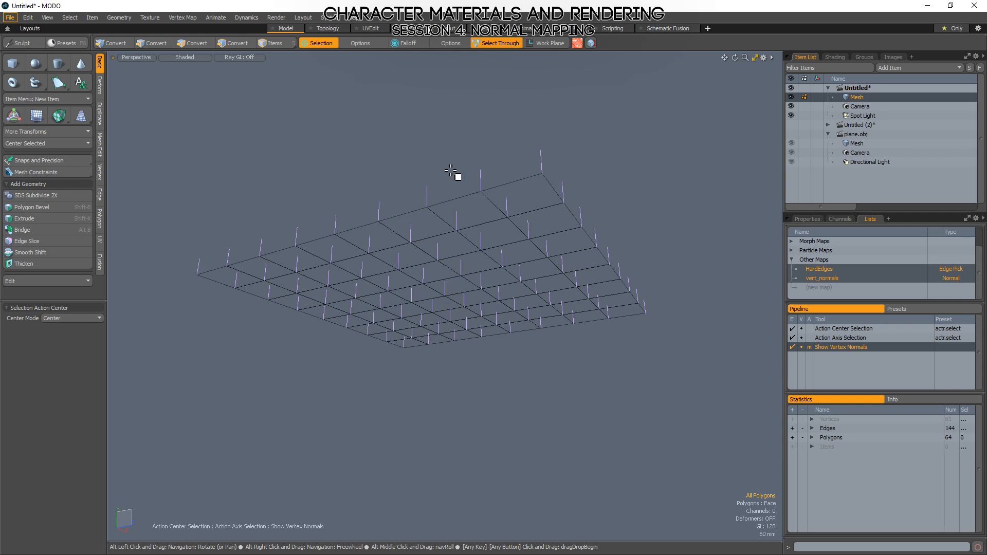
{"action": "mouse_move", "coordinate": [492, 239]}
{"action": "left_mouse_down", "text": "alt"}
{"action": "mouse_move", "coordinate": [485, 381]}
{"action": "mouse_move", "coordinate": [504, 380]}
{"action": "left_mouse_up", "text": "alt"}
{"action": "left_click", "coordinate": [455, 366]}
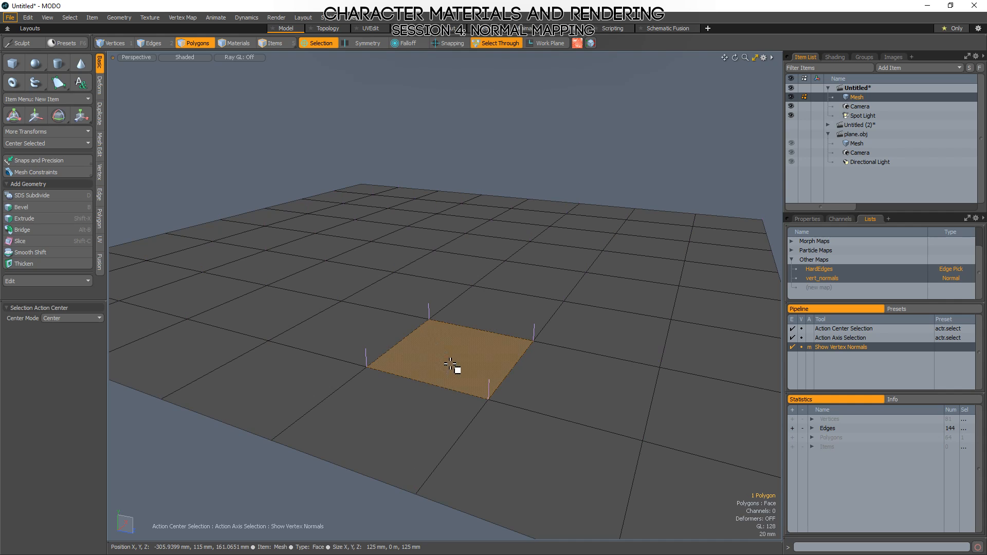
{"action": "left_click_drag", "start_coordinate": [390, 346], "coordinate": [562, 363], "text": "ctrl+alt"}
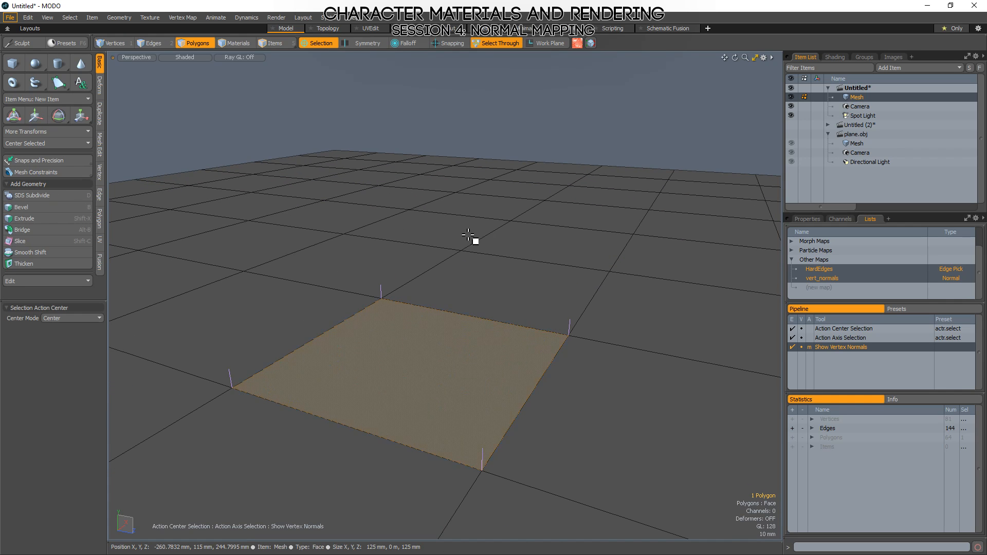
{"action": "left_click", "coordinate": [434, 236]}
{"action": "key", "text": "shift+a"}
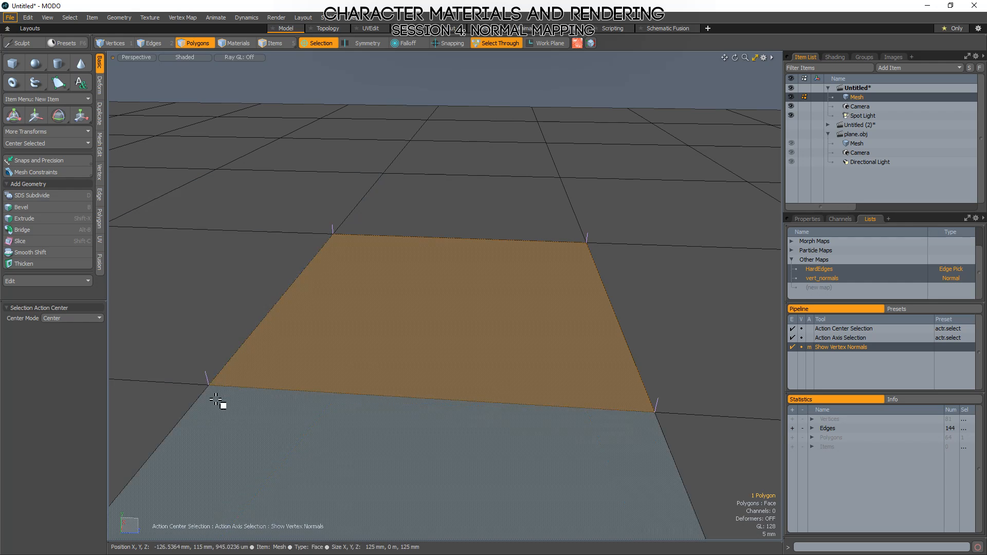
Examine the vertex normals over the whole plane in edge mode with nothing selected, close up and from several angles.
{"action": "key", "text": "2"}
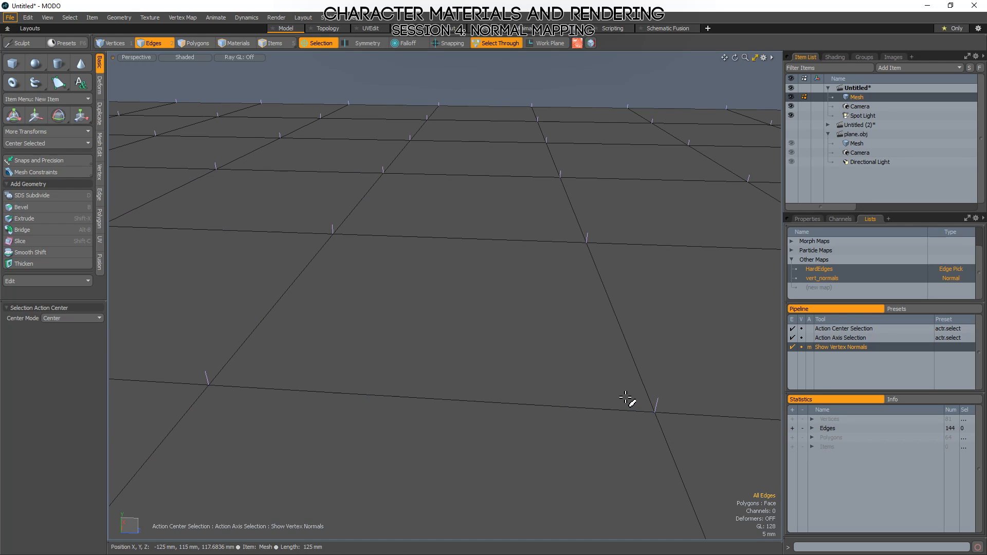
{"action": "left_click_drag", "start_coordinate": [617, 301], "coordinate": [596, 269], "text": "alt"}
{"action": "mouse_move", "coordinate": [491, 302]}
{"action": "left_mouse_down", "text": "ctrl+alt"}
{"action": "mouse_move", "coordinate": [403, 310]}
{"action": "mouse_move", "coordinate": [489, 310]}
{"action": "left_mouse_up", "text": "ctrl+alt"}
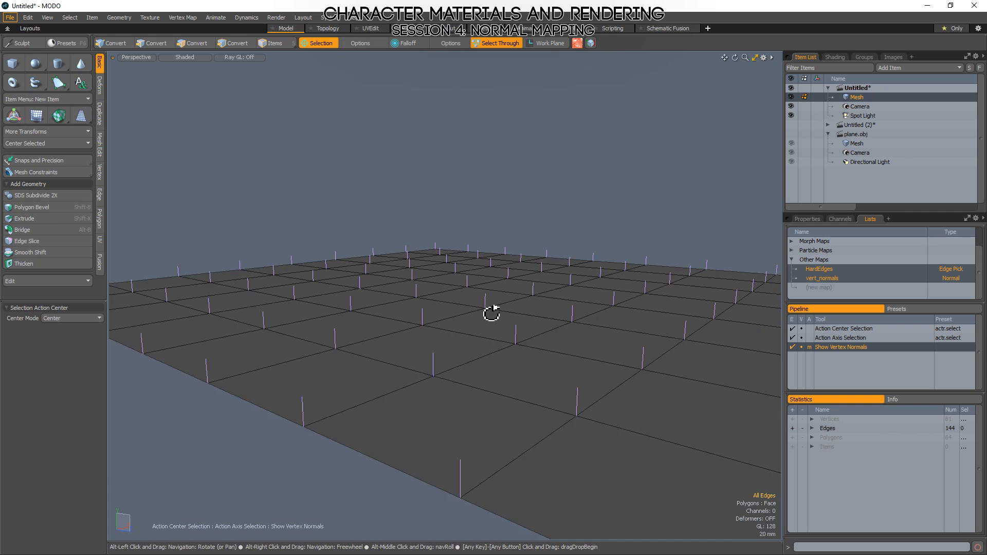
{"action": "left_click_drag", "start_coordinate": [558, 309], "coordinate": [582, 308], "text": "alt"}
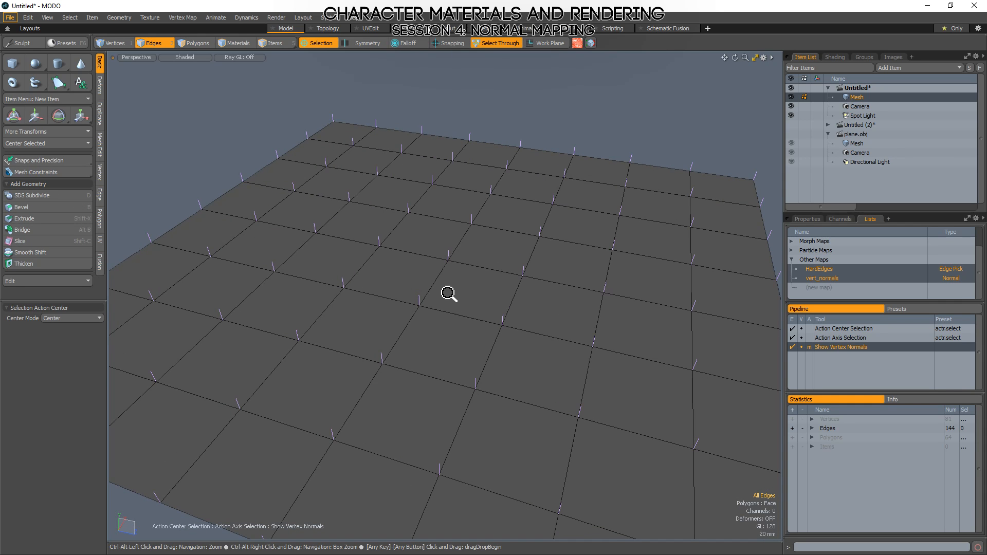
{"action": "left_click_drag", "start_coordinate": [449, 294], "coordinate": [355, 316], "text": "ctrl+alt"}
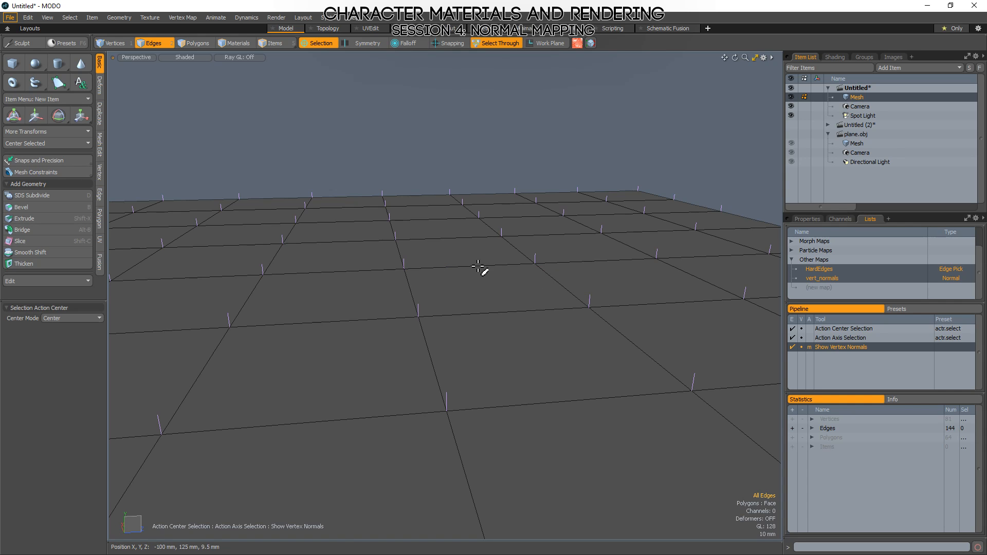
{"action": "left_click_drag", "start_coordinate": [483, 275], "coordinate": [442, 376], "text": "alt"}
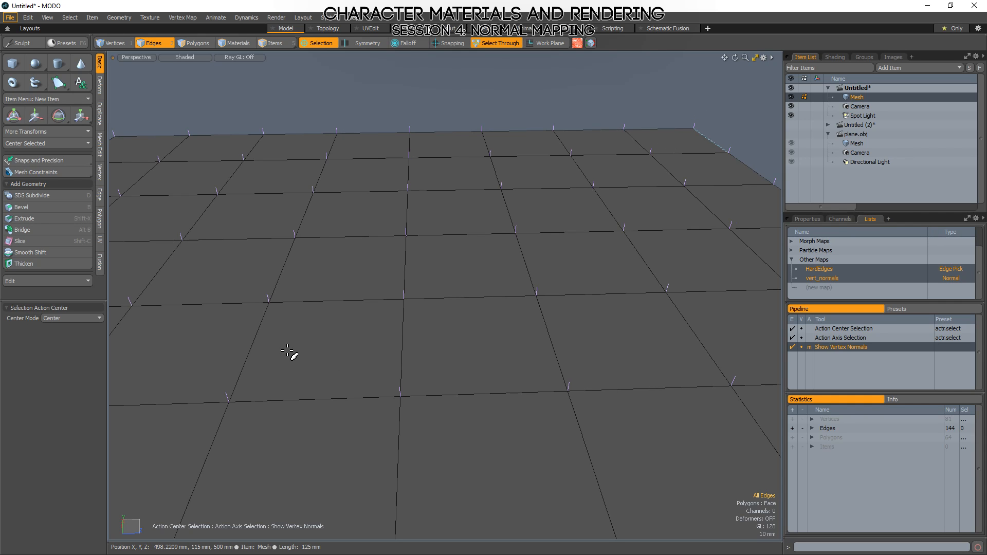
{"action": "scroll", "coordinate": [453, 272], "scroll_direction": "down", "scroll_amount": 3}
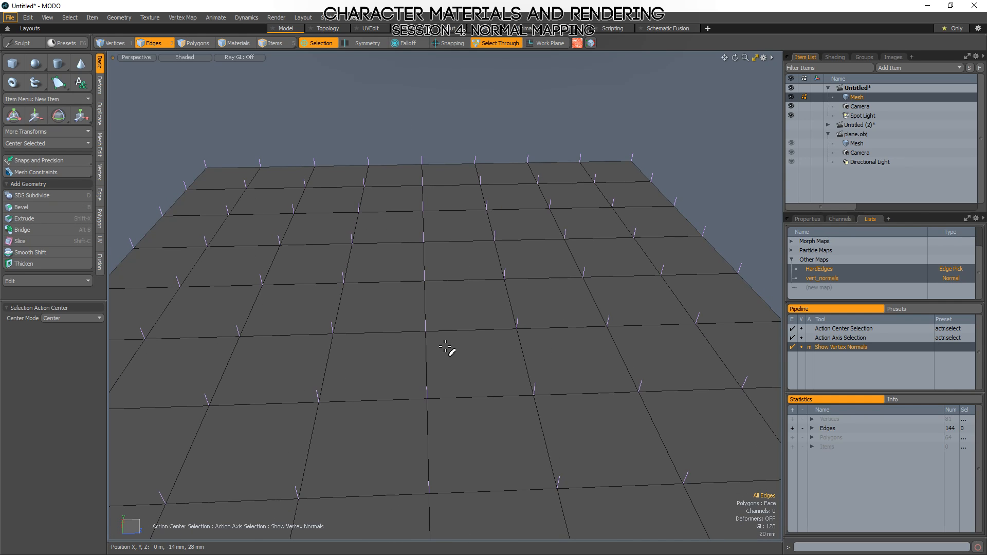
{"action": "scroll", "coordinate": [455, 226], "scroll_direction": "down", "scroll_amount": 5}
{"action": "left_click_drag", "start_coordinate": [489, 227], "coordinate": [393, 313], "text": "alt"}
{"action": "scroll", "coordinate": [431, 334], "scroll_direction": "up", "scroll_amount": 3}
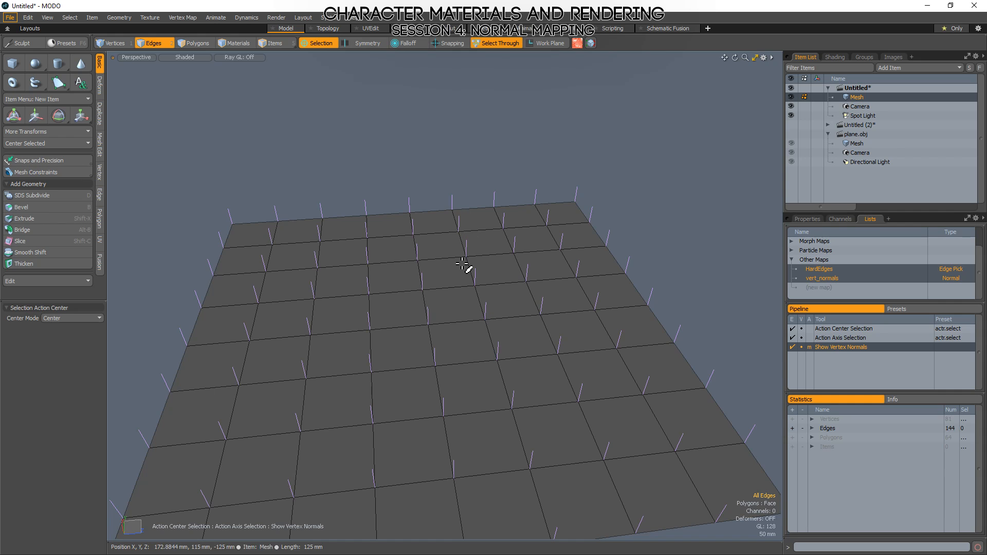
{"action": "left_click_drag", "start_coordinate": [565, 177], "coordinate": [550, 154], "text": "alt"}
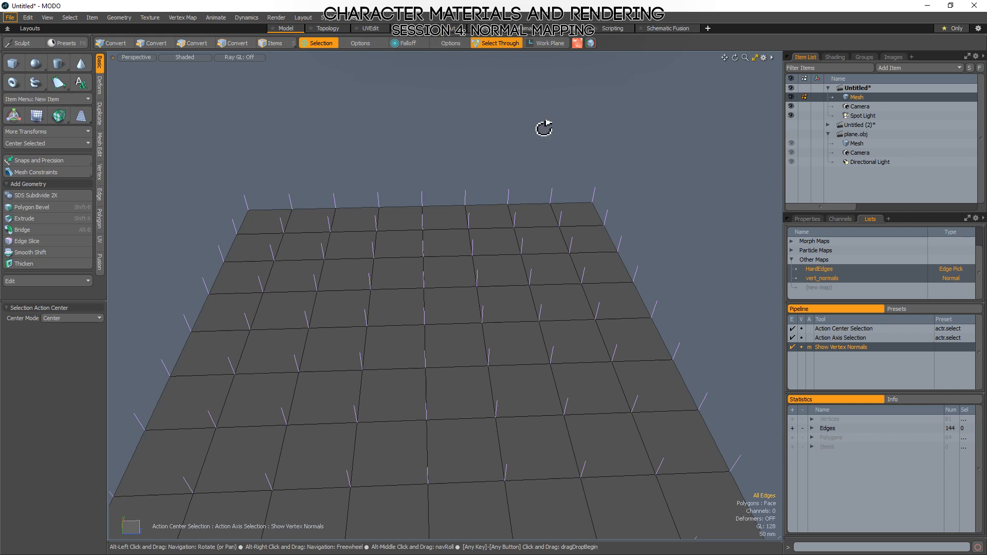
{"action": "left_click_drag", "start_coordinate": [545, 125], "coordinate": [559, 242], "text": "alt+shift"}
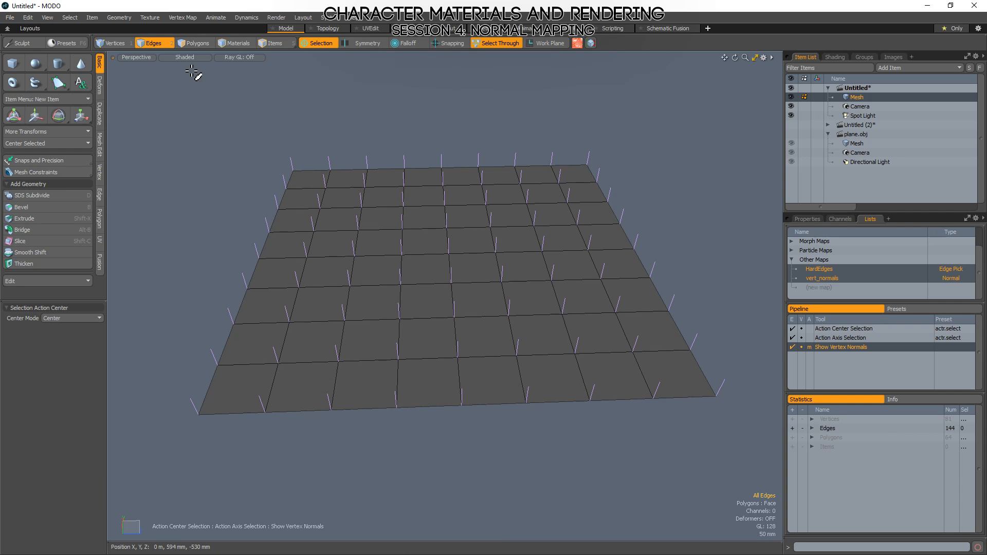
Select one inner vertex of the plane and try rotating its normal with the Transform Normals tool.
{"action": "key", "text": "1"}
{"action": "left_click", "coordinate": [452, 258]}
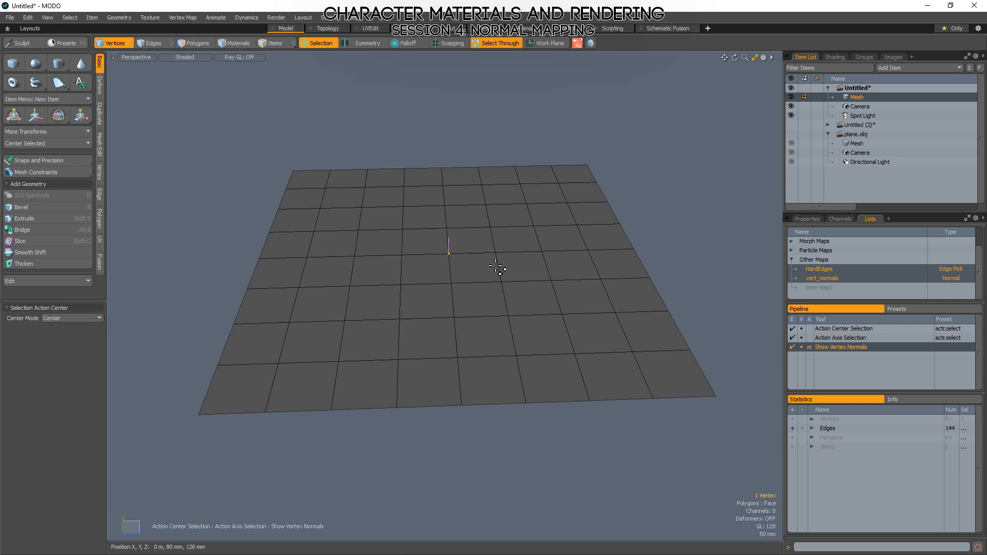
{"action": "left_click_drag", "start_coordinate": [502, 269], "coordinate": [458, 322], "text": "alt"}
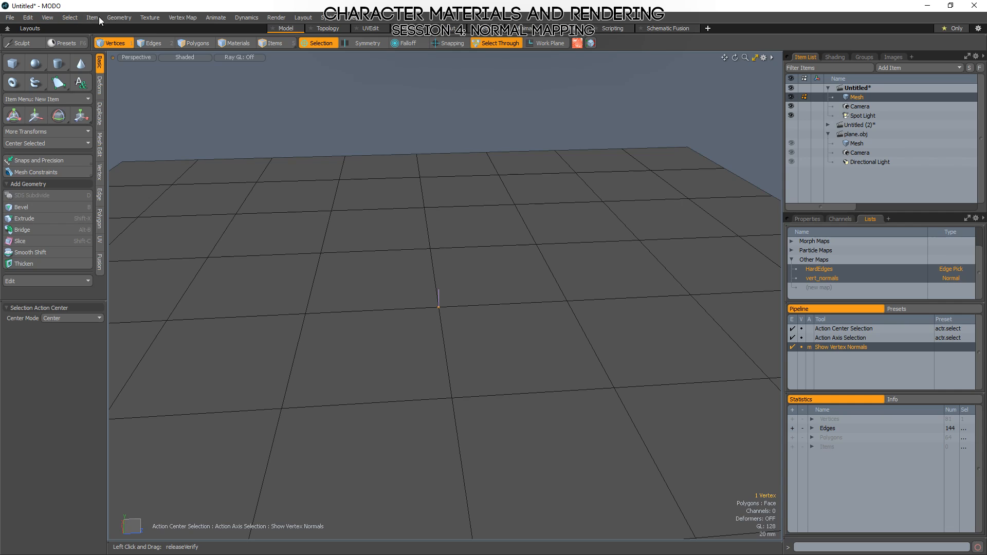
{"action": "left_click", "coordinate": [193, 20]}
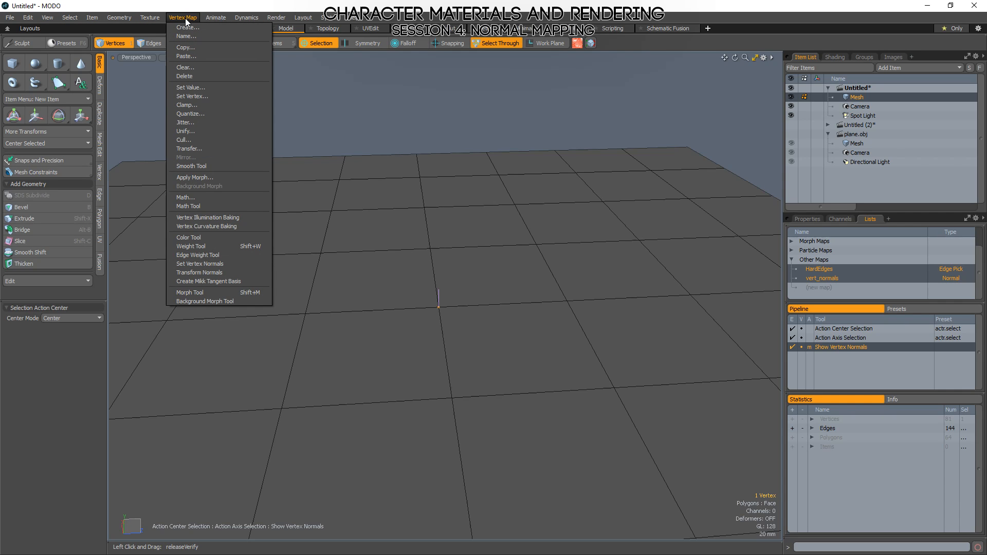
{"action": "left_click", "coordinate": [199, 273]}
{"action": "left_click_drag", "start_coordinate": [530, 299], "coordinate": [483, 267], "text": "alt"}
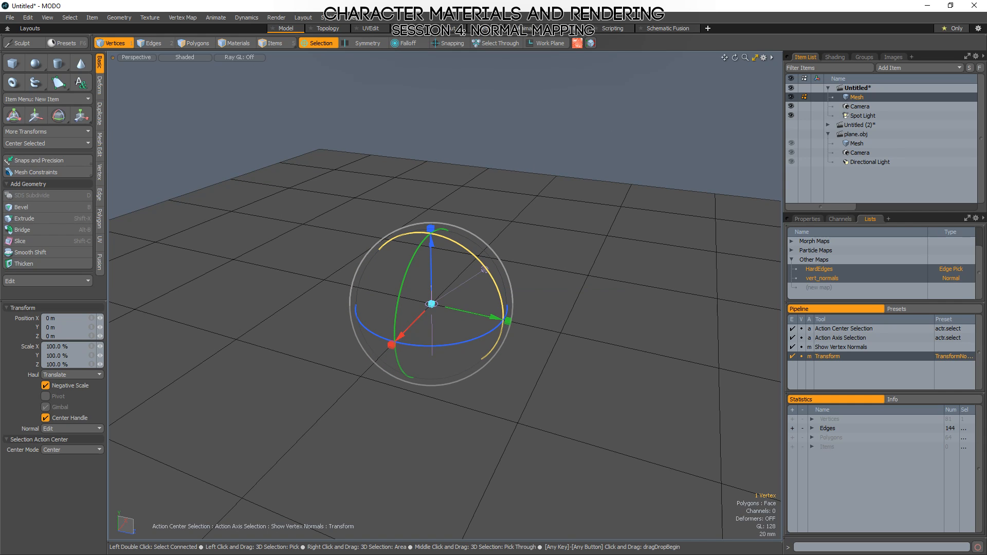
{"action": "mouse_move", "coordinate": [485, 273]}
{"action": "left_mouse_down"}
{"action": "mouse_move", "coordinate": [471, 252]}
{"action": "mouse_move", "coordinate": [436, 235]}
{"action": "mouse_move", "coordinate": [452, 235]}
{"action": "mouse_move", "coordinate": [482, 266]}
{"action": "mouse_move", "coordinate": [486, 304]}
{"action": "mouse_move", "coordinate": [472, 328]}
{"action": "mouse_move", "coordinate": [491, 301]}
{"action": "mouse_move", "coordinate": [437, 239]}
{"action": "mouse_move", "coordinate": [484, 303]}
{"action": "mouse_move", "coordinate": [476, 322]}
{"action": "mouse_move", "coordinate": [473, 287]}
{"action": "left_mouse_up"}
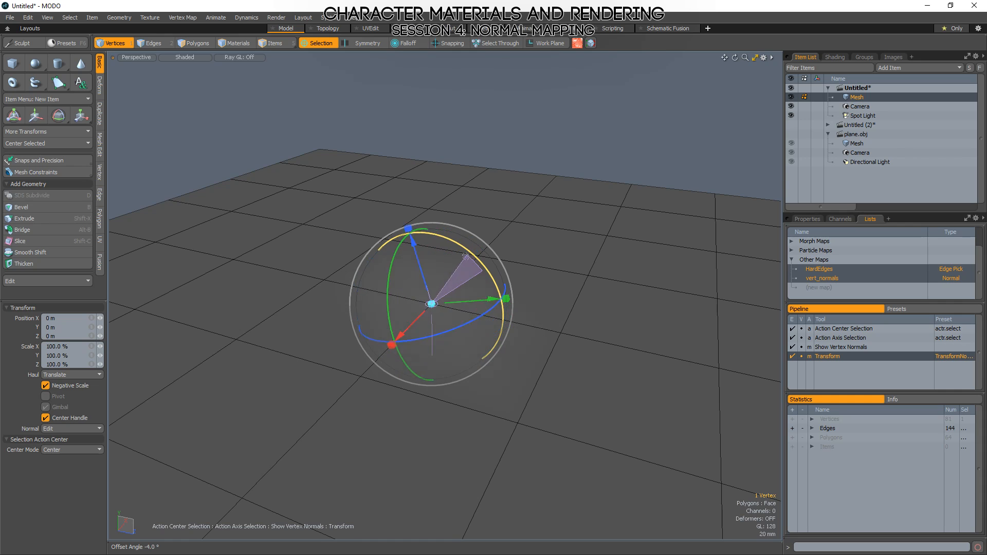
{"action": "left_click_drag", "start_coordinate": [452, 257], "coordinate": [456, 269]}
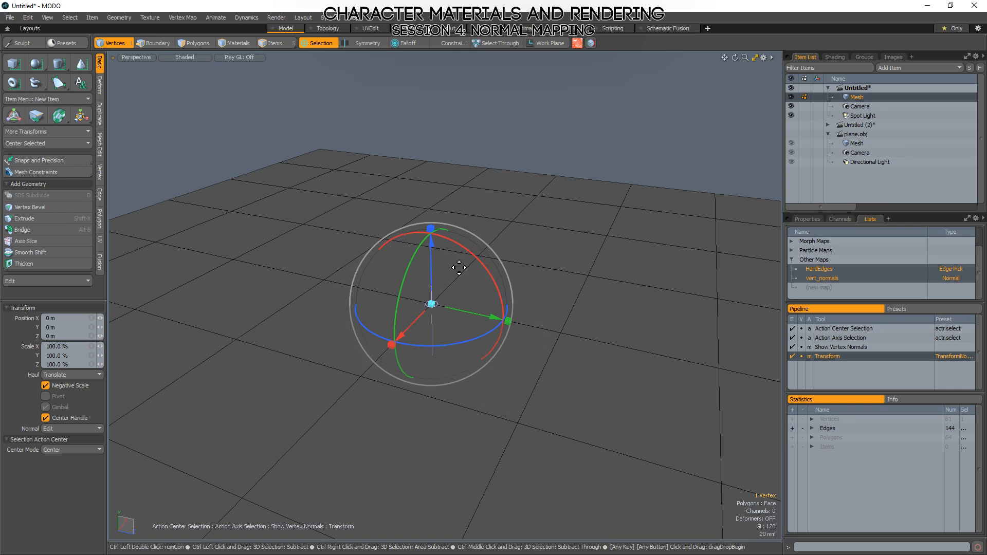
Leave the transform tool and examine the normals over the whole plane in polygon and vertex mode with nothing selected.
{"action": "key", "text": "3"}
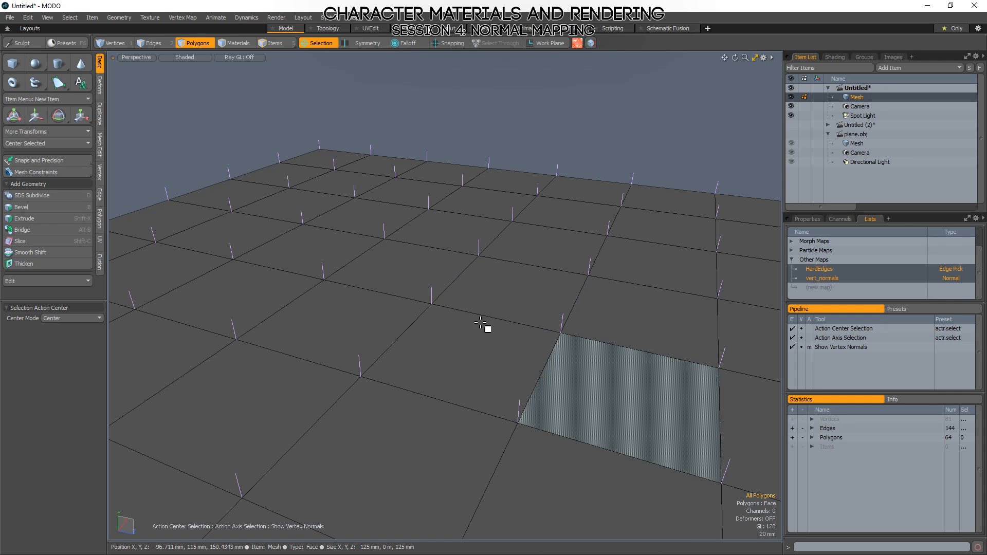
{"action": "left_click_drag", "start_coordinate": [574, 128], "coordinate": [602, 313], "text": "alt"}
{"action": "scroll", "coordinate": [429, 305], "scroll_direction": "down", "scroll_amount": 5}
{"action": "left_click_drag", "start_coordinate": [408, 324], "coordinate": [501, 312], "text": "alt"}
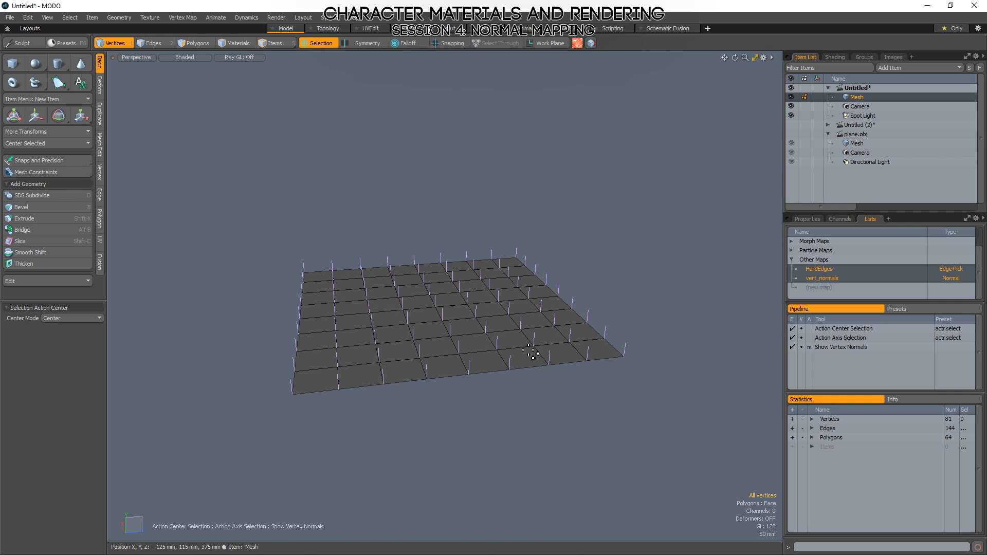
{"action": "left_click_drag", "start_coordinate": [442, 298], "coordinate": [531, 364], "text": "alt"}
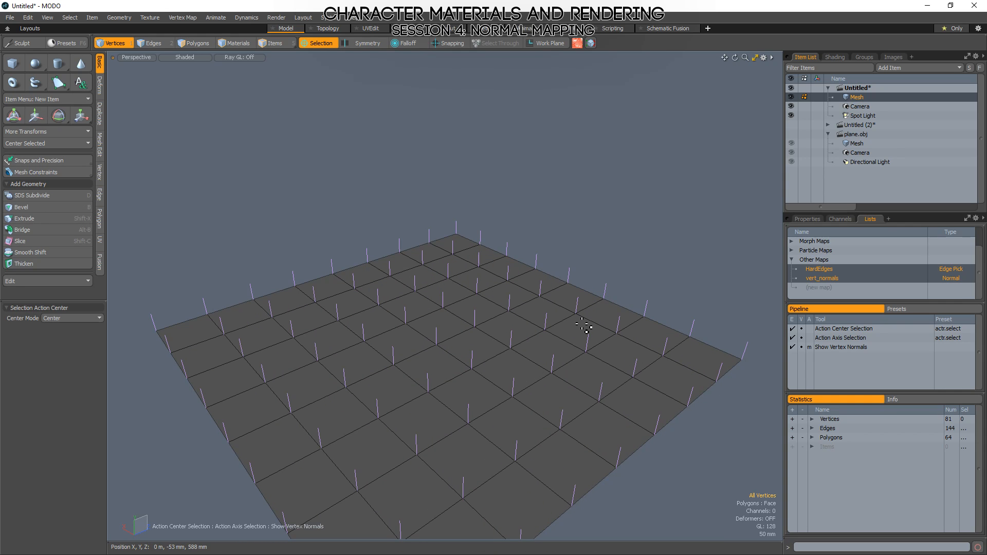
Add a new mesh item and hide the original subdivided plane, keeping the new mesh visible.
{"action": "key", "text": "n"}
{"action": "left_click", "coordinate": [791, 97]}
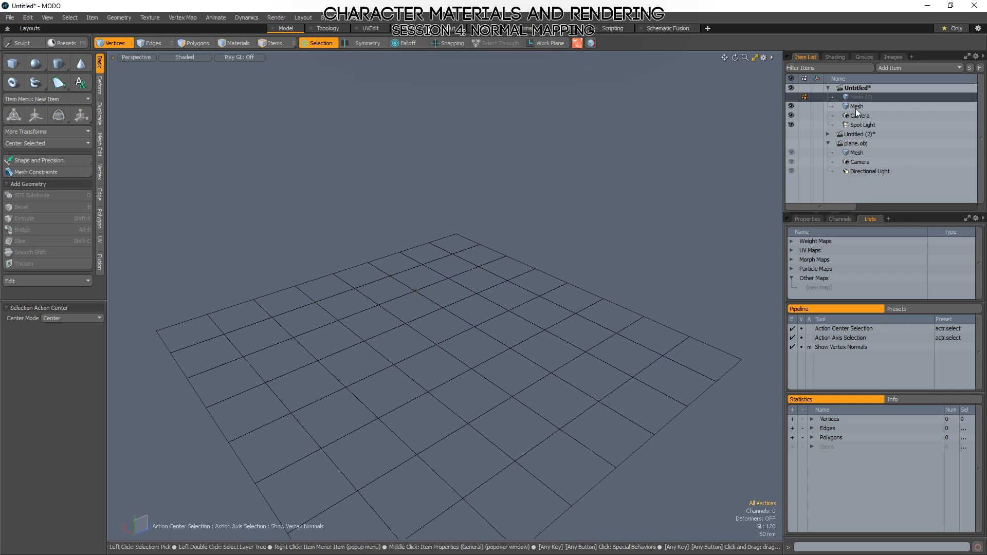
{"action": "left_click", "coordinate": [791, 106]}
{"action": "left_click", "coordinate": [791, 97]}
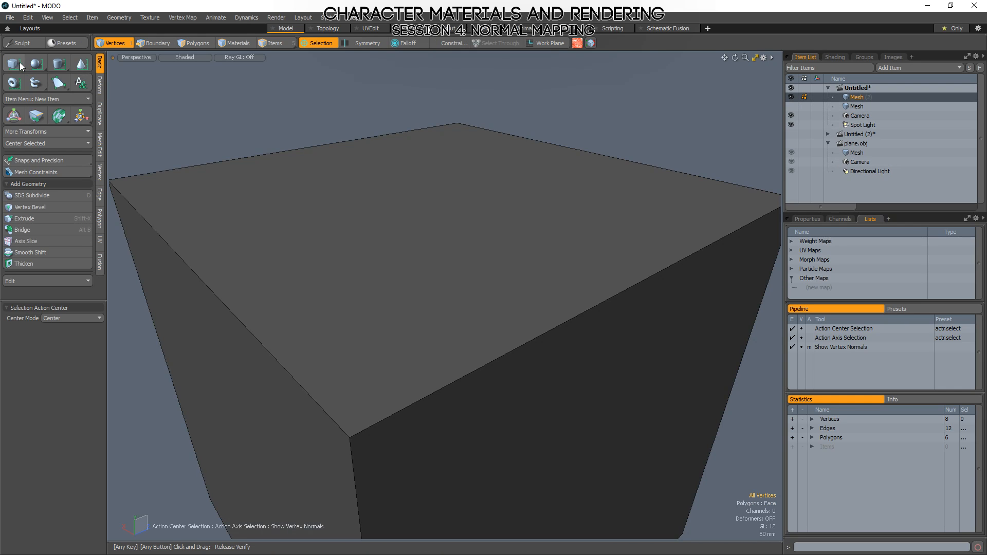
Add a unit cube to the new mesh and delete every face except the top one.
{"action": "left_click", "coordinate": [12, 63]}
{"action": "key", "text": "a"}
{"action": "key", "text": "3"}
{"action": "left_click", "coordinate": [478, 292]}
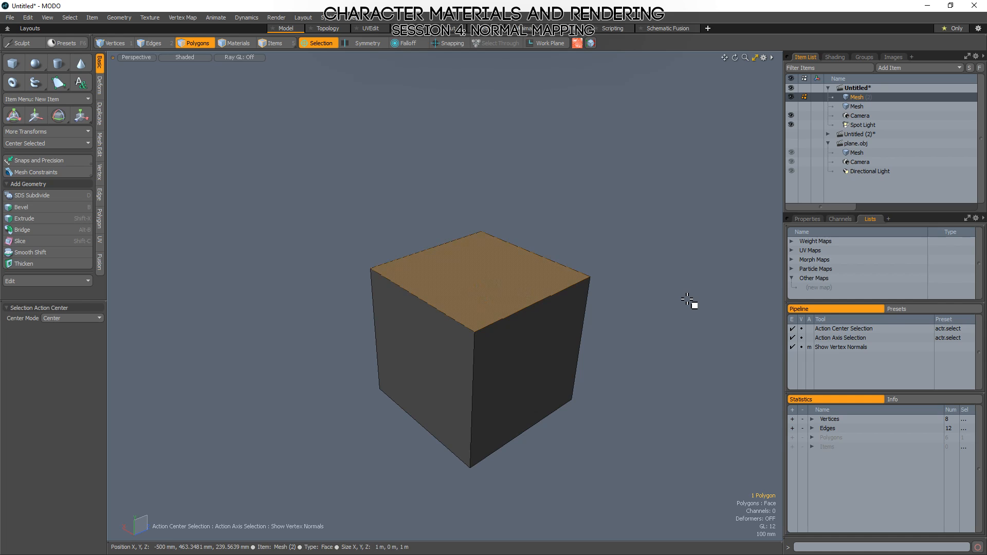
{"action": "key", "text": "bracketright"}
{"action": "key", "text": "Delete"}
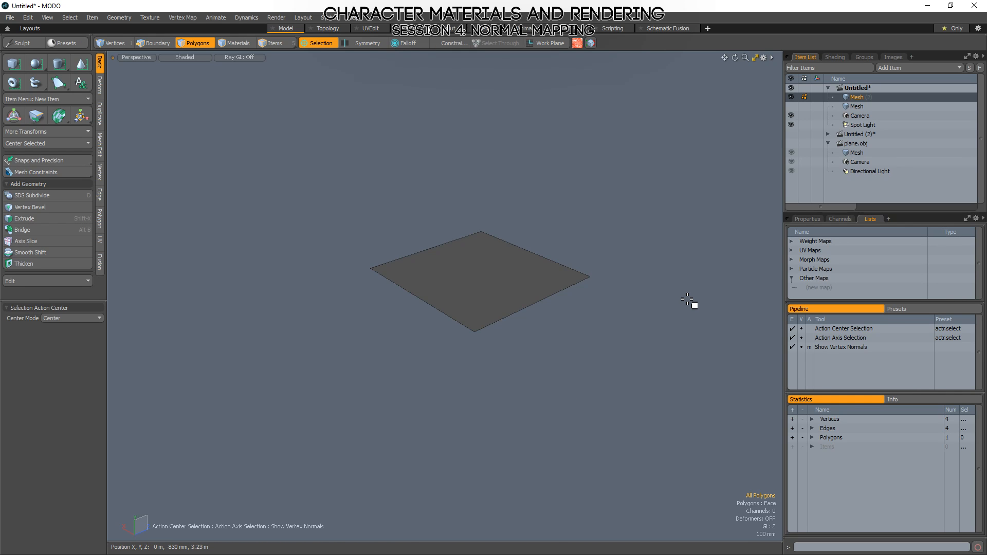
Split the single face down the middle with a Loop Slice of count 1, and clear the selection.
{"action": "key", "text": "ctrl+shift+c"}
{"action": "left_click_drag", "start_coordinate": [519, 402], "coordinate": [483, 388], "text": "alt"}
{"action": "key", "text": "2"}
{"action": "left_click", "coordinate": [451, 363]}
{"action": "key", "text": "alt+c"}
{"action": "left_click", "coordinate": [500, 401]}
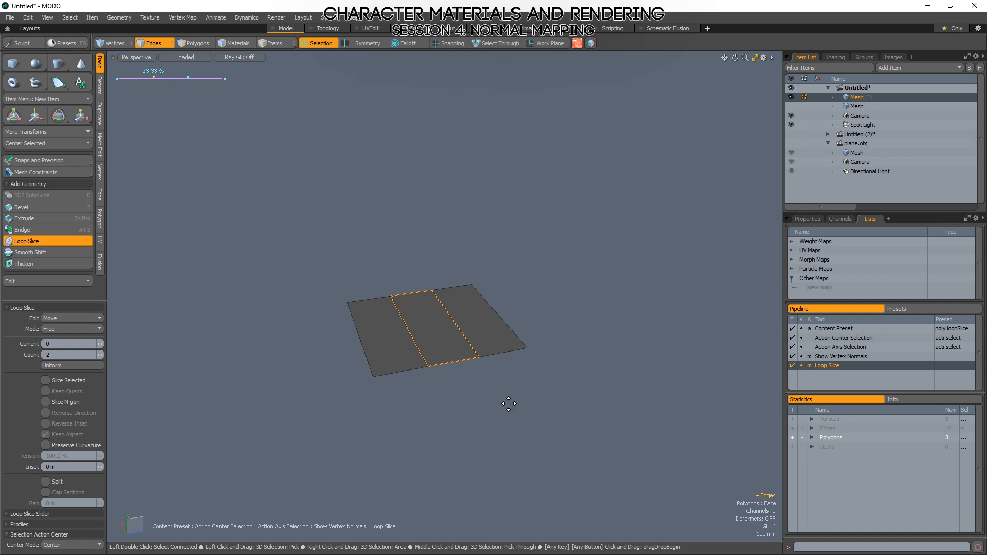
{"action": "left_click", "coordinate": [99, 355]}
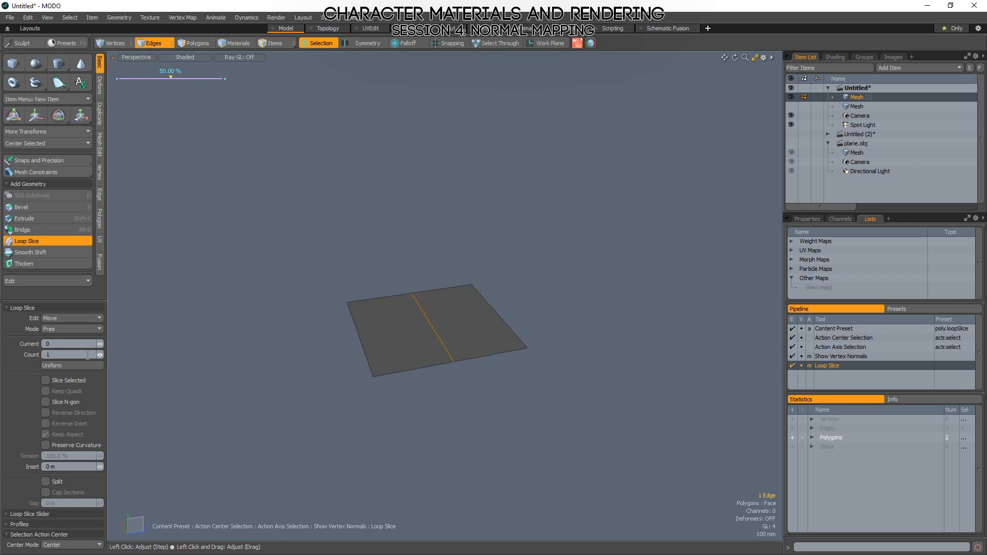
{"action": "key", "text": "space"}
{"action": "left_click", "coordinate": [355, 215]}
{"action": "left_click_drag", "start_coordinate": [581, 300], "coordinate": [885, 262], "text": "alt"}
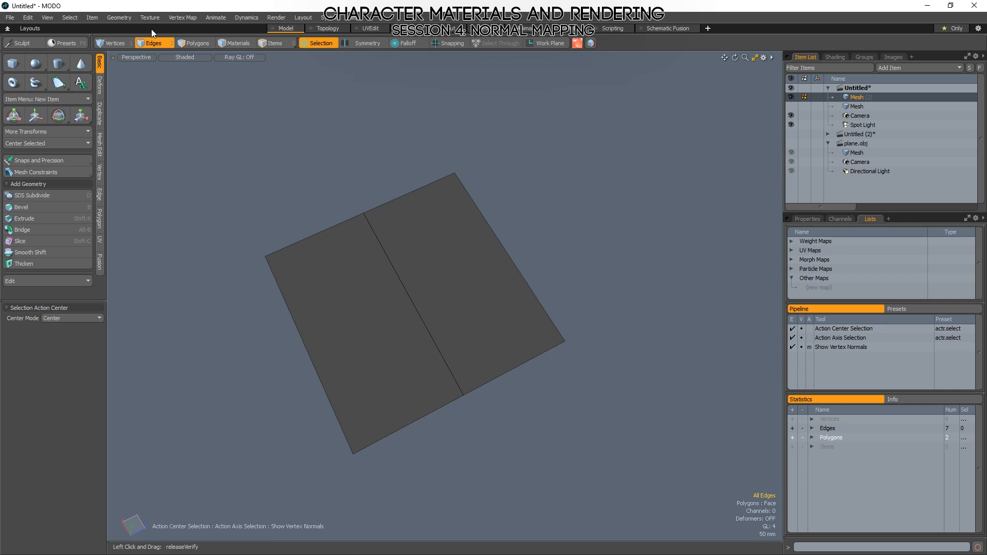
Create a Vertex Normal Map named Vertex Normal for the two-polygon plane, with Init Value enabled.
{"action": "left_click", "coordinate": [28, 18]}
{"action": "mouse_move", "coordinate": [47, 18]}
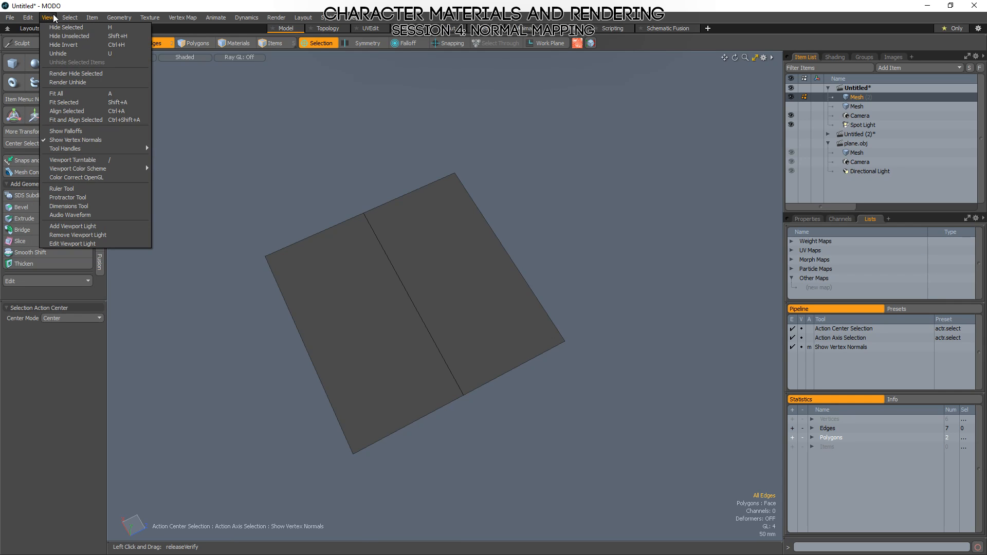
{"action": "left_click", "coordinate": [74, 138]}
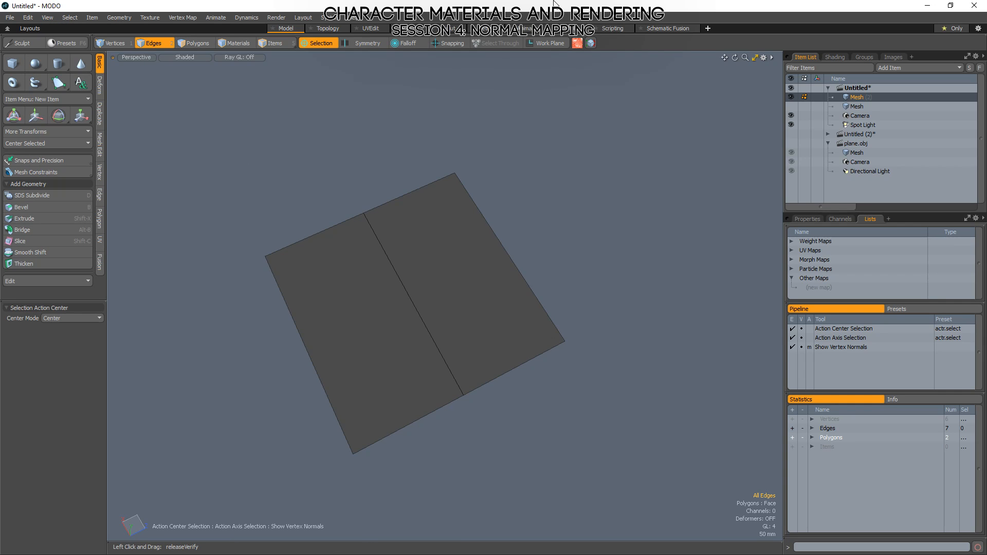
{"action": "left_click", "coordinate": [818, 288]}
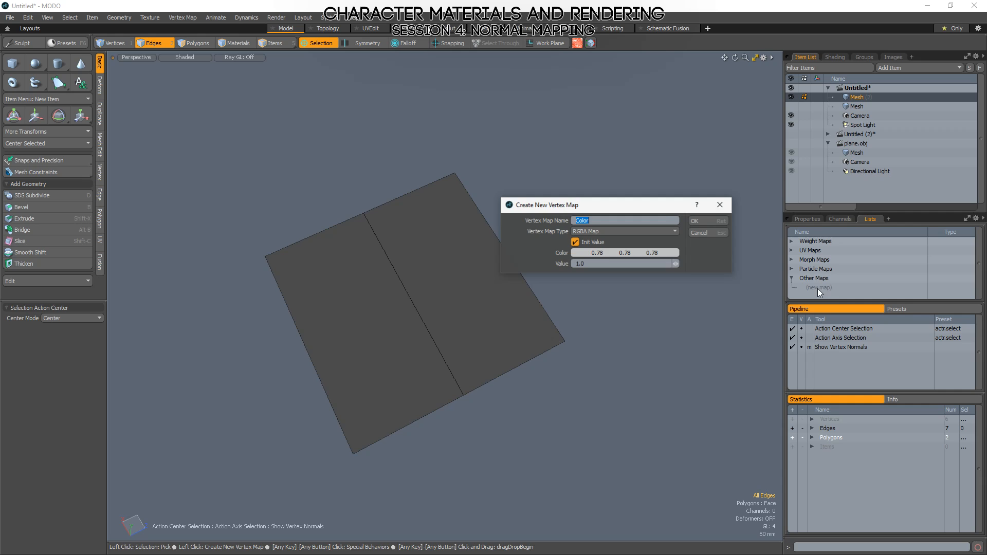
{"action": "left_click", "coordinate": [609, 233]}
{"action": "left_click", "coordinate": [606, 250]}
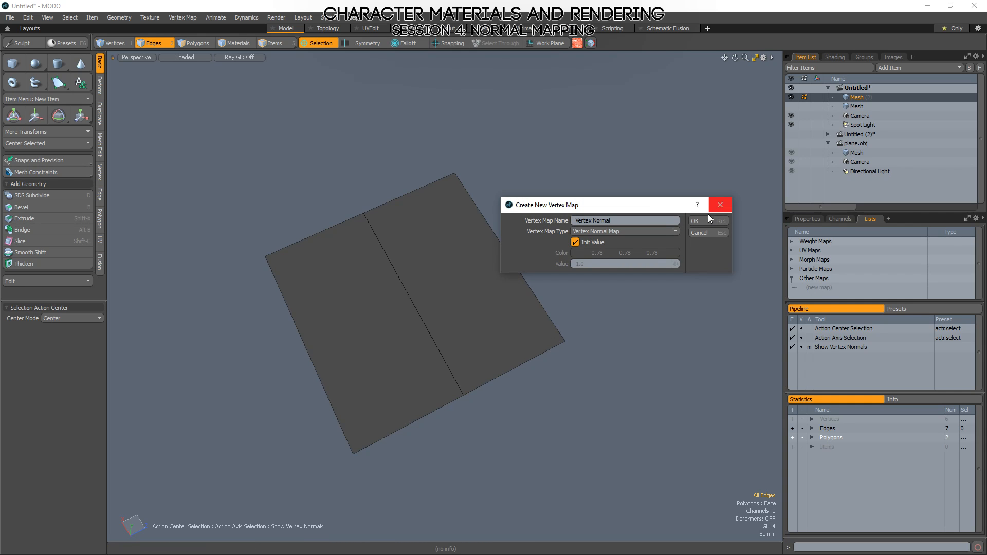
{"action": "left_click", "coordinate": [700, 220]}
Examine the vertex normals of the two-polygon plane in polygon mode with nothing selected.
{"action": "key", "text": "3"}
{"action": "left_click_drag", "start_coordinate": [659, 385], "coordinate": [549, 307], "text": "alt"}
{"action": "left_click", "coordinate": [549, 307]}
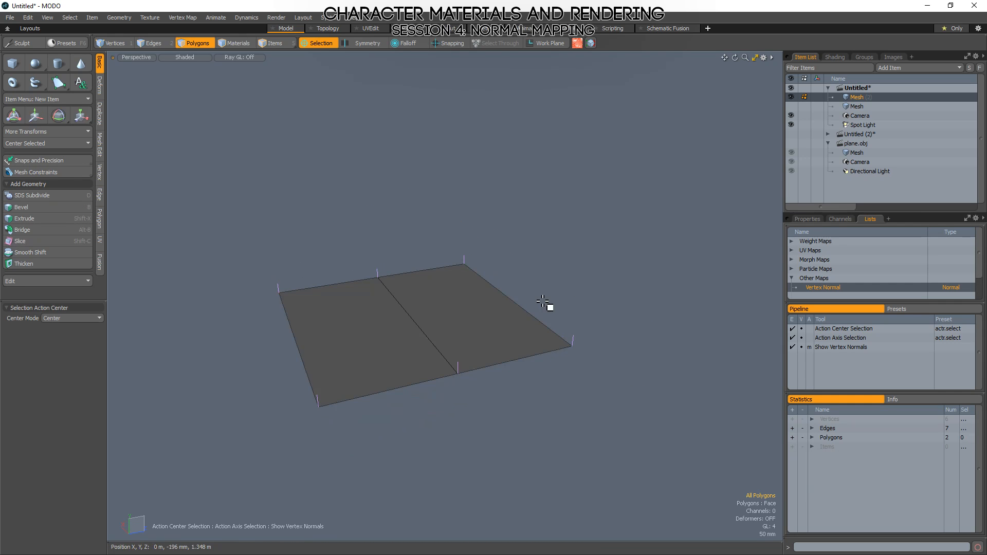
{"action": "left_click_drag", "start_coordinate": [380, 286], "coordinate": [392, 260], "text": "ctrl+alt"}
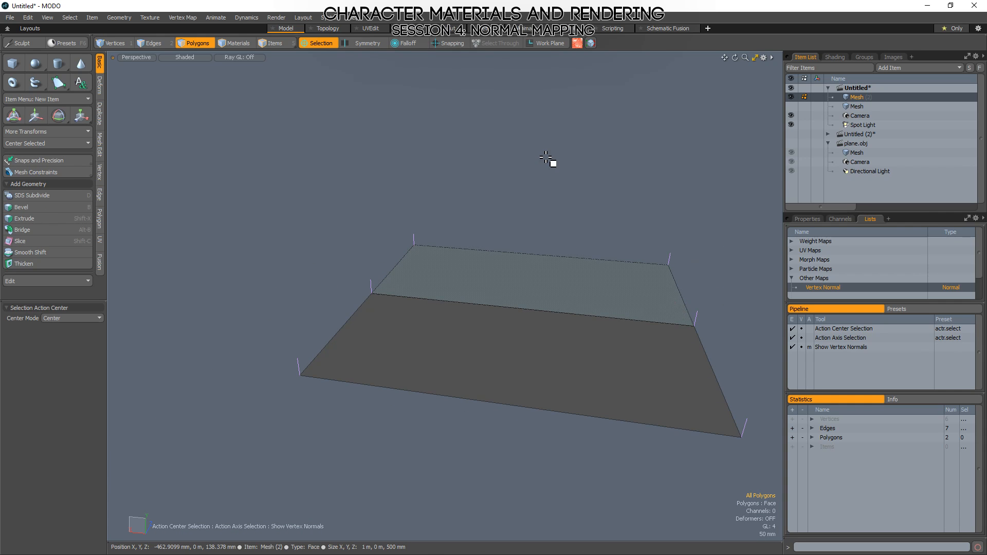
Raise the middle edge of the two-polygon plane about 570 mm to form a roof shape, and clear the selection.
{"action": "left_click", "coordinate": [858, 108]}
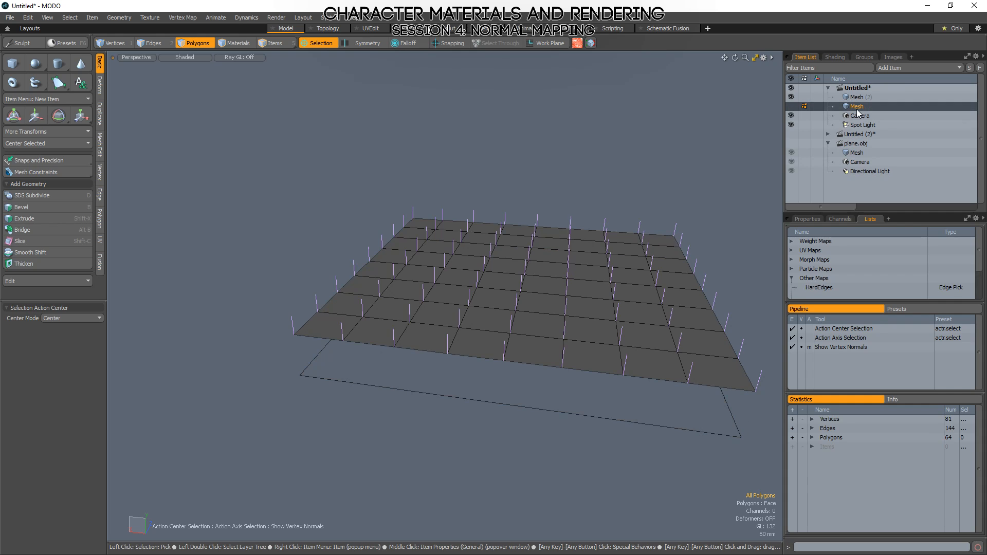
{"action": "left_click", "coordinate": [857, 97]}
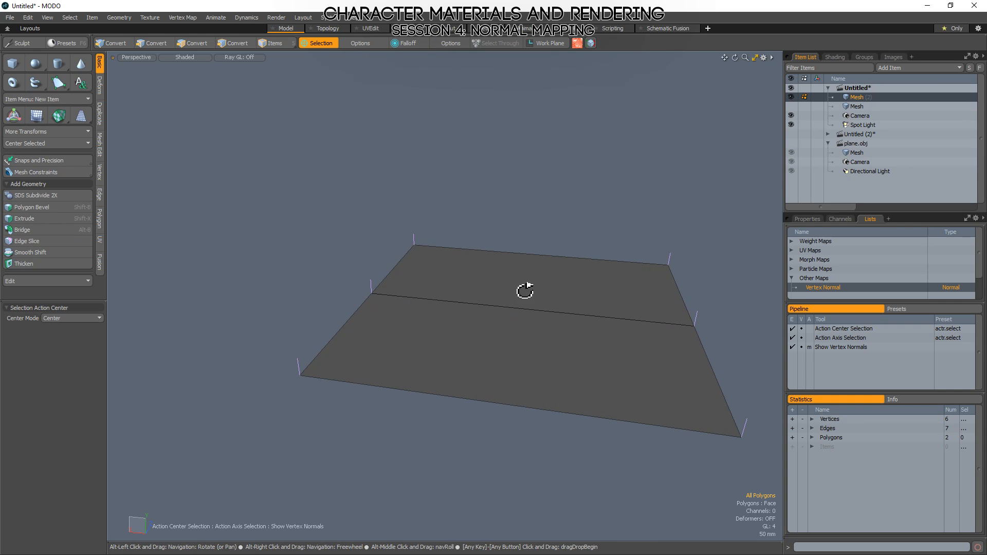
{"action": "left_click_drag", "start_coordinate": [525, 291], "coordinate": [489, 278], "text": "alt"}
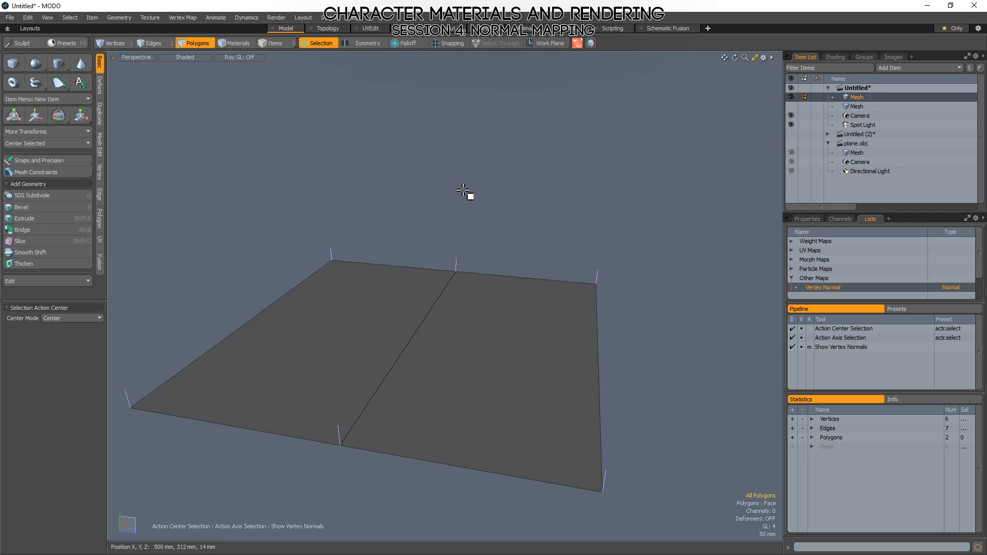
{"action": "key", "text": "2"}
{"action": "left_click", "coordinate": [395, 355]}
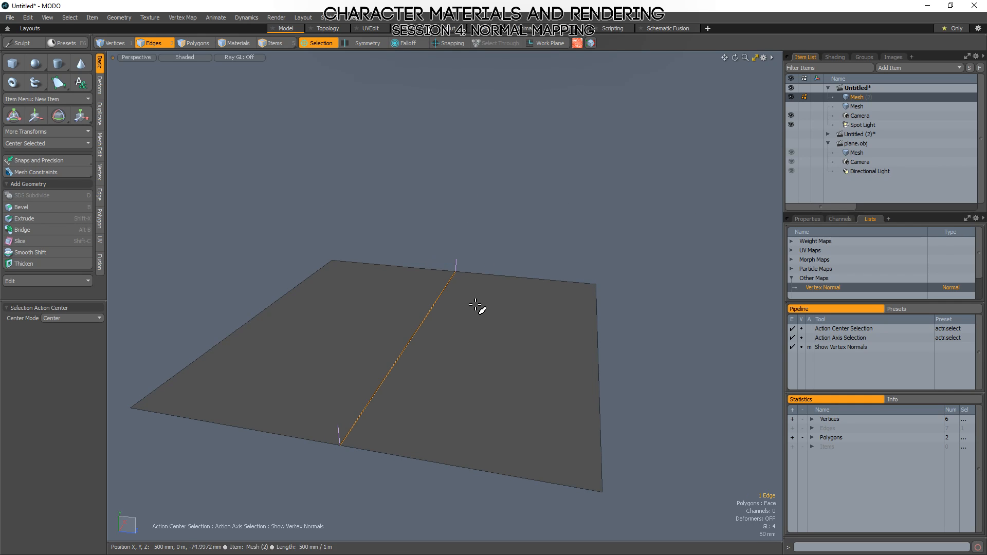
{"action": "left_click_drag", "start_coordinate": [471, 275], "coordinate": [437, 320], "text": "alt"}
{"action": "key", "text": "w"}
{"action": "left_click_drag", "start_coordinate": [443, 265], "coordinate": [442, 154]}
{"action": "key", "text": "space"}
{"action": "left_click", "coordinate": [713, 324]}
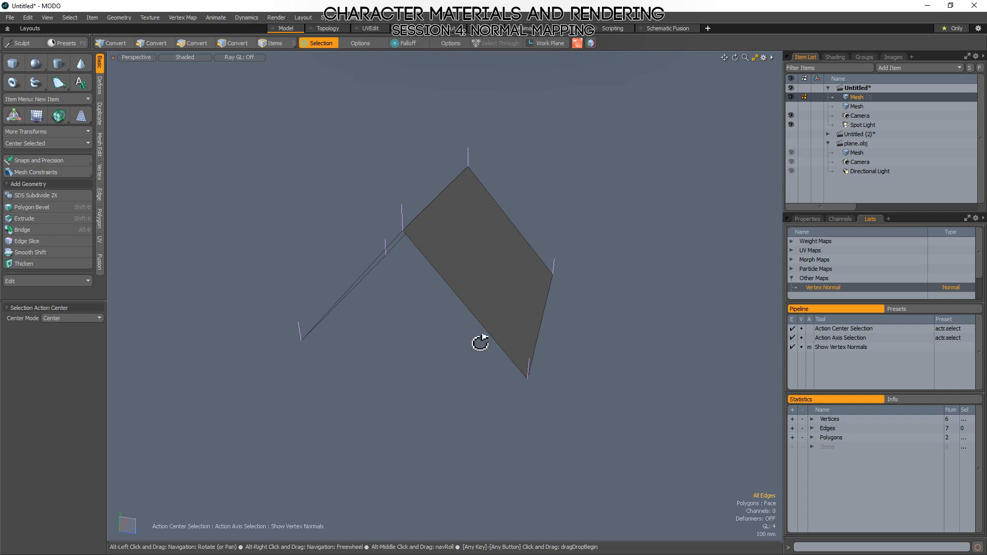
Examine from several angles how the stored vertex normals and the shading relate to the slopes of the folded plane.
{"action": "mouse_move", "coordinate": [480, 342]}
{"action": "left_mouse_down", "text": "alt"}
{"action": "mouse_move", "coordinate": [614, 346]}
{"action": "mouse_move", "coordinate": [628, 457]}
{"action": "mouse_move", "coordinate": [465, 326]}
{"action": "mouse_move", "coordinate": [391, 333]}
{"action": "mouse_move", "coordinate": [535, 240]}
{"action": "mouse_move", "coordinate": [606, 229]}
{"action": "mouse_move", "coordinate": [641, 282]}
{"action": "mouse_move", "coordinate": [648, 315]}
{"action": "mouse_move", "coordinate": [659, 221]}
{"action": "mouse_move", "coordinate": [536, 224]}
{"action": "mouse_move", "coordinate": [587, 245]}
{"action": "mouse_move", "coordinate": [609, 355]}
{"action": "mouse_move", "coordinate": [584, 289]}
{"action": "mouse_move", "coordinate": [520, 262]}
{"action": "mouse_move", "coordinate": [489, 200]}
{"action": "mouse_move", "coordinate": [469, 250]}
{"action": "left_mouse_up", "text": "alt"}
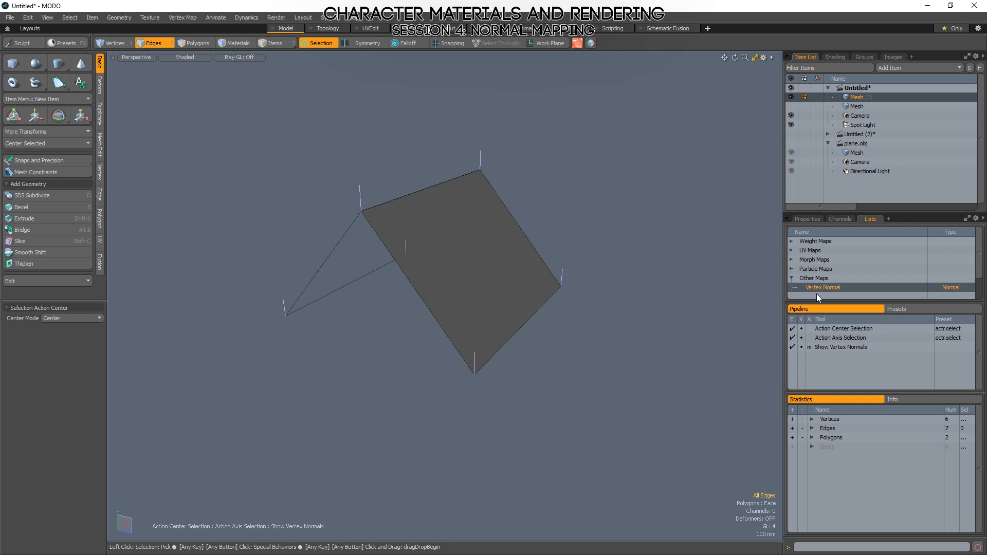
{"action": "left_click_drag", "start_coordinate": [816, 302], "coordinate": [819, 341]}
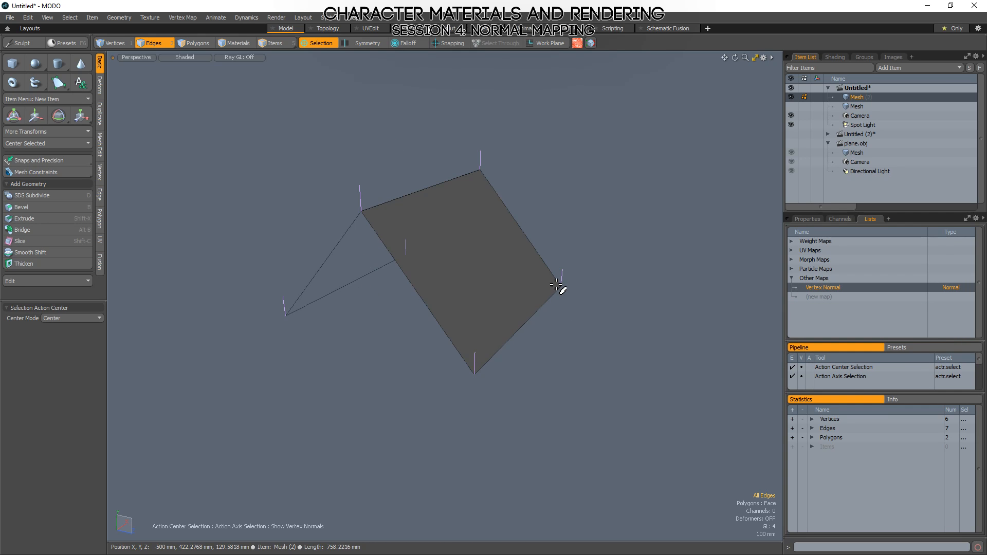
{"action": "left_click_drag", "start_coordinate": [557, 286], "coordinate": [677, 337], "text": "alt"}
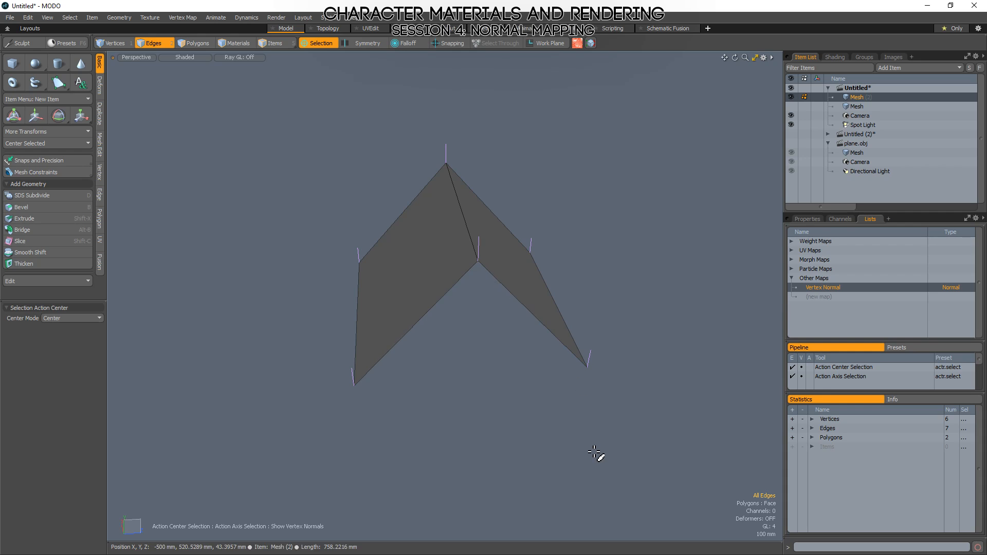
{"action": "left_click_drag", "start_coordinate": [385, 418], "coordinate": [592, 350], "text": "alt"}
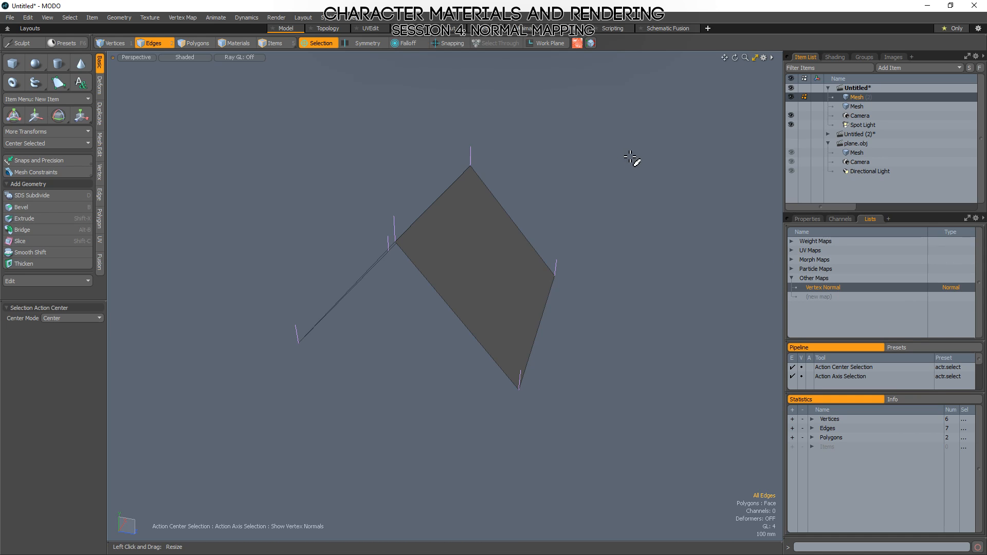
{"action": "left_click_drag", "start_coordinate": [636, 159], "coordinate": [585, 201], "text": "alt"}
{"action": "left_click_drag", "start_coordinate": [632, 379], "coordinate": [600, 324], "text": "alt"}
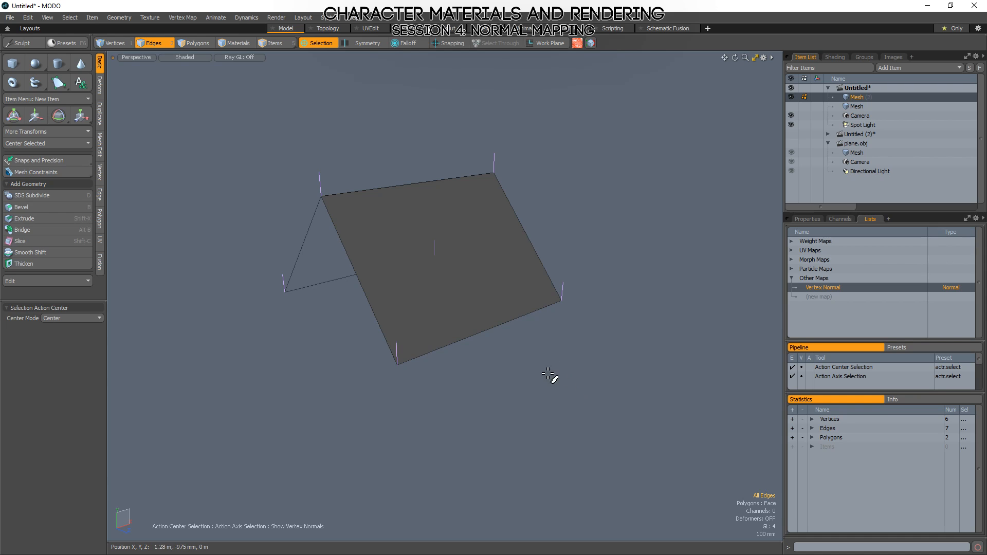
{"action": "left_click_drag", "start_coordinate": [628, 346], "coordinate": [747, 344], "text": "alt"}
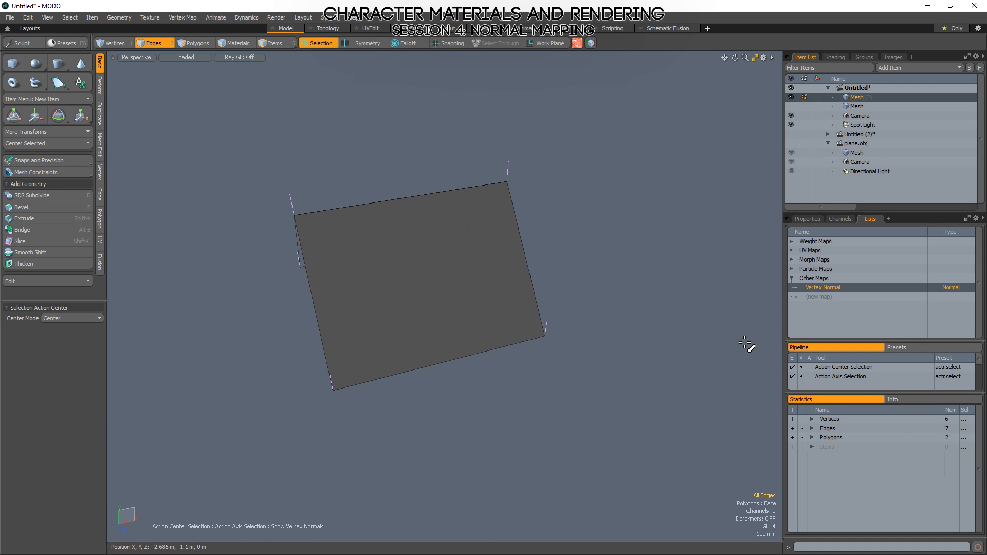
{"action": "left_click_drag", "start_coordinate": [591, 243], "coordinate": [480, 307], "text": "alt"}
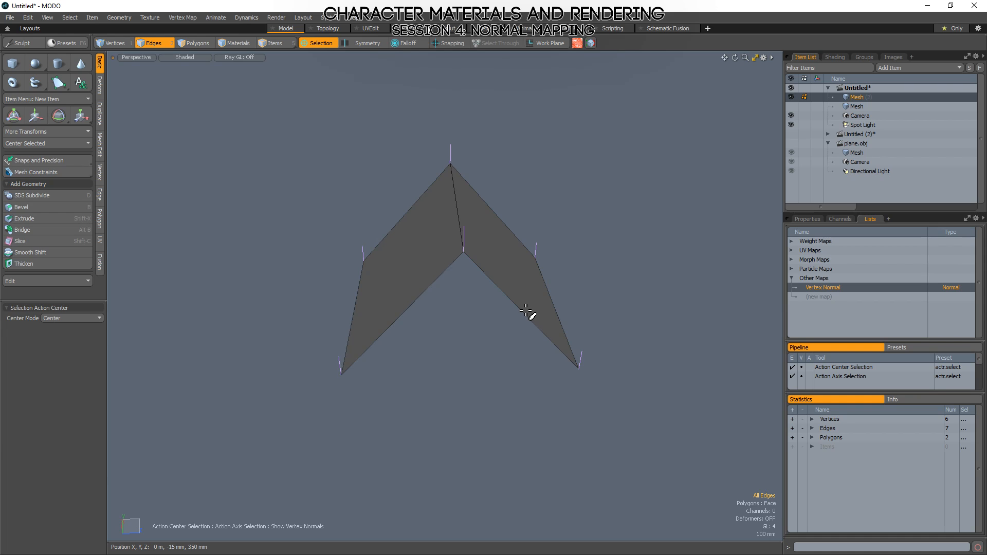
{"action": "left_click_drag", "start_coordinate": [602, 227], "coordinate": [591, 278], "text": "alt"}
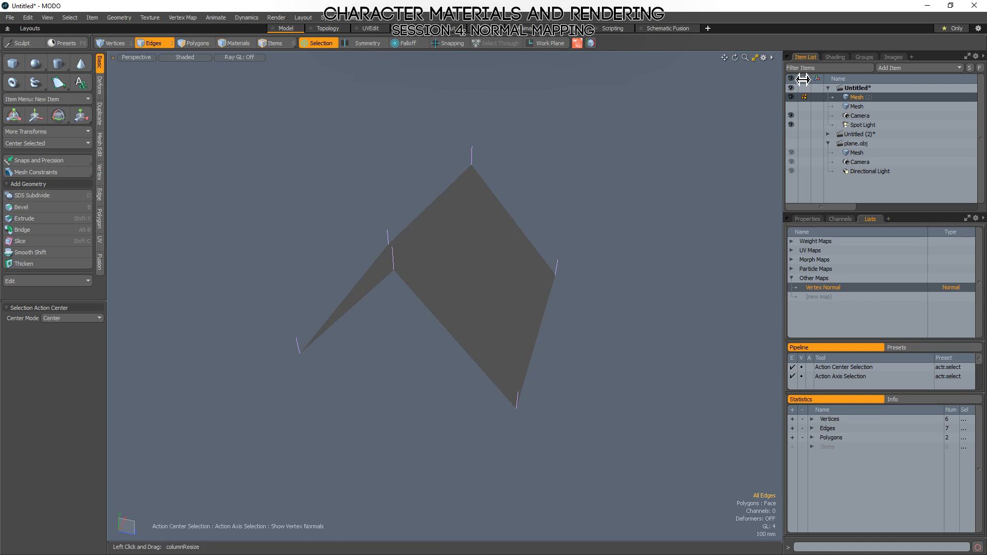
{"action": "left_click_drag", "start_coordinate": [679, 226], "coordinate": [657, 232], "text": "alt"}
{"action": "left_click_drag", "start_coordinate": [668, 224], "coordinate": [678, 276], "text": "alt"}
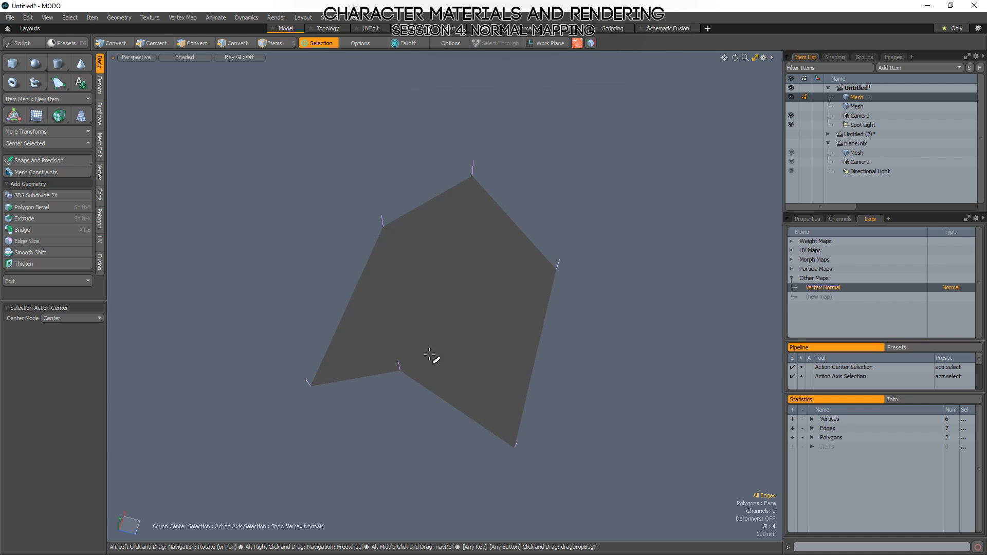
{"action": "left_click_drag", "start_coordinate": [364, 315], "coordinate": [454, 289], "text": "alt"}
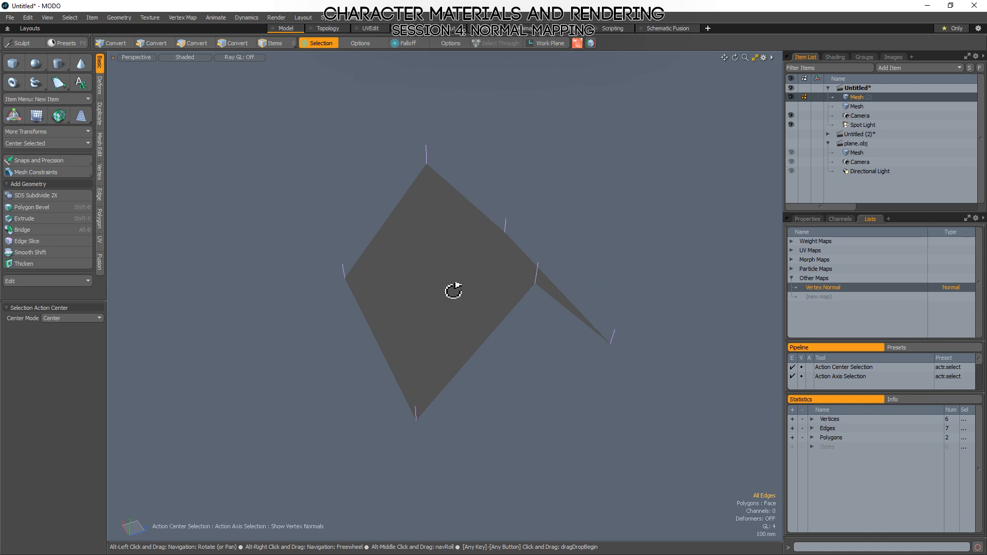
{"action": "key", "text": "alt"}
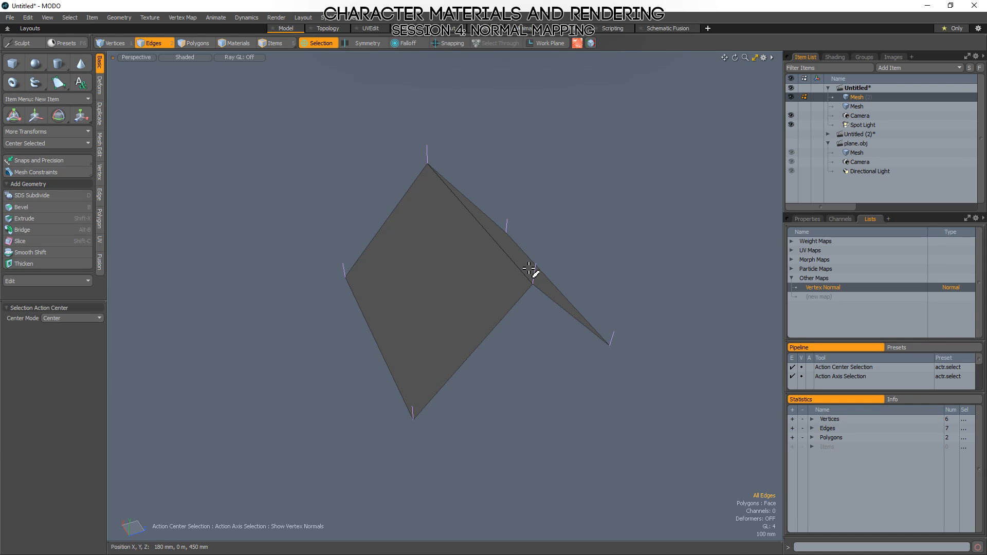
{"action": "left_click_drag", "start_coordinate": [631, 218], "coordinate": [555, 204], "text": "alt"}
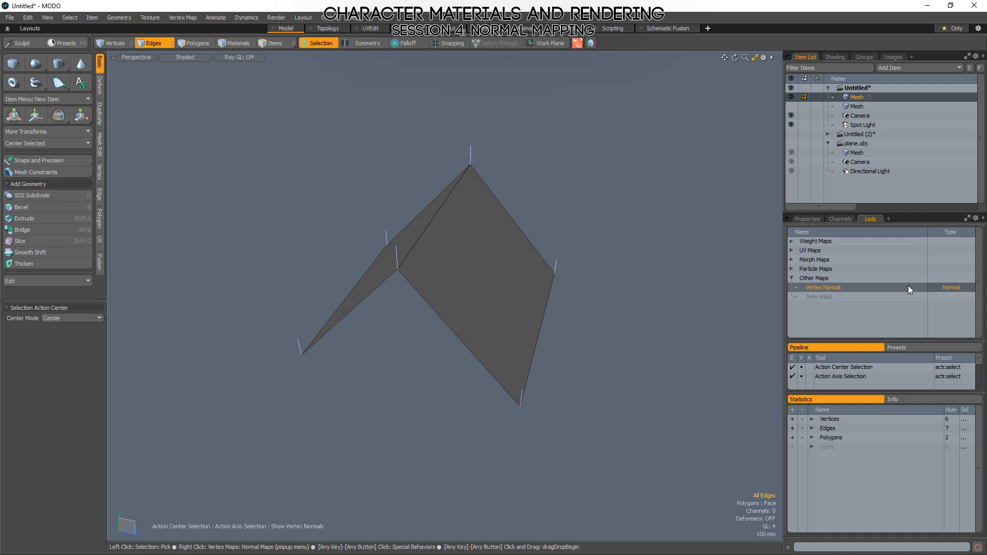
Clear the stored values of the Vertex Normal map on the folded plane.
{"action": "right_click", "coordinate": [822, 289]}
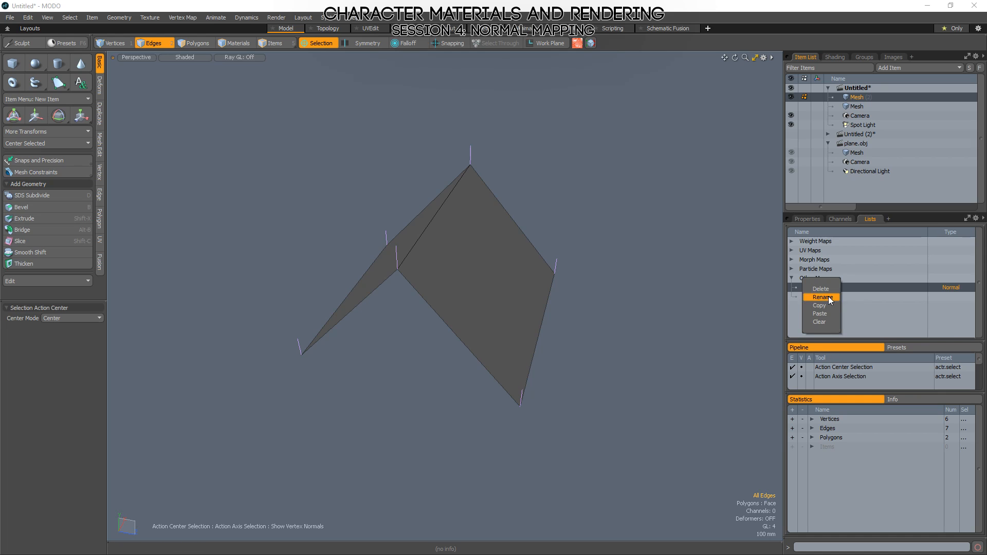
{"action": "left_click", "coordinate": [822, 321]}
{"action": "mouse_move", "coordinate": [536, 304]}
{"action": "left_mouse_down", "text": "alt"}
{"action": "mouse_move", "coordinate": [656, 372]}
{"action": "mouse_move", "coordinate": [615, 281]}
{"action": "left_mouse_up", "text": "alt"}
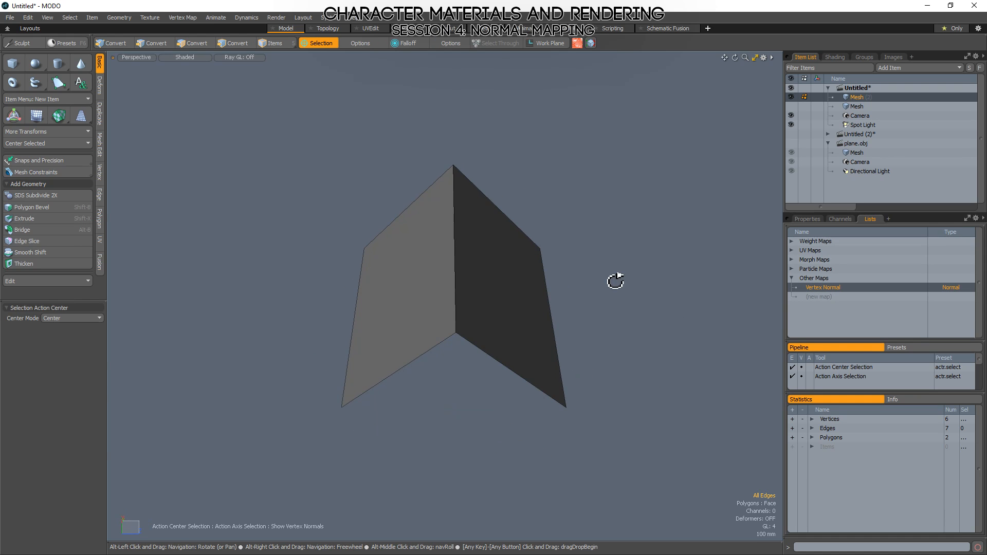
Set new vertex normals in the Vertex Normal map with Use Smoothing Angle enabled.
{"action": "right_click", "coordinate": [828, 288]}
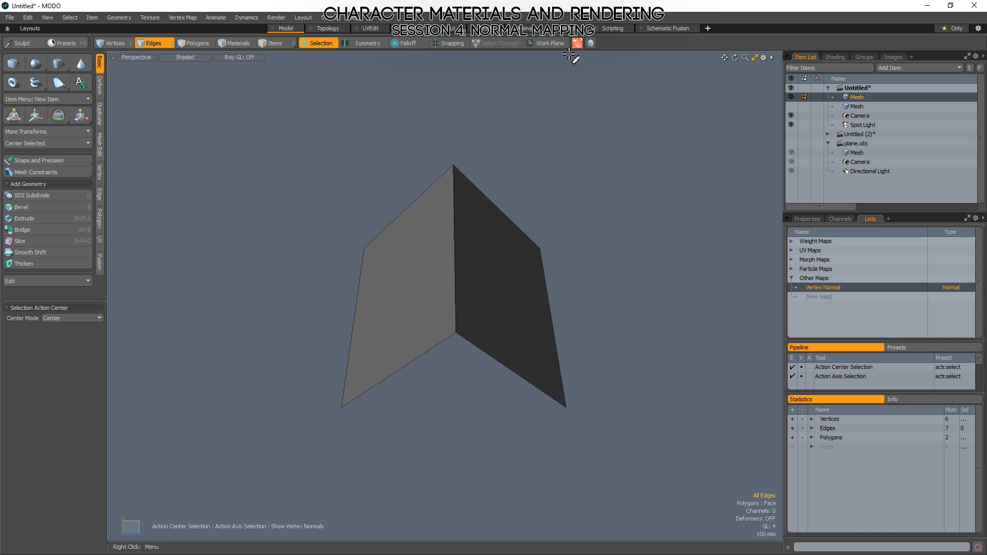
{"action": "left_click", "coordinate": [181, 17]}
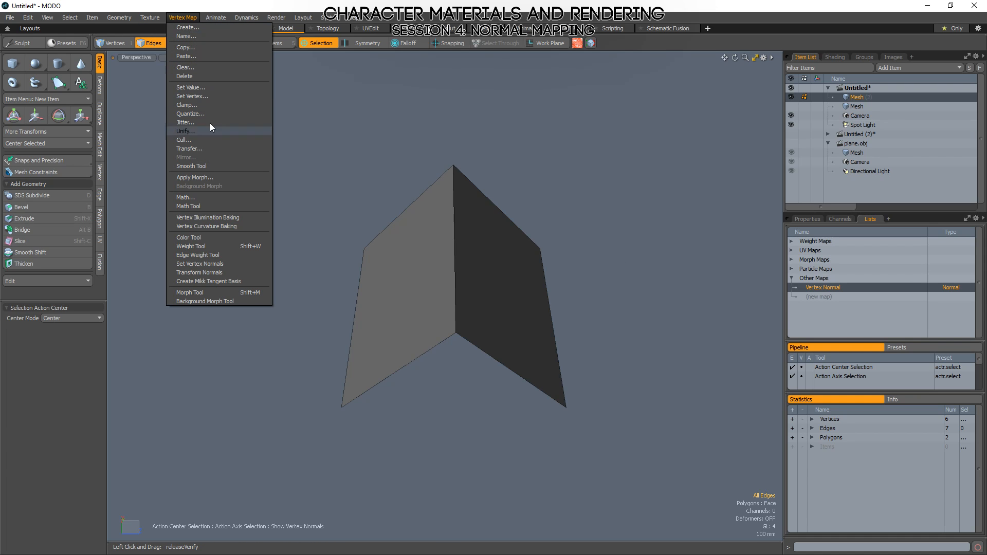
{"action": "left_click", "coordinate": [223, 263]}
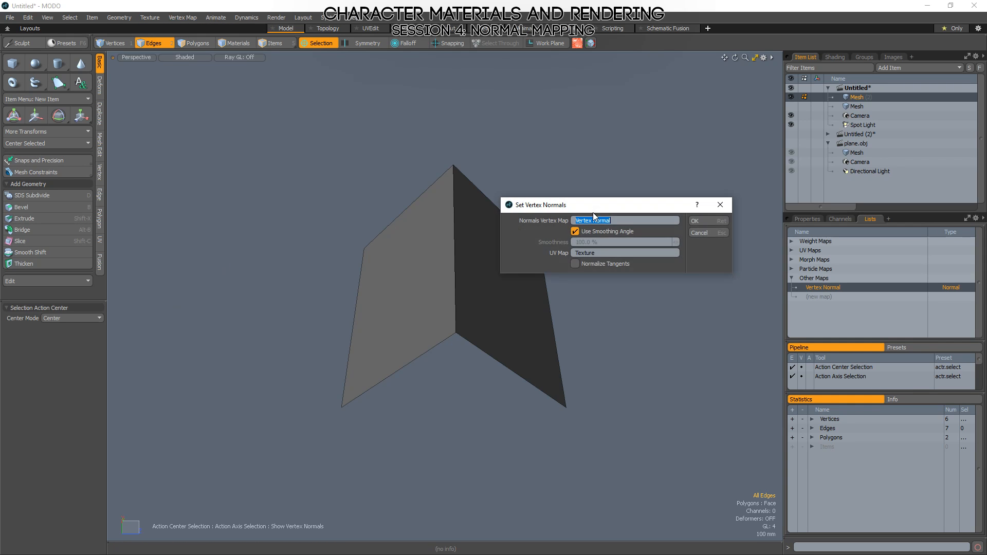
{"action": "left_click", "coordinate": [695, 221]}
Examine the recalculated vertex normals at the ridge and outer corners of the folded plane from several angles.
{"action": "left_click_drag", "start_coordinate": [695, 224], "coordinate": [613, 313], "text": "alt"}
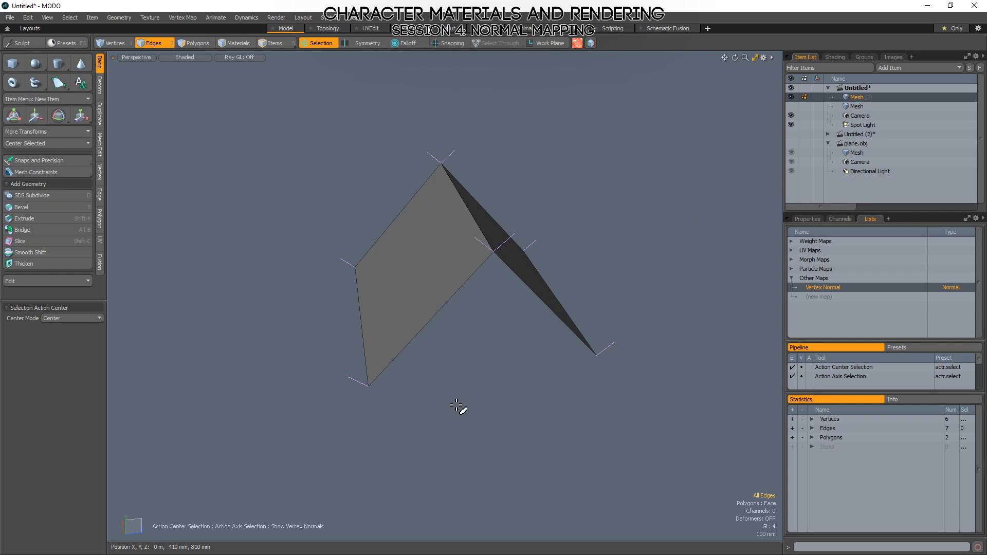
{"action": "left_click_drag", "start_coordinate": [458, 407], "coordinate": [615, 364], "text": "alt"}
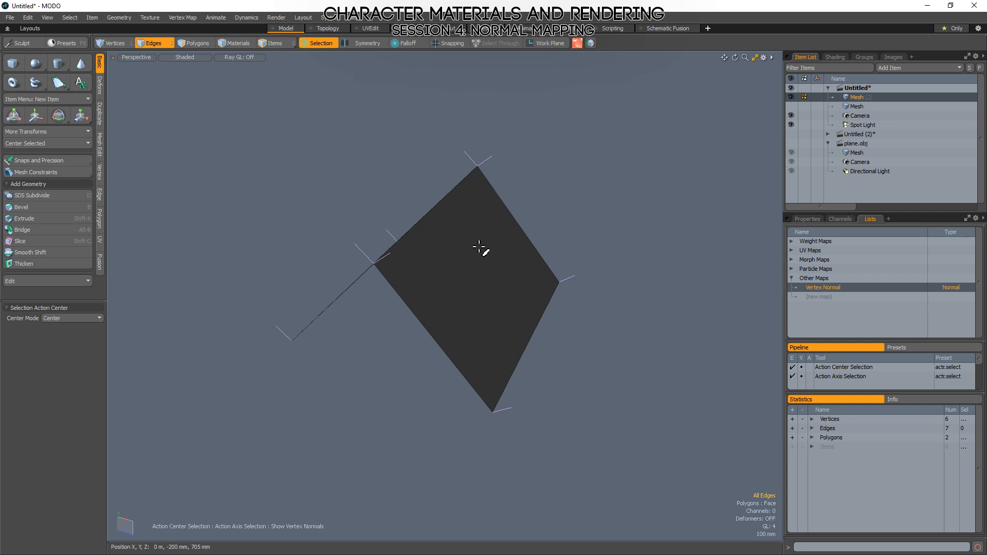
{"action": "left_click_drag", "start_coordinate": [578, 227], "coordinate": [554, 164], "text": "alt"}
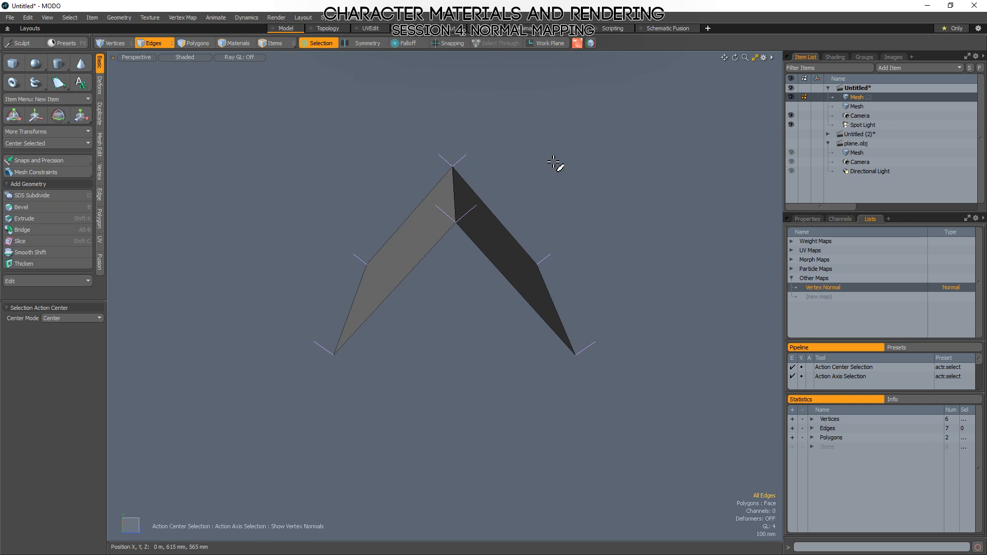
{"action": "key", "text": "1"}
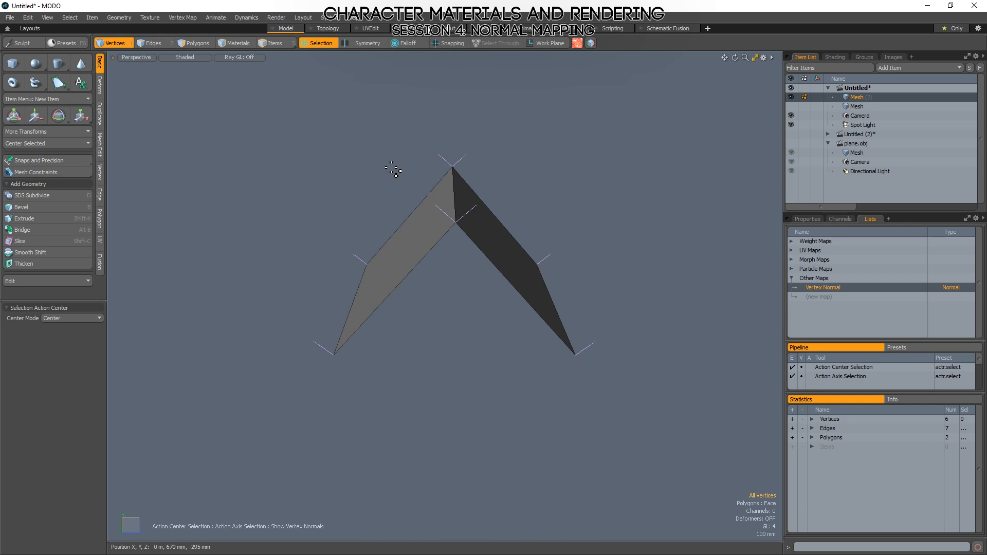
{"action": "left_click_drag", "start_coordinate": [396, 171], "coordinate": [491, 153], "text": "alt"}
{"action": "mouse_move", "coordinate": [506, 376]}
{"action": "left_mouse_down", "text": "alt"}
{"action": "mouse_move", "coordinate": [553, 375]}
{"action": "mouse_move", "coordinate": [494, 375]}
{"action": "mouse_move", "coordinate": [439, 341]}
{"action": "mouse_move", "coordinate": [500, 381]}
{"action": "left_mouse_up", "text": "alt"}
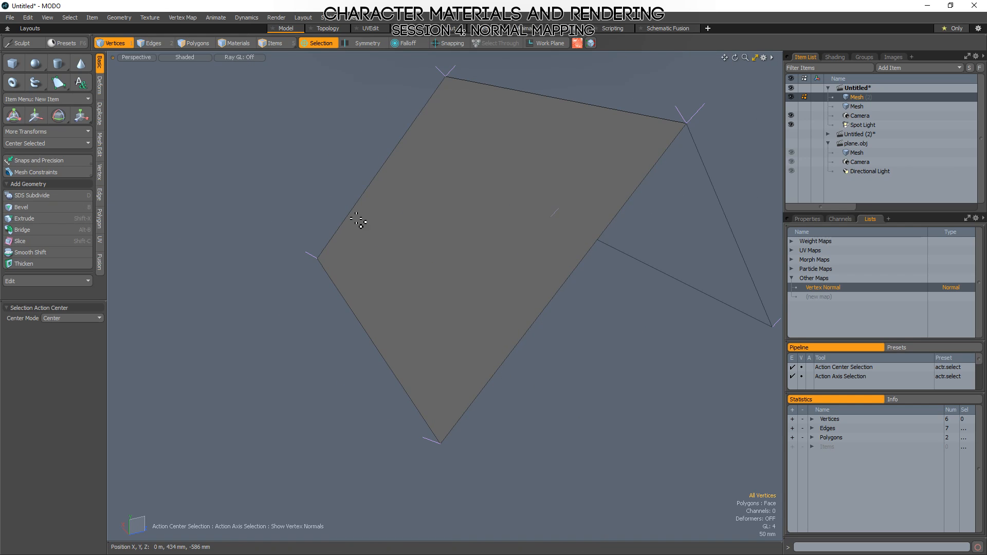
{"action": "left_click_drag", "start_coordinate": [309, 256], "coordinate": [370, 274], "text": "alt"}
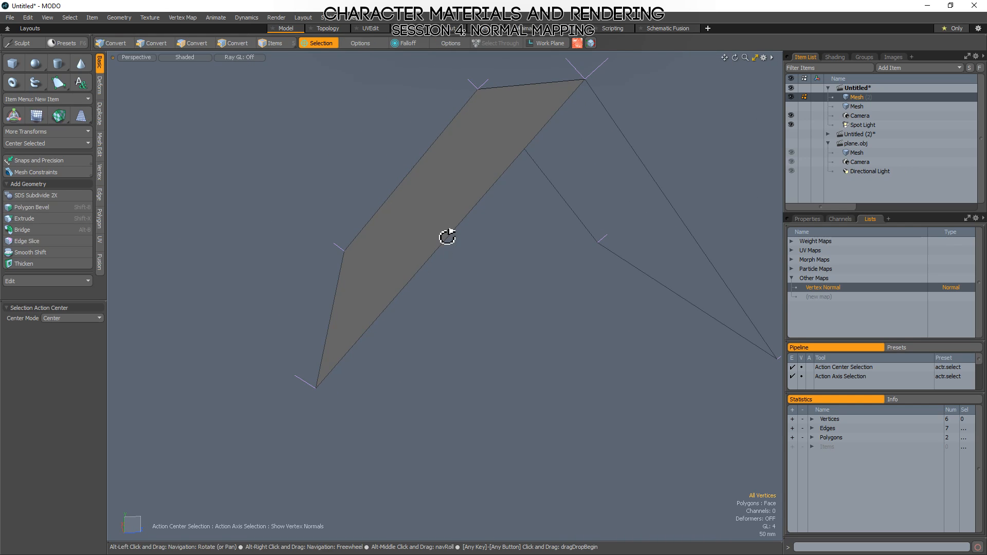
{"action": "left_click_drag", "start_coordinate": [448, 236], "coordinate": [520, 262], "text": "alt"}
{"action": "left_click_drag", "start_coordinate": [404, 232], "coordinate": [442, 229], "text": "alt"}
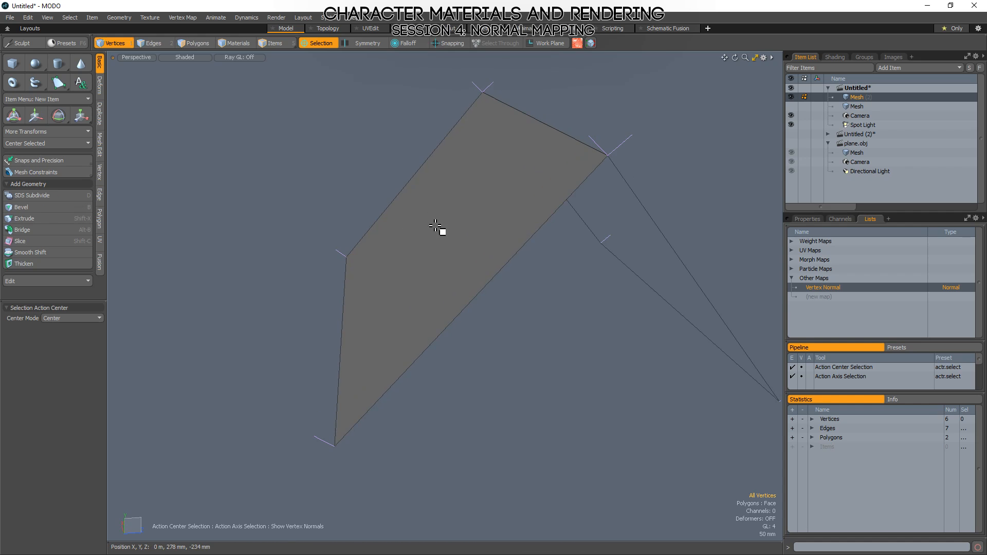
Check the facing direction of one sloped polygon with the Move handles, using the Selection action center, and clear the selection.
{"action": "key", "text": "3"}
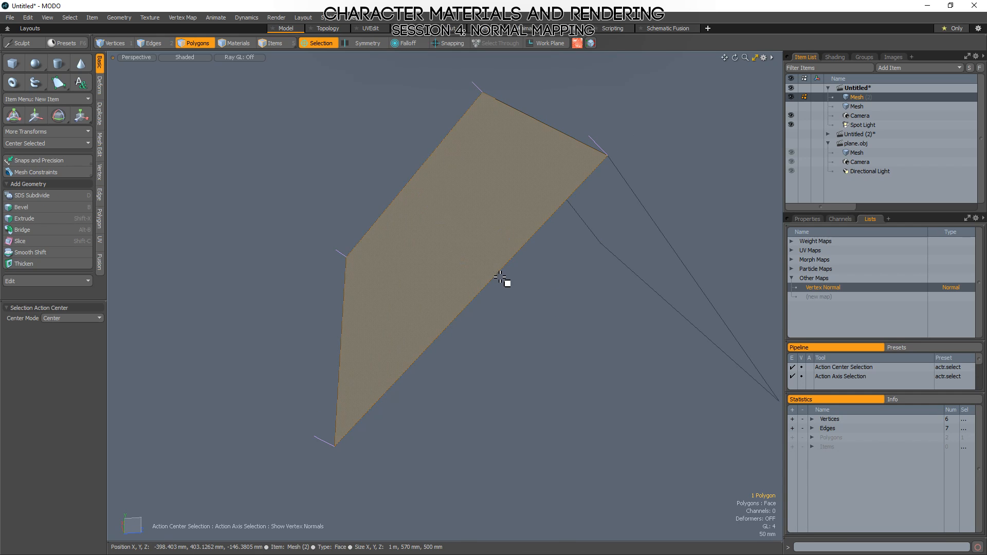
{"action": "left_click_drag", "start_coordinate": [487, 186], "coordinate": [488, 199], "text": "alt+shift"}
{"action": "left_click", "coordinate": [379, 126]}
{"action": "left_click", "coordinate": [311, 43]}
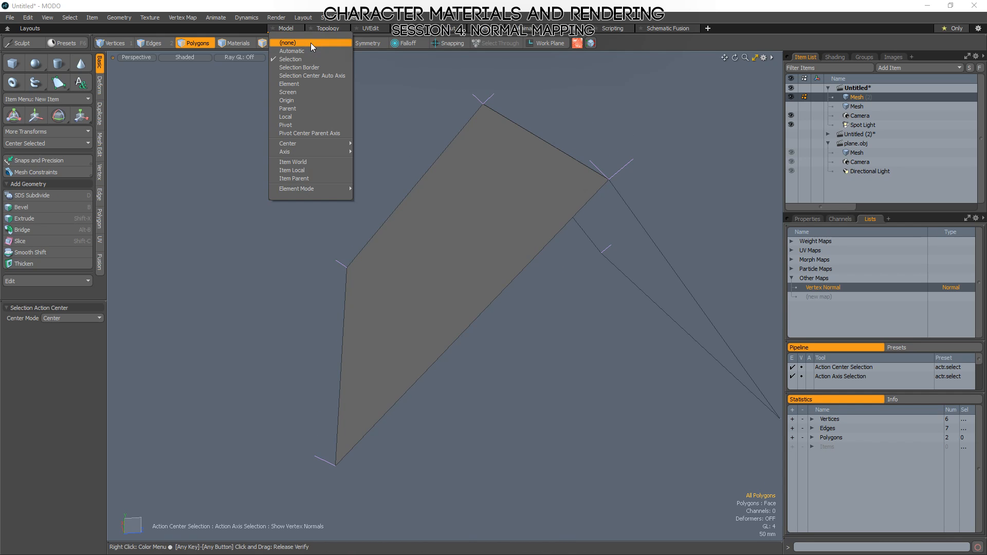
{"action": "left_click", "coordinate": [305, 61]}
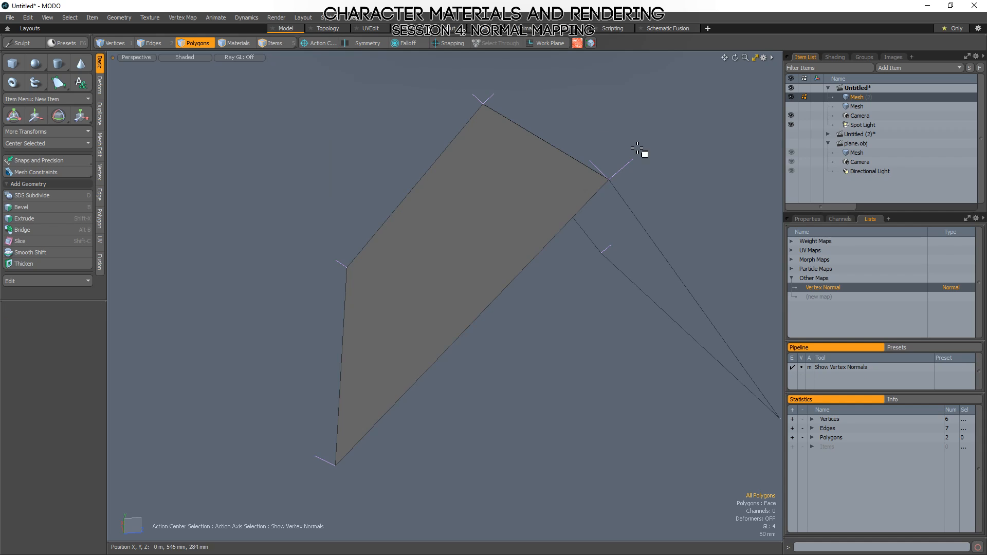
{"action": "left_click", "coordinate": [316, 43]}
{"action": "left_click", "coordinate": [312, 54]}
{"action": "key", "text": "w"}
{"action": "left_click_drag", "start_coordinate": [451, 215], "coordinate": [539, 245], "text": "alt"}
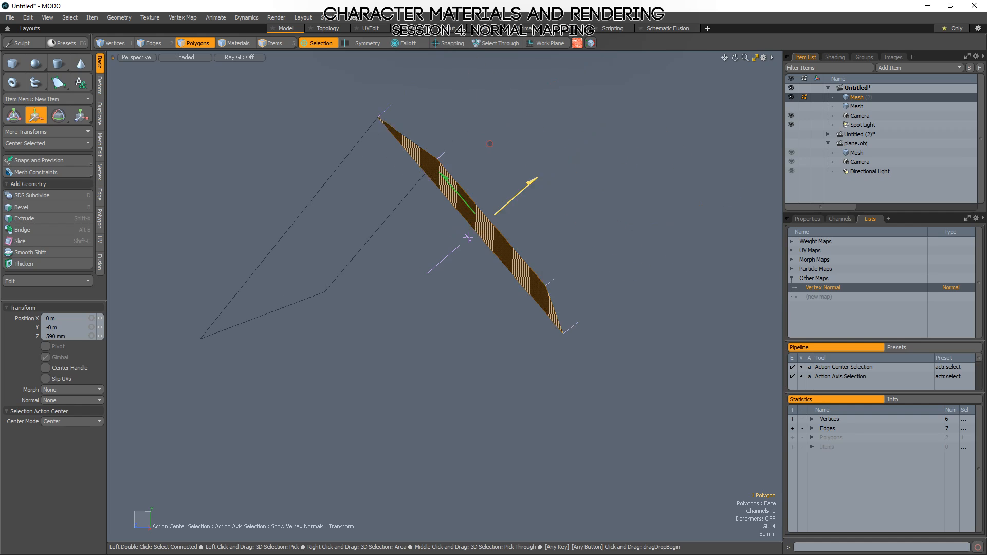
{"action": "key", "text": "space"}
{"action": "left_click", "coordinate": [579, 304]}
Compare the vertex normals along the folded plane's ridge with the direction of the dark sloped polygon.
{"action": "left_click_drag", "start_coordinate": [607, 387], "coordinate": [608, 326], "text": "alt"}
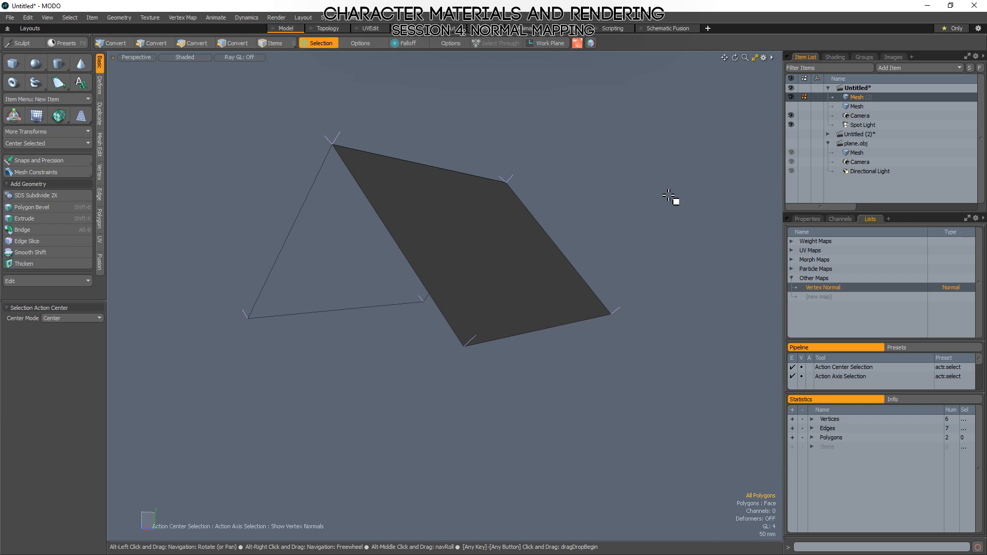
{"action": "mouse_move", "coordinate": [379, 355]}
{"action": "left_mouse_down", "text": "alt"}
{"action": "mouse_move", "coordinate": [465, 266]}
{"action": "mouse_move", "coordinate": [445, 248]}
{"action": "left_mouse_up", "text": "alt"}
{"action": "left_click", "coordinate": [418, 229]}
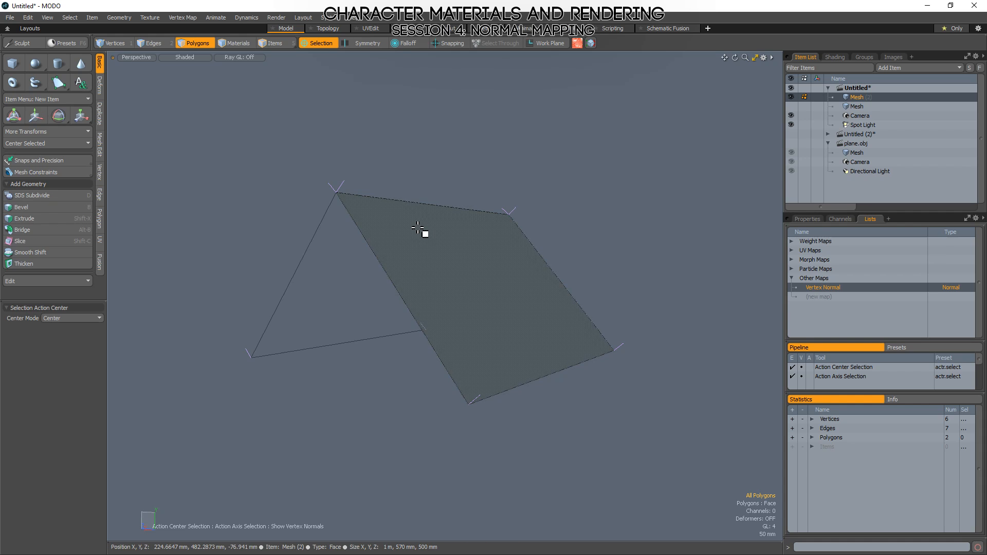
Select the two end vertices of the folded plane's ridge and examine their normals from both sides.
{"action": "mouse_move", "coordinate": [362, 199]}
{"action": "left_mouse_down", "text": "alt+shift"}
{"action": "mouse_move", "coordinate": [377, 224]}
{"action": "mouse_move", "coordinate": [426, 235]}
{"action": "left_mouse_up", "text": "alt+shift"}
{"action": "key", "text": "1"}
{"action": "right_click_drag", "start_coordinate": [409, 261], "coordinate": [309, 241]}
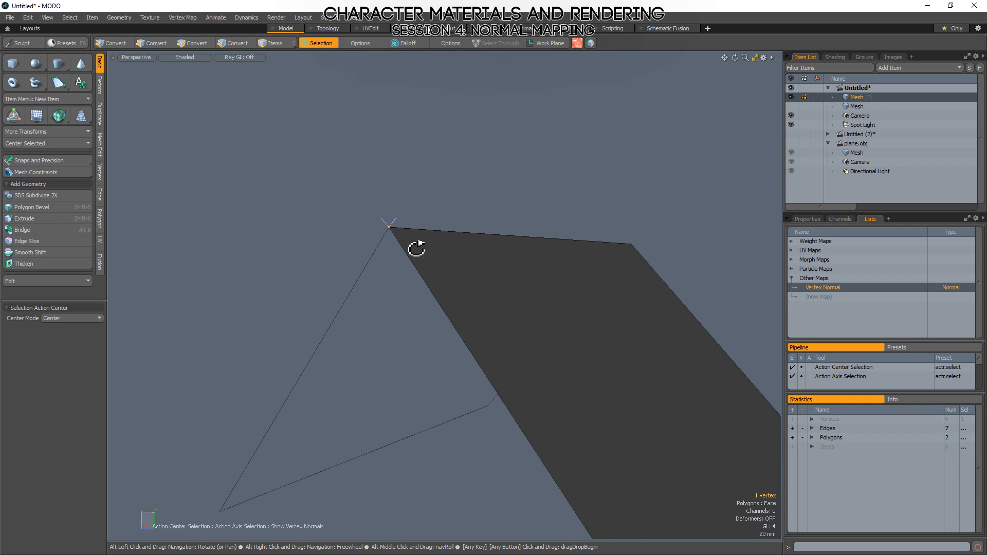
{"action": "mouse_move", "coordinate": [417, 249]}
{"action": "left_mouse_down", "text": "alt"}
{"action": "mouse_move", "coordinate": [477, 259]}
{"action": "mouse_move", "coordinate": [497, 277]}
{"action": "left_mouse_up", "text": "alt"}
{"action": "mouse_move", "coordinate": [497, 278]}
{"action": "right_mouse_down"}
{"action": "mouse_move", "coordinate": [379, 154]}
{"action": "mouse_move", "coordinate": [529, 293]}
{"action": "right_mouse_up"}
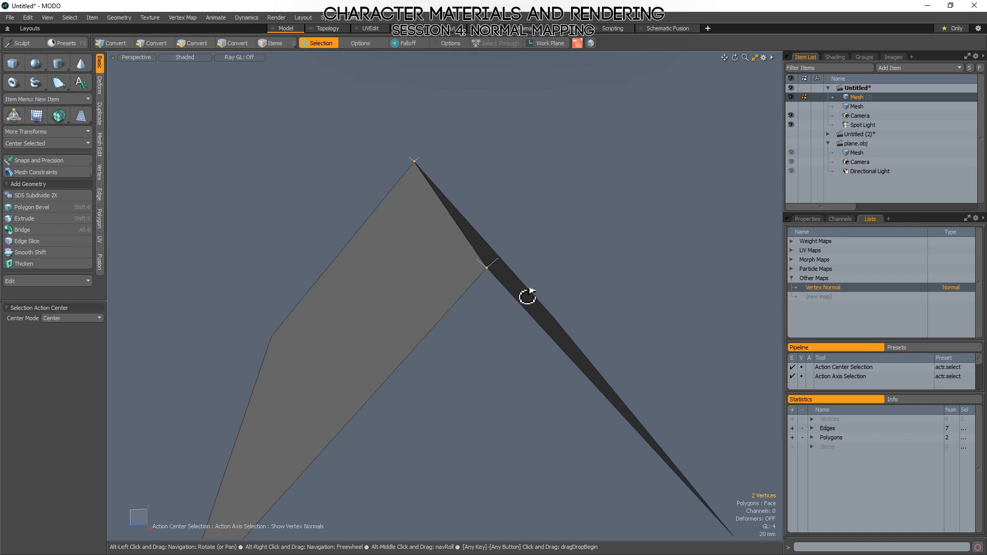
{"action": "left_click_drag", "start_coordinate": [529, 293], "coordinate": [459, 259], "text": "alt"}
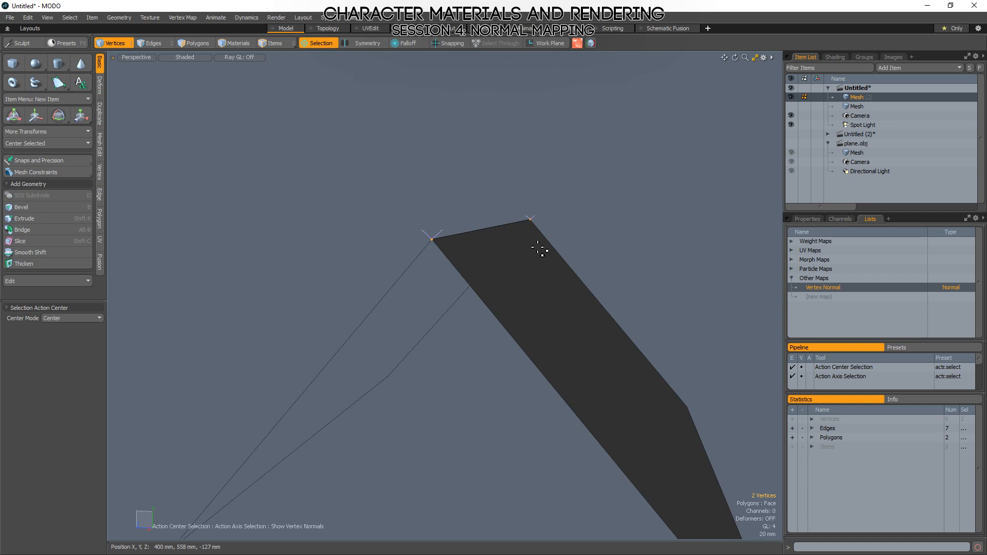
{"action": "left_click_drag", "start_coordinate": [537, 247], "coordinate": [504, 274], "text": "alt"}
{"action": "left_click", "coordinate": [392, 297]}
{"action": "left_click_drag", "start_coordinate": [392, 298], "coordinate": [344, 269], "text": "alt"}
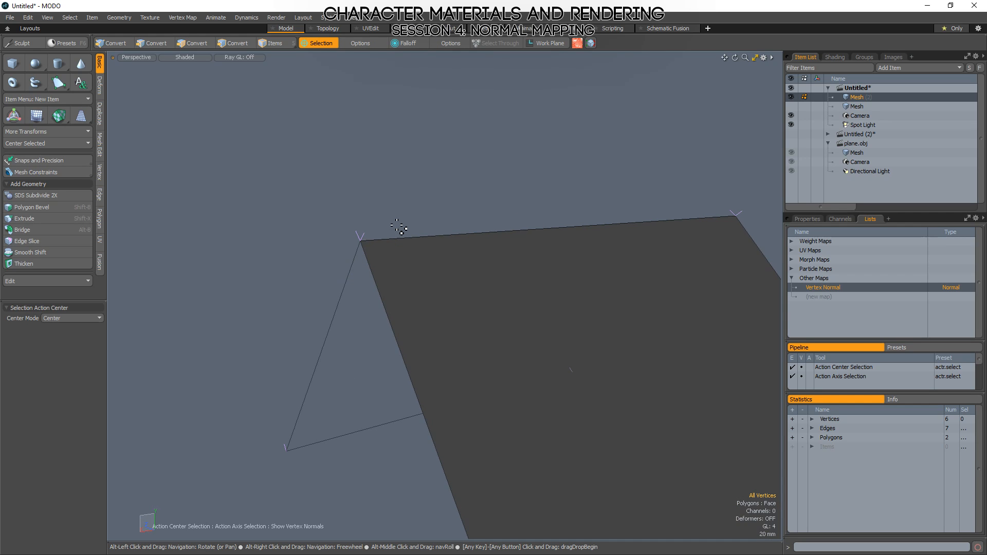
Isolate the normals at a single ridge vertex and compare them with the facing of the two sloped polygons.
{"action": "left_click_drag", "start_coordinate": [398, 227], "coordinate": [472, 194], "text": "alt"}
{"action": "left_click", "coordinate": [466, 190]}
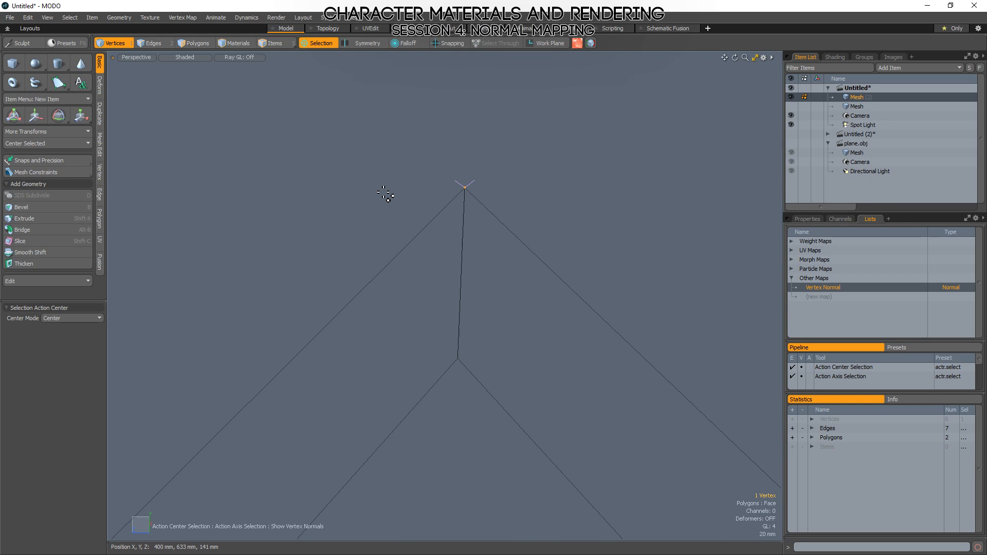
{"action": "mouse_move", "coordinate": [487, 224]}
{"action": "left_mouse_down", "text": "alt"}
{"action": "mouse_move", "coordinate": [502, 181]}
{"action": "mouse_move", "coordinate": [535, 313]}
{"action": "mouse_move", "coordinate": [532, 355]}
{"action": "left_mouse_up", "text": "alt"}
{"action": "left_click_drag", "start_coordinate": [524, 393], "coordinate": [525, 284], "text": "alt"}
{"action": "key", "text": "3"}
{"action": "left_click", "coordinate": [478, 378]}
{"action": "double_click", "coordinate": [479, 378]}
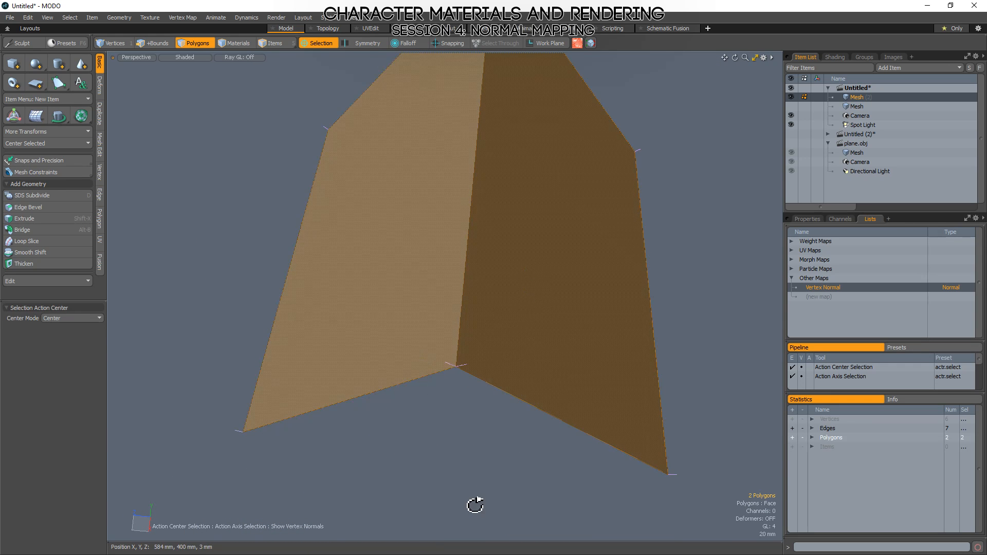
{"action": "left_click_drag", "start_coordinate": [475, 504], "coordinate": [489, 453], "text": "alt"}
{"action": "left_click", "coordinate": [489, 453]}
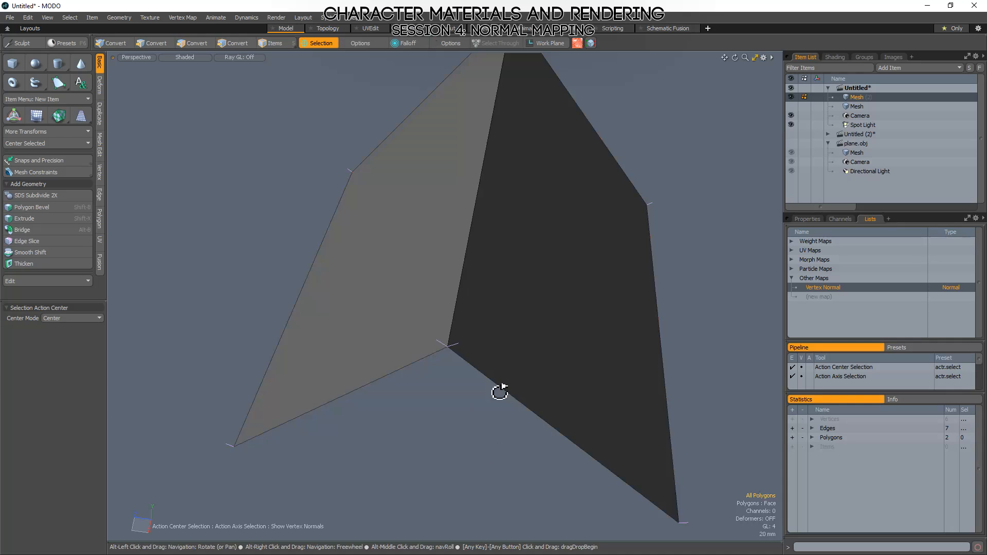
{"action": "left_click_drag", "start_coordinate": [502, 392], "coordinate": [544, 291], "text": "alt"}
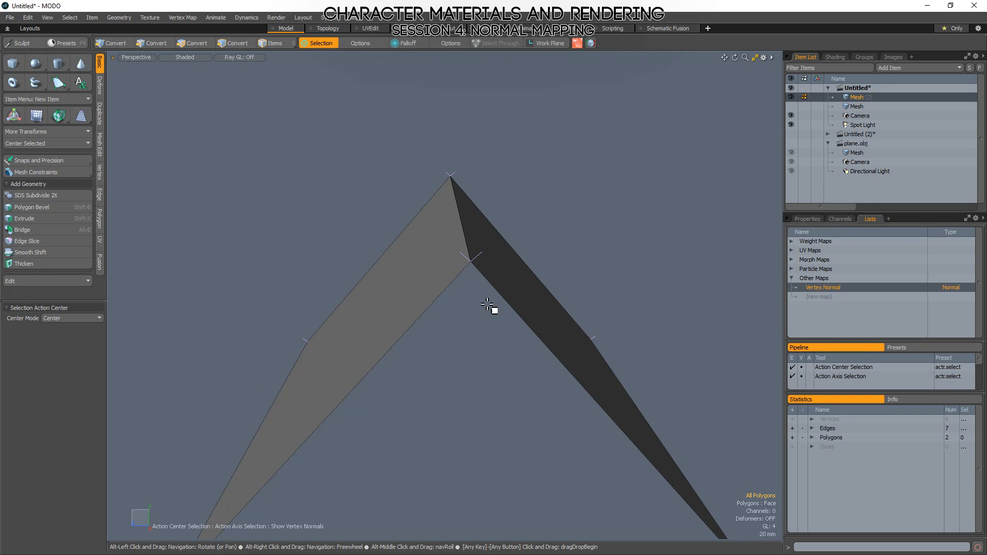
{"action": "mouse_move", "coordinate": [488, 306]}
{"action": "left_mouse_down", "text": "alt"}
{"action": "mouse_move", "coordinate": [527, 275]}
{"action": "mouse_move", "coordinate": [516, 298]}
{"action": "mouse_move", "coordinate": [535, 262]}
{"action": "left_mouse_up", "text": "alt"}
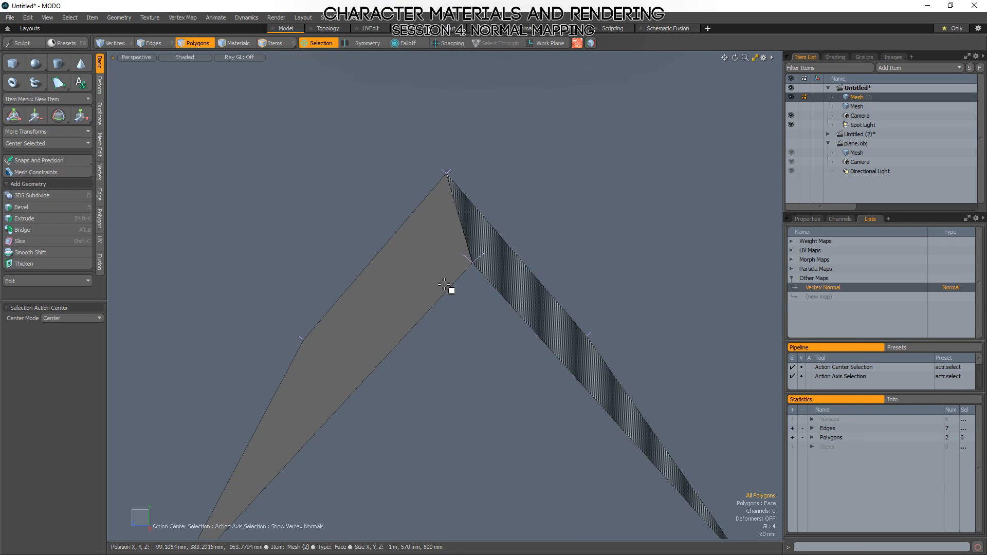
{"action": "key", "text": "1"}
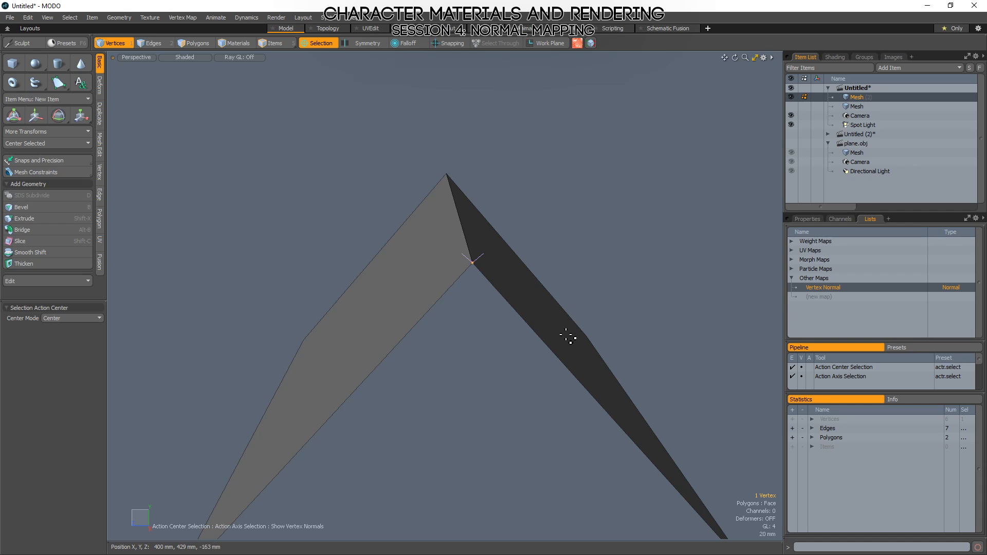
{"action": "left_click_drag", "start_coordinate": [667, 338], "coordinate": [538, 269], "text": "alt"}
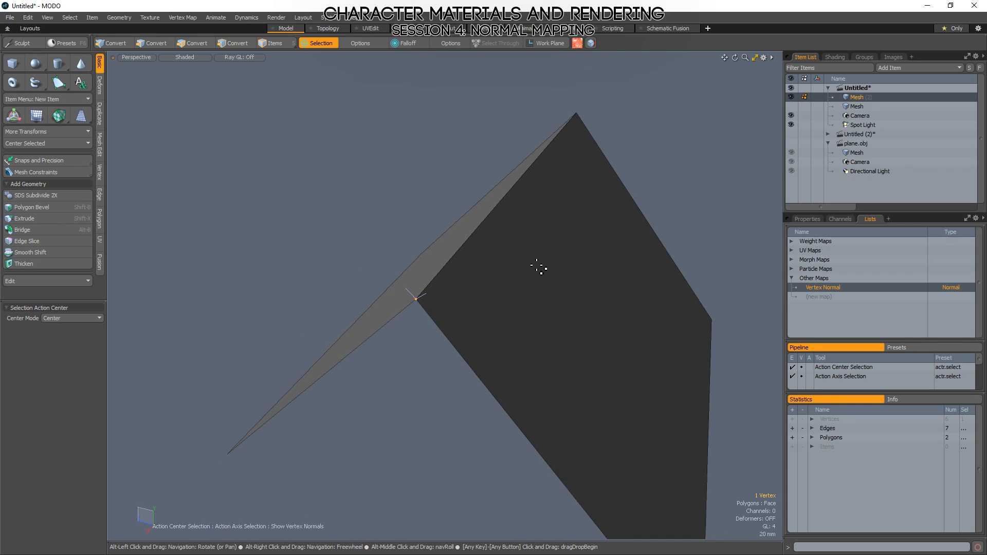
Soften the normals along the folded plane's ridge edge with the Vertex Normal Toolkit.
{"action": "key", "text": "3"}
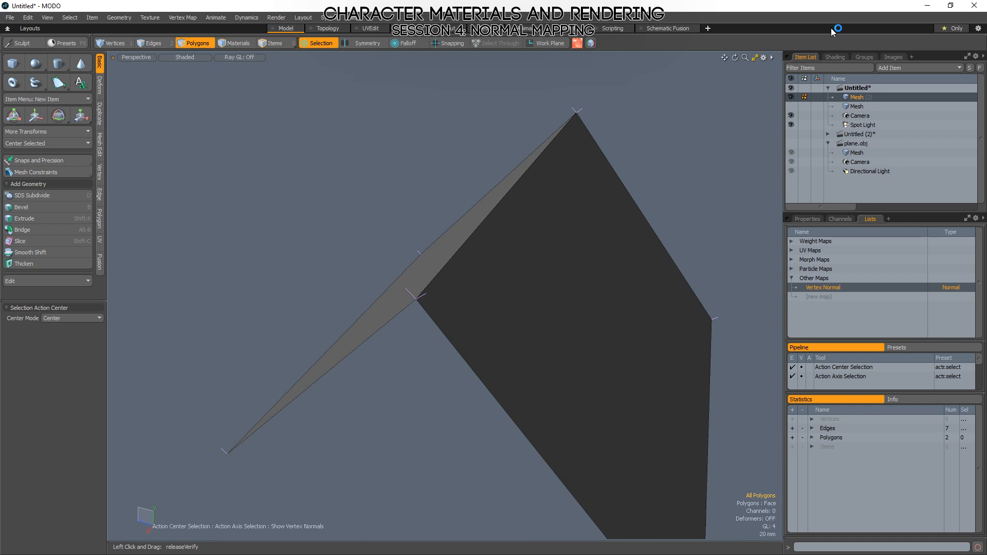
{"action": "left_click", "coordinate": [592, 43]}
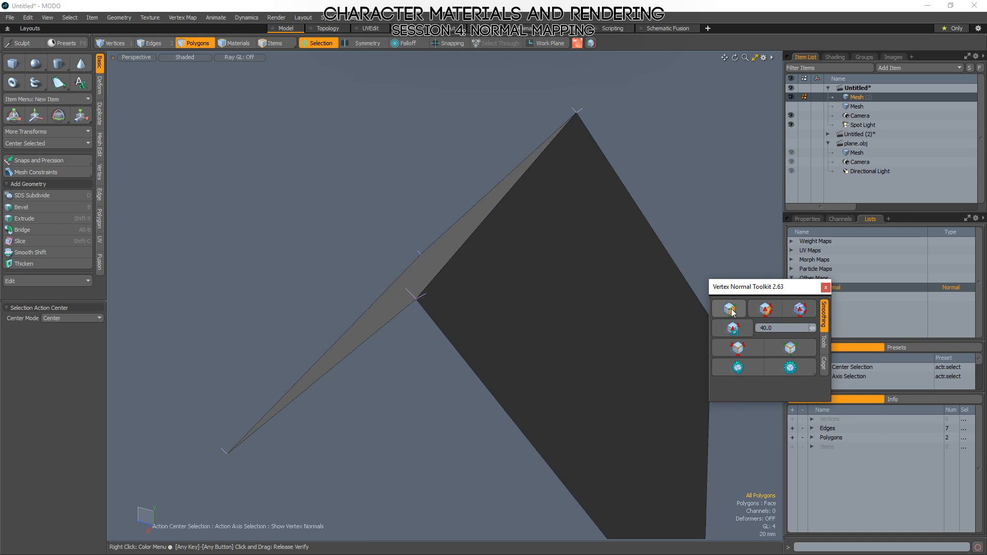
{"action": "key", "text": "2"}
{"action": "left_click", "coordinate": [494, 207]}
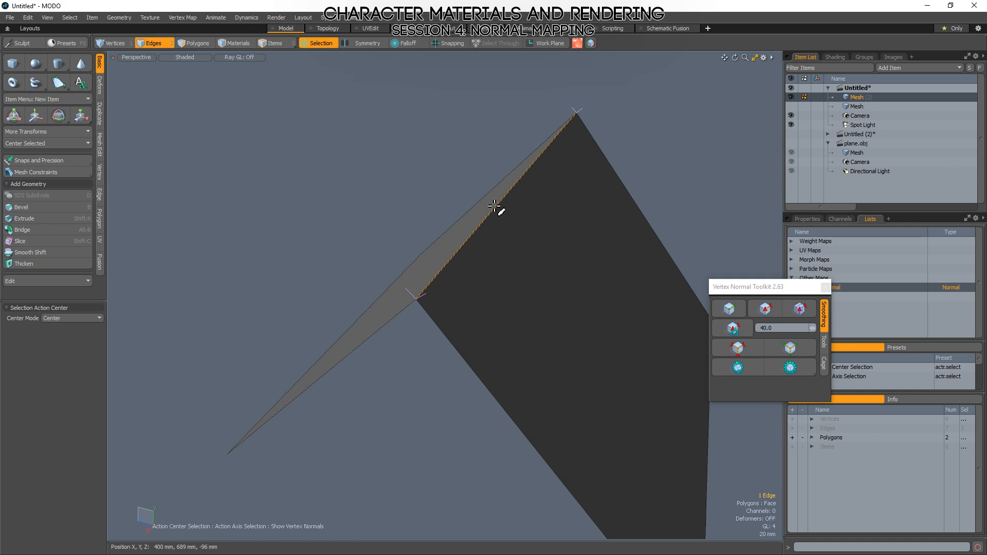
{"action": "left_click", "coordinate": [730, 309]}
Examine the softened shading and the vertex normals at the ridge and outer corners from several angles.
{"action": "mouse_move", "coordinate": [350, 355]}
{"action": "left_mouse_down", "text": "alt"}
{"action": "mouse_move", "coordinate": [448, 379]}
{"action": "mouse_move", "coordinate": [553, 333]}
{"action": "mouse_move", "coordinate": [498, 408]}
{"action": "mouse_move", "coordinate": [492, 458]}
{"action": "mouse_move", "coordinate": [507, 270]}
{"action": "mouse_move", "coordinate": [476, 230]}
{"action": "mouse_move", "coordinate": [534, 317]}
{"action": "left_mouse_up", "text": "alt"}
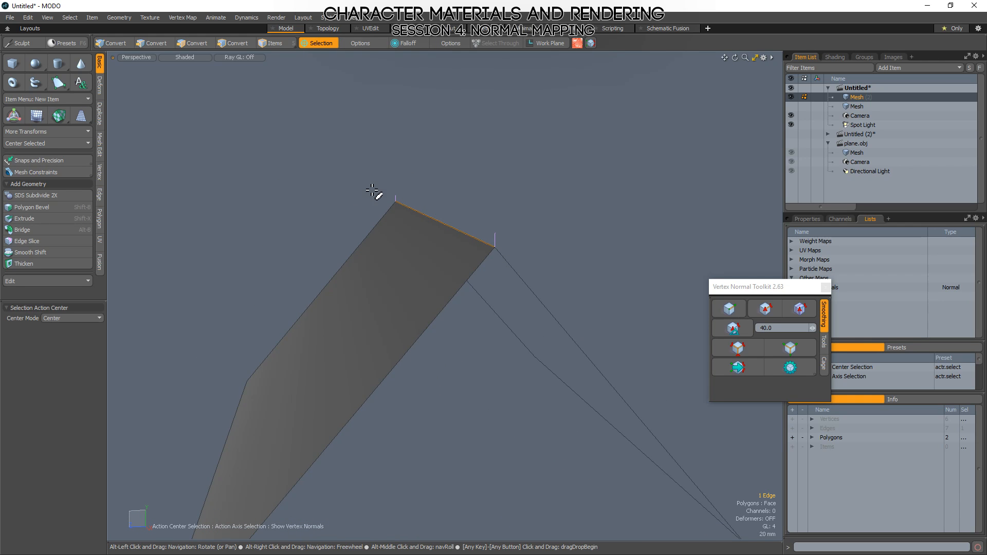
{"action": "mouse_move", "coordinate": [465, 210]}
{"action": "left_mouse_down", "text": "alt"}
{"action": "mouse_move", "coordinate": [494, 264]}
{"action": "mouse_move", "coordinate": [452, 313]}
{"action": "mouse_move", "coordinate": [502, 205]}
{"action": "left_mouse_up", "text": "alt"}
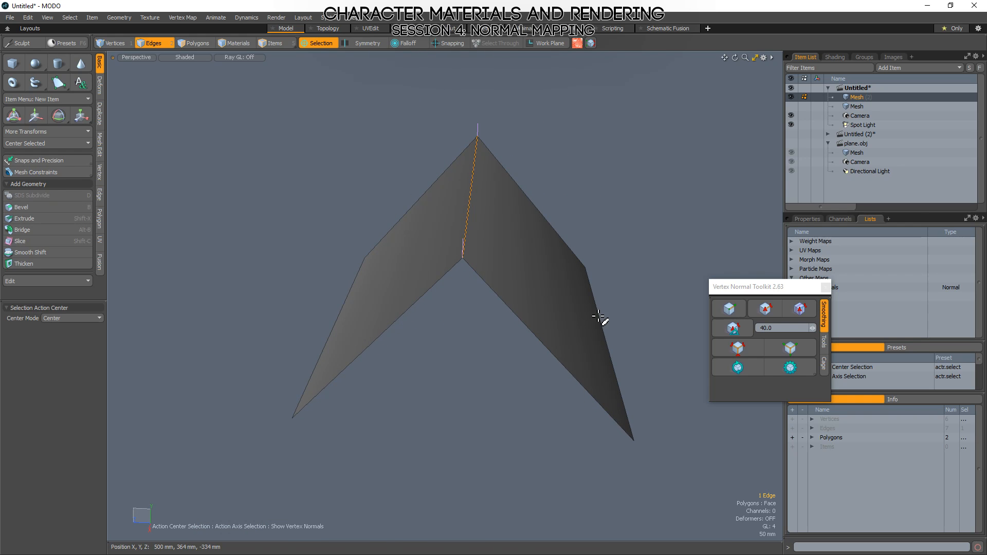
{"action": "left_click_drag", "start_coordinate": [622, 249], "coordinate": [580, 167], "text": "alt"}
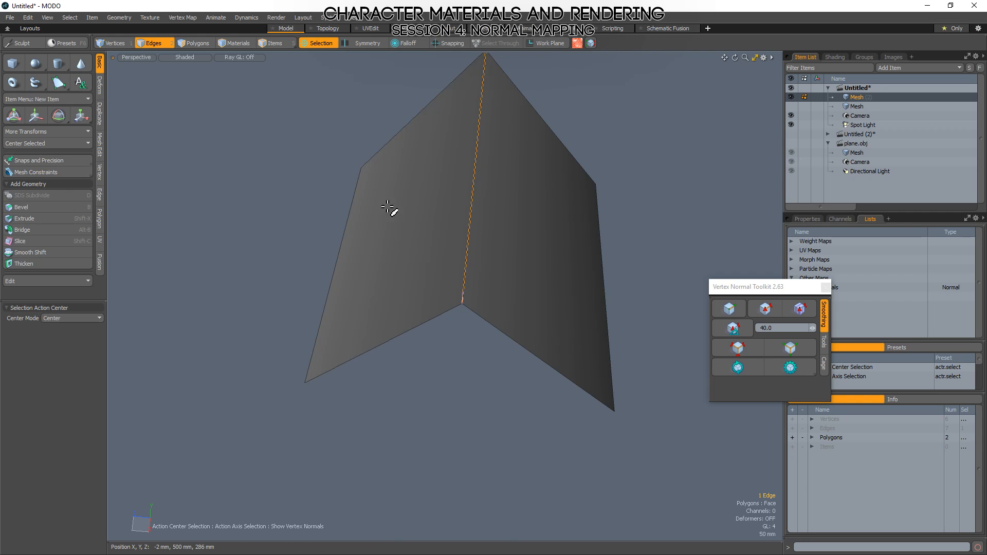
{"action": "left_click_drag", "start_coordinate": [389, 207], "coordinate": [413, 241], "text": "alt"}
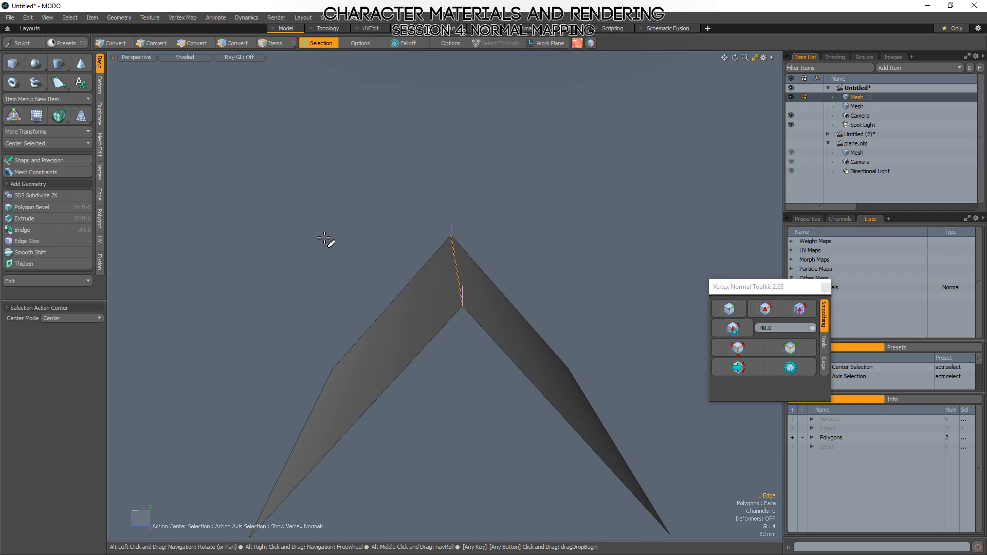
{"action": "key", "text": "3"}
{"action": "left_click_drag", "start_coordinate": [381, 304], "coordinate": [441, 314], "text": "alt"}
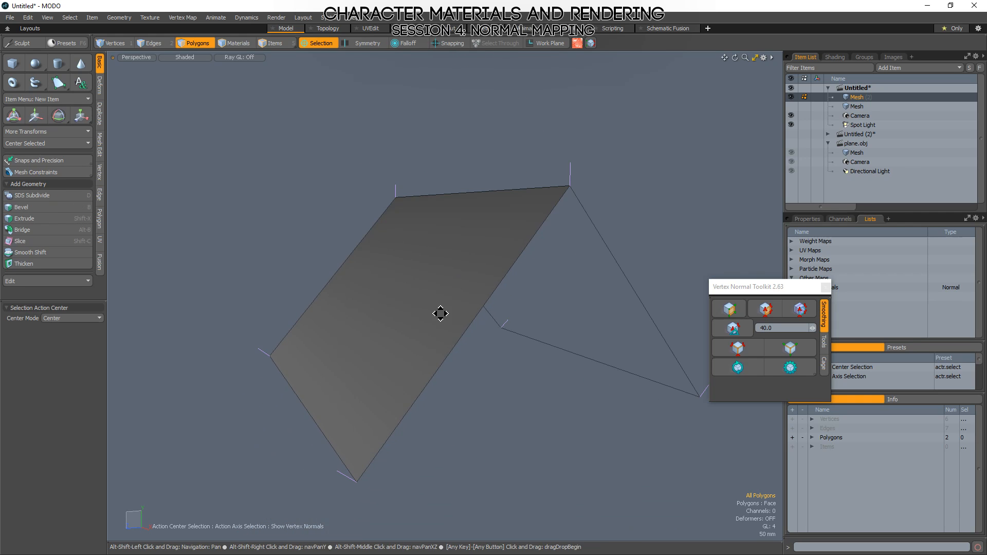
{"action": "left_click", "coordinate": [379, 285]}
{"action": "key", "text": "1"}
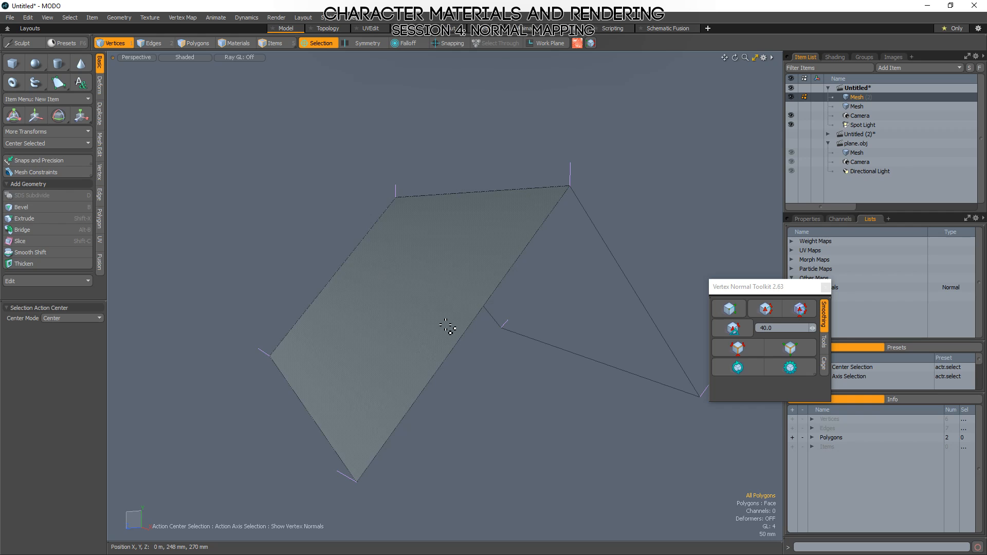
{"action": "left_click", "coordinate": [391, 316]}
{"action": "mouse_move", "coordinate": [432, 287]}
{"action": "left_mouse_down", "text": "alt"}
{"action": "mouse_move", "coordinate": [419, 322]}
{"action": "mouse_move", "coordinate": [444, 311]}
{"action": "mouse_move", "coordinate": [365, 311]}
{"action": "mouse_move", "coordinate": [355, 346]}
{"action": "mouse_move", "coordinate": [332, 256]}
{"action": "left_mouse_up", "text": "alt"}
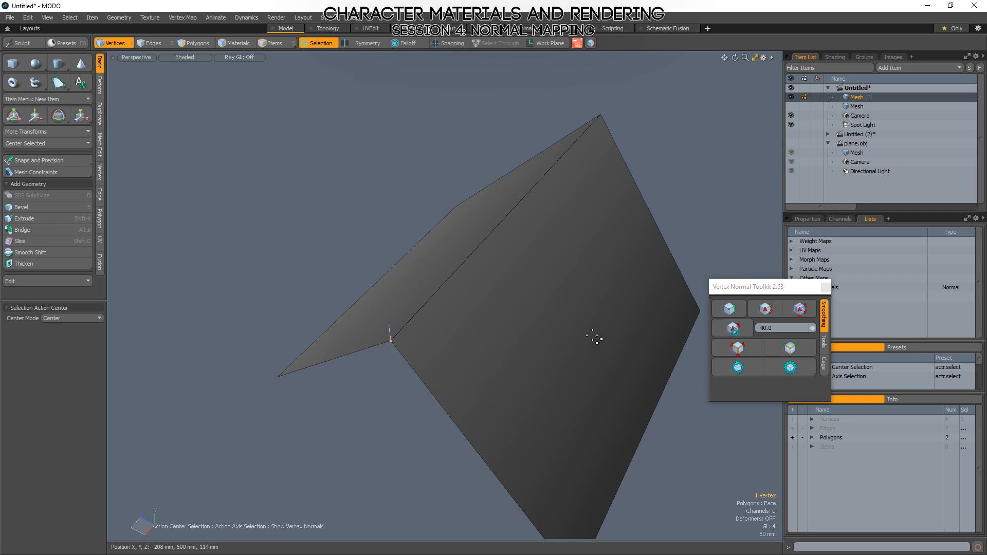
Enable Show Lights in the 3D viewport's visibility properties.
{"action": "scroll", "coordinate": [474, 268], "scroll_direction": "down", "scroll_amount": 5}
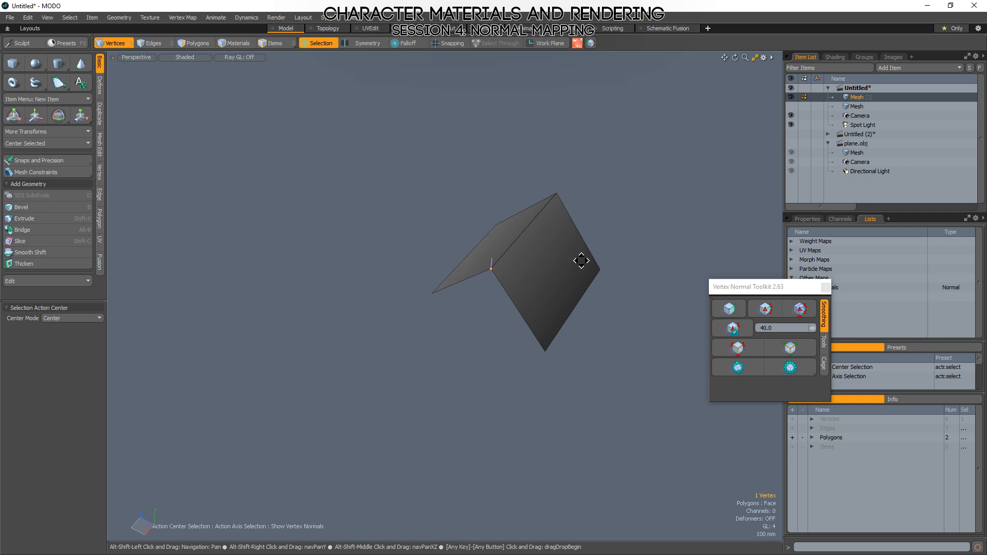
{"action": "key", "text": "o"}
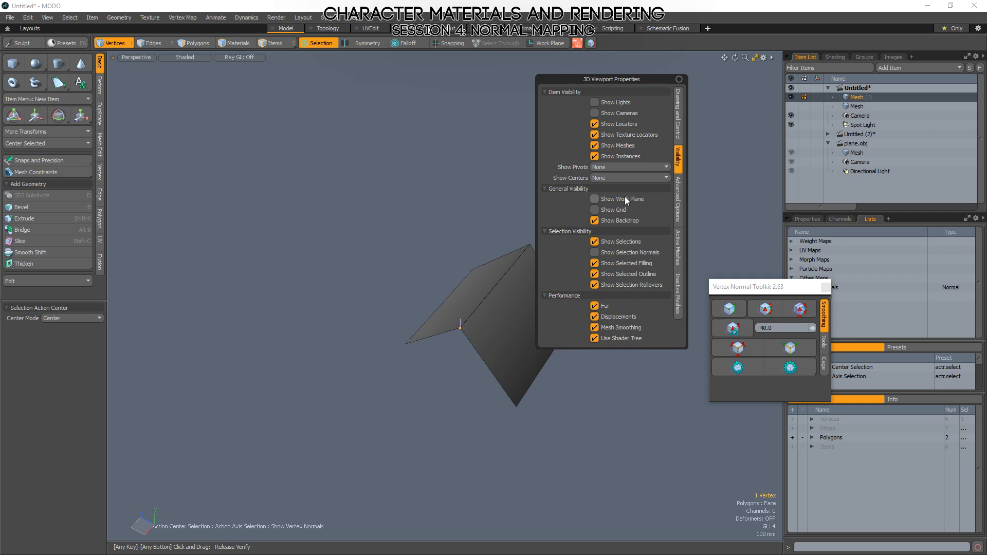
{"action": "left_click", "coordinate": [595, 103]}
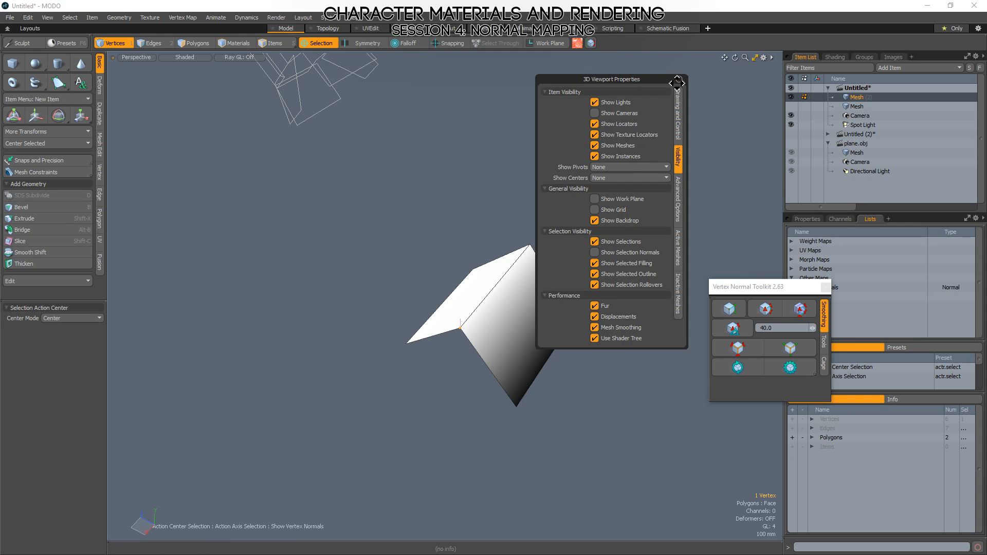
Select the spot light and move it farther from the folded plane along its own axis, then deselect it.
{"action": "left_click_drag", "start_coordinate": [551, 231], "coordinate": [530, 279], "text": "alt"}
{"action": "scroll", "coordinate": [401, 298], "scroll_direction": "down", "scroll_amount": 5}
{"action": "key", "text": "5"}
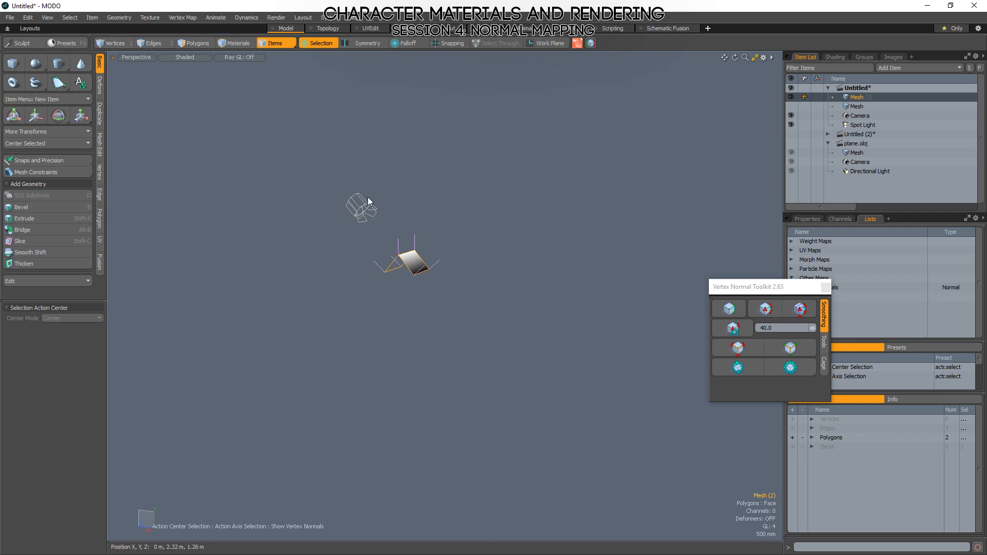
{"action": "left_click", "coordinate": [371, 212]}
{"action": "left_click_drag", "start_coordinate": [403, 255], "coordinate": [463, 327], "text": "alt"}
{"action": "key", "text": "w"}
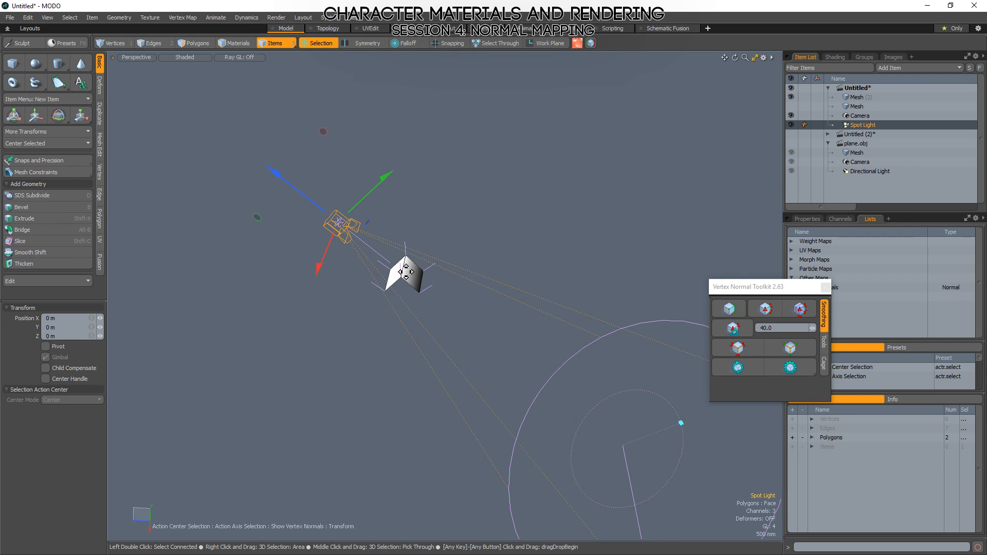
{"action": "left_click_drag", "start_coordinate": [276, 173], "coordinate": [232, 138]}
{"action": "key", "text": "Escape"}
{"action": "scroll", "coordinate": [403, 278], "scroll_direction": "up", "scroll_amount": 8}
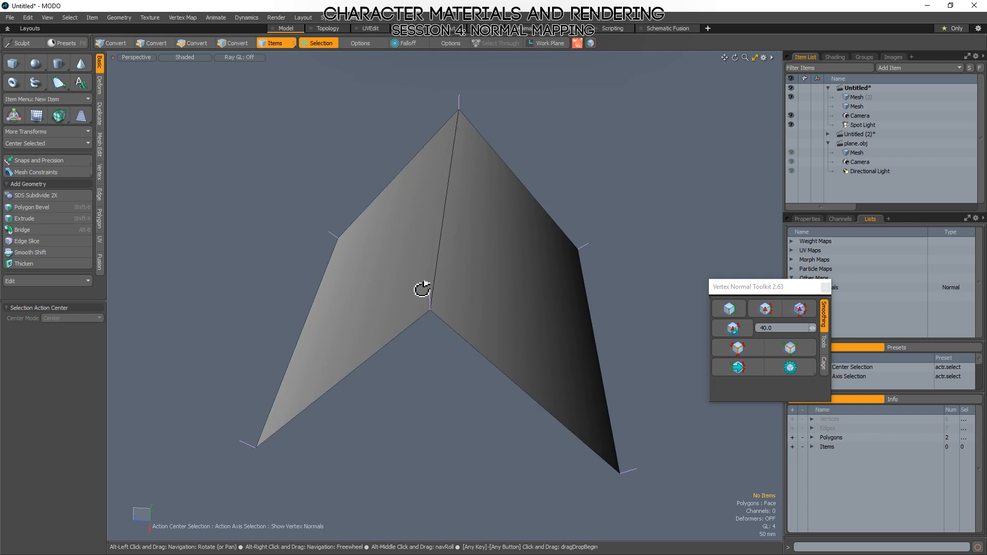
Examine the spot-lit shading gradient across both polygons in relation to the light's position and the vertex normals.
{"action": "left_click_drag", "start_coordinate": [423, 289], "coordinate": [426, 237], "text": "alt"}
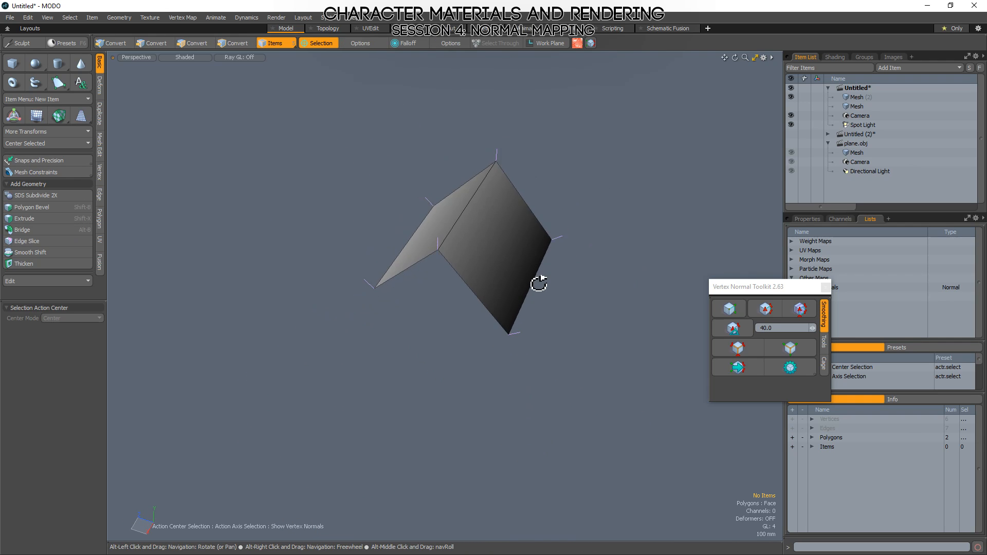
{"action": "left_click_drag", "start_coordinate": [540, 283], "coordinate": [480, 217], "text": "alt"}
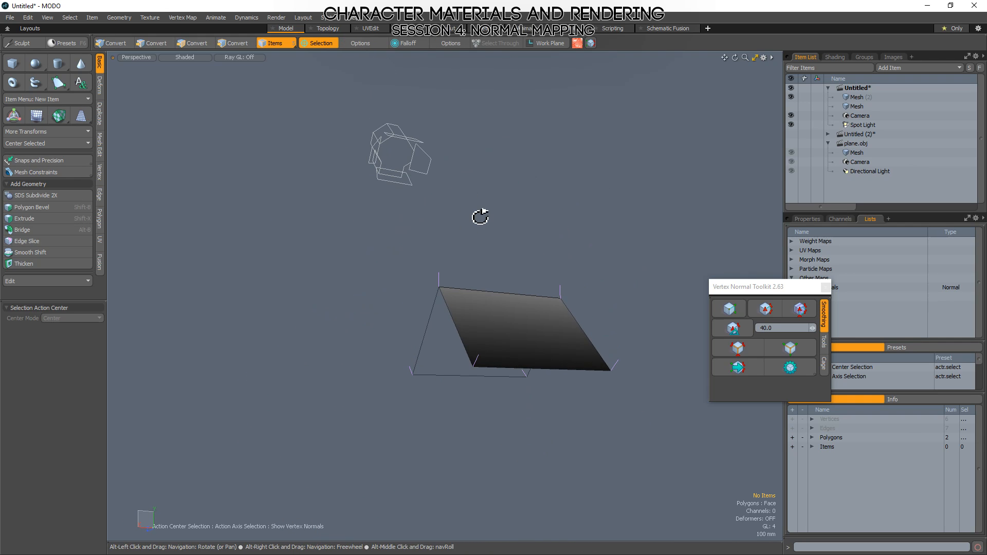
{"action": "left_click", "coordinate": [399, 141]}
{"action": "left_click_drag", "start_coordinate": [399, 140], "coordinate": [615, 265], "text": "alt"}
{"action": "left_click", "coordinate": [611, 228]}
{"action": "left_click_drag", "start_coordinate": [613, 231], "coordinate": [465, 239], "text": "alt"}
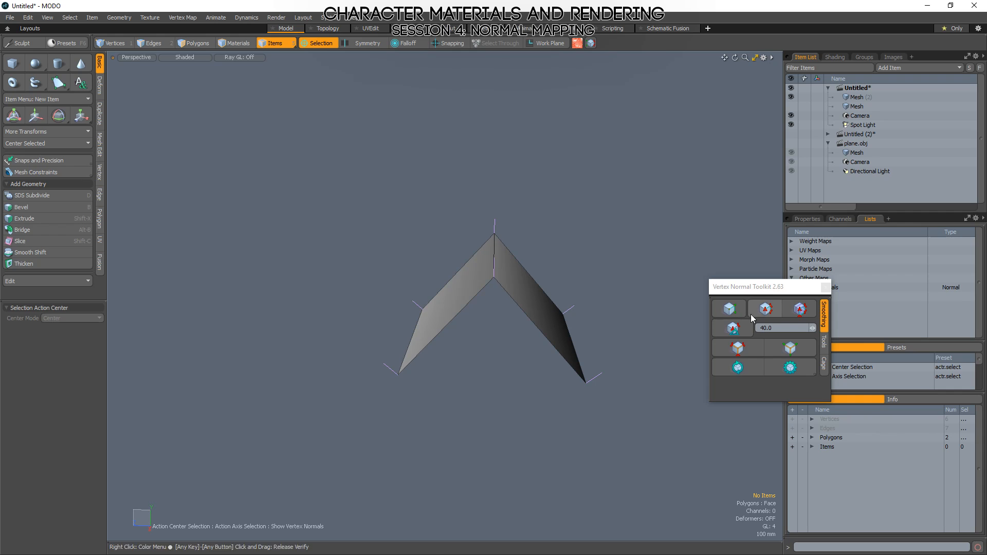
Harden the normals along the ridge edge with the Vertex Normal Toolkit and check the split shading.
{"action": "key", "text": "2"}
{"action": "left_click", "coordinate": [508, 273]}
{"action": "left_click_drag", "start_coordinate": [524, 275], "coordinate": [613, 278], "text": "alt"}
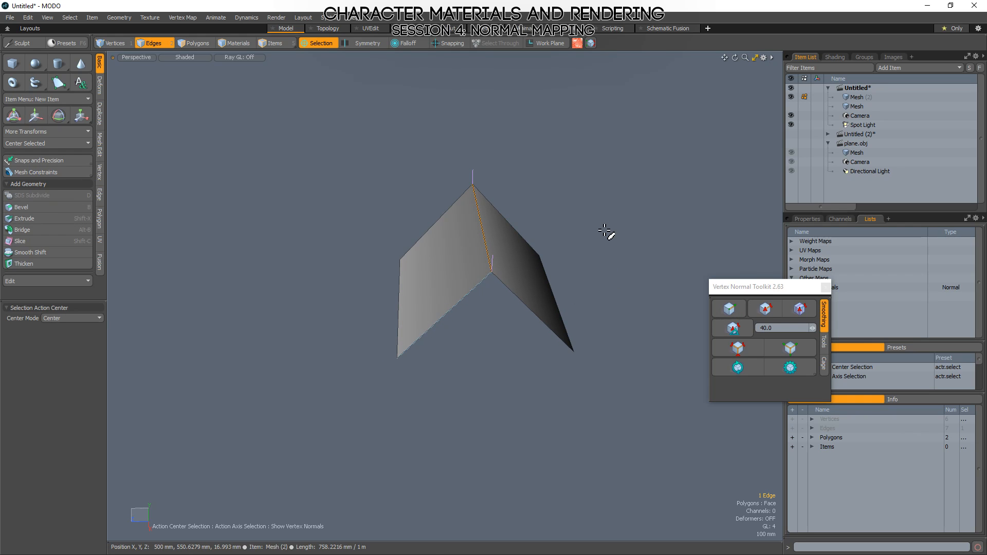
{"action": "left_click", "coordinate": [766, 308]}
{"action": "mouse_move", "coordinate": [577, 193]}
{"action": "left_mouse_down", "text": "alt"}
{"action": "mouse_move", "coordinate": [612, 302]}
{"action": "mouse_move", "coordinate": [437, 215]}
{"action": "left_mouse_up", "text": "alt"}
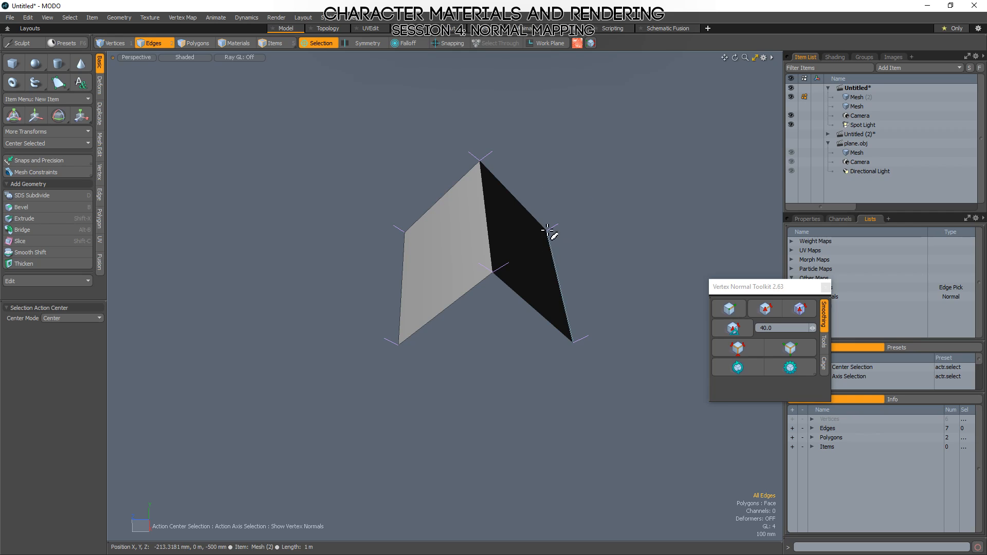
Reselect the ridge edge and soften its vertex normals again with the Vertex Normal Toolkit.
{"action": "left_click", "coordinate": [490, 232]}
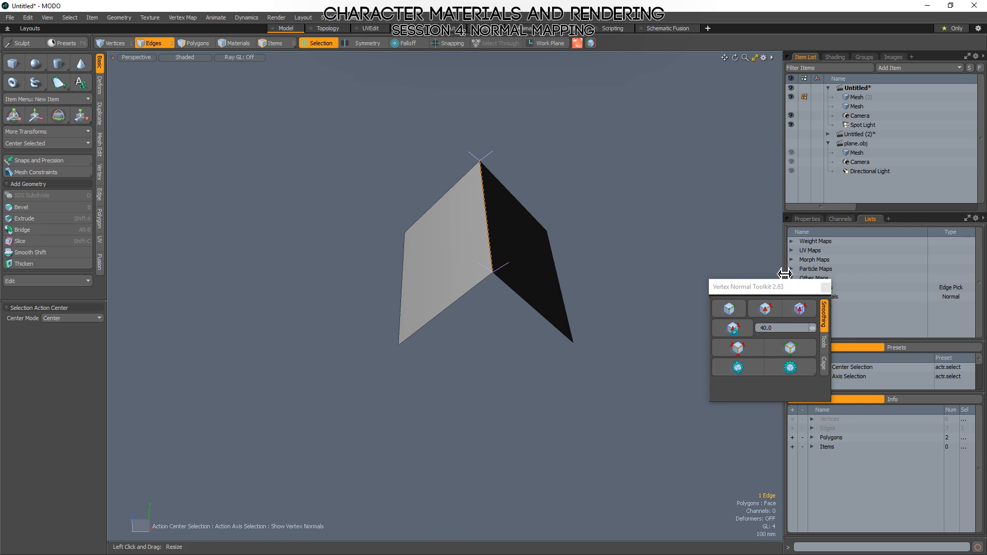
{"action": "left_click", "coordinate": [765, 310]}
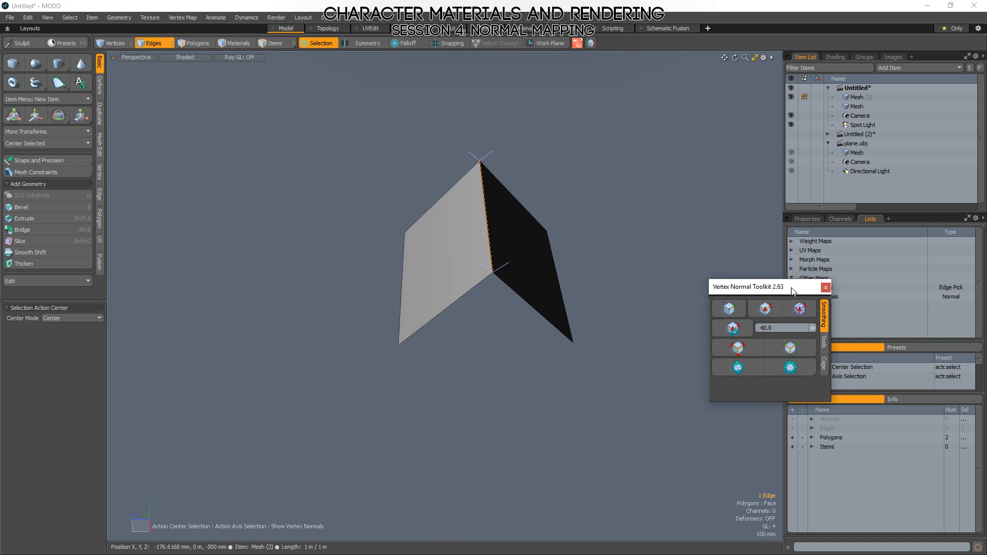
{"action": "left_click", "coordinate": [728, 308]}
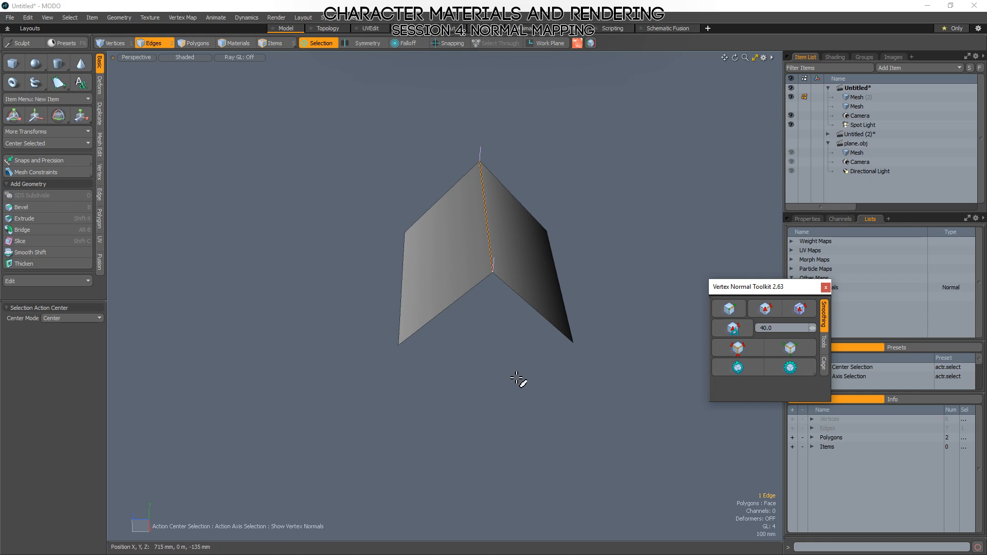
Select the vertex at the ridge's near end and examine its softened normal from several angles, then deselect it.
{"action": "left_click_drag", "start_coordinate": [517, 379], "coordinate": [479, 394], "text": "alt"}
{"action": "left_click_drag", "start_coordinate": [525, 306], "coordinate": [534, 281], "text": "alt"}
{"action": "key", "text": "1"}
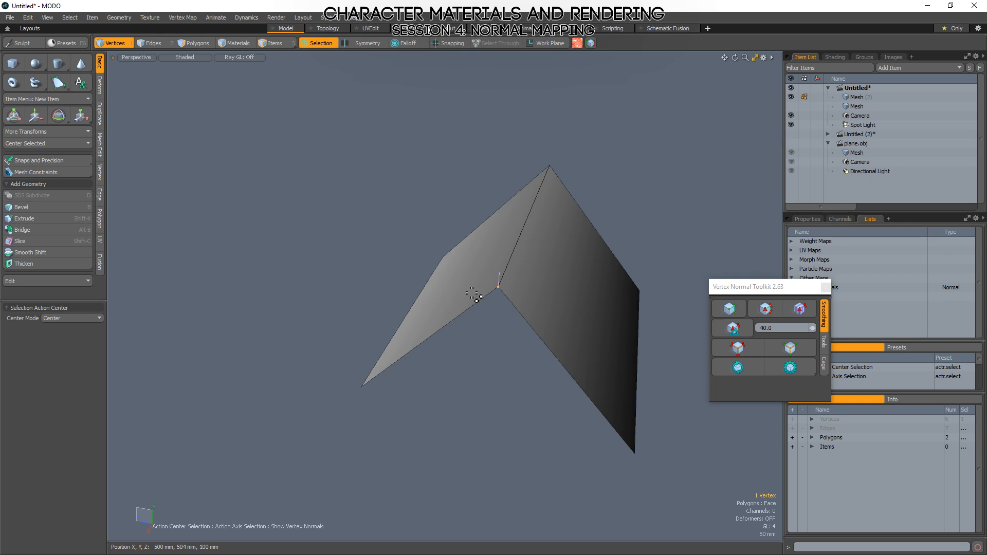
{"action": "left_click_drag", "start_coordinate": [604, 190], "coordinate": [530, 238], "text": "alt"}
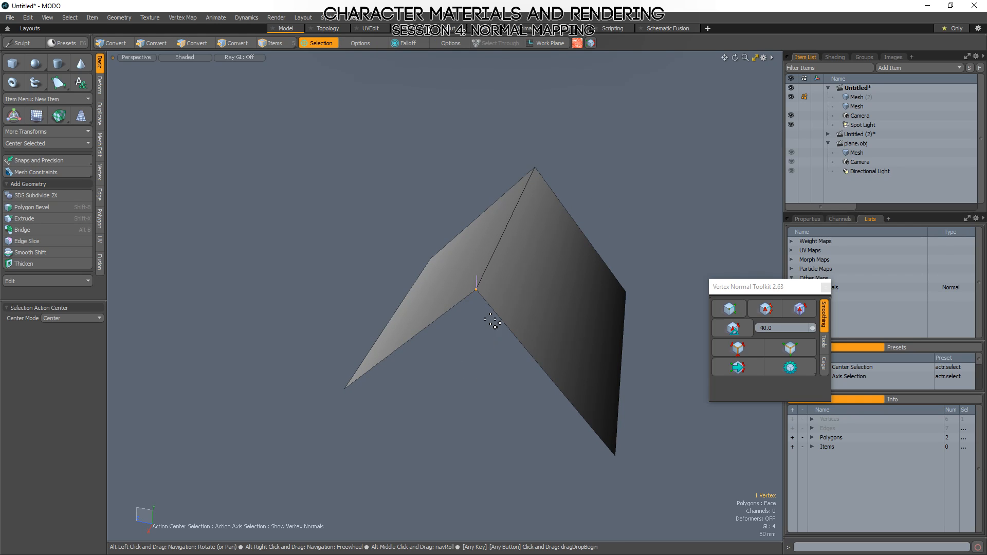
{"action": "left_click_drag", "start_coordinate": [514, 307], "coordinate": [529, 269], "text": "alt"}
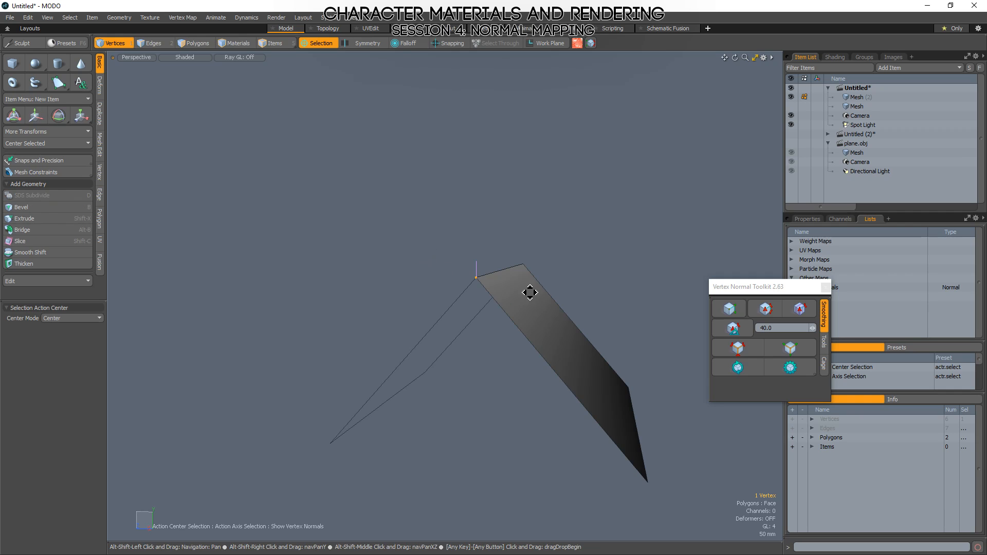
{"action": "left_click_drag", "start_coordinate": [529, 288], "coordinate": [400, 350], "text": "alt"}
{"action": "left_click_drag", "start_coordinate": [480, 300], "coordinate": [510, 302], "text": "alt+shift"}
{"action": "left_click", "coordinate": [567, 258]}
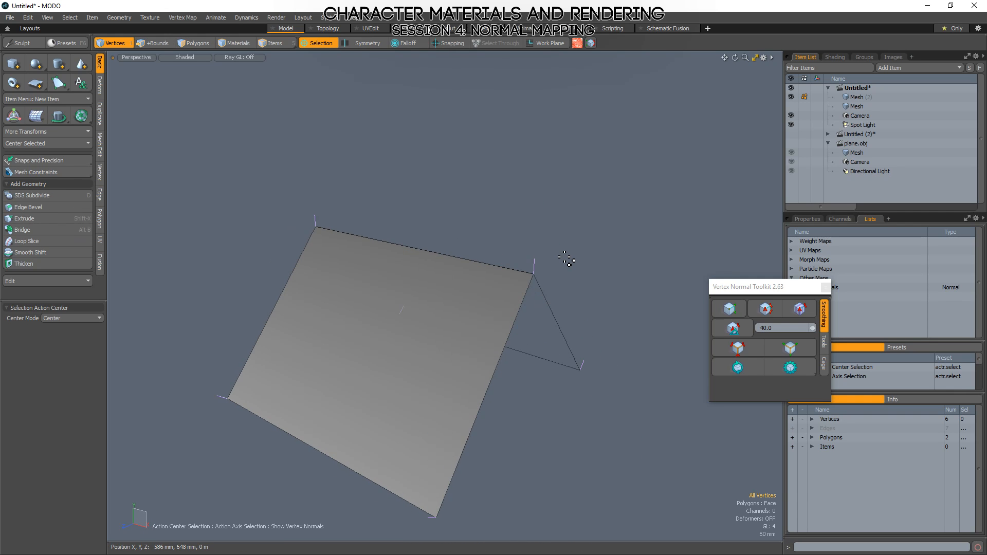
{"action": "left_click_drag", "start_coordinate": [577, 283], "coordinate": [545, 341], "text": "alt"}
Harden the ridge edge's vertex normals with the Vertex Normal Toolkit and inspect the split normals at its end vertex.
{"action": "key", "text": "2"}
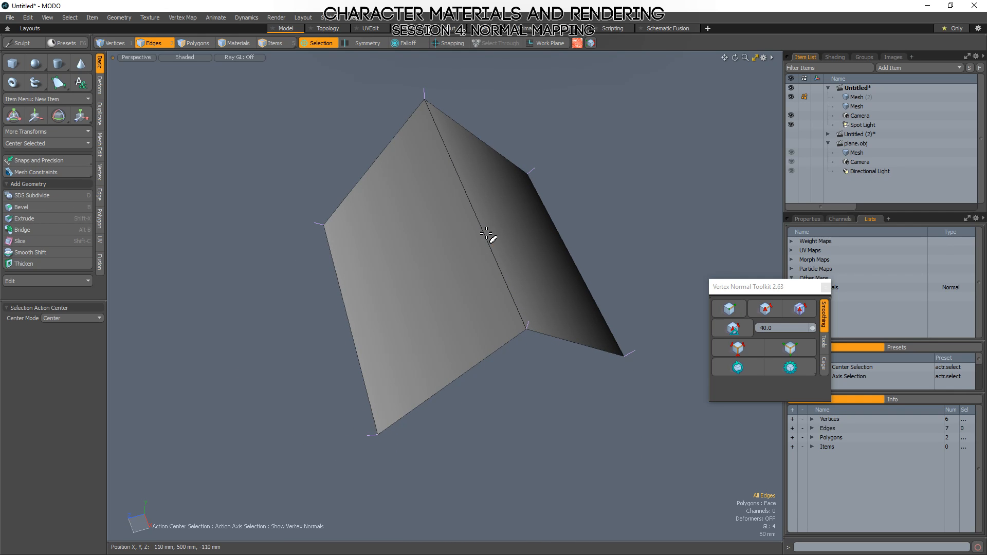
{"action": "left_click", "coordinate": [489, 238]}
{"action": "left_click", "coordinate": [764, 312]}
{"action": "mouse_move", "coordinate": [591, 371]}
{"action": "left_mouse_down", "text": "alt"}
{"action": "mouse_move", "coordinate": [578, 307]}
{"action": "mouse_move", "coordinate": [471, 397]}
{"action": "left_mouse_up", "text": "alt"}
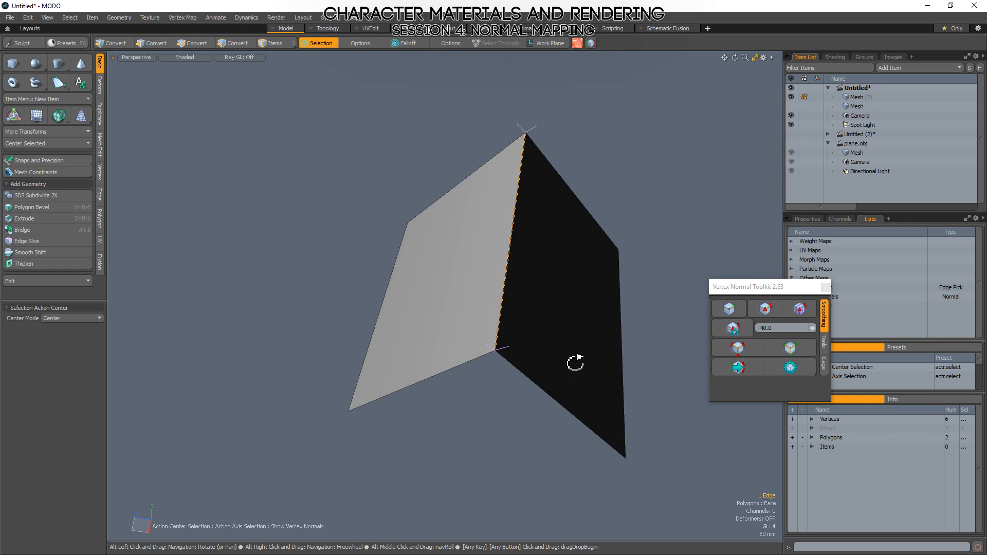
{"action": "left_click_drag", "start_coordinate": [758, 485], "coordinate": [470, 257], "text": "alt"}
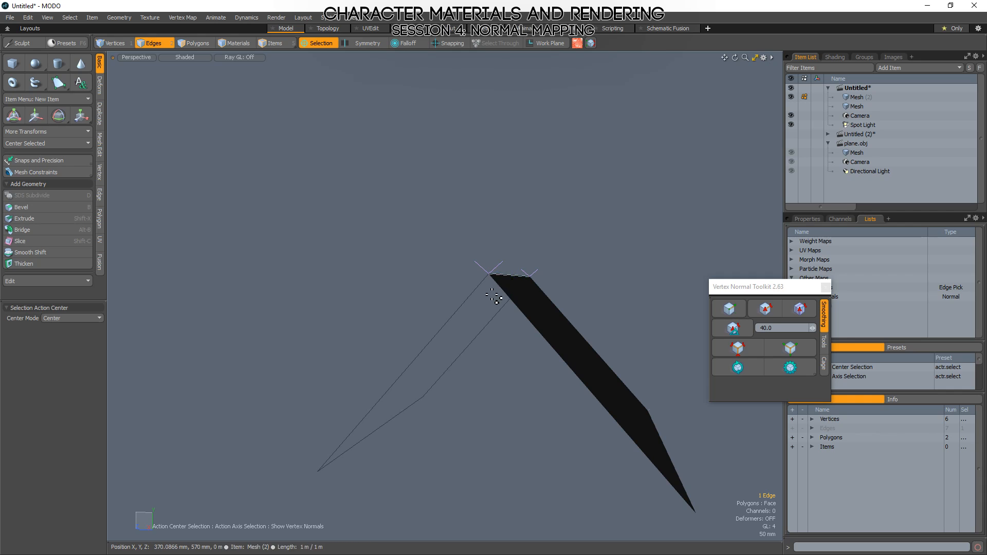
{"action": "key", "text": "1"}
{"action": "left_click_drag", "start_coordinate": [496, 269], "coordinate": [452, 284], "text": "alt"}
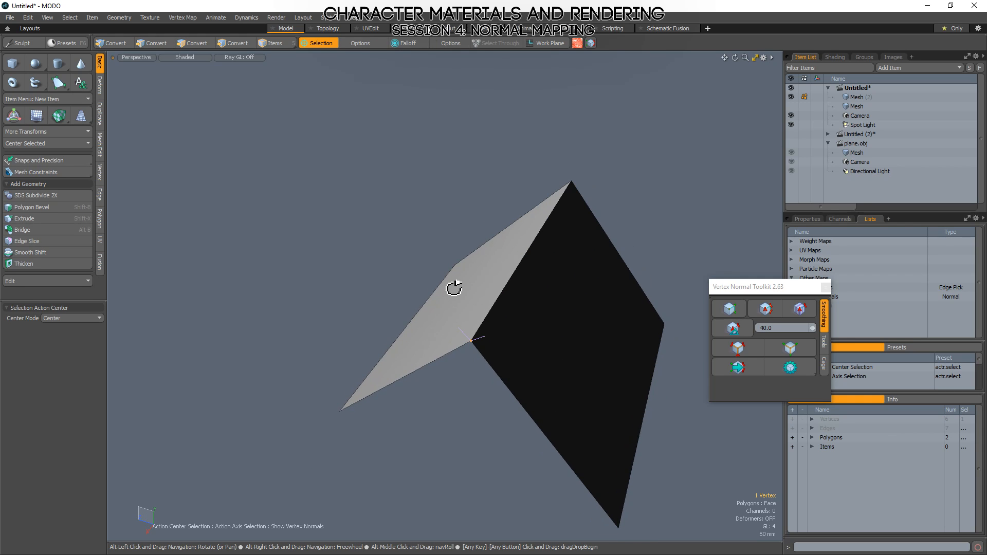
Reselect the ridge edge and soften its normals with the Vertex Normal Toolkit.
{"action": "key", "text": "2"}
{"action": "left_click", "coordinate": [525, 286]}
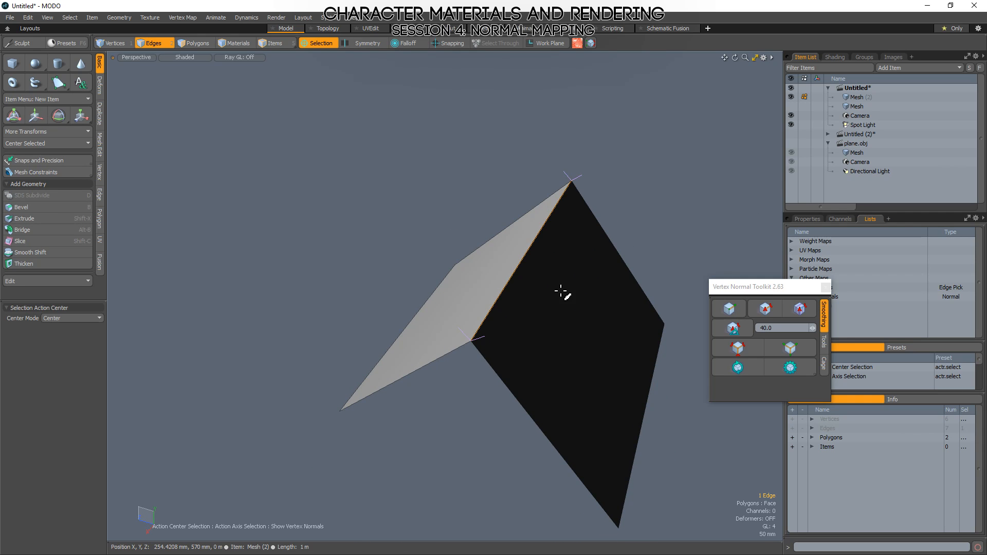
{"action": "left_click", "coordinate": [737, 312]}
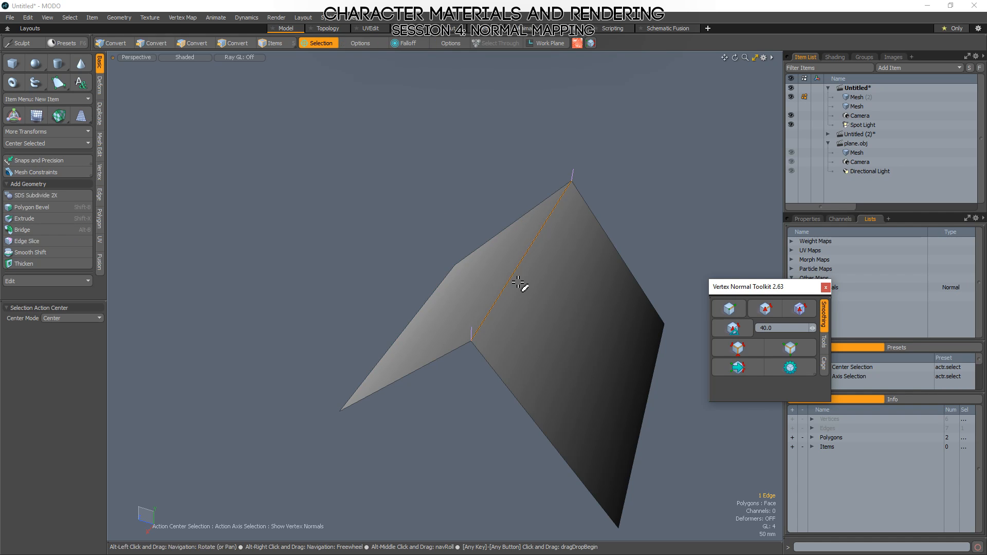
Examine the softened gradient on both sides of the folded plane relative to the spot light and all vertex normals.
{"action": "left_click_drag", "start_coordinate": [502, 339], "coordinate": [503, 324], "text": "alt+shift"}
{"action": "left_click_drag", "start_coordinate": [591, 354], "coordinate": [458, 306], "text": "alt"}
{"action": "scroll", "coordinate": [397, 206], "scroll_direction": "down", "scroll_amount": 5}
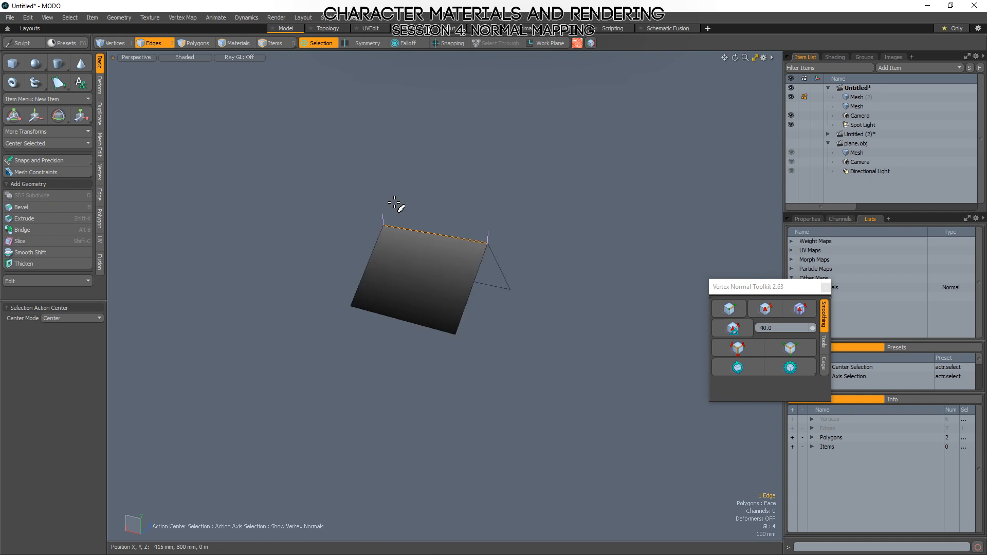
{"action": "scroll", "coordinate": [445, 229], "scroll_direction": "up", "scroll_amount": 5}
{"action": "left_click_drag", "start_coordinate": [463, 247], "coordinate": [365, 252], "text": "alt"}
{"action": "left_click_drag", "start_coordinate": [365, 252], "coordinate": [471, 381], "text": "alt+shift"}
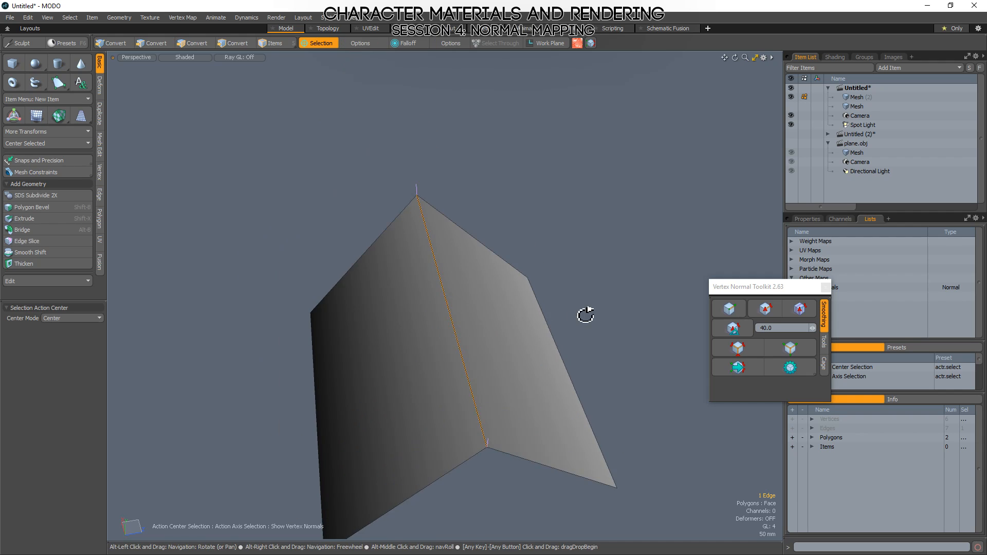
{"action": "left_click_drag", "start_coordinate": [587, 315], "coordinate": [452, 263], "text": "alt"}
{"action": "left_click", "coordinate": [452, 269]}
{"action": "scroll", "coordinate": [453, 269], "scroll_direction": "down", "scroll_amount": 5}
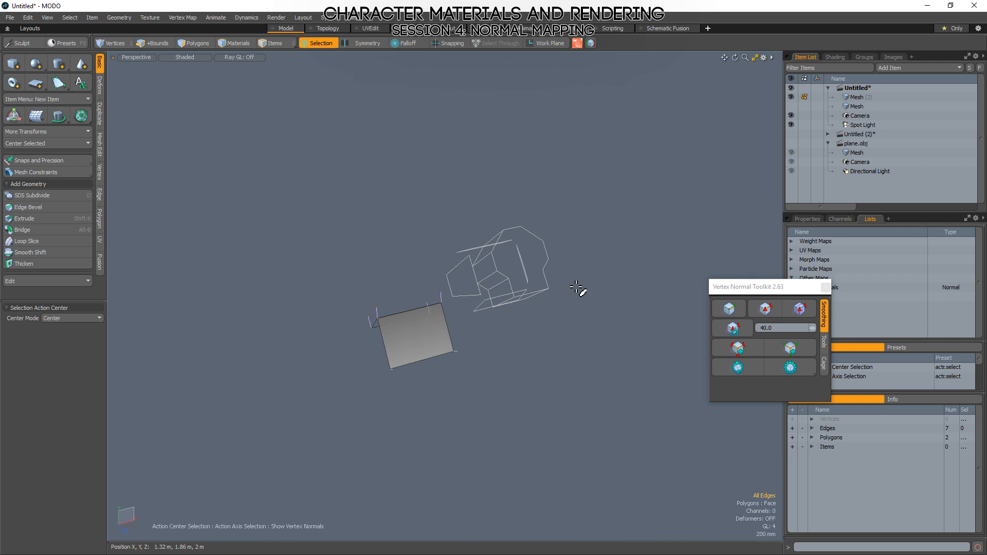
{"action": "left_click_drag", "start_coordinate": [580, 326], "coordinate": [510, 343], "text": "alt"}
{"action": "key", "text": "3"}
{"action": "scroll", "coordinate": [498, 331], "scroll_direction": "up", "scroll_amount": 5}
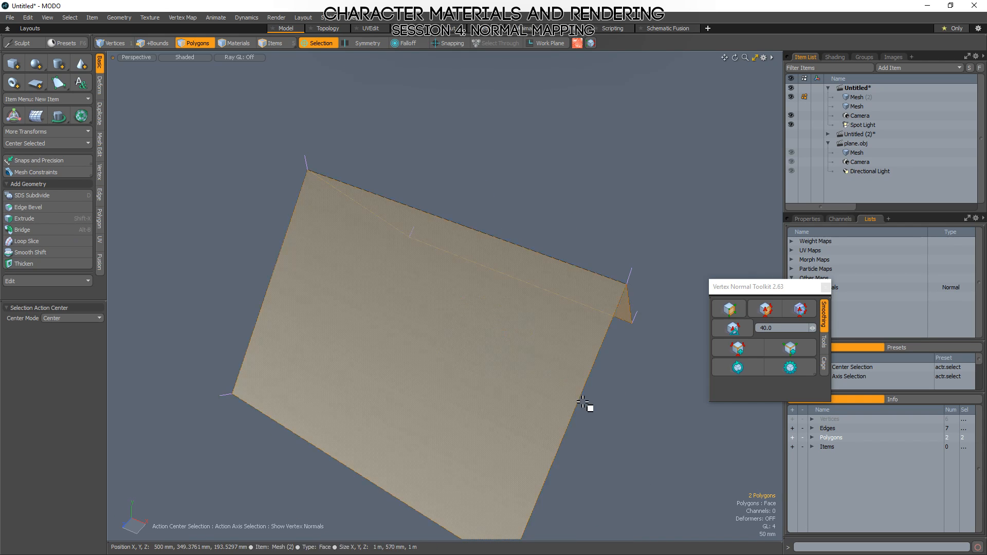
{"action": "left_click_drag", "start_coordinate": [661, 419], "coordinate": [551, 441], "text": "alt"}
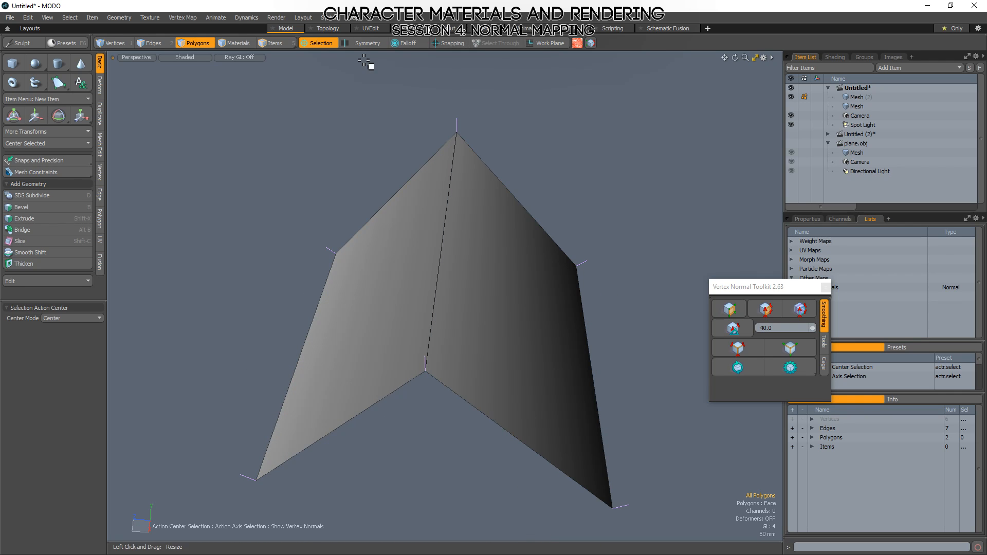
{"action": "scroll", "coordinate": [524, 223], "scroll_direction": "down", "scroll_amount": 5}
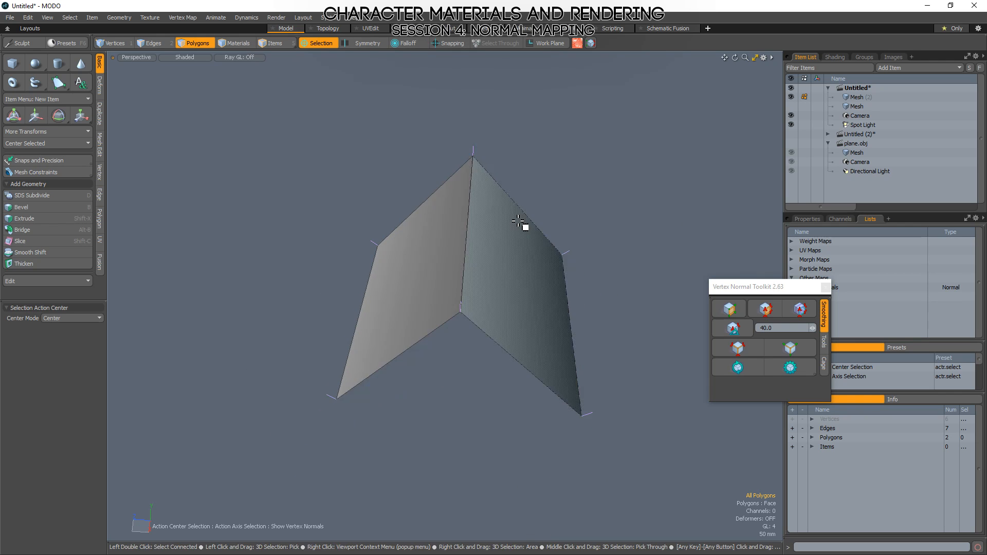
Make the flat, gridded plane mesh the active item and inspect its vertex normals.
{"action": "left_click", "coordinate": [851, 105]}
{"action": "scroll", "coordinate": [518, 321], "scroll_direction": "up", "scroll_amount": 3}
{"action": "left_click_drag", "start_coordinate": [518, 322], "coordinate": [435, 356], "text": "alt"}
{"action": "scroll", "coordinate": [434, 302], "scroll_direction": "down", "scroll_amount": 8}
{"action": "left_click_drag", "start_coordinate": [356, 372], "coordinate": [405, 303], "text": "alt"}
{"action": "left_click_drag", "start_coordinate": [405, 303], "coordinate": [409, 343], "text": "alt"}
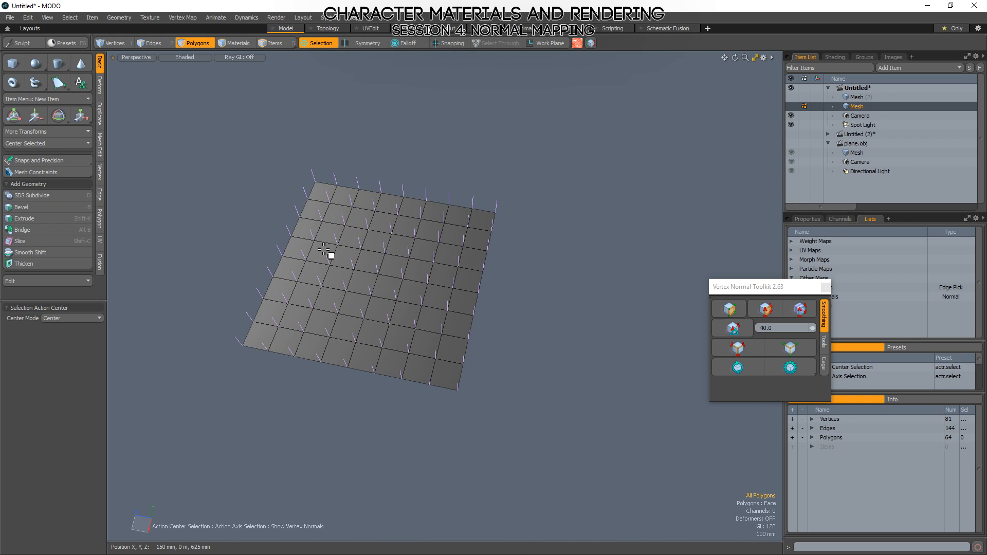
{"action": "left_click_drag", "start_coordinate": [432, 291], "coordinate": [330, 297], "text": "alt"}
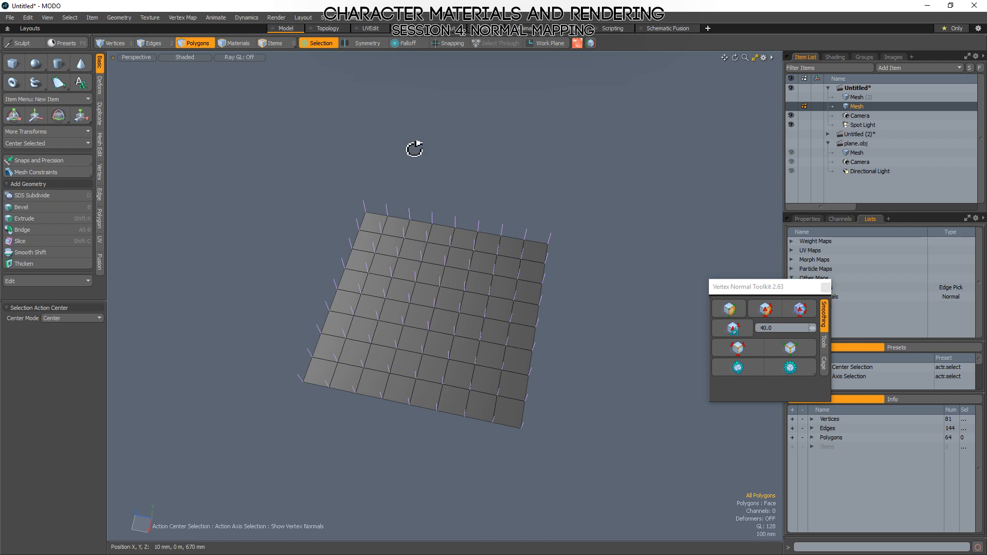
{"action": "left_click_drag", "start_coordinate": [534, 333], "coordinate": [570, 367], "text": "alt"}
{"action": "left_click_drag", "start_coordinate": [366, 329], "coordinate": [468, 320], "text": "ctrl+alt"}
{"action": "left_click_drag", "start_coordinate": [468, 320], "coordinate": [470, 293], "text": "alt"}
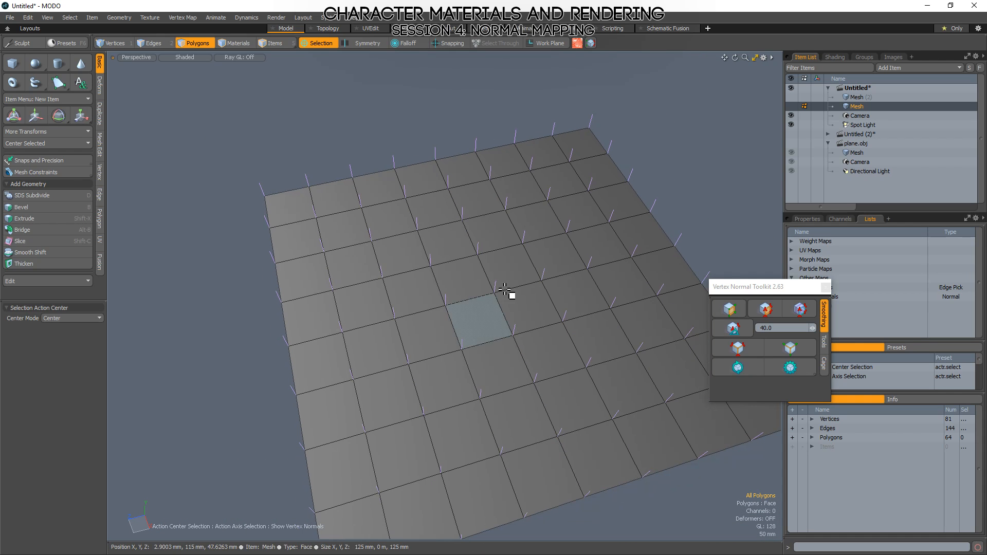
Select the grid plane's centre vertex and tilt its normal sideways with Transform Normals.
{"action": "key", "text": "1"}
{"action": "right_click_drag", "start_coordinate": [517, 275], "coordinate": [535, 313]}
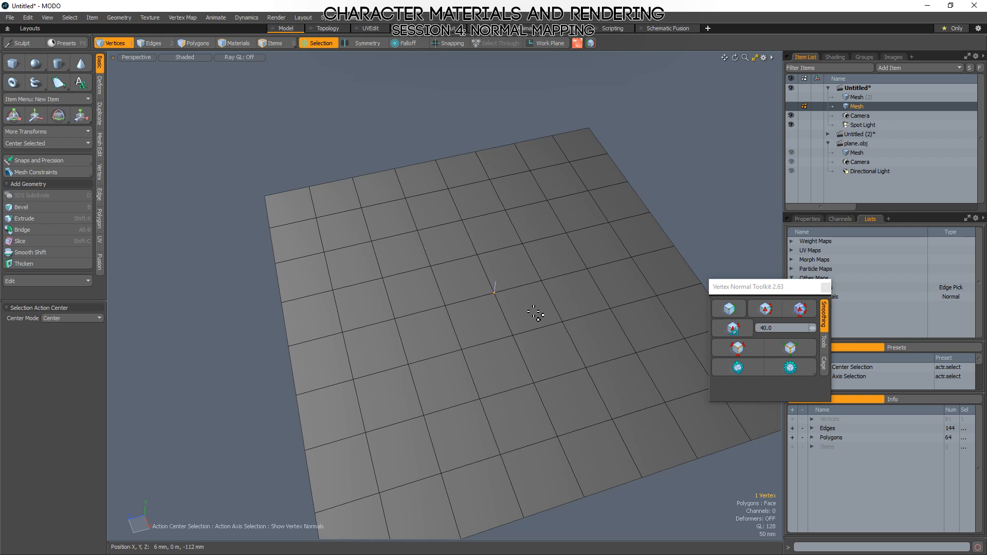
{"action": "left_click", "coordinate": [190, 19]}
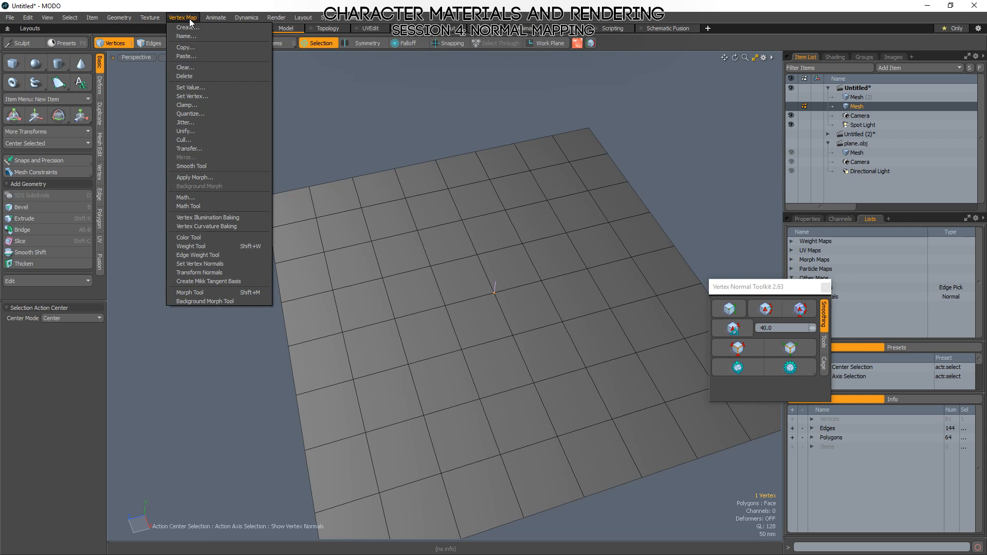
{"action": "left_click", "coordinate": [202, 271]}
{"action": "left_click_drag", "start_coordinate": [535, 330], "coordinate": [553, 345], "text": "alt"}
{"action": "key", "text": "space"}
{"action": "left_click", "coordinate": [714, 154]}
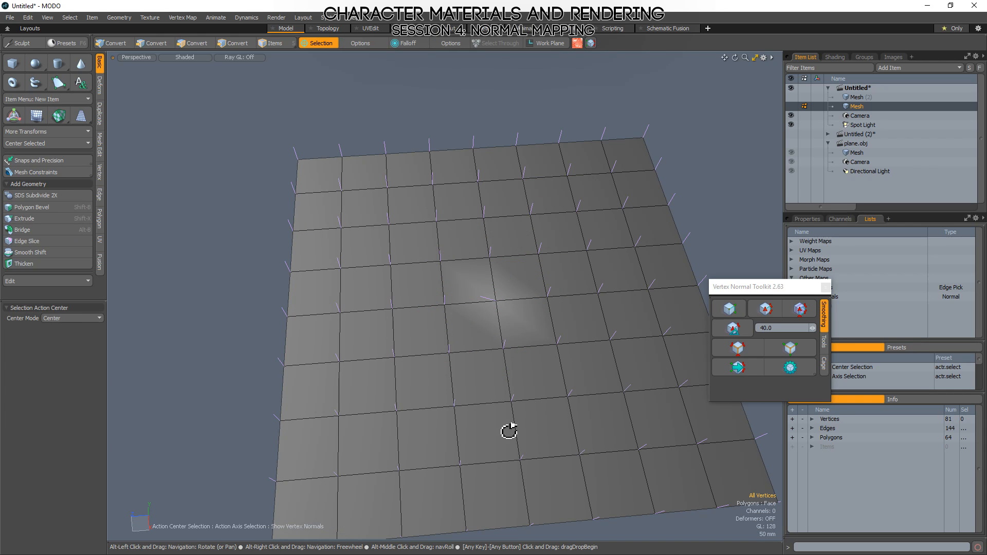
Examine the shading around the tilted normal, highlighting the four polygons that share the centre vertex.
{"action": "left_click_drag", "start_coordinate": [509, 431], "coordinate": [487, 386], "text": "alt"}
{"action": "mouse_move", "coordinate": [489, 331]}
{"action": "left_mouse_down", "text": "ctrl+alt"}
{"action": "mouse_move", "coordinate": [580, 287]}
{"action": "mouse_move", "coordinate": [444, 381]}
{"action": "mouse_move", "coordinate": [540, 302]}
{"action": "mouse_move", "coordinate": [396, 319]}
{"action": "mouse_move", "coordinate": [489, 291]}
{"action": "mouse_move", "coordinate": [449, 335]}
{"action": "left_mouse_up", "text": "ctrl+alt"}
{"action": "key", "text": "3"}
{"action": "left_click_drag", "start_coordinate": [514, 425], "coordinate": [498, 399], "text": "alt"}
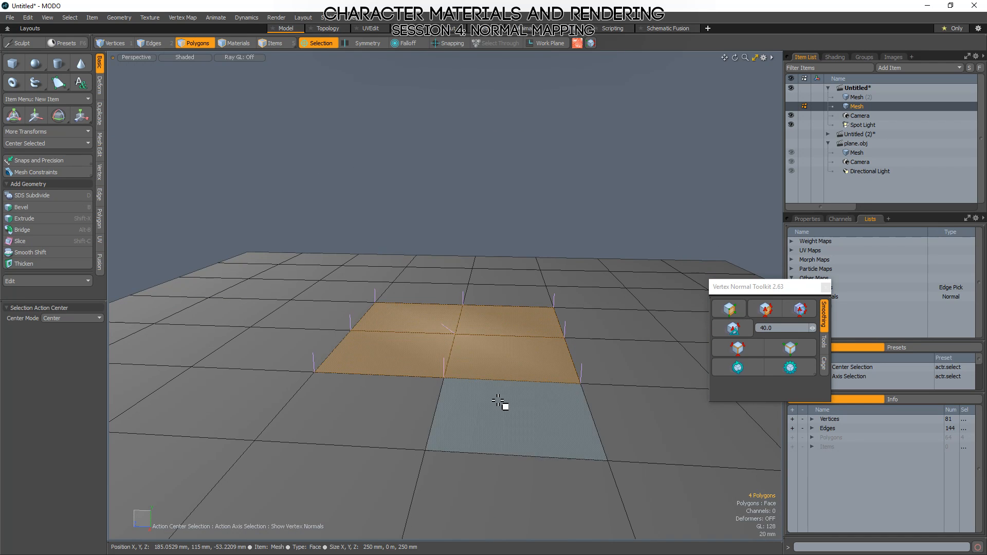
{"action": "left_click", "coordinate": [496, 208]}
{"action": "left_click_drag", "start_coordinate": [494, 346], "coordinate": [577, 437], "text": "alt"}
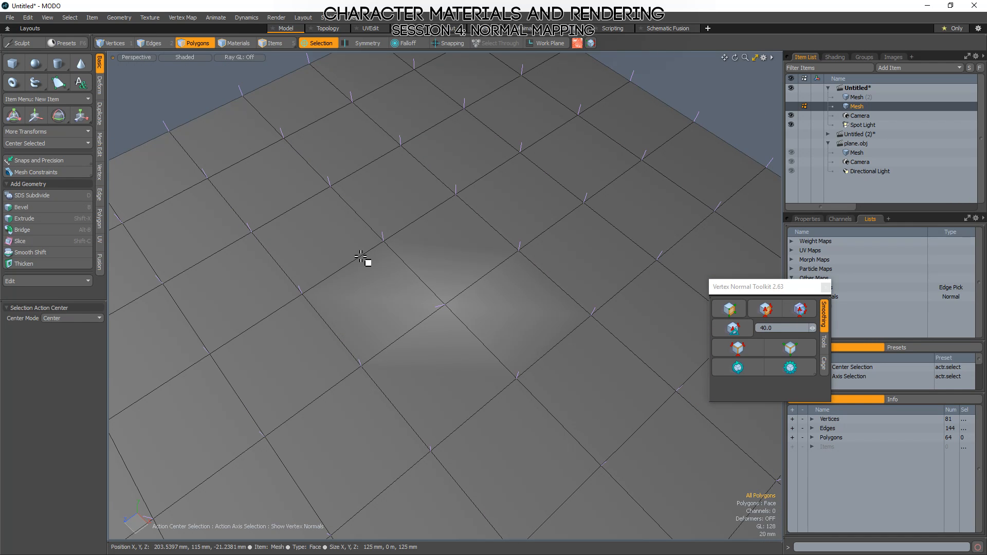
{"action": "left_click_drag", "start_coordinate": [553, 353], "coordinate": [481, 308], "text": "alt"}
{"action": "left_click_drag", "start_coordinate": [478, 391], "coordinate": [535, 362], "text": "alt"}
{"action": "left_click", "coordinate": [535, 362]}
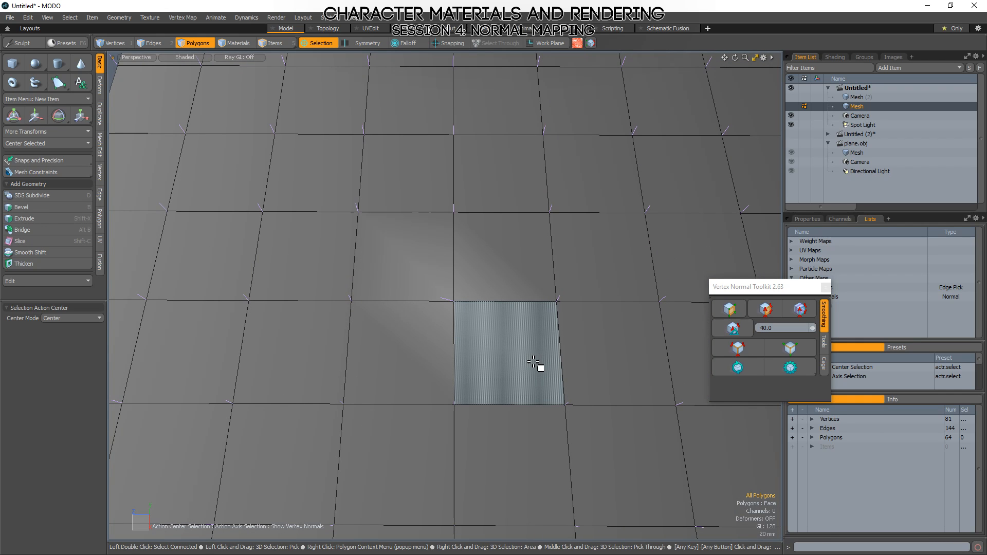
{"action": "left_click_drag", "start_coordinate": [538, 256], "coordinate": [543, 371]}
Undo the normal tilt on the grid plane's centre vertex.
{"action": "key", "text": "ctrl+z"}
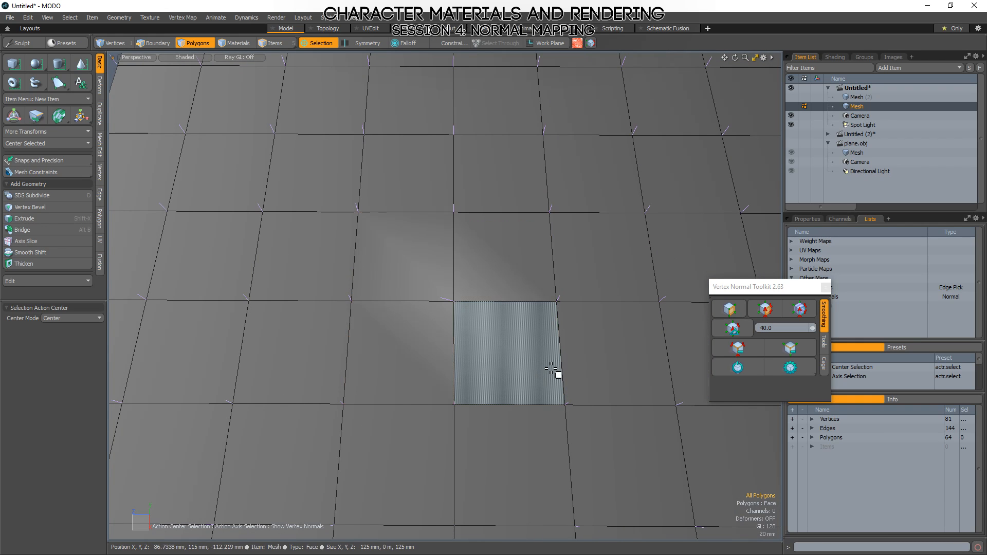
{"action": "key", "text": "ctrl+z"}
{"action": "key", "text": "ctrl+z"}
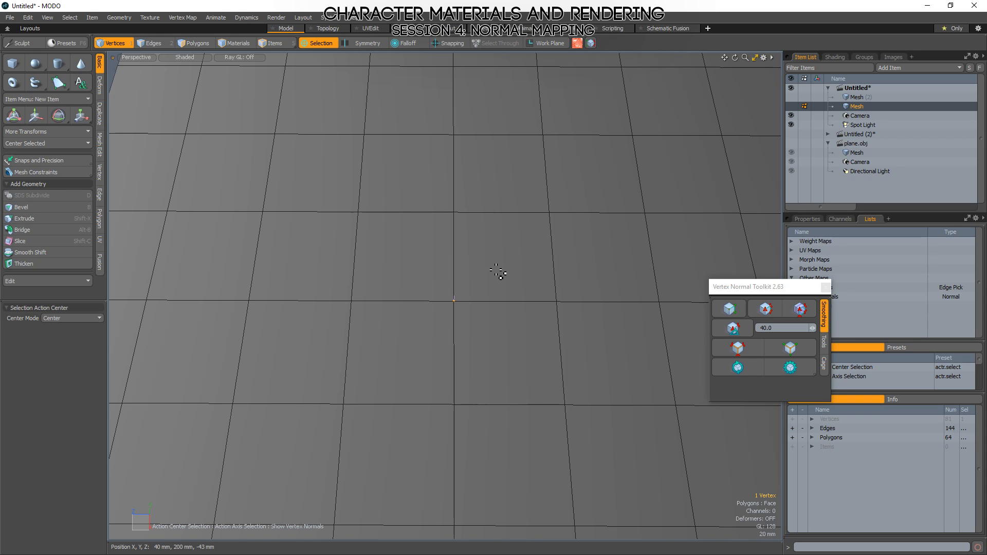
{"action": "left_click_drag", "start_coordinate": [498, 273], "coordinate": [473, 309], "text": "alt"}
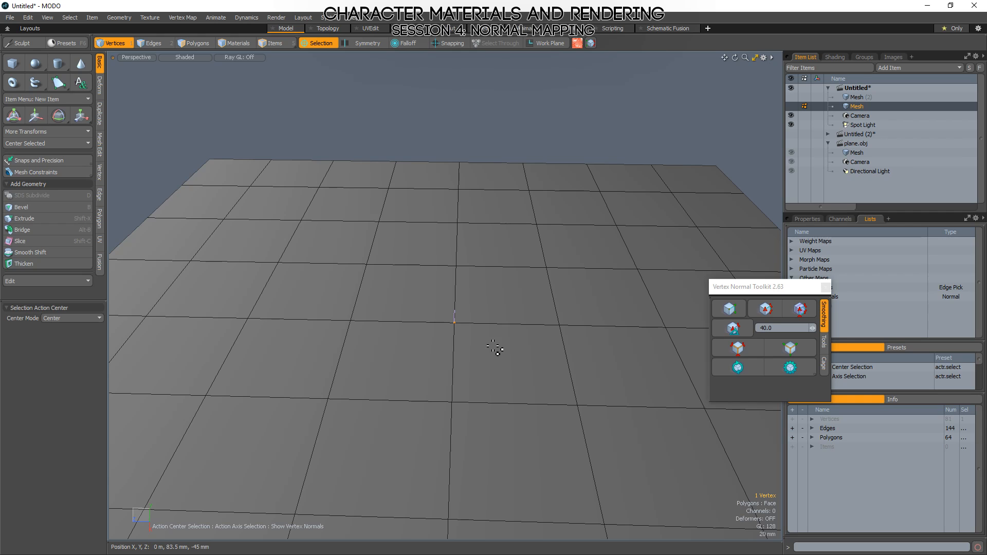
Select one polygon next to the grid plane's centre and subdivide it.
{"action": "key", "text": "3"}
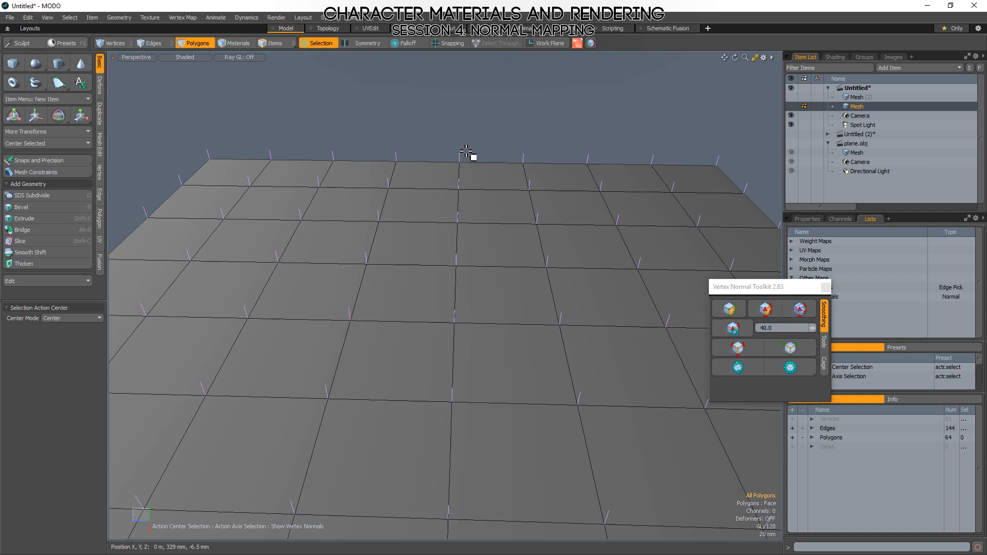
{"action": "scroll", "coordinate": [516, 413], "scroll_direction": "down", "scroll_amount": 3}
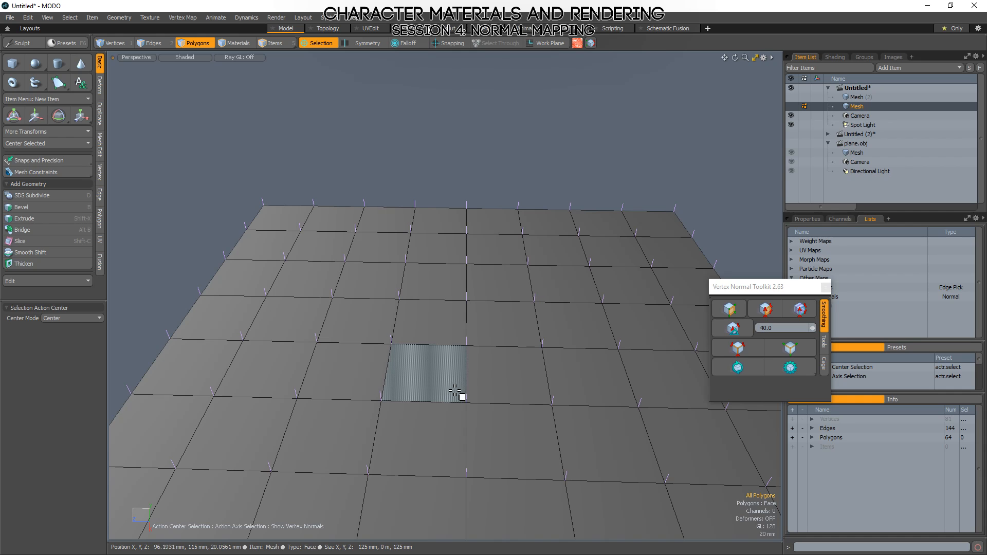
{"action": "left_click", "coordinate": [410, 368]}
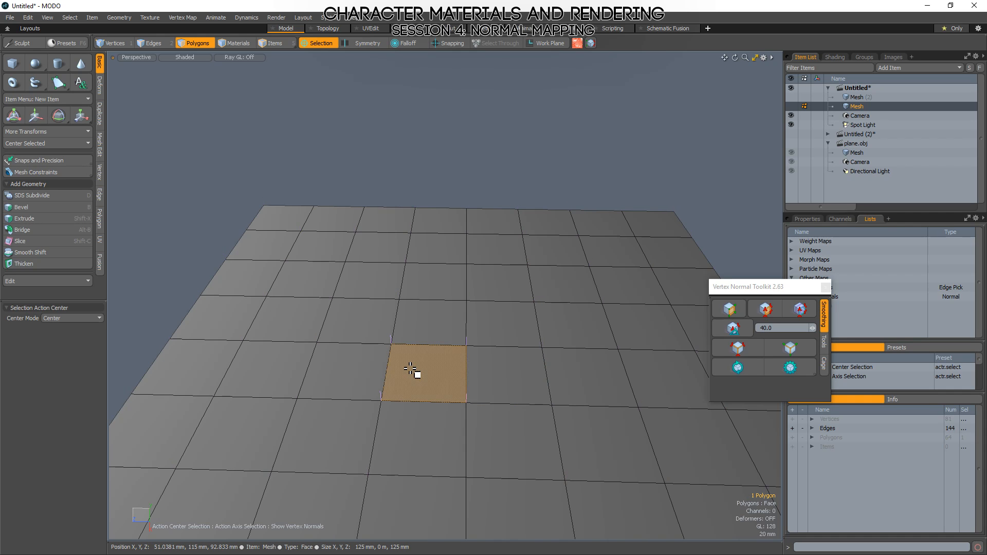
{"action": "key", "text": "d"}
Select the nine vertices of the subdivided patch and inspect their normals up close.
{"action": "key", "text": "1"}
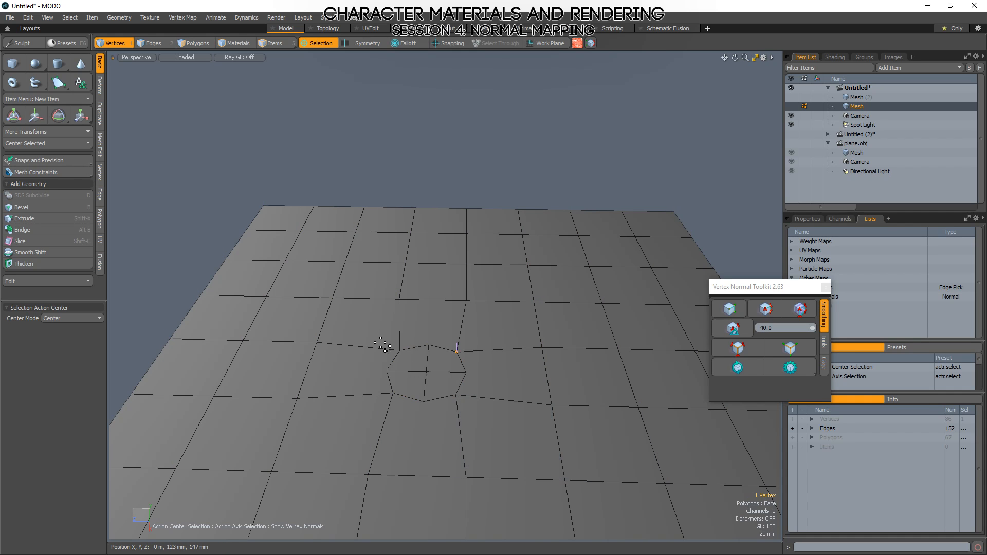
{"action": "scroll", "coordinate": [448, 379], "scroll_direction": "up", "scroll_amount": 5}
{"action": "right_click_drag", "start_coordinate": [689, 397], "coordinate": [219, 221]}
{"action": "mouse_move", "coordinate": [555, 391]}
{"action": "left_mouse_down", "text": "alt"}
{"action": "mouse_move", "coordinate": [582, 411]}
{"action": "mouse_move", "coordinate": [509, 432]}
{"action": "mouse_move", "coordinate": [501, 399]}
{"action": "mouse_move", "coordinate": [565, 407]}
{"action": "left_mouse_up", "text": "alt"}
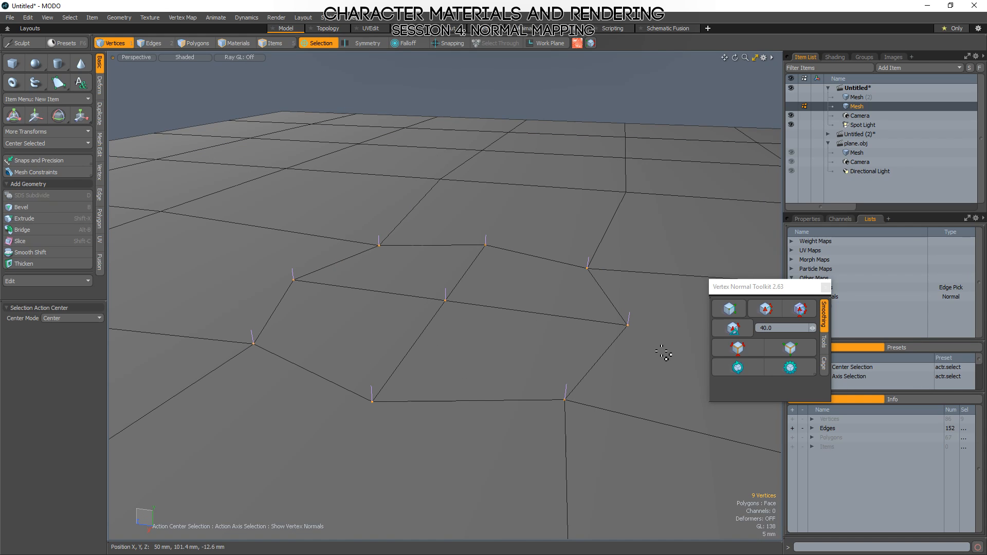
{"action": "scroll", "coordinate": [446, 303], "scroll_direction": "down", "scroll_amount": 4}
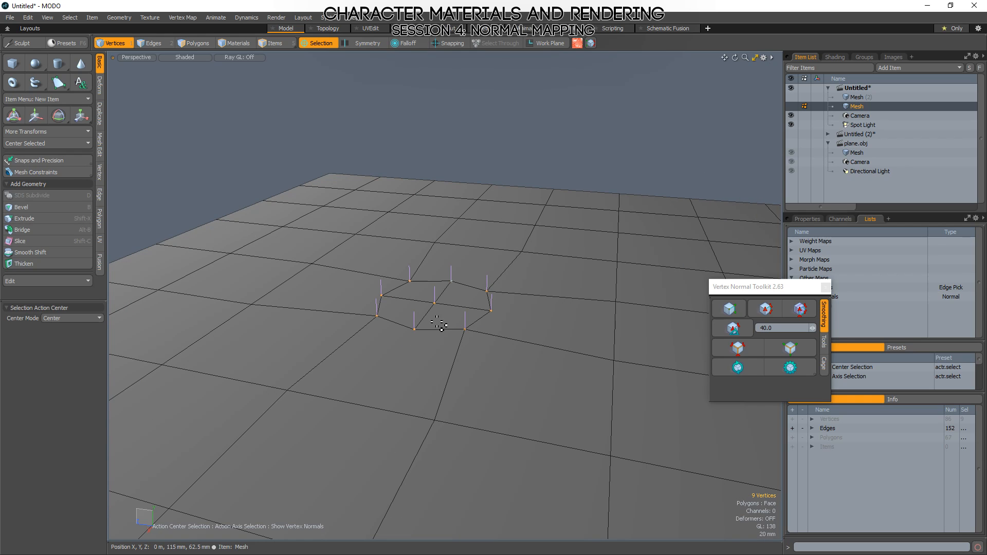
Select only the front-right corner vertex of the subdivided patch and tilt its normal with Transform Normals.
{"action": "left_click", "coordinate": [466, 329]}
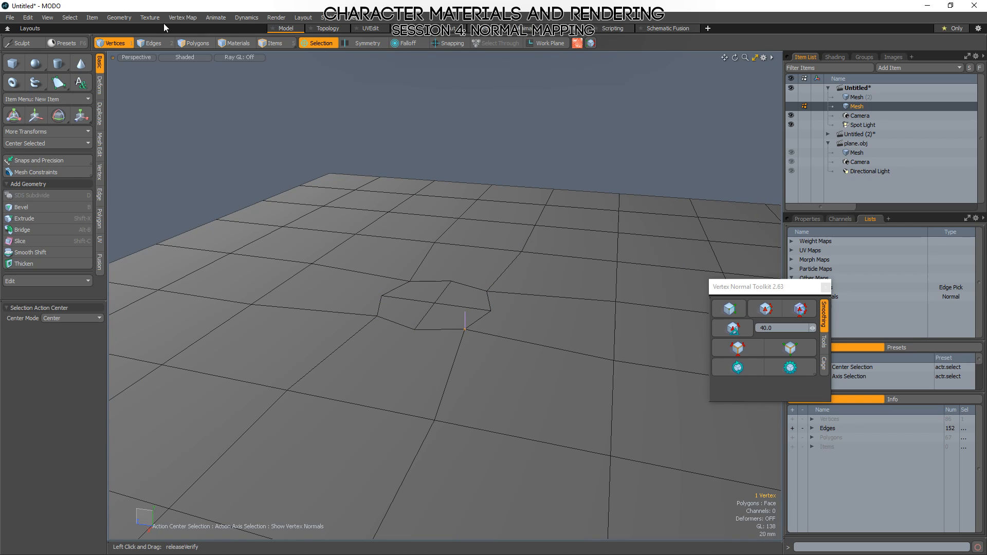
{"action": "left_click", "coordinate": [149, 18]}
{"action": "mouse_move", "coordinate": [183, 18]}
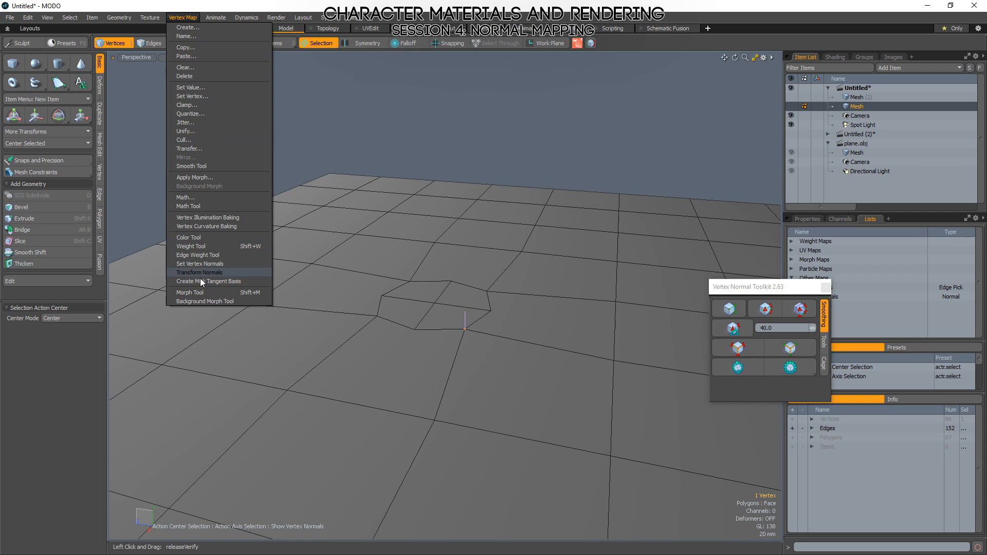
{"action": "left_click", "coordinate": [190, 268]}
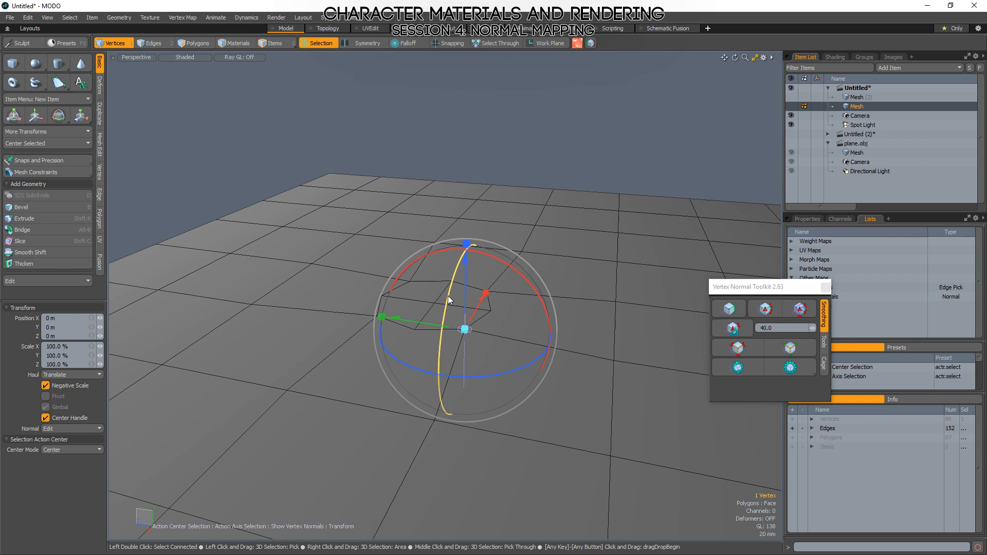
{"action": "left_click_drag", "start_coordinate": [504, 284], "coordinate": [540, 308]}
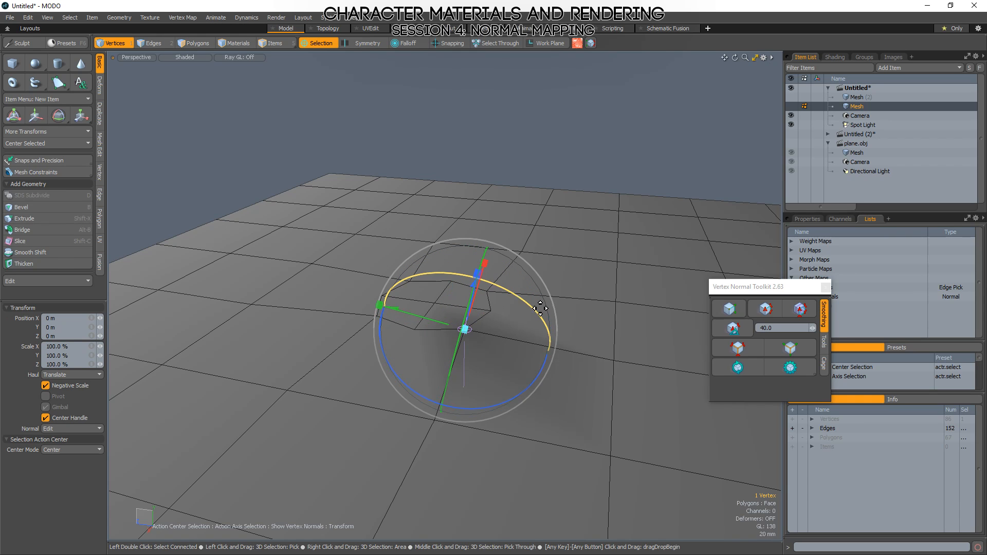
Undo the corner normal's tilt and the polygon subdivision, and clear the polygon selection.
{"action": "key", "text": "space"}
{"action": "key", "text": "ctrl+z"}
{"action": "key", "text": "ctrl+z"}
{"action": "key", "text": "ctrl+z"}
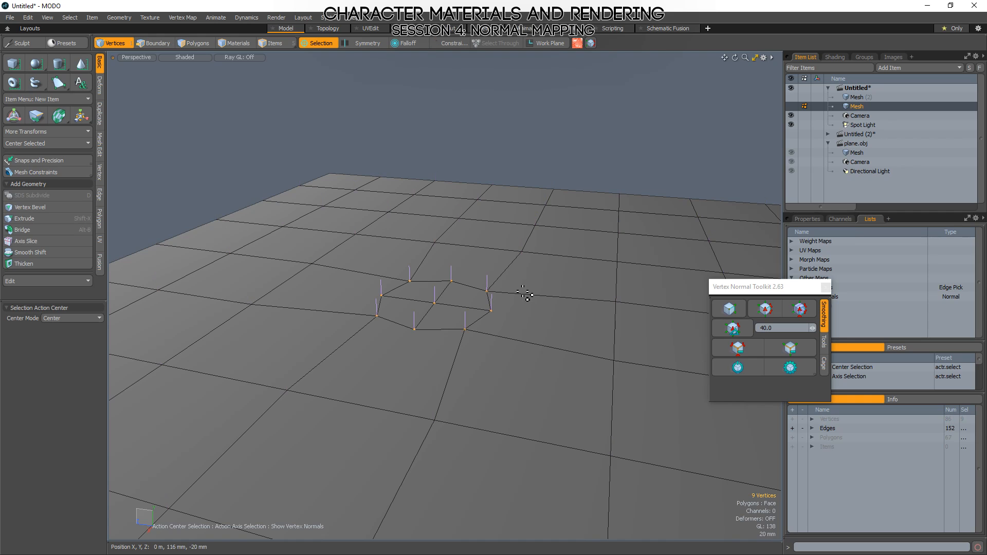
{"action": "key", "text": "3"}
{"action": "key", "text": "ctrl+z"}
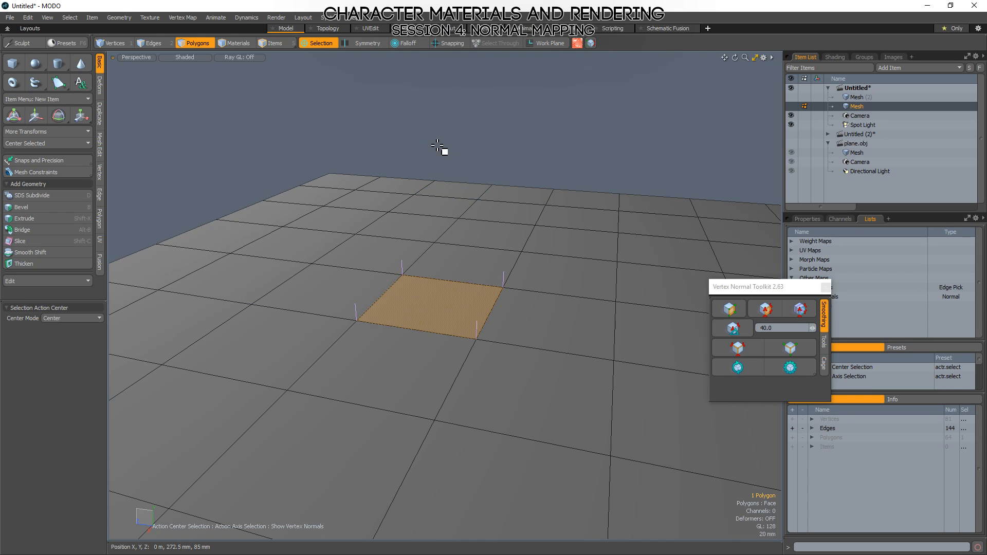
{"action": "left_click", "coordinate": [545, 144]}
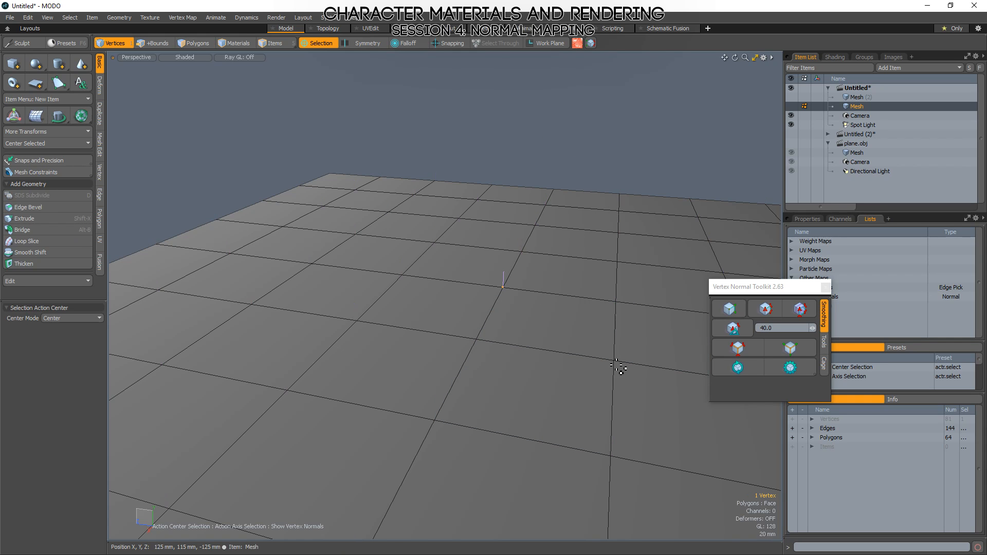
Examine the vertex normals across the whole flat grid plane from a wider angle.
{"action": "scroll", "coordinate": [527, 375], "scroll_direction": "down", "scroll_amount": 3}
{"action": "key", "text": "1"}
{"action": "scroll", "coordinate": [410, 364], "scroll_direction": "down", "scroll_amount": 3}
{"action": "left_click_drag", "start_coordinate": [410, 364], "coordinate": [451, 438], "text": "alt"}
{"action": "left_click_drag", "start_coordinate": [451, 438], "coordinate": [478, 415], "text": "alt+shift"}
{"action": "left_click_drag", "start_coordinate": [478, 415], "coordinate": [469, 302], "text": "ctrl+alt"}
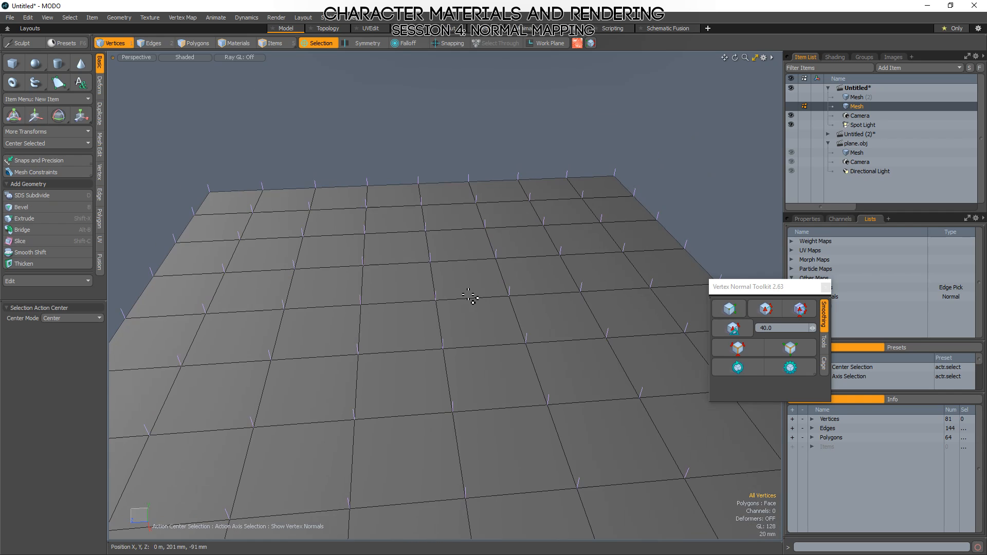
Isolate the normals of one polygon and then of a single vertex, and examine them on the grid plane.
{"action": "key", "text": "3"}
{"action": "scroll", "coordinate": [399, 328], "scroll_direction": "up", "scroll_amount": 3}
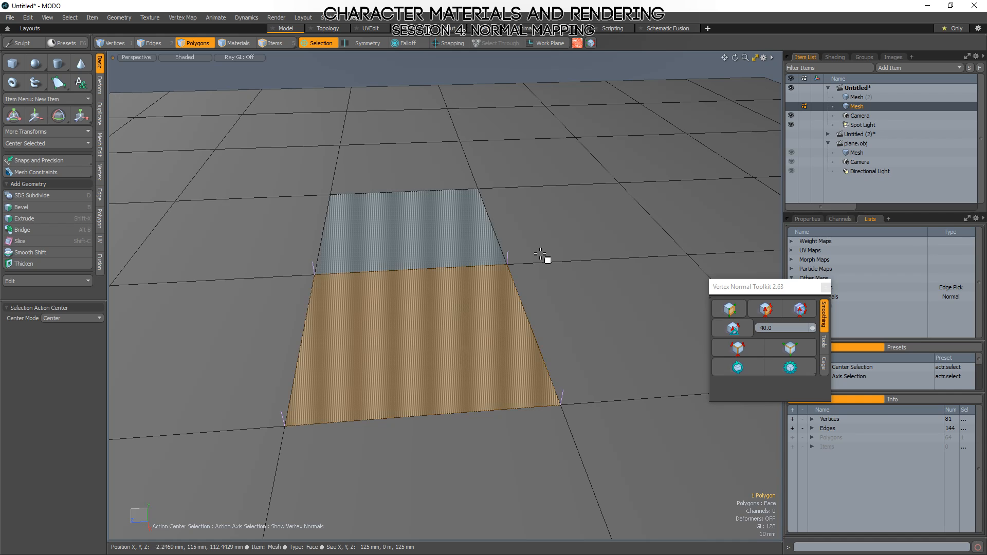
{"action": "key", "text": "1"}
{"action": "right_click_drag", "start_coordinate": [497, 301], "coordinate": [510, 296]}
{"action": "mouse_move", "coordinate": [531, 298]}
{"action": "left_mouse_down", "text": "alt"}
{"action": "mouse_move", "coordinate": [526, 275]}
{"action": "mouse_move", "coordinate": [525, 292]}
{"action": "left_mouse_up", "text": "alt"}
{"action": "left_click_drag", "start_coordinate": [576, 316], "coordinate": [599, 302], "text": "alt"}
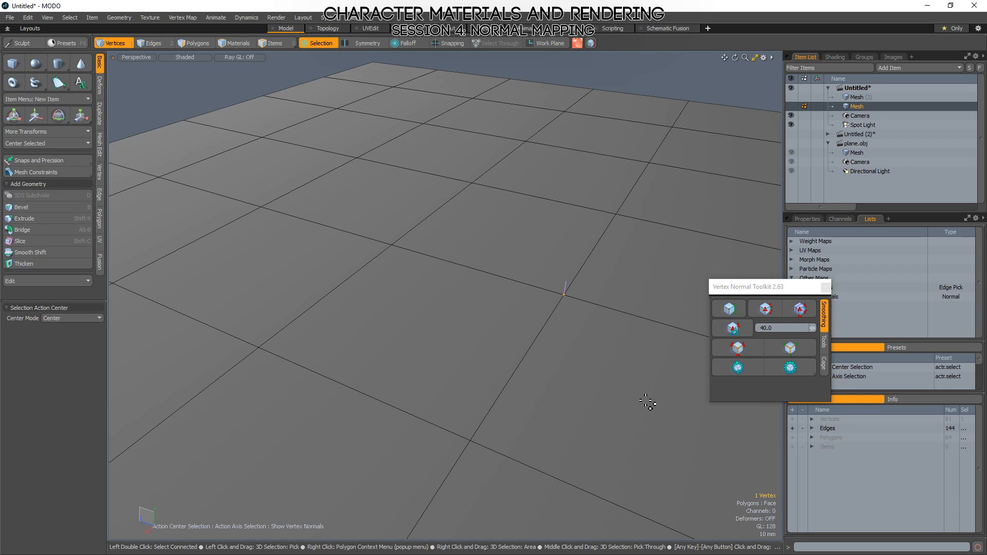
{"action": "scroll", "coordinate": [496, 309], "scroll_direction": "down", "scroll_amount": 5}
{"action": "left_click_drag", "start_coordinate": [494, 309], "coordinate": [522, 349], "text": "alt"}
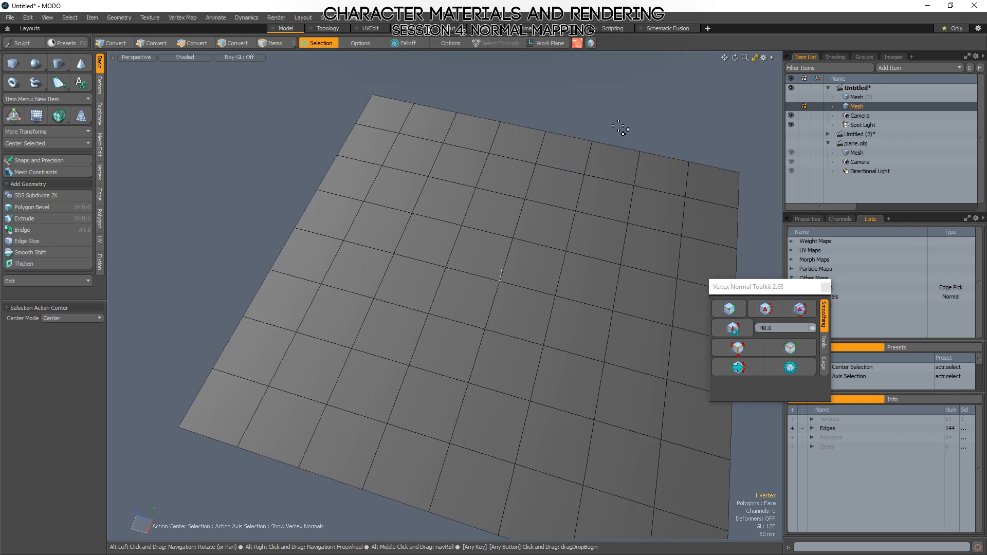
Show the plane.obj mesh in polygon mode, then switch to Marmoset Toolbag and view the imported plane.
{"action": "left_click", "coordinate": [869, 154]}
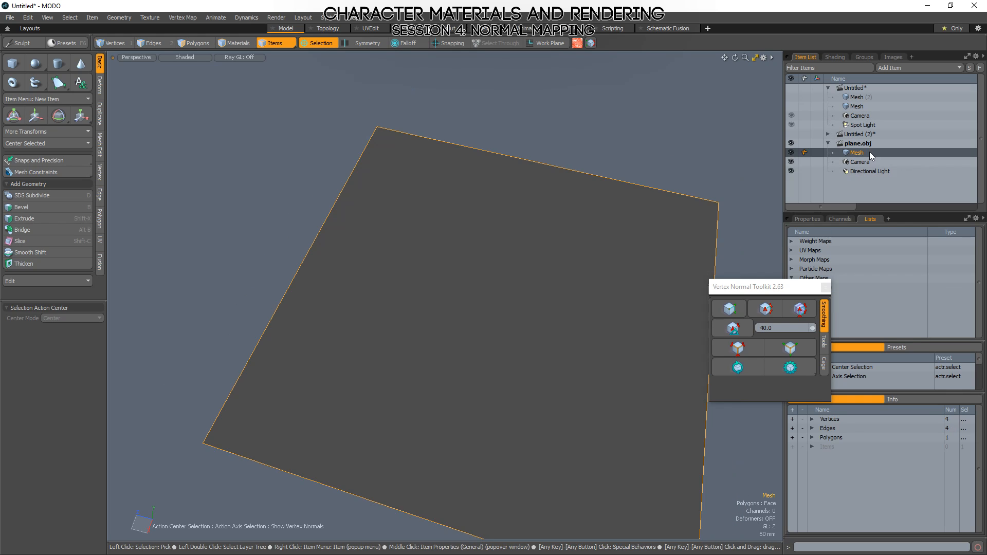
{"action": "key", "text": "3"}
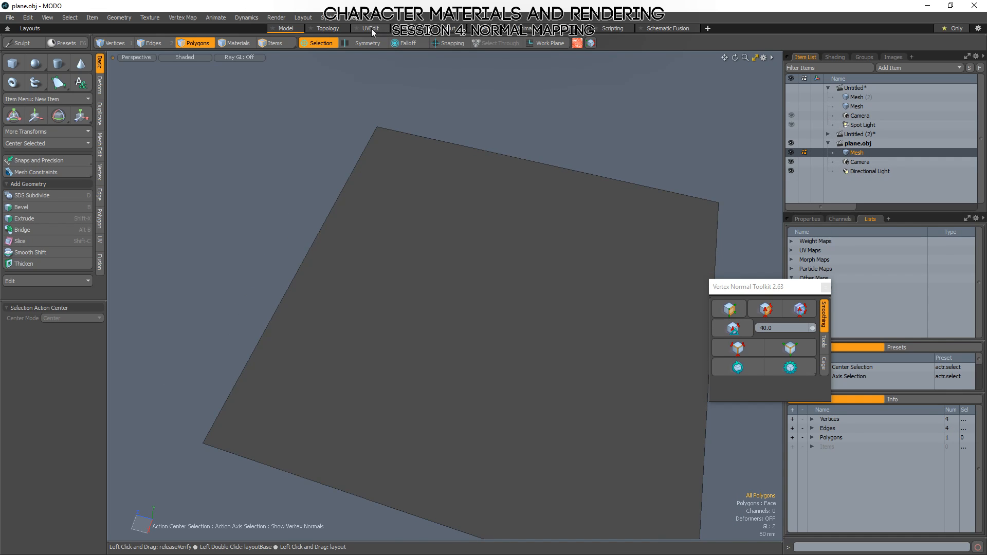
{"action": "left_click_drag", "start_coordinate": [410, 291], "coordinate": [503, 398], "text": "alt"}
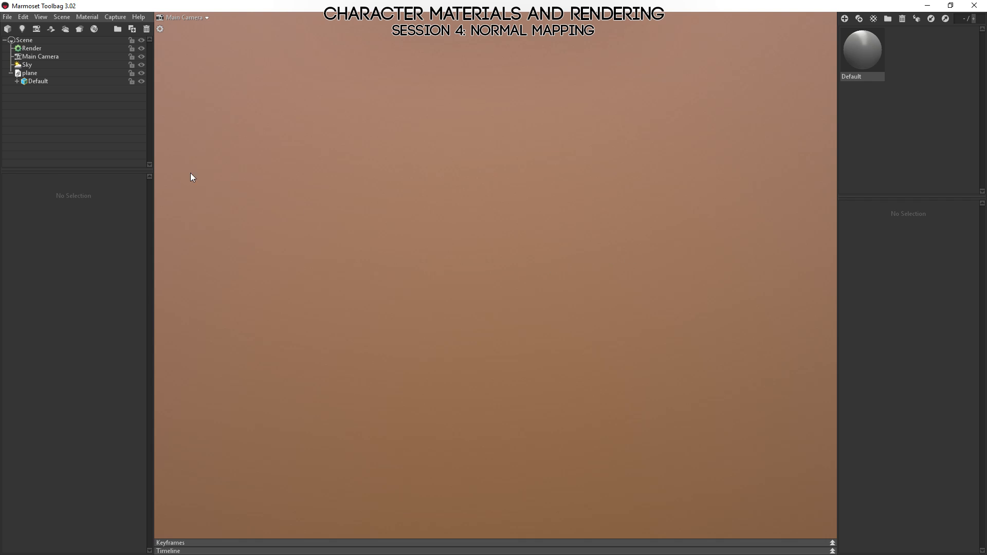
{"action": "left_click", "coordinate": [47, 75]}
{"action": "left_click_drag", "start_coordinate": [649, 316], "coordinate": [716, 306]}
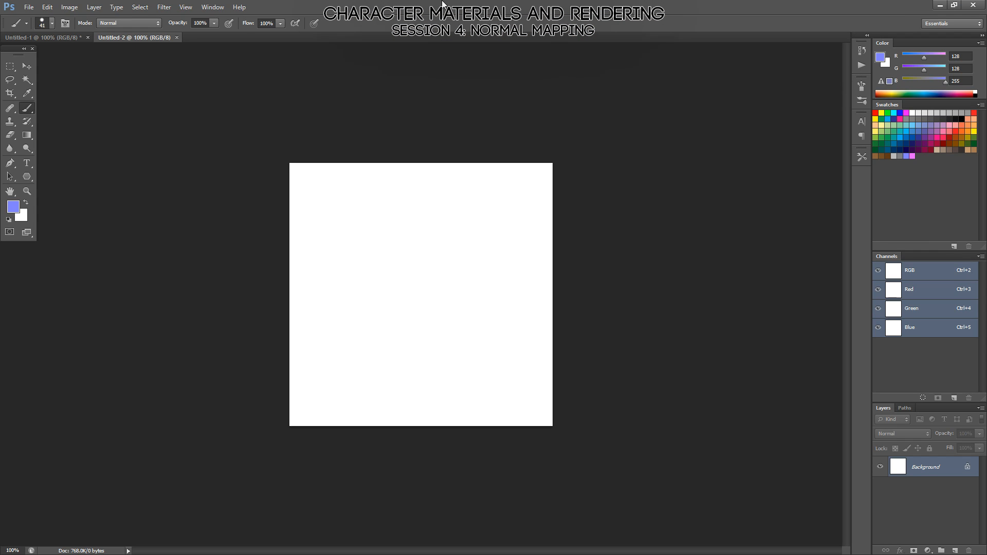
Switch to Photoshop and compare the individual red, green and blue channels of the flat blue image Untitled-1.
{"action": "left_click", "coordinate": [51, 38]}
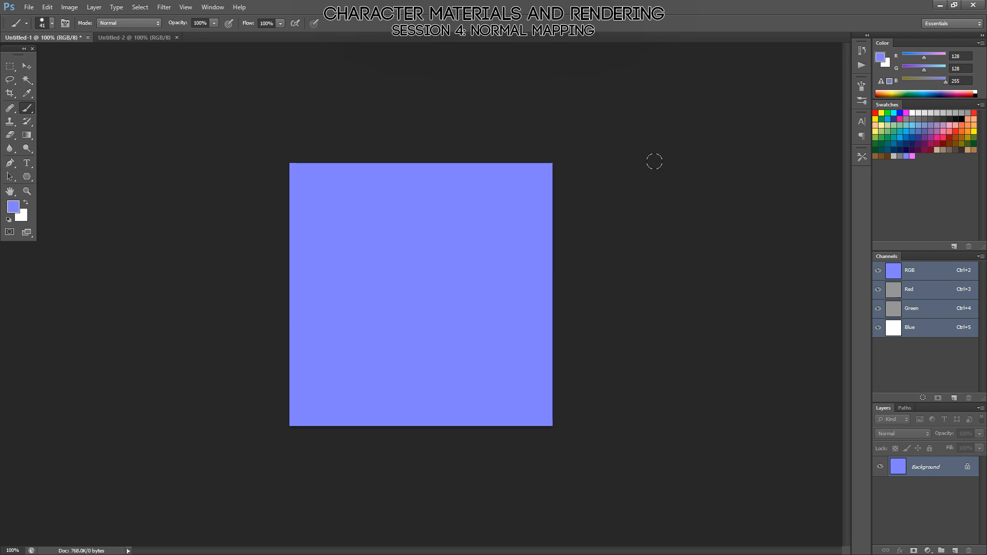
{"action": "left_click", "coordinate": [926, 291]}
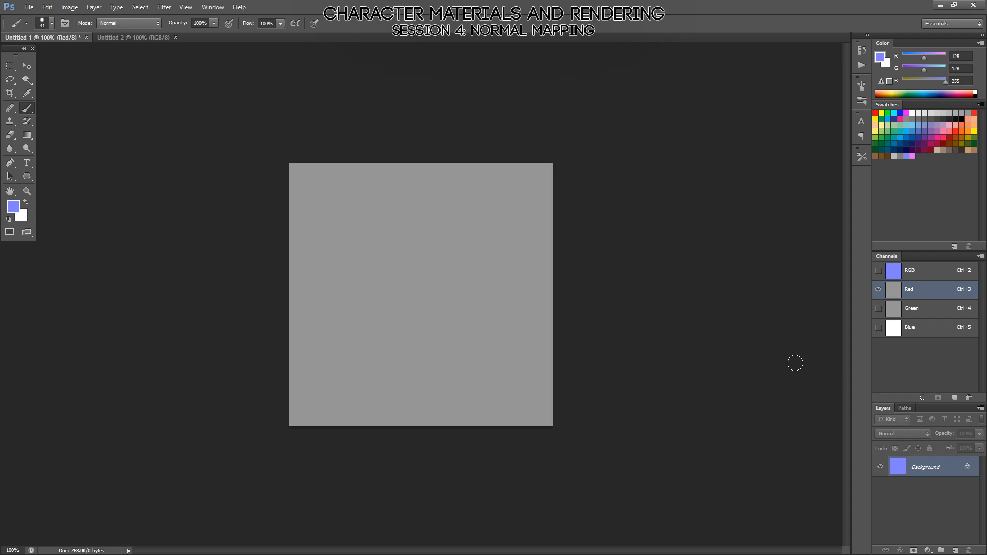
{"action": "left_click", "coordinate": [906, 316]}
{"action": "left_click", "coordinate": [904, 327]}
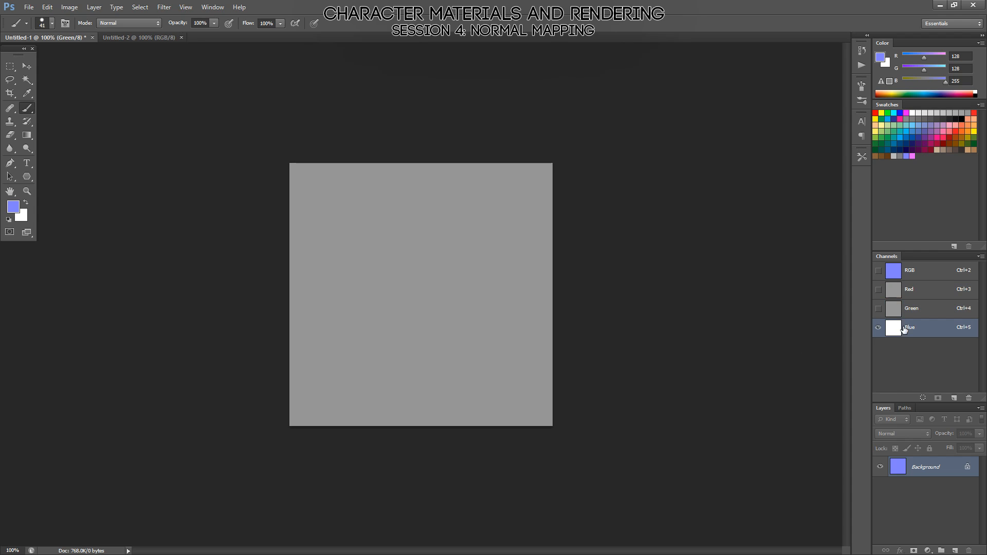
{"action": "left_click", "coordinate": [906, 309]}
{"action": "left_click", "coordinate": [902, 292]}
{"action": "left_click", "coordinate": [901, 292]}
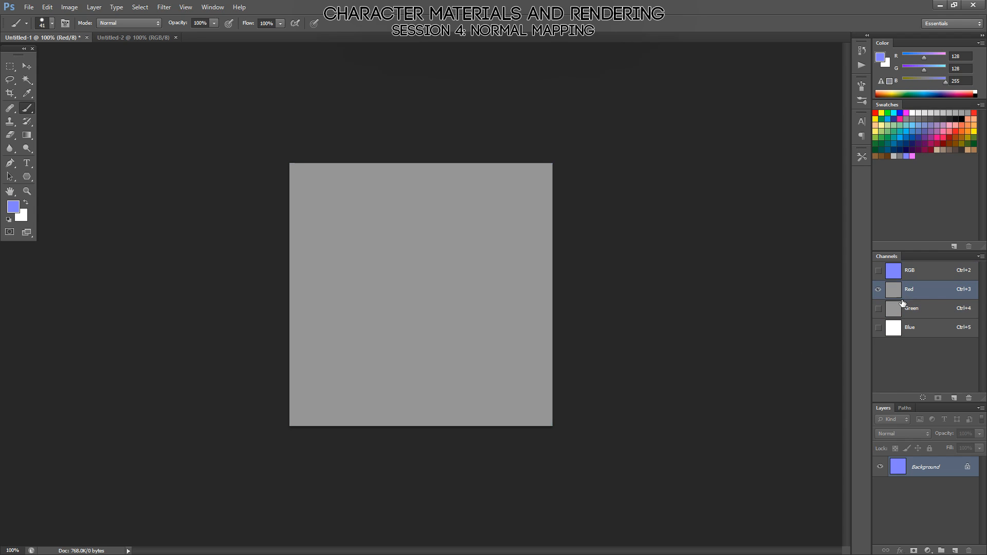
{"action": "left_click", "coordinate": [901, 313]}
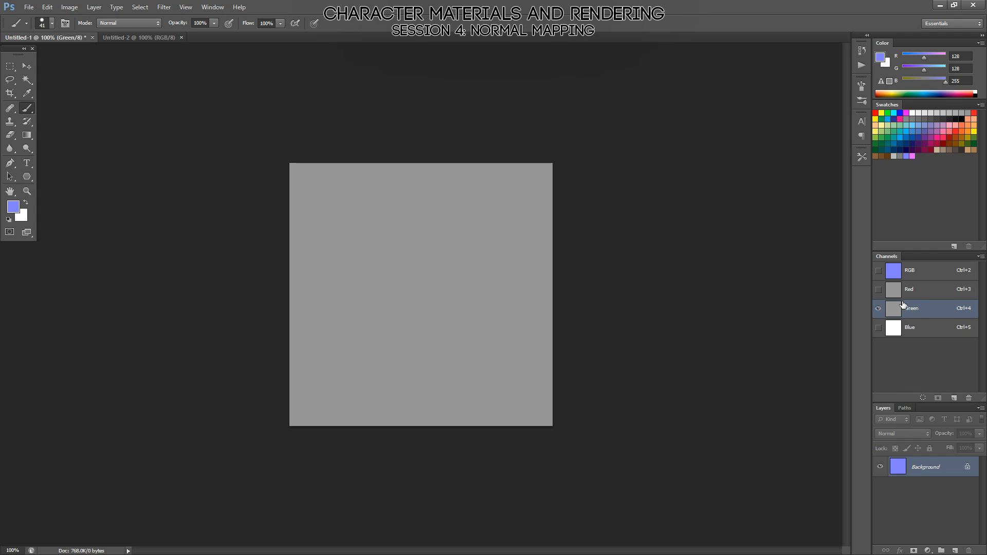
{"action": "left_click", "coordinate": [895, 296]}
{"action": "left_click", "coordinate": [895, 310]}
Switch to Marmoset Toolbag, enable the wireframe at strength 1.0 in the render settings, and inspect the plane.
{"action": "key", "text": "alt+Tab"}
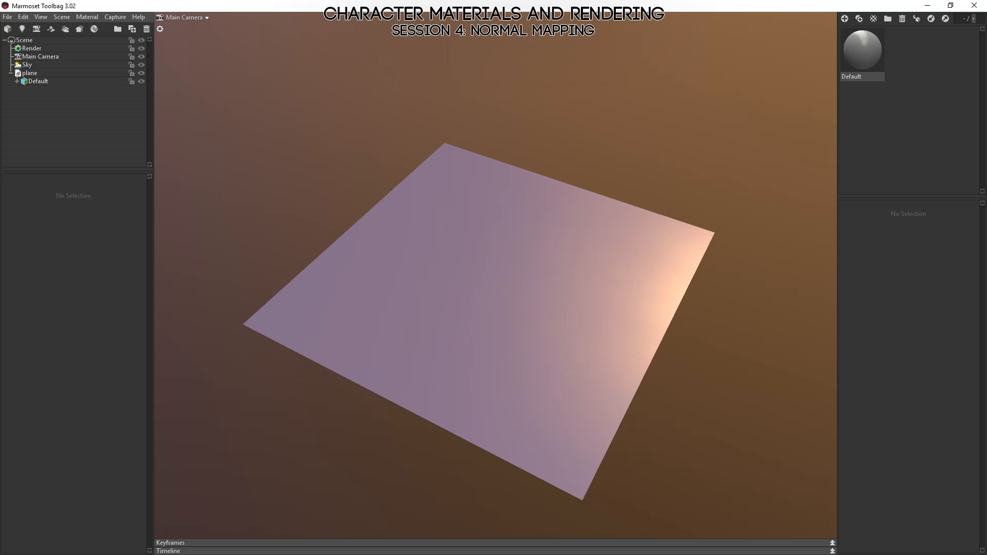
{"action": "left_click_drag", "start_coordinate": [195, 405], "coordinate": [458, 326]}
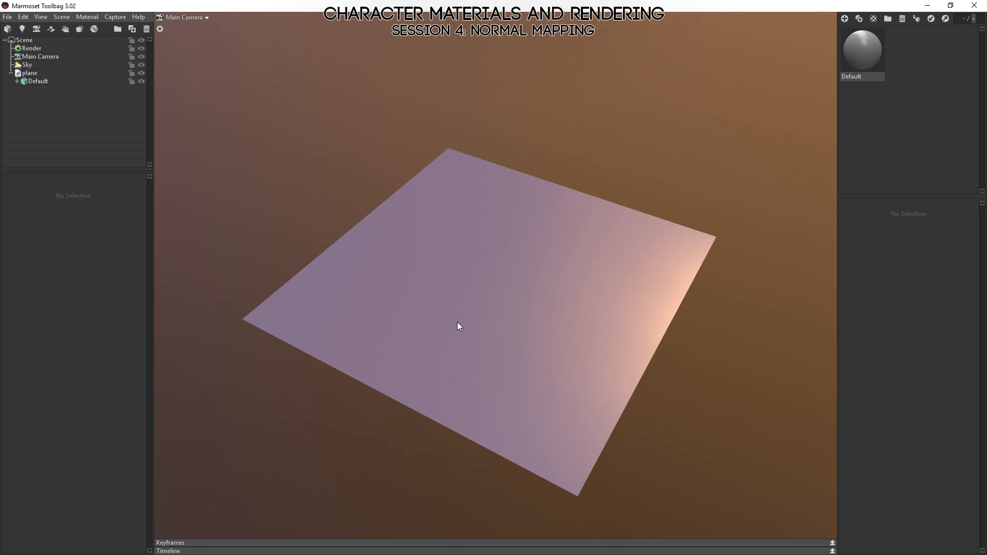
{"action": "left_click", "coordinate": [29, 50]}
{"action": "left_click", "coordinate": [9, 250]}
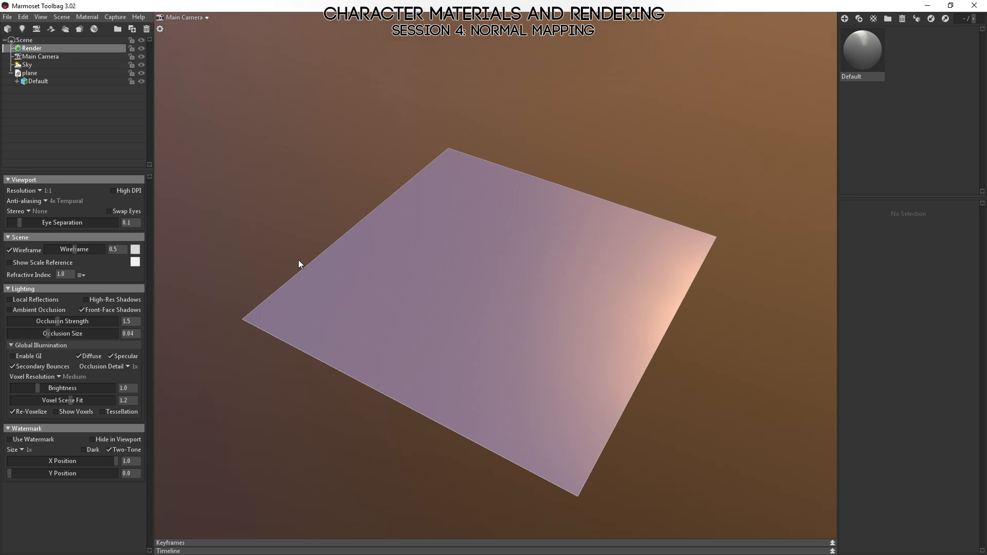
{"action": "left_click_drag", "start_coordinate": [298, 260], "coordinate": [291, 293], "text": "alt"}
{"action": "left_click_drag", "start_coordinate": [85, 250], "coordinate": [104, 250]}
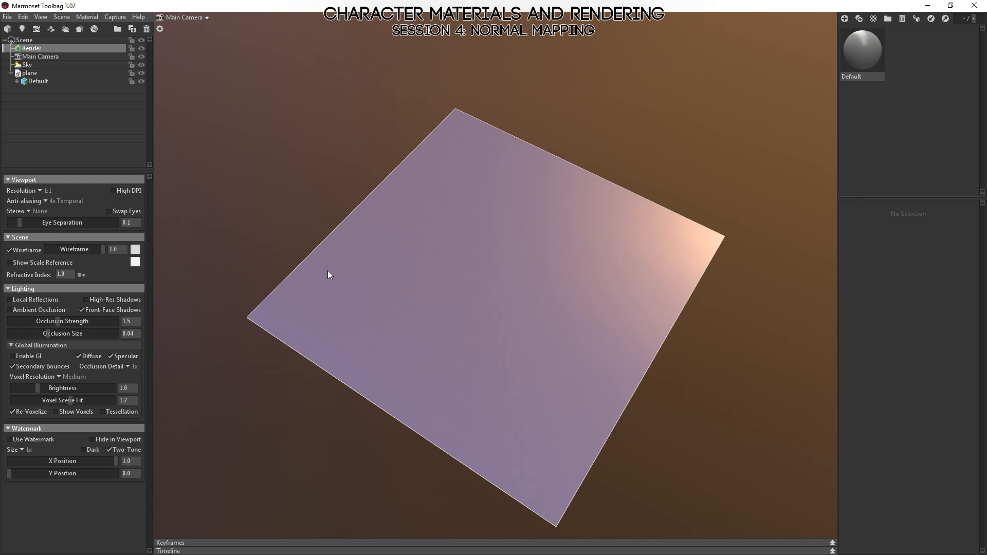
{"action": "mouse_move", "coordinate": [328, 271]}
{"action": "left_mouse_down", "text": "alt"}
{"action": "mouse_move", "coordinate": [445, 238]}
{"action": "mouse_move", "coordinate": [448, 137]}
{"action": "mouse_move", "coordinate": [415, 202]}
{"action": "mouse_move", "coordinate": [415, 326]}
{"action": "mouse_move", "coordinate": [402, 371]}
{"action": "mouse_move", "coordinate": [705, 357]}
{"action": "left_mouse_up", "text": "alt"}
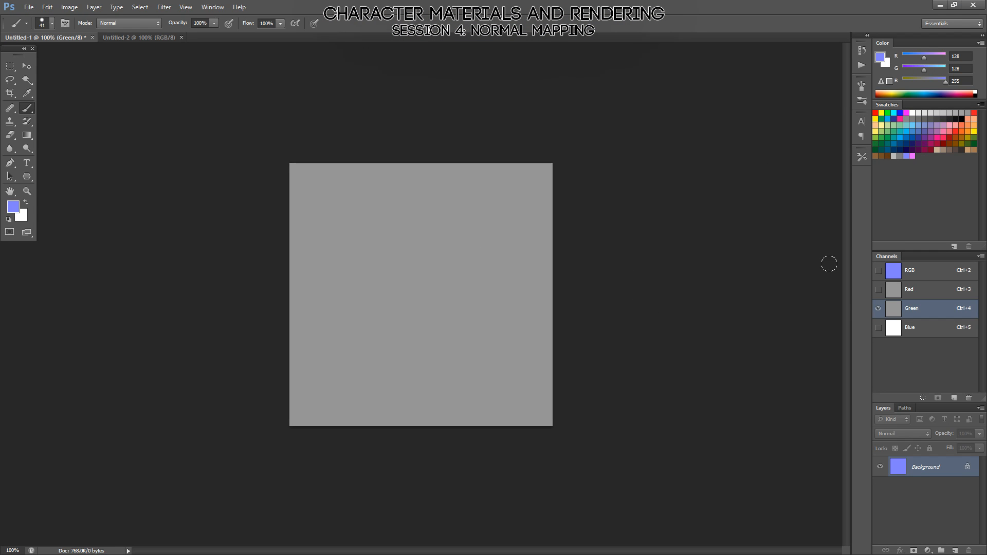
Switch to Photoshop and display the composite RGB channel of Untitled-1.
{"action": "left_click", "coordinate": [911, 278]}
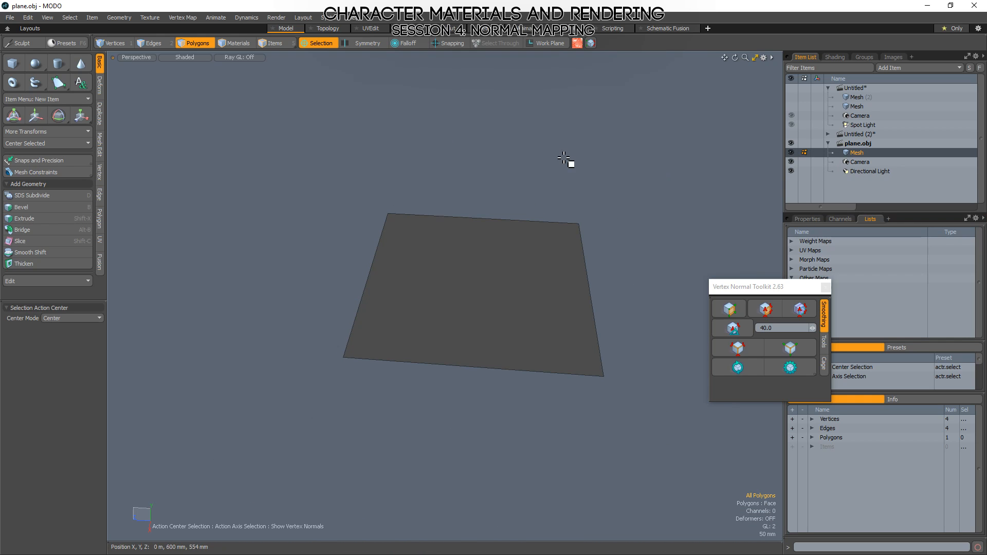
Switch to MODO, add a new mesh item to the Untitled scene and create a cylinder in it.
{"action": "left_click", "coordinate": [841, 98]}
{"action": "key", "text": "n"}
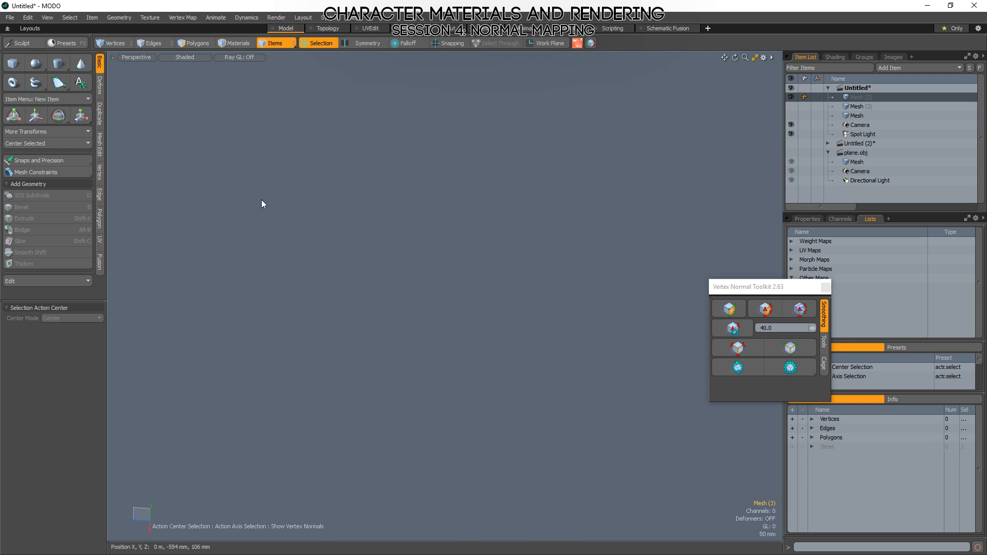
{"action": "left_click", "coordinate": [59, 71], "text": "shift"}
{"action": "left_click_drag", "start_coordinate": [450, 341], "coordinate": [454, 278], "text": "alt"}
{"action": "key", "text": "3"}
{"action": "scroll", "coordinate": [459, 249], "scroll_direction": "down", "scroll_amount": 6}
Select all of the cylinder's polygons and rotate the cylinder into a tilted position.
{"action": "double_click", "coordinate": [454, 234]}
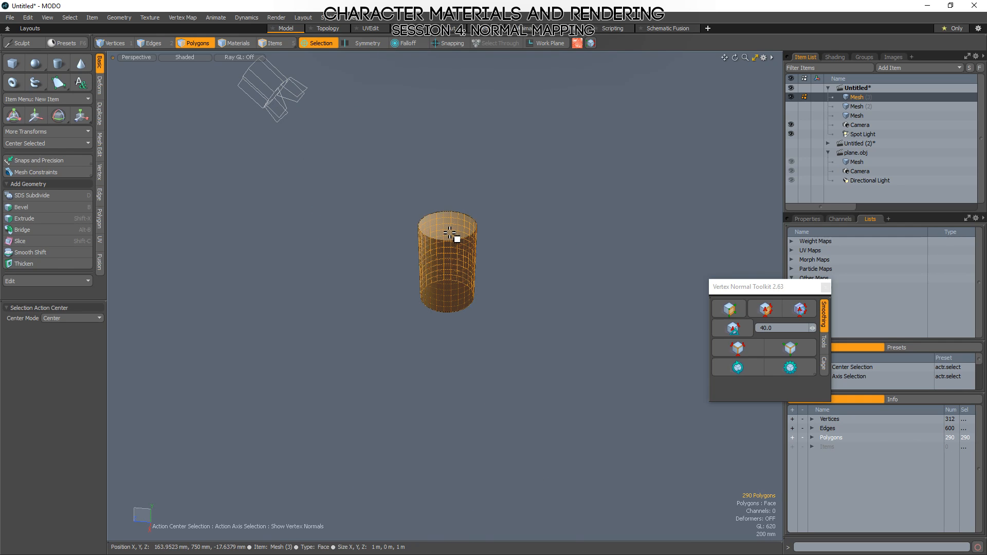
{"action": "key", "text": "e"}
{"action": "left_click_drag", "start_coordinate": [544, 304], "coordinate": [468, 303], "text": "alt"}
{"action": "left_click_drag", "start_coordinate": [398, 221], "coordinate": [507, 234]}
{"action": "key", "text": "q"}
Deselect the cylinder, examine its shading up close, and move the Vertex Normal Toolkit window clear of the vertex map list.
{"action": "left_click_drag", "start_coordinate": [469, 283], "coordinate": [501, 284], "text": "alt"}
{"action": "scroll", "coordinate": [485, 256], "scroll_direction": "up", "scroll_amount": 6}
{"action": "mouse_move", "coordinate": [510, 309]}
{"action": "right_mouse_down"}
{"action": "mouse_move", "coordinate": [584, 172]}
{"action": "mouse_move", "coordinate": [62, 309]}
{"action": "mouse_move", "coordinate": [254, 294]}
{"action": "right_mouse_up"}
{"action": "left_click_drag", "start_coordinate": [253, 293], "coordinate": [355, 312], "text": "alt"}
{"action": "scroll", "coordinate": [495, 313], "scroll_direction": "down", "scroll_amount": 5}
{"action": "left_click_drag", "start_coordinate": [496, 313], "coordinate": [557, 355], "text": "alt"}
{"action": "left_click", "coordinate": [557, 355]}
{"action": "left_click_drag", "start_coordinate": [407, 355], "coordinate": [503, 301], "text": "alt"}
{"action": "scroll", "coordinate": [399, 280], "scroll_direction": "up", "scroll_amount": 5}
{"action": "left_click_drag", "start_coordinate": [773, 288], "coordinate": [688, 220]}
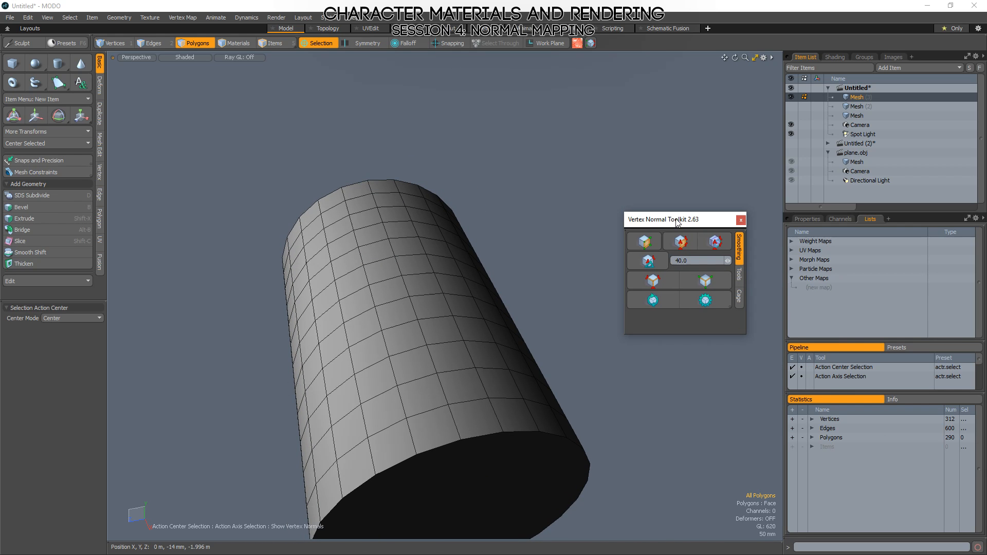
{"action": "left_click", "coordinate": [817, 287]}
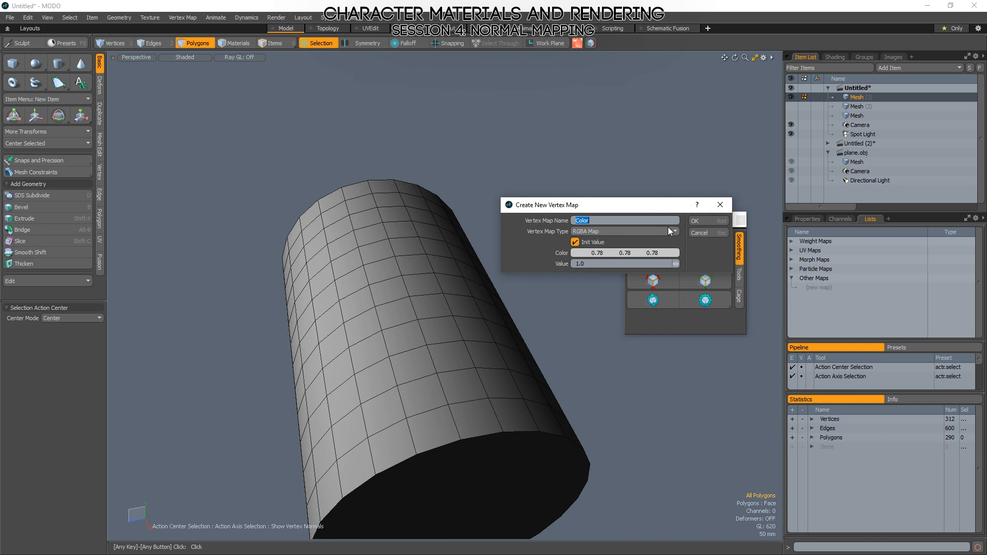
{"action": "left_click", "coordinate": [622, 231]}
{"action": "key", "text": "Escape"}
{"action": "left_click", "coordinate": [184, 18]}
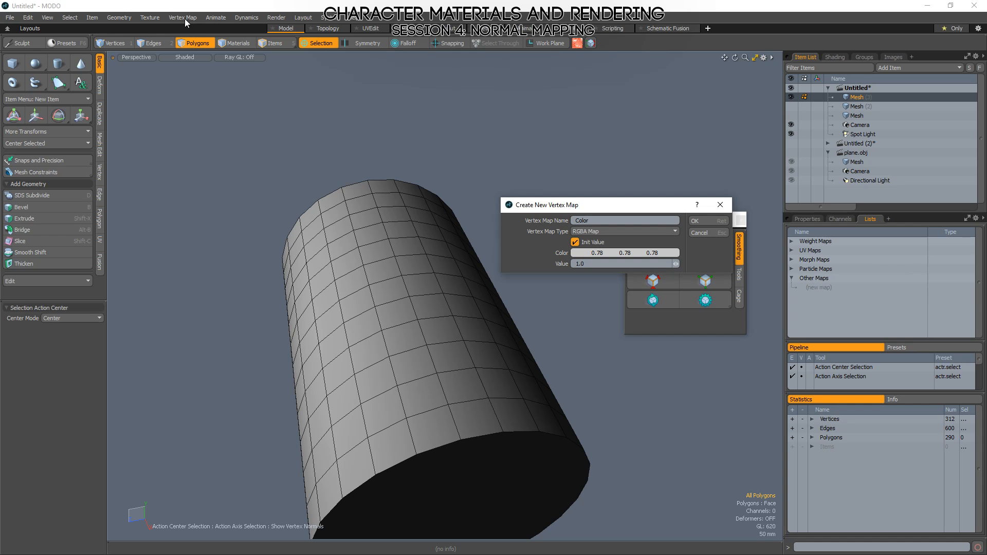
{"action": "key", "text": "Escape"}
Set the cylinder's vertex normals in a map named Vertex Normal using the smoothing angle, and display its normals up close.
{"action": "left_click", "coordinate": [183, 18]}
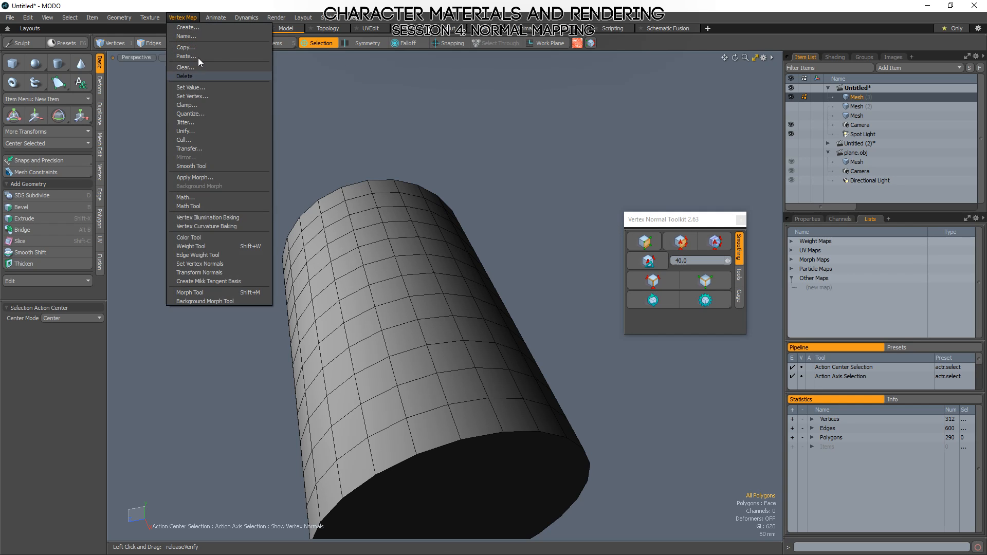
{"action": "left_click", "coordinate": [192, 265]}
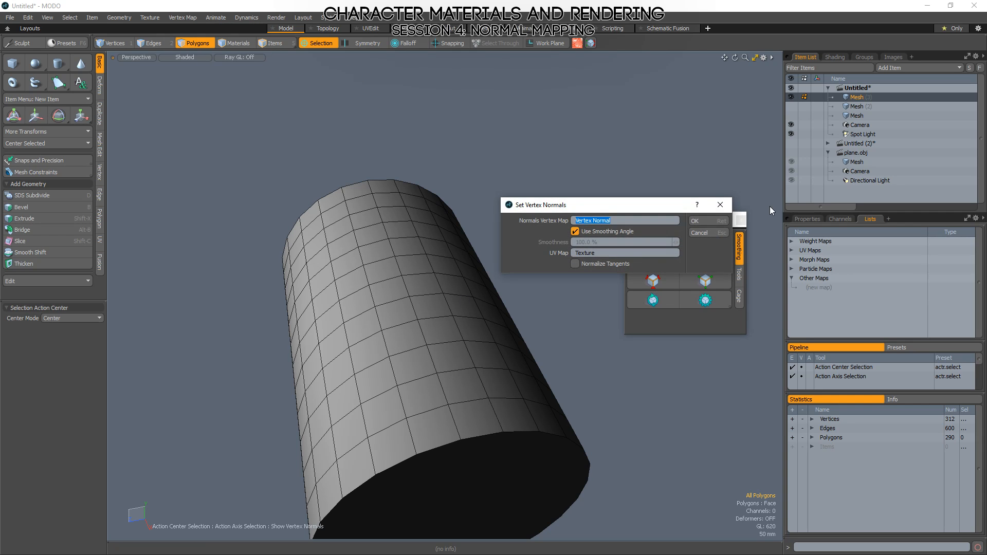
{"action": "left_click", "coordinate": [711, 220]}
{"action": "left_click_drag", "start_coordinate": [563, 288], "coordinate": [554, 251], "text": "alt"}
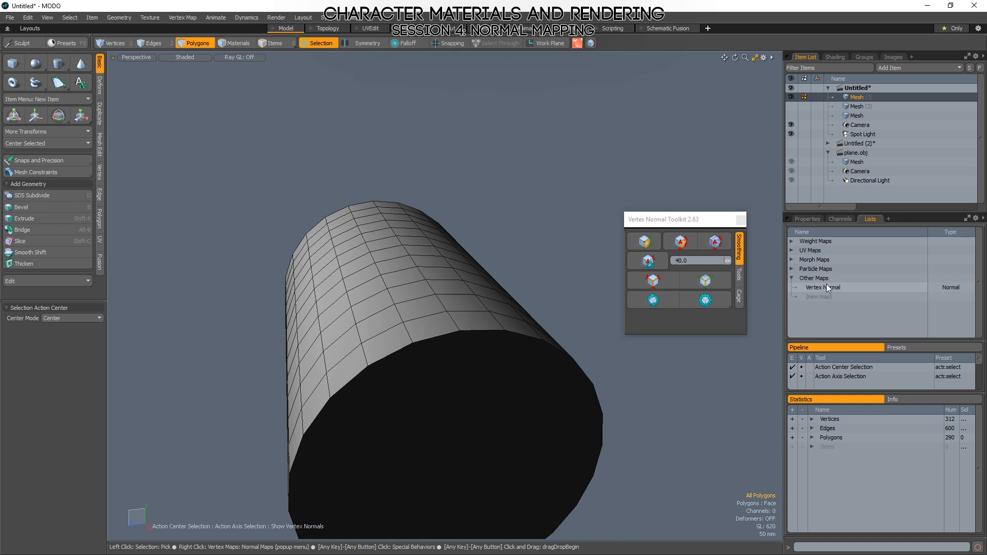
{"action": "left_click", "coordinate": [825, 285]}
{"action": "left_click_drag", "start_coordinate": [545, 307], "coordinate": [315, 264], "text": "alt"}
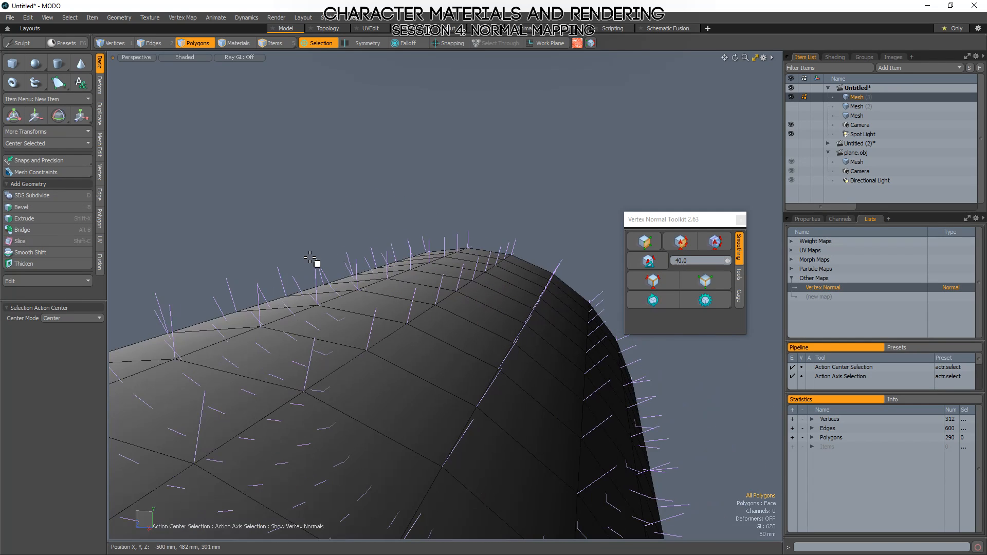
Examine the cylinder's displayed vertex normals from its end in vertex selection mode.
{"action": "left_click_drag", "start_coordinate": [595, 320], "coordinate": [463, 242], "text": "ctrl+alt"}
{"action": "key", "text": "1"}
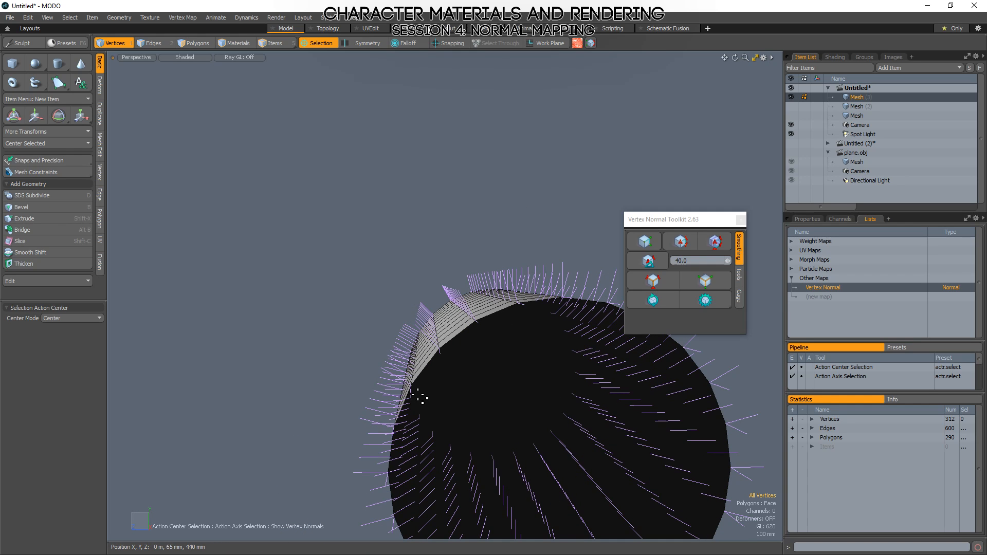
Switch to Photoshop and view the flat normal map's red, green and blue channels individually before returning to the RGB composite.
{"action": "key", "text": "alt+Tab"}
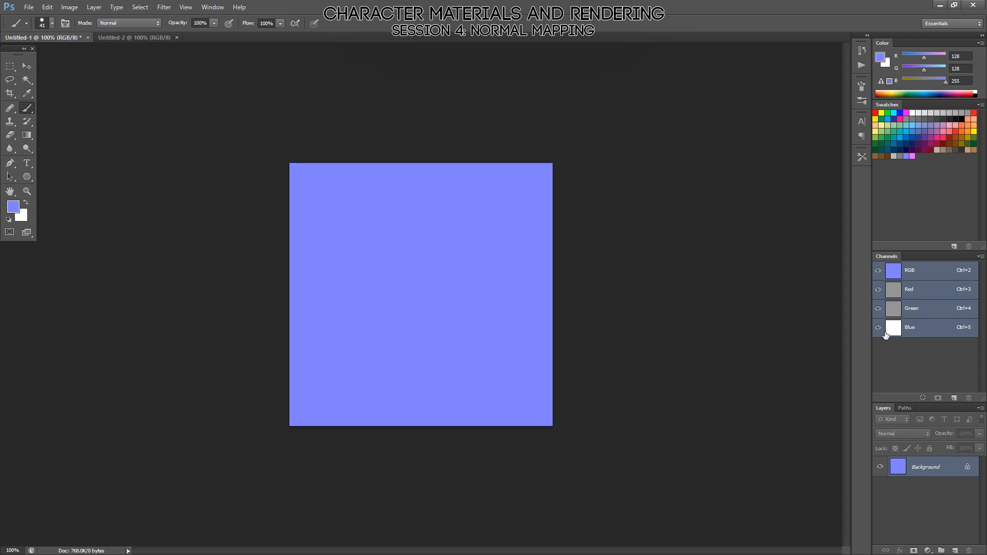
{"action": "left_click", "coordinate": [926, 298]}
{"action": "left_click", "coordinate": [918, 308]}
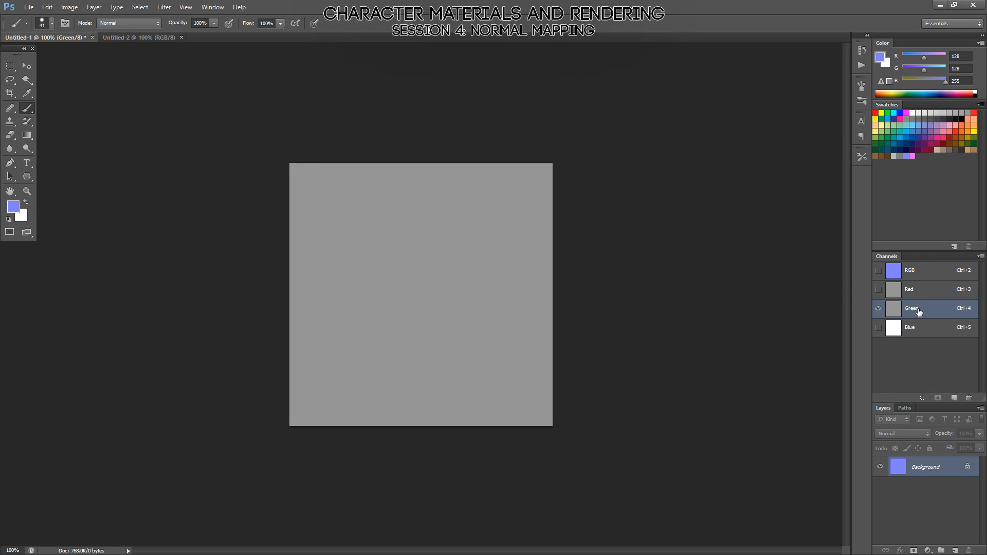
{"action": "left_click", "coordinate": [924, 292]}
{"action": "left_click", "coordinate": [919, 314]}
{"action": "left_click", "coordinate": [928, 329]}
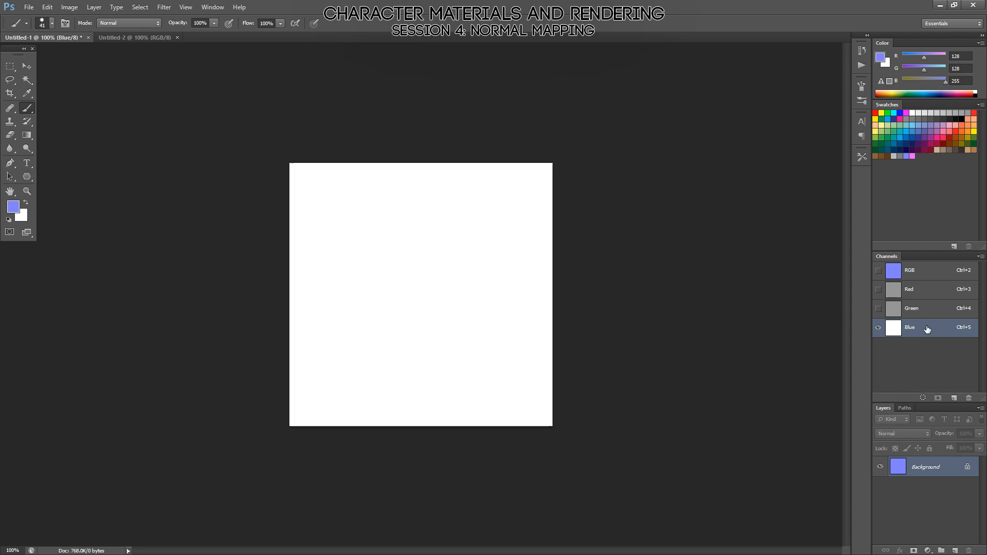
{"action": "left_click", "coordinate": [931, 295]}
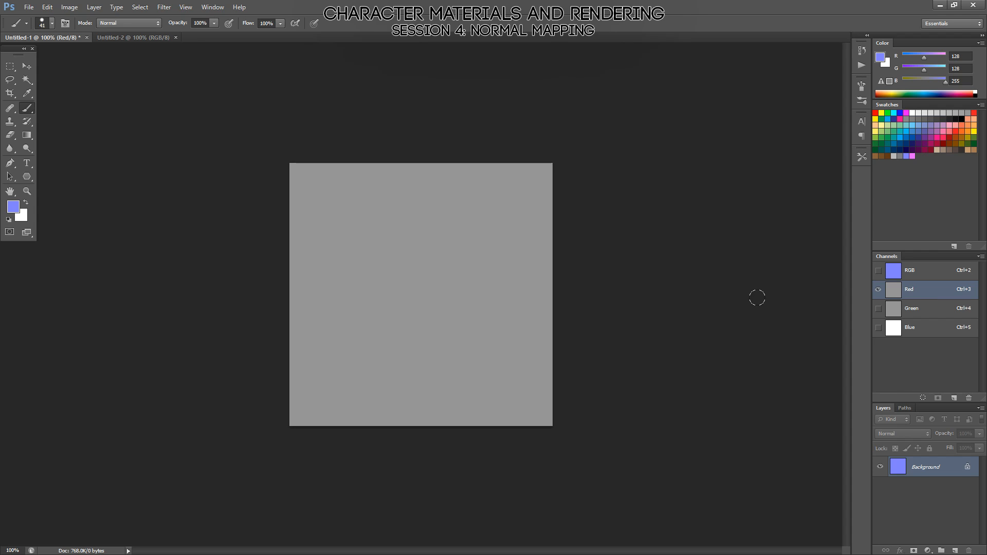
{"action": "left_click", "coordinate": [915, 272]}
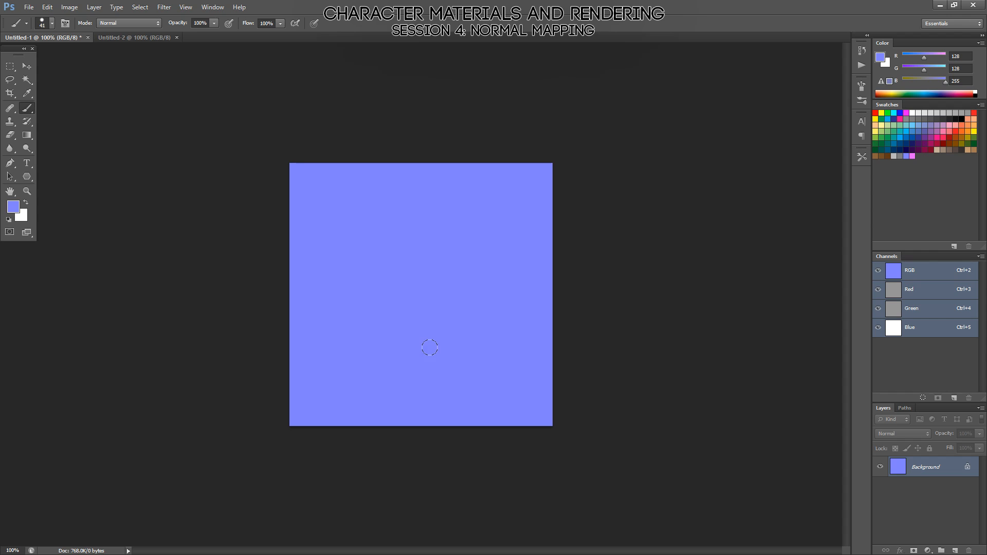
Switch to Marmoset Toolbag and show the Default material's normal map settings.
{"action": "key", "text": "alt+Tab"}
{"action": "key", "text": "alt+Tab"}
{"action": "left_click_drag", "start_coordinate": [553, 384], "coordinate": [473, 385]}
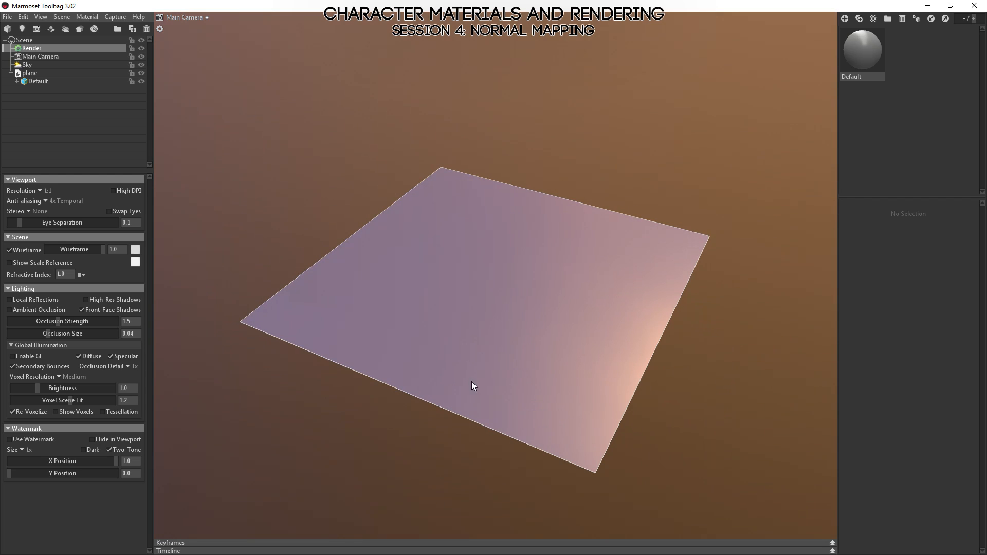
{"action": "left_click", "coordinate": [867, 66]}
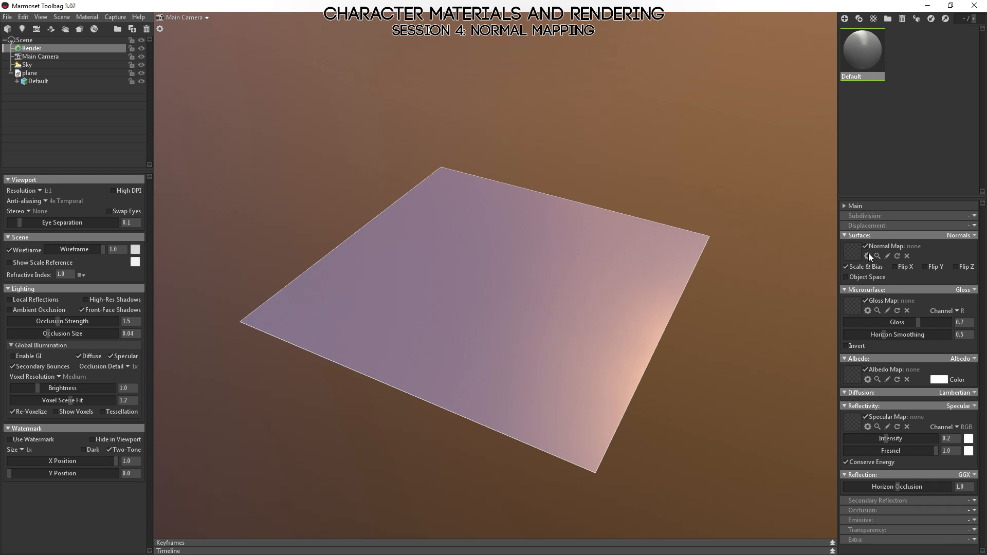
{"action": "left_click", "coordinate": [846, 267]}
Examine how the light's highlight falls across the plane from several view and lighting angles.
{"action": "left_click_drag", "start_coordinate": [488, 329], "coordinate": [525, 373]}
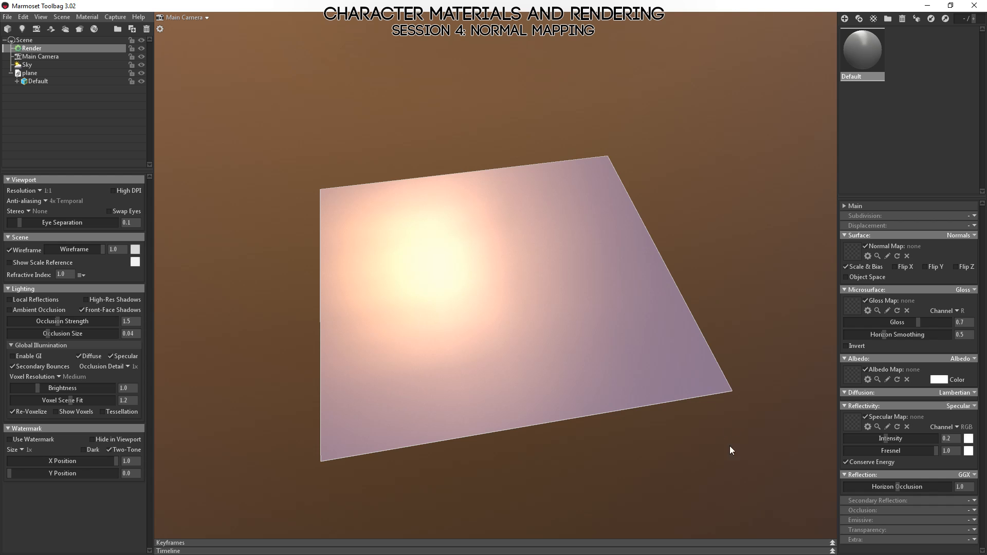
{"action": "left_click_drag", "start_coordinate": [730, 446], "coordinate": [694, 464]}
{"action": "left_click_drag", "start_coordinate": [512, 420], "coordinate": [666, 491]}
{"action": "left_click_drag", "start_coordinate": [653, 455], "coordinate": [710, 382]}
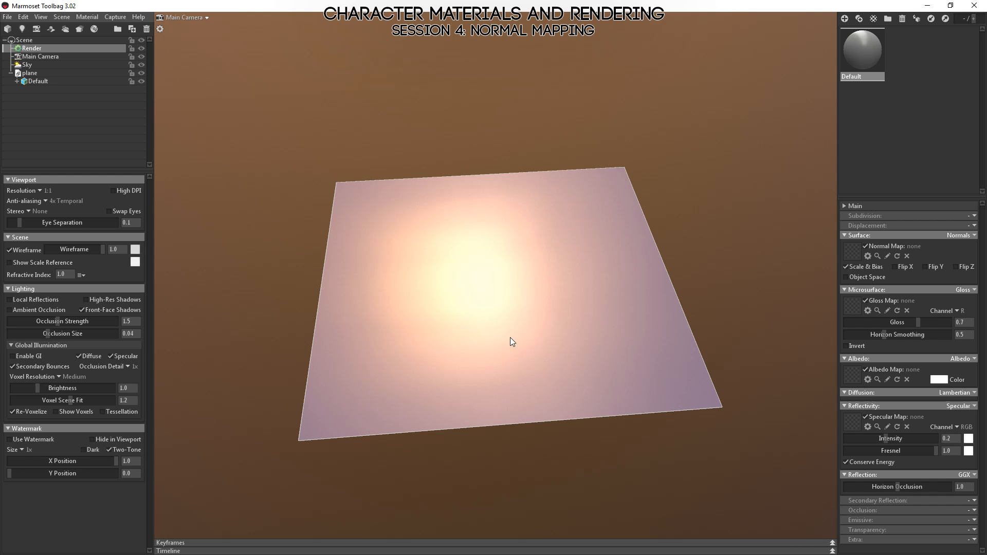
{"action": "left_click_drag", "start_coordinate": [518, 307], "coordinate": [564, 329]}
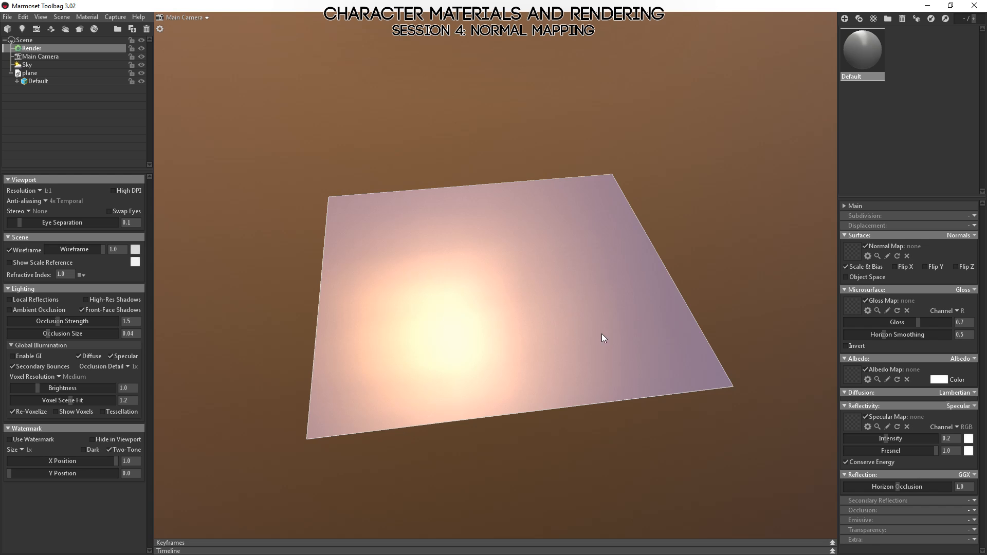
{"action": "left_click_drag", "start_coordinate": [603, 338], "coordinate": [539, 365]}
{"action": "left_click_drag", "start_coordinate": [487, 399], "coordinate": [524, 465]}
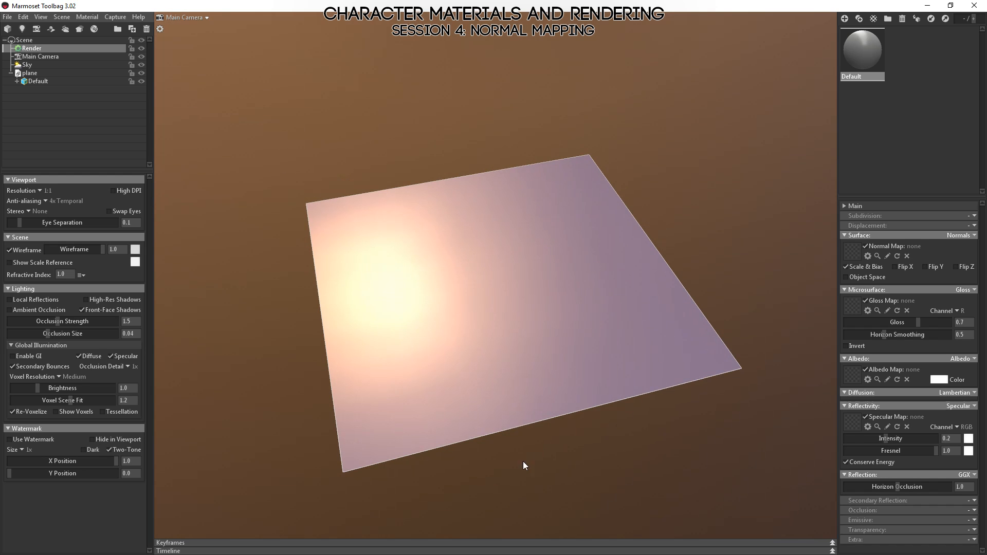
{"action": "left_click_drag", "start_coordinate": [657, 339], "coordinate": [592, 354]}
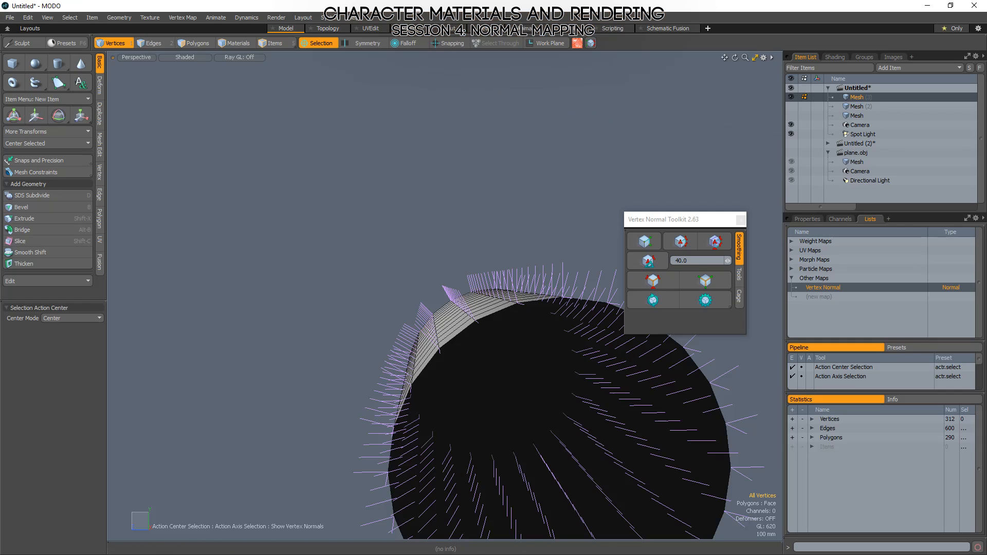
Switch to MODO, bring up the plane.obj mesh in polygon selection mode and examine its flat surface.
{"action": "key", "text": "a"}
{"action": "left_click_drag", "start_coordinate": [545, 286], "coordinate": [454, 370], "text": "alt"}
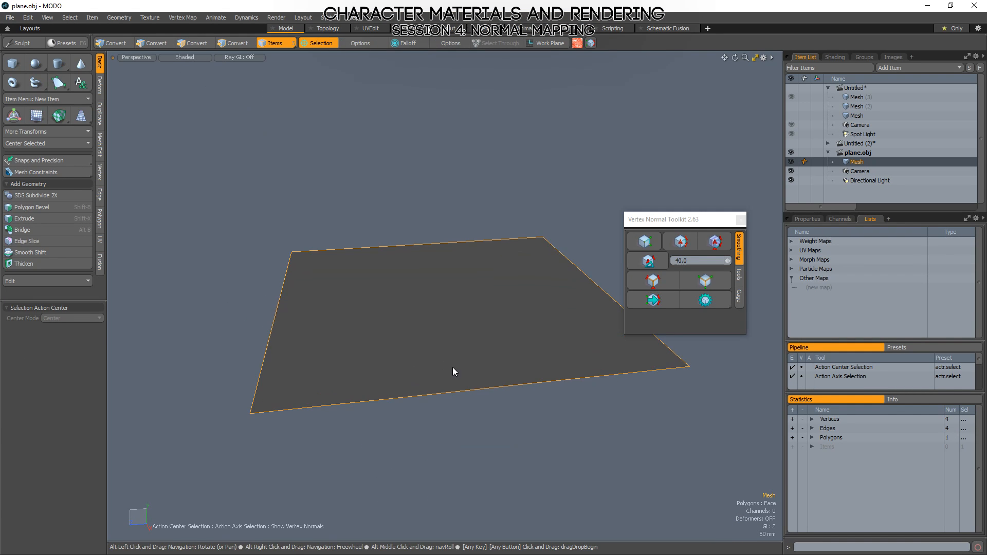
{"action": "key", "text": "3"}
{"action": "left_click_drag", "start_coordinate": [512, 254], "coordinate": [386, 297], "text": "alt"}
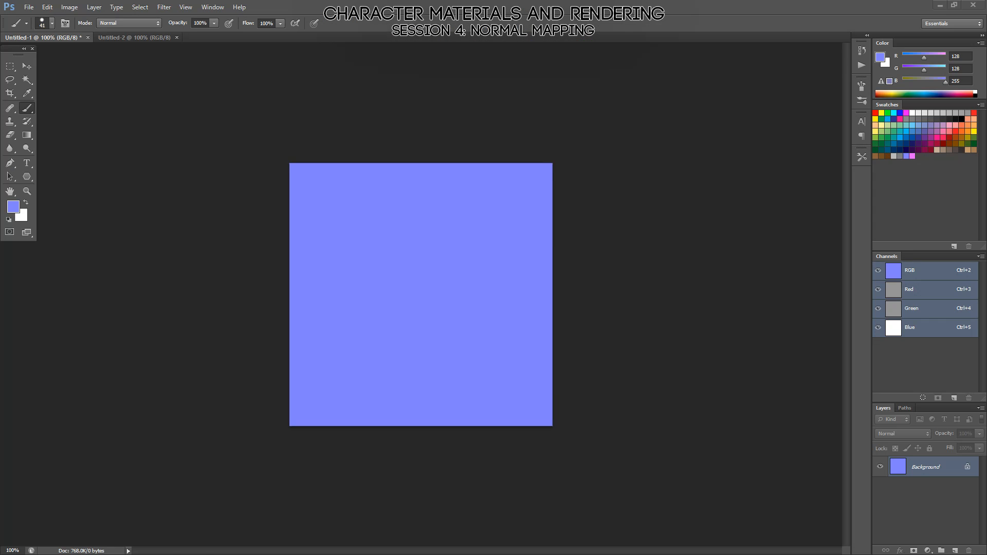
In Photoshop, fill only the red channel with a horizontal linear gradient from black on the left to white on the right.
{"action": "left_click", "coordinate": [912, 291]}
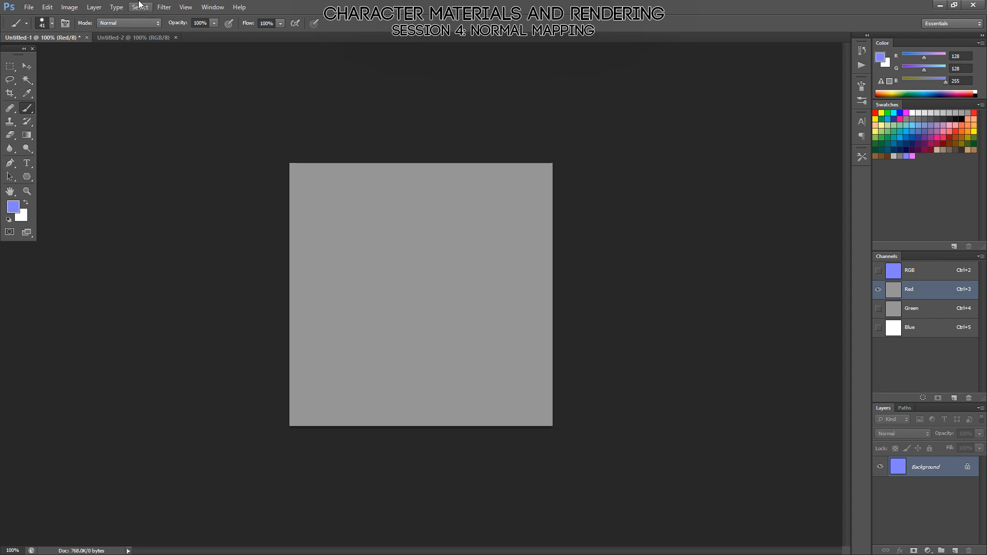
{"action": "left_click", "coordinate": [27, 135]}
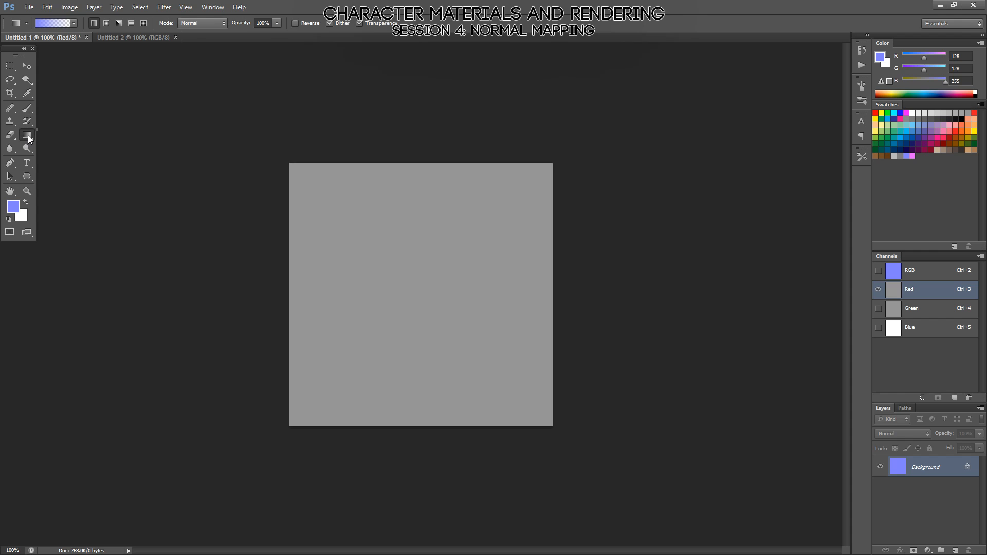
{"action": "left_click", "coordinate": [74, 23]}
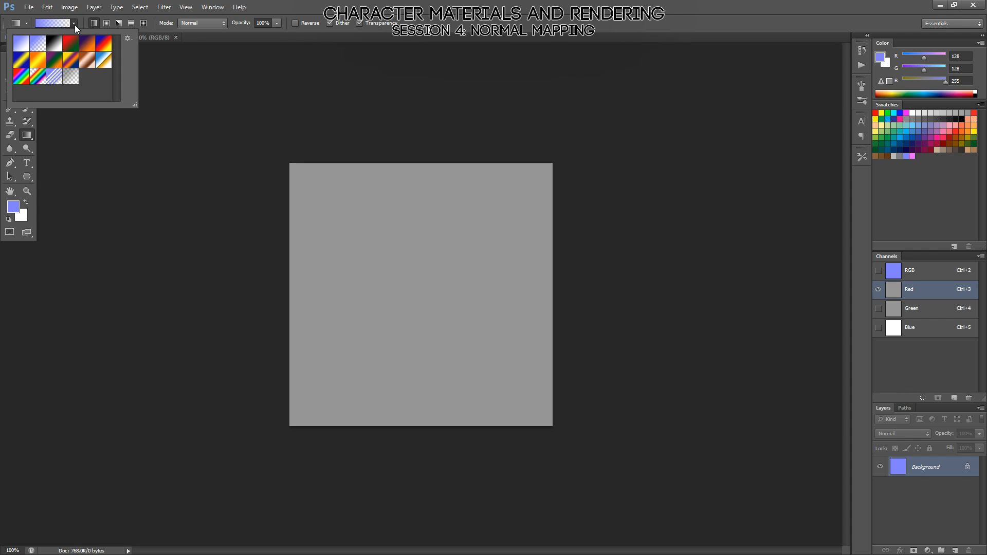
{"action": "left_click", "coordinate": [54, 52]}
{"action": "left_click", "coordinate": [507, 68]}
{"action": "key", "text": "d"}
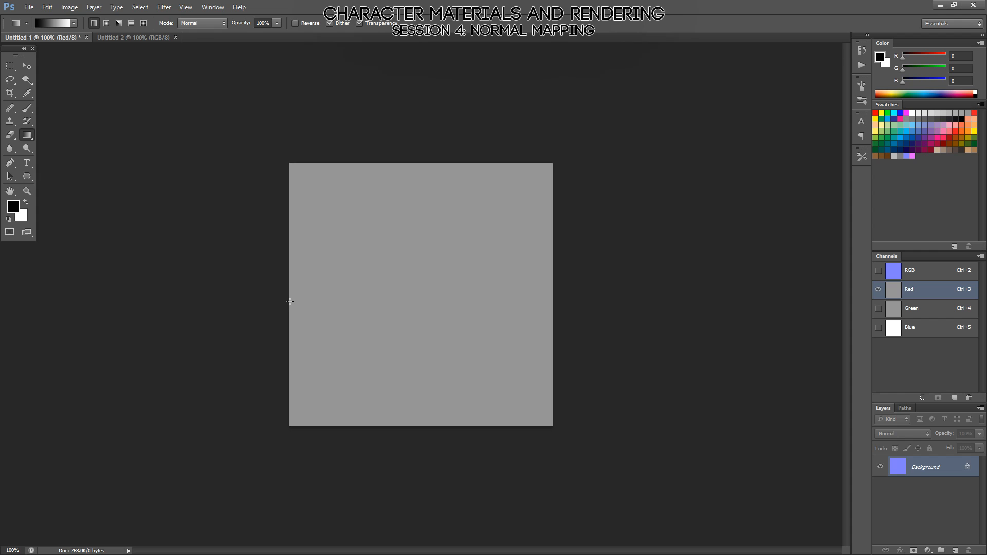
{"action": "left_click_drag", "start_coordinate": [291, 301], "coordinate": [553, 288], "text": "shift"}
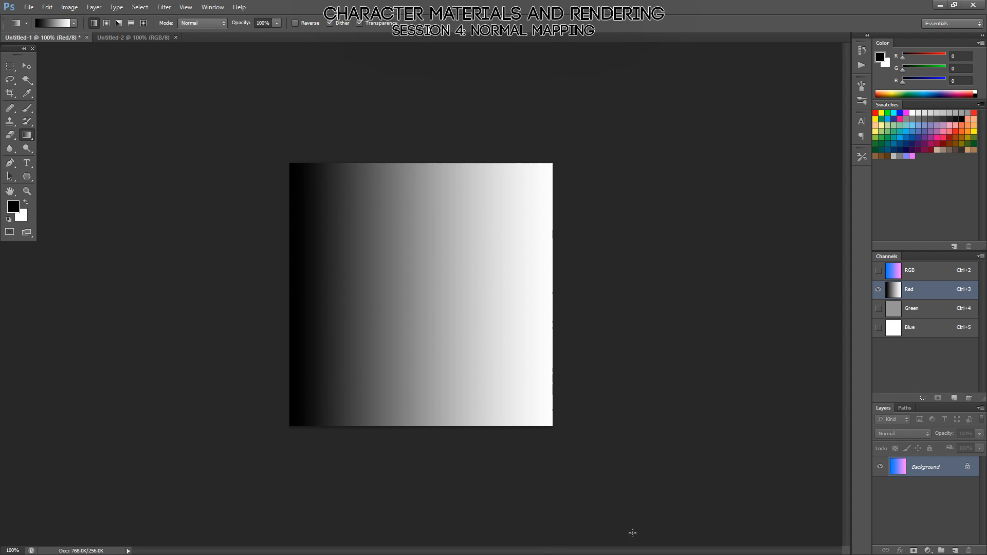
Compare the RGB composite of the gradient normal map with its individual green, blue and red channels.
{"action": "key", "text": "alt"}
{"action": "left_click", "coordinate": [902, 272]}
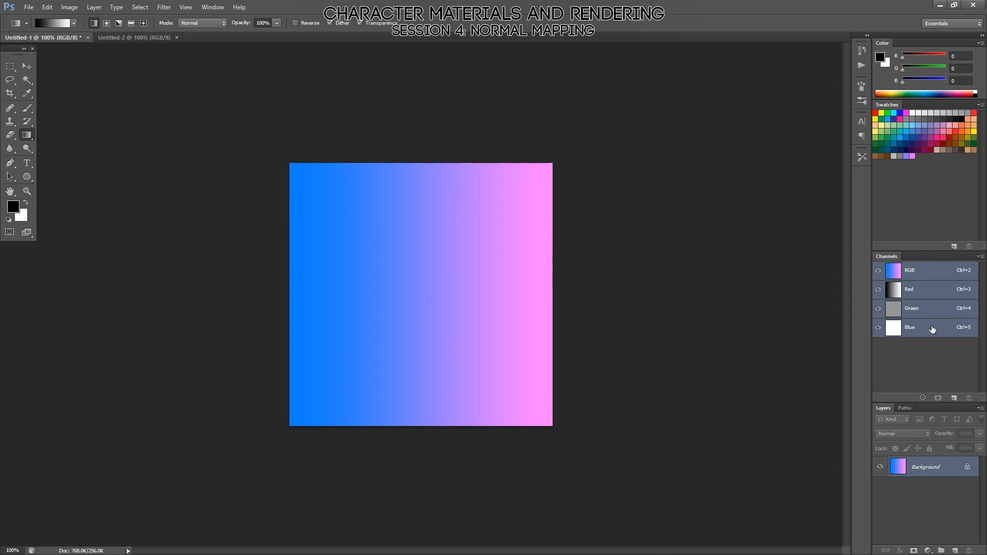
{"action": "left_click", "coordinate": [913, 312]}
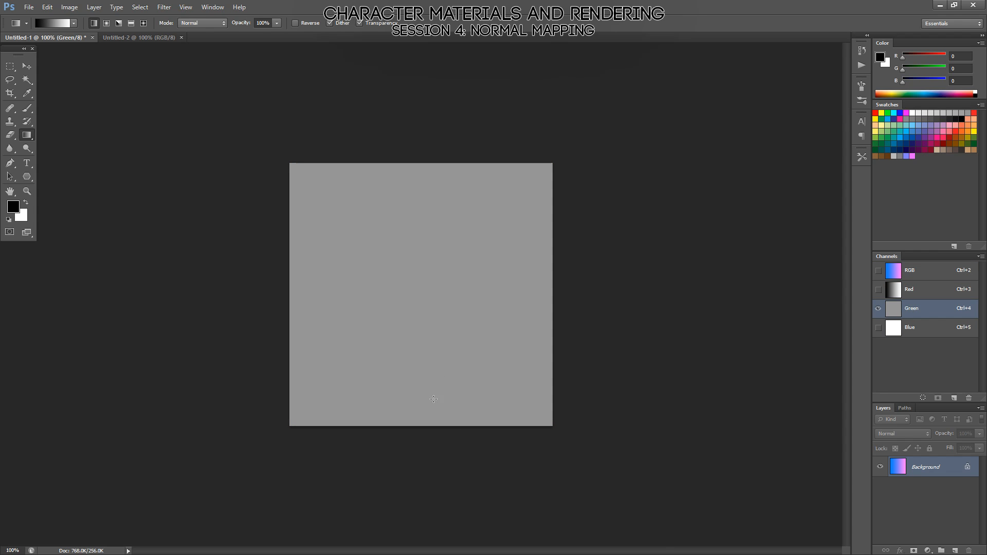
{"action": "left_click", "coordinate": [922, 332]}
{"action": "left_click", "coordinate": [931, 294]}
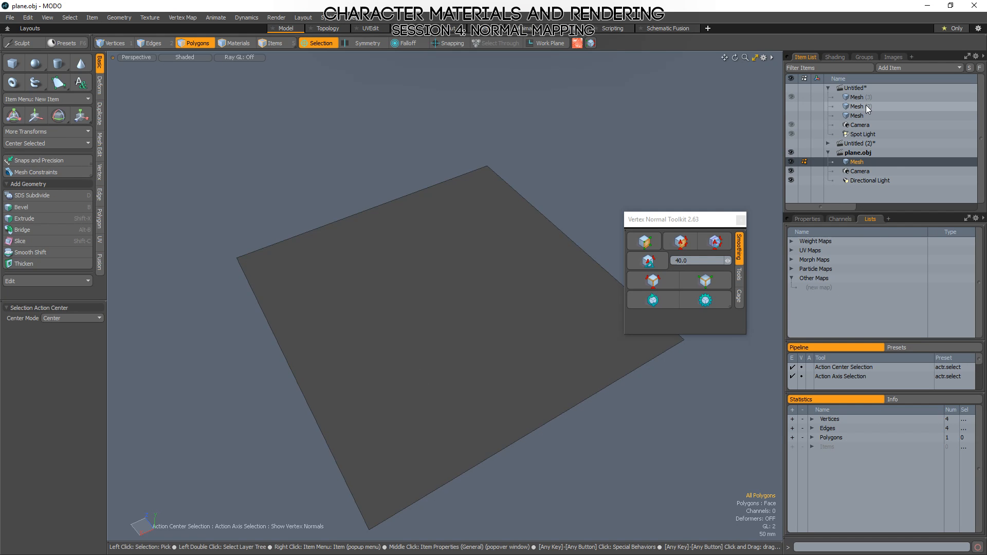
Switch to MODO, show only the folded Mesh (2) of the Untitled scene and highlight its fold edge briefly.
{"action": "left_click", "coordinate": [857, 106]}
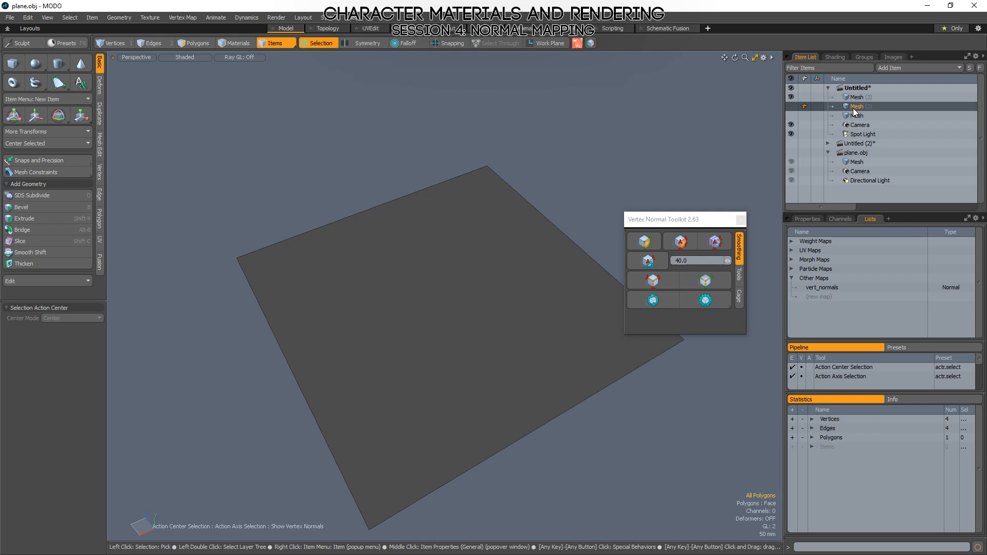
{"action": "left_click", "coordinate": [792, 97]}
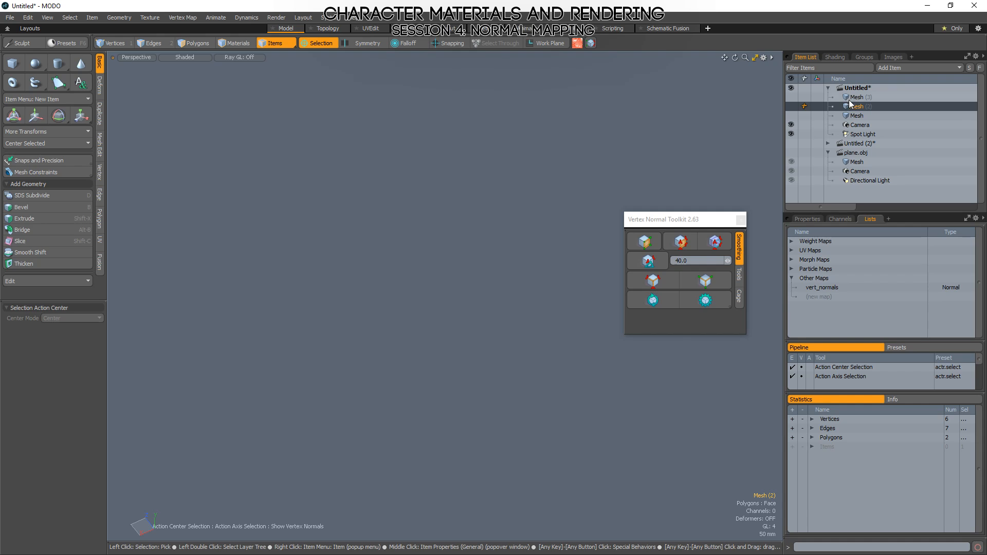
{"action": "left_click_drag", "start_coordinate": [544, 230], "coordinate": [449, 280], "text": "alt"}
{"action": "scroll", "coordinate": [449, 280], "scroll_direction": "down", "scroll_amount": 3}
{"action": "key", "text": "2"}
{"action": "left_click", "coordinate": [448, 273]}
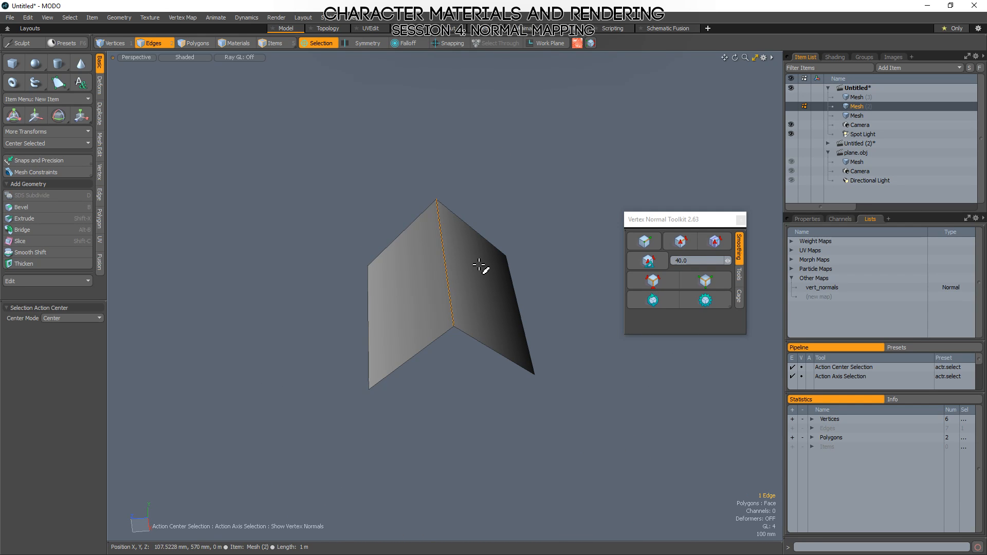
{"action": "left_click", "coordinate": [602, 186]}
Try to extend the folded plane's two outer edges into additional polygons, undoing each extension.
{"action": "left_click_drag", "start_coordinate": [530, 285], "coordinate": [275, 352], "text": "alt"}
{"action": "left_click", "coordinate": [366, 350]}
{"action": "key", "text": "z"}
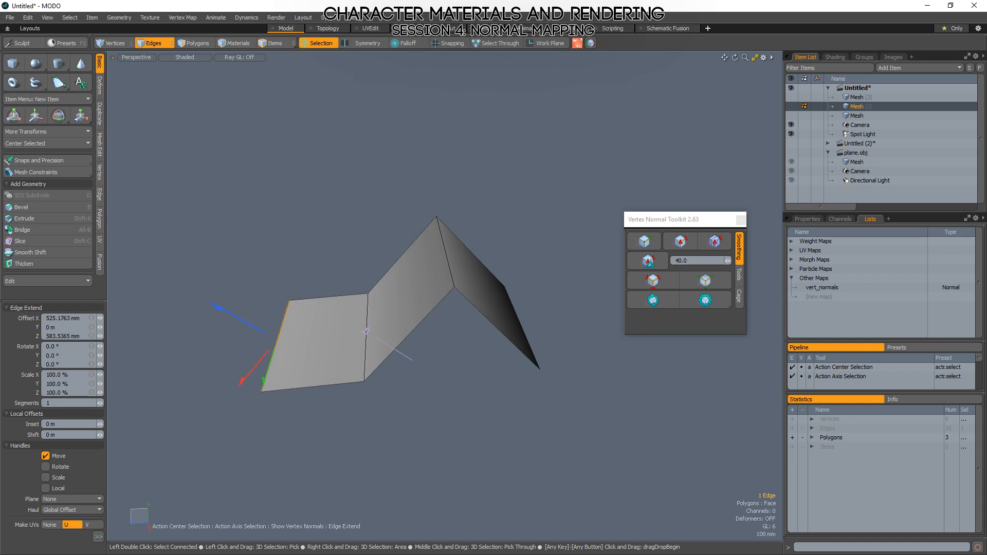
{"action": "key", "text": "ctrl+z"}
{"action": "key", "text": "space"}
{"action": "left_click", "coordinate": [518, 321]}
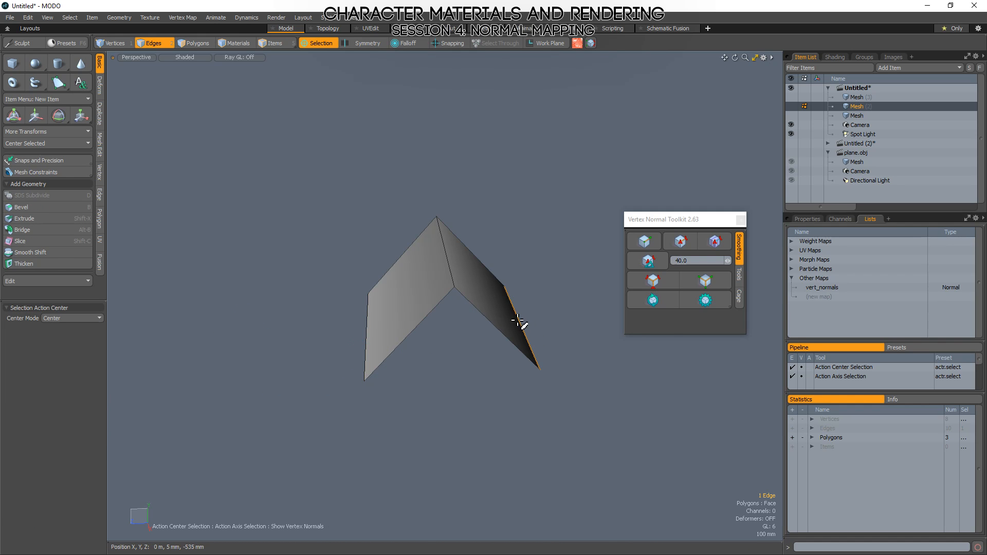
{"action": "key", "text": "z"}
{"action": "left_click_drag", "start_coordinate": [526, 333], "coordinate": [561, 339]}
{"action": "key", "text": "ctrl+z"}
{"action": "key", "text": "ctrl+z"}
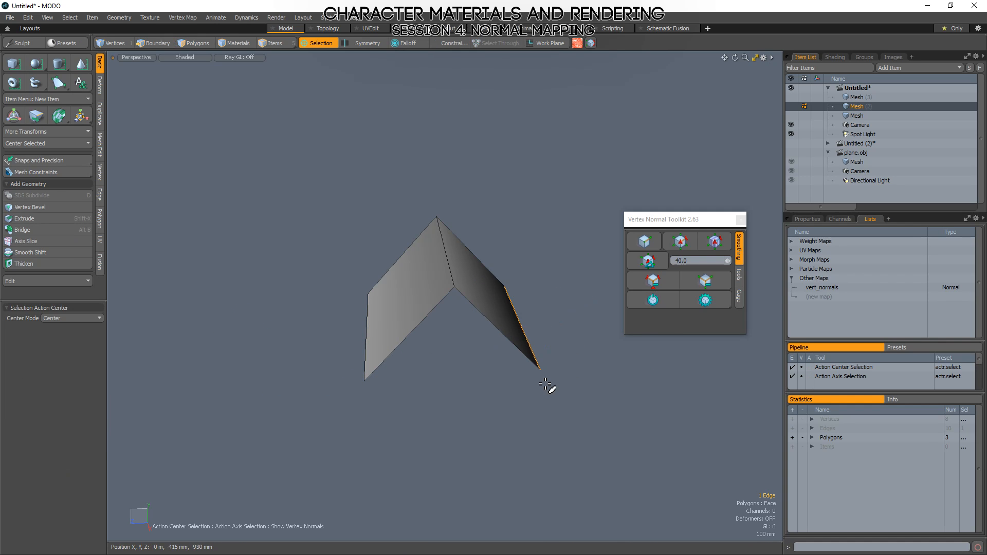
Try subdividing the whole folded plane four times into a dense, smooth arch and examine its curvature.
{"action": "key", "text": "3"}
{"action": "left_click", "coordinate": [506, 306]}
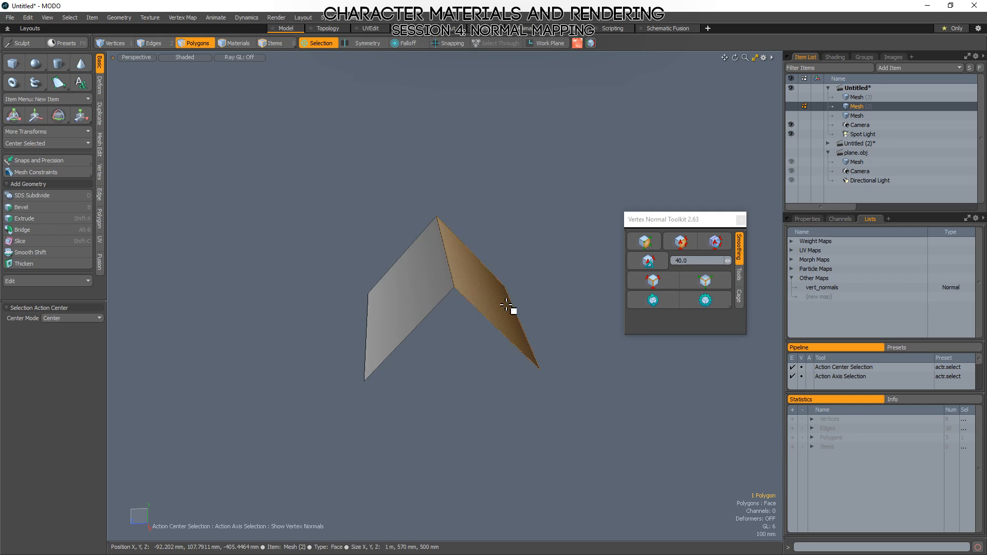
{"action": "left_click", "coordinate": [538, 226]}
{"action": "key", "text": "d"}
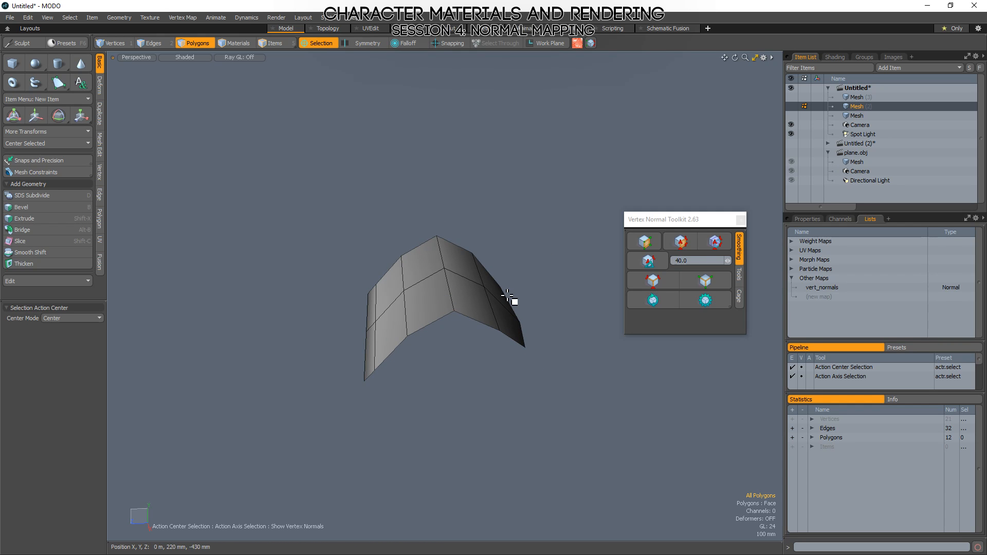
{"action": "key", "text": "d"}
{"action": "key", "text": "d"}
{"action": "key", "text": "d"}
{"action": "left_click_drag", "start_coordinate": [502, 307], "coordinate": [322, 326], "text": "alt"}
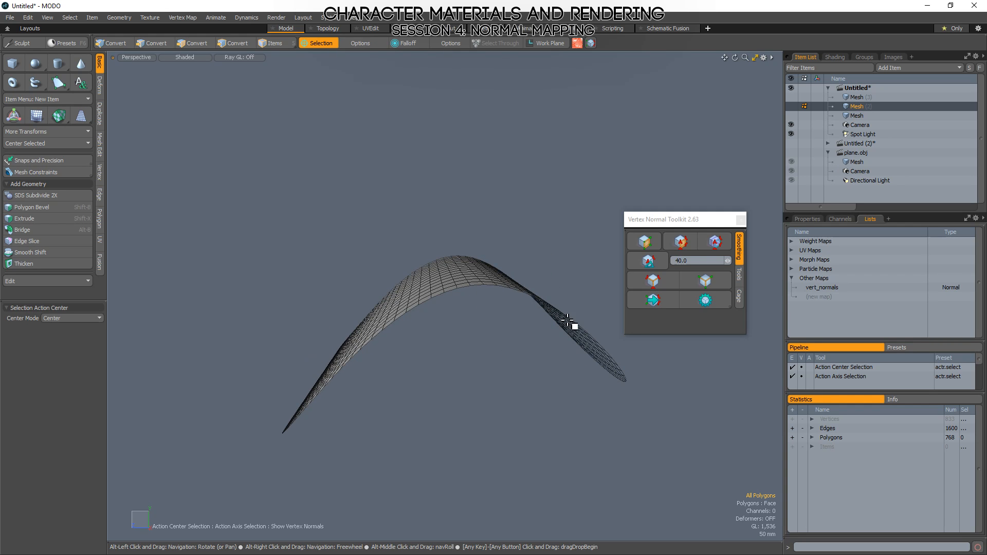
{"action": "left_click_drag", "start_coordinate": [568, 321], "coordinate": [516, 404], "text": "alt"}
Undo the subdivisions of the folded plane and view its two original faces.
{"action": "key", "text": "ctrl+z"}
{"action": "key", "text": "ctrl+z"}
{"action": "key", "text": "ctrl+z"}
{"action": "key", "text": "ctrl+z"}
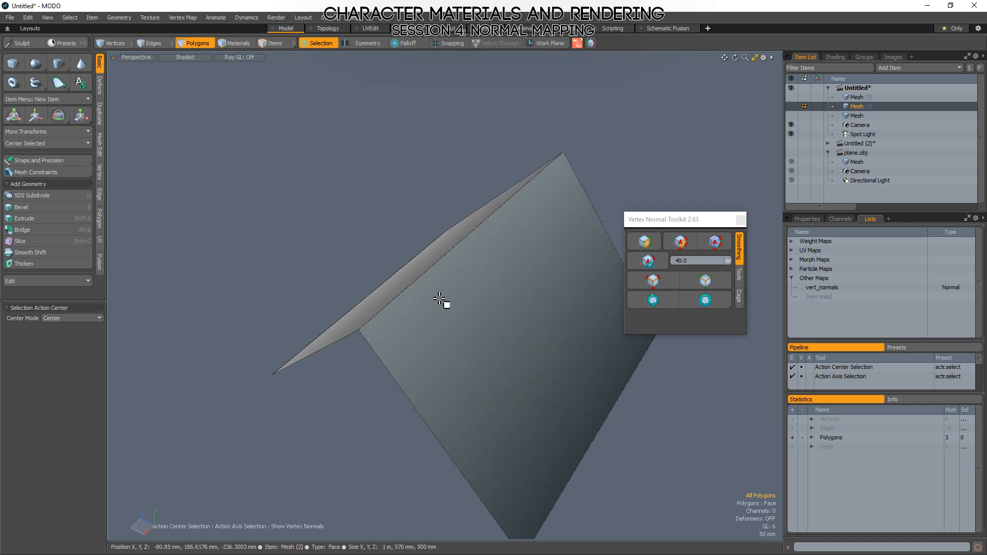
{"action": "left_click_drag", "start_coordinate": [439, 301], "coordinate": [365, 452], "text": "alt"}
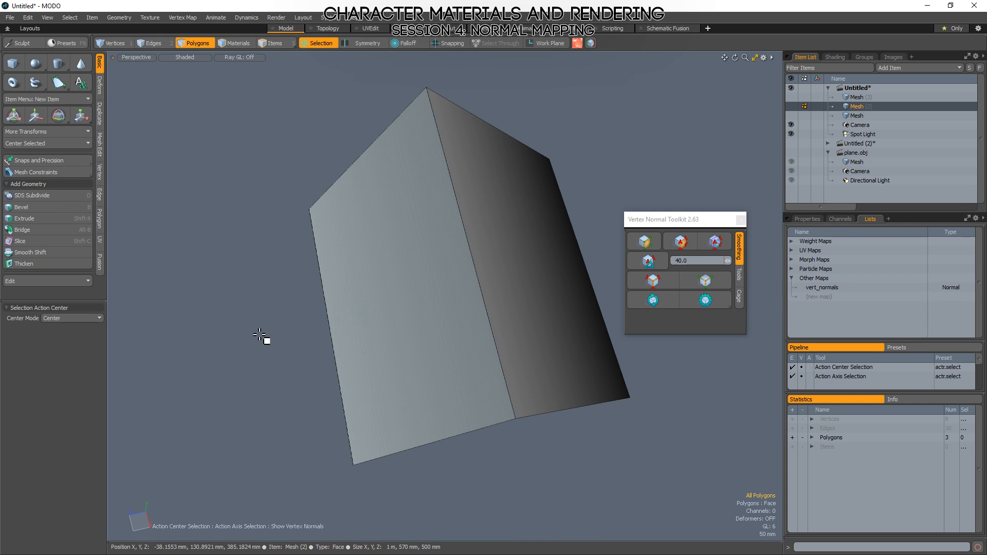
Switch to Photoshop and invert the gradient in the red channel of Untitled-1.
{"action": "left_click_drag", "start_coordinate": [629, 351], "coordinate": [628, 351], "text": "alt"}
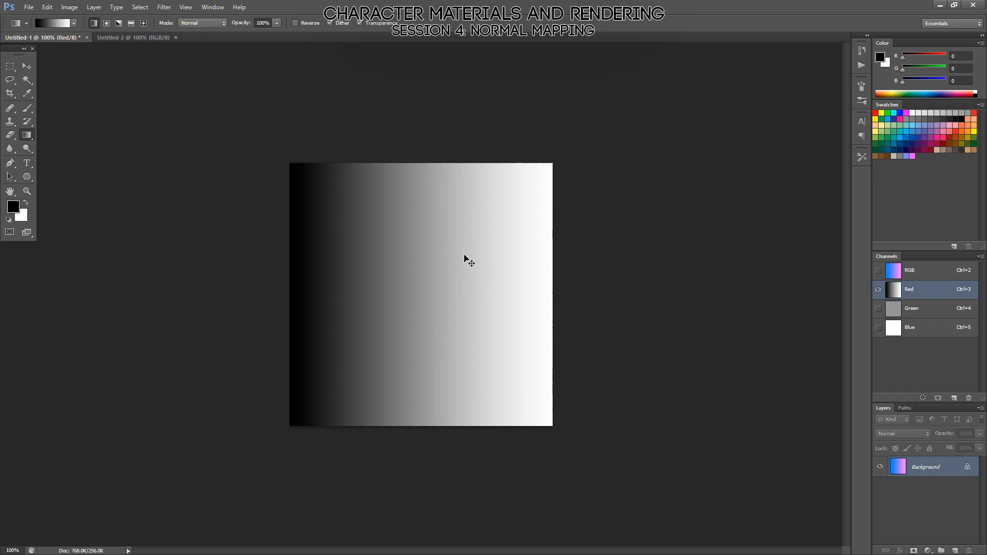
{"action": "key", "text": "ctrl+i"}
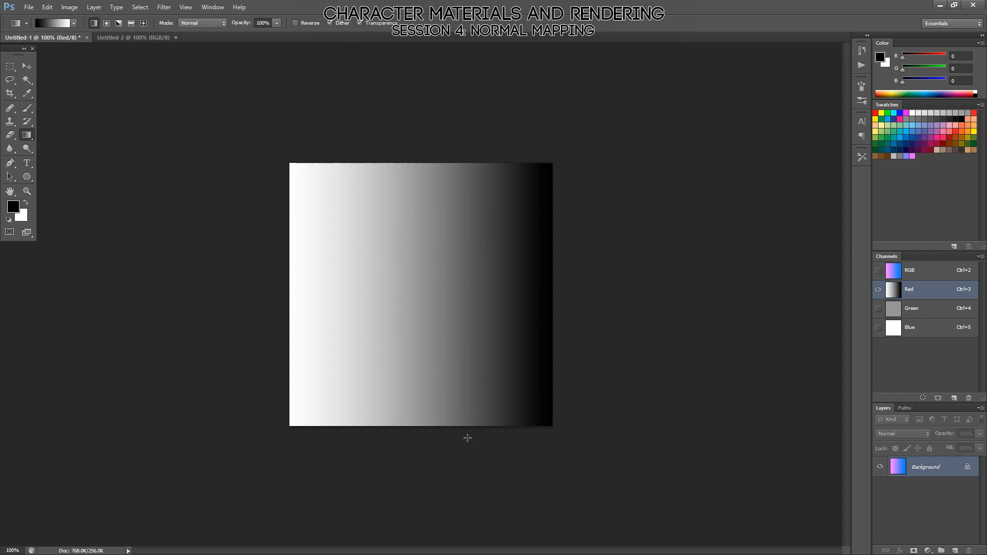
{"action": "key", "text": "alt"}
Save the gradient image as the Photoshop file example_01 in the examples folder's example2_normals subfolder.
{"action": "key", "text": "ctrl+shift+s"}
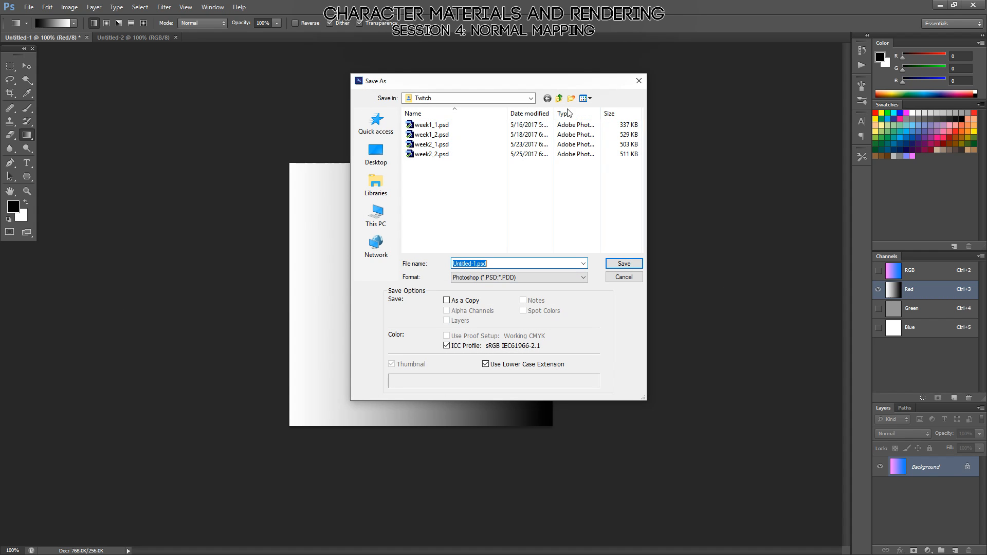
{"action": "left_click", "coordinate": [559, 98]}
{"action": "left_click", "coordinate": [559, 98]}
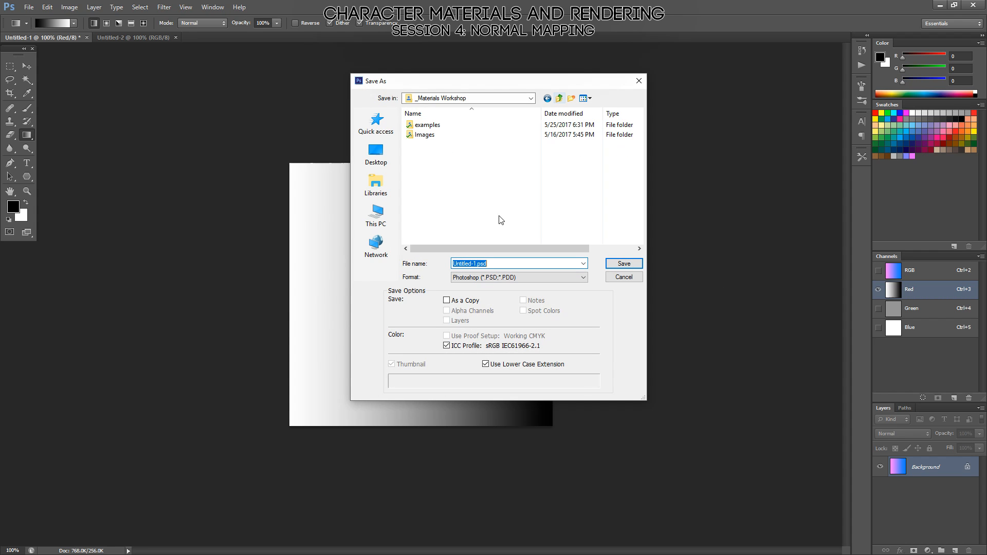
{"action": "double_click", "coordinate": [427, 126]}
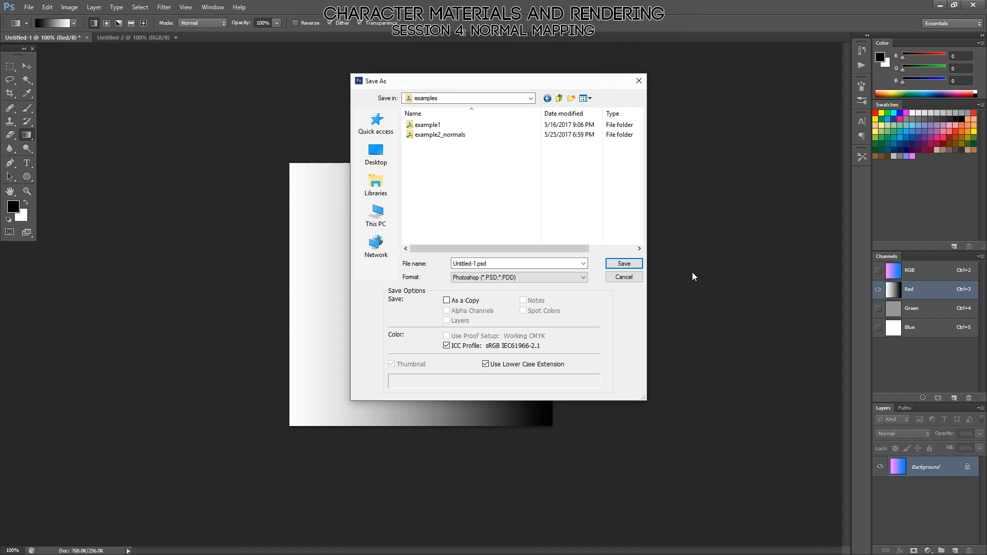
{"action": "double_click", "coordinate": [468, 135]}
{"action": "double_click", "coordinate": [498, 264]}
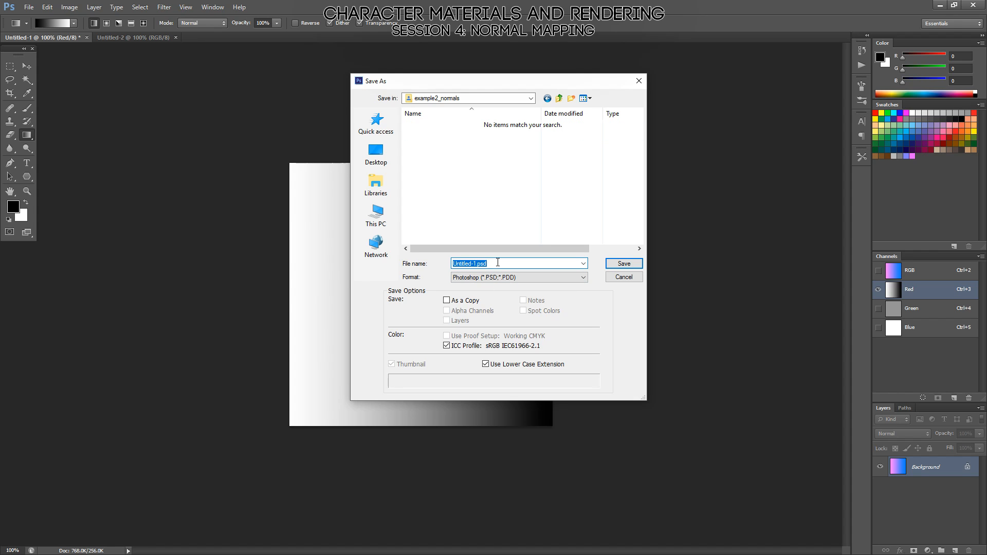
{"action": "type", "text": "example_01"}
{"action": "key", "text": "Return"}
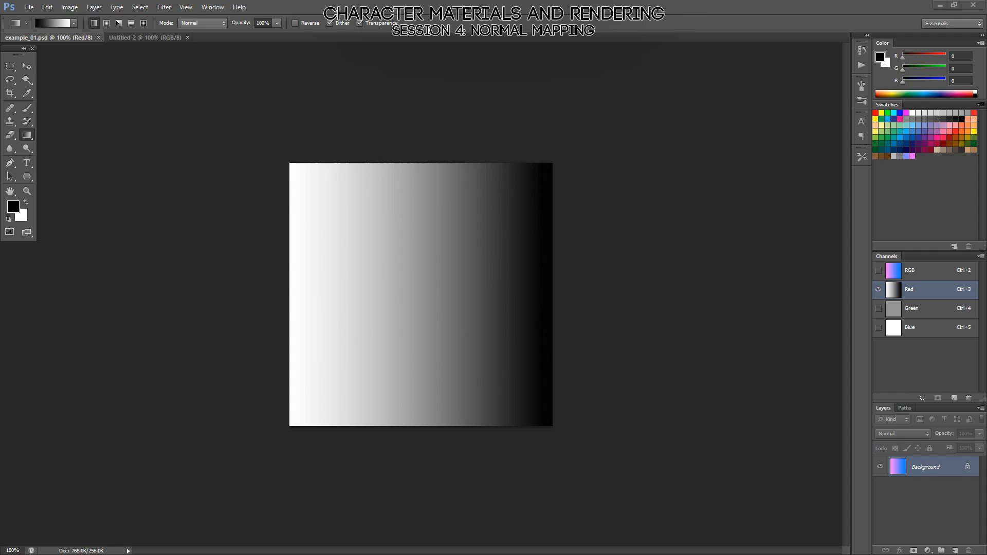
Switch to Marmoset Toolbag and load example_01.psd as the Default material's normal map.
{"action": "key", "text": "alt+Tab"}
{"action": "left_click_drag", "start_coordinate": [572, 461], "coordinate": [532, 340]}
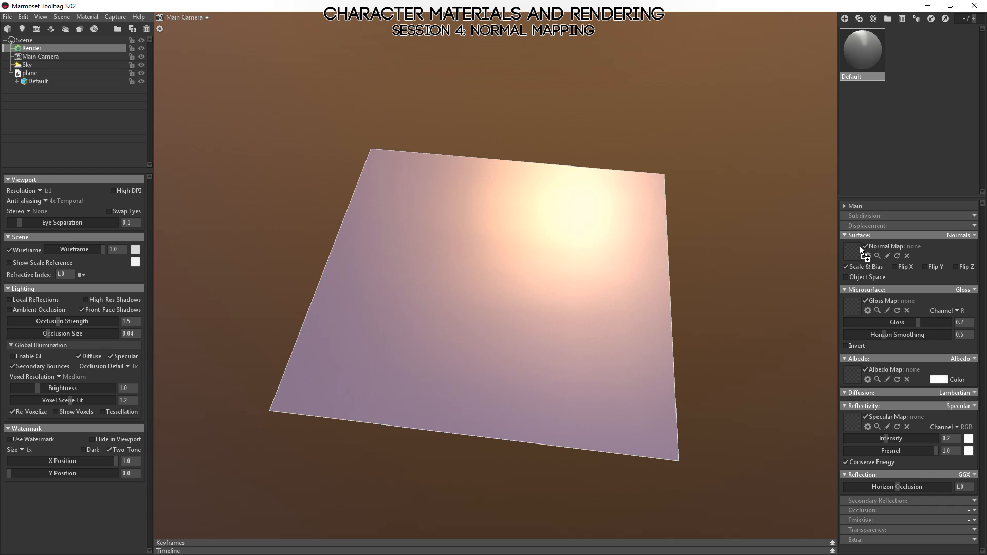
{"action": "left_click_drag", "start_coordinate": [853, 252], "coordinate": [853, 252]}
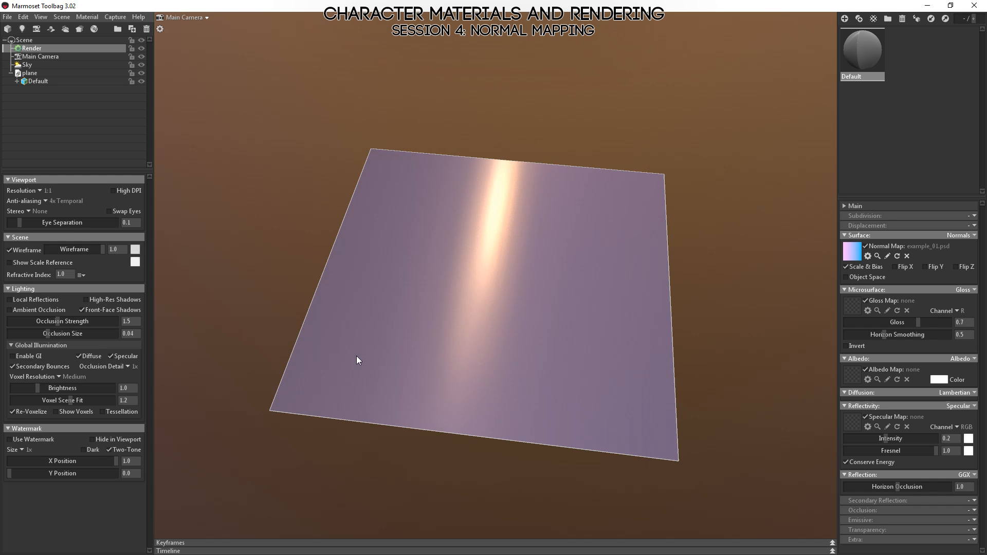
{"action": "left_click_drag", "start_coordinate": [358, 360], "coordinate": [355, 308]}
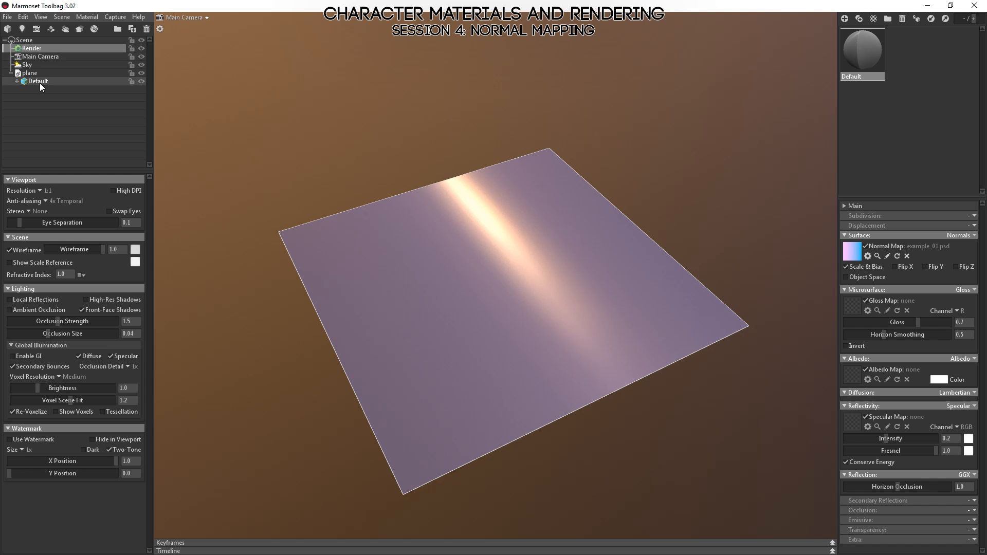
Add a sky light at the bright lamp in the sky's environment image.
{"action": "left_click", "coordinate": [27, 64]}
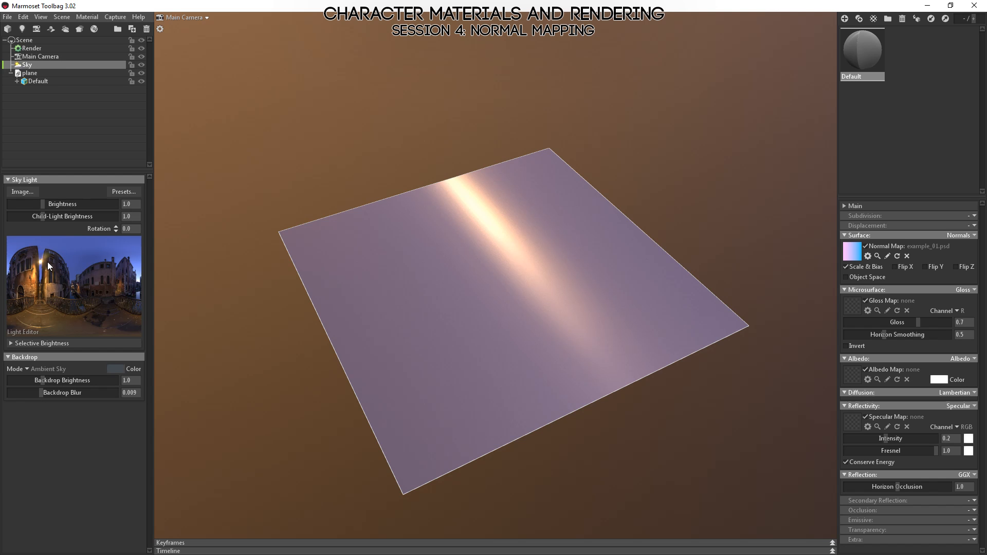
{"action": "left_click", "coordinate": [41, 261]}
{"action": "left_click_drag", "start_coordinate": [378, 284], "coordinate": [700, 353]}
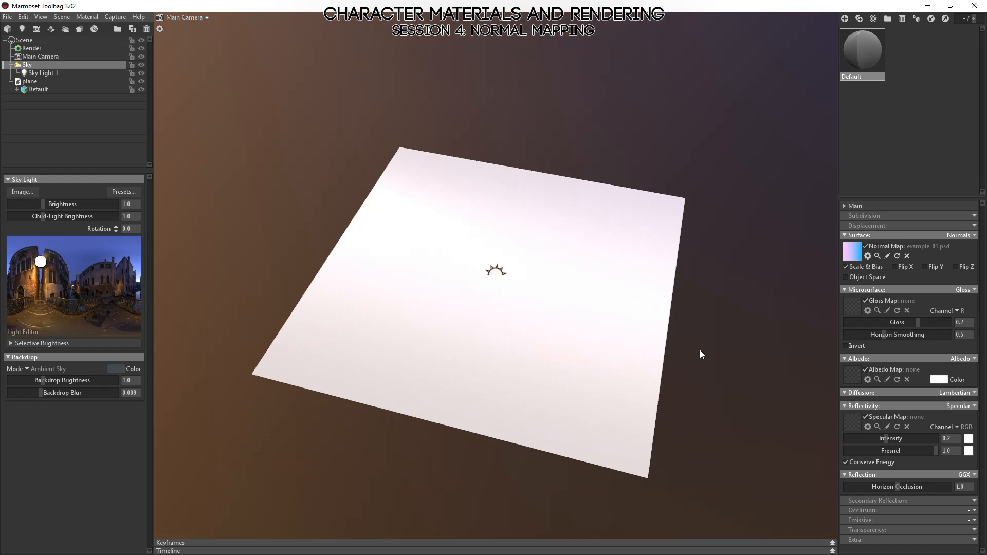
{"action": "scroll", "coordinate": [672, 408], "scroll_direction": "down", "scroll_amount": 7}
{"action": "left_click_drag", "start_coordinate": [514, 283], "coordinate": [505, 279]}
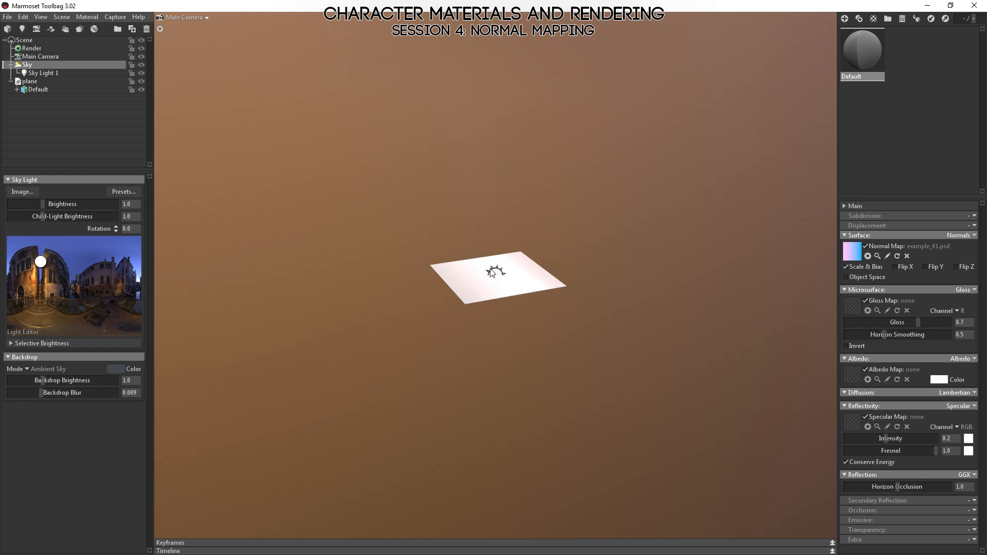
Select the new sky light above the plane and set its brightness to 0.688.
{"action": "left_click", "coordinate": [495, 275]}
{"action": "left_click_drag", "start_coordinate": [491, 337], "coordinate": [201, 27]}
{"action": "left_click_drag", "start_coordinate": [524, 232], "coordinate": [368, 227]}
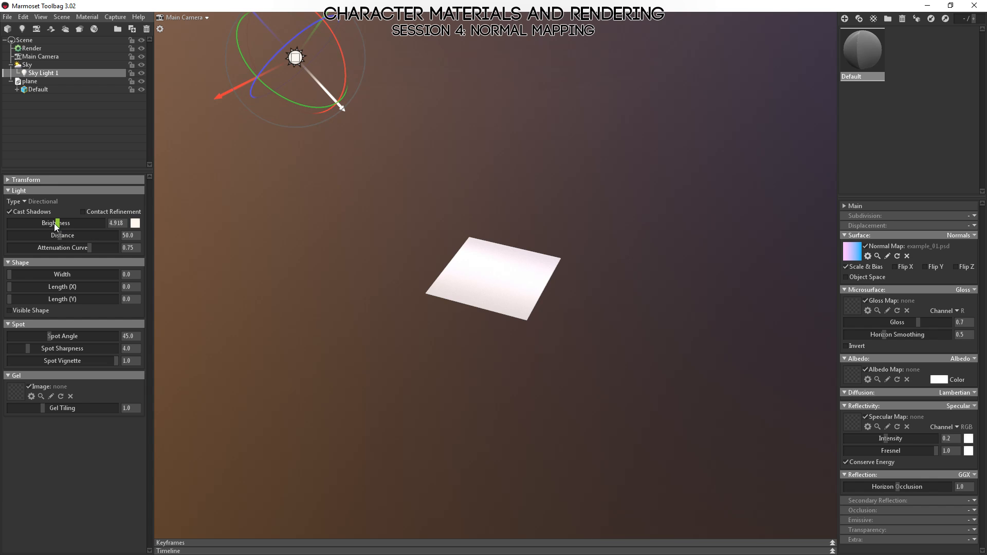
{"action": "left_click_drag", "start_coordinate": [54, 223], "coordinate": [41, 223]}
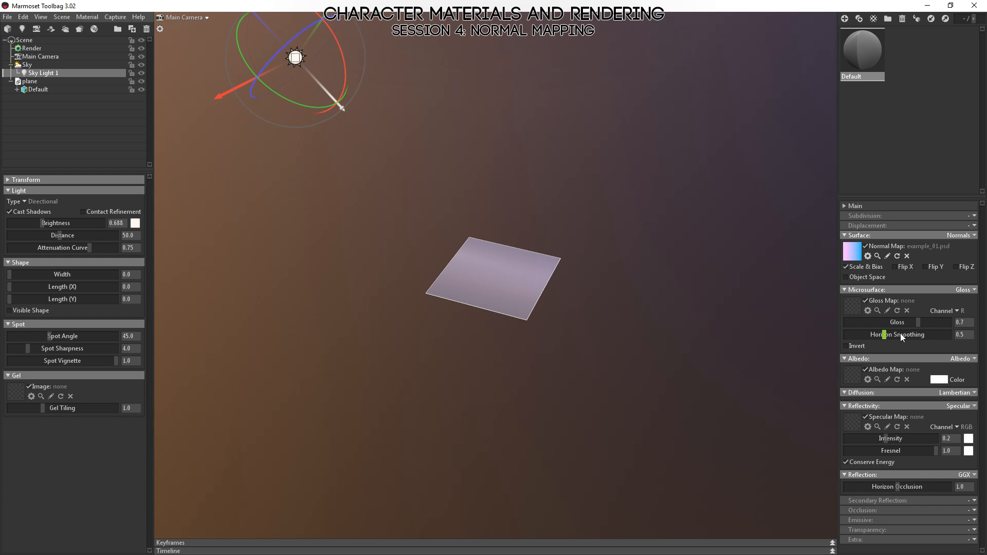
Examine the shading of the gradient-mapped plane under the dimmed light from several angles.
{"action": "left_click", "coordinate": [502, 282]}
{"action": "left_click_drag", "start_coordinate": [598, 329], "coordinate": [606, 350]}
{"action": "scroll", "coordinate": [631, 368], "scroll_direction": "up", "scroll_amount": 5}
{"action": "left_click", "coordinate": [631, 368]}
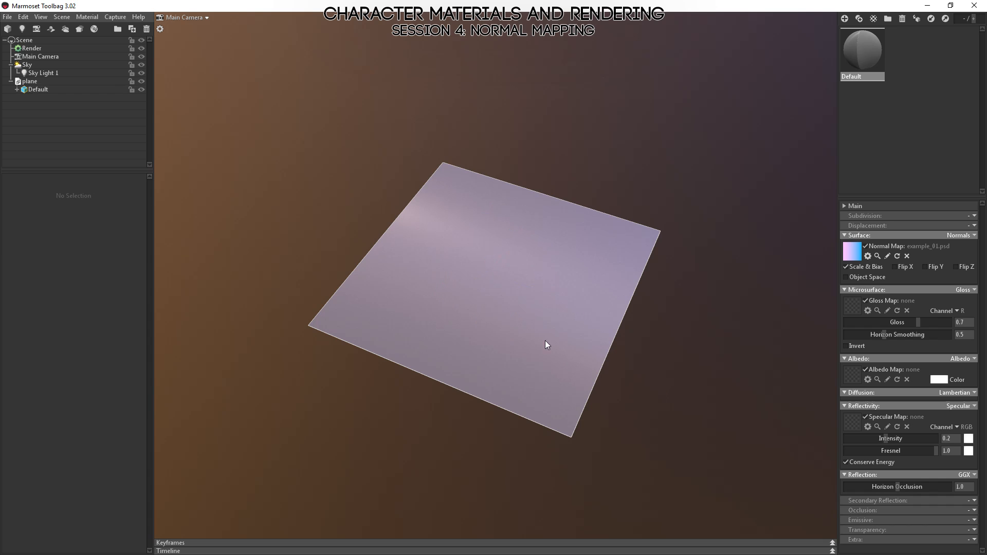
{"action": "left_click", "coordinate": [545, 340]}
{"action": "left_click_drag", "start_coordinate": [520, 312], "coordinate": [376, 292]}
{"action": "mouse_move", "coordinate": [799, 406]}
{"action": "left_mouse_down"}
{"action": "mouse_move", "coordinate": [792, 374]}
{"action": "mouse_move", "coordinate": [728, 361]}
{"action": "mouse_move", "coordinate": [809, 370]}
{"action": "mouse_move", "coordinate": [807, 435]}
{"action": "mouse_move", "coordinate": [825, 374]}
{"action": "mouse_move", "coordinate": [736, 412]}
{"action": "mouse_move", "coordinate": [702, 414]}
{"action": "mouse_move", "coordinate": [616, 372]}
{"action": "mouse_move", "coordinate": [641, 464]}
{"action": "mouse_move", "coordinate": [642, 419]}
{"action": "mouse_move", "coordinate": [769, 443]}
{"action": "mouse_move", "coordinate": [770, 466]}
{"action": "left_mouse_up"}
Switch to Photoshop and undo the red channel's inversion and gradient.
{"action": "key", "text": "alt+Tab"}
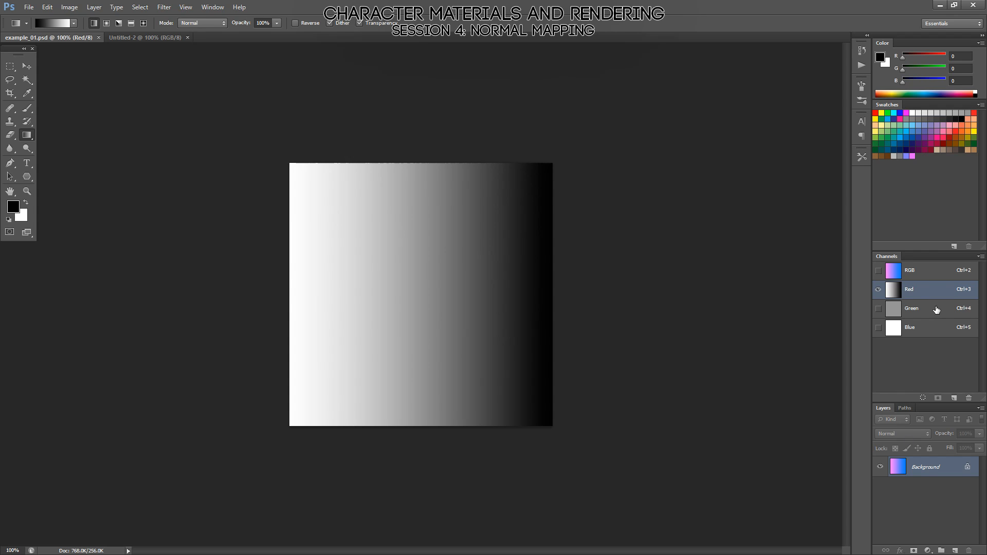
{"action": "key", "text": "ctrl+alt+z"}
{"action": "key", "text": "ctrl+alt+z"}
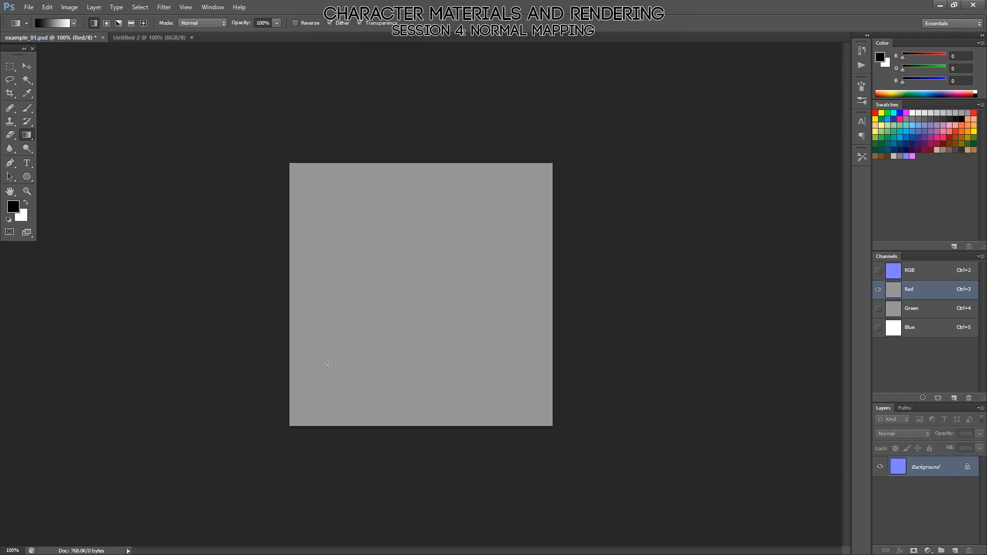
Brush a black dab at the right edge and a white dab at the left edge of the red channel.
{"action": "key", "text": "b"}
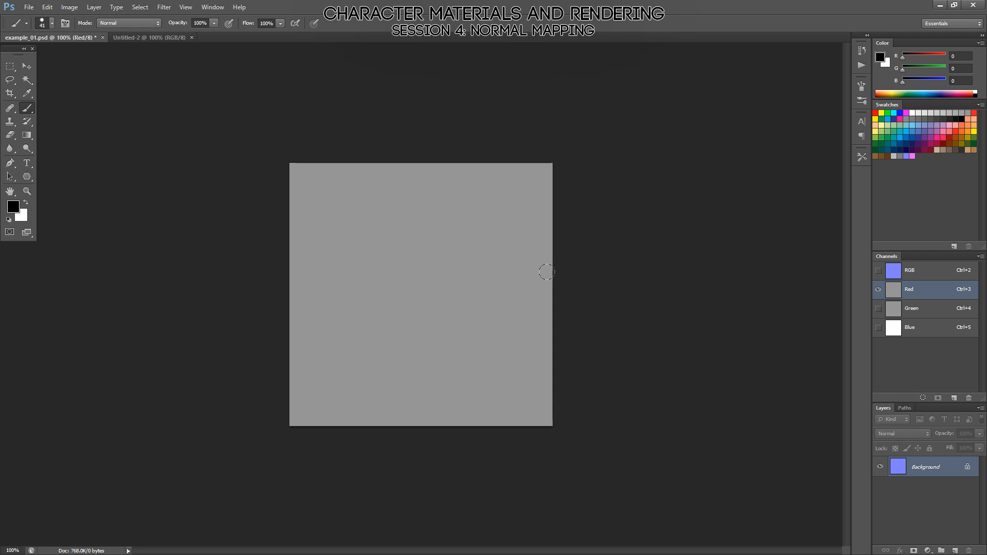
{"action": "left_click_drag", "start_coordinate": [544, 289], "coordinate": [544, 304]}
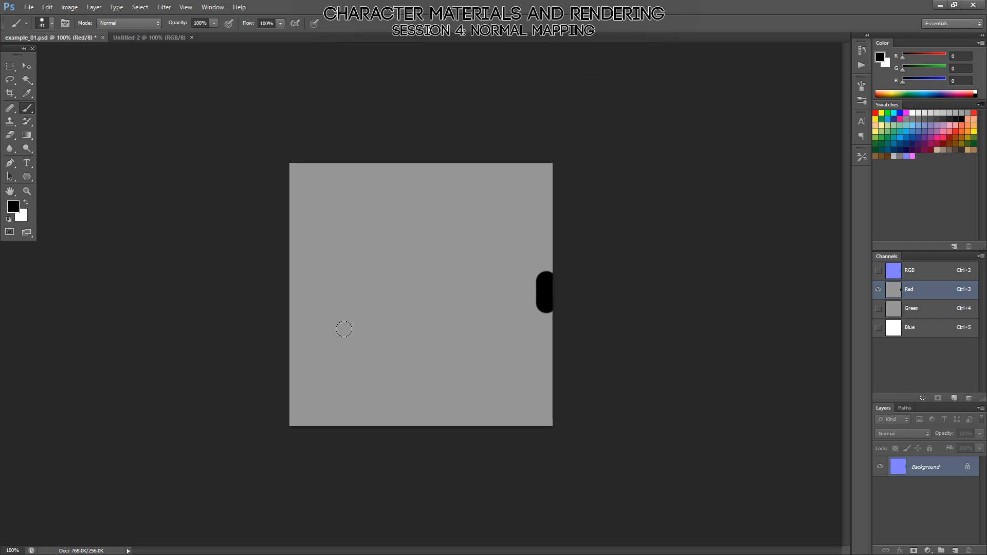
{"action": "key", "text": "x"}
{"action": "left_click_drag", "start_coordinate": [291, 281], "coordinate": [292, 298]}
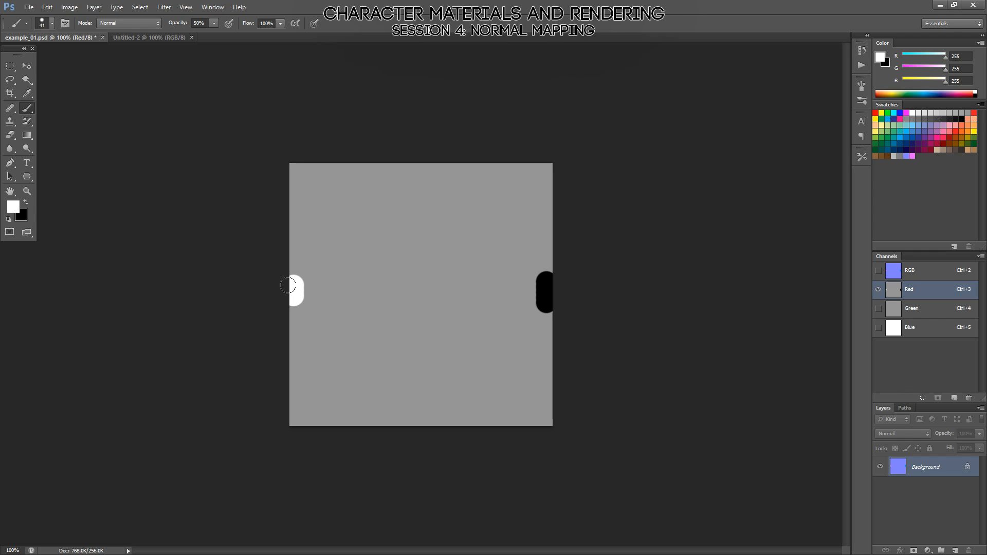
At 50% opacity, brush two white dabs in the left half and two black dabs in the right half of the red channel.
{"action": "mouse_move", "coordinate": [325, 283]}
{"action": "left_mouse_down"}
{"action": "mouse_move", "coordinate": [327, 300]}
{"action": "mouse_move", "coordinate": [385, 281]}
{"action": "left_mouse_up"}
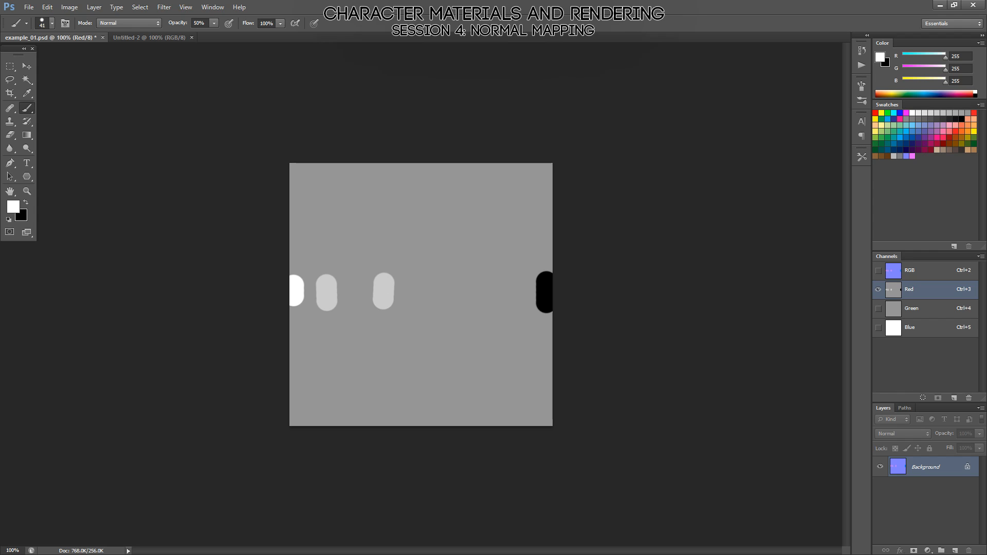
{"action": "key", "text": "x"}
{"action": "mouse_move", "coordinate": [493, 288]}
{"action": "left_mouse_down"}
{"action": "mouse_move", "coordinate": [497, 299]}
{"action": "mouse_move", "coordinate": [455, 300]}
{"action": "left_mouse_up"}
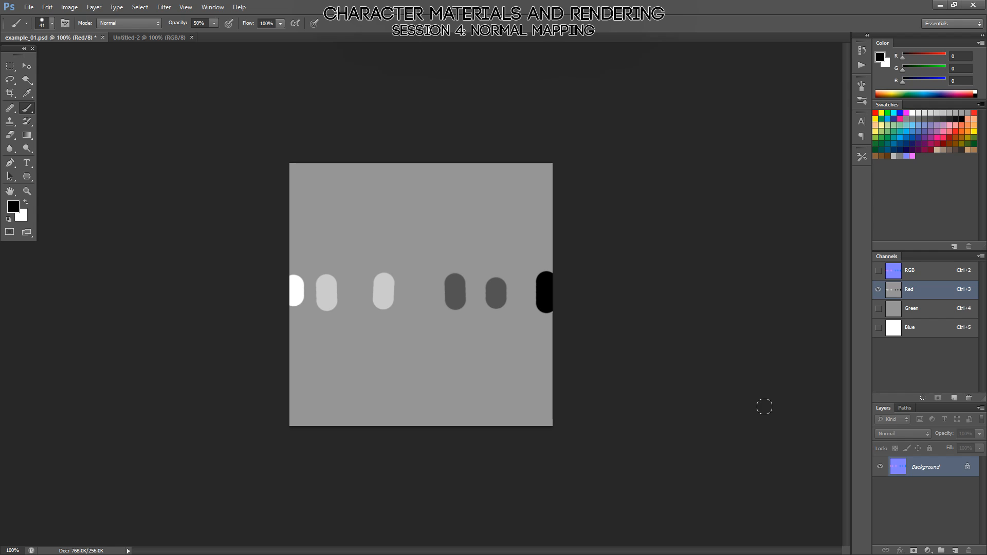
Show the RGB composite of the painted normal map and save example_01.psd.
{"action": "left_click", "coordinate": [905, 277]}
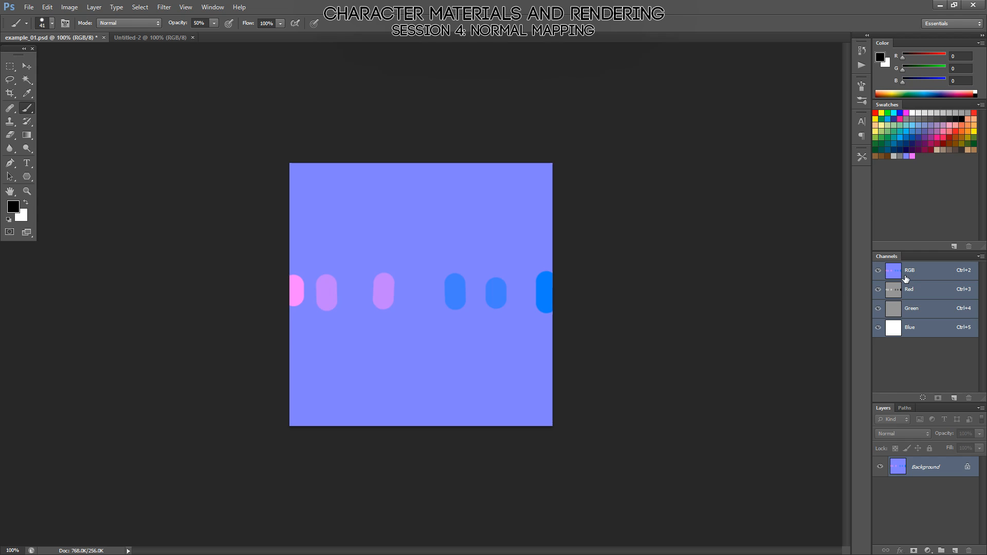
{"action": "key", "text": "ctrl+s"}
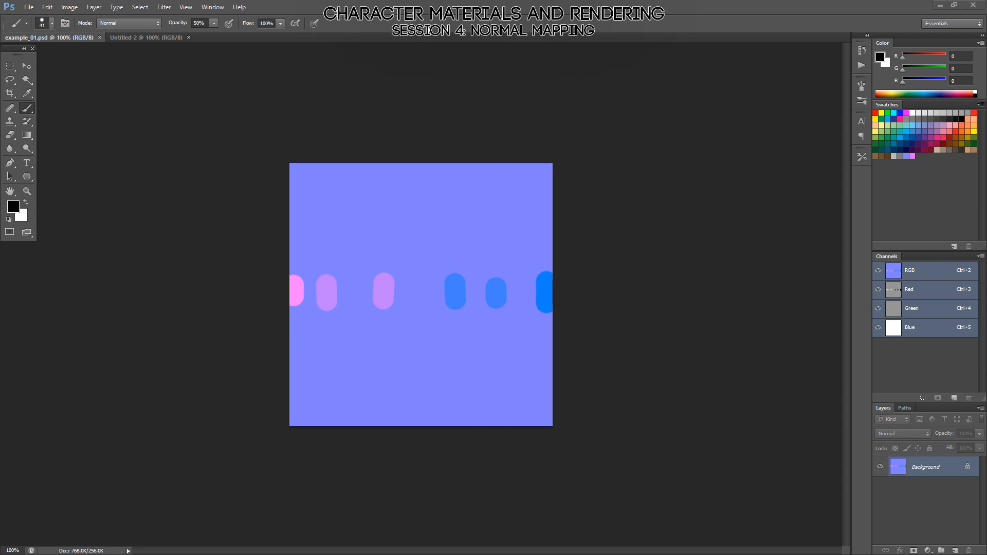
Switch to Marmoset Toolbag and examine how the painted dabs shade on the plane from several angles.
{"action": "key", "text": "alt+Tab"}
{"action": "left_click_drag", "start_coordinate": [740, 553], "coordinate": [504, 317]}
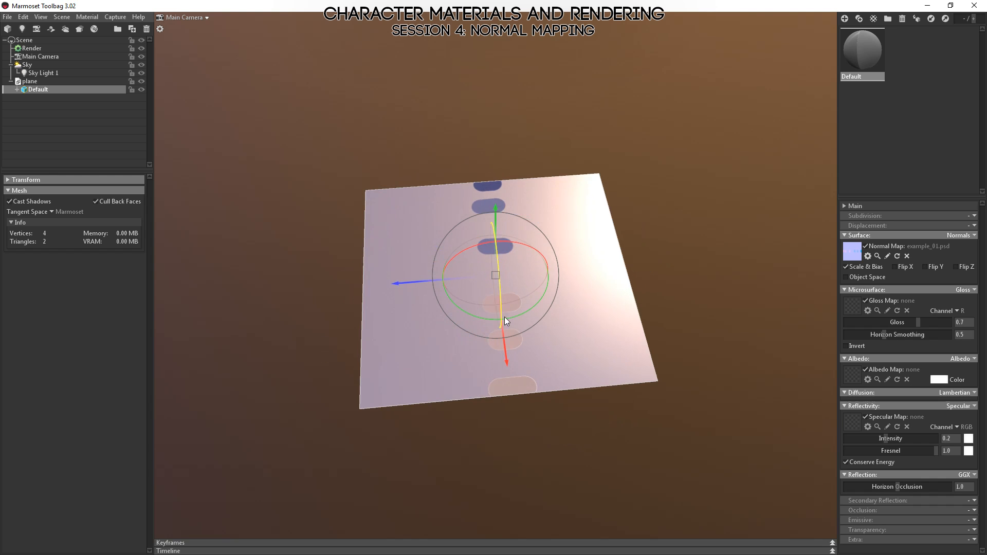
{"action": "left_click", "coordinate": [589, 506]}
{"action": "left_click_drag", "start_coordinate": [588, 505], "coordinate": [476, 428]}
{"action": "left_click_drag", "start_coordinate": [470, 356], "coordinate": [571, 379]}
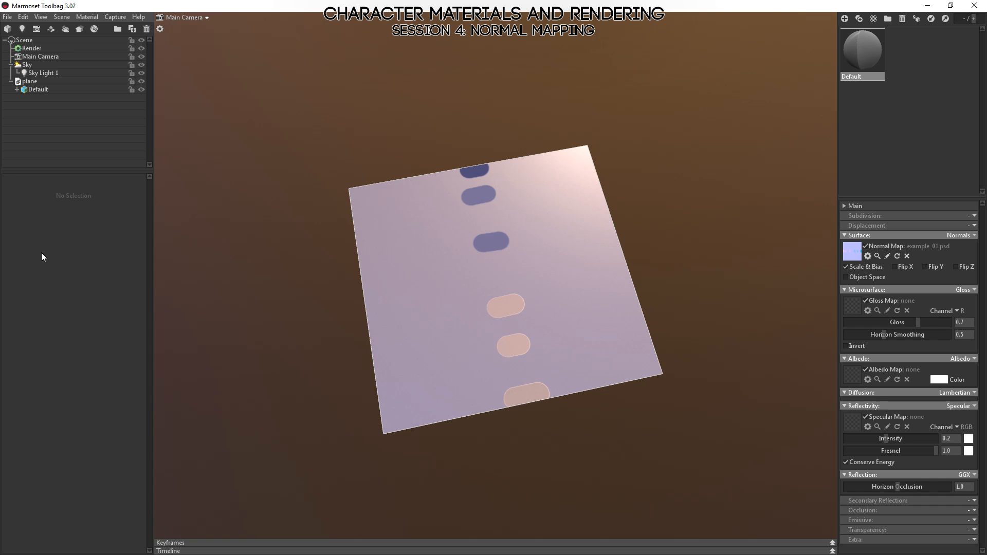
Switch to MODO, make the grid plane Mesh the active item and select its vert_normals map.
{"action": "key", "text": "alt+Tab"}
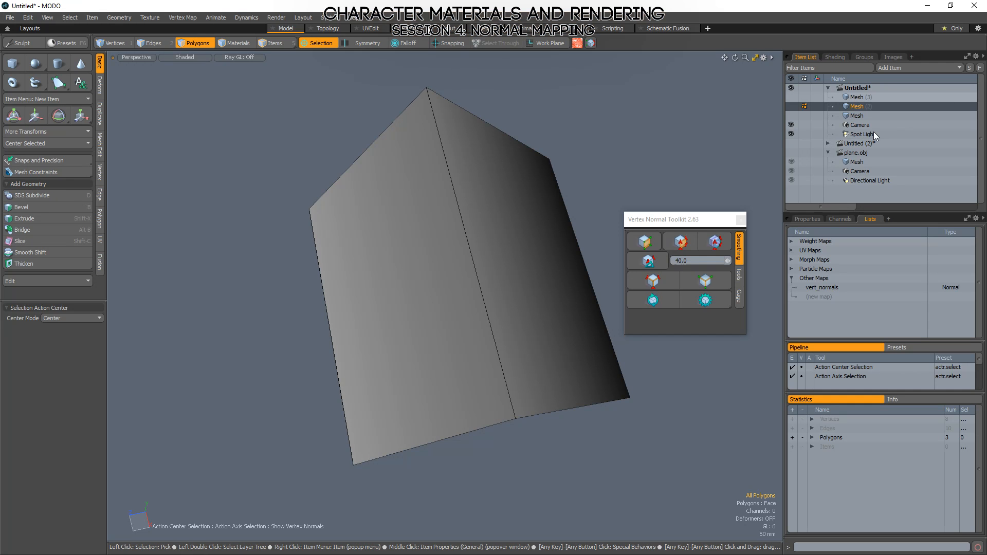
{"action": "left_click", "coordinate": [857, 116]}
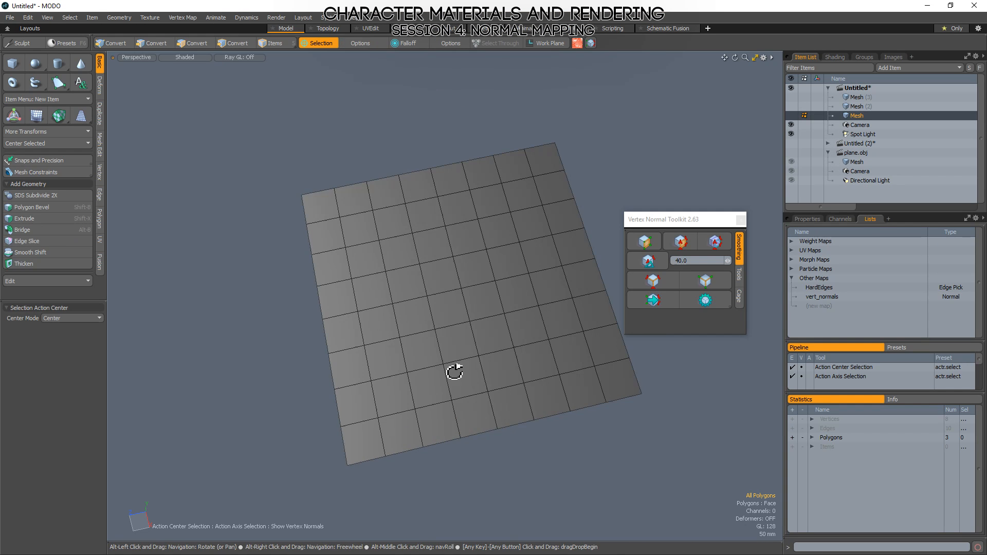
{"action": "left_click_drag", "start_coordinate": [455, 371], "coordinate": [472, 332], "text": "alt"}
{"action": "key", "text": "2"}
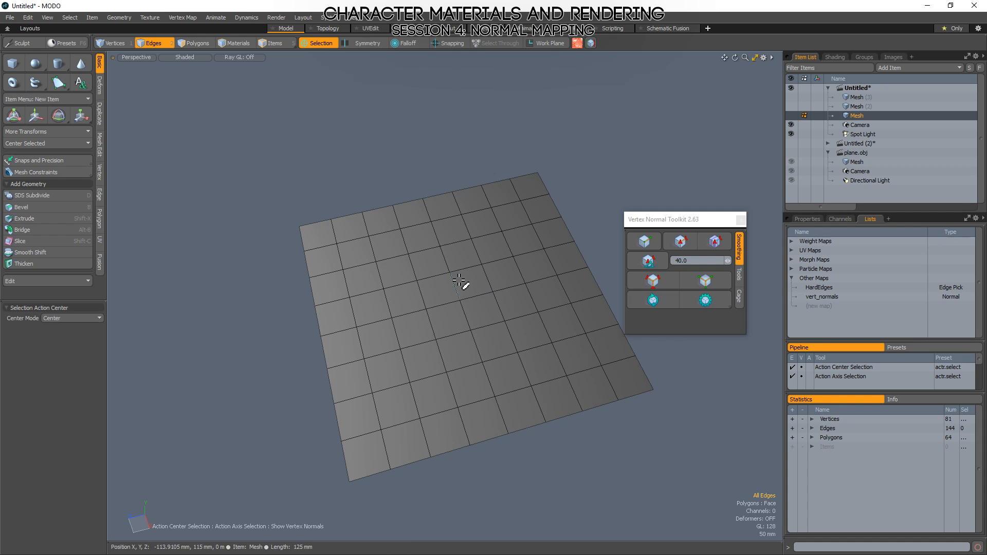
{"action": "left_click", "coordinate": [854, 296]}
{"action": "mouse_move", "coordinate": [584, 396]}
{"action": "left_mouse_down", "text": "alt"}
{"action": "mouse_move", "coordinate": [479, 331]}
{"action": "mouse_move", "coordinate": [578, 318]}
{"action": "left_mouse_up", "text": "alt"}
{"action": "left_click_drag", "start_coordinate": [466, 320], "coordinate": [496, 305], "text": "alt+shift"}
Select a single interior vertex of the grid plane and rotate its normal slightly sideways.
{"action": "key", "text": "1"}
{"action": "right_click_drag", "start_coordinate": [499, 330], "coordinate": [514, 350]}
{"action": "key", "text": "e"}
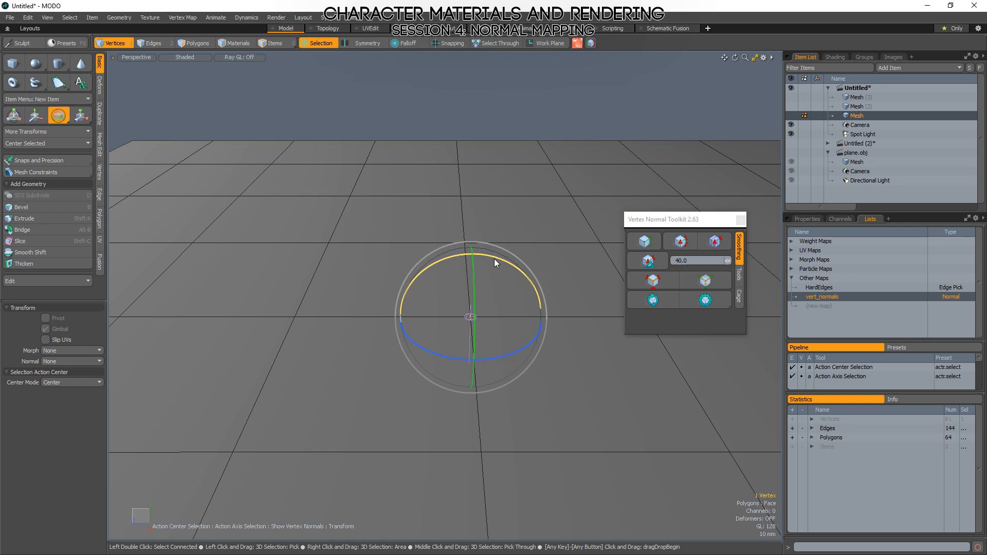
{"action": "left_click_drag", "start_coordinate": [495, 259], "coordinate": [479, 257]}
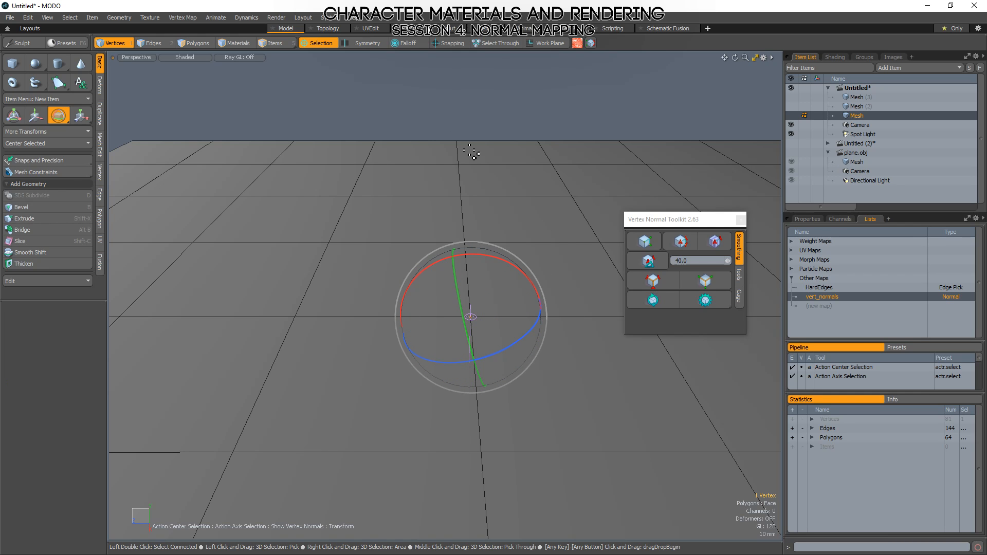
{"action": "key", "text": "space"}
Compare the grid plane's tilted vertex normal in MODO with the painted dabs on the Marmoset Toolbag plane.
{"action": "scroll", "coordinate": [491, 294], "scroll_direction": "down", "scroll_amount": 4}
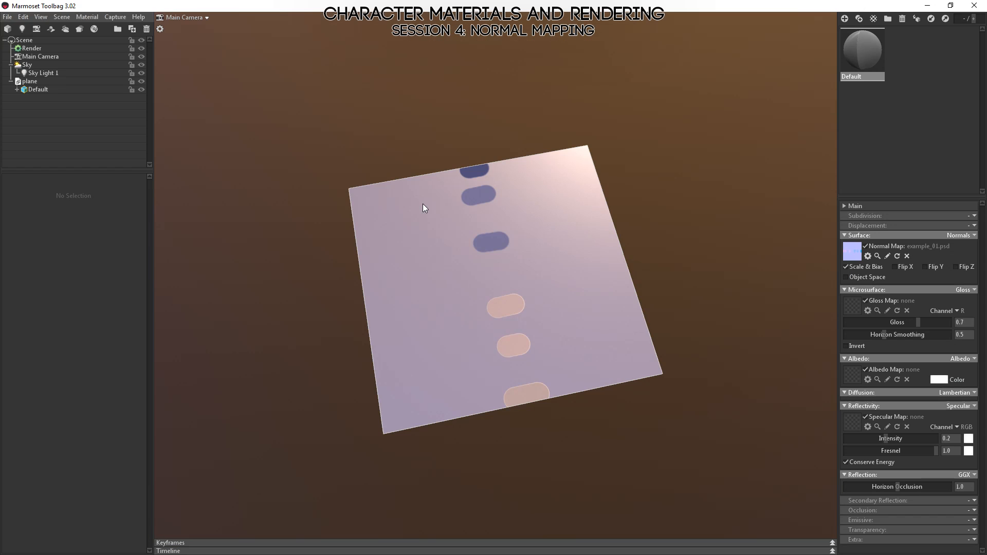
{"action": "left_click_drag", "start_coordinate": [423, 203], "coordinate": [442, 404]}
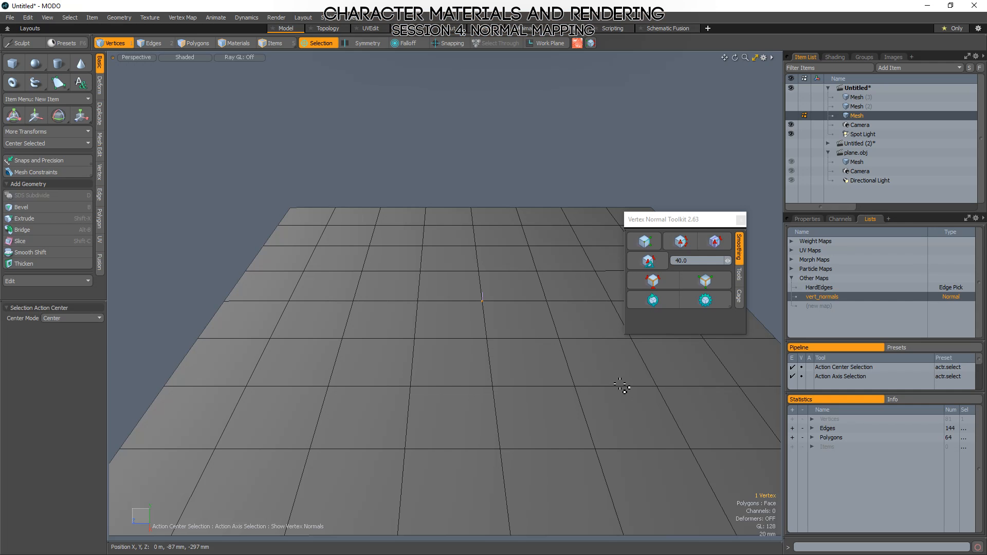
{"action": "left_click_drag", "start_coordinate": [624, 390], "coordinate": [516, 331], "text": "alt"}
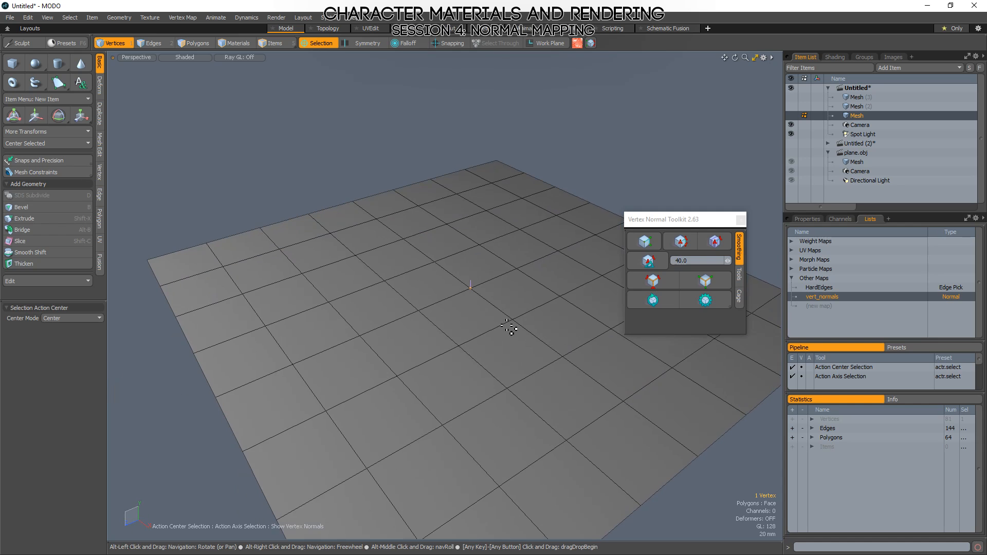
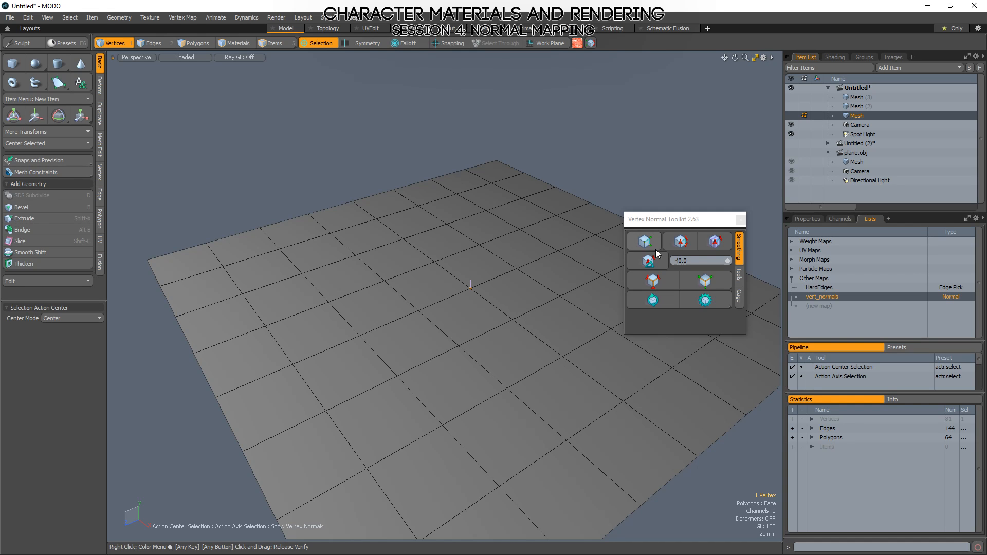
Move the Vertex Normal Toolkit window off the grid plane and examine the selected vertex's tilted normal from several angles.
{"action": "left_click_drag", "start_coordinate": [680, 220], "coordinate": [710, 80]}
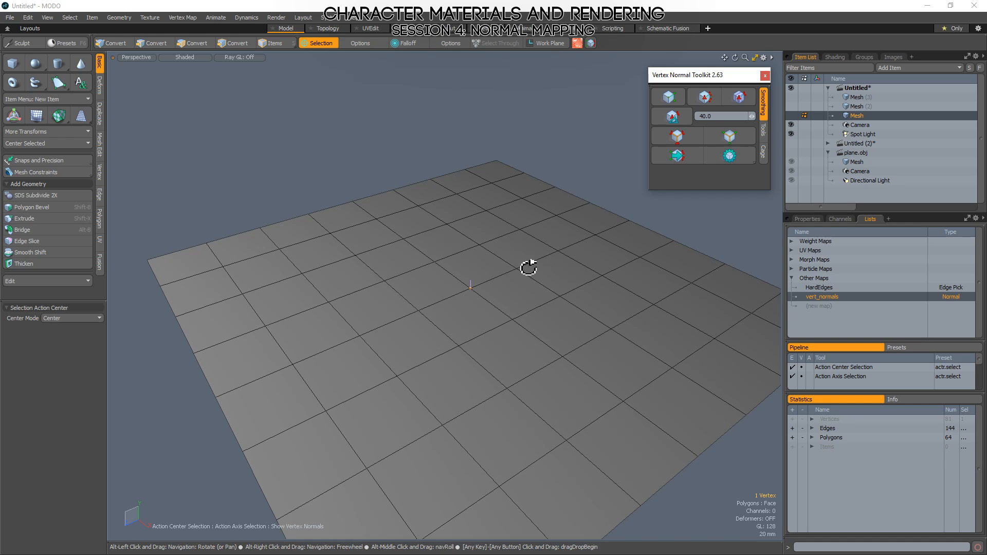
{"action": "left_click_drag", "start_coordinate": [529, 267], "coordinate": [530, 315], "text": "alt"}
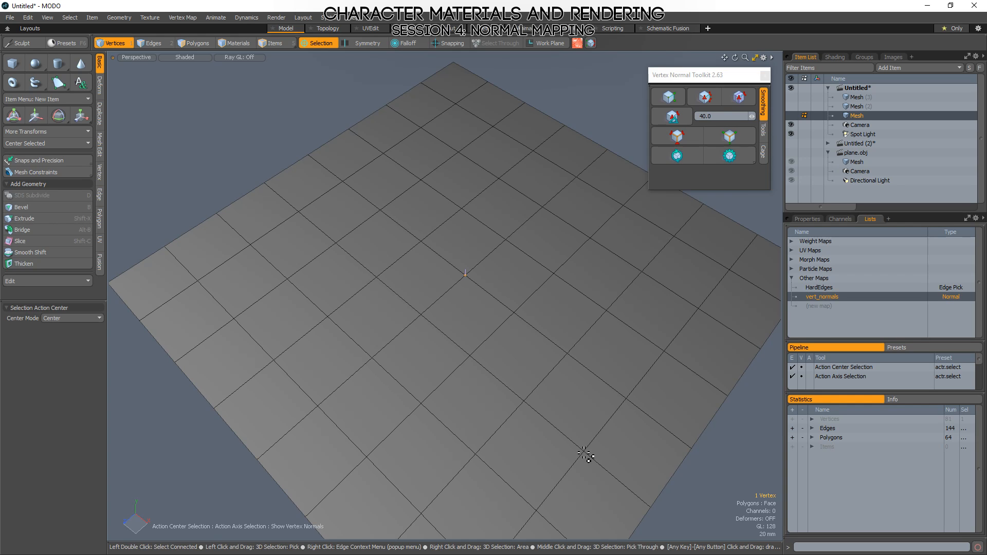
{"action": "left_click_drag", "start_coordinate": [707, 300], "coordinate": [537, 281], "text": "alt"}
{"action": "left_click_drag", "start_coordinate": [307, 353], "coordinate": [444, 341], "text": "alt"}
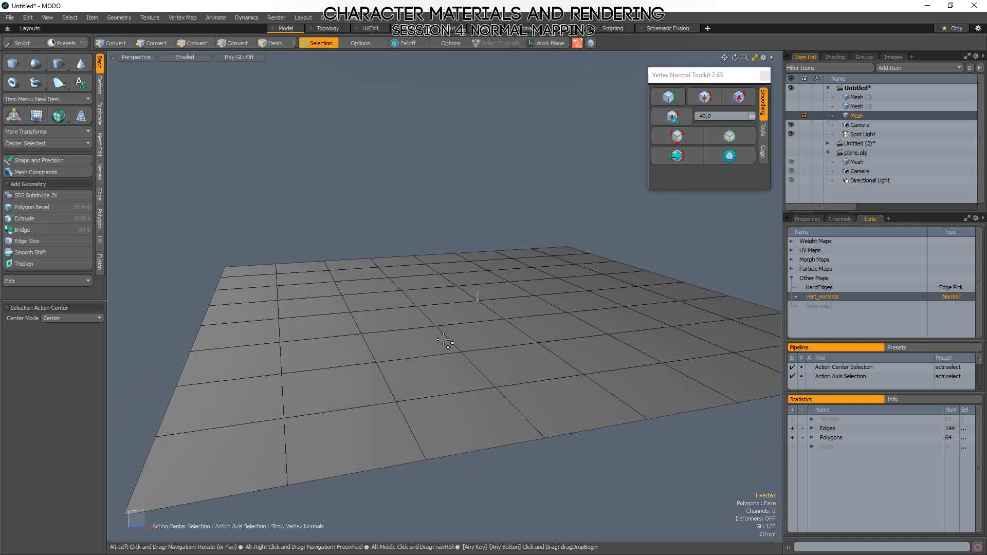
{"action": "left_click_drag", "start_coordinate": [393, 364], "coordinate": [516, 357], "text": "alt"}
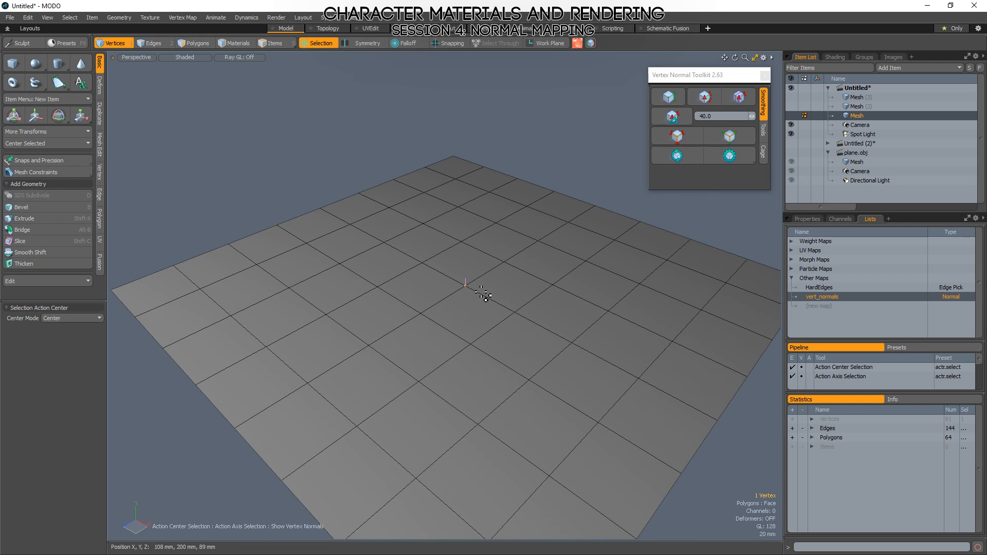
{"action": "left_click_drag", "start_coordinate": [454, 357], "coordinate": [492, 291], "text": "alt"}
Clear the vertex selection and examine the normals of all the grid plane's vertices.
{"action": "left_click", "coordinate": [529, 204]}
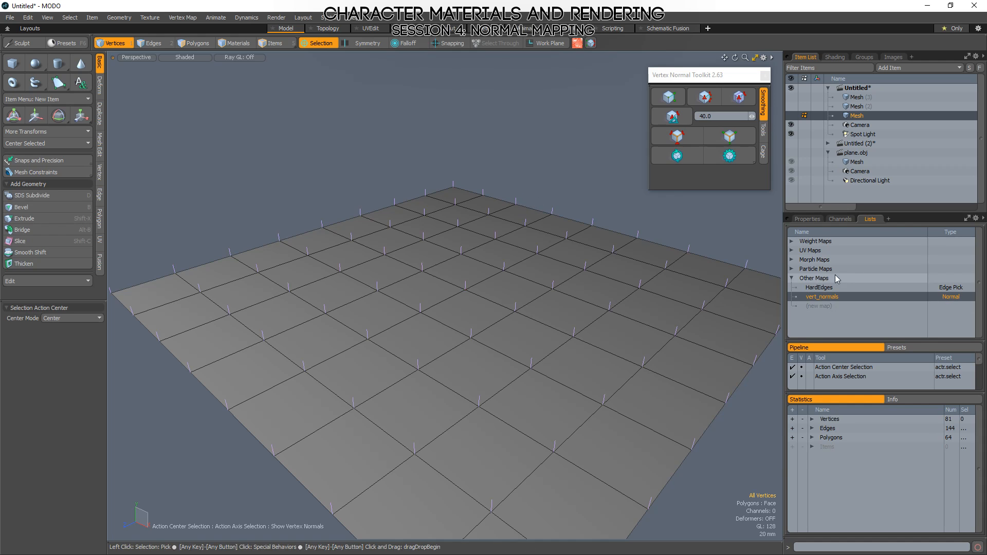
{"action": "left_click_drag", "start_coordinate": [529, 204], "coordinate": [434, 344], "text": "alt"}
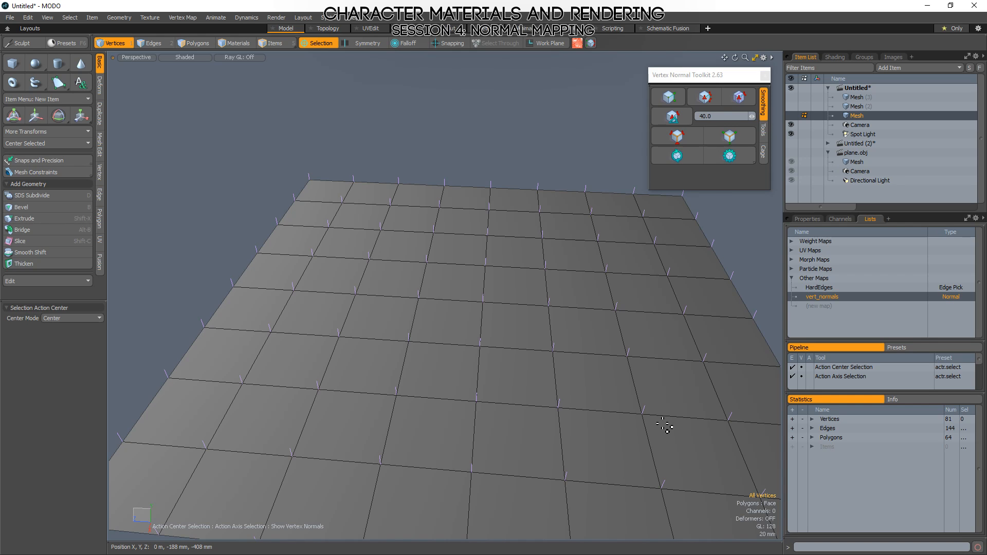
{"action": "left_click_drag", "start_coordinate": [456, 353], "coordinate": [501, 379], "text": "alt"}
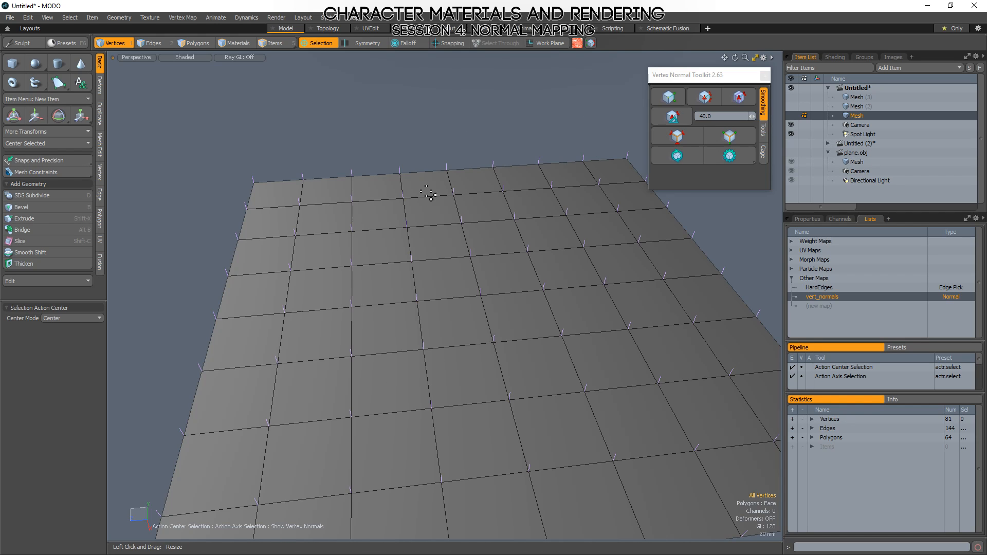
In the Untitled (2) scene, make the Low cube the active mesh, hide the High mesh and frame the cube in polygon mode.
{"action": "left_click", "coordinate": [828, 144]}
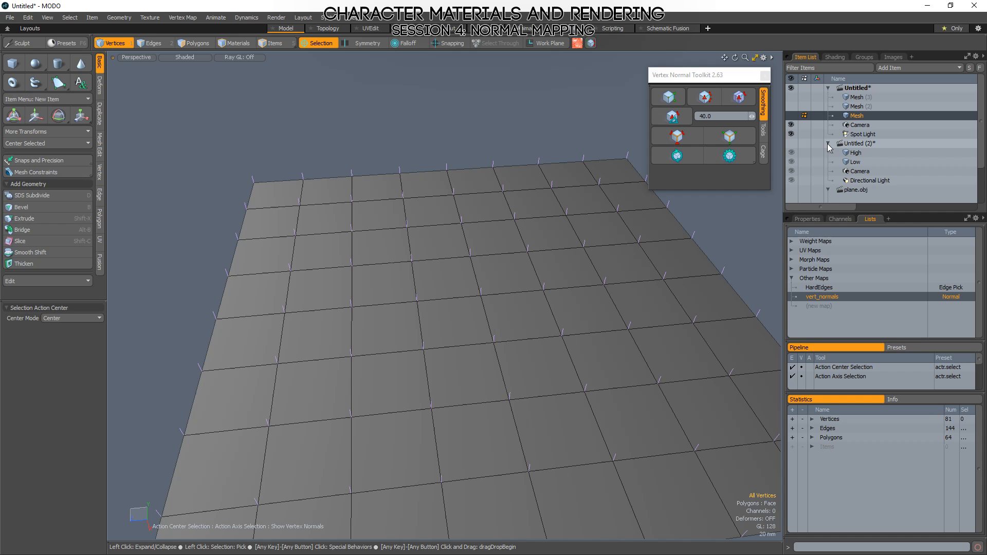
{"action": "left_click", "coordinate": [858, 162]}
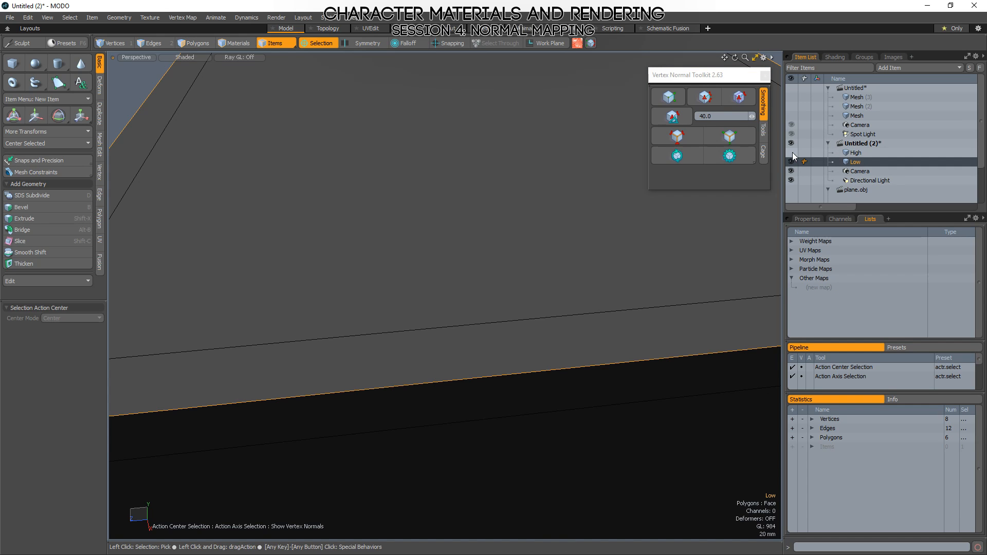
{"action": "key", "text": "3"}
{"action": "key", "text": "a"}
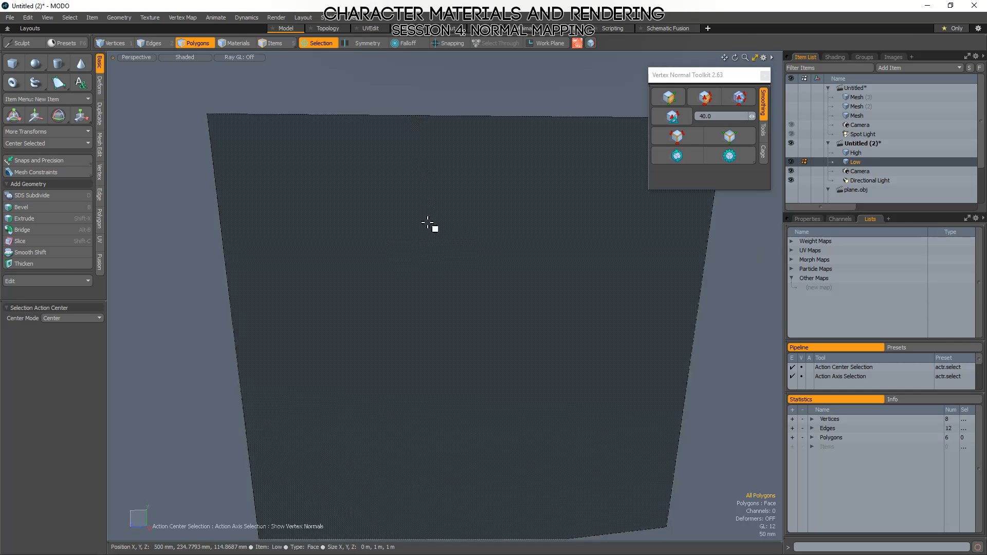
{"action": "scroll", "coordinate": [434, 229], "scroll_direction": "down", "scroll_amount": 5}
{"action": "left_click_drag", "start_coordinate": [471, 295], "coordinate": [487, 326], "text": "alt"}
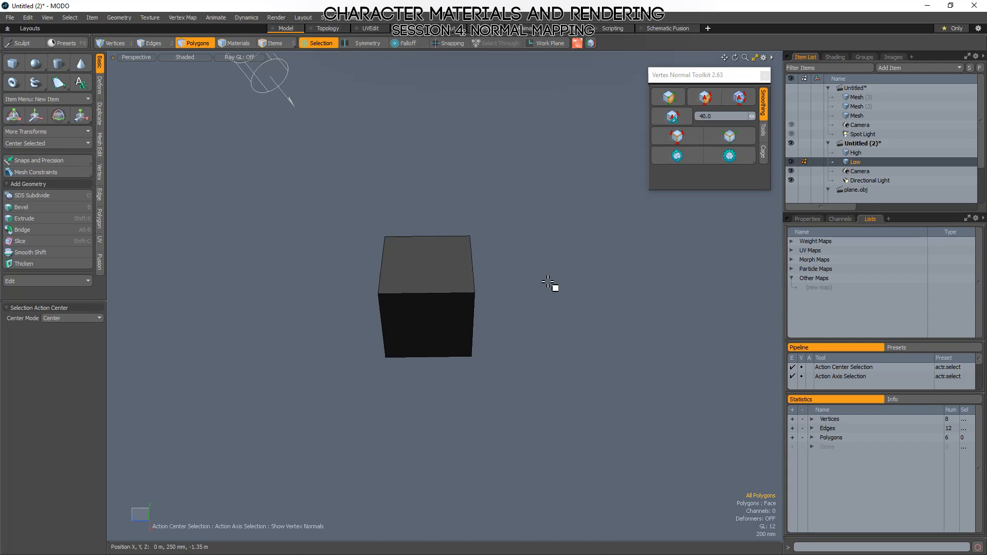
Frame the Low cube in an angled view and close the Vertex Normal Toolkit.
{"action": "key", "text": "o"}
{"action": "left_click", "coordinate": [531, 171]}
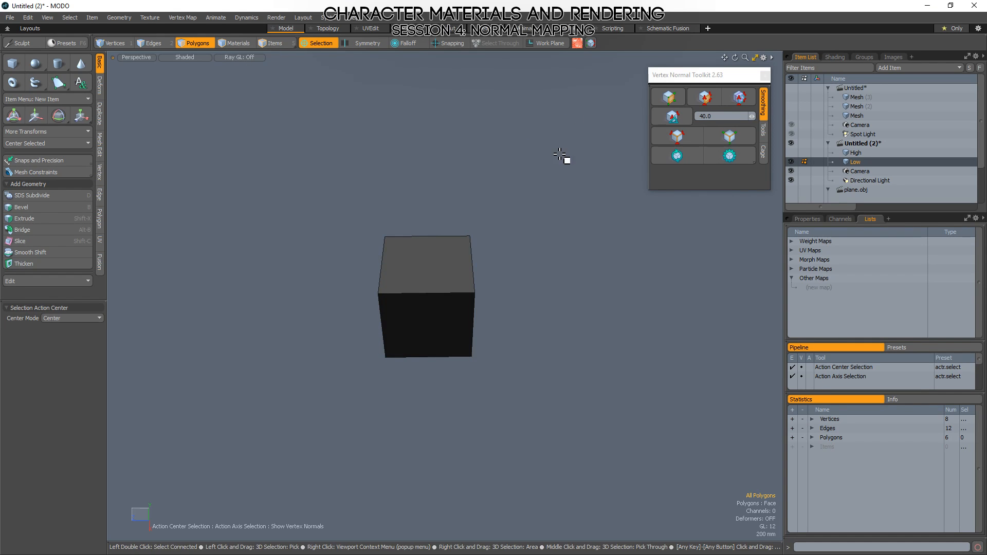
{"action": "left_click_drag", "start_coordinate": [478, 324], "coordinate": [556, 346], "text": "alt"}
{"action": "key", "text": "a"}
{"action": "scroll", "coordinate": [532, 324], "scroll_direction": "down", "scroll_amount": 5}
{"action": "left_click_drag", "start_coordinate": [591, 280], "coordinate": [626, 254], "text": "alt"}
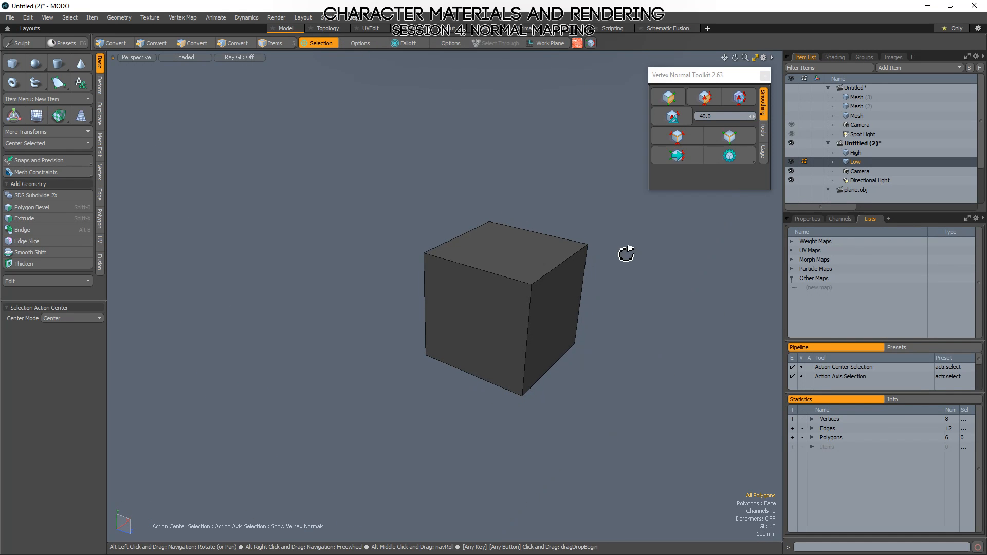
{"action": "left_click", "coordinate": [765, 75]}
Select the Low cube's top face to point it out, examine it from several angles and clear the selection.
{"action": "left_click", "coordinate": [487, 260]}
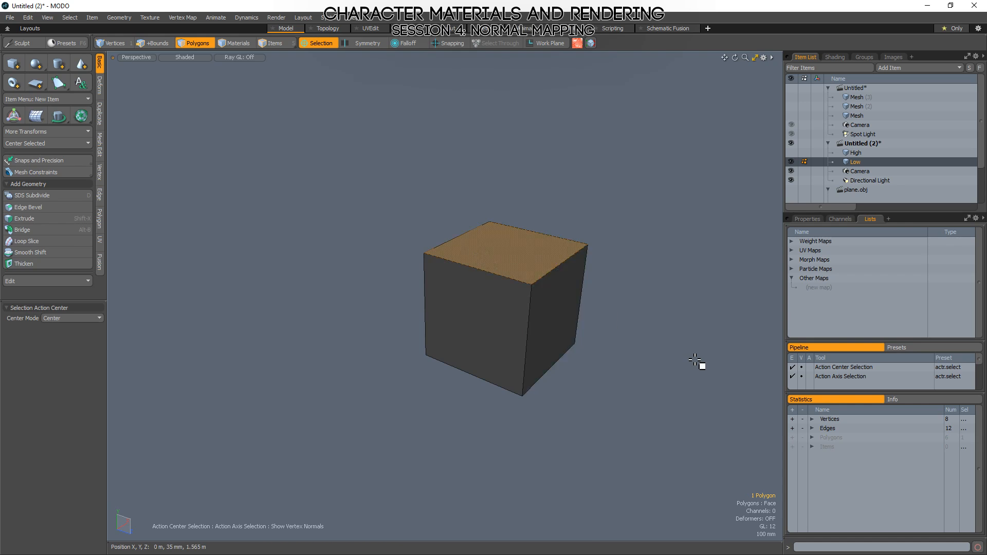
{"action": "key", "text": "shift+a"}
{"action": "left_click_drag", "start_coordinate": [560, 379], "coordinate": [443, 319], "text": "alt"}
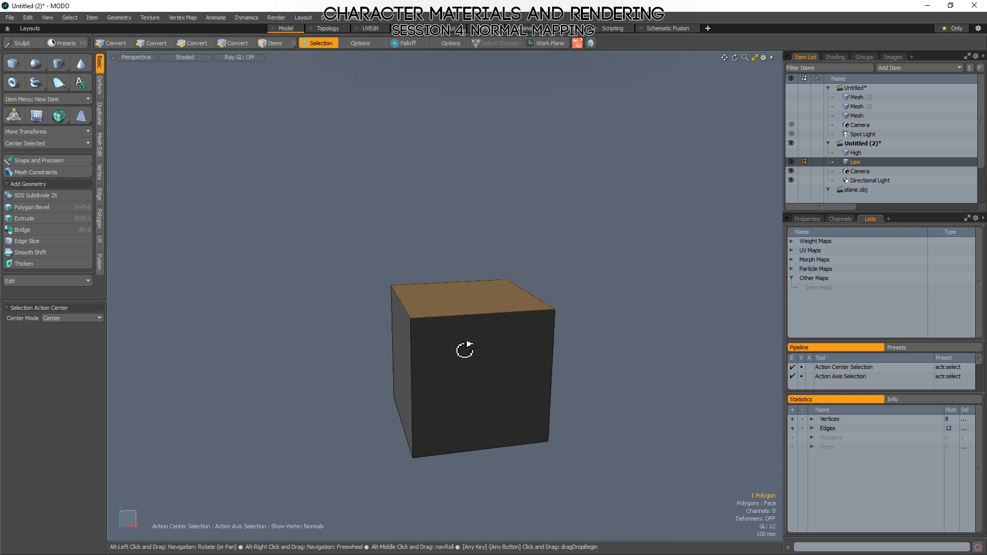
{"action": "left_click_drag", "start_coordinate": [491, 439], "coordinate": [566, 403], "text": "alt"}
{"action": "left_click", "coordinate": [469, 386]}
{"action": "left_click_drag", "start_coordinate": [650, 375], "coordinate": [609, 393], "text": "alt"}
{"action": "left_click", "coordinate": [610, 396]}
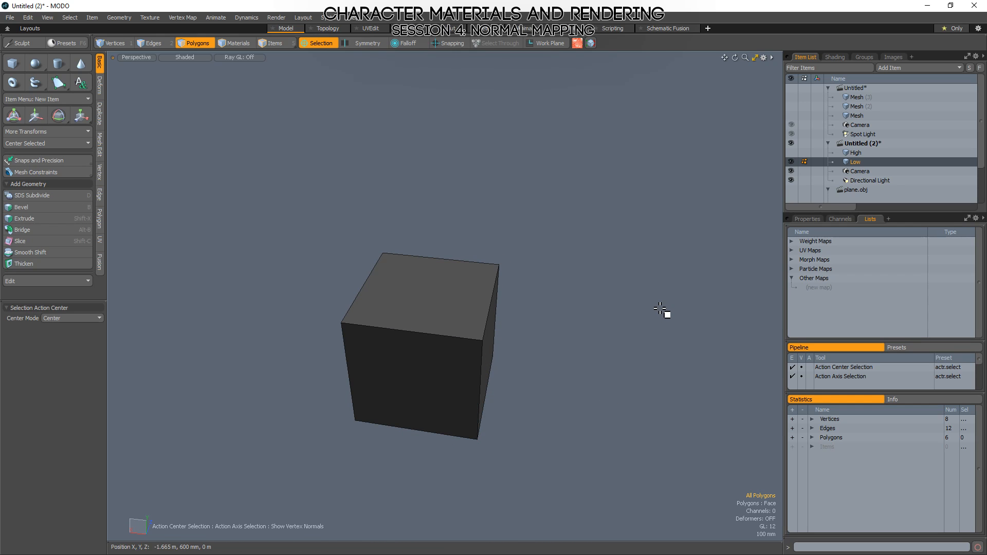
{"action": "left_click_drag", "start_coordinate": [666, 313], "coordinate": [591, 347], "text": "alt"}
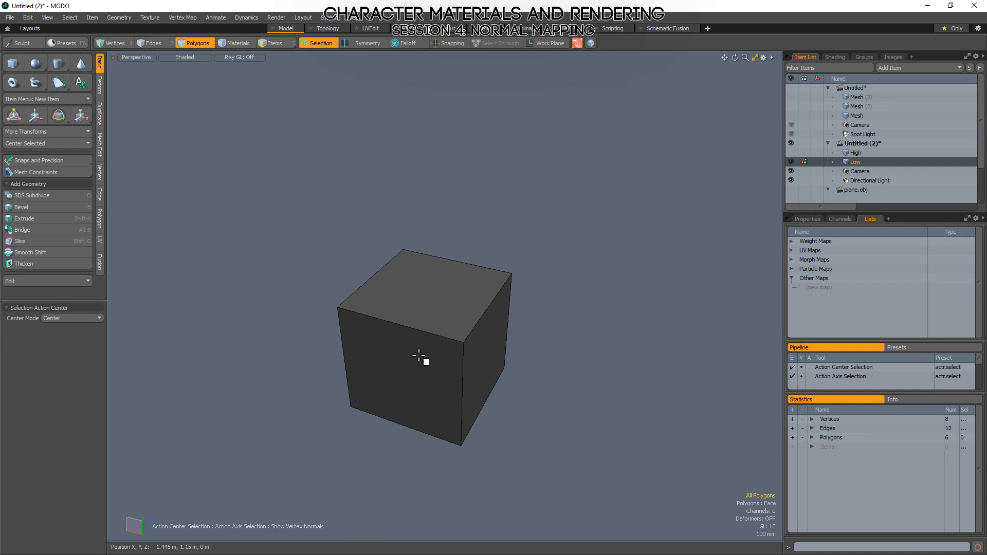
Switch to vertex selection and examine the Low cube's corners and hard edges from several angles.
{"action": "key", "text": "1"}
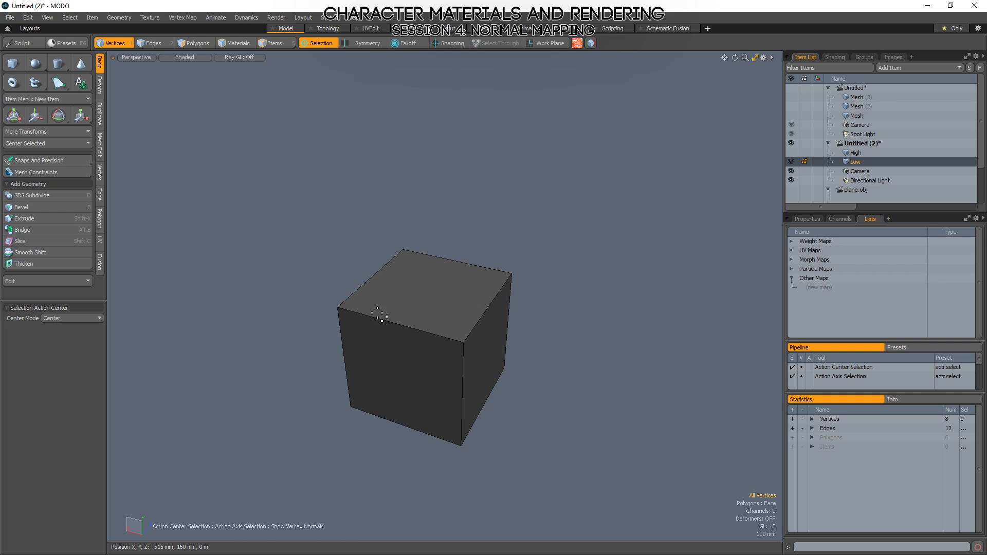
{"action": "left_click_drag", "start_coordinate": [392, 293], "coordinate": [490, 305], "text": "ctrl+alt"}
{"action": "mouse_move", "coordinate": [402, 214]}
{"action": "right_mouse_down"}
{"action": "mouse_move", "coordinate": [379, 172]}
{"action": "mouse_move", "coordinate": [347, 278]}
{"action": "mouse_move", "coordinate": [503, 205]}
{"action": "right_mouse_up"}
{"action": "left_click", "coordinate": [503, 205]}
{"action": "left_click_drag", "start_coordinate": [485, 287], "coordinate": [424, 308], "text": "ctrl+alt"}
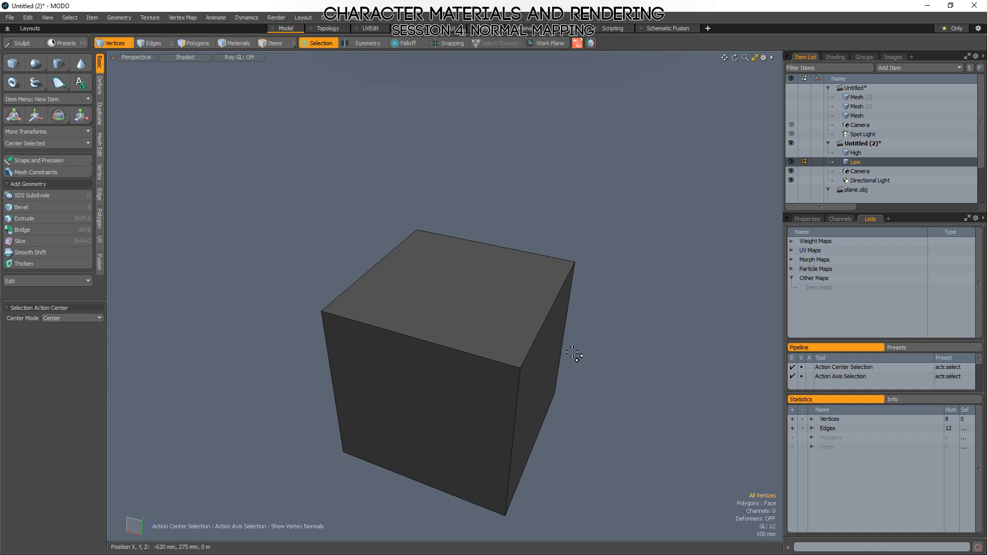
{"action": "left_click_drag", "start_coordinate": [483, 357], "coordinate": [332, 276], "text": "alt"}
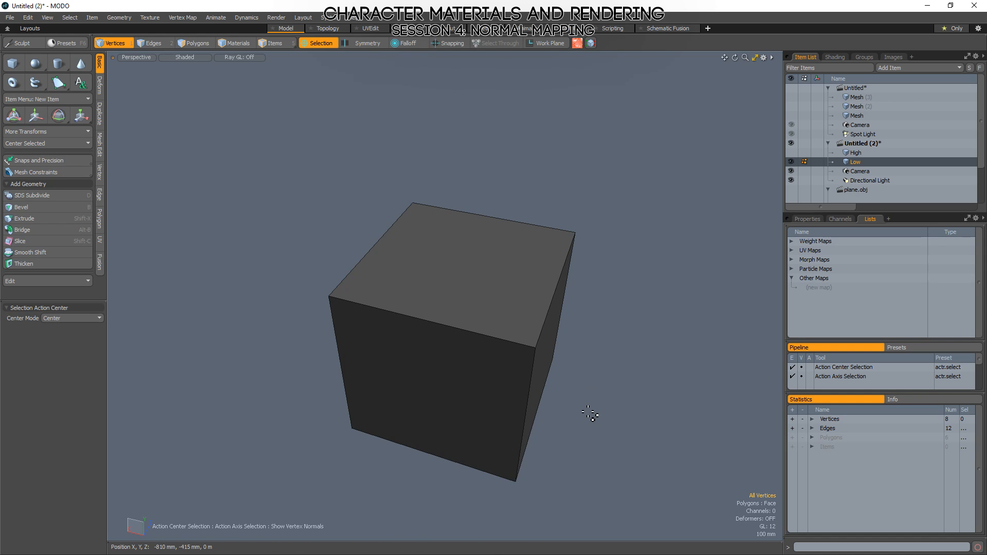
{"action": "left_click_drag", "start_coordinate": [476, 335], "coordinate": [480, 287], "text": "alt"}
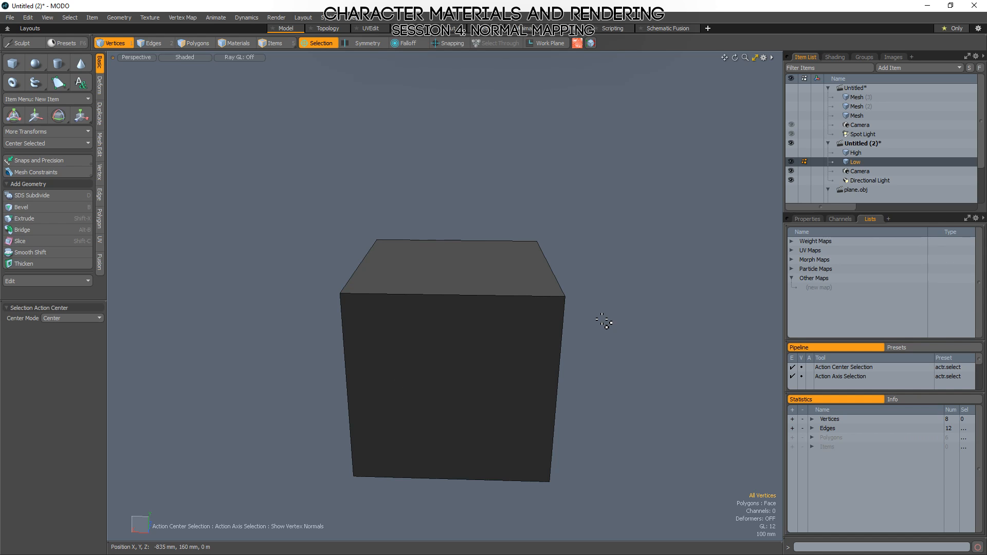
{"action": "mouse_move", "coordinate": [615, 309]}
{"action": "right_mouse_down"}
{"action": "mouse_move", "coordinate": [523, 330]}
{"action": "mouse_move", "coordinate": [530, 335]}
{"action": "right_mouse_up"}
{"action": "right_click_drag", "start_coordinate": [578, 275], "coordinate": [404, 222]}
{"action": "right_click_drag", "start_coordinate": [446, 244], "coordinate": [446, 288]}
Switch to polygon selection, pick the Low cube's front face, then deselect it and examine the cube from above.
{"action": "key", "text": "3"}
{"action": "left_click", "coordinate": [441, 265]}
{"action": "left_click", "coordinate": [412, 335]}
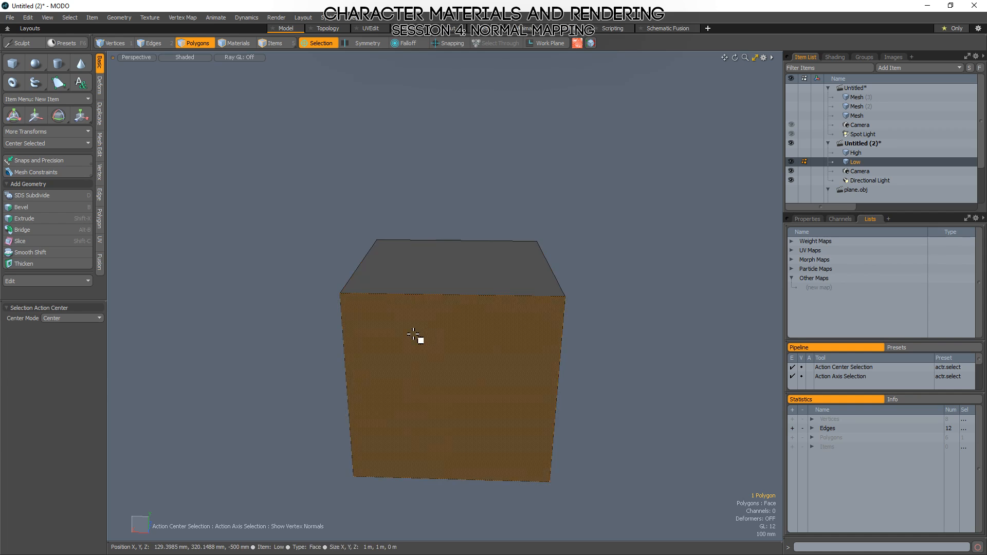
{"action": "left_click_drag", "start_coordinate": [355, 345], "coordinate": [376, 350], "text": "alt"}
{"action": "left_click", "coordinate": [375, 351]}
{"action": "left_click_drag", "start_coordinate": [714, 298], "coordinate": [617, 235], "text": "alt"}
{"action": "left_click", "coordinate": [657, 272]}
{"action": "left_click_drag", "start_coordinate": [657, 272], "coordinate": [640, 304], "text": "alt"}
{"action": "left_click_drag", "start_coordinate": [571, 337], "coordinate": [463, 360], "text": "alt+shift"}
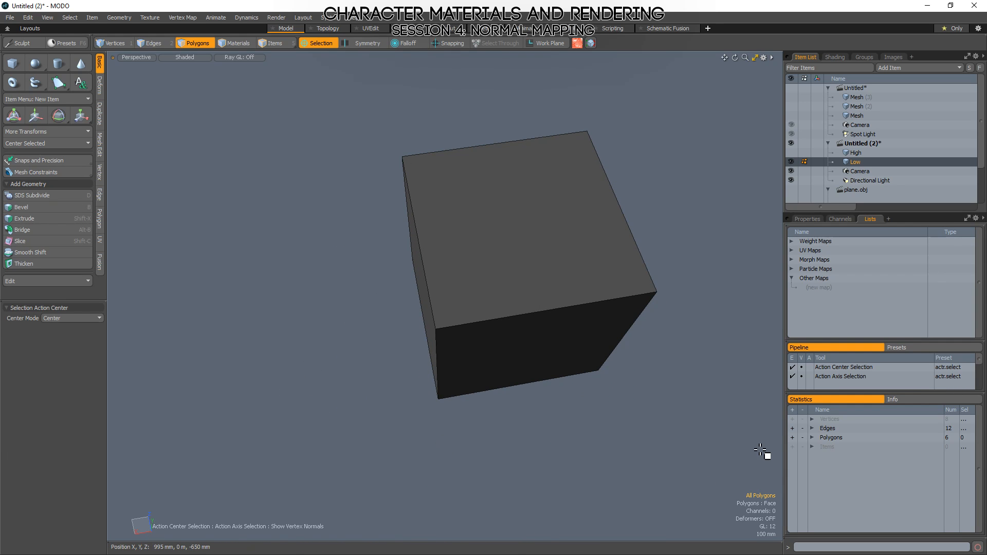
{"action": "left_click_drag", "start_coordinate": [652, 283], "coordinate": [650, 265], "text": "alt"}
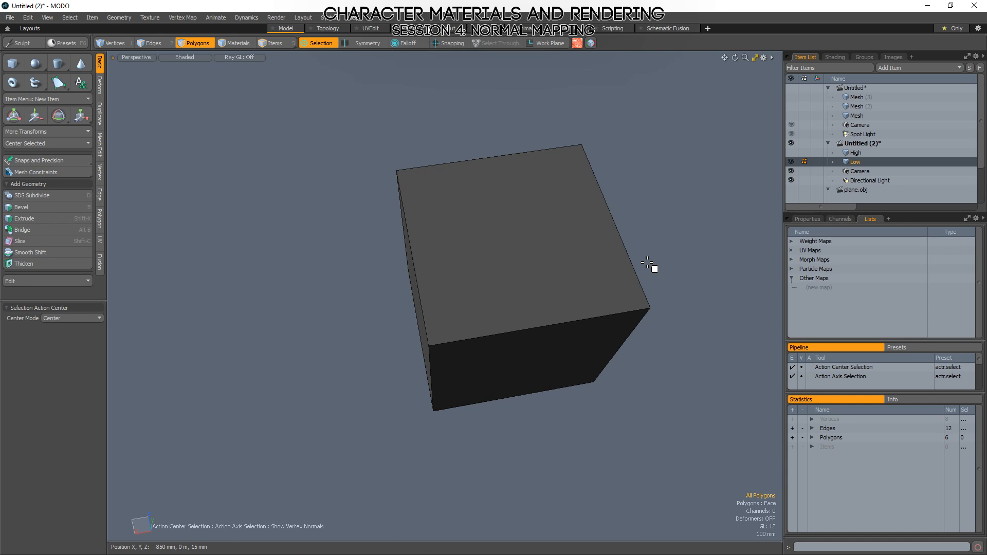
Make the High cube active, hide the Low cube and examine the rounded bevels at one corner up close.
{"action": "left_click", "coordinate": [856, 152]}
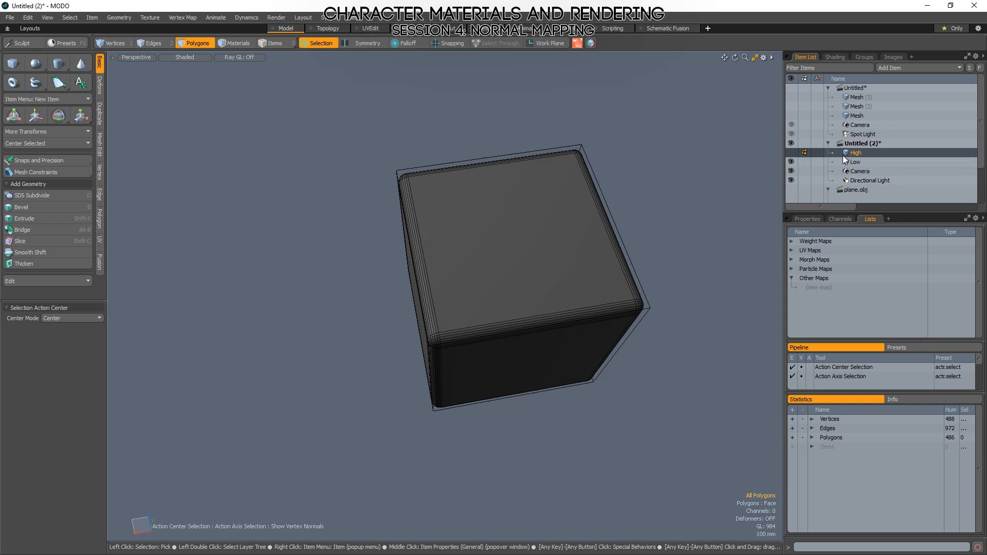
{"action": "left_click", "coordinate": [794, 162]}
{"action": "left_click_drag", "start_coordinate": [598, 298], "coordinate": [511, 256], "text": "alt"}
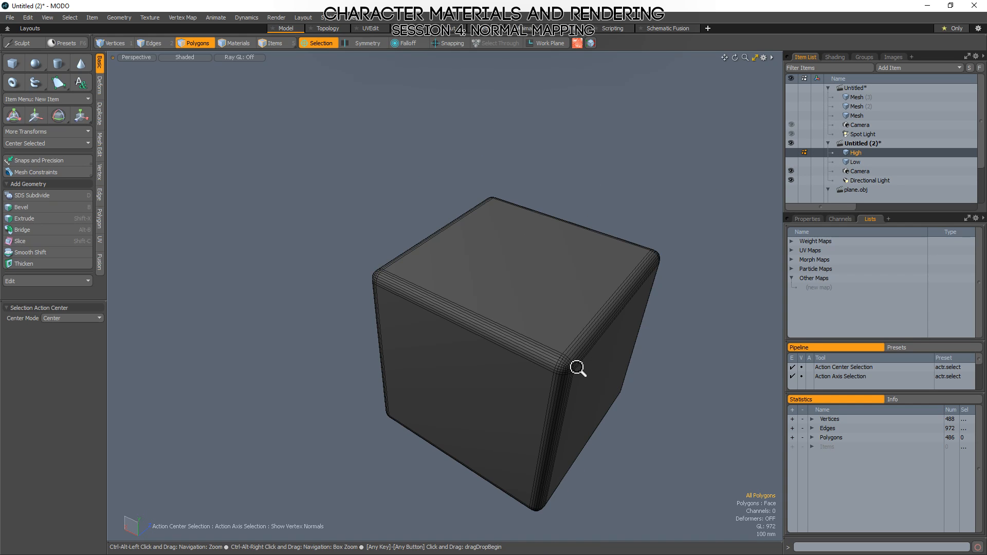
{"action": "left_click_drag", "start_coordinate": [578, 369], "coordinate": [575, 330], "text": "ctrl+alt"}
Make the Low cube the active mesh again with the High cube hidden, and view its hard edges.
{"action": "left_click", "coordinate": [856, 162]}
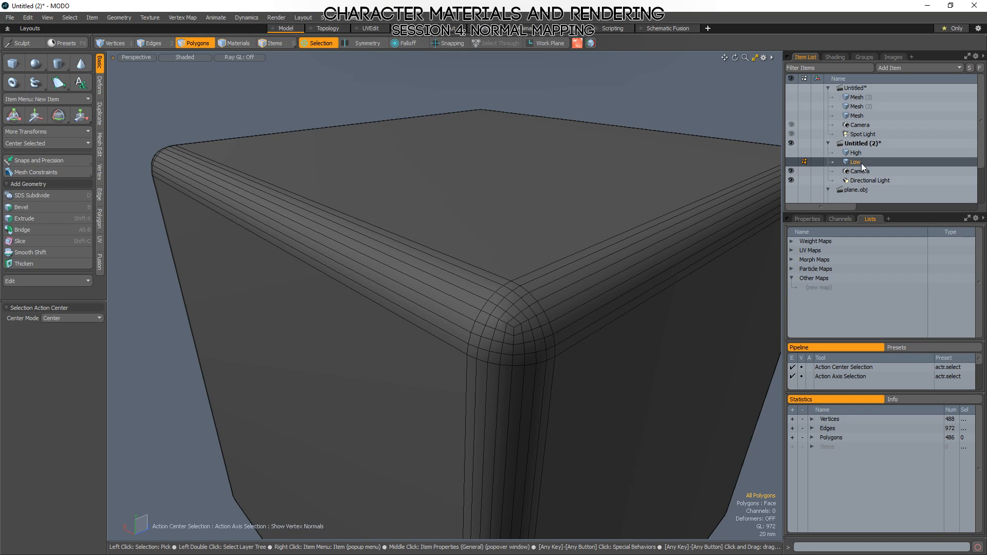
{"action": "left_click_drag", "start_coordinate": [410, 269], "coordinate": [452, 211], "text": "alt"}
{"action": "scroll", "coordinate": [452, 211], "scroll_direction": "down", "scroll_amount": 5}
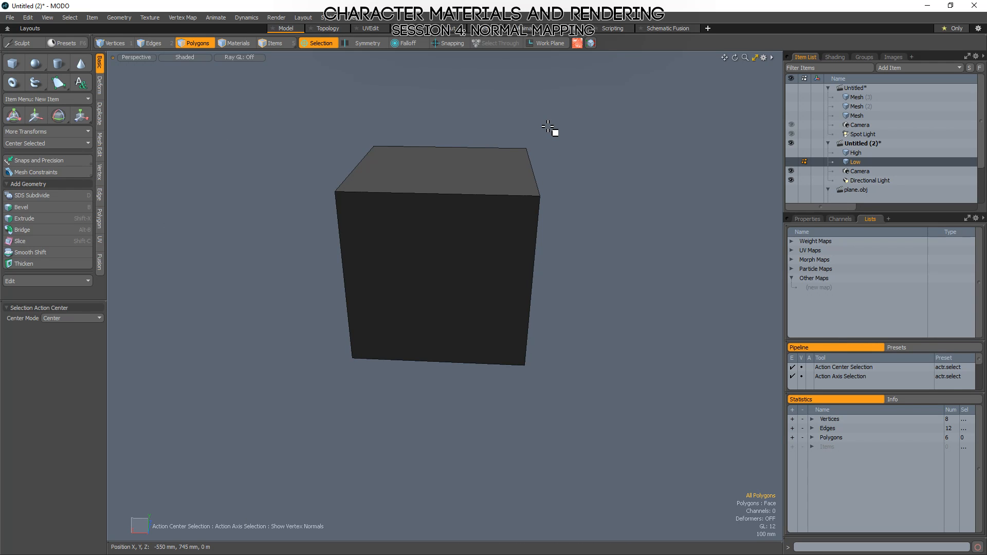
{"action": "left_click_drag", "start_coordinate": [609, 233], "coordinate": [555, 313], "text": "alt"}
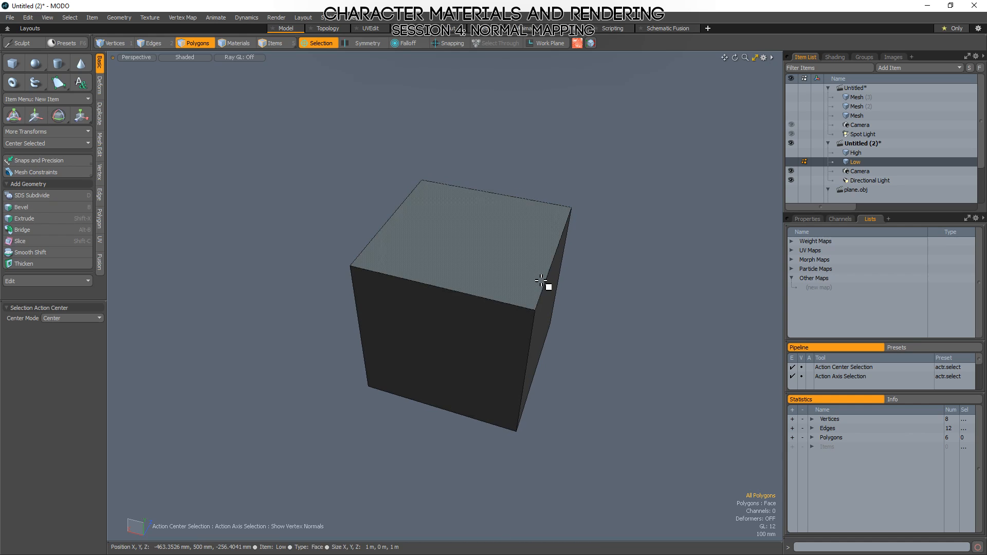
Show the Shader Tree and copy all polygons of the Low cube into a new scene.
{"action": "left_click", "coordinate": [836, 57]}
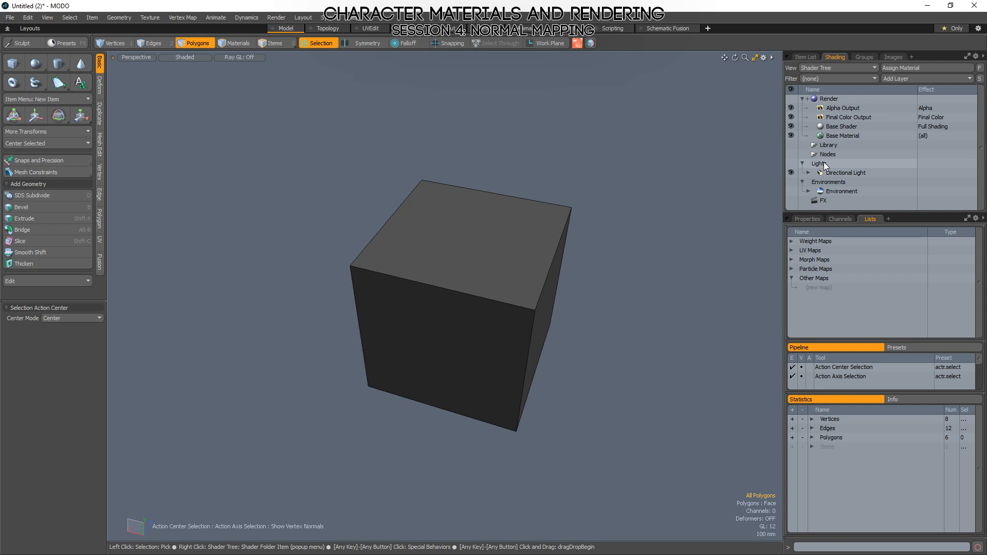
{"action": "left_click_drag", "start_coordinate": [399, 371], "coordinate": [514, 326], "text": "alt"}
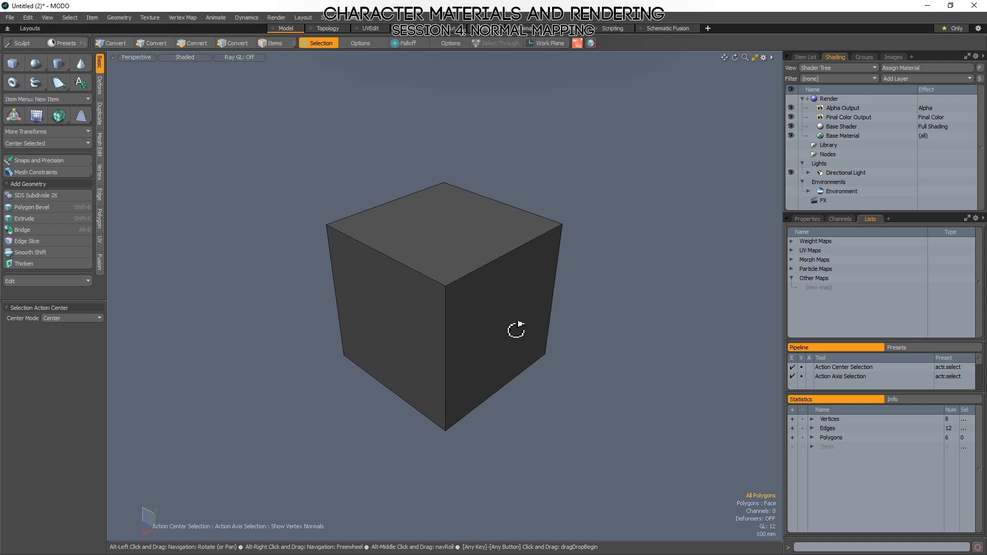
{"action": "left_click", "coordinate": [413, 278]}
{"action": "double_click", "coordinate": [413, 276]}
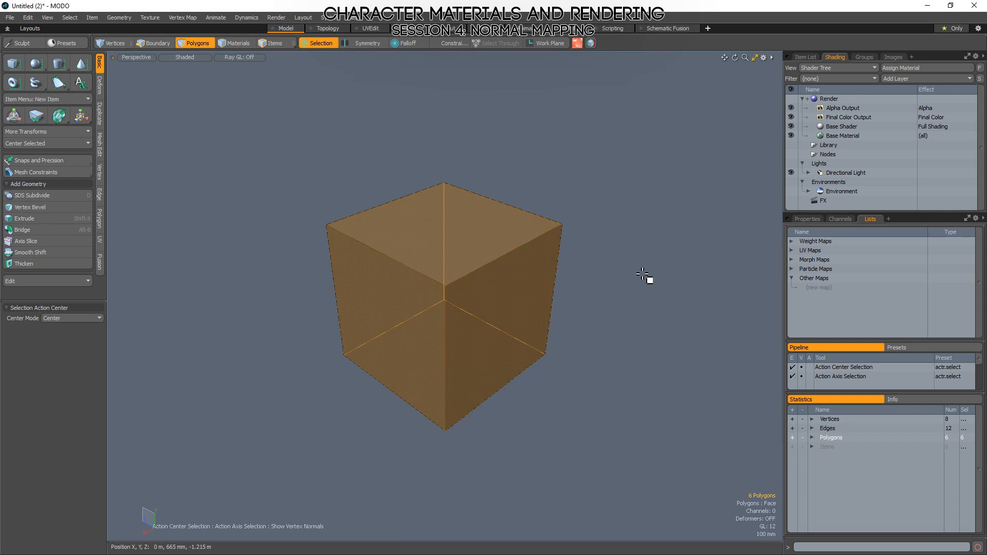
{"action": "key", "text": "Delete"}
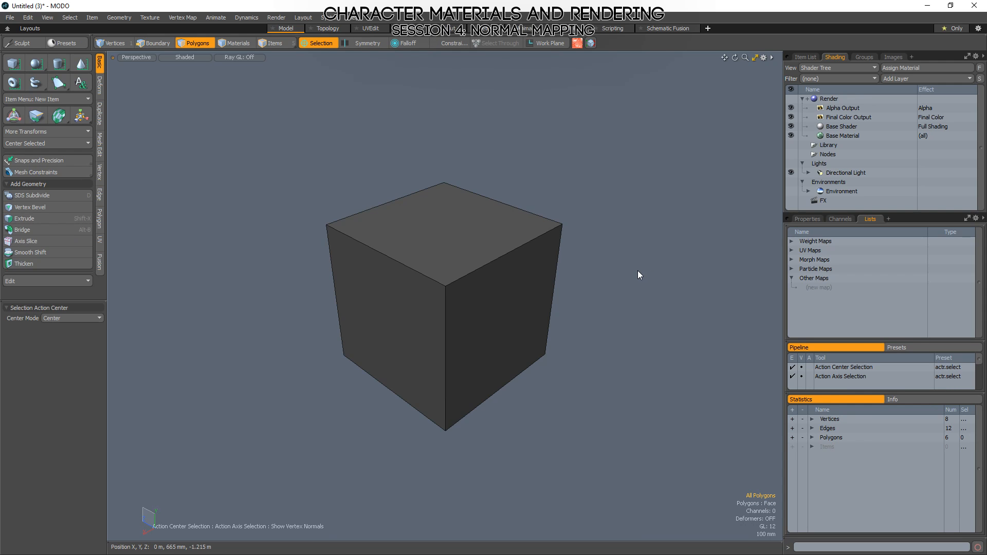
Save the Low cube scene as low_01.obj in Wavefront OBJ format in the example2_normals folder.
{"action": "key", "text": "ctrl+s"}
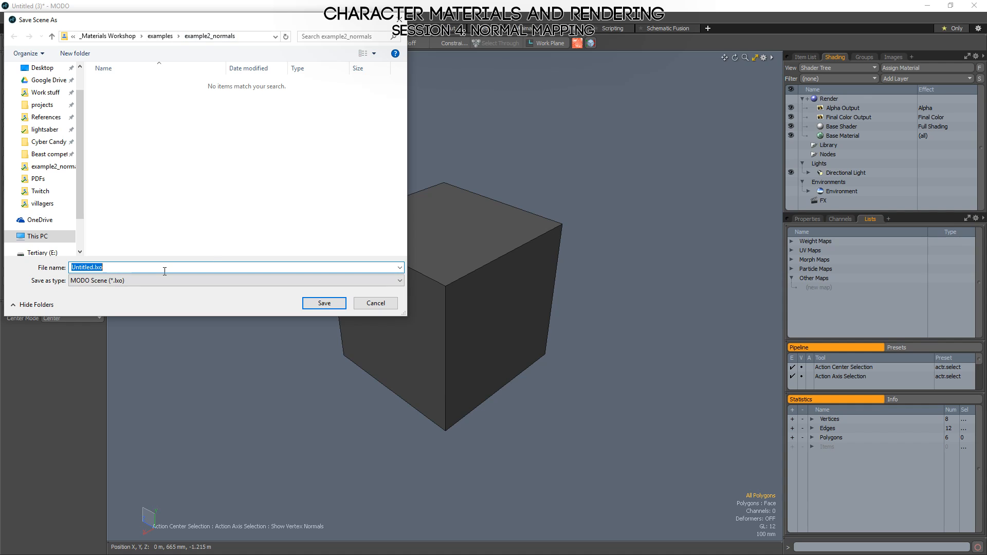
{"action": "type", "text": "low_01"}
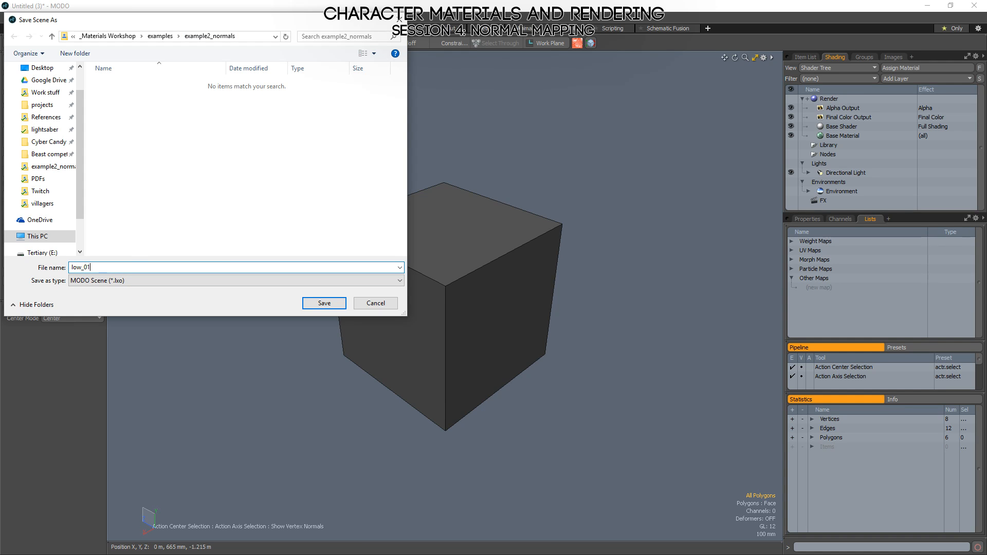
{"action": "left_click", "coordinate": [122, 281]}
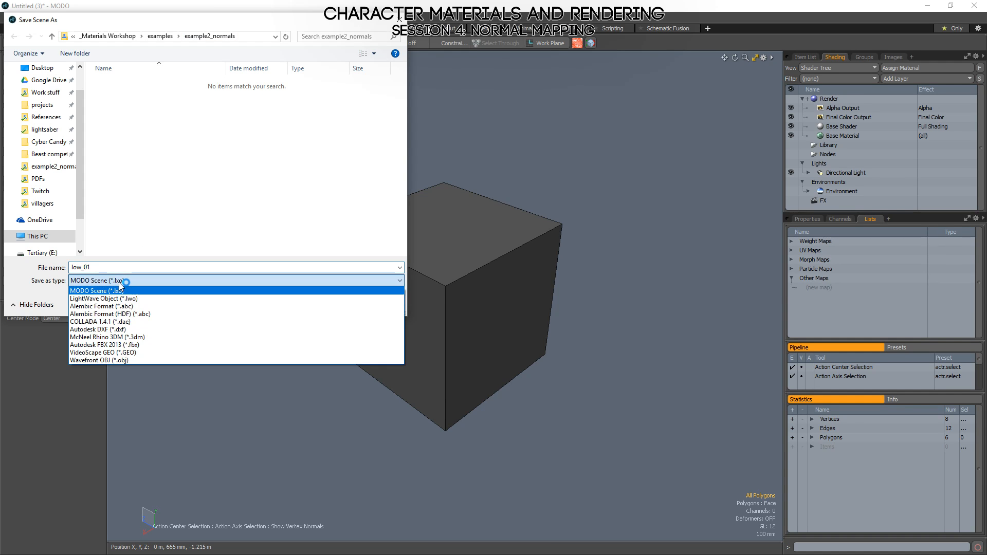
{"action": "left_click", "coordinate": [120, 360]}
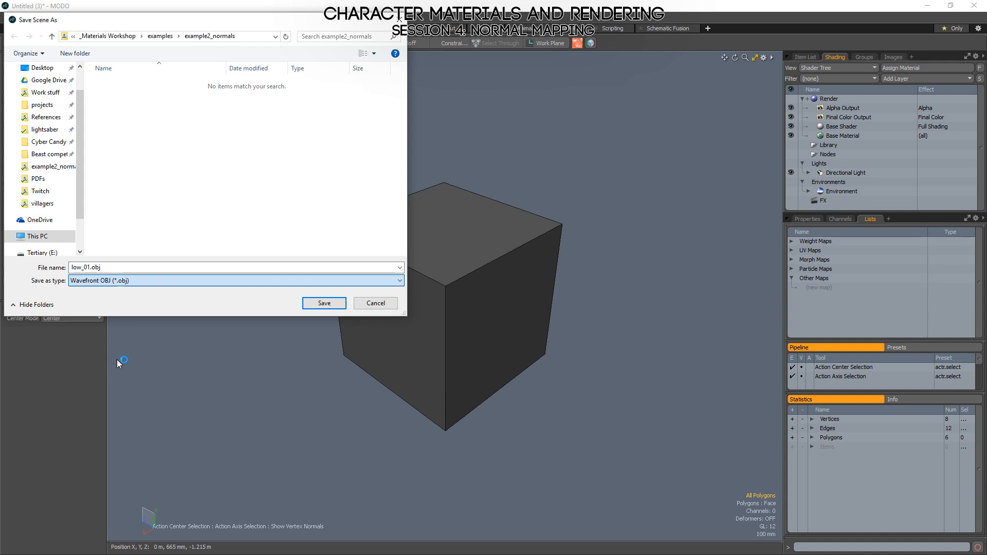
{"action": "left_click", "coordinate": [311, 305]}
{"action": "left_click", "coordinate": [748, 216]}
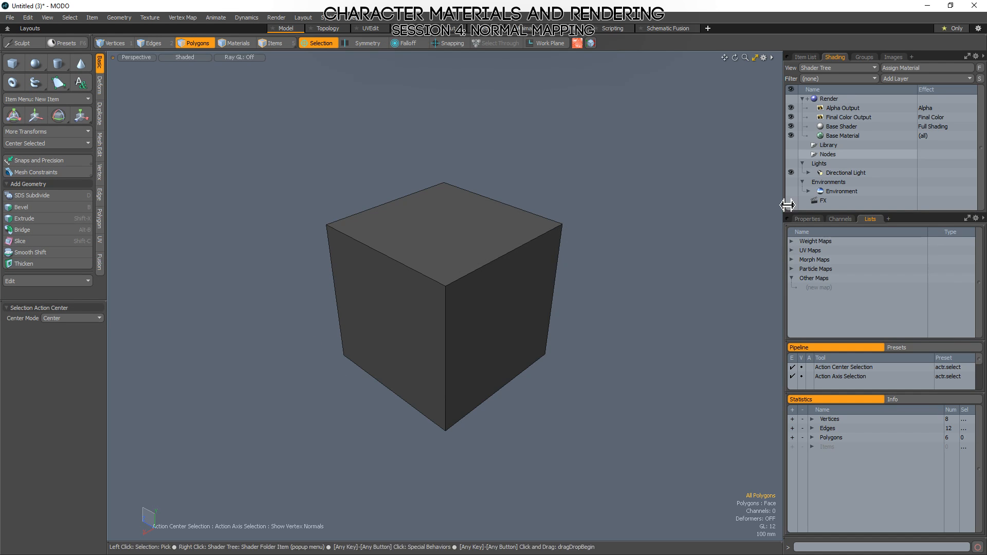
Copy all polygons of the High cube from the Untitled (2) scene into a new scene.
{"action": "left_click", "coordinate": [805, 58]}
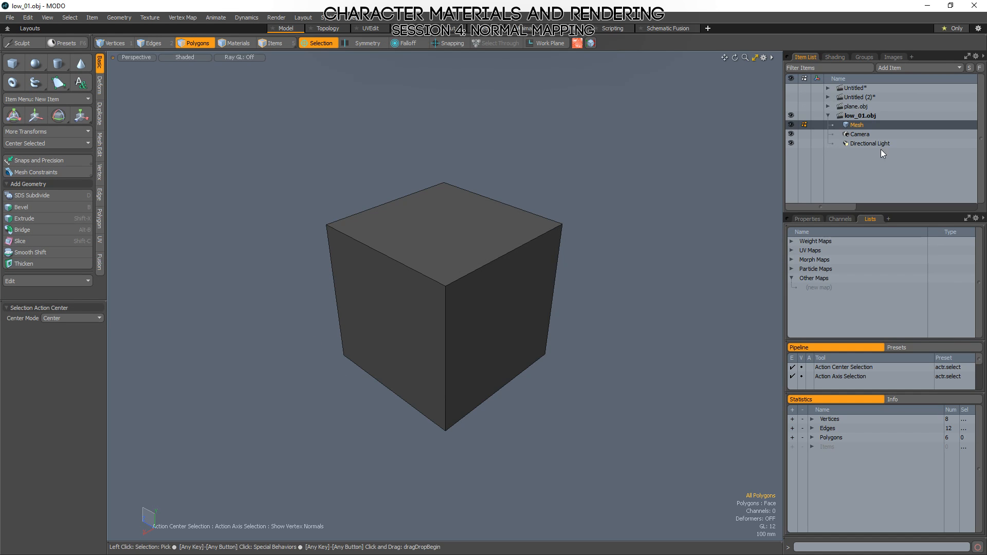
{"action": "left_click", "coordinate": [828, 97]}
{"action": "left_click", "coordinate": [855, 107]}
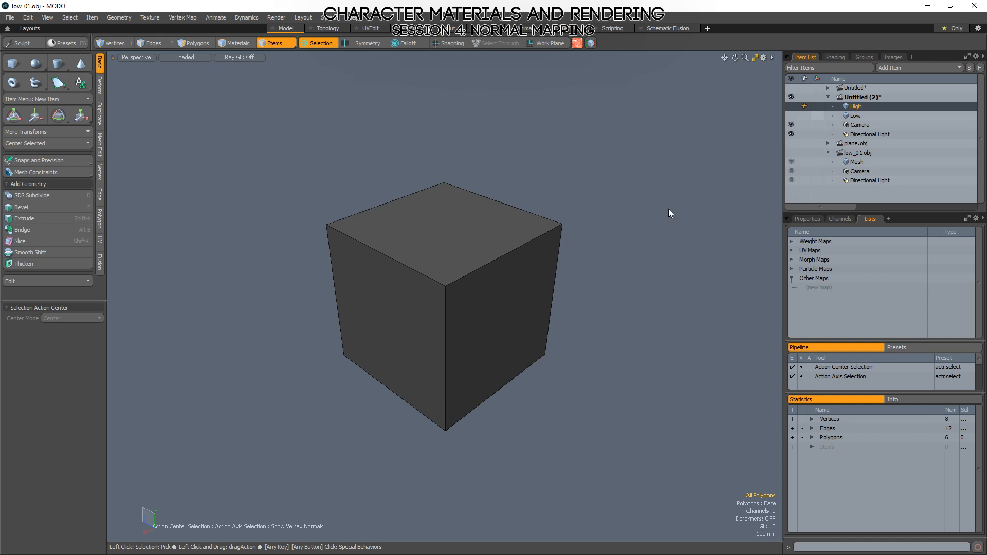
{"action": "key", "text": "3"}
{"action": "key", "text": "a"}
{"action": "double_click", "coordinate": [468, 283]}
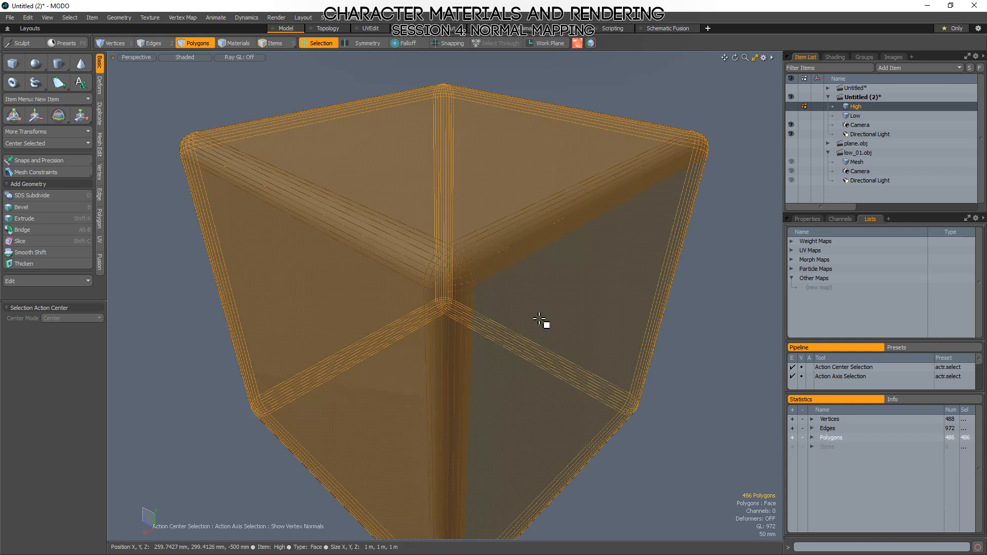
{"action": "key", "text": "ctrl+n"}
{"action": "key", "text": "ctrl+v"}
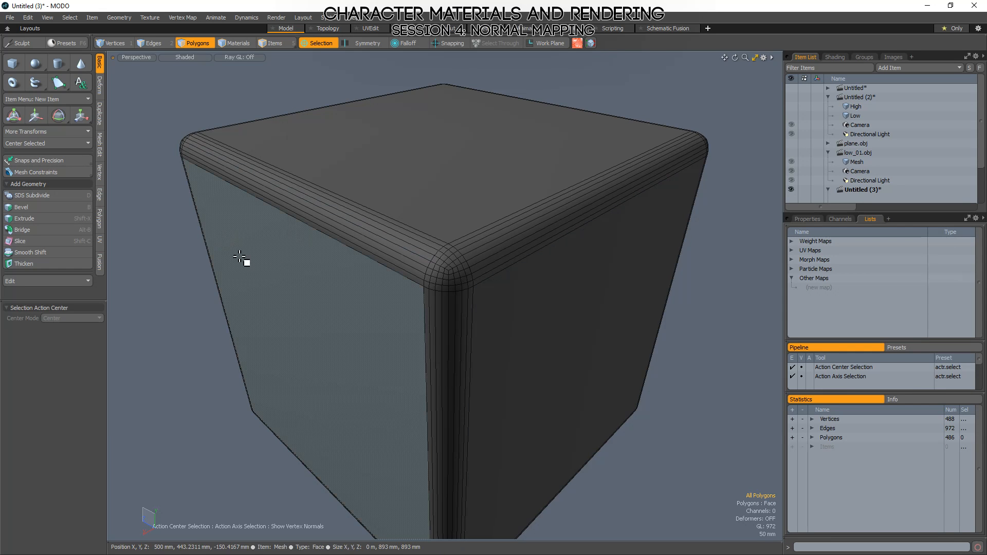
Save the High cube scene as high_01.obj in Wavefront OBJ format in the example2_normals folder.
{"action": "key", "text": "ctrl+shift+s"}
{"action": "left_click", "coordinate": [154, 280]}
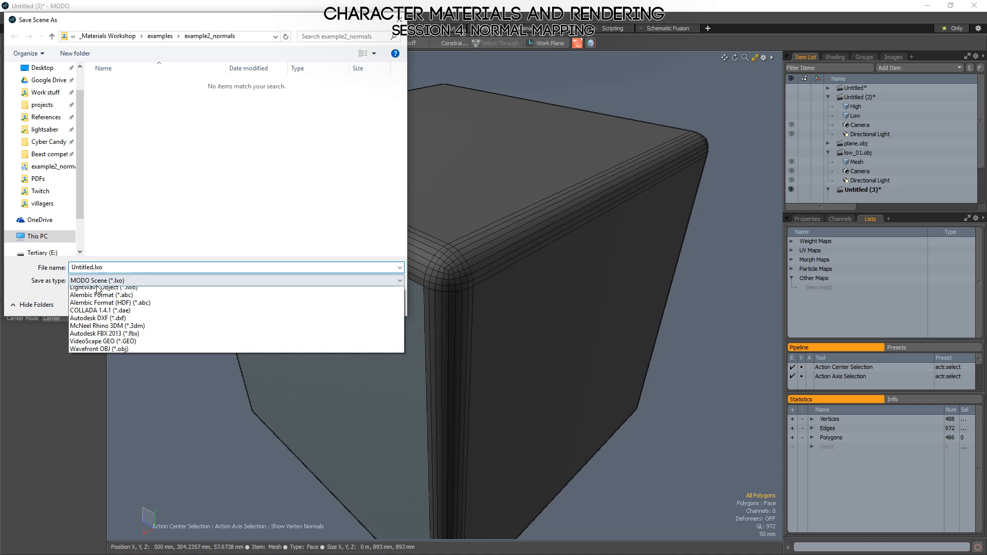
{"action": "left_click", "coordinate": [114, 361]}
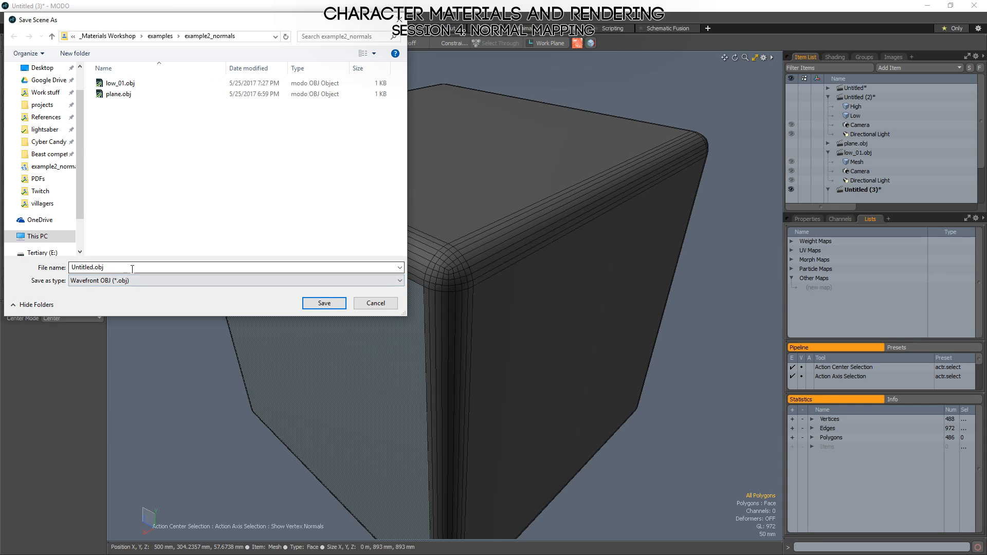
{"action": "double_click", "coordinate": [114, 268]}
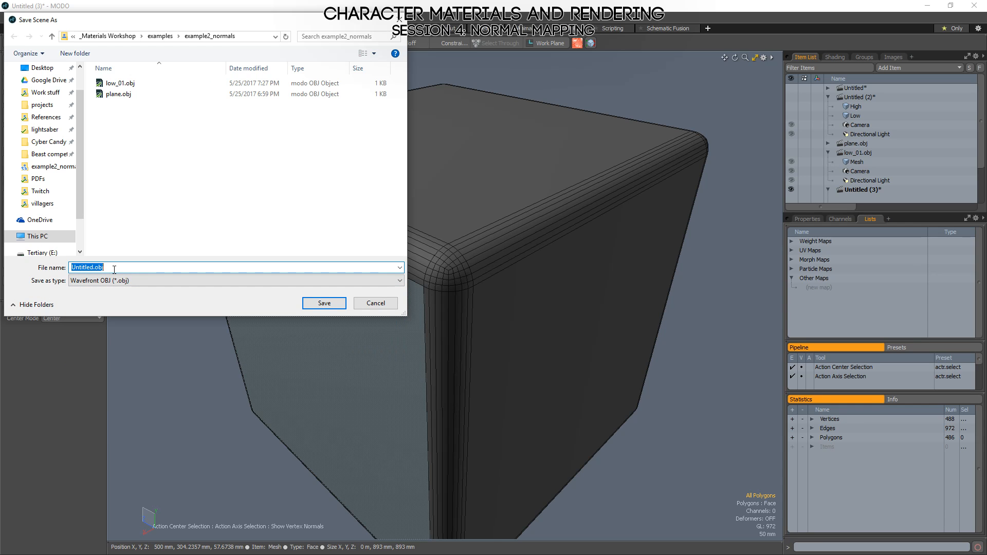
{"action": "type", "text": "high_01"}
{"action": "key", "text": "Return"}
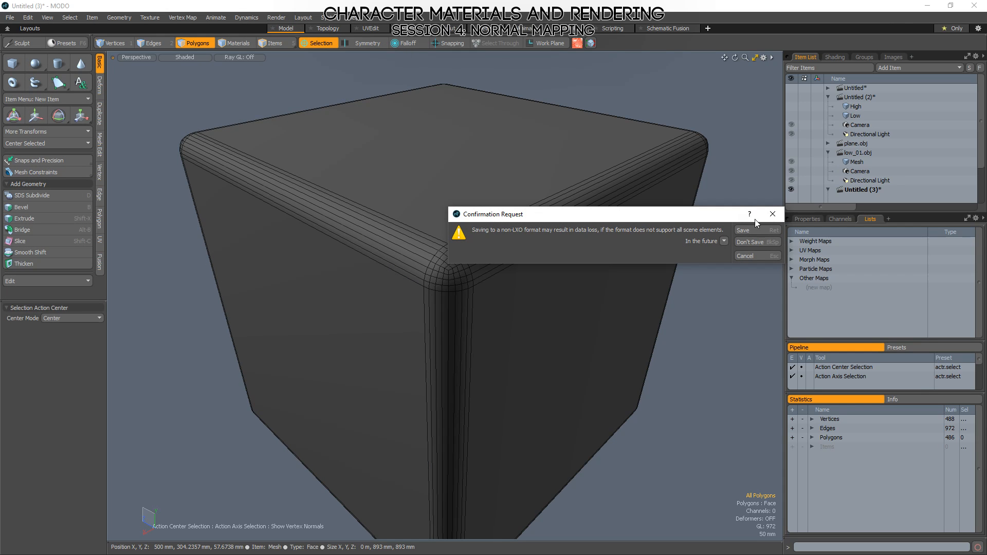
{"action": "key", "text": "Return"}
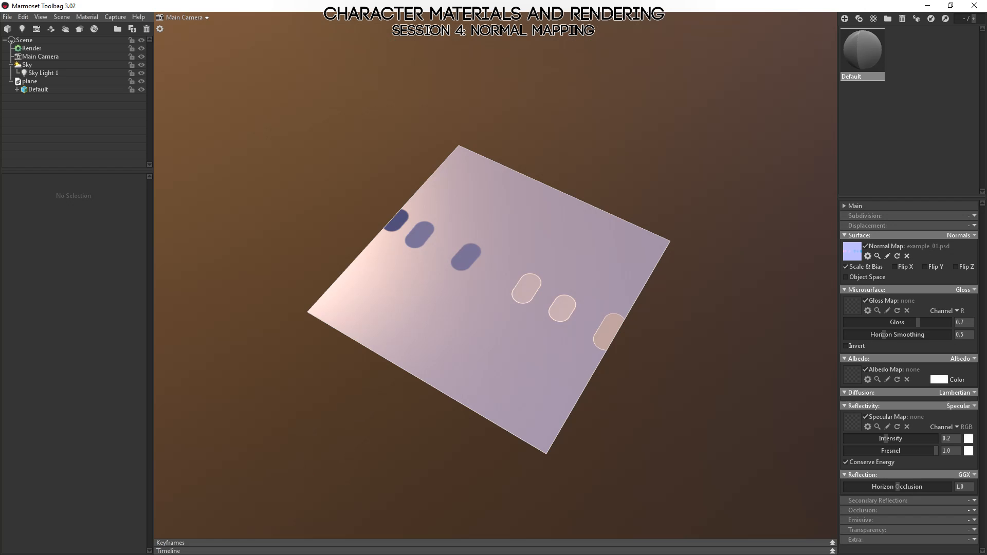
Start a new scene in Marmoset Toolbag without saving the plane scene, and add a baker to it.
{"action": "key", "text": "ctrl+n"}
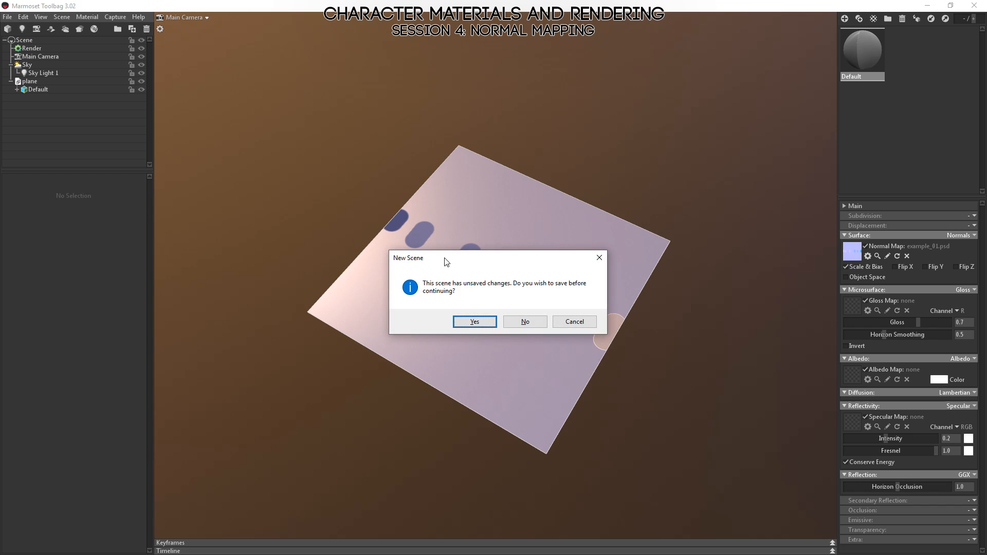
{"action": "left_click", "coordinate": [522, 322]}
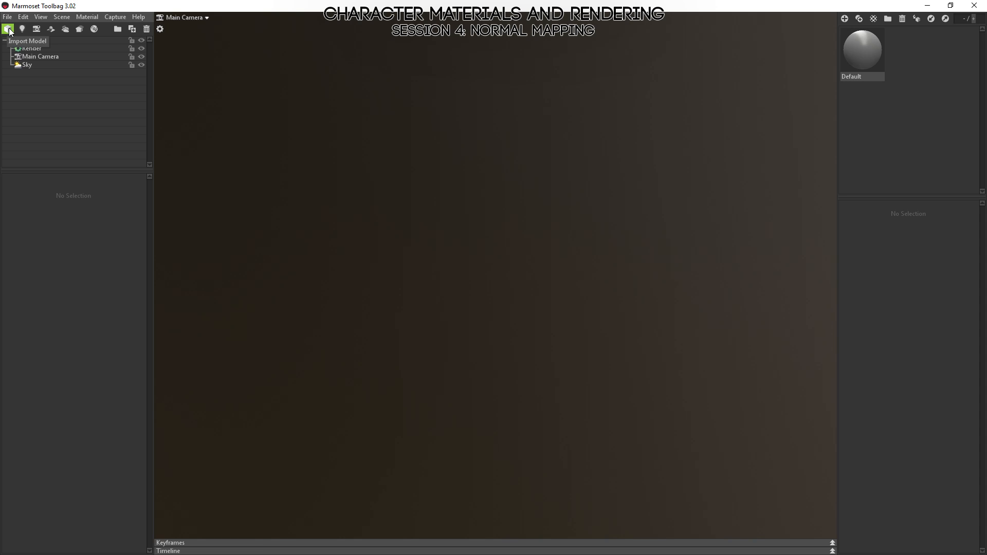
{"action": "left_click", "coordinate": [80, 28]}
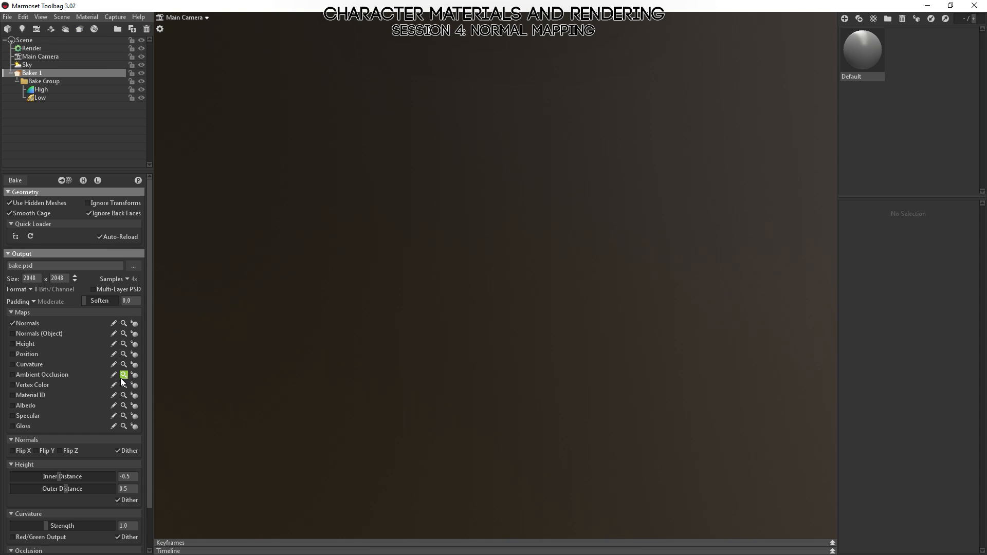
Import the models high_01.obj and low_01.obj together from the example2_normals folder.
{"action": "left_click", "coordinate": [10, 29]}
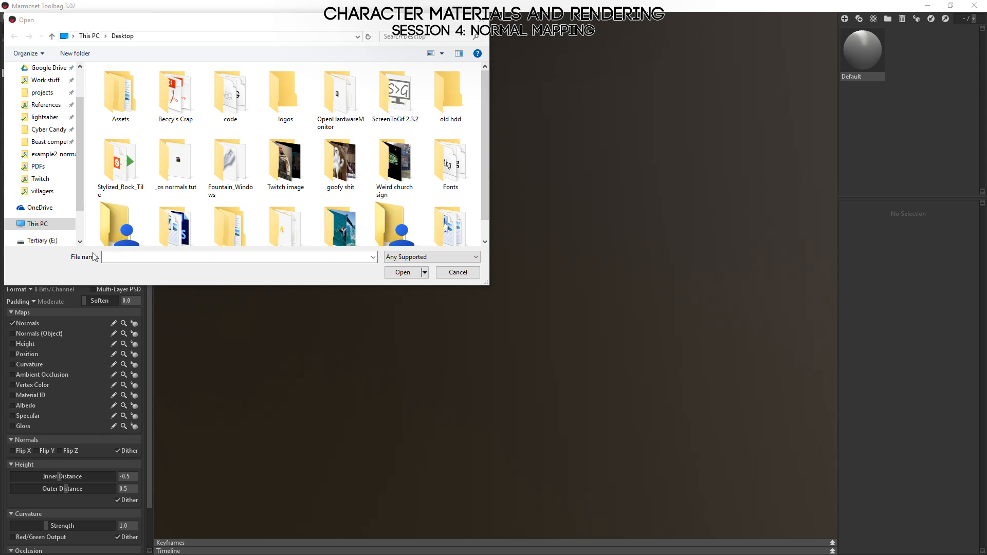
{"action": "left_click", "coordinate": [211, 268]}
{"action": "key", "text": "alt+d"}
{"action": "type", "text": "F:\\Google Drive\\_Materials Workshop\\examples\\example2_normals"}
{"action": "key", "text": "Return"}
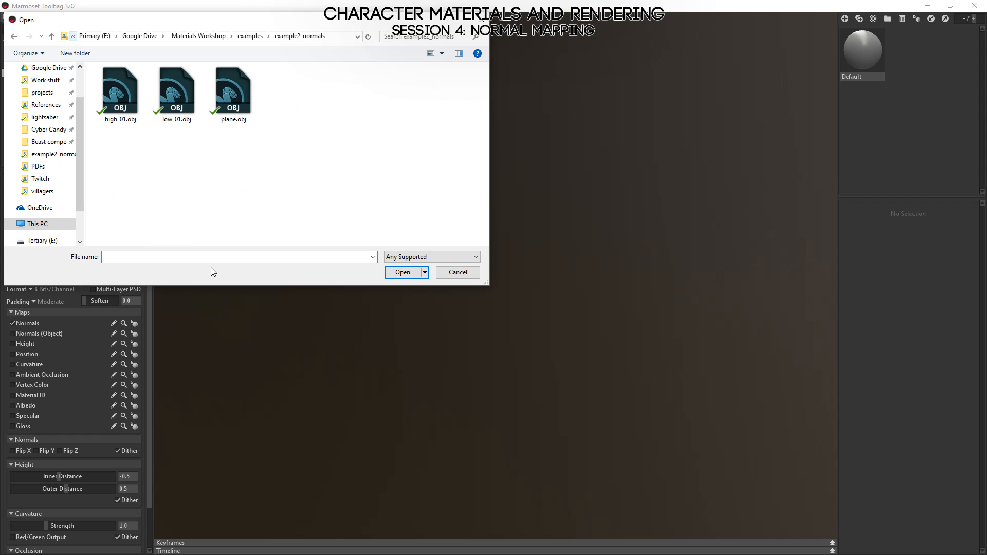
{"action": "left_click_drag", "start_coordinate": [183, 168], "coordinate": [148, 123]}
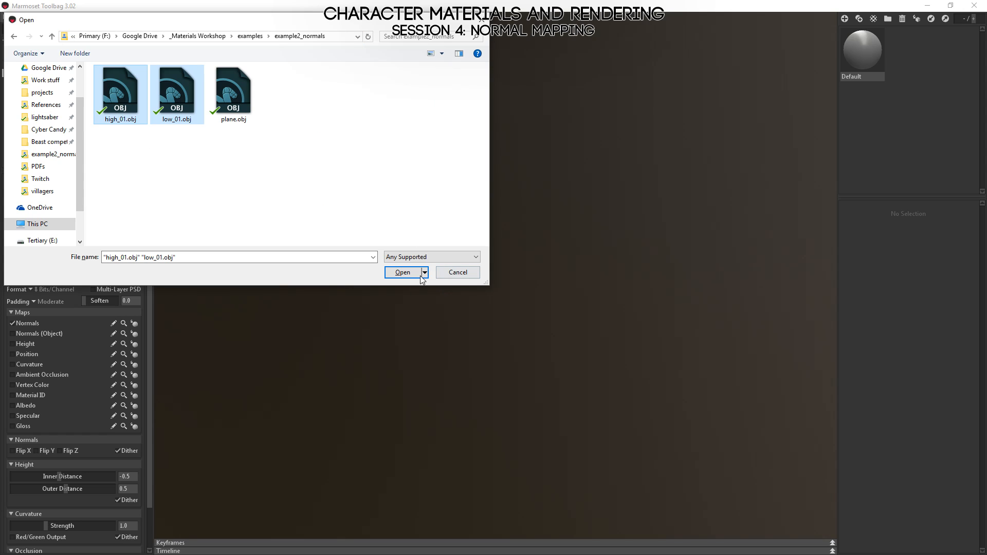
{"action": "left_click", "coordinate": [401, 272]}
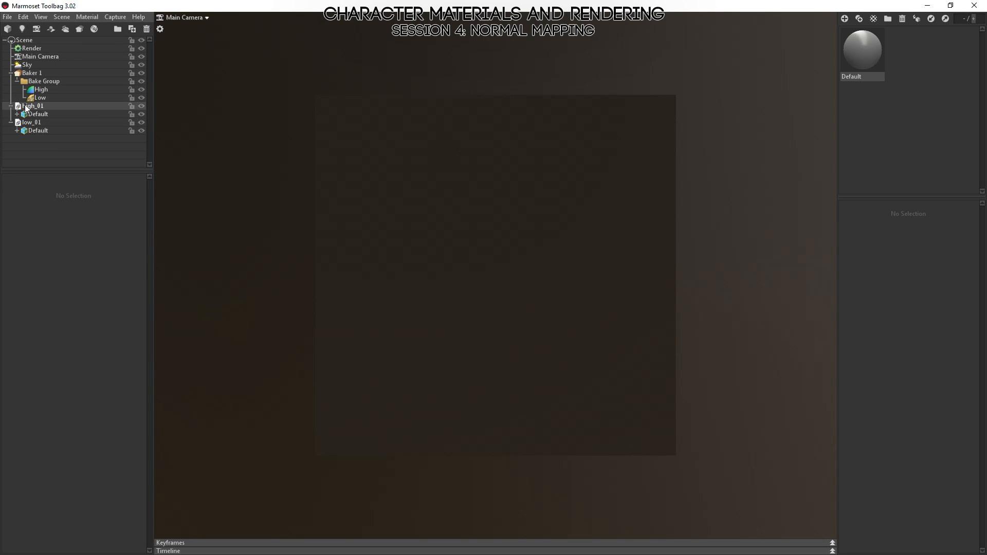
Place high_01 in the bake group's High slot and low_01 in its Low slot.
{"action": "left_click_drag", "start_coordinate": [24, 106], "coordinate": [41, 90]}
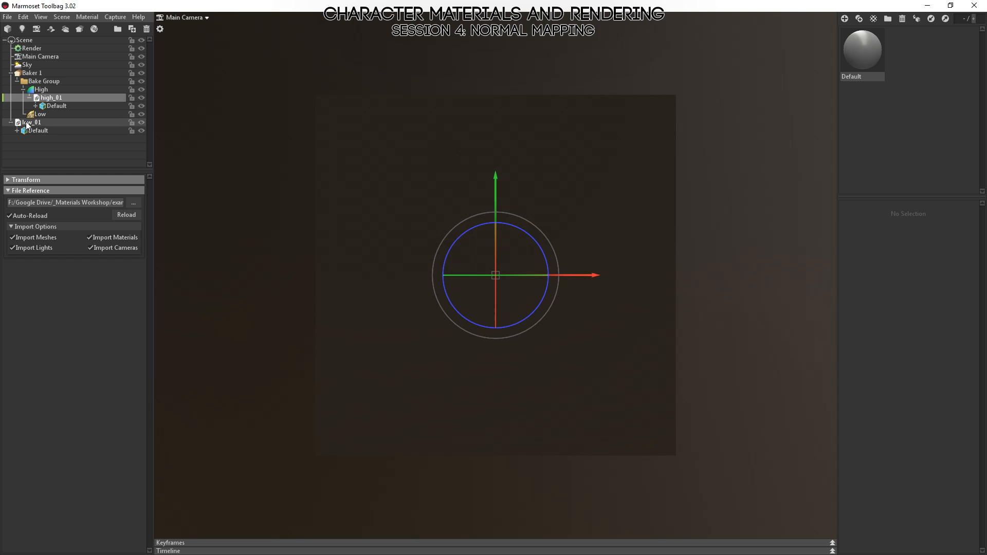
{"action": "left_click", "coordinate": [27, 124]}
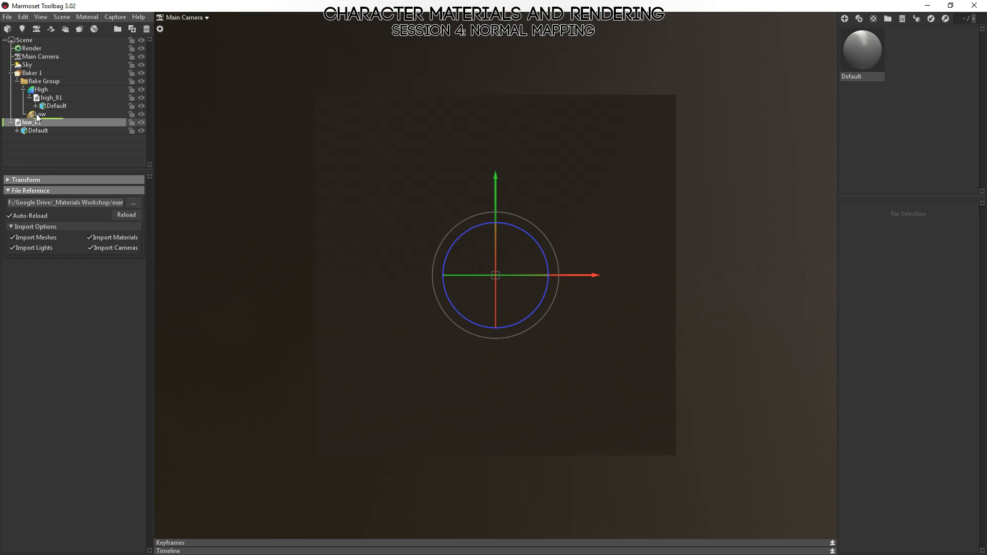
{"action": "left_click_drag", "start_coordinate": [38, 119], "coordinate": [39, 115]}
{"action": "left_click_drag", "start_coordinate": [598, 263], "coordinate": [603, 380]}
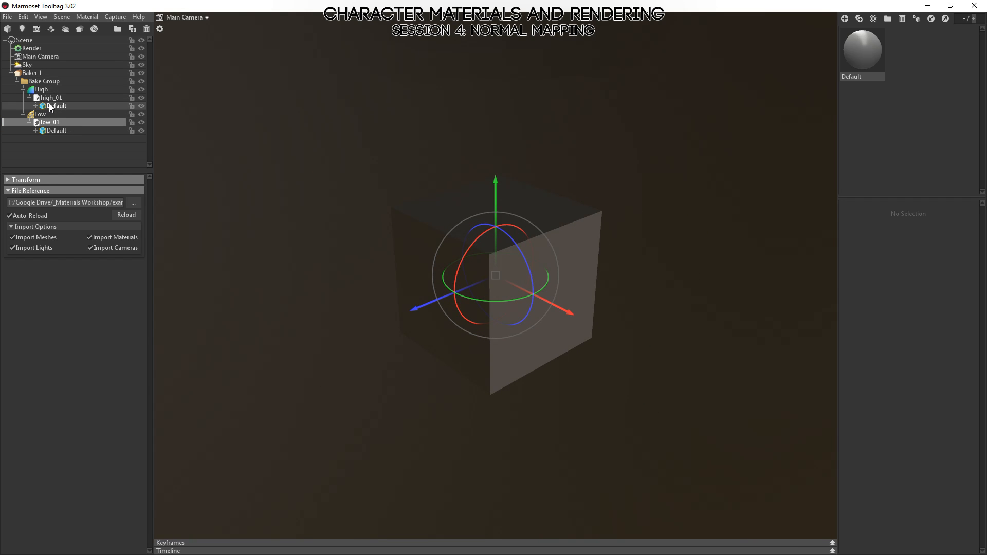
{"action": "left_click", "coordinate": [41, 90]}
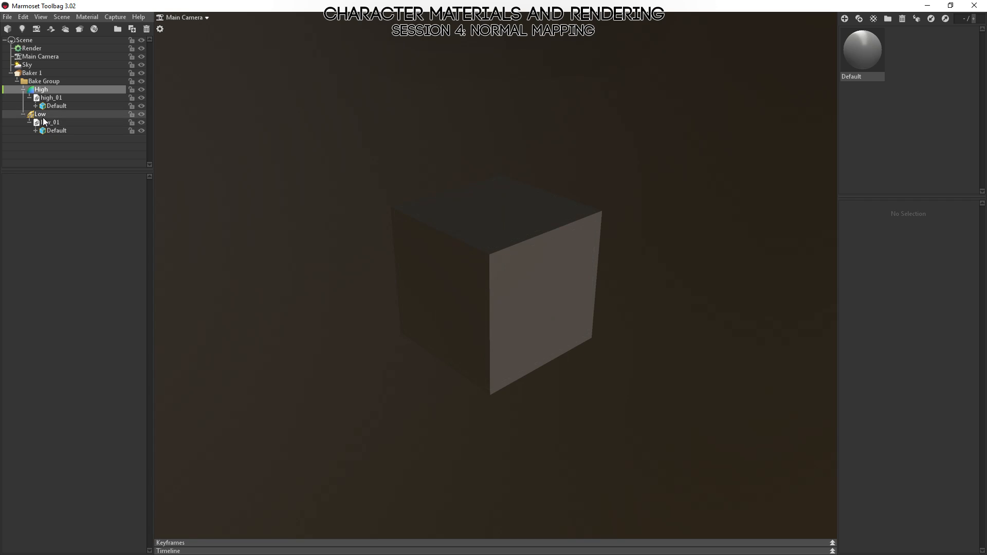
{"action": "left_click", "coordinate": [41, 115]}
Set the baker's output to a PSD file in example2_normals at 1024 x 1024, with Normals and Normals (Object) enabled.
{"action": "left_click", "coordinate": [29, 73]}
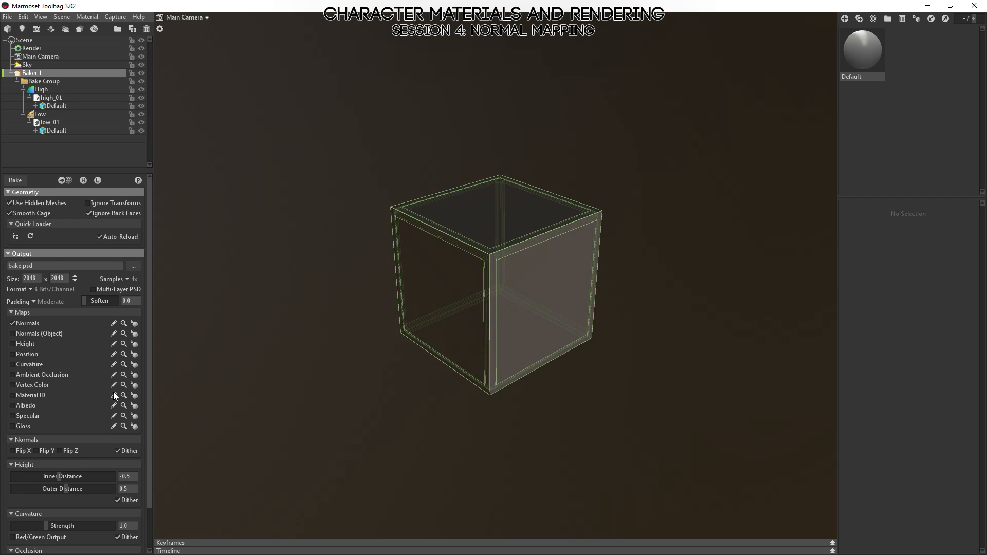
{"action": "left_click", "coordinate": [136, 267]}
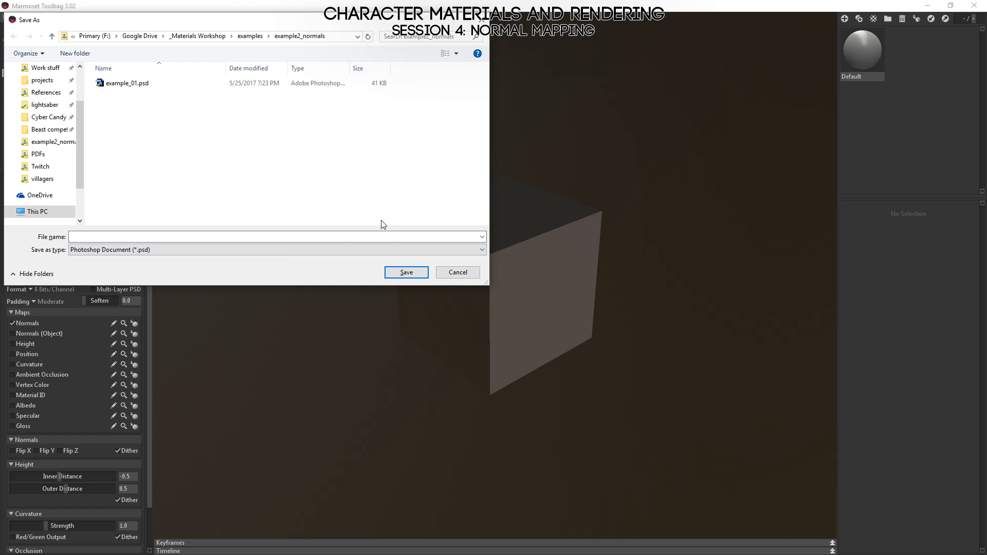
{"action": "left_click", "coordinate": [220, 238]}
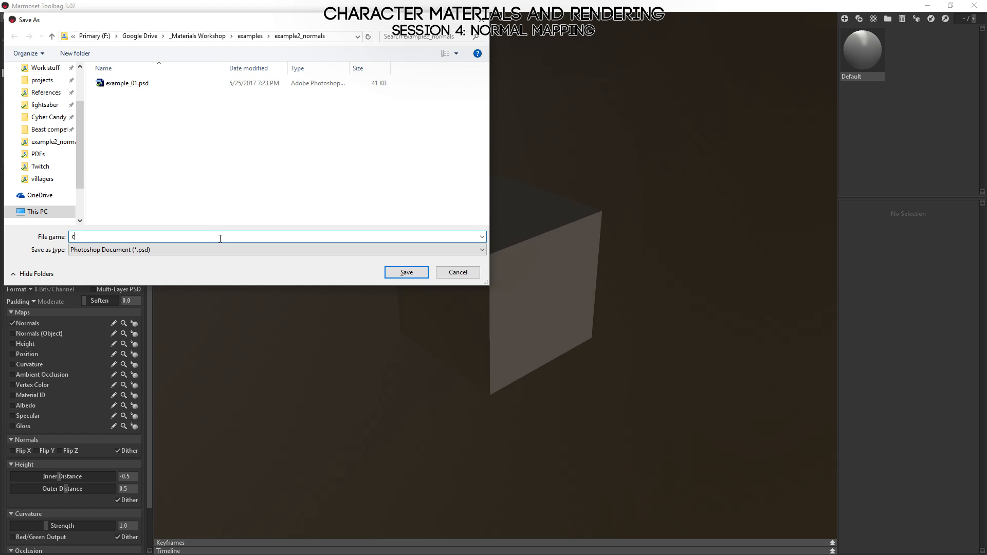
{"action": "key", "text": "Return"}
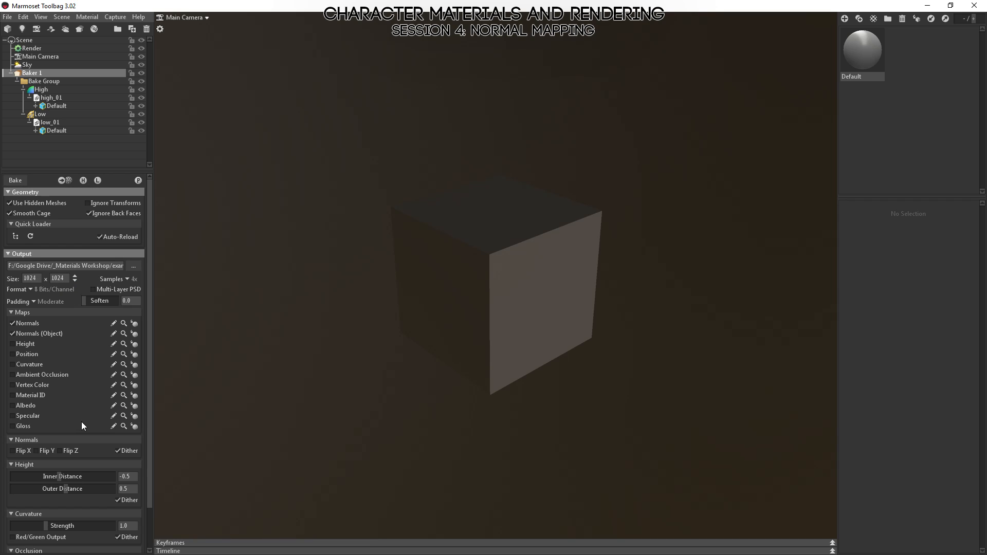
Bake the maps and preview the baked Normals map on the low-poly cube.
{"action": "left_click", "coordinate": [15, 180]}
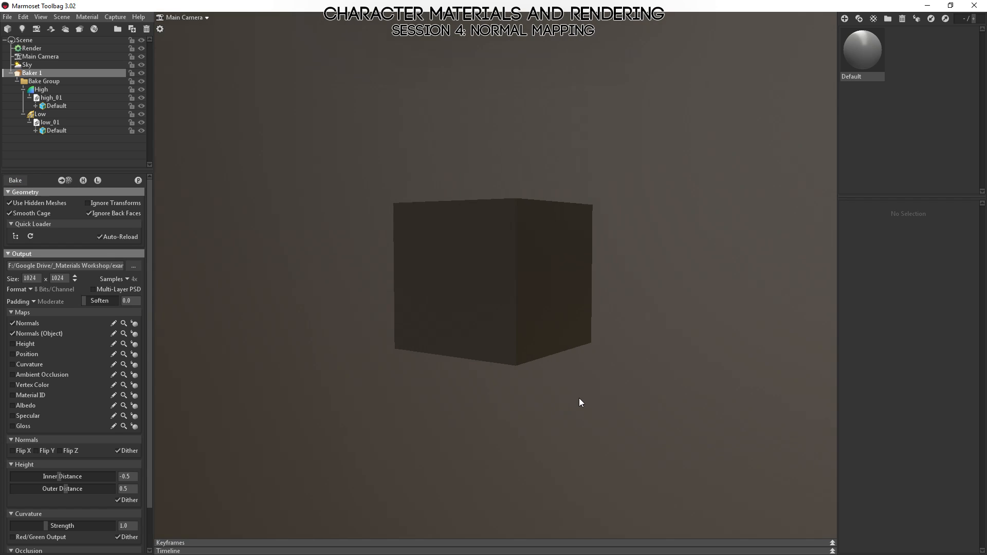
{"action": "left_click_drag", "start_coordinate": [579, 399], "coordinate": [384, 446]}
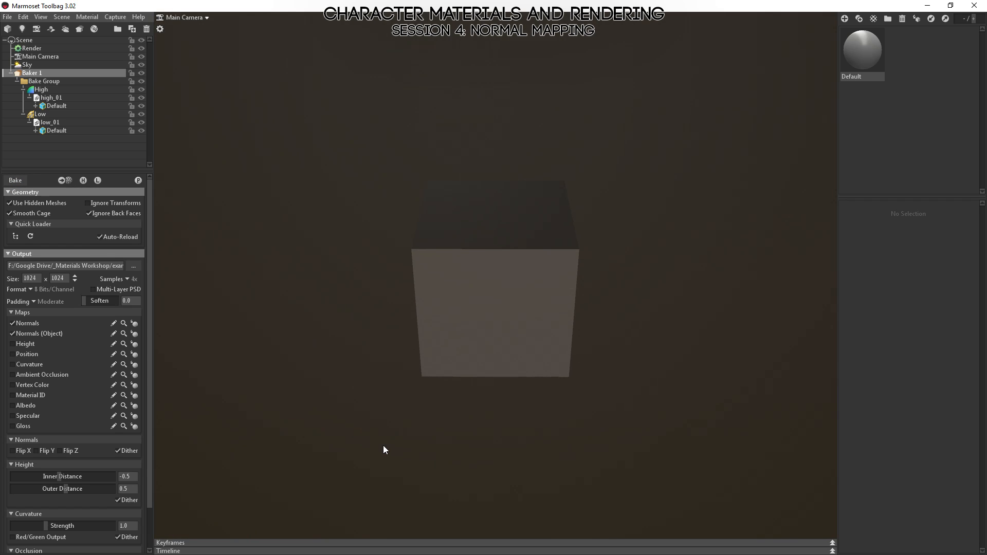
{"action": "left_click", "coordinate": [135, 325]}
Examine the color gradients along the cube's edges in the baked normal map from several sides.
{"action": "left_click_drag", "start_coordinate": [314, 302], "coordinate": [515, 289]}
{"action": "right_click_drag", "start_coordinate": [514, 289], "coordinate": [539, 355]}
{"action": "left_click_drag", "start_coordinate": [539, 355], "coordinate": [617, 361]}
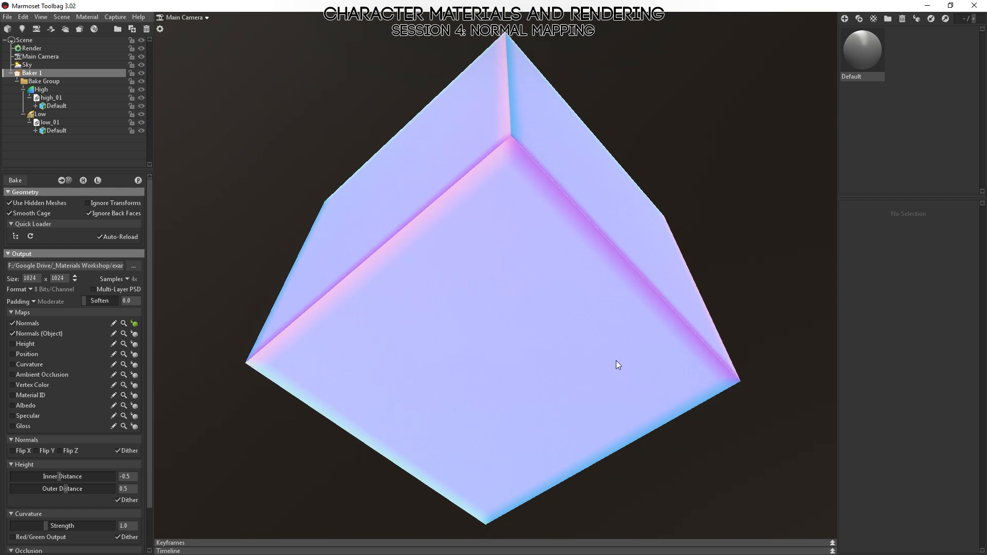
{"action": "right_click_drag", "start_coordinate": [616, 361], "coordinate": [598, 311]}
{"action": "left_click_drag", "start_coordinate": [598, 310], "coordinate": [510, 285]}
{"action": "right_click_drag", "start_coordinate": [510, 285], "coordinate": [540, 348]}
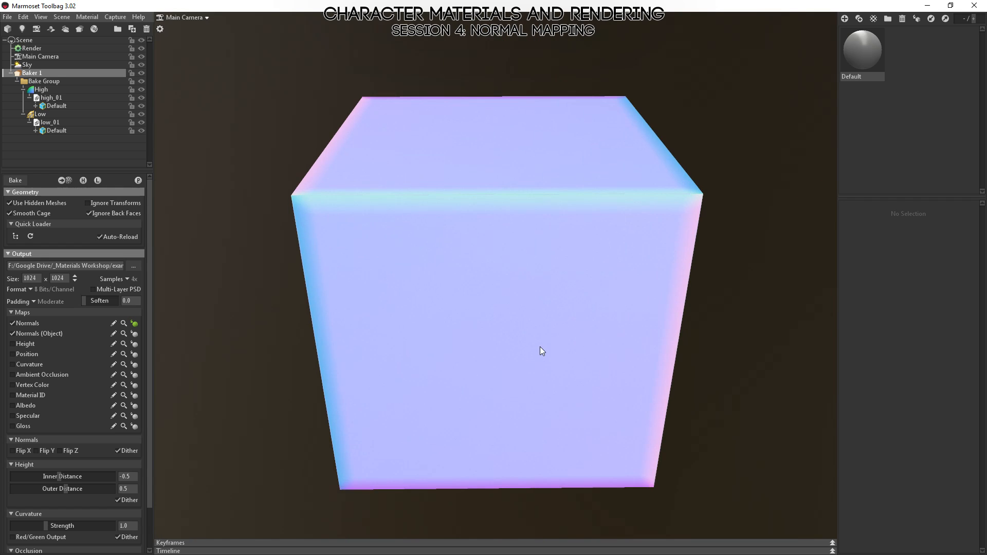
{"action": "left_click_drag", "start_coordinate": [540, 346], "coordinate": [433, 285]}
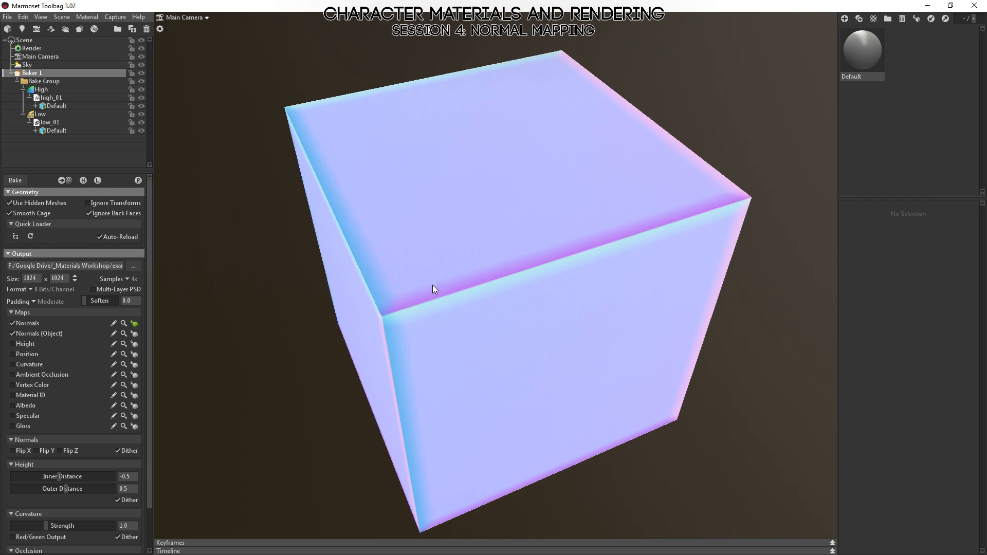
{"action": "right_click_drag", "start_coordinate": [433, 286], "coordinate": [391, 307]}
{"action": "left_click_drag", "start_coordinate": [770, 179], "coordinate": [607, 201]}
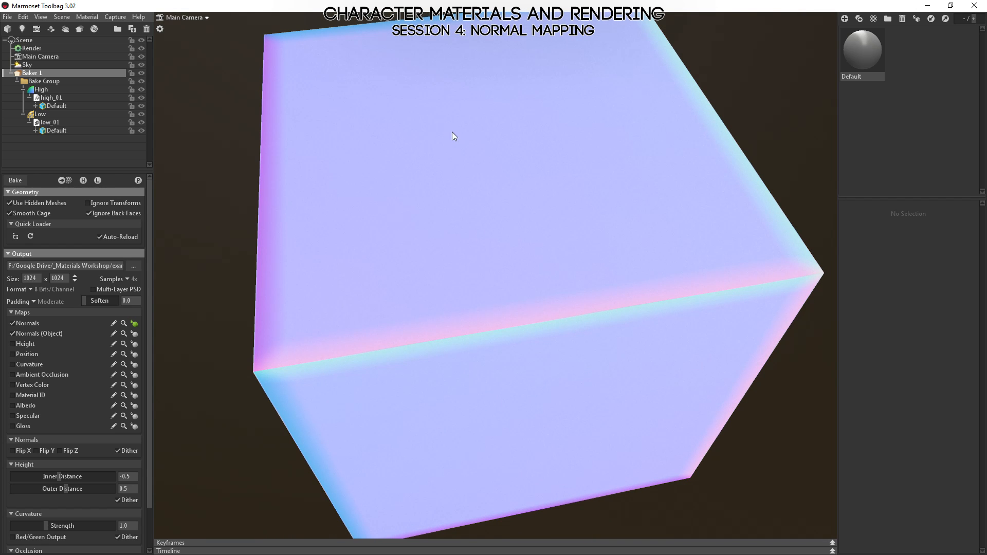
Inspect the tangent-space Normals preview on the cube's underside, side faces and top corners.
{"action": "right_click_drag", "start_coordinate": [487, 200], "coordinate": [407, 131]}
{"action": "left_click_drag", "start_coordinate": [555, 370], "coordinate": [478, 295]}
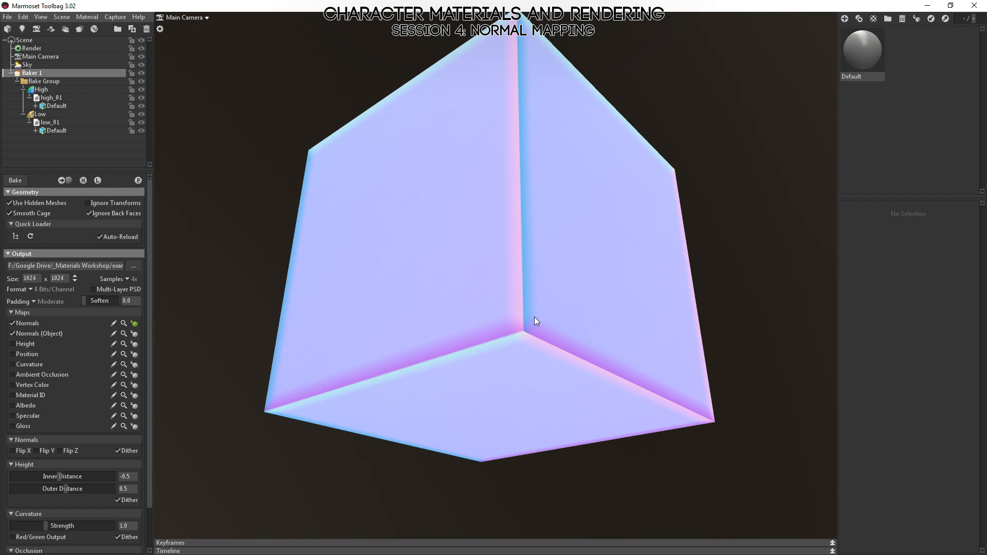
{"action": "left_click_drag", "start_coordinate": [308, 391], "coordinate": [487, 351]}
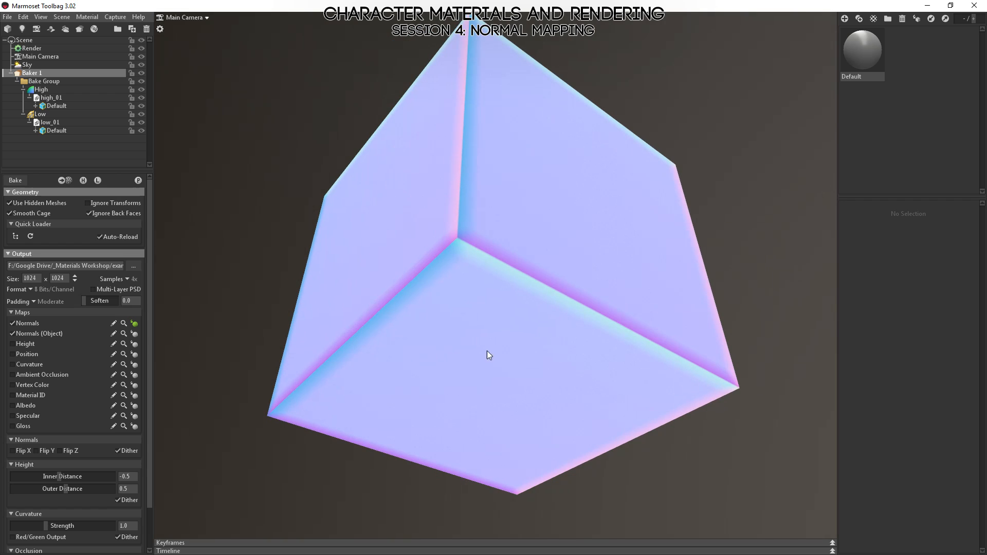
{"action": "left_click_drag", "start_coordinate": [480, 278], "coordinate": [493, 340]}
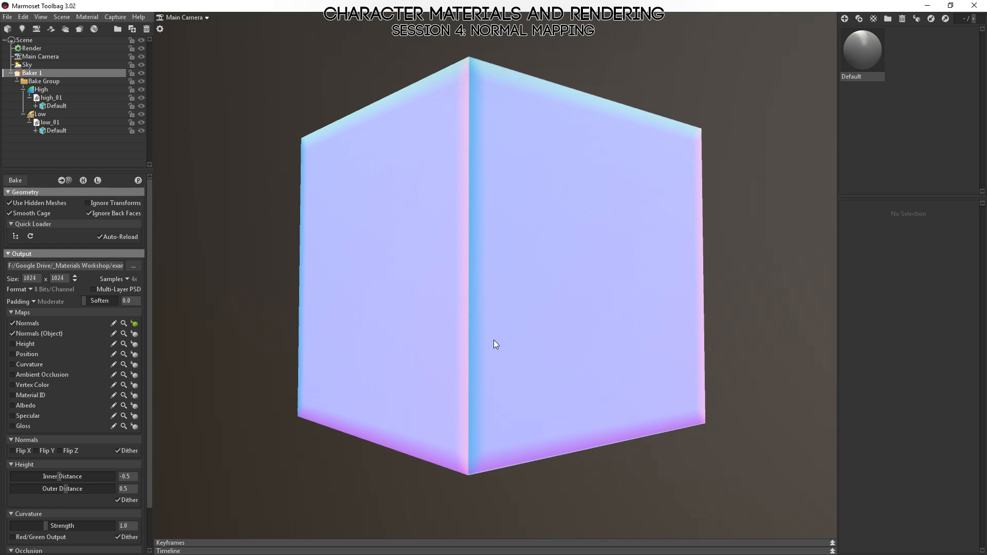
{"action": "left_click_drag", "start_coordinate": [583, 198], "coordinate": [575, 273]}
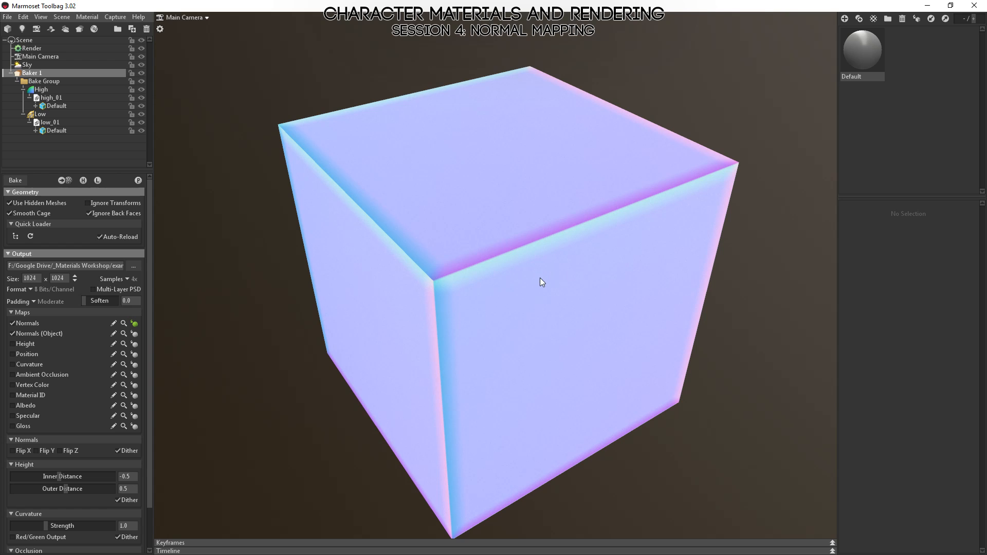
Preview the baked Normals (Object) map on the low-poly cube and inspect the color of each face from several sides.
{"action": "left_click", "coordinate": [135, 334]}
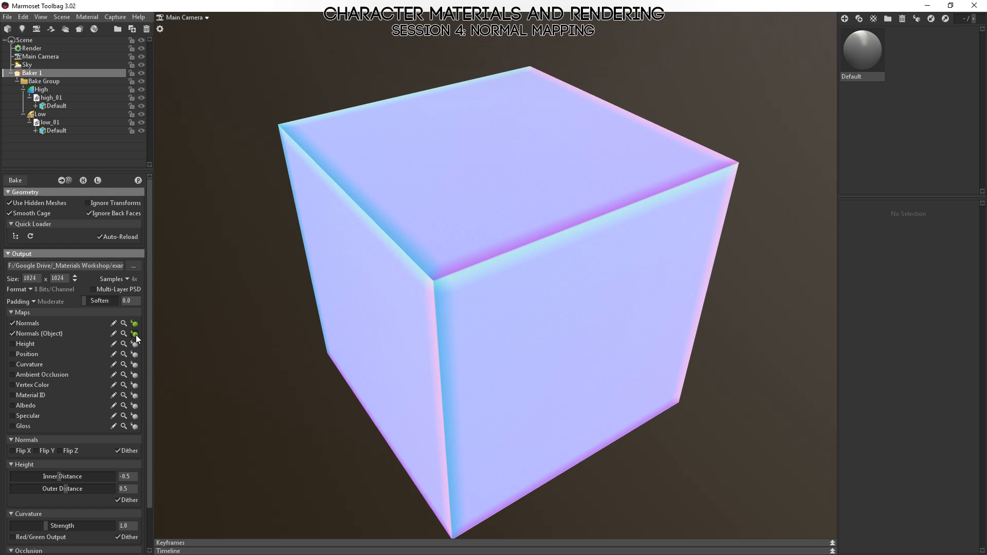
{"action": "left_click_drag", "start_coordinate": [369, 248], "coordinate": [477, 284]}
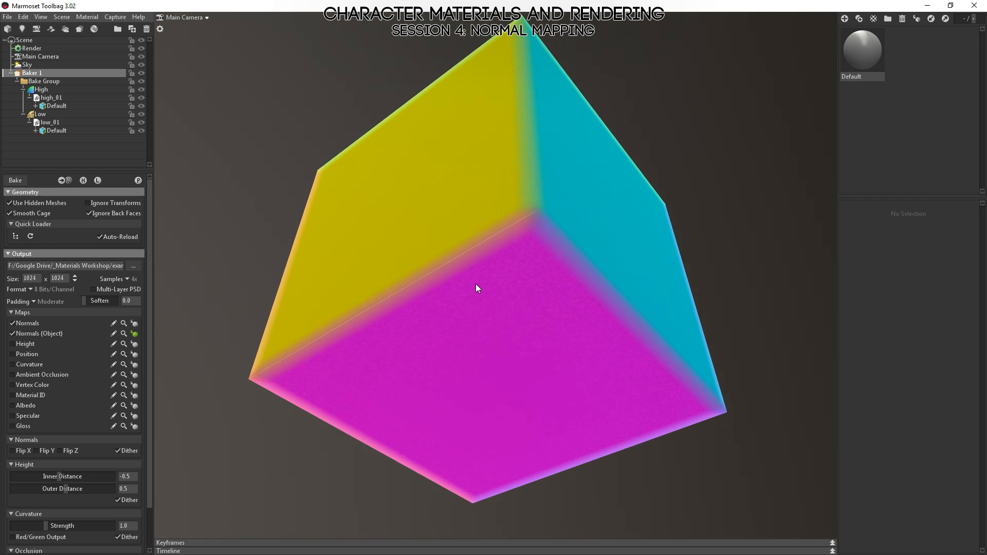
{"action": "left_click_drag", "start_coordinate": [334, 281], "coordinate": [496, 334]}
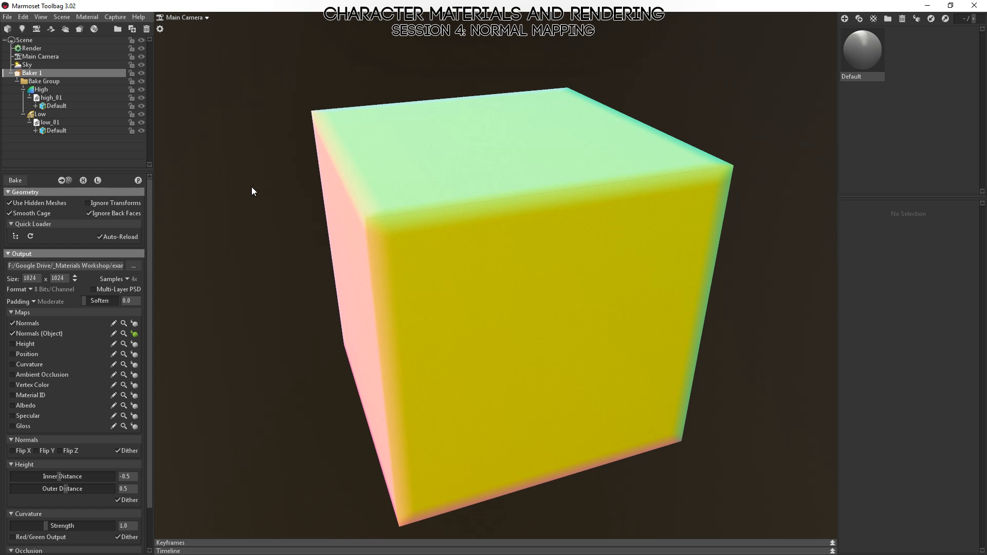
{"action": "left_click_drag", "start_coordinate": [538, 214], "coordinate": [423, 263]}
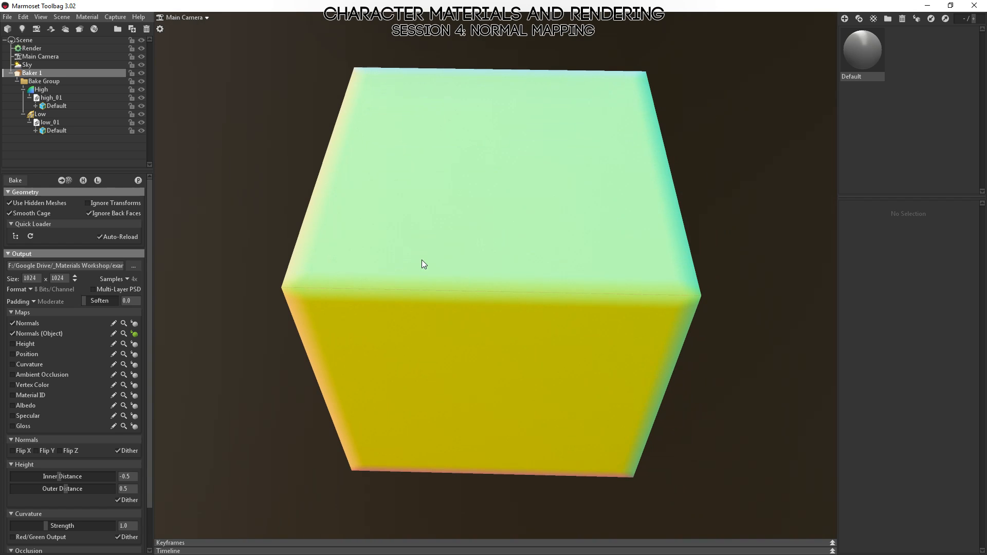
{"action": "left_click_drag", "start_coordinate": [373, 216], "coordinate": [554, 290]}
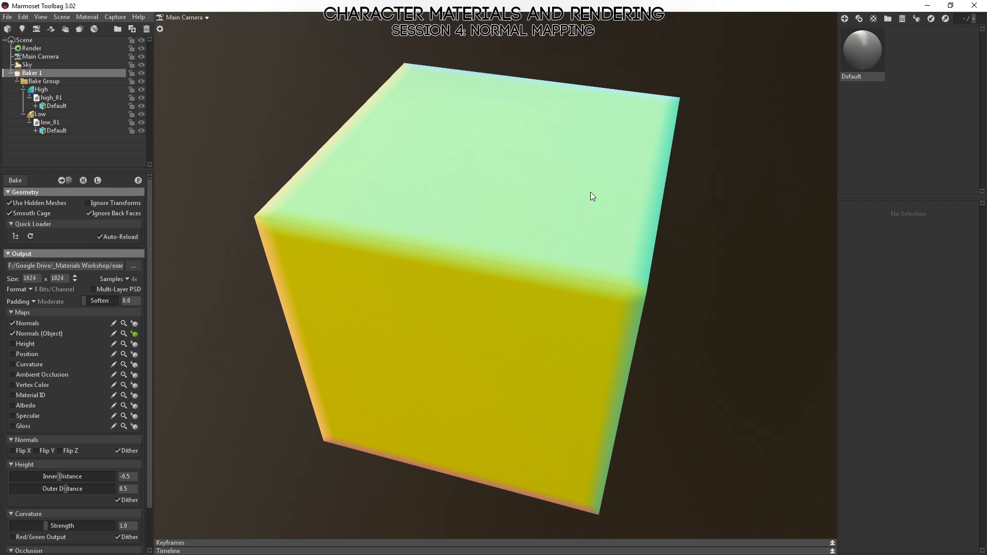
{"action": "left_click_drag", "start_coordinate": [491, 165], "coordinate": [535, 384]}
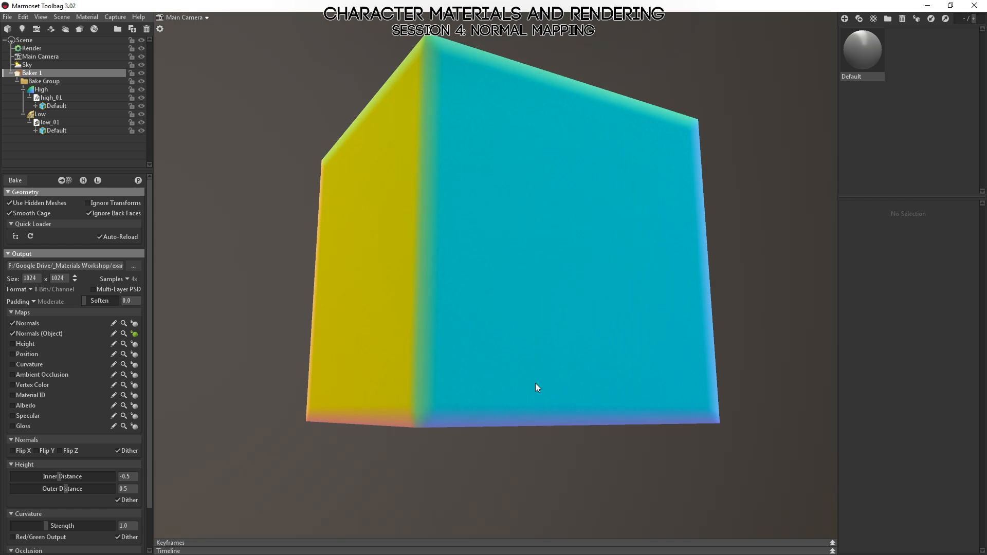
{"action": "right_click_drag", "start_coordinate": [619, 421], "coordinate": [499, 344]}
{"action": "left_click_drag", "start_coordinate": [499, 344], "coordinate": [612, 381]}
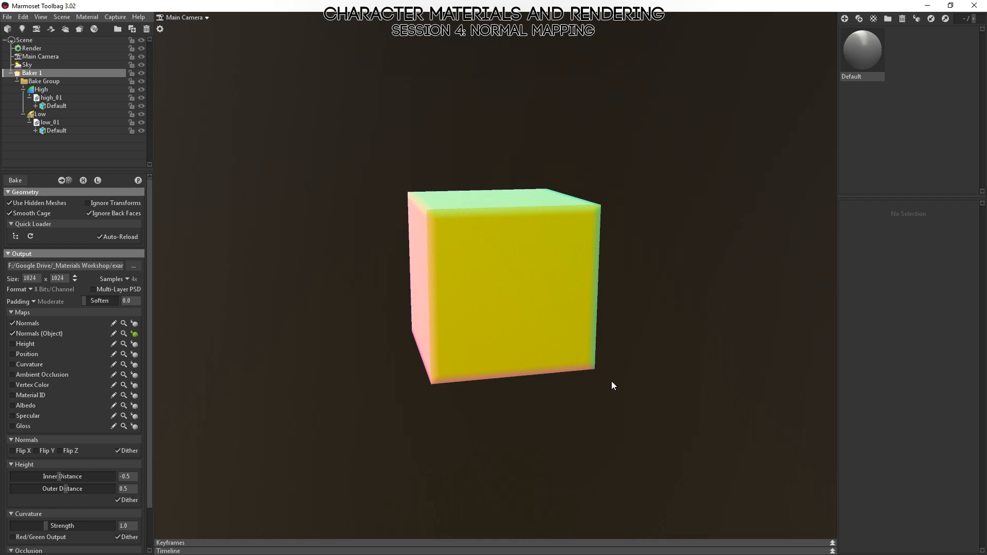
{"action": "left_click_drag", "start_coordinate": [556, 459], "coordinate": [618, 413]}
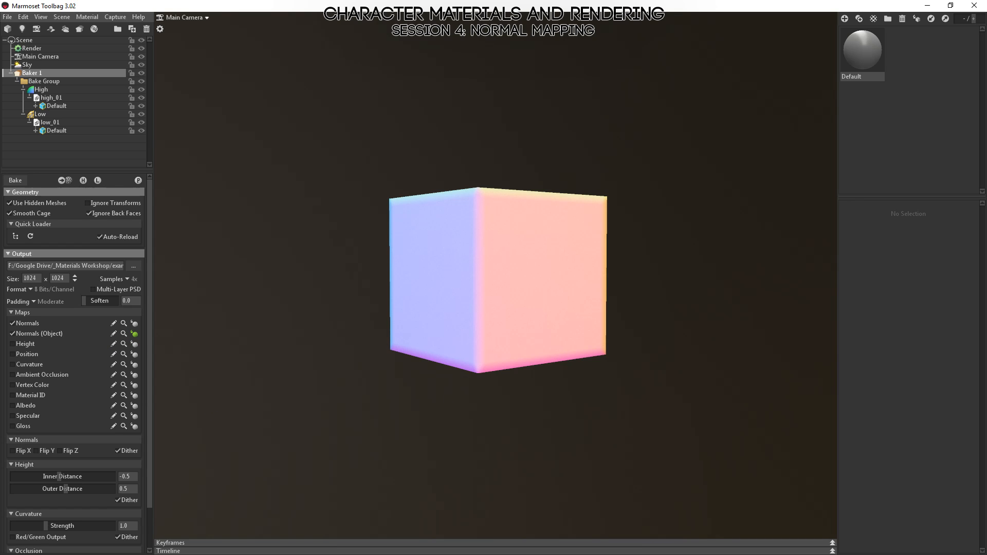
Open the baked map in Photoshop and compare cube_normals.psd with cube_normalsobj.psd.
{"action": "left_click", "coordinate": [124, 324]}
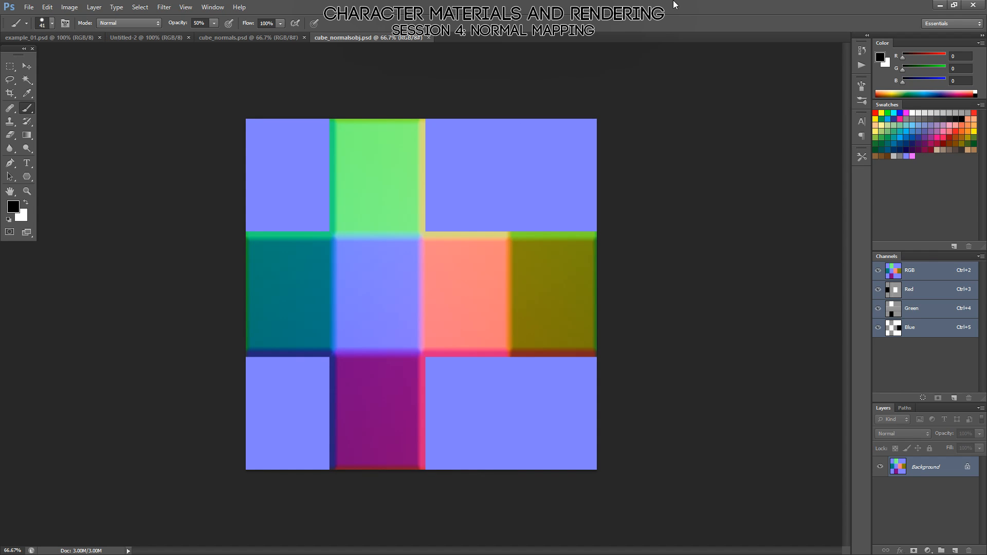
{"action": "left_click", "coordinate": [254, 37]}
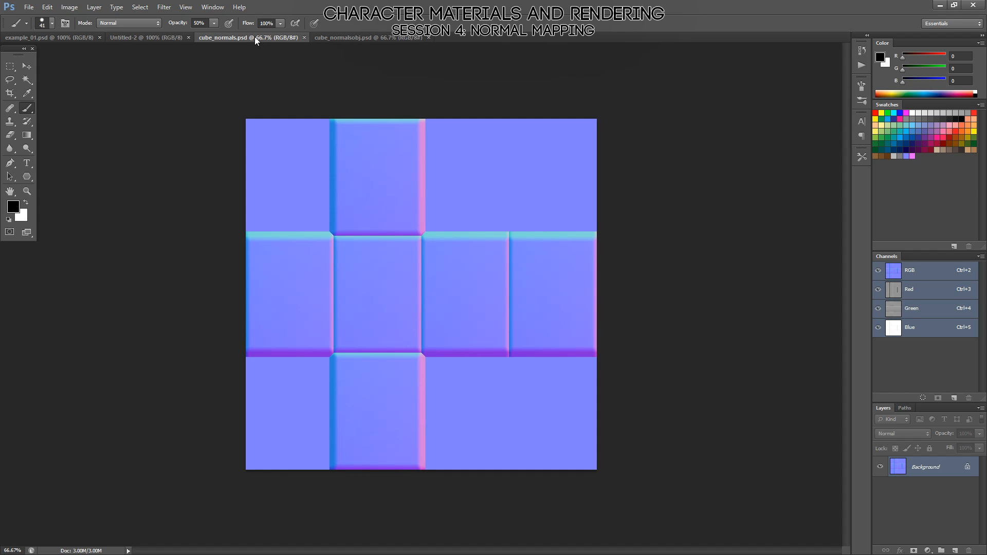
{"action": "left_click", "coordinate": [345, 37]}
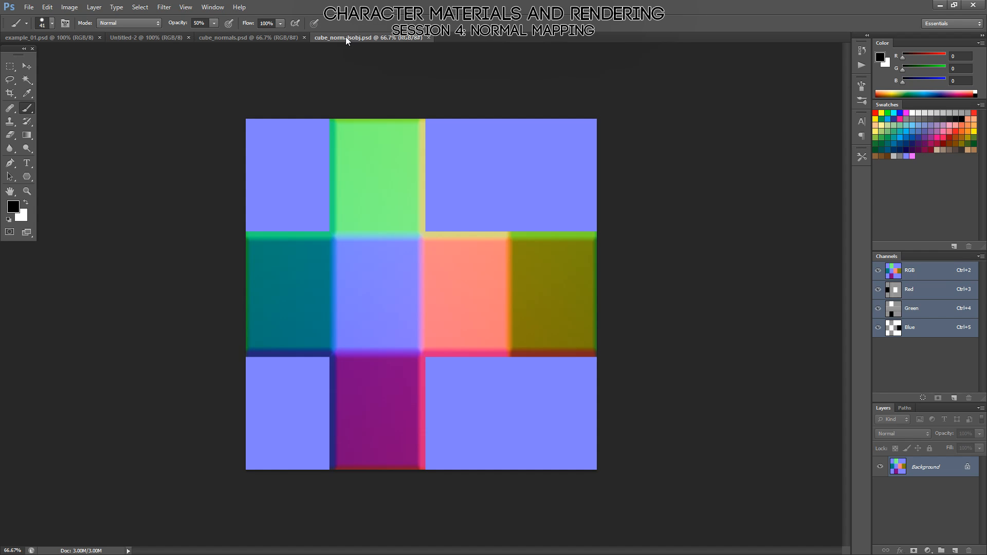
{"action": "left_click", "coordinate": [264, 39]}
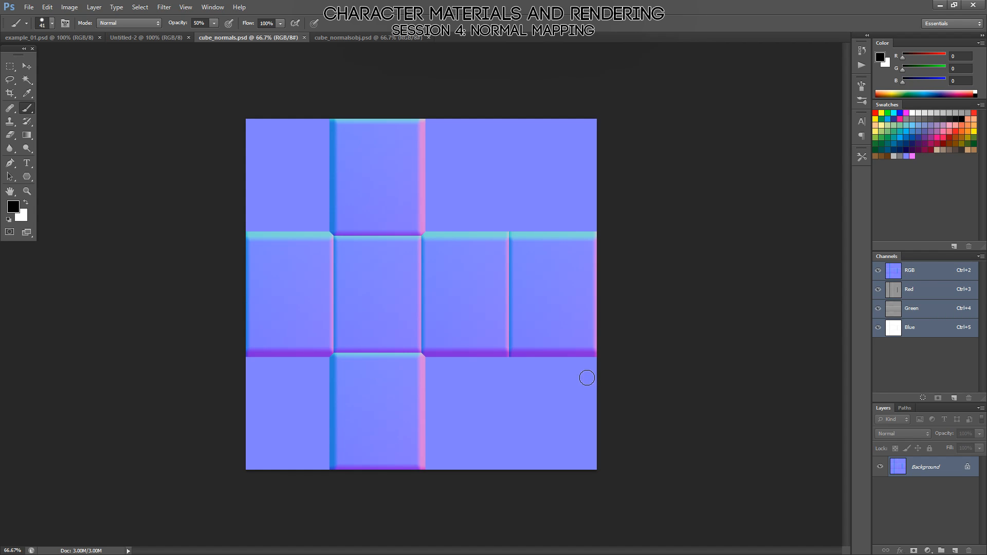
View the Red, Green and Blue channels of cube_normals.psd one by one, and restore the RGB composite.
{"action": "left_click", "coordinate": [910, 292]}
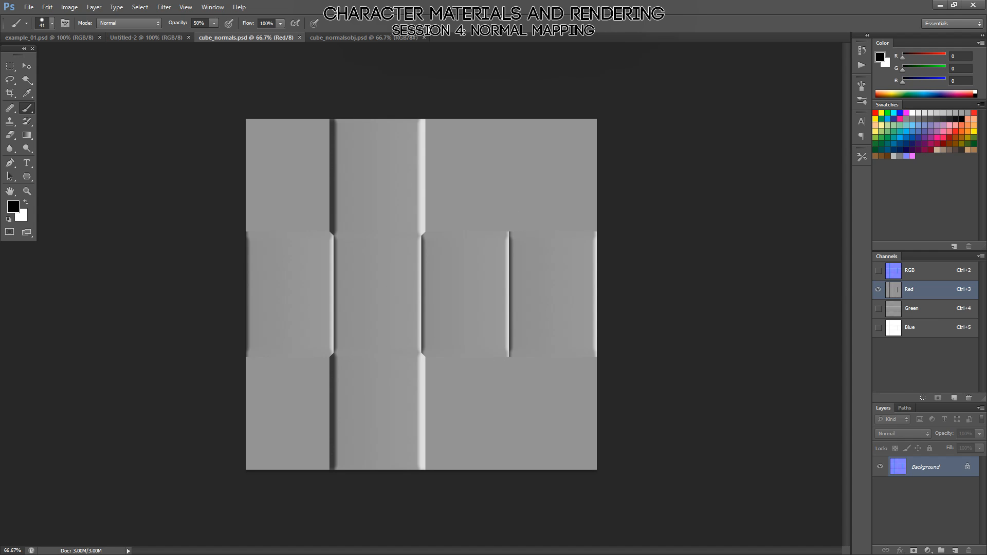
{"action": "left_click", "coordinate": [890, 311]}
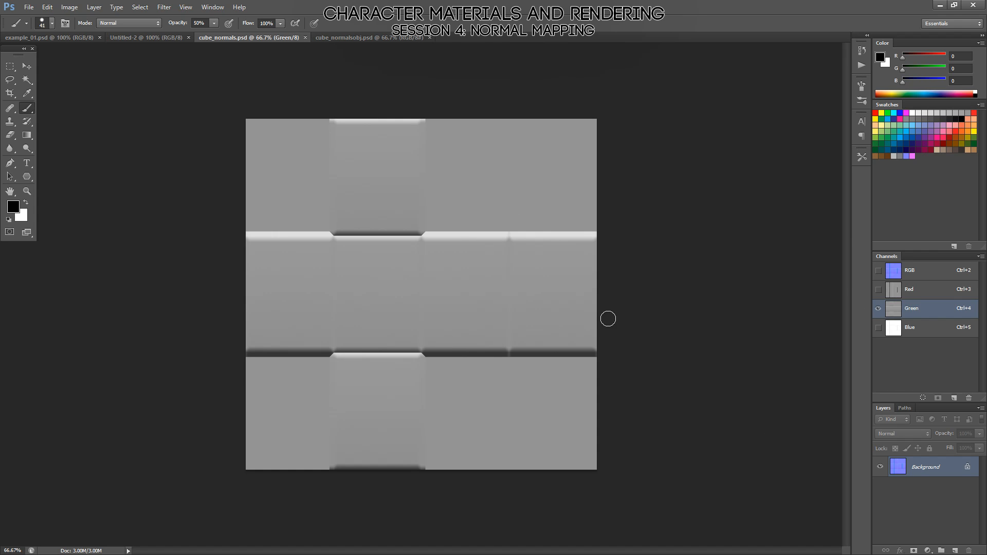
{"action": "left_click", "coordinate": [944, 330]}
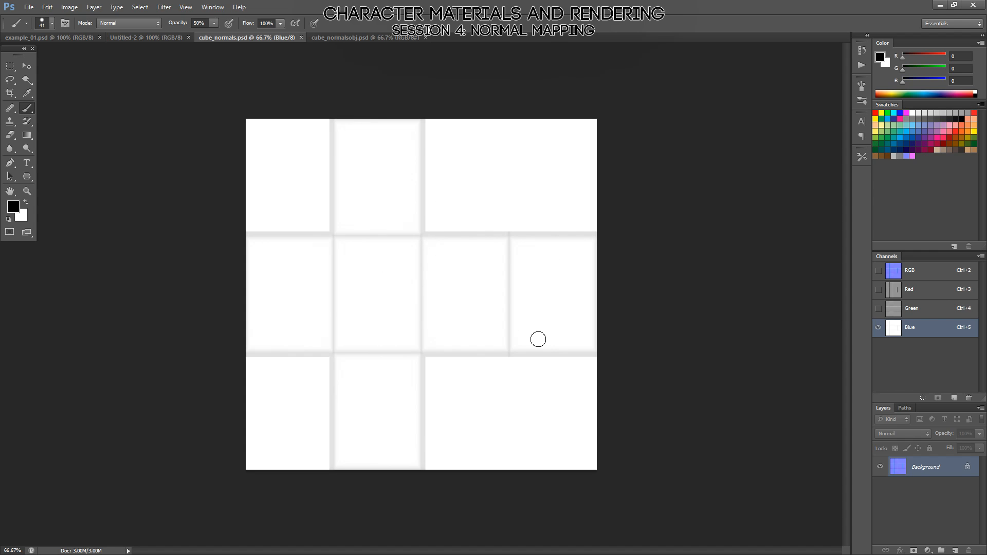
{"action": "left_click", "coordinate": [897, 275]}
Isolate the Red channel of cube_normalsobj.psd, compare it with the cube's faces in Marmoset Toolbag, and restore the RGB composite in Photoshop.
{"action": "left_click", "coordinate": [366, 39]}
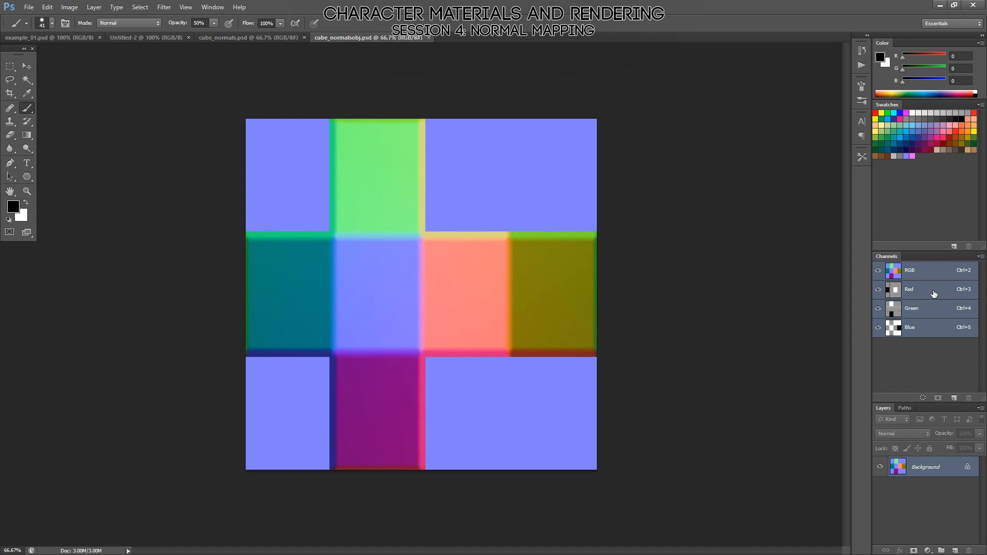
{"action": "left_click", "coordinate": [895, 291]}
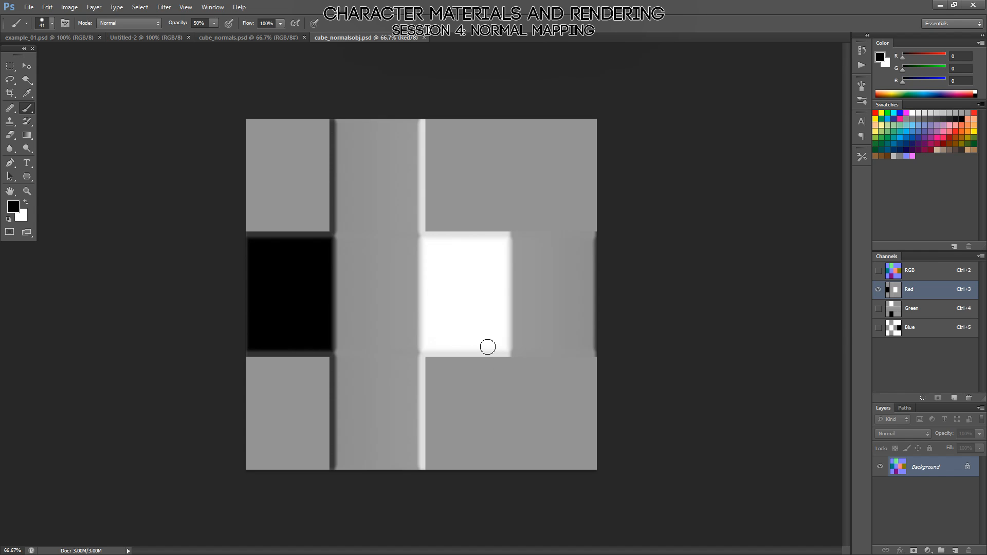
{"action": "key", "text": "alt"}
{"action": "key", "text": "alt+Tab"}
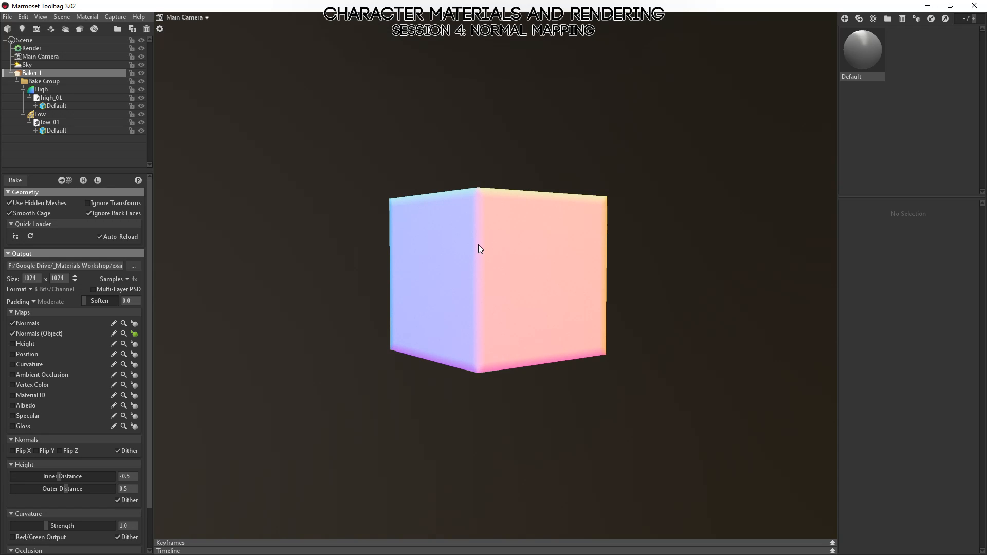
{"action": "left_click_drag", "start_coordinate": [478, 245], "coordinate": [434, 249]}
{"action": "left_click_drag", "start_coordinate": [504, 198], "coordinate": [465, 193]}
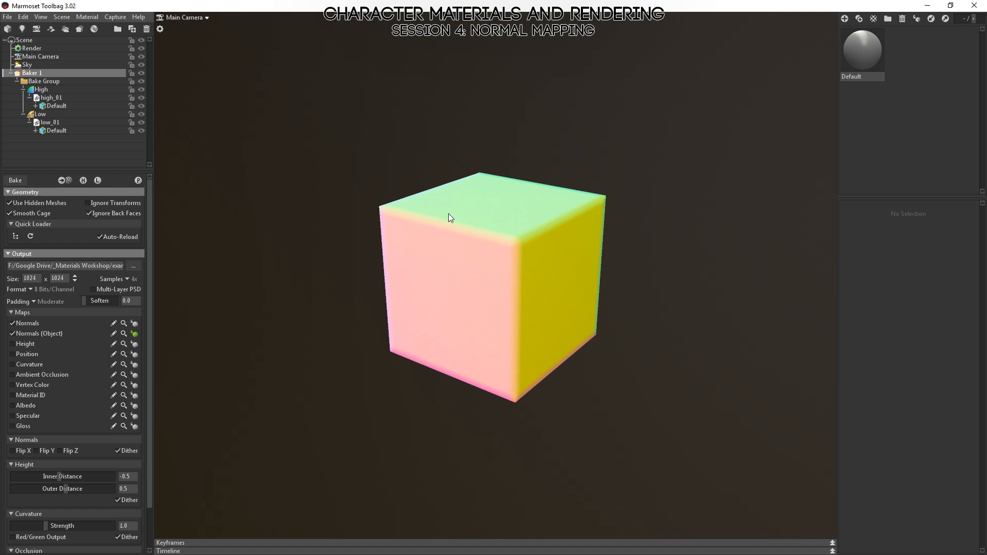
{"action": "key", "text": "alt+Tab"}
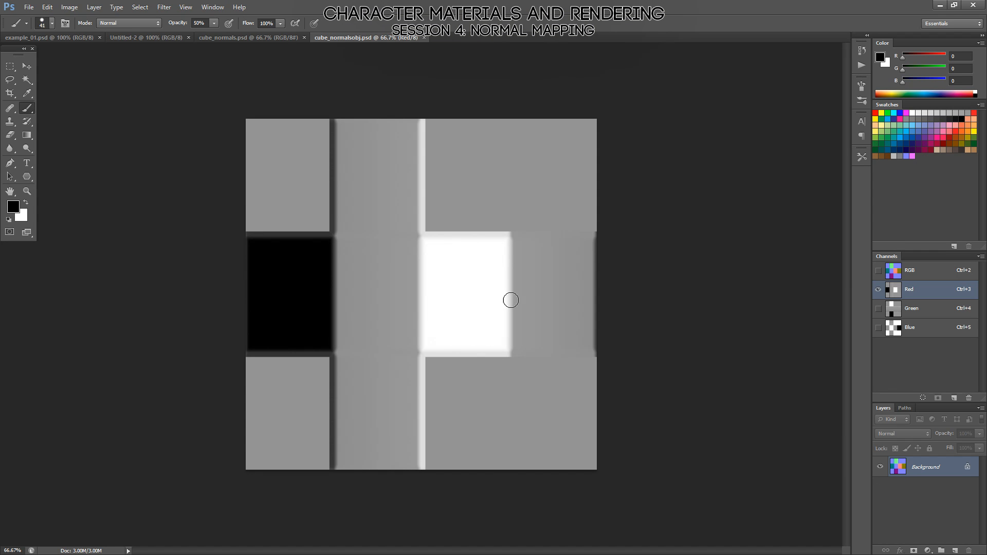
{"action": "left_click", "coordinate": [916, 276]}
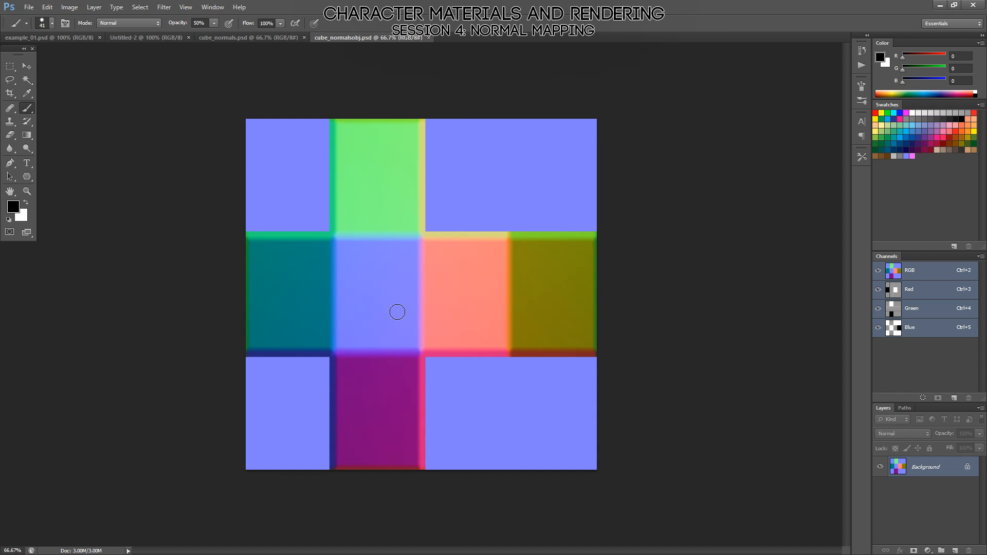
Switch to Marmoset Toolbag, rotate low_01 about its vertical axis so its corners turn away from the high-poly cube's, and deselect it.
{"action": "key", "text": "alt+Tab"}
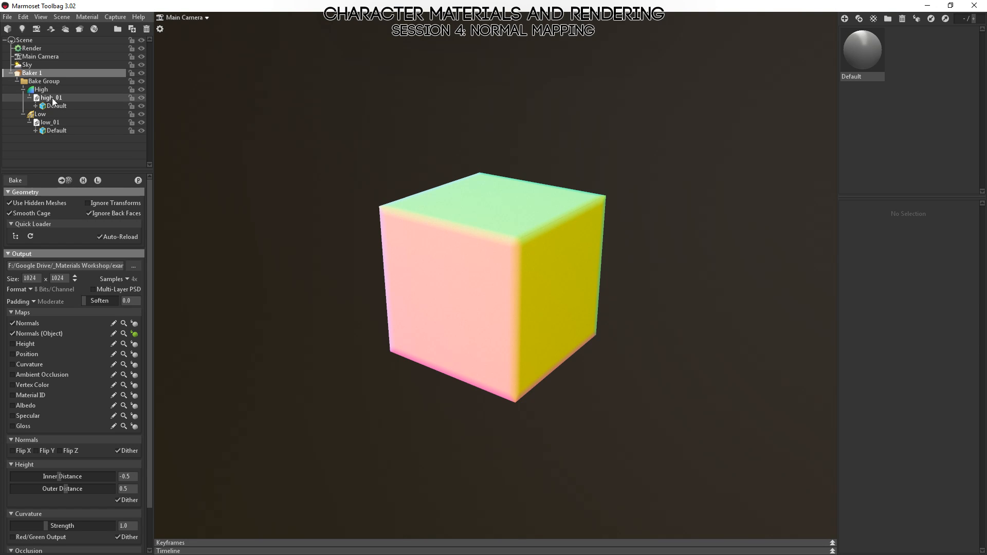
{"action": "left_click", "coordinate": [59, 124]}
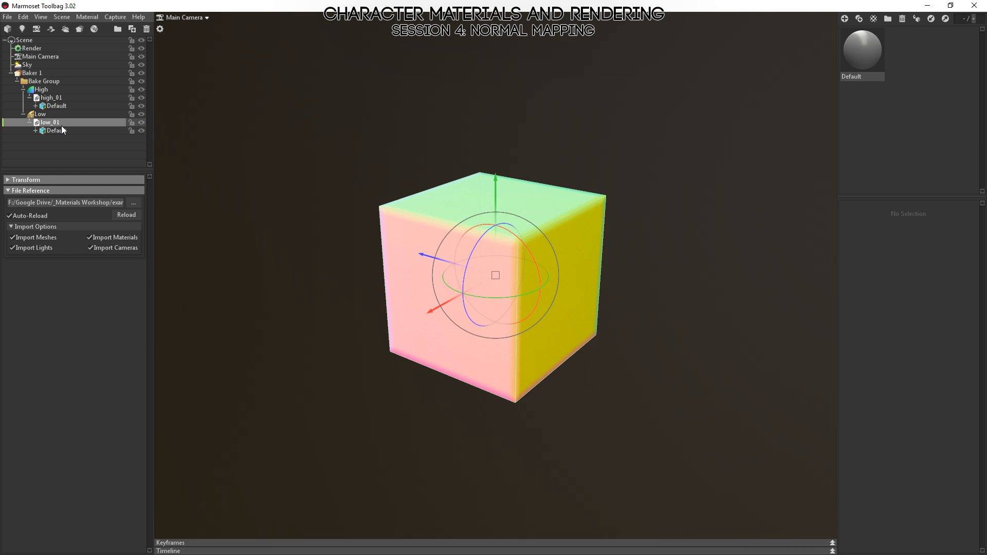
{"action": "left_click_drag", "start_coordinate": [499, 297], "coordinate": [485, 332]}
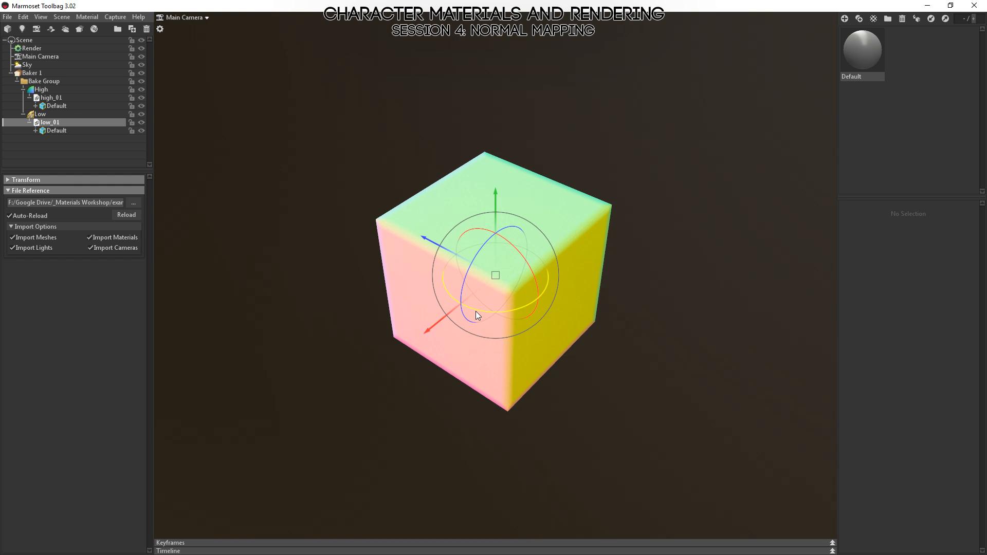
{"action": "left_click_drag", "start_coordinate": [485, 312], "coordinate": [532, 312]}
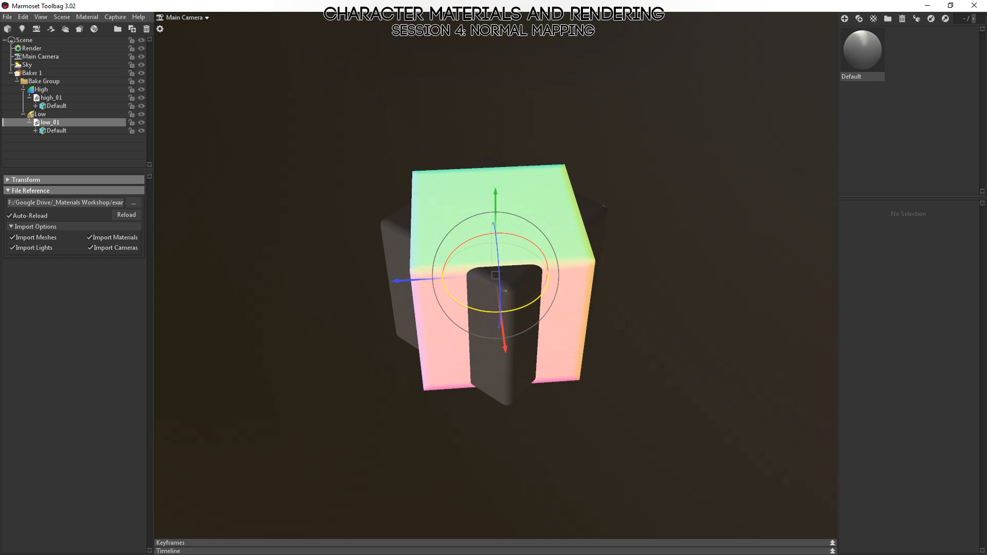
{"action": "left_click_drag", "start_coordinate": [473, 437], "coordinate": [521, 424]}
{"action": "left_click", "coordinate": [708, 315]}
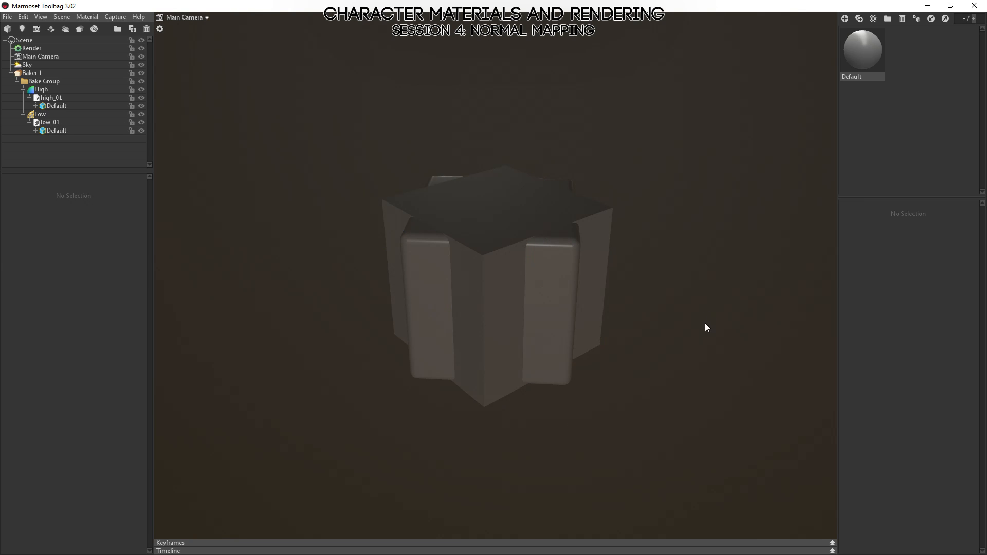
Set the Low group's cage to Max Offset 0.5 and Min Offset 0.18, and check that it encloses the high-poly cube.
{"action": "left_click", "coordinate": [40, 114]}
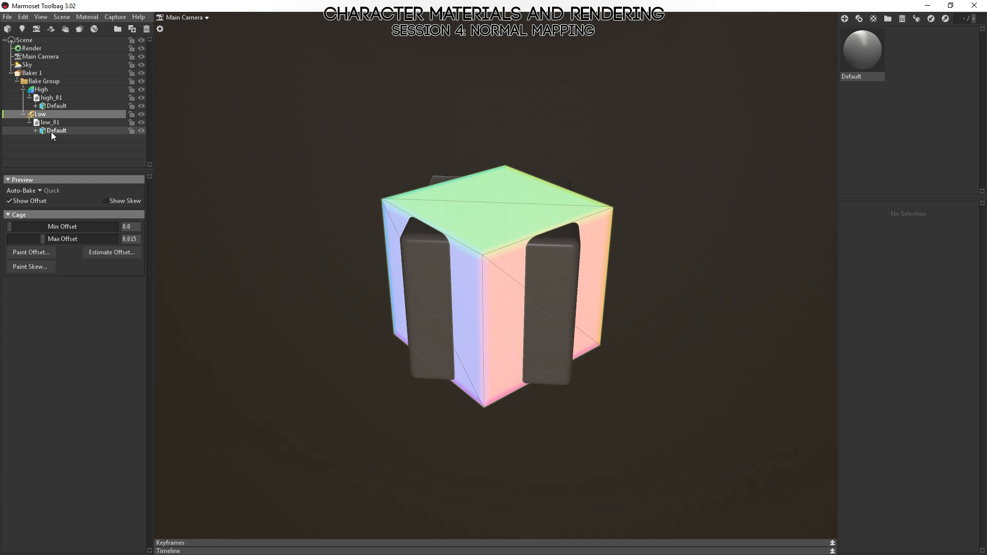
{"action": "left_click_drag", "start_coordinate": [43, 240], "coordinate": [131, 238]}
{"action": "left_click_drag", "start_coordinate": [649, 298], "coordinate": [333, 263]}
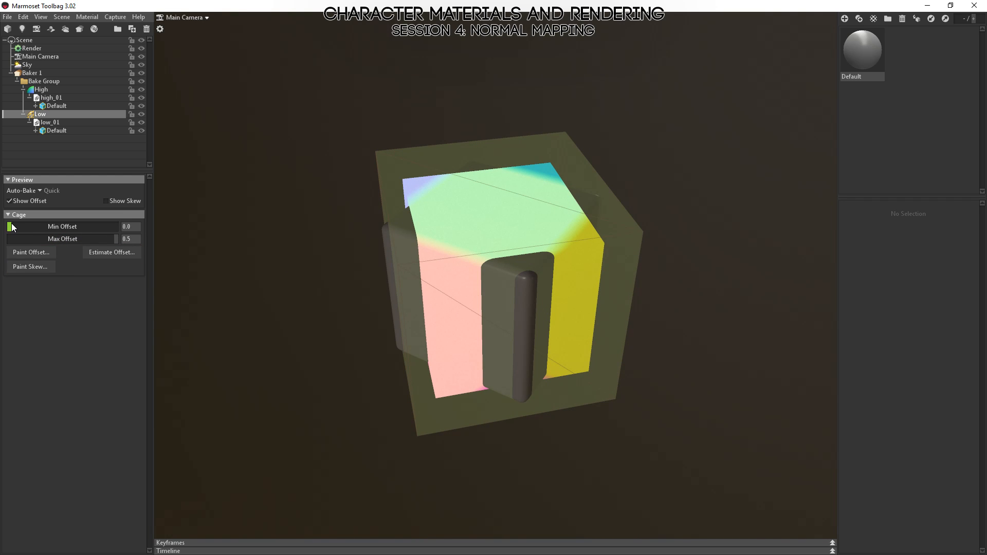
{"action": "left_click_drag", "start_coordinate": [11, 226], "coordinate": [86, 227]}
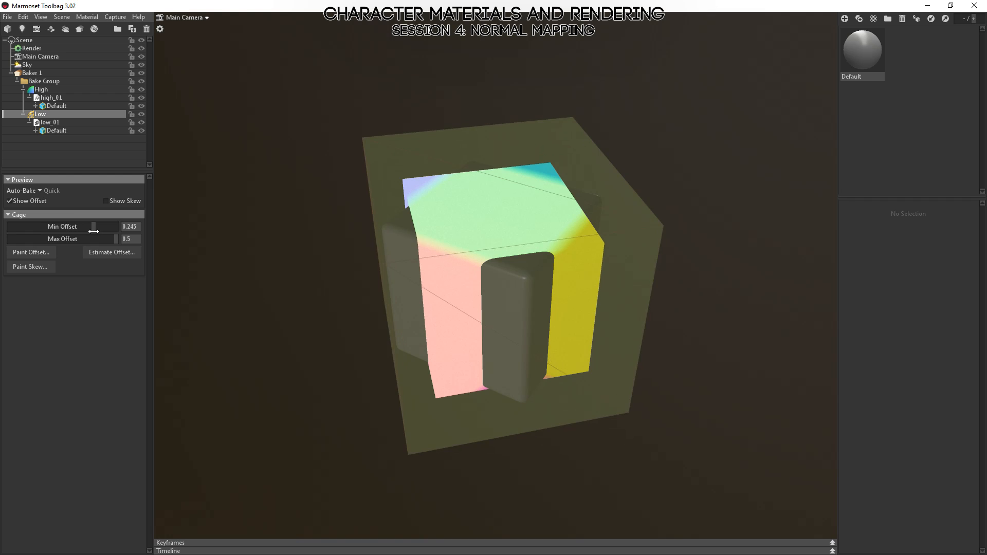
{"action": "left_click_drag", "start_coordinate": [329, 229], "coordinate": [411, 183]}
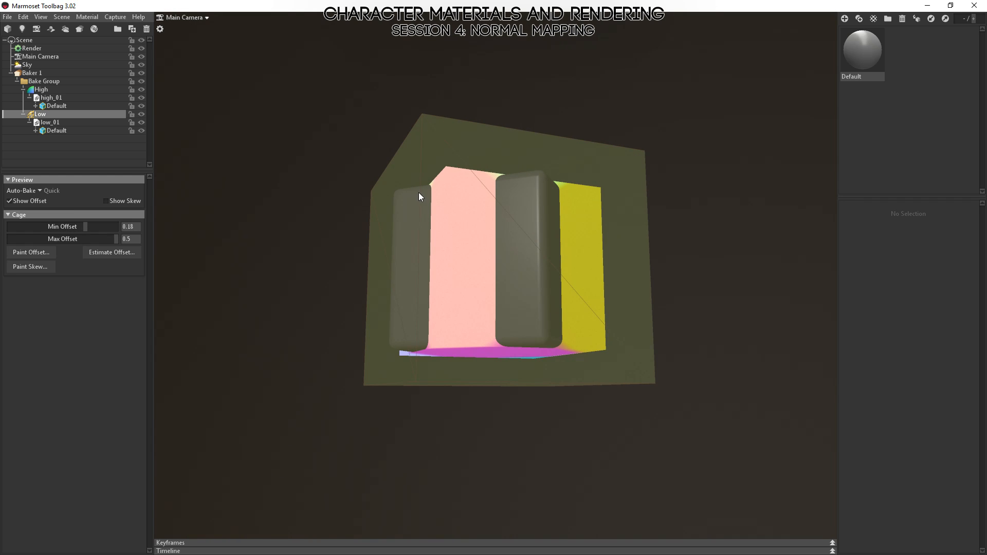
{"action": "left_click_drag", "start_coordinate": [444, 153], "coordinate": [401, 226]}
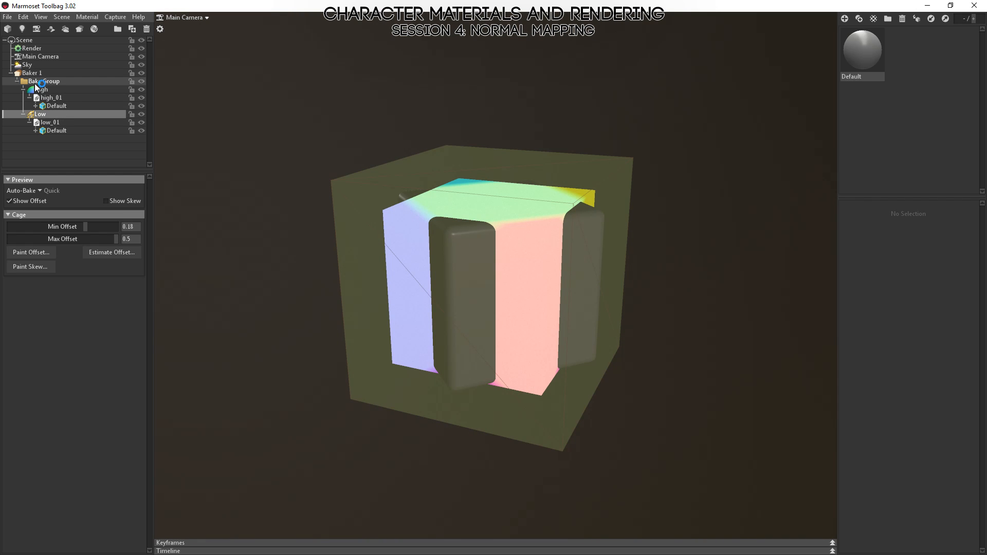
Select Baker 1, hide the High group, and preview the tangent-space Normals map on the low-poly cube.
{"action": "left_click", "coordinate": [30, 73]}
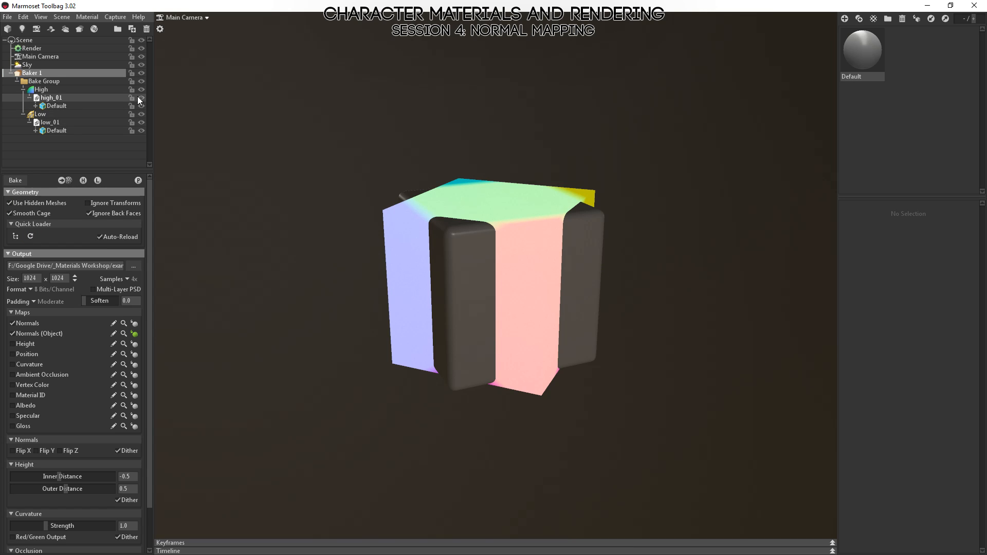
{"action": "left_click_drag", "start_coordinate": [318, 129], "coordinate": [575, 283]}
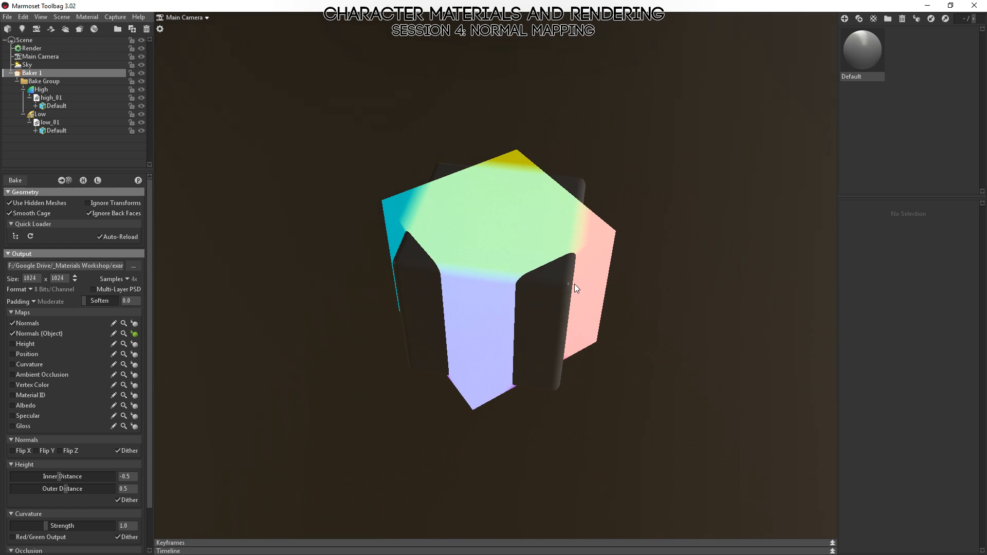
{"action": "left_click", "coordinate": [141, 89]}
{"action": "left_click_drag", "start_coordinate": [498, 317], "coordinate": [493, 368]}
{"action": "left_click", "coordinate": [135, 323]}
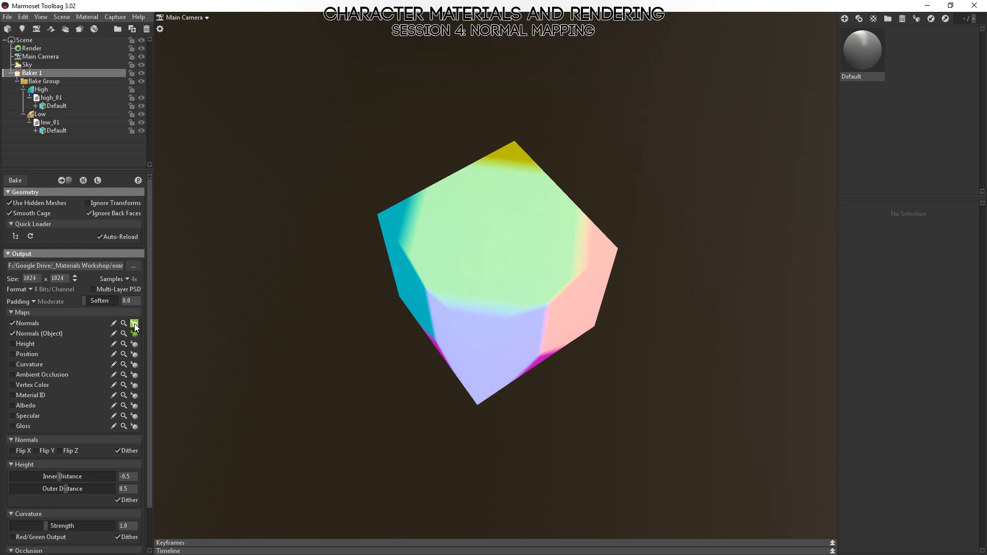
Examine the tangent-space colours around the low-poly cube, and show the High group again.
{"action": "left_click_drag", "start_coordinate": [561, 288], "coordinate": [466, 262]}
{"action": "left_click_drag", "start_coordinate": [510, 231], "coordinate": [567, 358]}
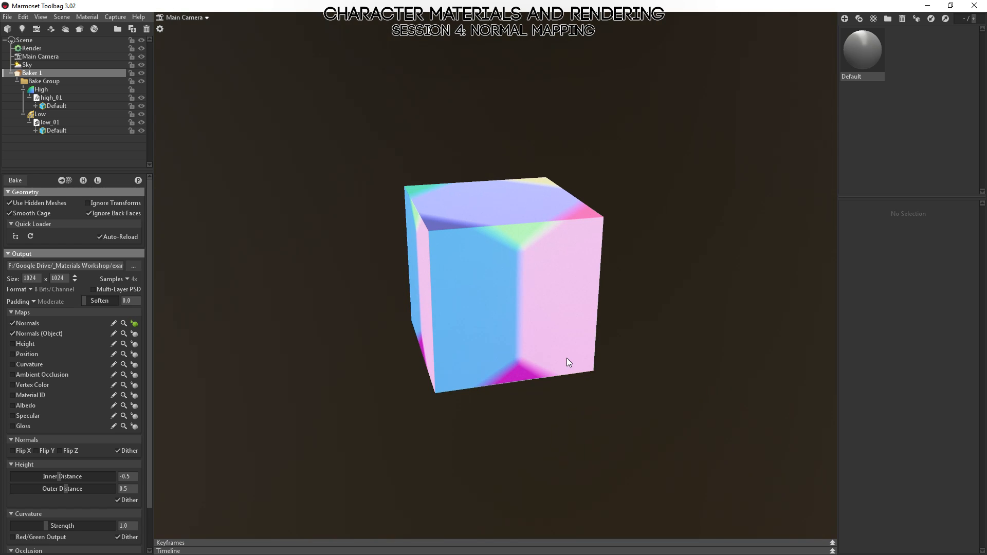
{"action": "left_click_drag", "start_coordinate": [436, 320], "coordinate": [588, 273]}
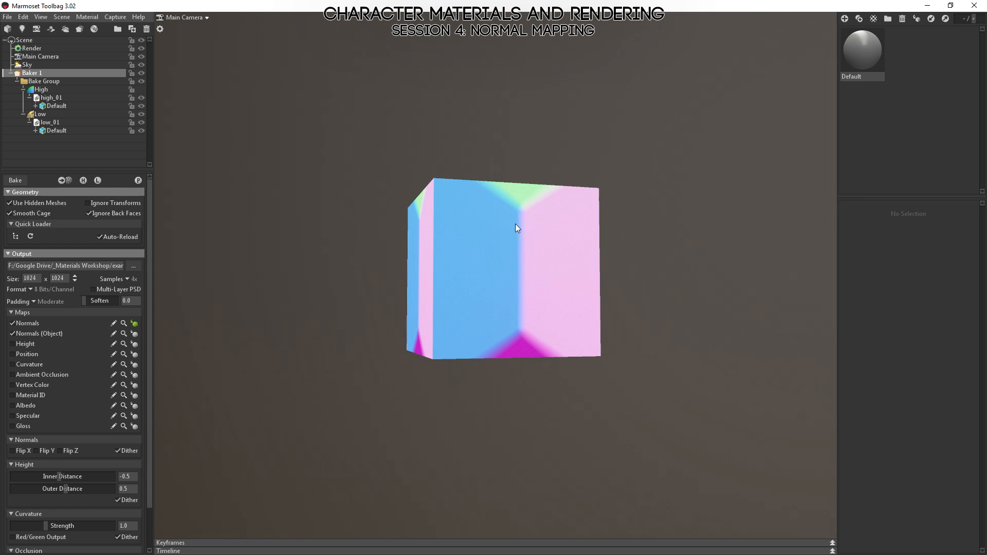
{"action": "left_click_drag", "start_coordinate": [506, 286], "coordinate": [379, 267]}
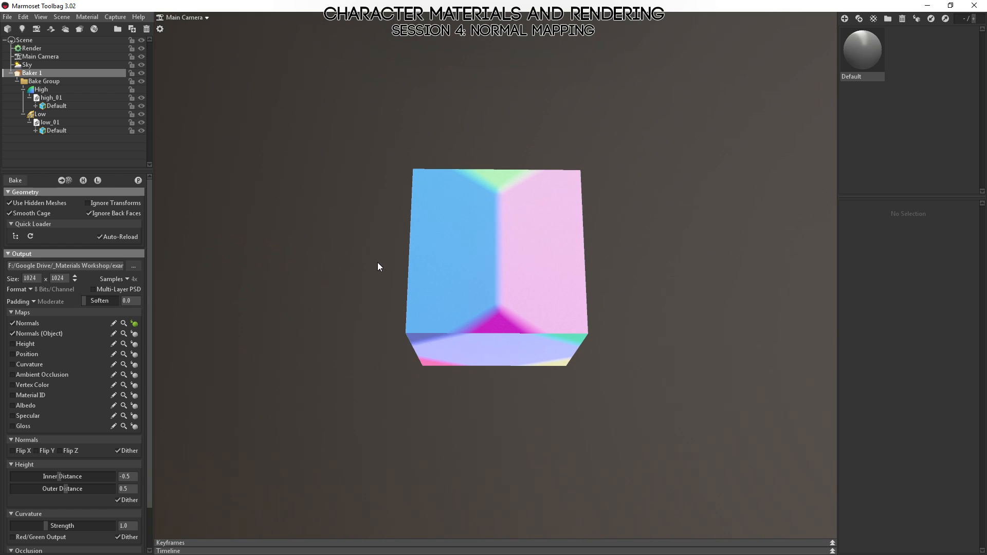
{"action": "left_click", "coordinate": [142, 90]}
{"action": "left_click_drag", "start_coordinate": [498, 283], "coordinate": [505, 194]}
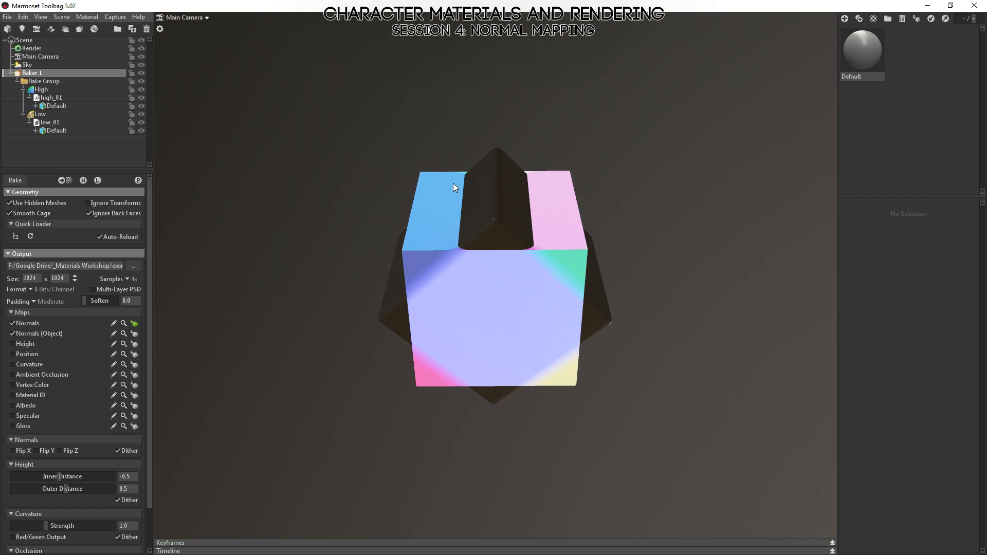
Compare the protruding high-poly corners with the tangent-space colours on the low-poly cube's sides and cap from several angles.
{"action": "right_click_drag", "start_coordinate": [452, 183], "coordinate": [484, 261]}
{"action": "left_click", "coordinate": [463, 95]}
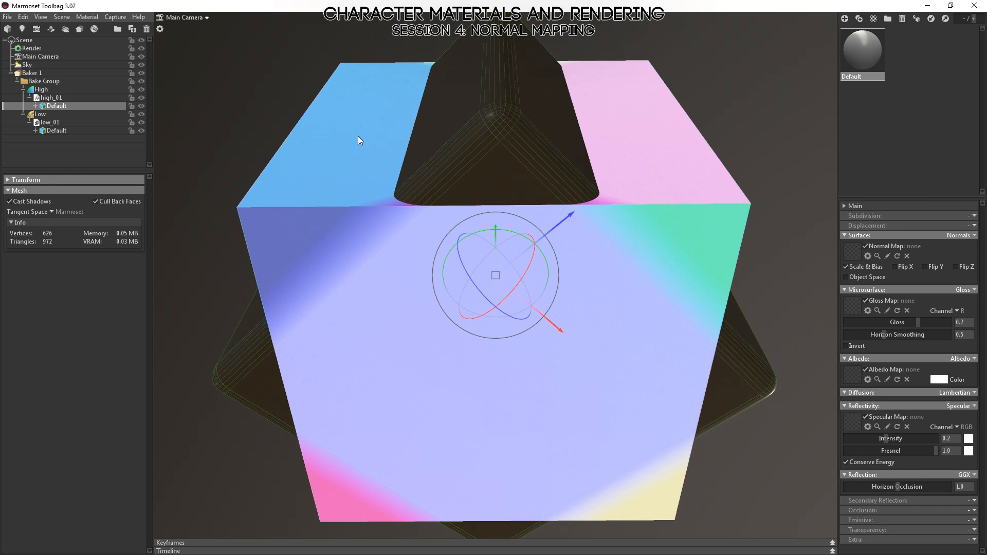
{"action": "left_click_drag", "start_coordinate": [318, 145], "coordinate": [359, 291]}
{"action": "left_click_drag", "start_coordinate": [433, 335], "coordinate": [452, 282]}
{"action": "right_click_drag", "start_coordinate": [614, 332], "coordinate": [592, 230]}
{"action": "left_click_drag", "start_coordinate": [592, 230], "coordinate": [588, 273]}
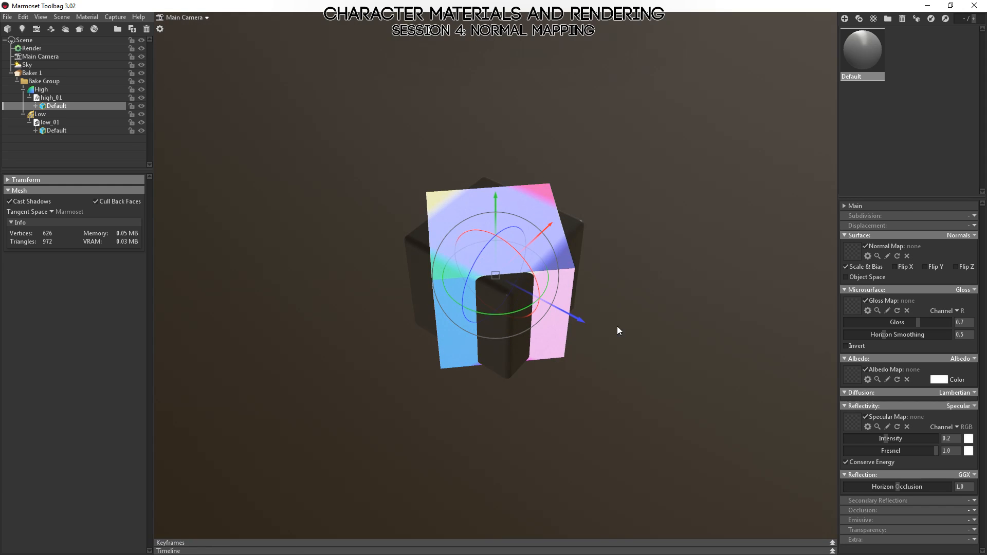
{"action": "right_click_drag", "start_coordinate": [619, 328], "coordinate": [472, 390]}
{"action": "left_click_drag", "start_coordinate": [471, 387], "coordinate": [304, 372]}
{"action": "left_click_drag", "start_coordinate": [414, 199], "coordinate": [436, 101]}
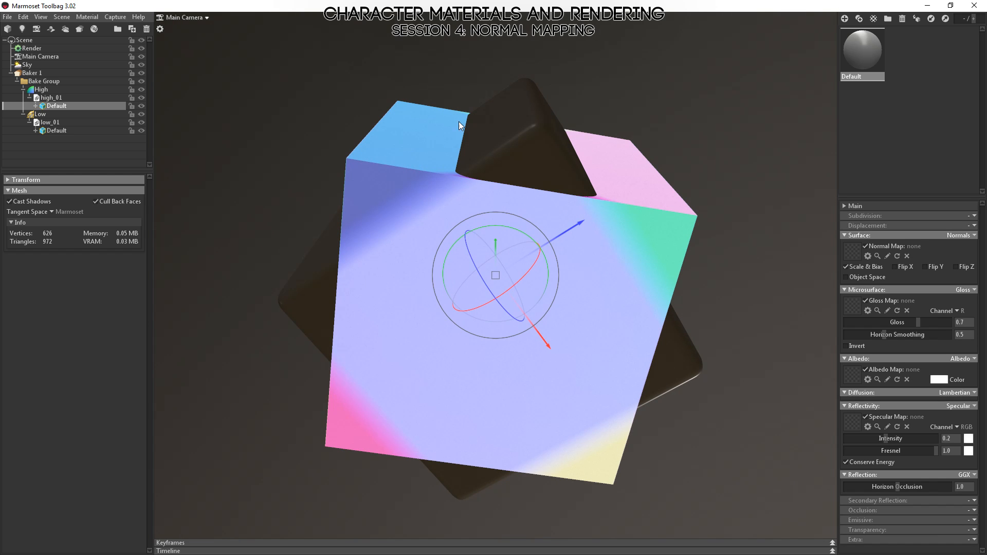
Switch to Photoshop, close the outdated cube_normalsobj.psd, and reload the rebaked normal maps from disk.
{"action": "key", "text": "alt+Tab"}
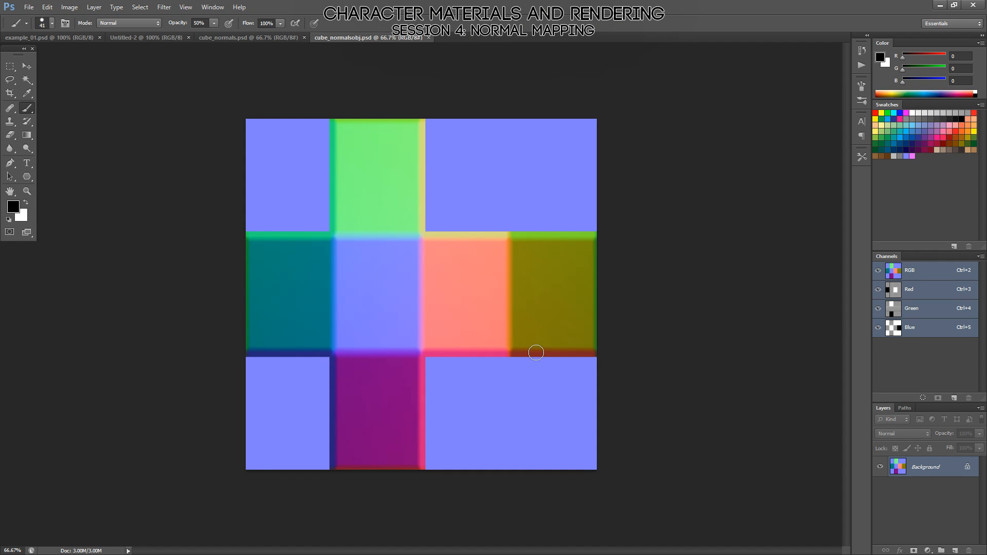
{"action": "left_click", "coordinate": [28, 7]}
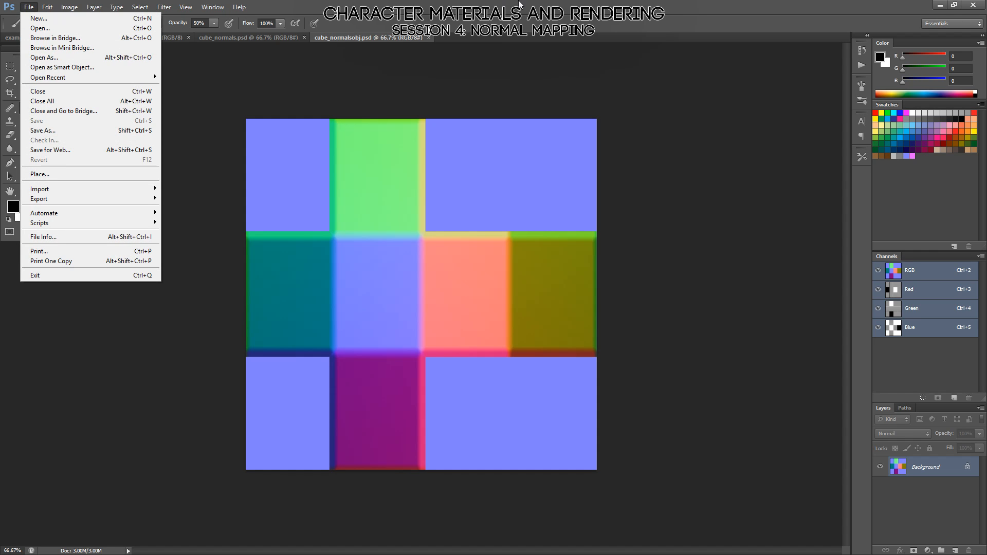
{"action": "left_click", "coordinate": [38, 91]}
{"action": "key", "text": "w"}
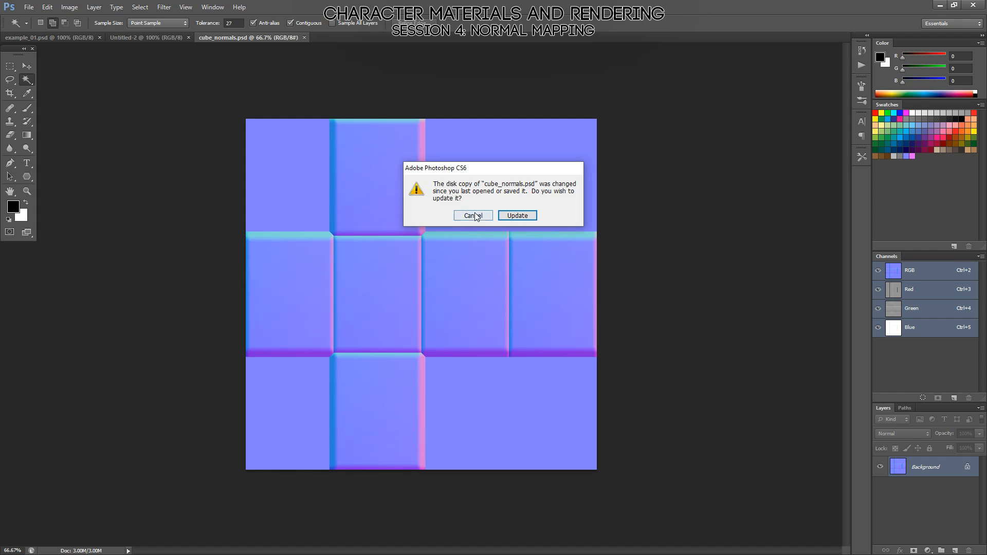
{"action": "left_click", "coordinate": [518, 216]}
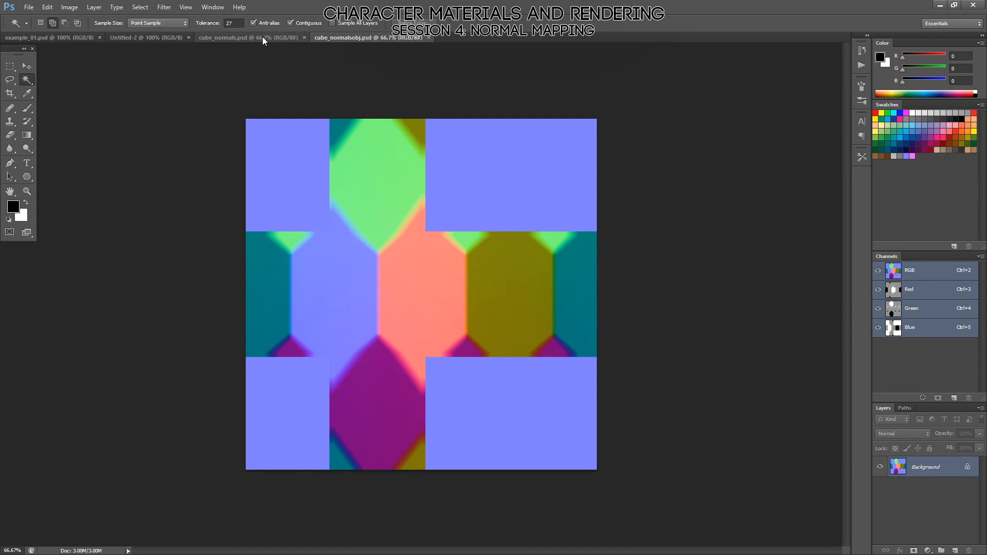
Compare the rebaked cube_normals.psd with cube_normalsobj.psd by alternating between the two documents.
{"action": "left_click", "coordinate": [249, 39]}
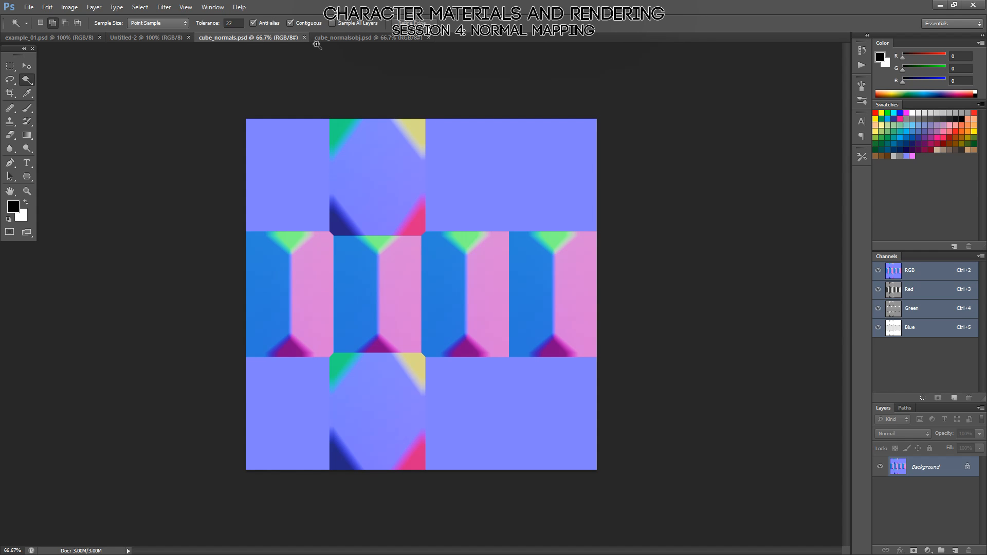
{"action": "left_click", "coordinate": [362, 35]}
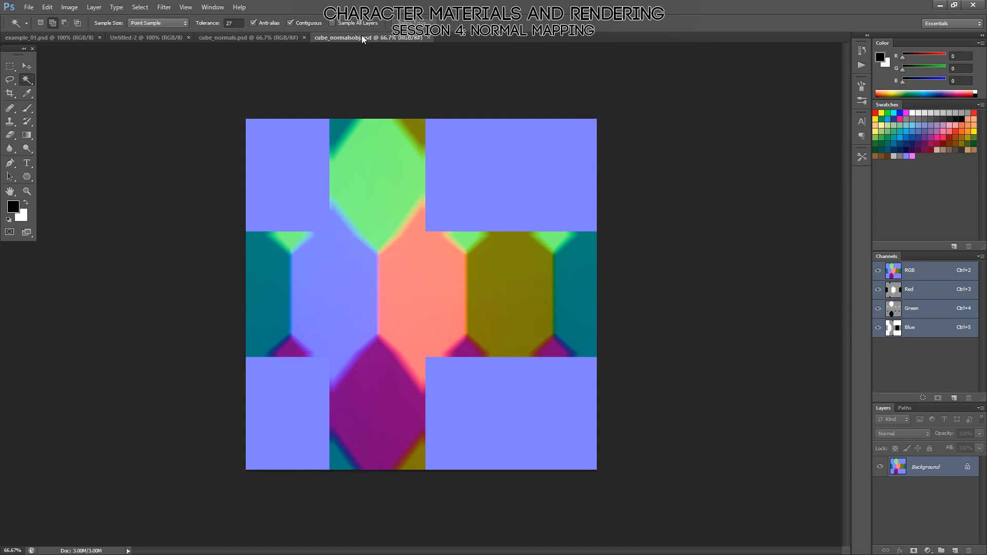
{"action": "left_click", "coordinate": [274, 40]}
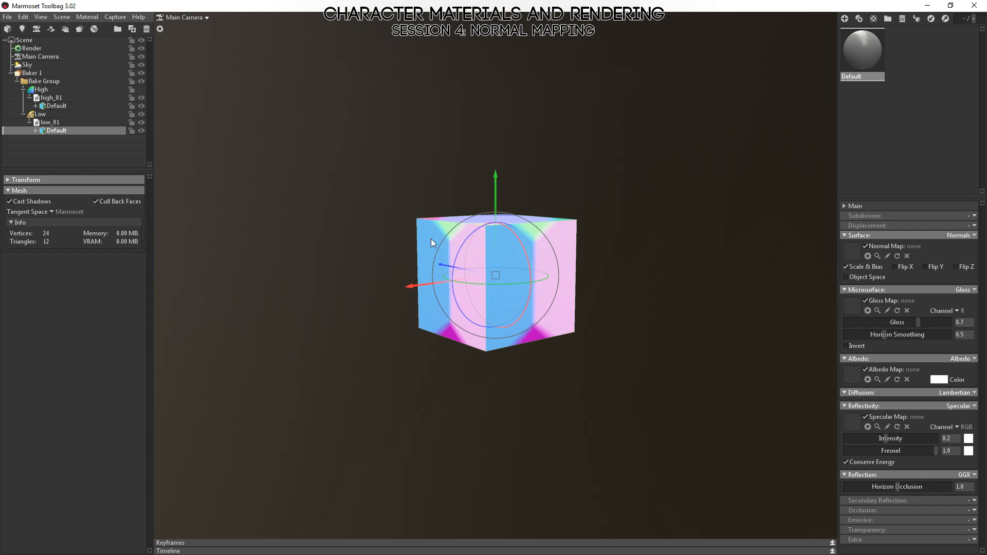
Examine the blue and pink halves of low_01's side faces up close in Marmoset Toolbag, and show the High group again.
{"action": "left_click_drag", "start_coordinate": [423, 285], "coordinate": [483, 298], "text": "alt"}
{"action": "right_click_drag", "start_coordinate": [483, 297], "coordinate": [418, 478], "text": "alt"}
{"action": "left_click_drag", "start_coordinate": [418, 478], "coordinate": [662, 309], "text": "alt"}
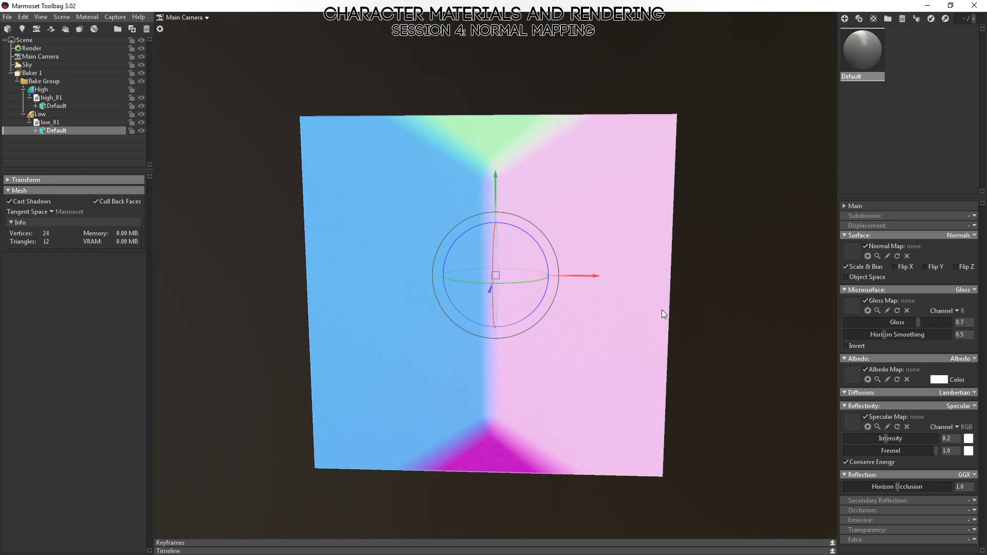
{"action": "left_click_drag", "start_coordinate": [363, 290], "coordinate": [622, 338], "text": "alt"}
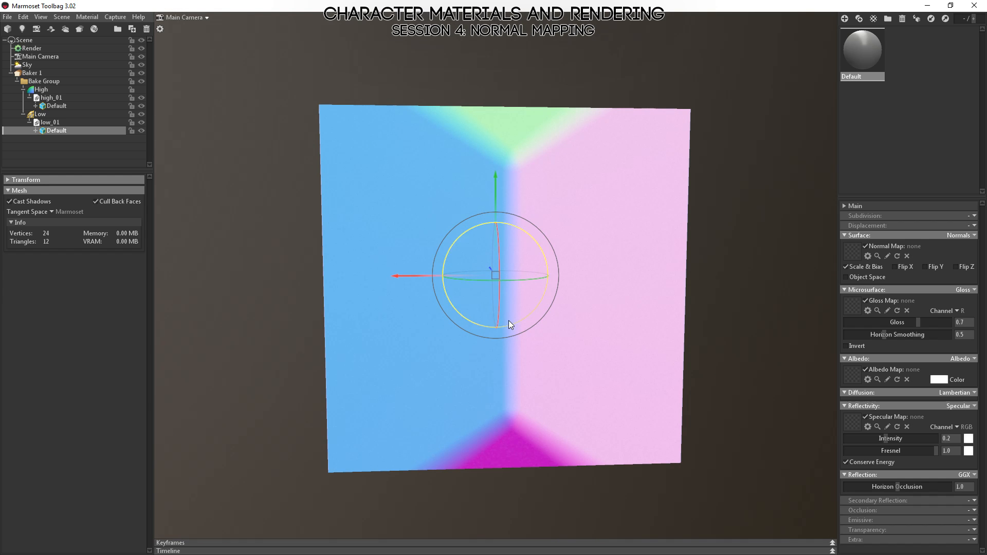
{"action": "left_click_drag", "start_coordinate": [405, 351], "coordinate": [394, 309], "text": "alt"}
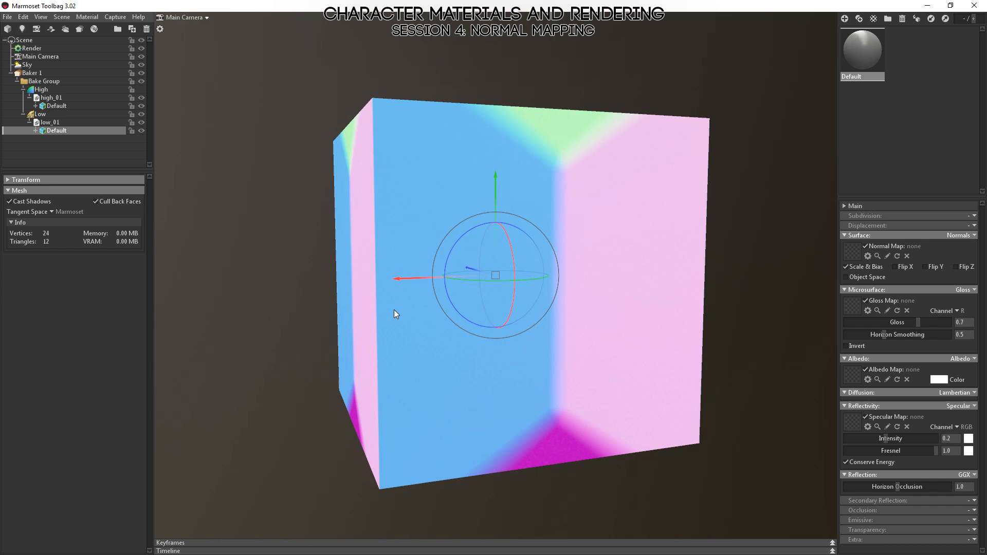
{"action": "left_click", "coordinate": [141, 89]}
Compare the directions of the high-poly cube's sides with the blue and pink areas they project onto the low-poly cube.
{"action": "left_click_drag", "start_coordinate": [465, 242], "coordinate": [637, 411], "text": "alt"}
{"action": "right_click_drag", "start_coordinate": [635, 408], "coordinate": [622, 327], "text": "alt"}
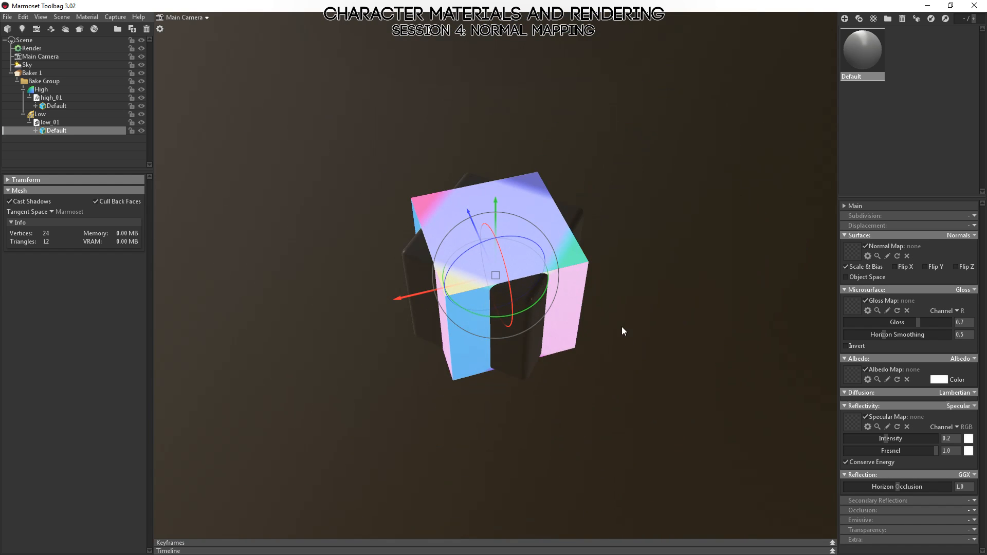
{"action": "left_click_drag", "start_coordinate": [622, 326], "coordinate": [593, 346], "text": "alt"}
{"action": "left_click_drag", "start_coordinate": [564, 251], "coordinate": [577, 322], "text": "alt"}
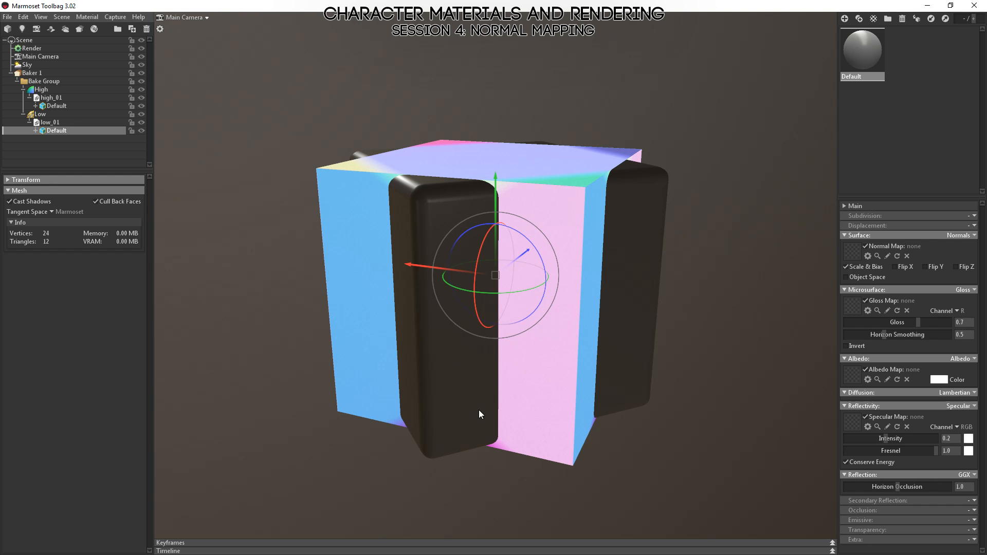
{"action": "left_click_drag", "start_coordinate": [517, 351], "coordinate": [406, 346]}
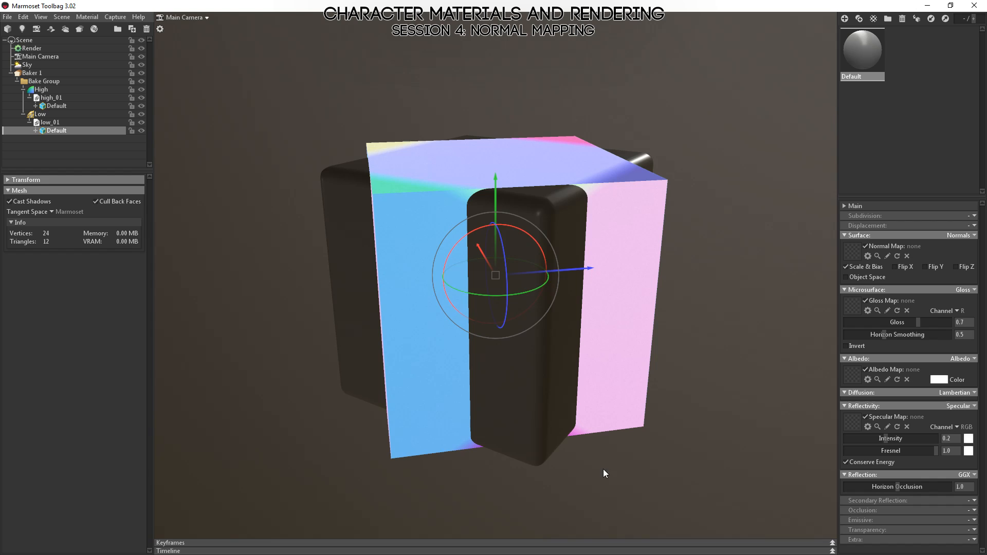
{"action": "left_click_drag", "start_coordinate": [603, 469], "coordinate": [617, 426]}
{"action": "left_click", "coordinate": [569, 300]}
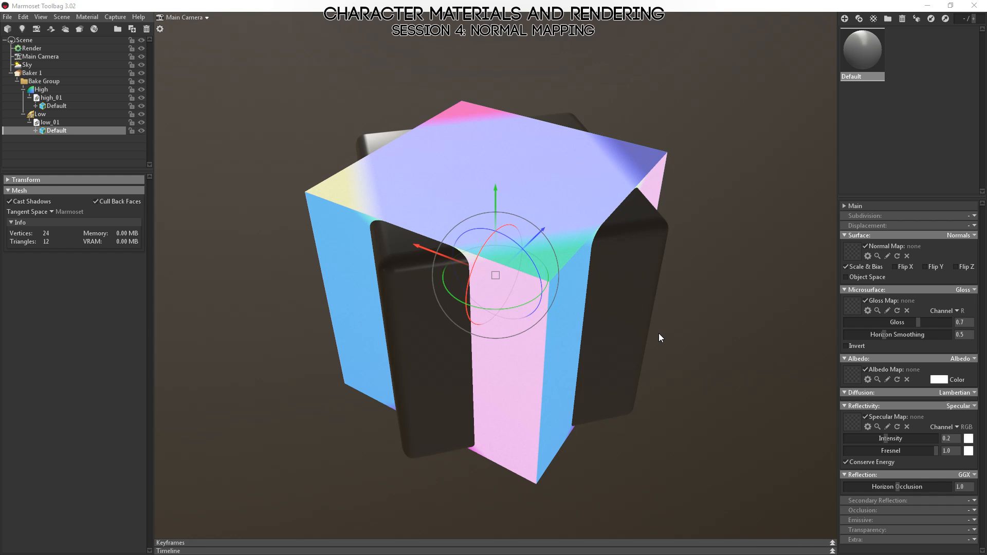
Switch to Photoshop, view the object-space cube_normalsobj.psd, and return to Marmoset Toolbag.
{"action": "key", "text": "alt+Tab"}
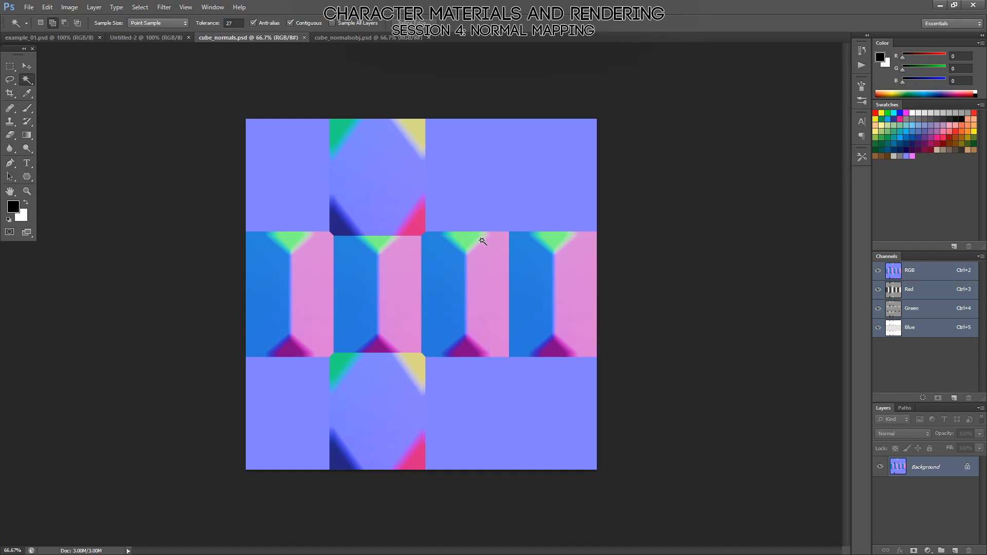
{"action": "left_click", "coordinate": [353, 38]}
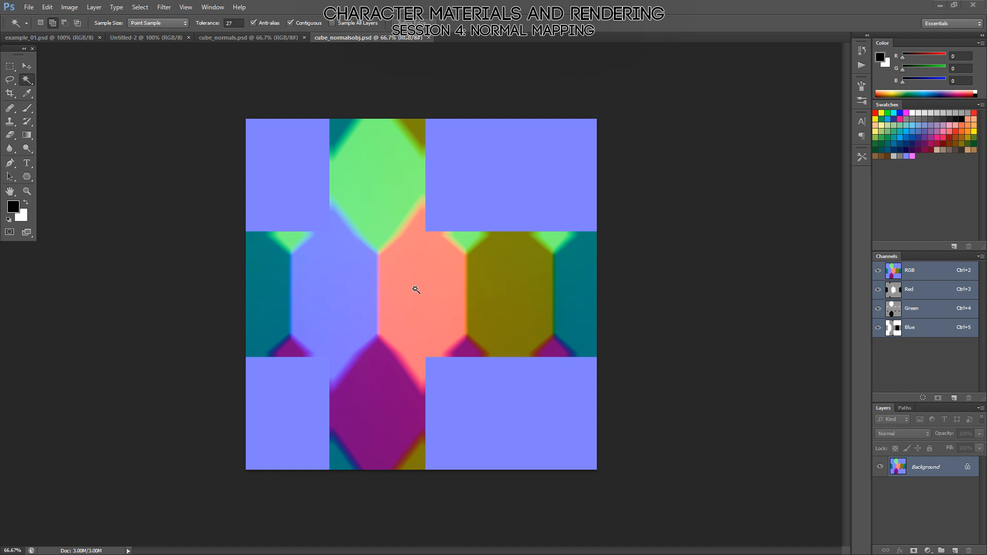
{"action": "key", "text": "alt+Tab"}
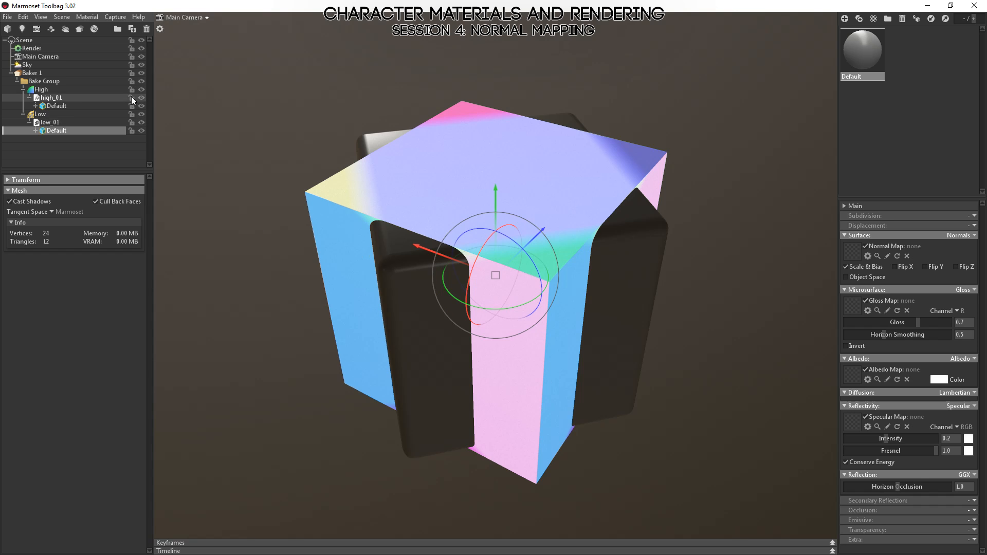
Select the high-poly mesh and check its alignment against the rotated low-poly cube from the side and from above.
{"action": "scroll", "coordinate": [530, 254], "scroll_direction": "down", "scroll_amount": 5}
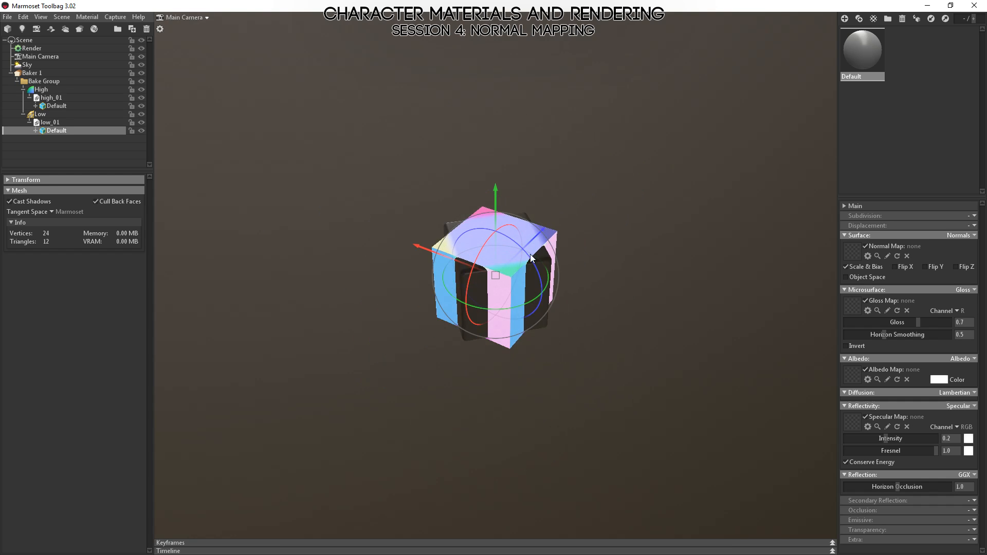
{"action": "scroll", "coordinate": [530, 254], "scroll_direction": "up", "scroll_amount": 5}
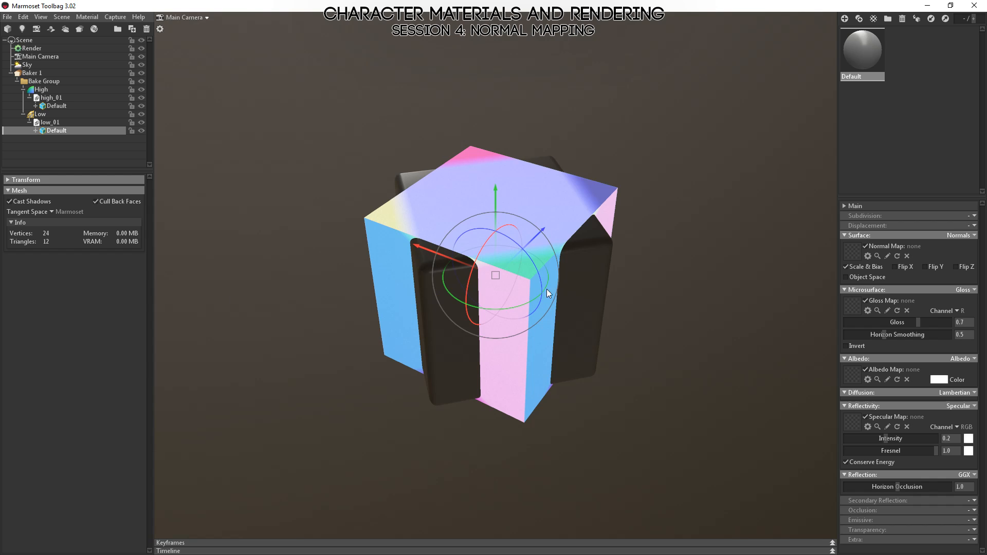
{"action": "left_click_drag", "start_coordinate": [392, 397], "coordinate": [492, 378]}
{"action": "left_click", "coordinate": [392, 246]}
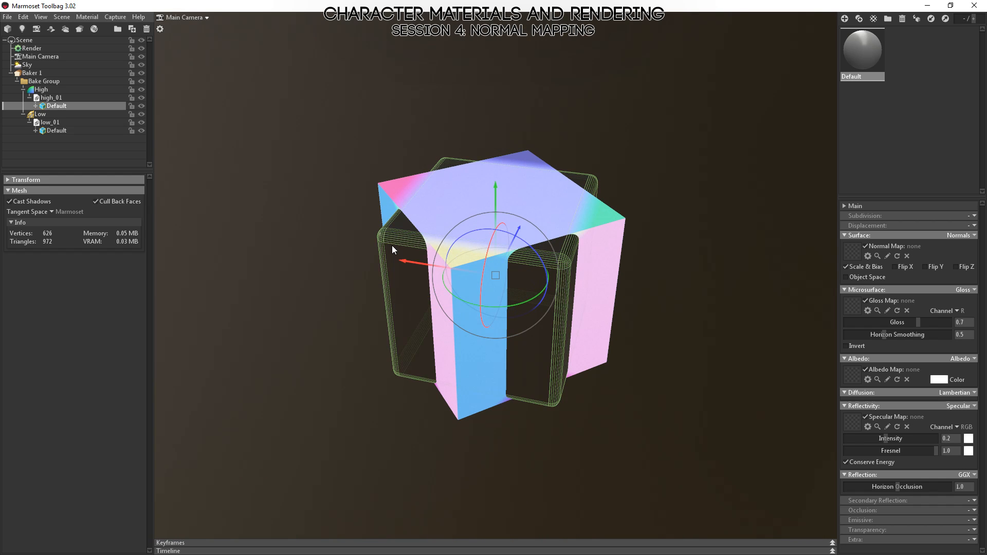
{"action": "left_click_drag", "start_coordinate": [736, 319], "coordinate": [575, 387]}
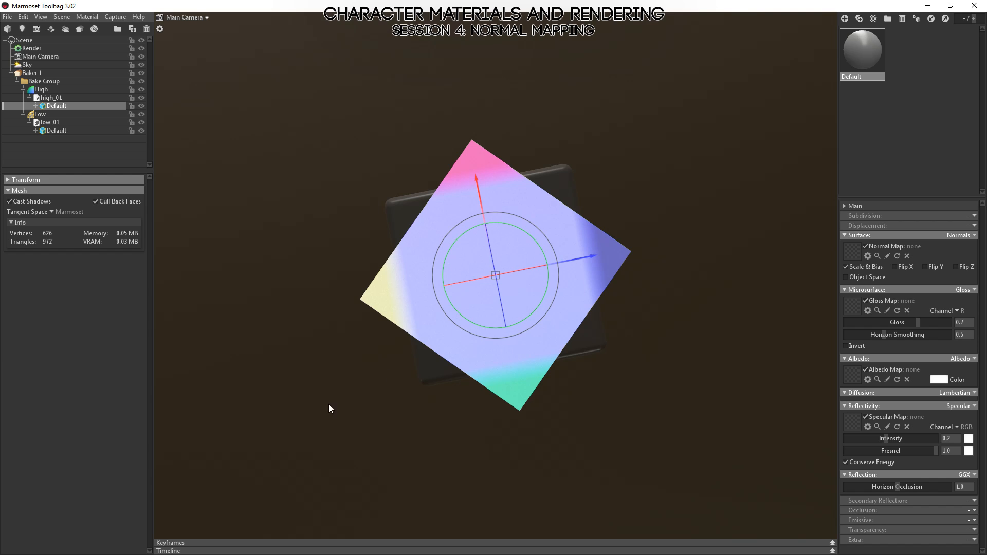
{"action": "left_click_drag", "start_coordinate": [329, 409], "coordinate": [497, 368]}
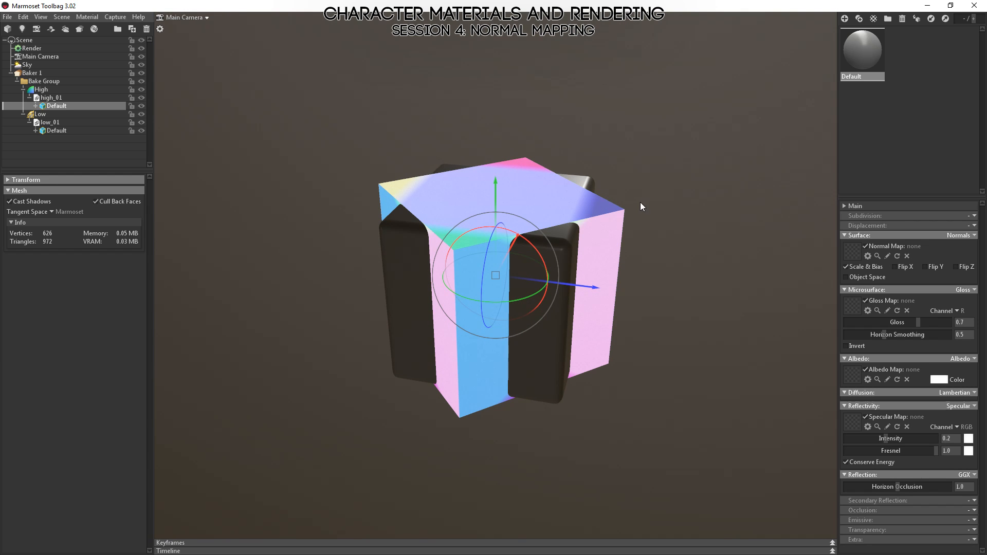
{"action": "right_click_drag", "start_coordinate": [649, 409], "coordinate": [594, 316]}
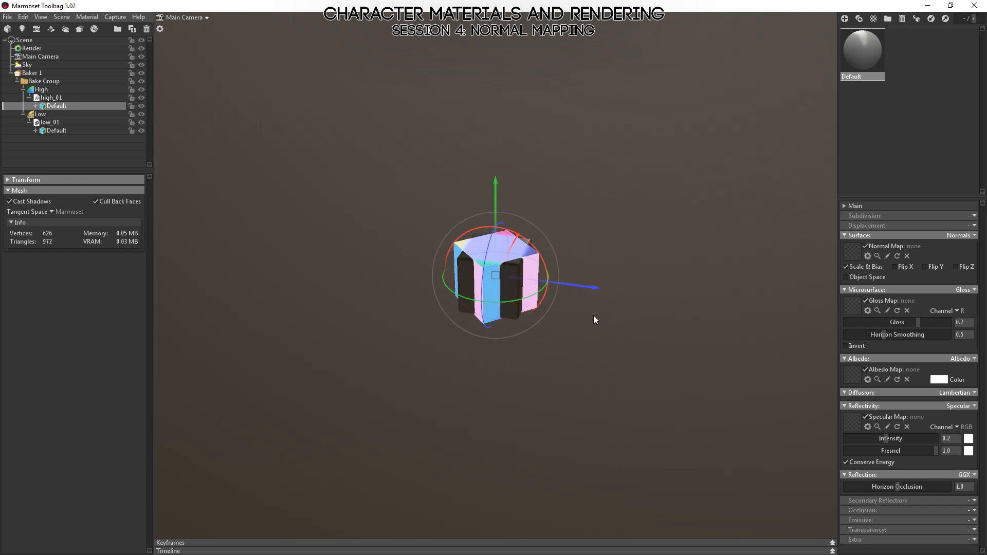
Deselect the high-poly mesh, turn off the baked-map preview on the low-poly cube, and switch to Photoshop.
{"action": "left_click_drag", "start_coordinate": [586, 288], "coordinate": [501, 317]}
{"action": "left_click", "coordinate": [505, 438]}
{"action": "key", "text": "ctrl+p"}
{"action": "left_click_drag", "start_coordinate": [506, 439], "coordinate": [550, 430]}
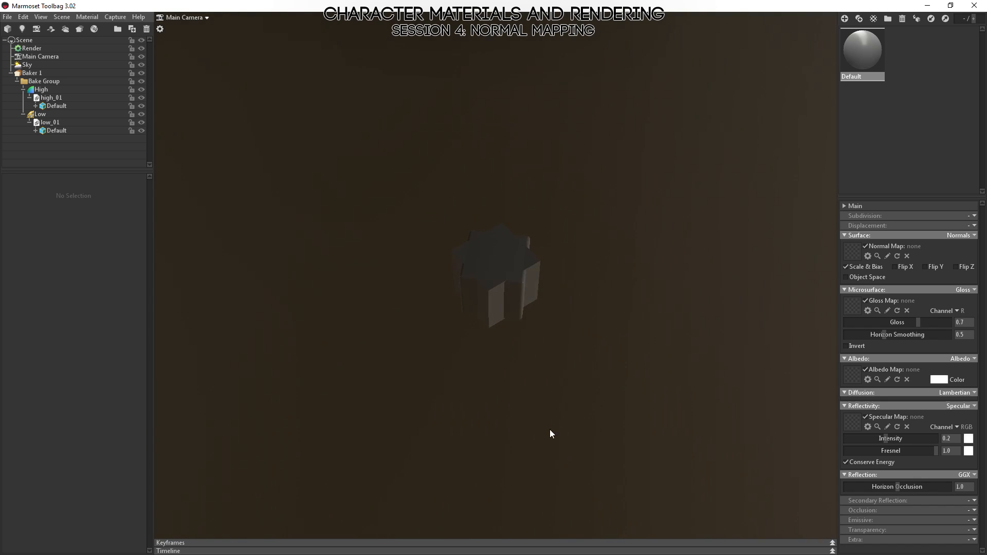
{"action": "right_click_drag", "start_coordinate": [550, 430], "coordinate": [603, 428]}
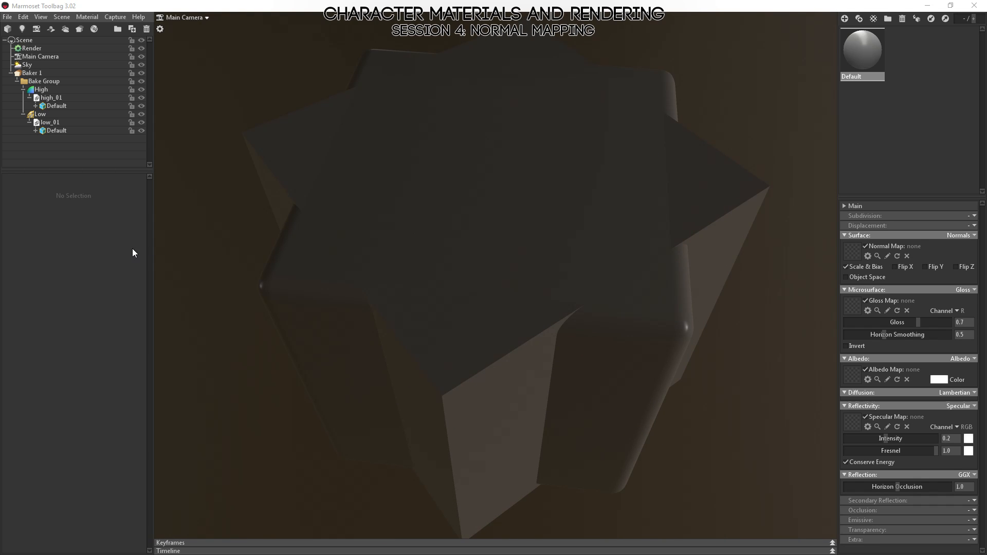
{"action": "key", "text": "alt+Tab"}
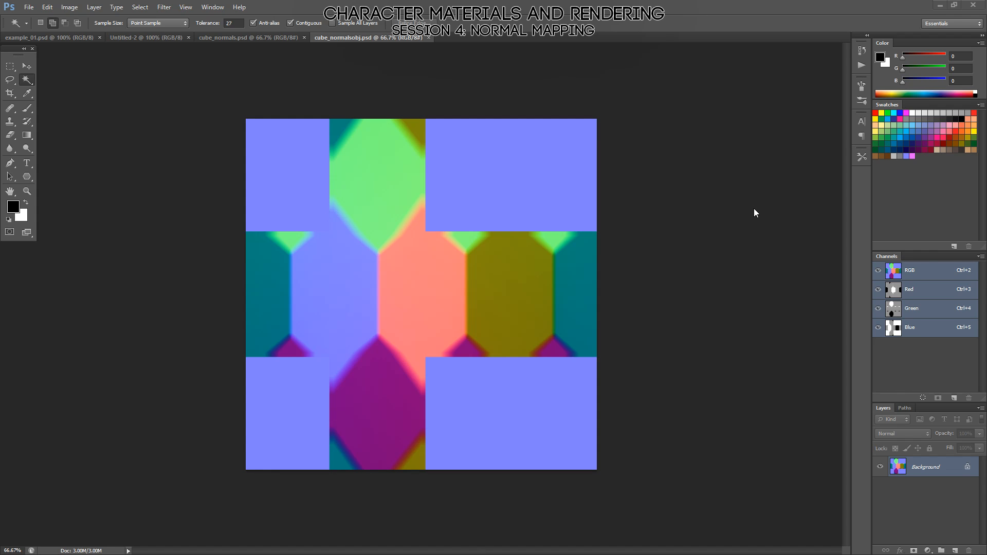
Close cube_normalsobj.psd, switch to Marmoset Toolbag, and view the overlapping high- and low-poly cubes from several sides.
{"action": "left_click", "coordinate": [429, 38]}
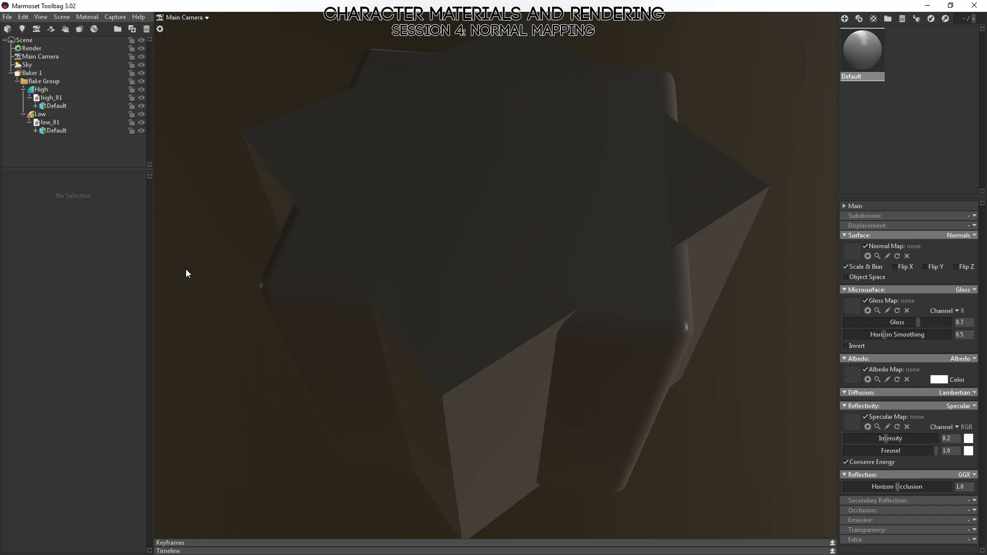
{"action": "left_click_drag", "start_coordinate": [484, 399], "coordinate": [514, 377]}
{"action": "right_click_drag", "start_coordinate": [515, 377], "coordinate": [627, 379]}
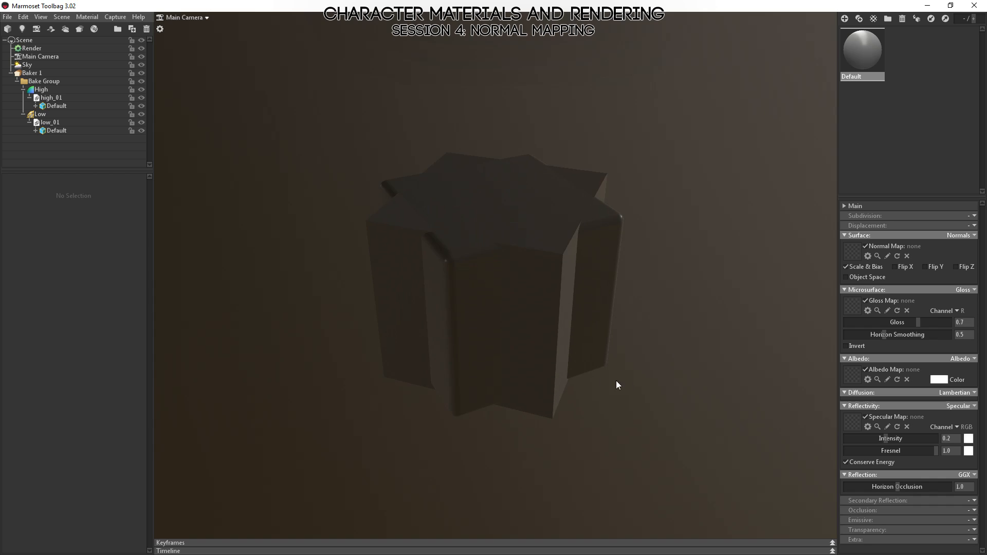
{"action": "left_click_drag", "start_coordinate": [616, 380], "coordinate": [439, 323]}
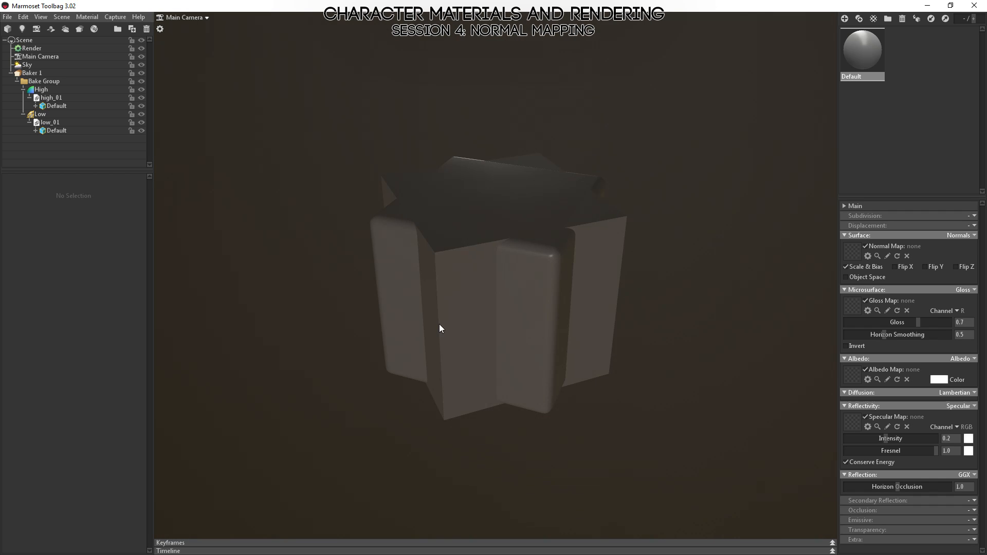
Set the Y rotation of the low_01 object to 0 so the low-poly cube aligns with the high-poly cube.
{"action": "left_click", "coordinate": [425, 298]}
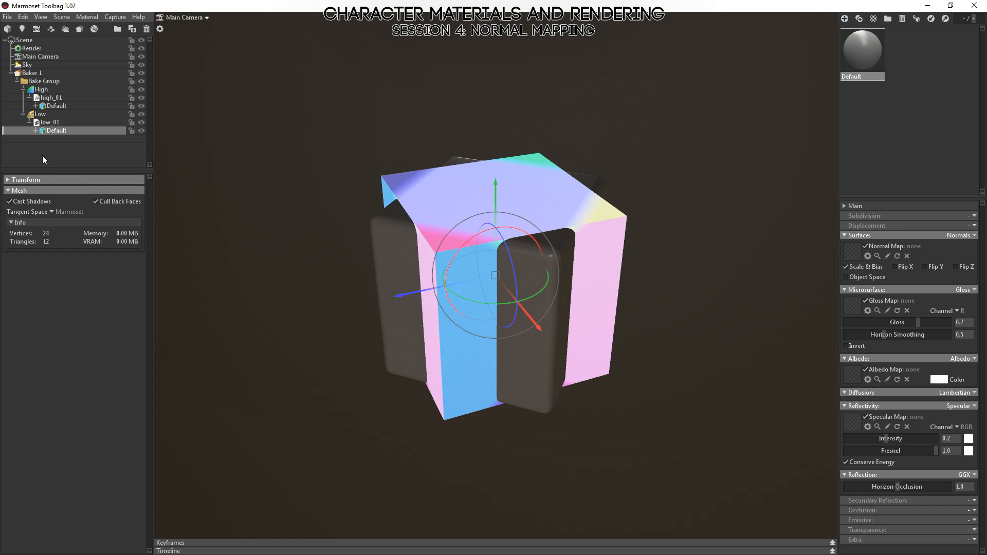
{"action": "left_click", "coordinate": [7, 181]}
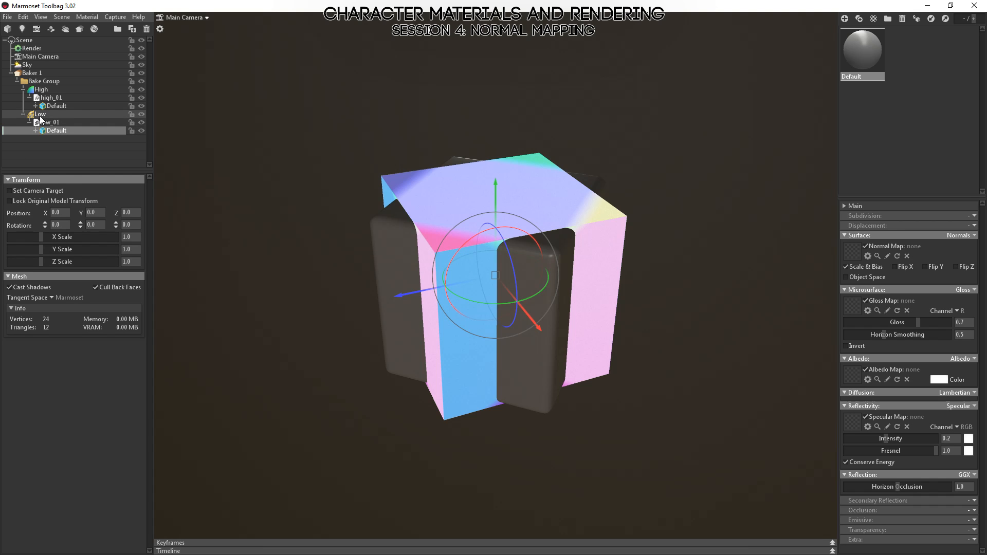
{"action": "left_click", "coordinate": [23, 115]}
{"action": "left_click", "coordinate": [50, 123]}
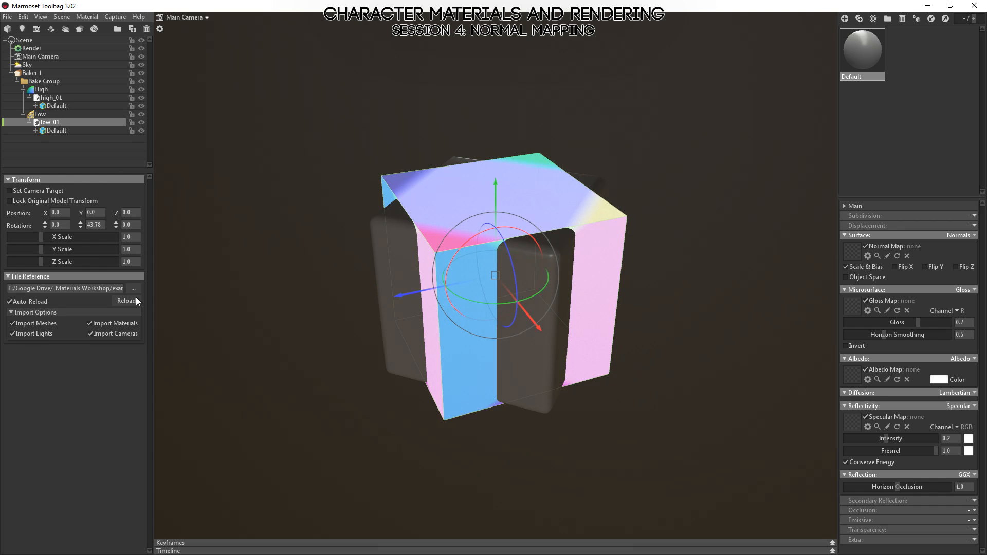
{"action": "left_click", "coordinate": [94, 224]}
{"action": "type", "text": "0"}
{"action": "key", "text": "Return"}
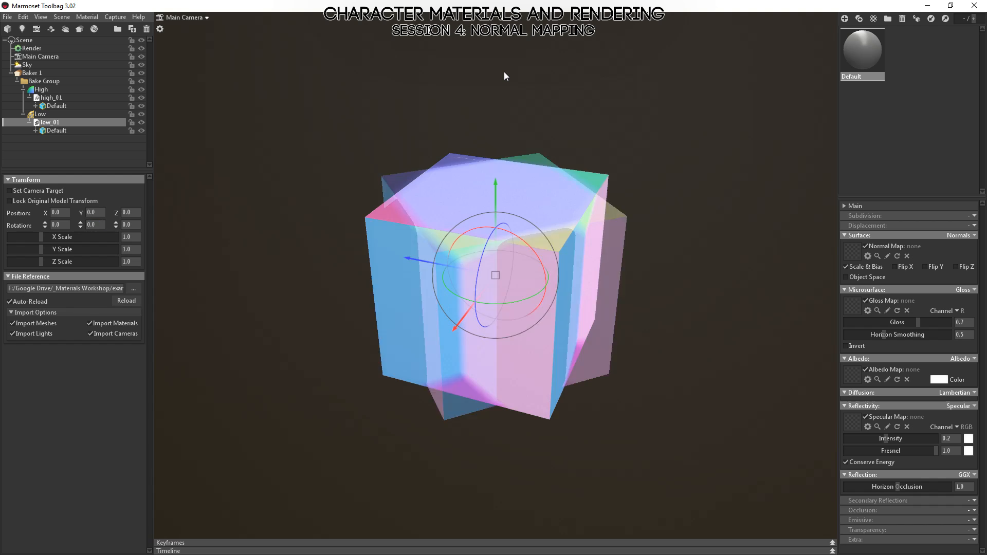
Bake the Normals and Normals (Object) maps again for the aligned cubes and inspect the result on the low-poly cube.
{"action": "left_click", "coordinate": [638, 206]}
{"action": "left_click_drag", "start_coordinate": [565, 258], "coordinate": [572, 226]}
{"action": "left_click", "coordinate": [440, 190]}
{"action": "left_click_drag", "start_coordinate": [477, 148], "coordinate": [544, 164]}
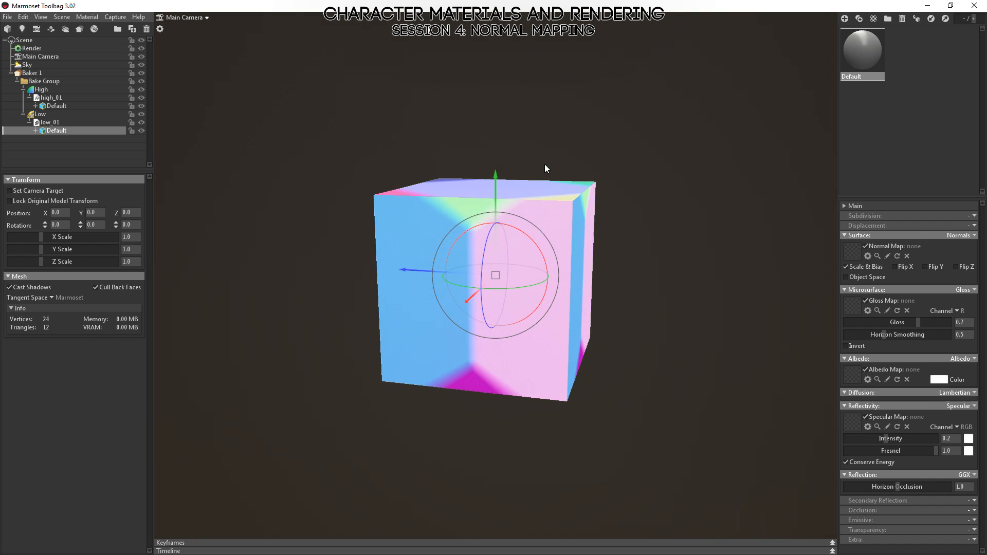
{"action": "left_click", "coordinate": [32, 73]}
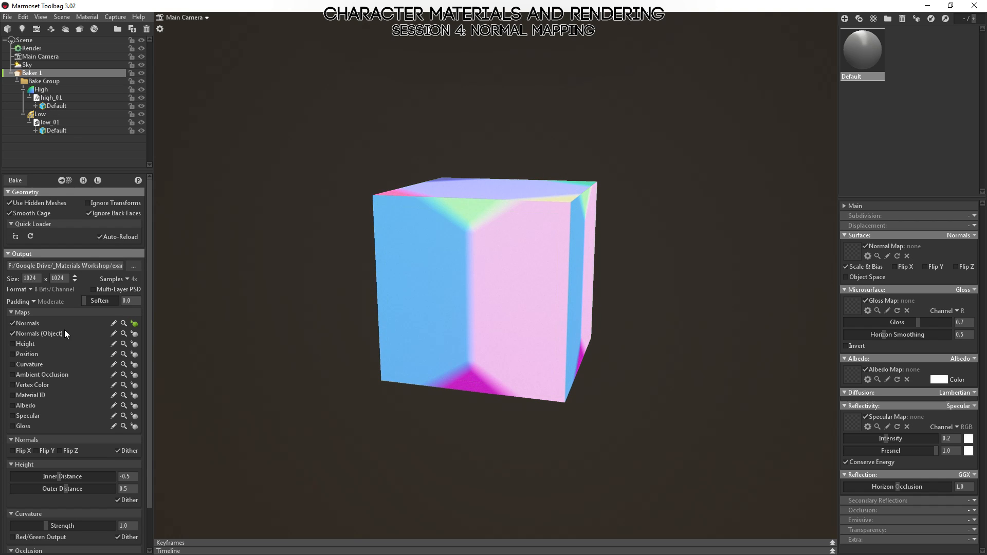
{"action": "left_click", "coordinate": [11, 181]}
{"action": "left_click_drag", "start_coordinate": [698, 325], "coordinate": [561, 432]}
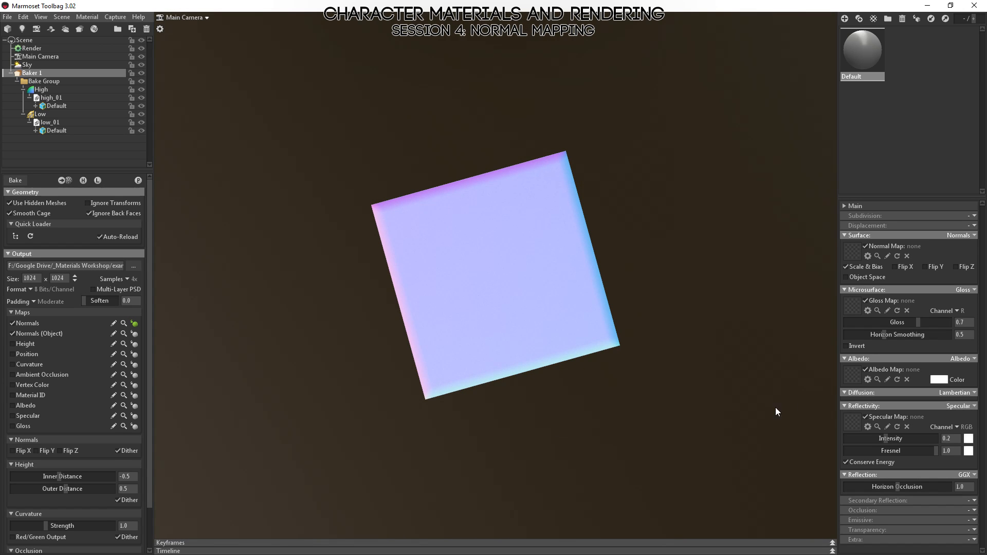
{"action": "left_click_drag", "start_coordinate": [427, 464], "coordinate": [478, 321]}
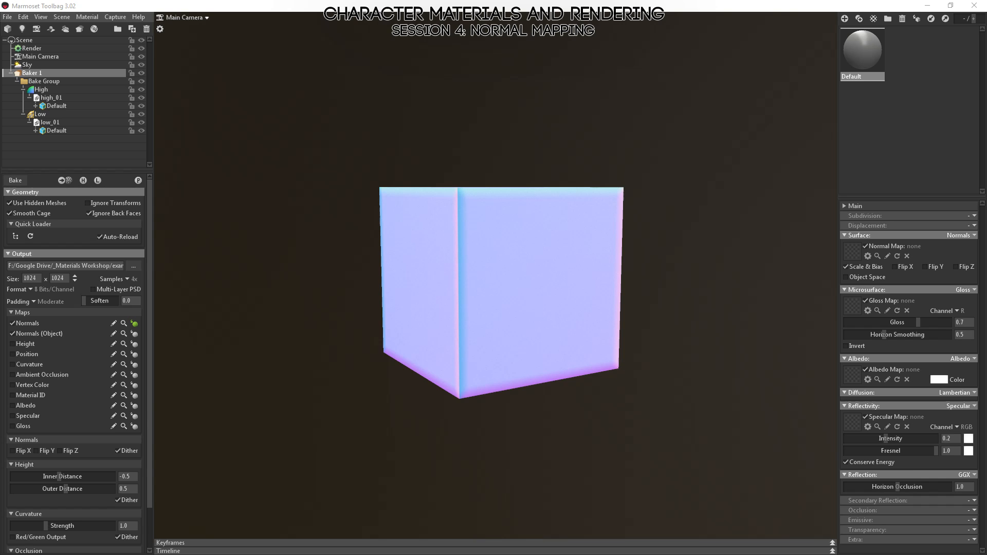
Switch to Photoshop, update cube_normals.psd from its changed disk copy, and show only its Red channel.
{"action": "key", "text": "alt+Tab"}
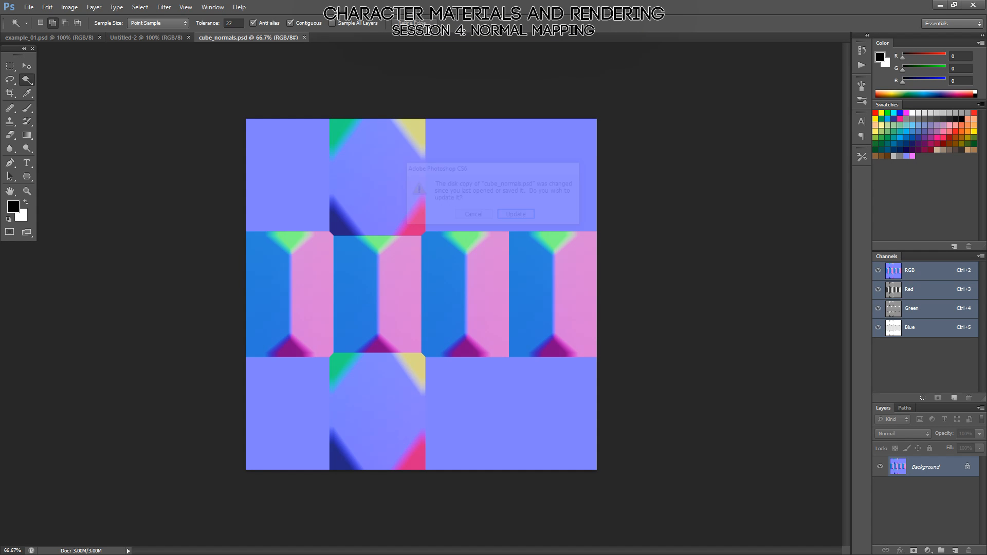
{"action": "left_click", "coordinate": [517, 216]}
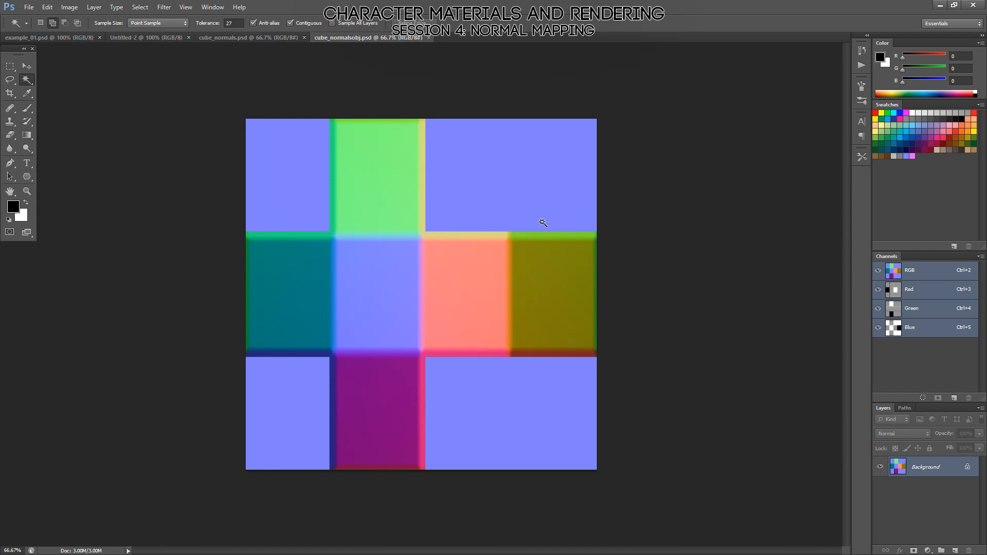
{"action": "left_click", "coordinate": [255, 38]}
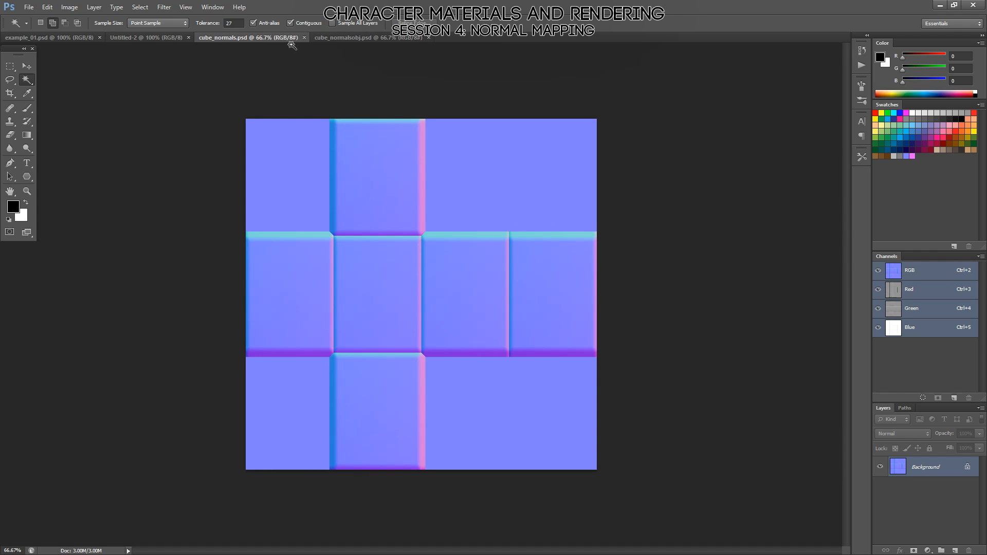
{"action": "left_click", "coordinate": [911, 291]}
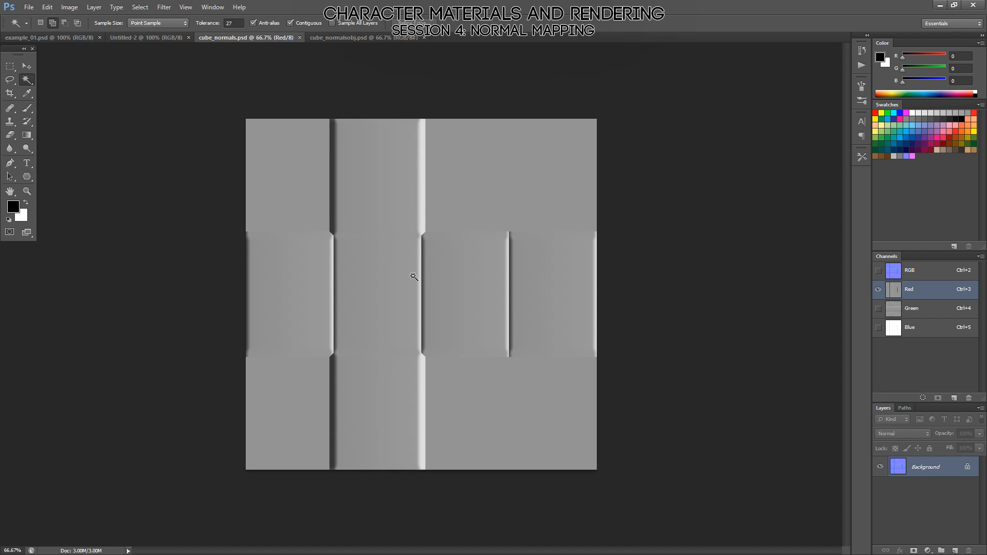
Bring up example_01.psd and invert its Red channel.
{"action": "key", "text": "alt+Tab"}
{"action": "left_click", "coordinate": [129, 37]}
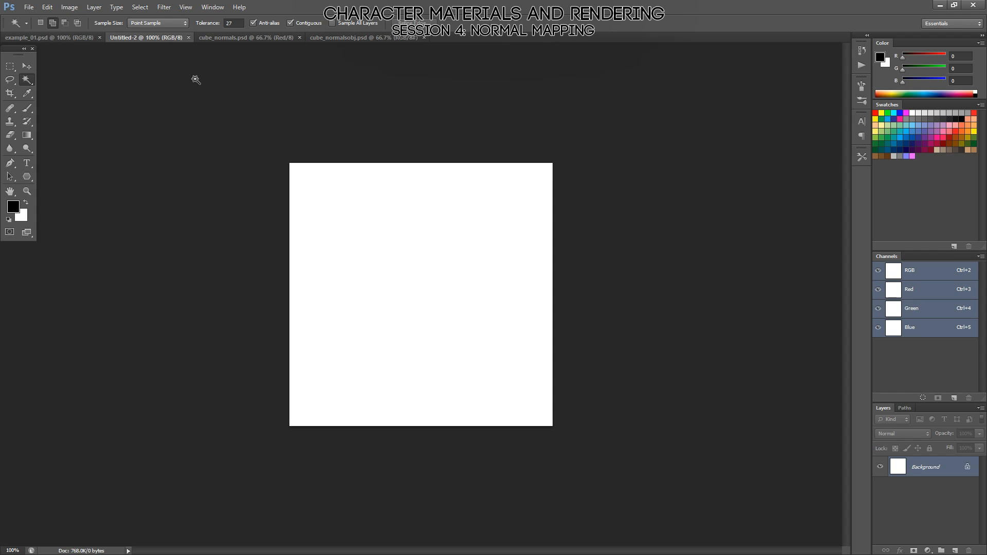
{"action": "left_click", "coordinate": [55, 37]}
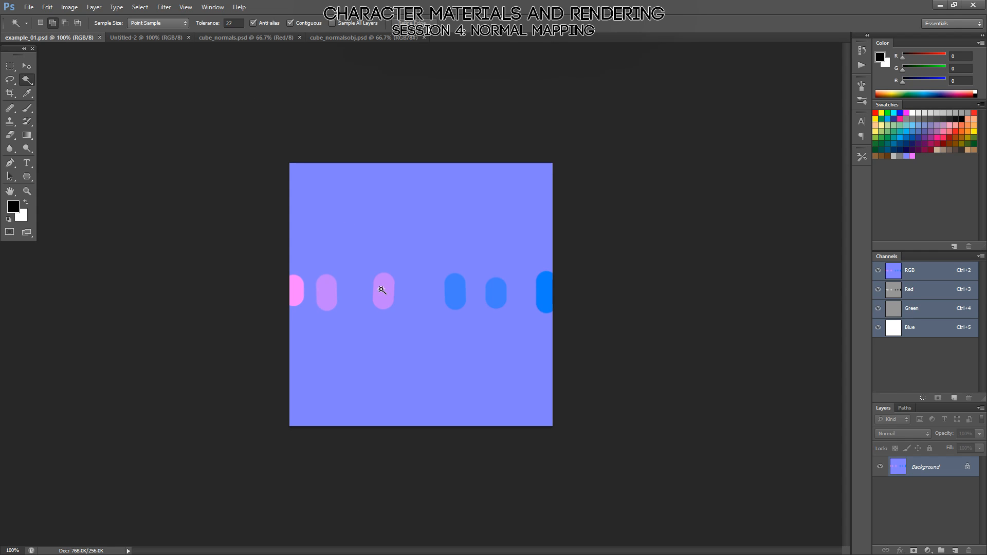
{"action": "left_click", "coordinate": [901, 291]}
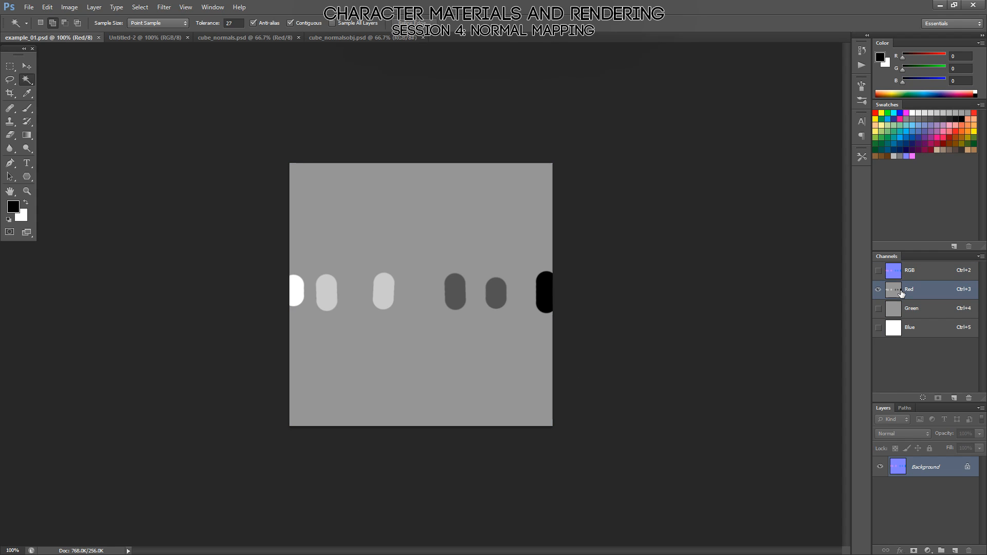
{"action": "key", "text": "ctrl+i"}
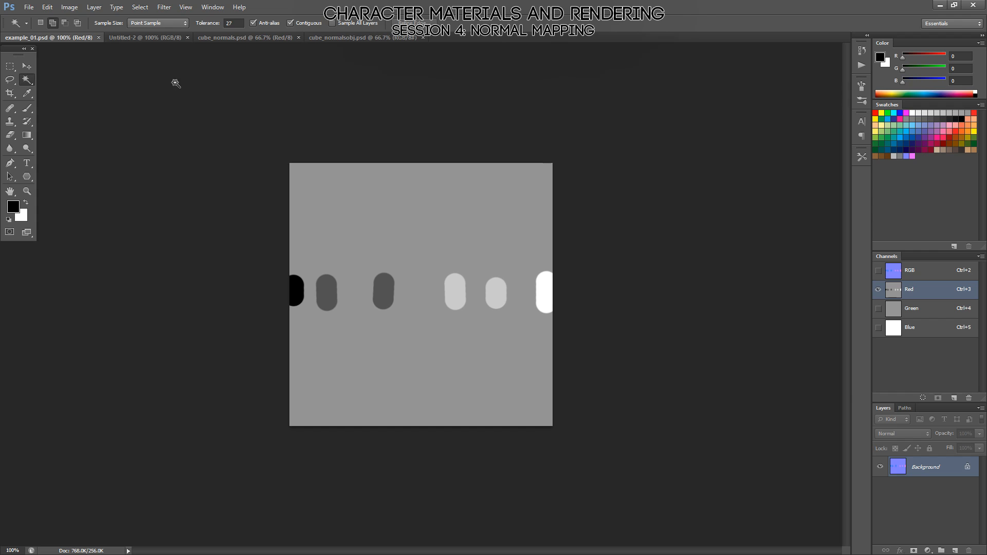
Switch to Marmoset Toolbag, import the plane mesh into the scene, hide the baked cubes, and select the plane.
{"action": "key", "text": "alt+Tab"}
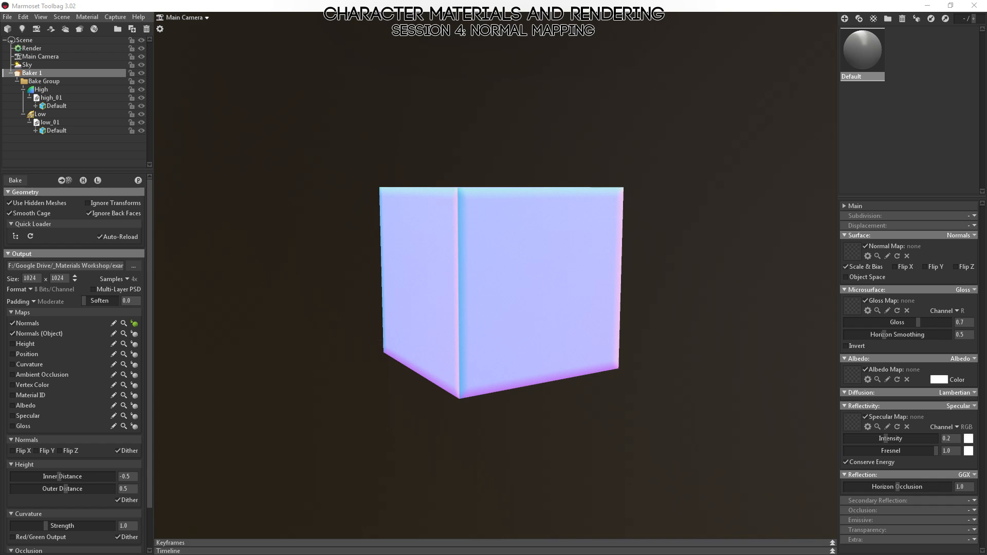
{"action": "left_click_drag", "start_coordinate": [284, 430], "coordinate": [406, 394]}
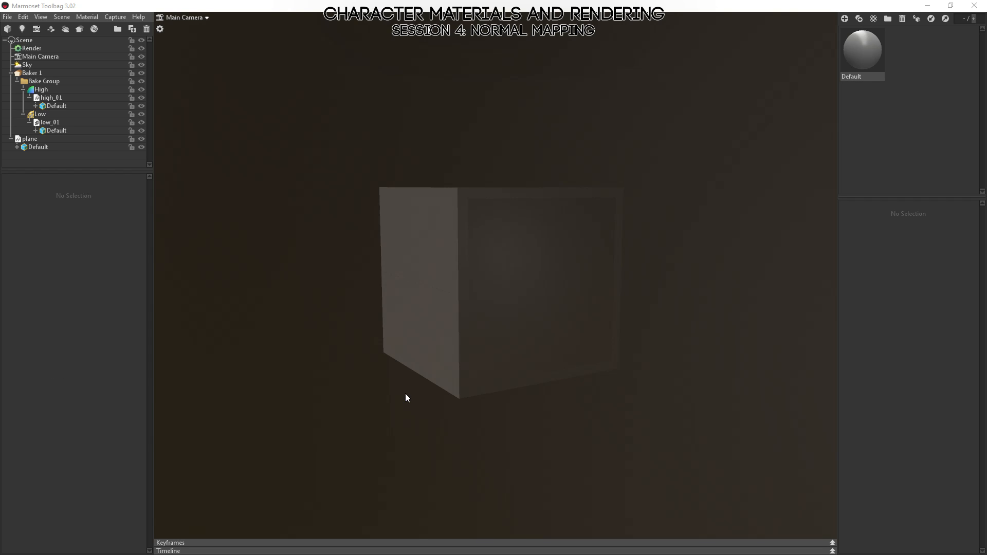
{"action": "left_click", "coordinate": [506, 207]}
{"action": "left_click", "coordinate": [31, 73]}
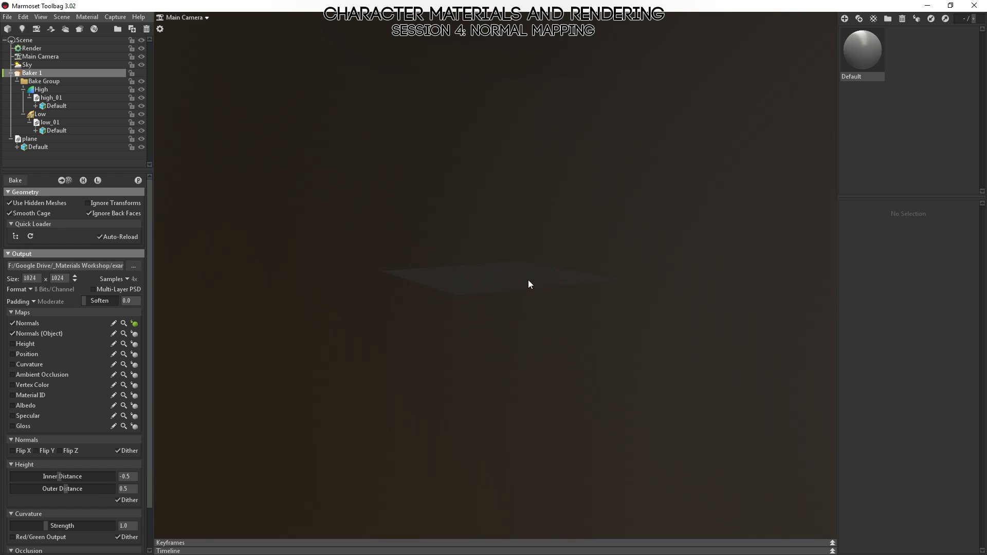
{"action": "left_click", "coordinate": [528, 280]}
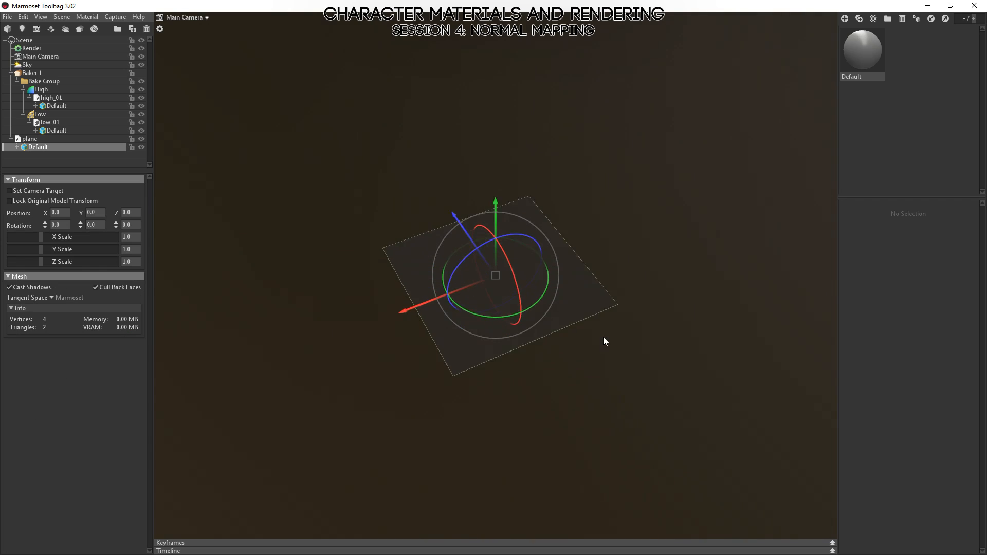
Add a directional sky light near the centre of the Sky's environment image to light the plane.
{"action": "left_click", "coordinate": [25, 66]}
{"action": "left_click", "coordinate": [74, 277]}
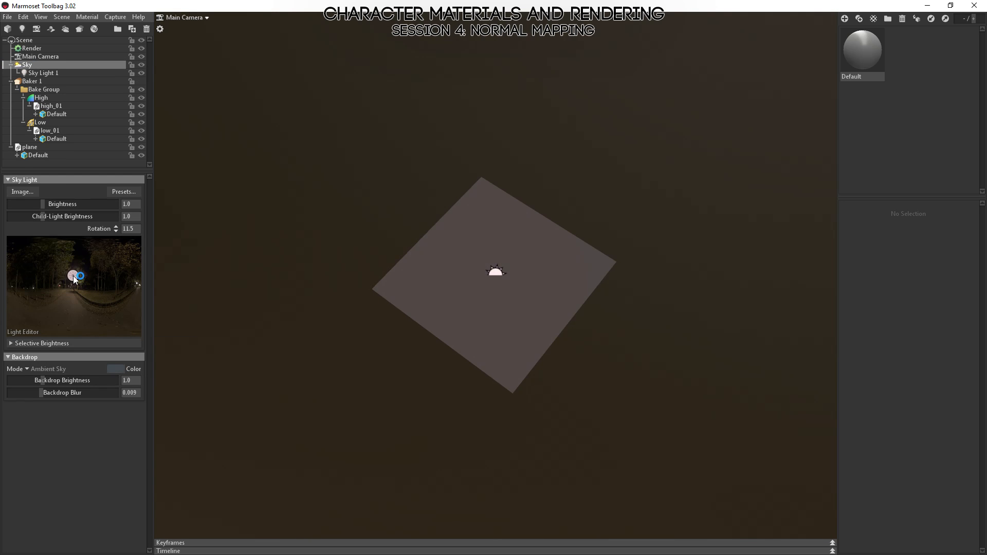
{"action": "left_click_drag", "start_coordinate": [74, 276], "coordinate": [75, 277]}
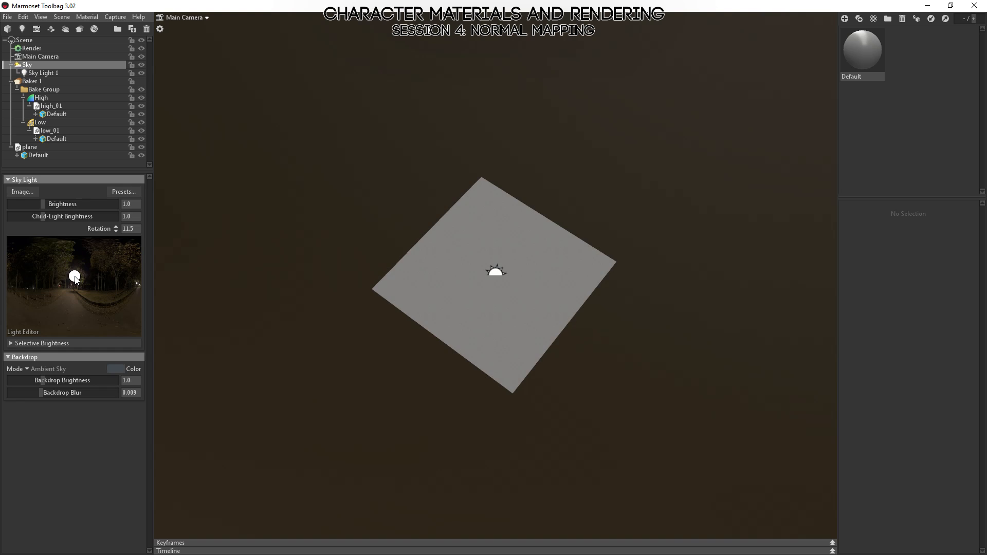
Assign example_01.psd as the Normal Map of the Default material.
{"action": "left_click_drag", "start_coordinate": [416, 359], "coordinate": [628, 203]}
{"action": "left_click", "coordinate": [856, 51]}
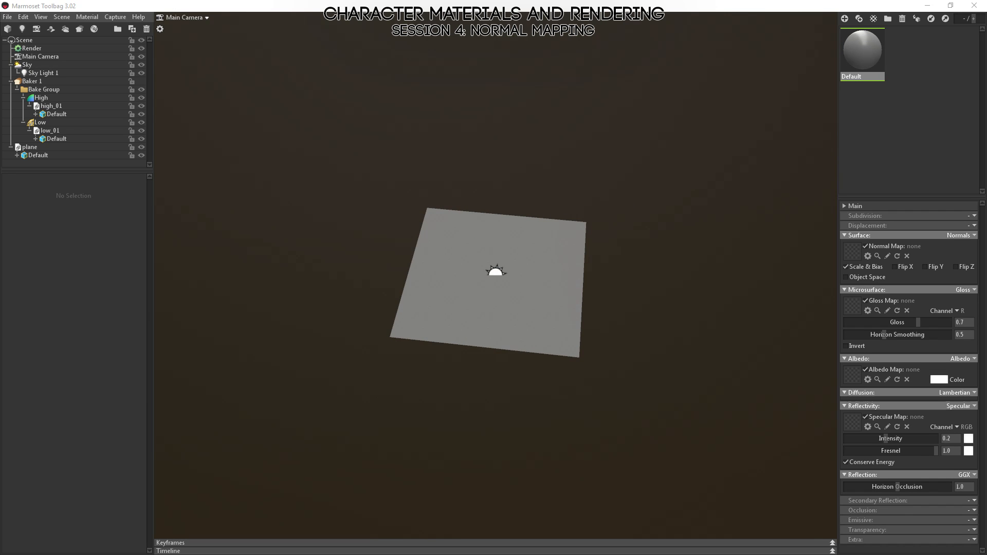
{"action": "left_click_drag", "start_coordinate": [986, 251], "coordinate": [853, 253]}
{"action": "left_click_drag", "start_coordinate": [535, 254], "coordinate": [499, 269]}
Move Sky Light 1 up and beside the plane to about X 1.761, Y 2.314, Z 0.042.
{"action": "left_click", "coordinate": [491, 273]}
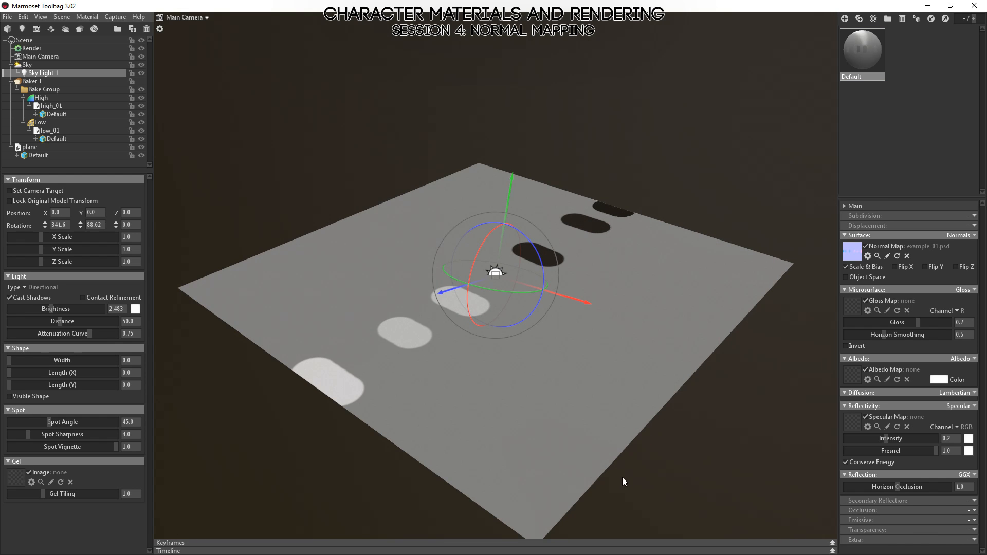
{"action": "scroll", "coordinate": [597, 416], "scroll_direction": "down", "scroll_amount": 5}
{"action": "left_click_drag", "start_coordinate": [525, 184], "coordinate": [603, 47]}
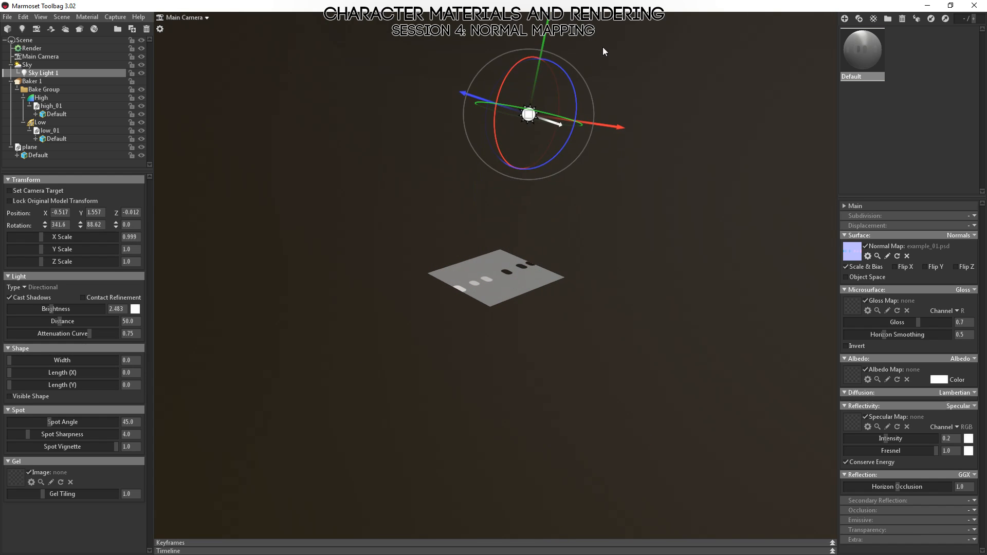
{"action": "left_click_drag", "start_coordinate": [720, 280], "coordinate": [658, 313]}
{"action": "left_click_drag", "start_coordinate": [487, 132], "coordinate": [164, 126]}
{"action": "left_click_drag", "start_coordinate": [452, 257], "coordinate": [654, 358]}
{"action": "left_click", "coordinate": [654, 358]}
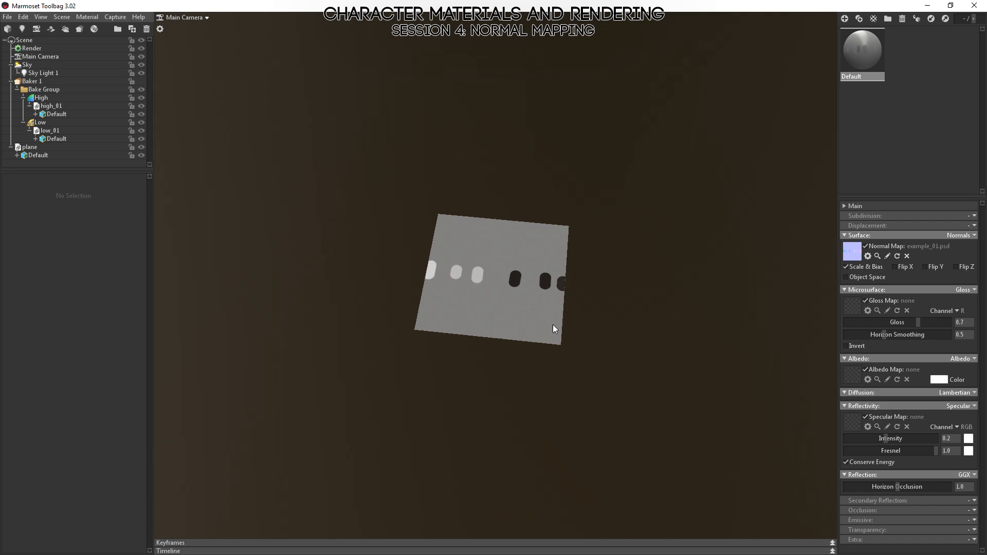
{"action": "left_click_drag", "start_coordinate": [554, 327], "coordinate": [601, 249]}
{"action": "left_click_drag", "start_coordinate": [574, 194], "coordinate": [234, 109]}
{"action": "left_click", "coordinate": [243, 143]}
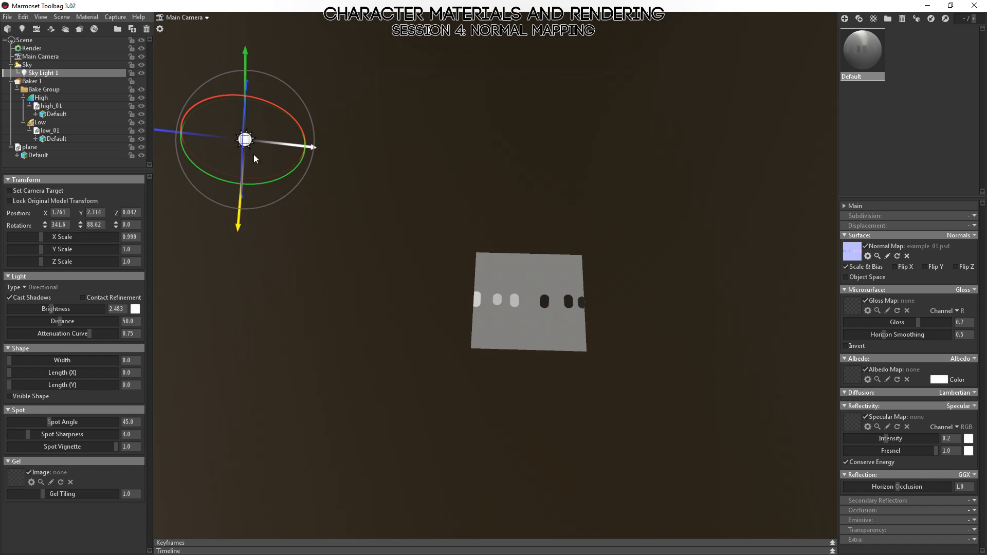
Lower Sky Light 1 to about X 2.228, Y 0.908, Z 0.053, view it beside the plane, and switch to Photoshop.
{"action": "left_click_drag", "start_coordinate": [254, 154], "coordinate": [392, 208]}
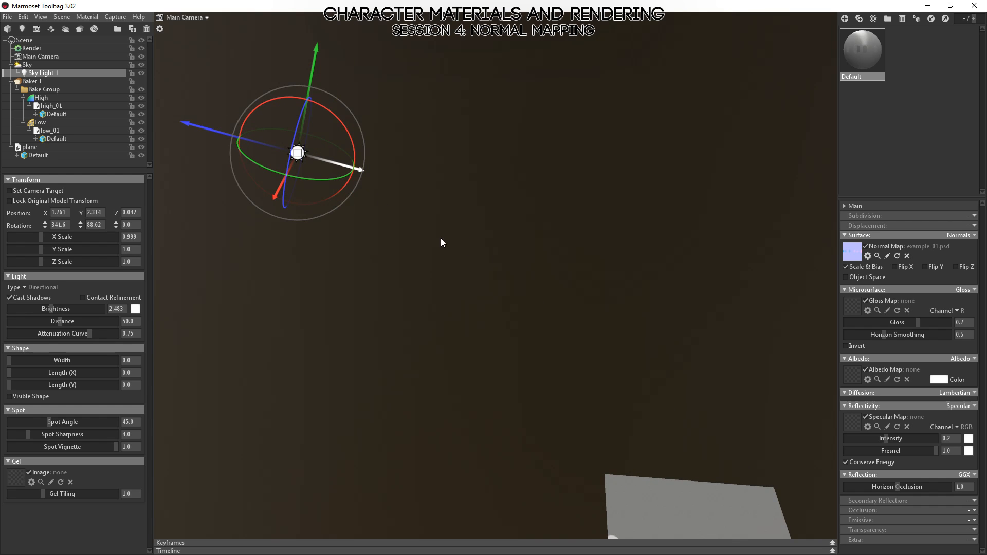
{"action": "scroll", "coordinate": [539, 246], "scroll_direction": "down", "scroll_amount": 3}
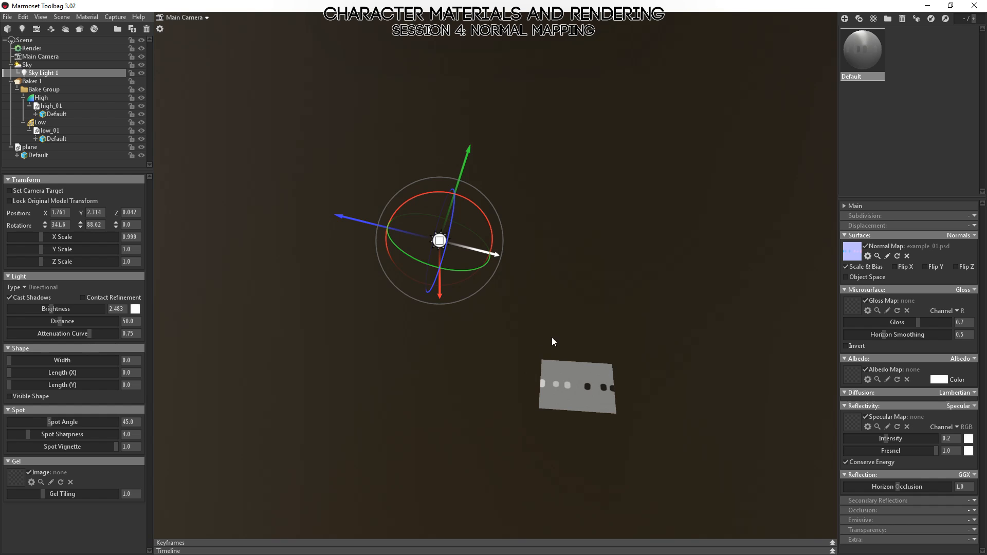
{"action": "left_click_drag", "start_coordinate": [470, 153], "coordinate": [453, 275]}
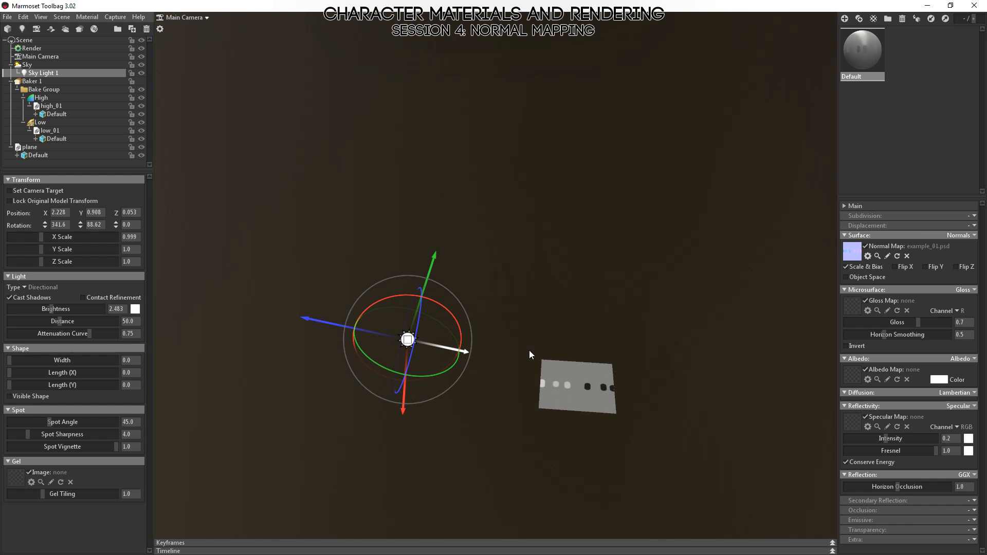
{"action": "scroll", "coordinate": [566, 360], "scroll_direction": "up", "scroll_amount": 1}
{"action": "left_click_drag", "start_coordinate": [566, 360], "coordinate": [591, 355]}
{"action": "middle_click_drag", "start_coordinate": [591, 356], "coordinate": [505, 245]}
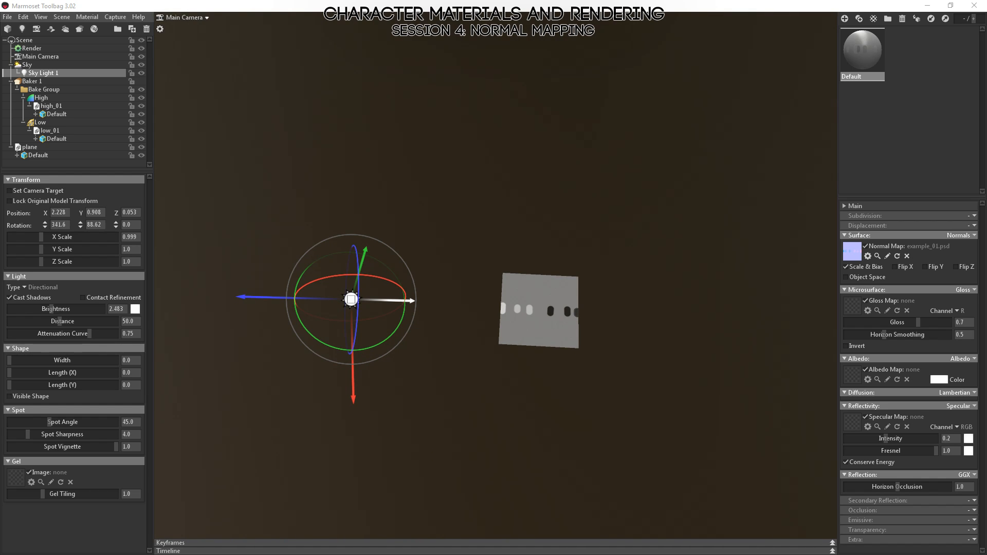
{"action": "key", "text": "alt+Tab"}
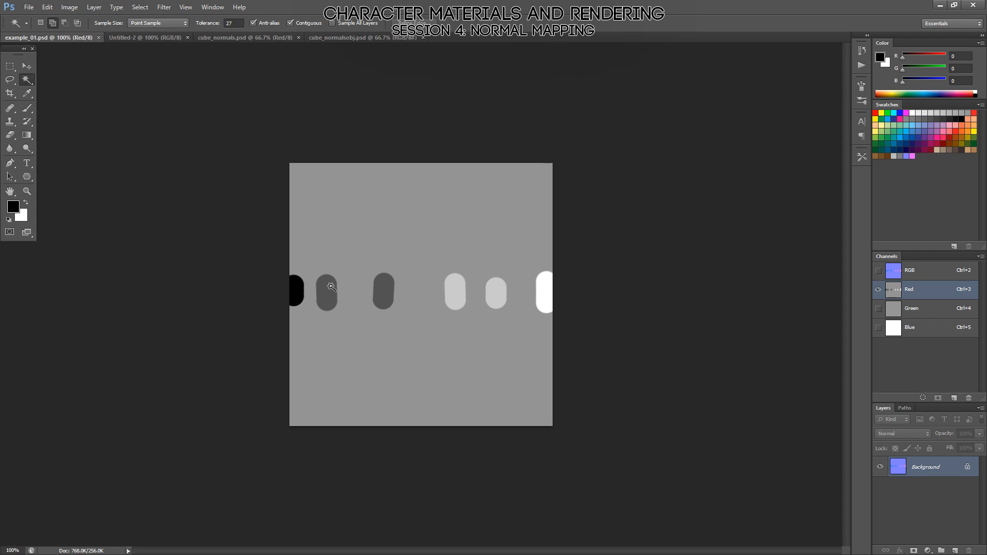
Switch to Marmoset Toolbag and examine how Sky Light 1 lights the left and right strokes on the plane.
{"action": "key", "text": "alt+Tab"}
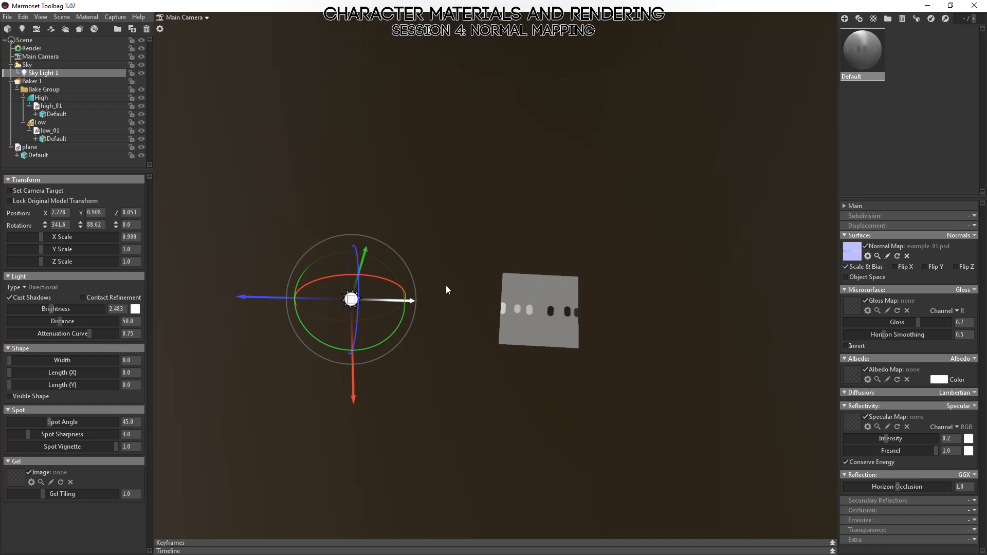
{"action": "left_click_drag", "start_coordinate": [516, 350], "coordinate": [523, 320], "text": "alt"}
{"action": "right_click_drag", "start_coordinate": [523, 320], "coordinate": [568, 445], "text": "alt"}
{"action": "middle_click_drag", "start_coordinate": [569, 391], "coordinate": [467, 212], "text": "alt"}
{"action": "right_click_drag", "start_coordinate": [467, 216], "coordinate": [418, 294], "text": "alt"}
{"action": "left_click", "coordinate": [396, 278]}
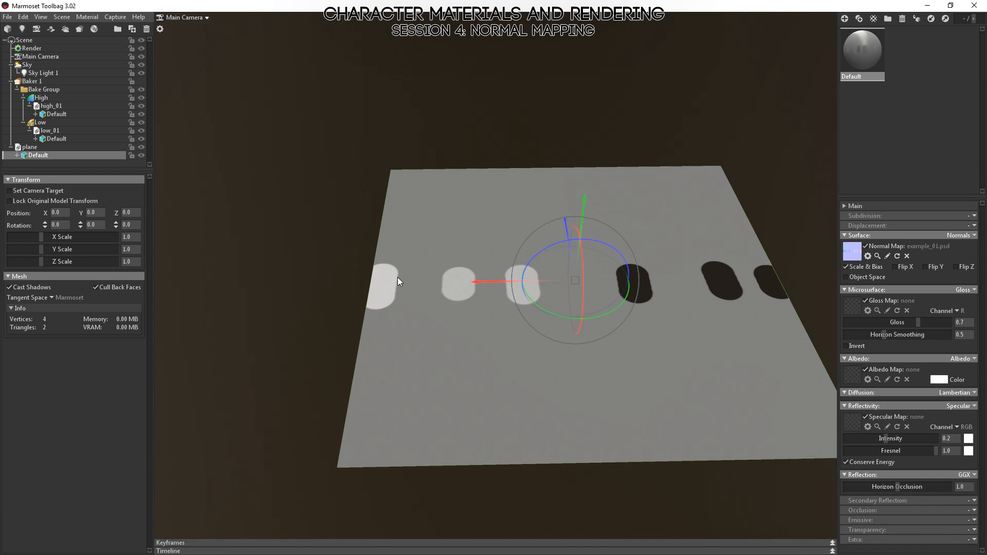
{"action": "left_click_drag", "start_coordinate": [774, 292], "coordinate": [640, 284], "text": "alt"}
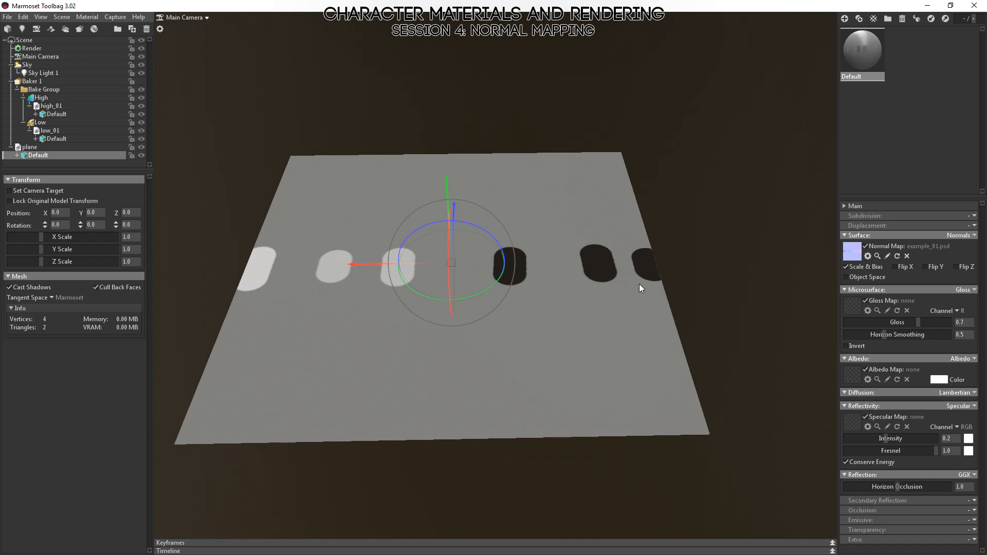
Compare the Red channel strokes in Photoshop with the lit strokes on the plane in Marmoset Toolbag.
{"action": "key", "text": "alt+Tab"}
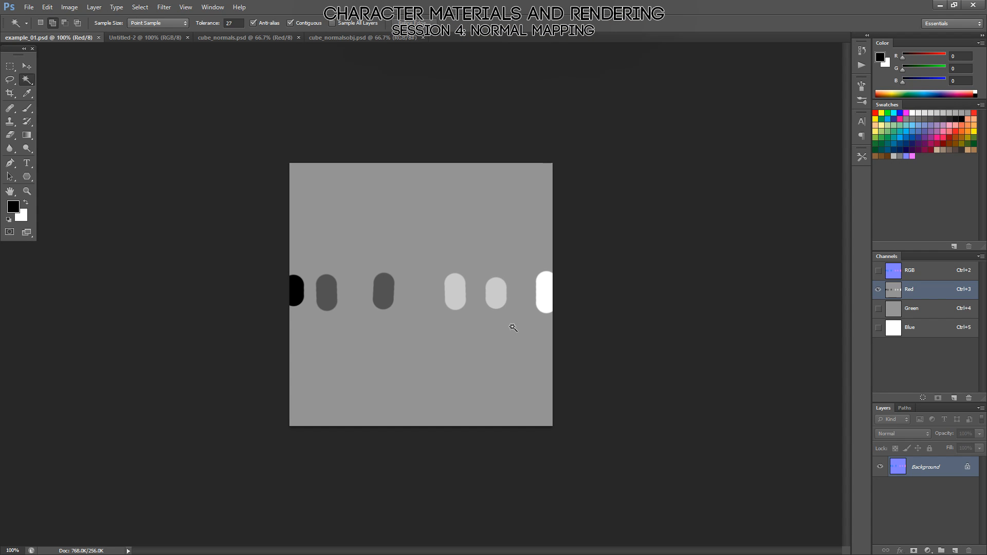
{"action": "key", "text": "alt+Tab"}
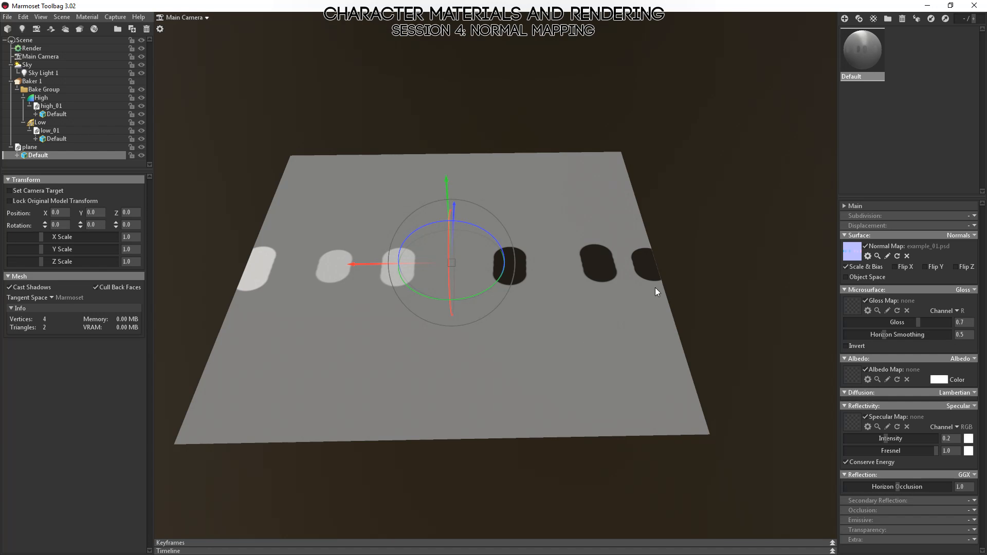
{"action": "left_click_drag", "start_coordinate": [635, 303], "coordinate": [630, 350], "text": "alt"}
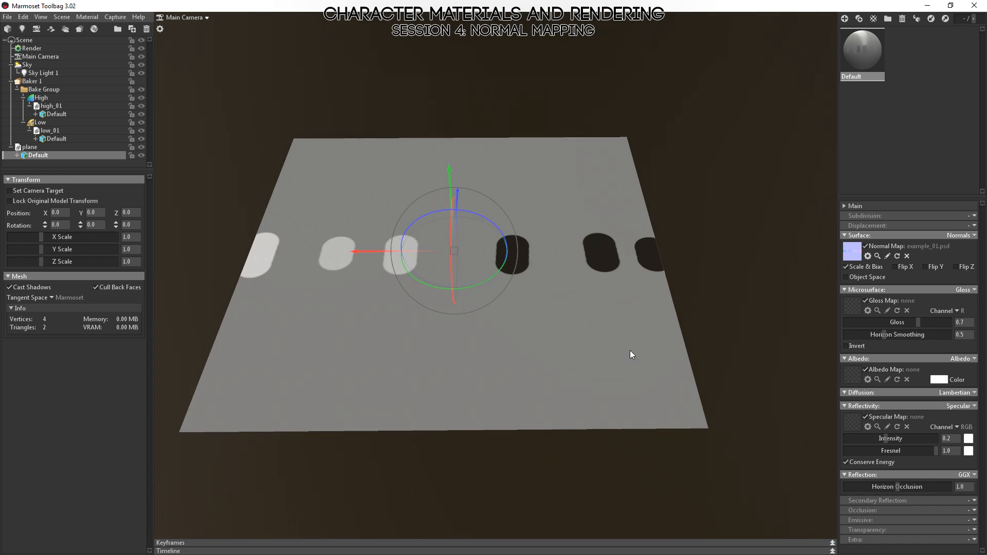
{"action": "right_click_drag", "start_coordinate": [631, 350], "coordinate": [554, 230], "text": "alt"}
{"action": "middle_click_drag", "start_coordinate": [610, 267], "coordinate": [612, 316], "text": "alt"}
{"action": "key", "text": "alt+Tab"}
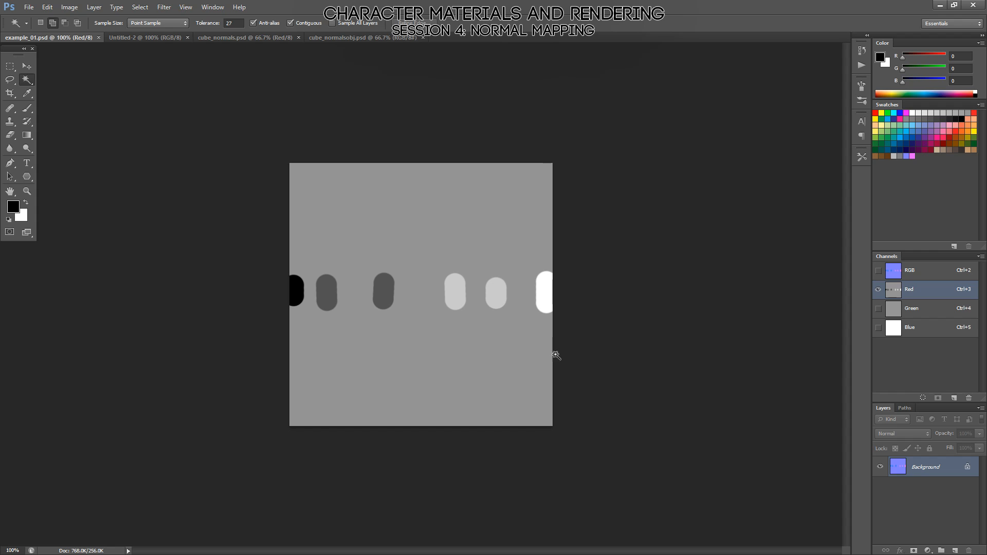
Examine the edge pixels of the white stroke in the Red channel at 3200%, and return to 100% zoom.
{"action": "key", "text": "z"}
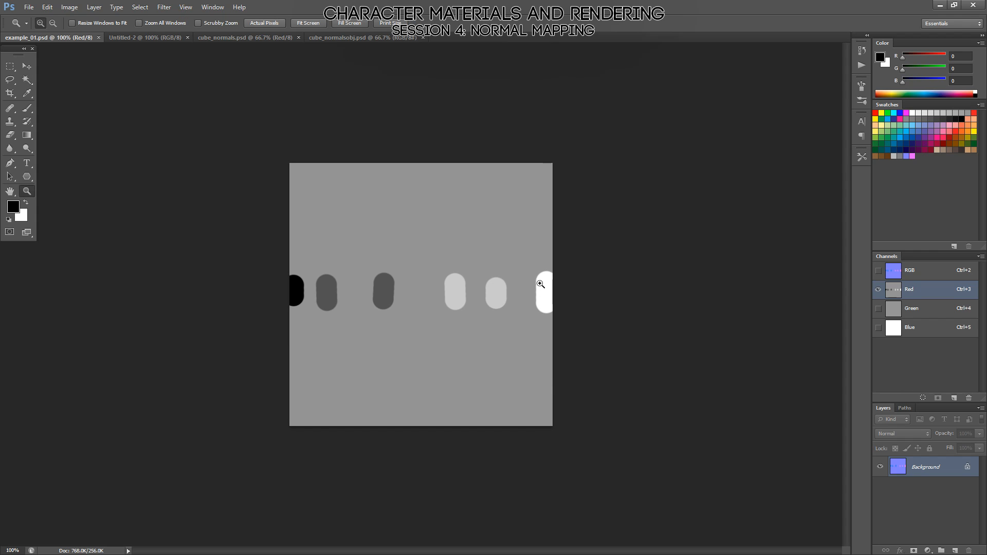
{"action": "left_click", "coordinate": [540, 283]}
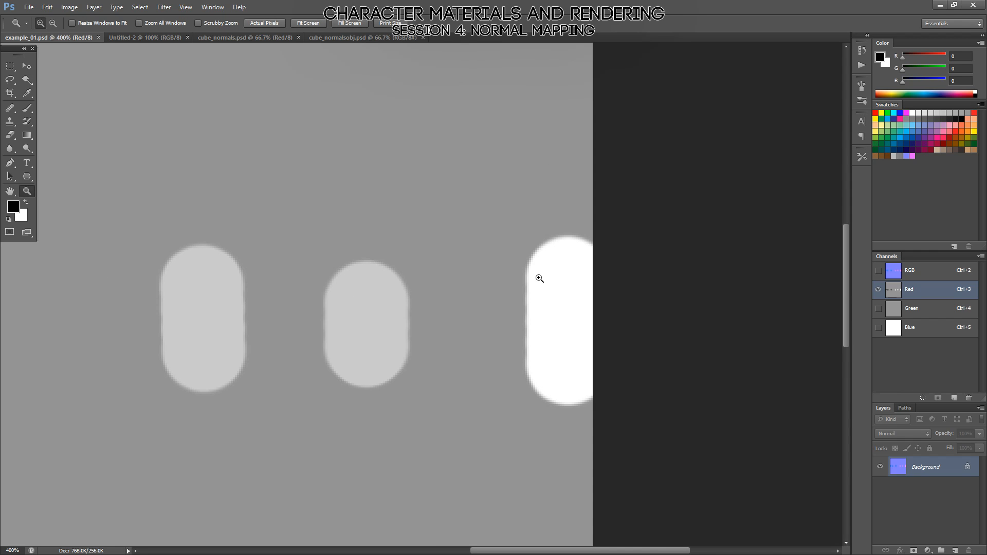
{"action": "left_click_drag", "start_coordinate": [522, 251], "coordinate": [539, 279]}
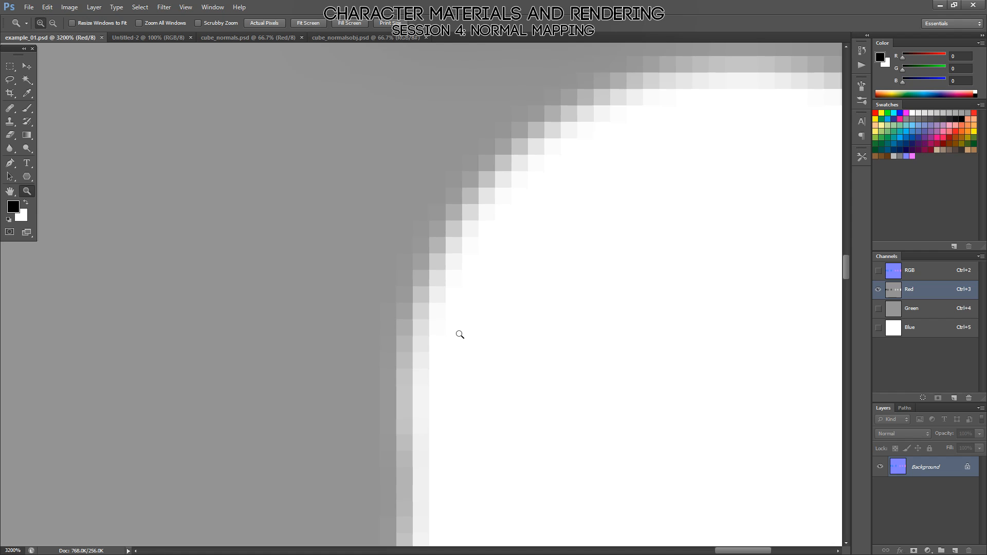
{"action": "double_click", "coordinate": [28, 192]}
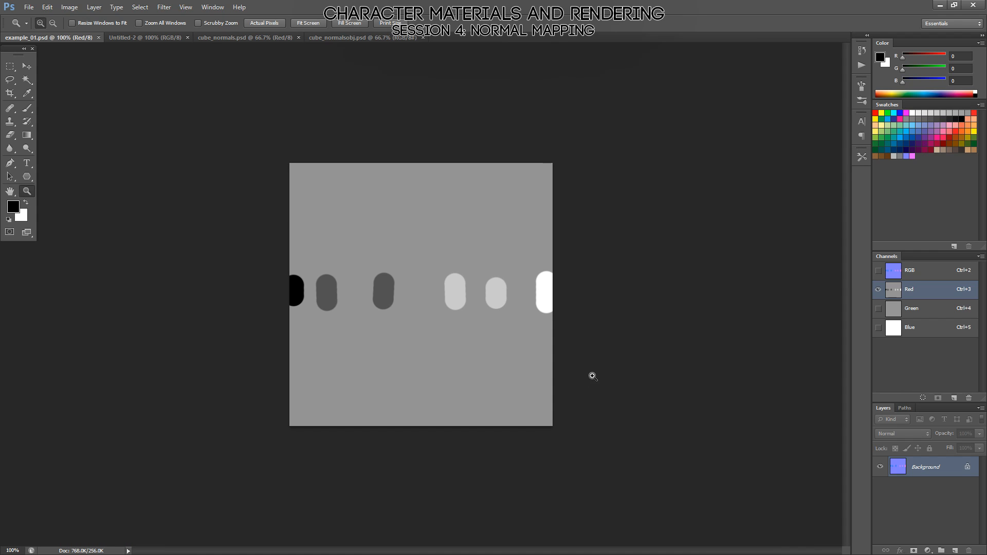
Isolate the Green channel of example_01.psd and activate the Brush tool.
{"action": "left_click", "coordinate": [901, 310]}
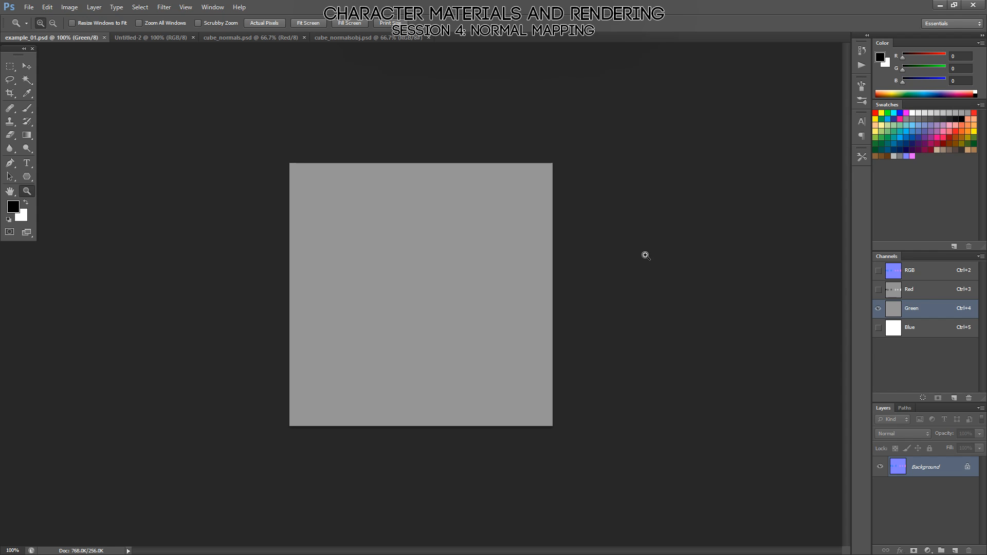
{"action": "key", "text": "b"}
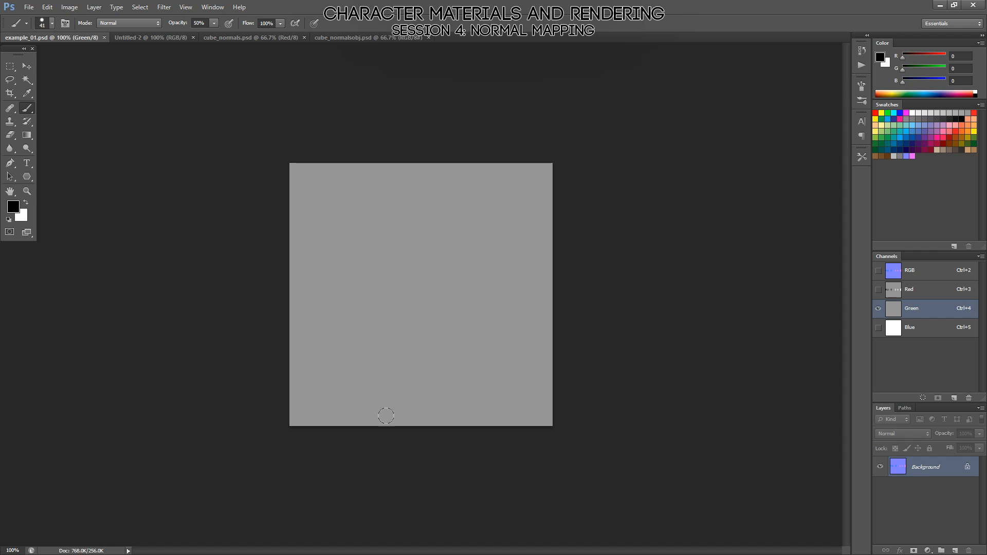
{"action": "left_click", "coordinate": [359, 418]}
{"action": "left_click", "coordinate": [531, 418], "text": "shift"}
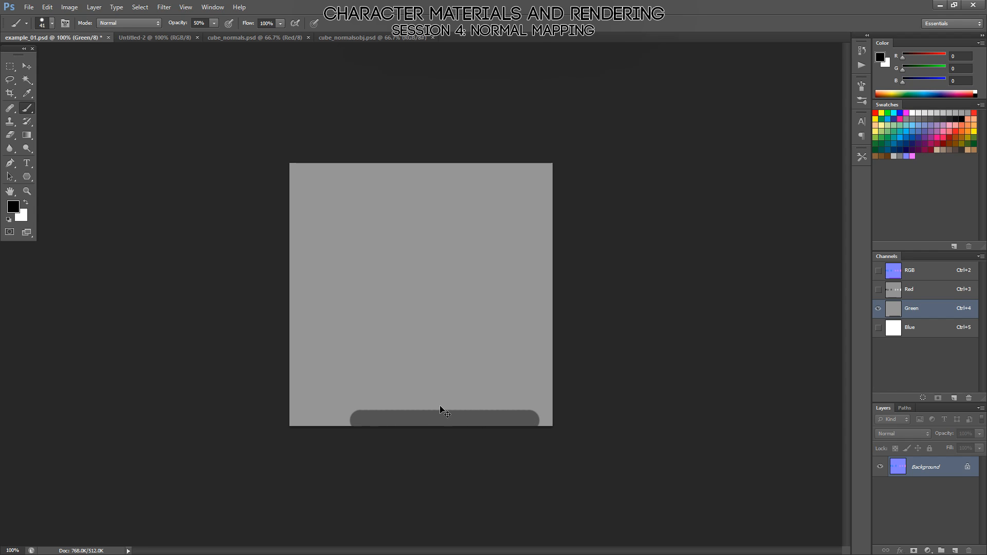
{"action": "key", "text": "ctrl+z"}
Paint a straight 50% opacity black stroke along the Green channel's lower edge and a white one along its upper edge.
{"action": "left_click", "coordinate": [335, 416]}
{"action": "left_click", "coordinate": [536, 416], "text": "shift"}
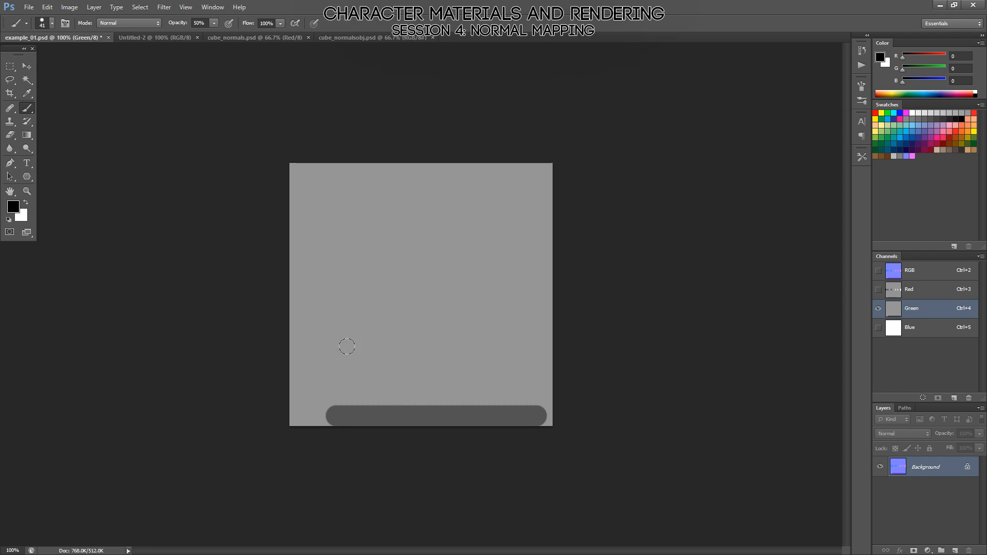
{"action": "key", "text": "x"}
{"action": "left_click", "coordinate": [339, 170]}
{"action": "left_click", "coordinate": [598, 170], "text": "shift"}
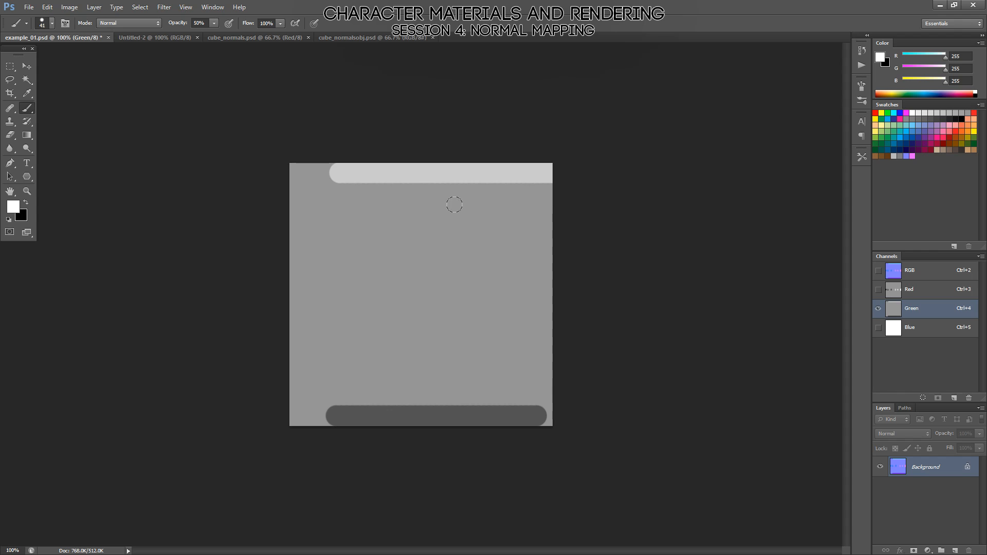
Layer a second straight 50% opacity white stroke over the upper band and a second black stroke over the lower band.
{"action": "left_click", "coordinate": [339, 165]}
{"action": "left_click", "coordinate": [542, 166], "text": "shift"}
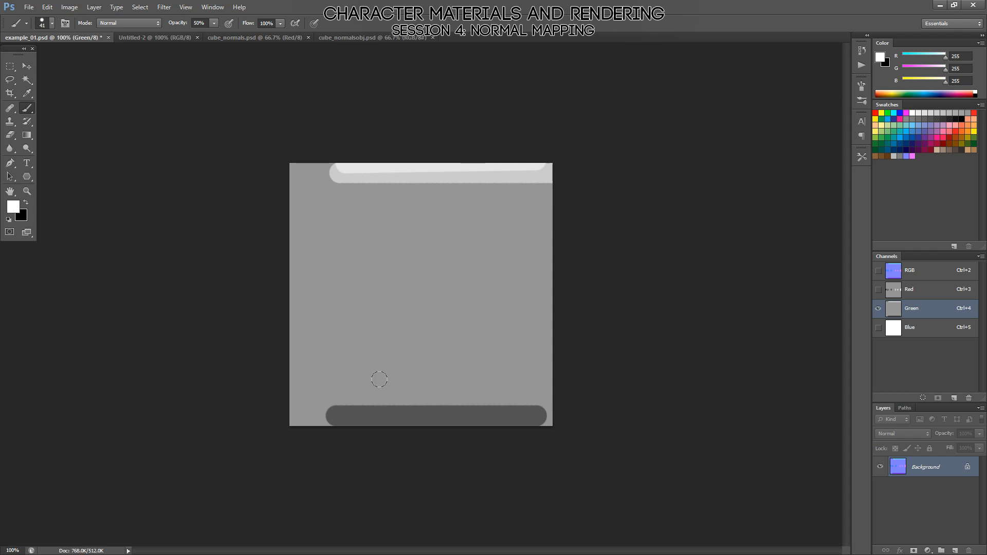
{"action": "key", "text": "x"}
{"action": "left_click", "coordinate": [330, 417]}
{"action": "left_click", "coordinate": [542, 418], "text": "shift"}
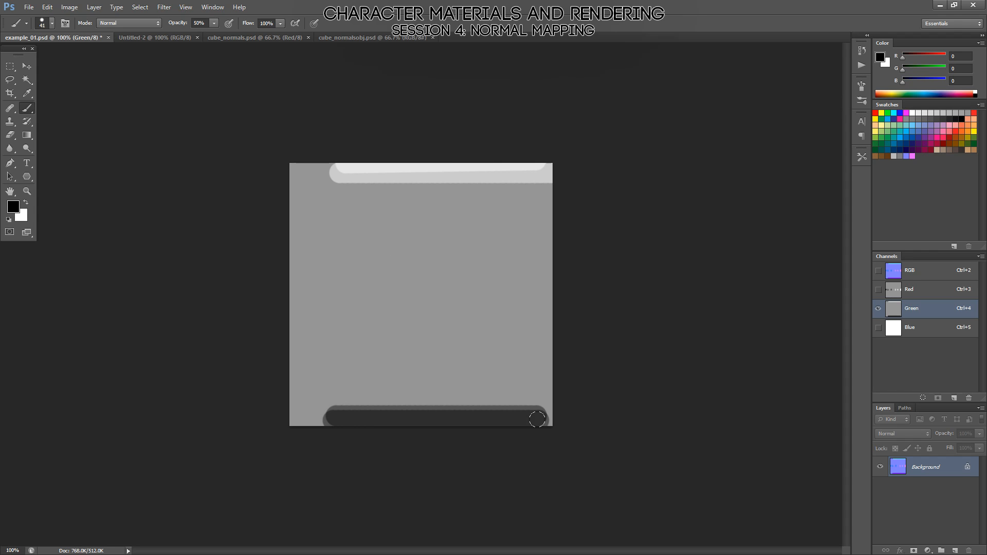
Show the RGB composite, save example_01.psd, and switch to Marmoset Toolbag.
{"action": "left_click", "coordinate": [910, 273]}
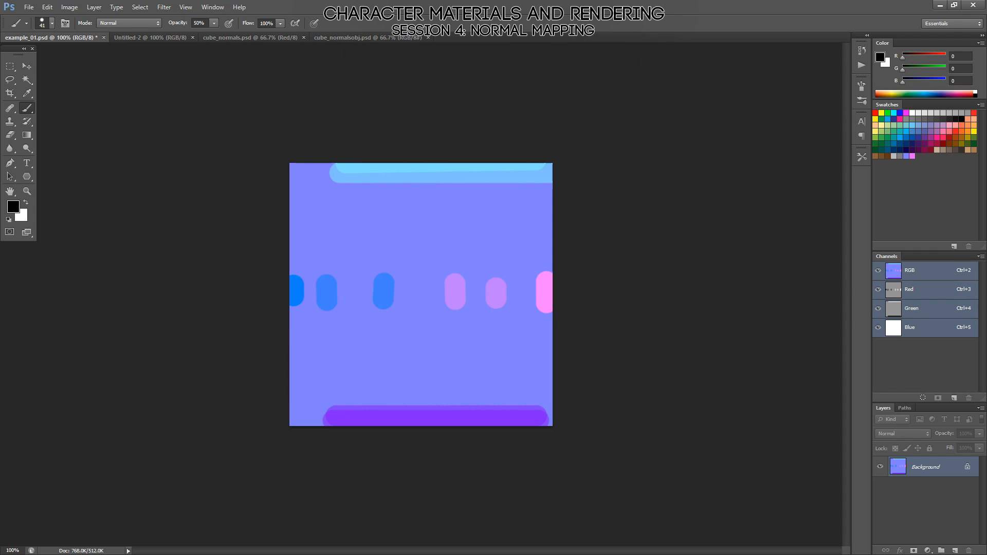
{"action": "key", "text": "ctrl+s"}
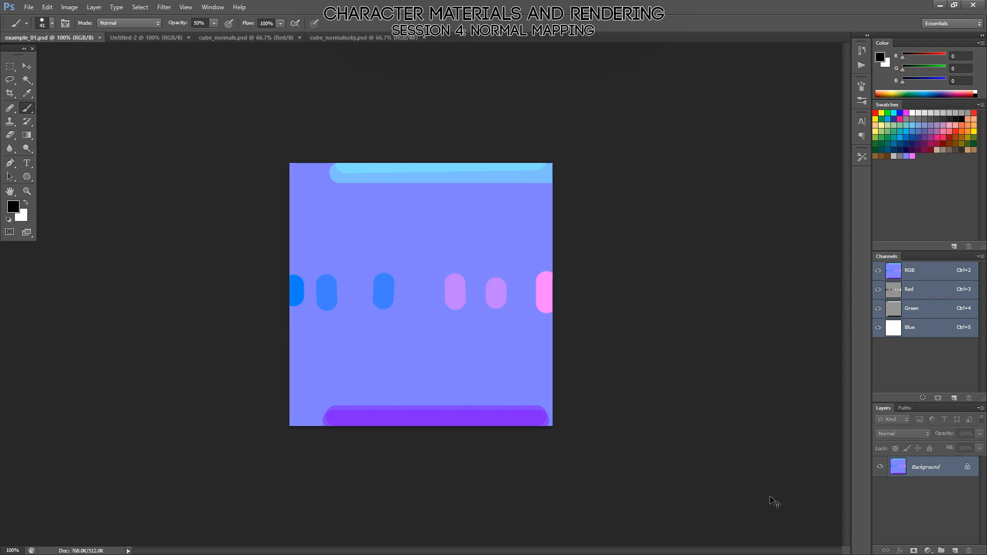
{"action": "key", "text": "alt+Tab"}
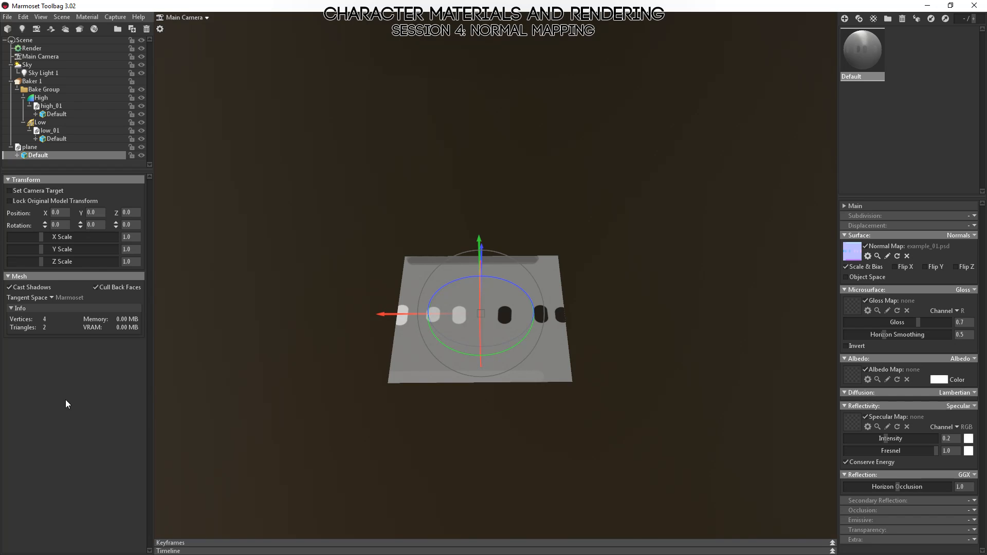
Rotate the plane about its Y axis to about 80.19 degrees so the Green channel bands face Sky Light 1.
{"action": "left_click_drag", "start_coordinate": [529, 180], "coordinate": [532, 212], "text": "alt"}
{"action": "scroll", "coordinate": [467, 266], "scroll_direction": "down", "scroll_amount": 5}
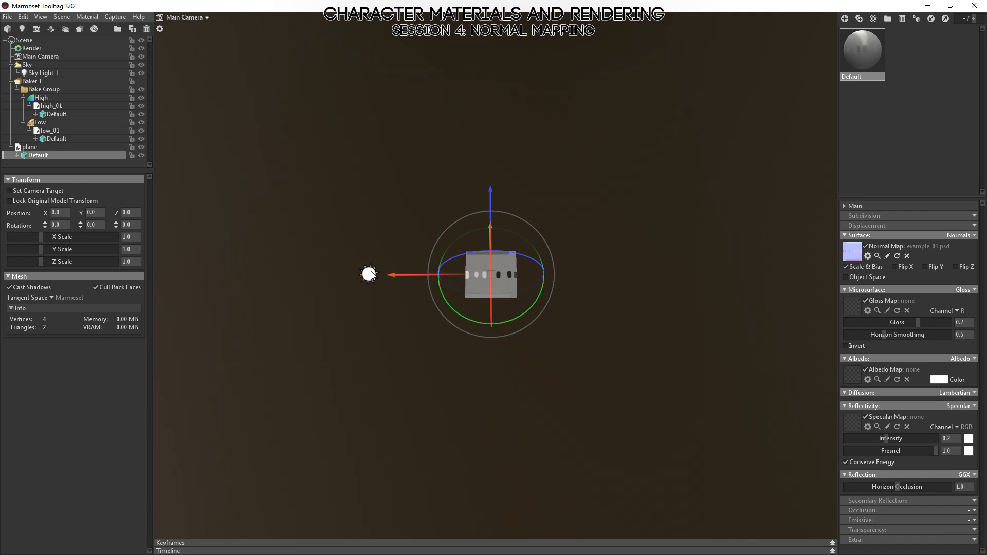
{"action": "left_click", "coordinate": [369, 274]}
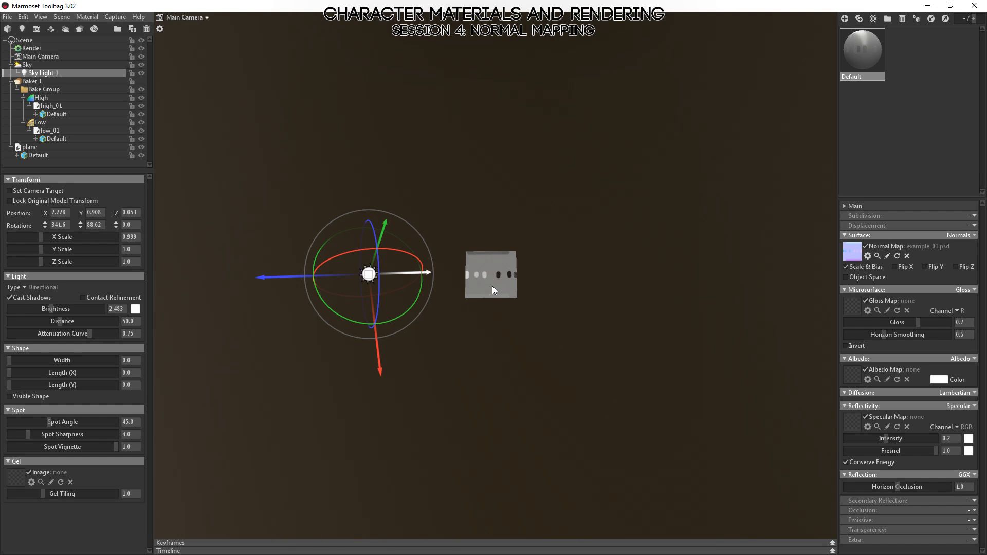
{"action": "left_click", "coordinate": [507, 287]}
{"action": "scroll", "coordinate": [515, 319], "scroll_direction": "up", "scroll_amount": 5}
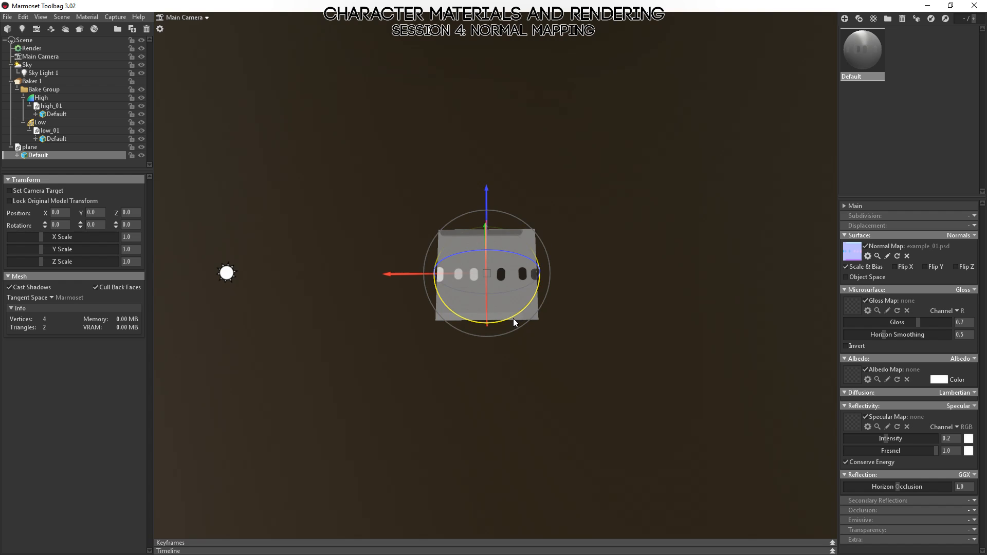
{"action": "left_click_drag", "start_coordinate": [514, 319], "coordinate": [517, 273]}
{"action": "right_click_drag", "start_coordinate": [513, 284], "coordinate": [567, 436], "text": "alt"}
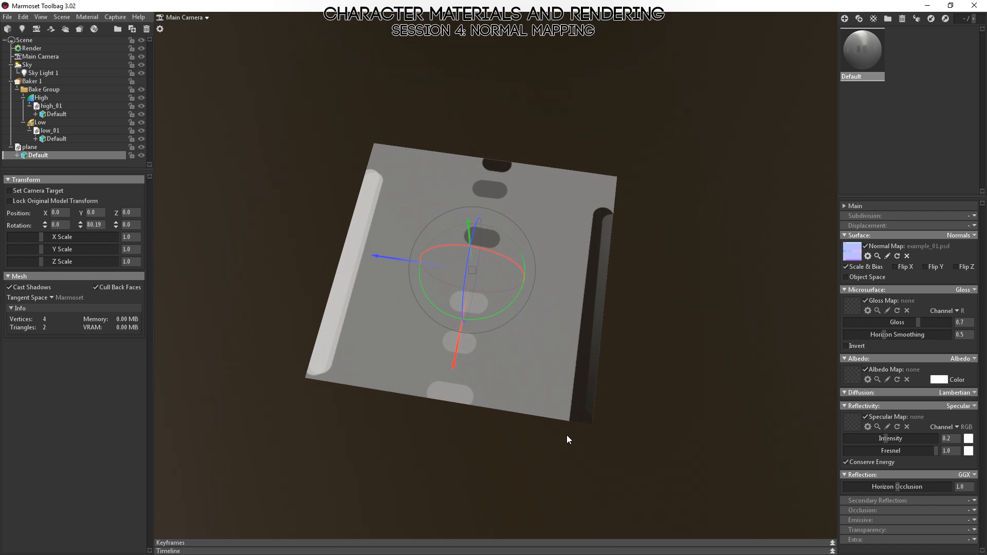
{"action": "mouse_move", "coordinate": [567, 436]}
{"action": "left_mouse_down", "text": "alt"}
{"action": "mouse_move", "coordinate": [585, 423]}
{"action": "mouse_move", "coordinate": [563, 438]}
{"action": "left_mouse_up", "text": "alt"}
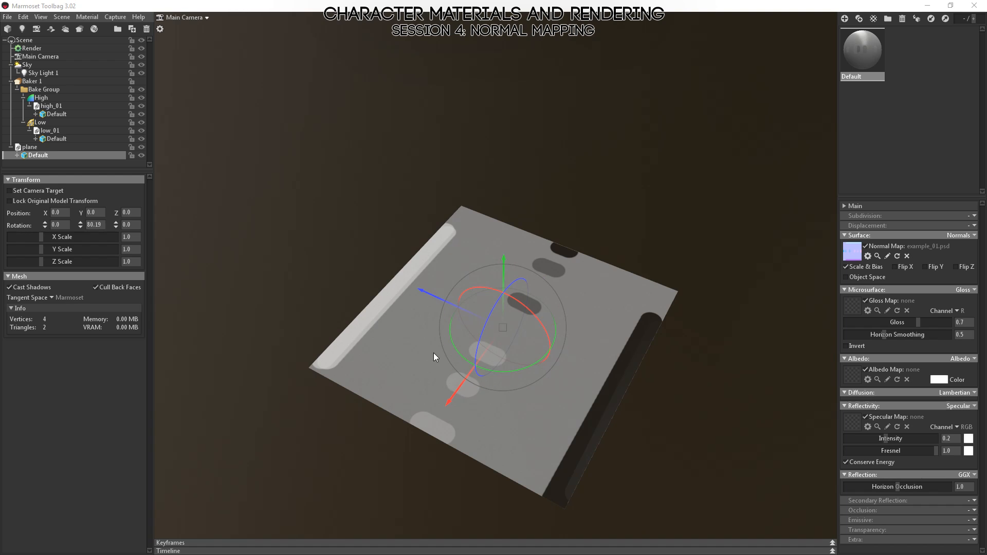
Switch to Photoshop, view the Green channel of example_01.psd, and view the Red and Green channels of cube_normals.psd.
{"action": "key", "text": "alt+Tab"}
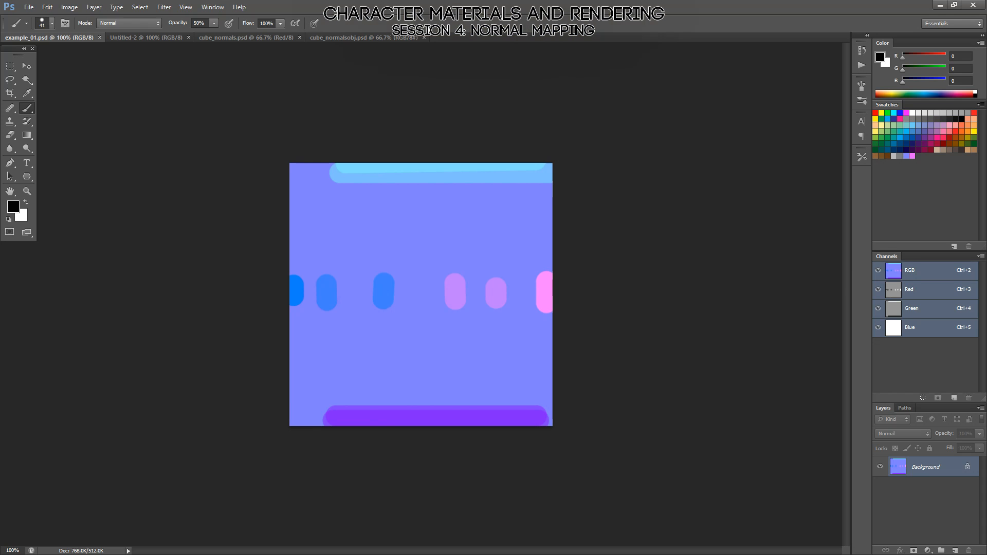
{"action": "left_click", "coordinate": [906, 314]}
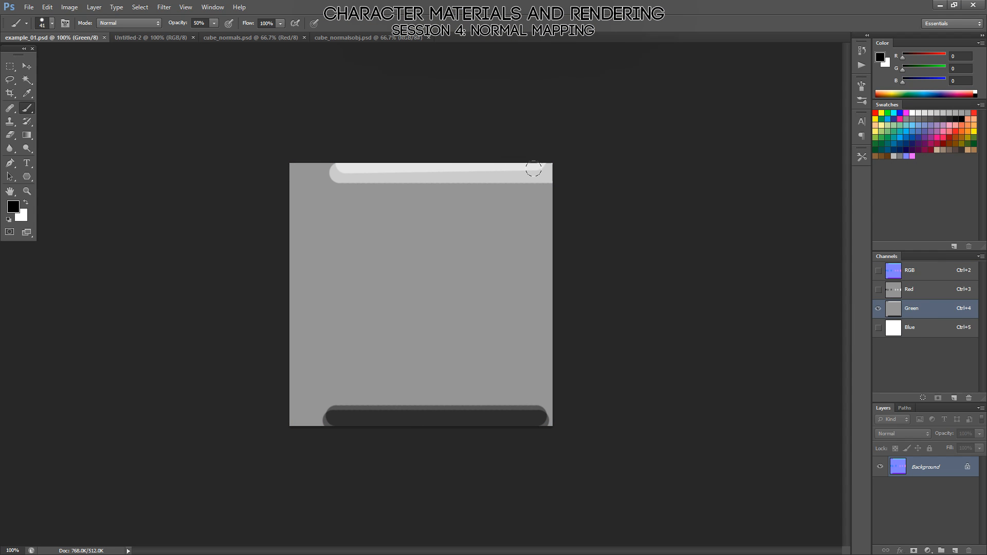
{"action": "left_click", "coordinate": [251, 37]}
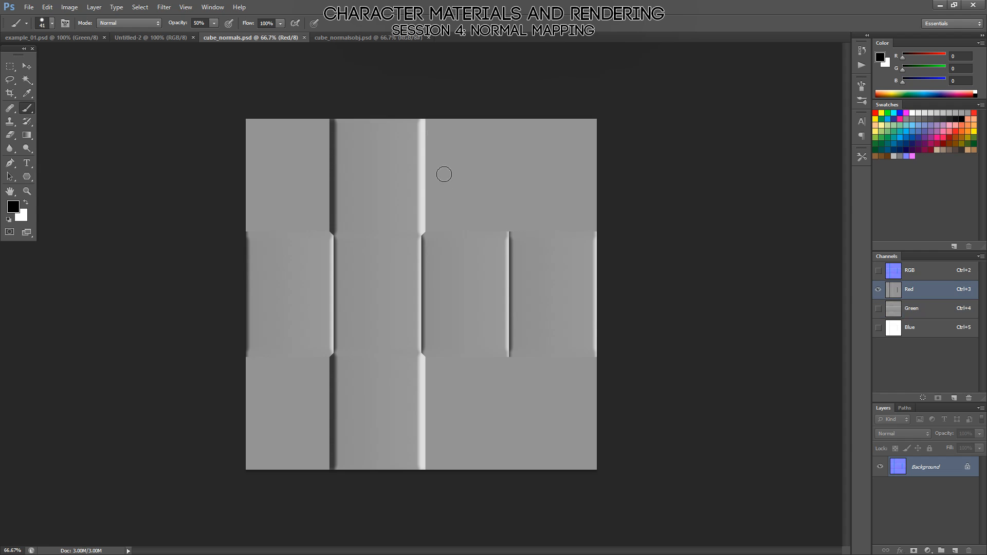
{"action": "left_click", "coordinate": [918, 309]}
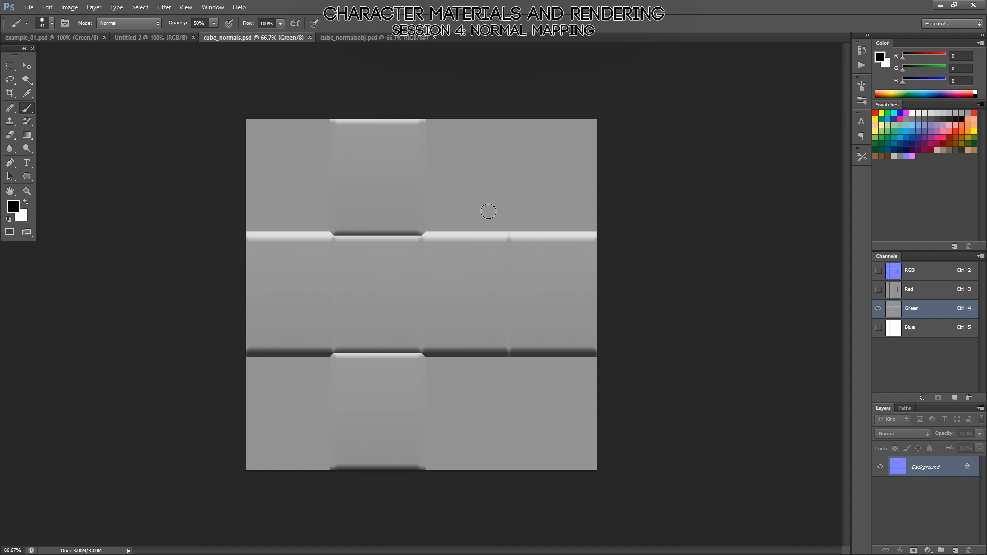
Invert the Green channel of cube_normals.psd back and forth to compare both orientations, and view the Red channel.
{"action": "key", "text": "ctrl+i"}
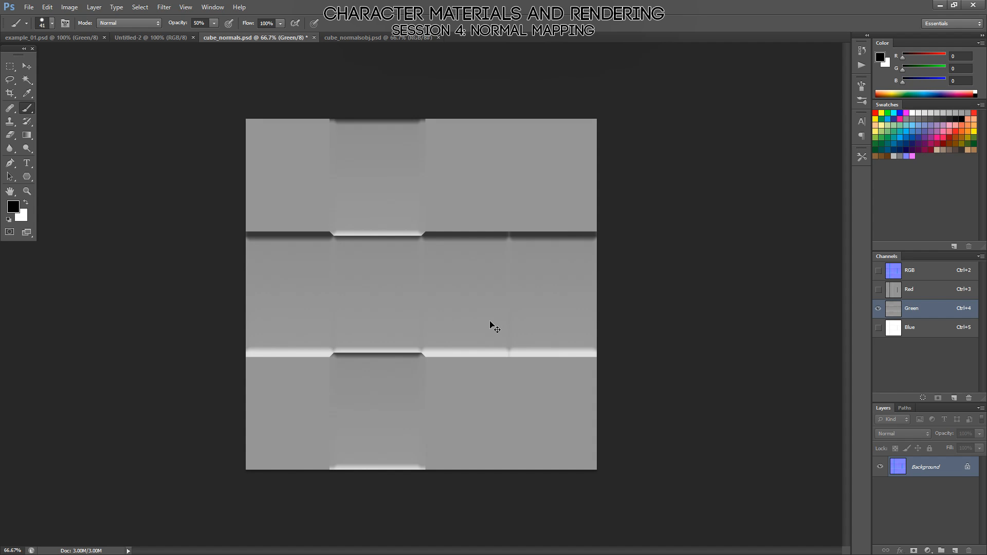
{"action": "key", "text": "ctrl+i"}
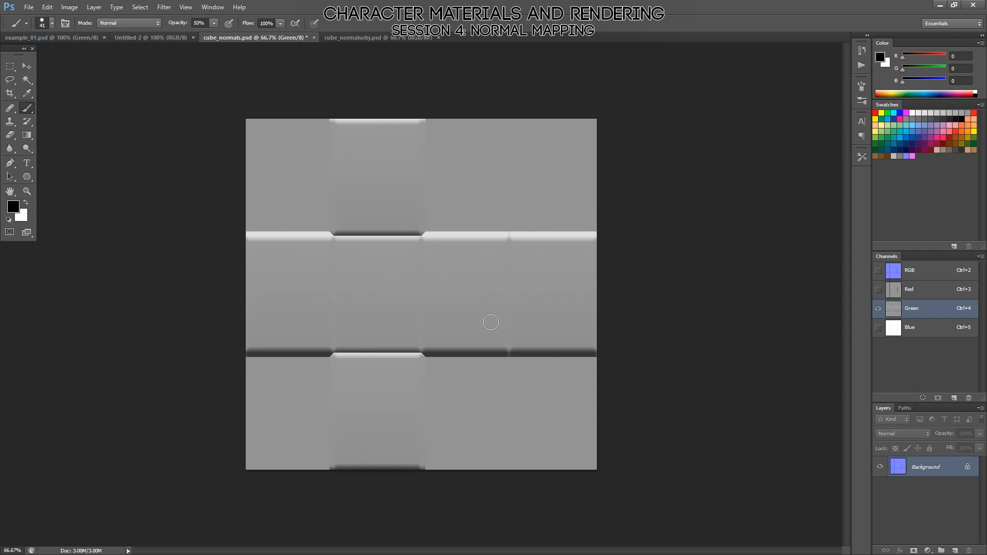
{"action": "key", "text": "ctrl+i"}
{"action": "key", "text": "ctrl+i"}
{"action": "key", "text": "ctrl+i"}
{"action": "key", "text": "ctrl+i"}
{"action": "key", "text": "ctrl+i"}
{"action": "key", "text": "ctrl+i"}
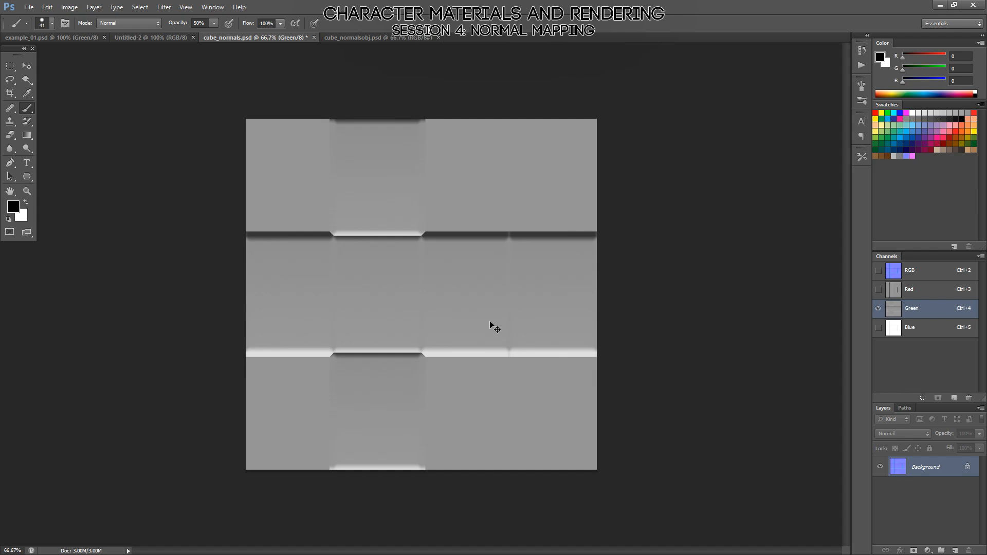
{"action": "key", "text": "ctrl+i"}
{"action": "key", "text": "ctrl+i"}
{"action": "key", "text": "ctrl+i"}
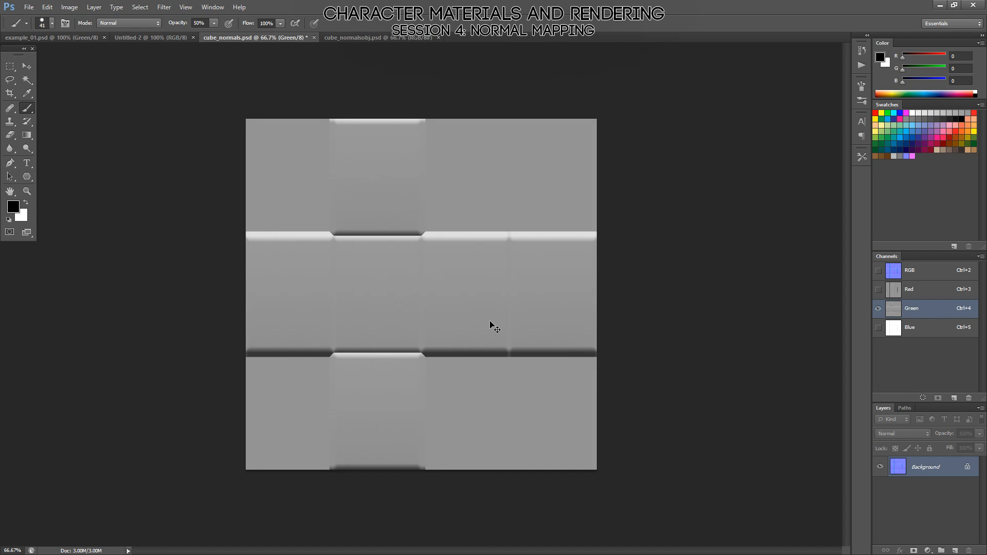
{"action": "key", "text": "ctrl+i"}
{"action": "key", "text": "ctrl+i"}
{"action": "key", "text": "ctrl+i"}
{"action": "key", "text": "ctrl+i"}
{"action": "key", "text": "ctrl+i"}
{"action": "left_click", "coordinate": [908, 291]}
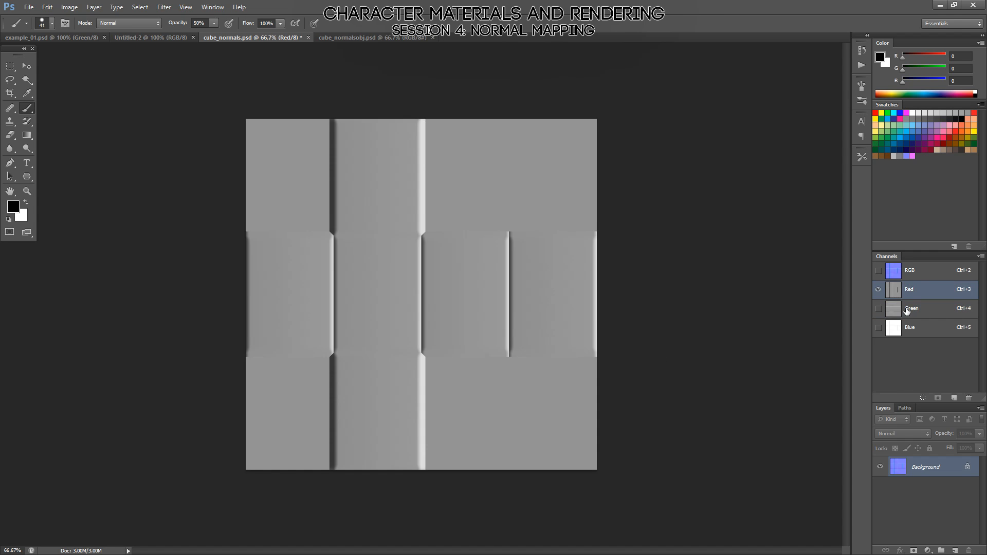
View the Green channel and RGB composite of cube_normals.psd, and compare the Green channel with its inverted version.
{"action": "left_click", "coordinate": [907, 309]}
{"action": "left_click", "coordinate": [906, 269]}
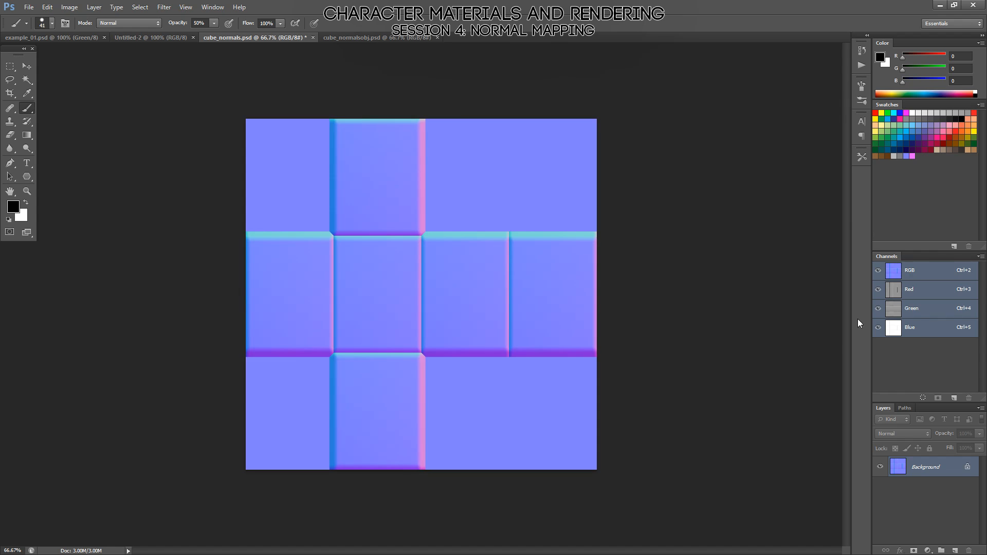
{"action": "left_click", "coordinate": [913, 311]}
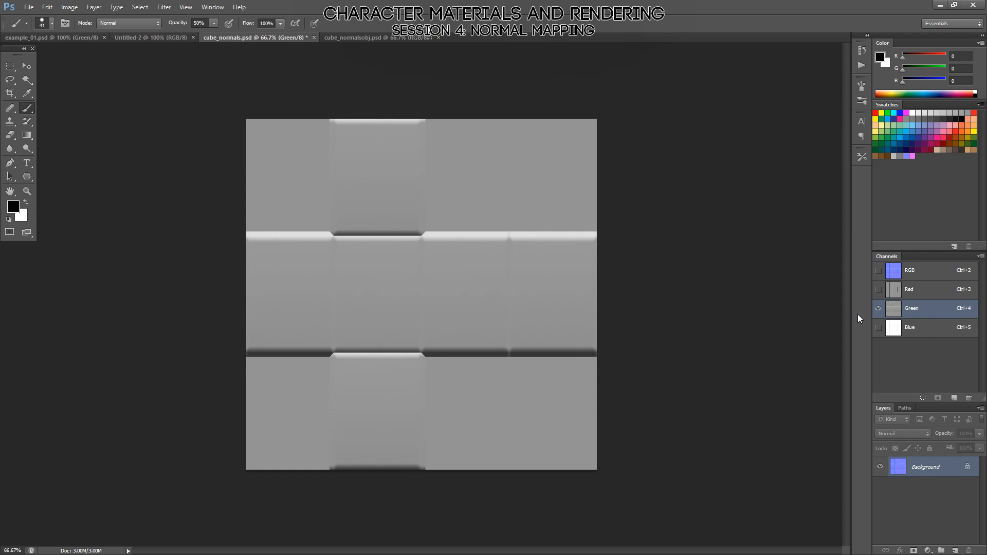
{"action": "key", "text": "ctrl+i"}
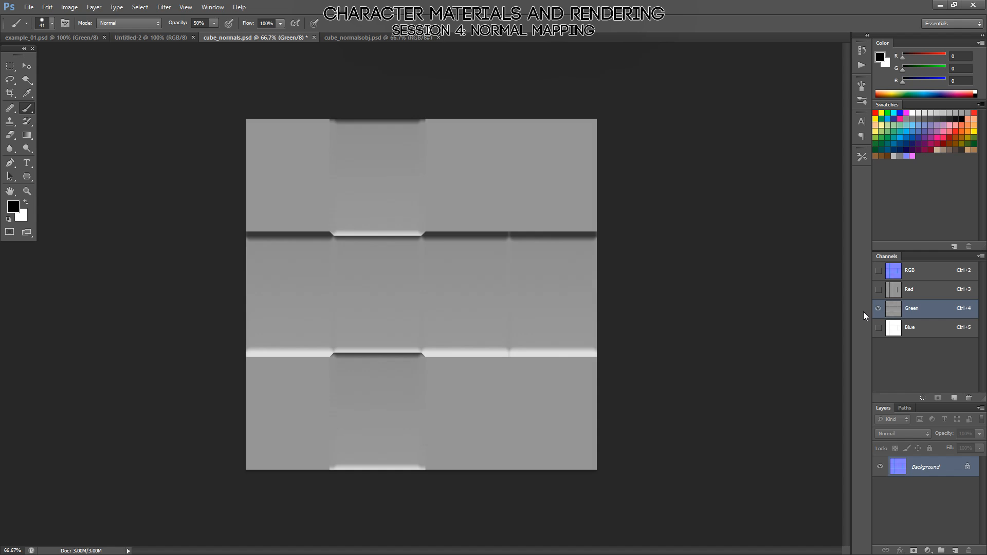
{"action": "key", "text": "ctrl+i"}
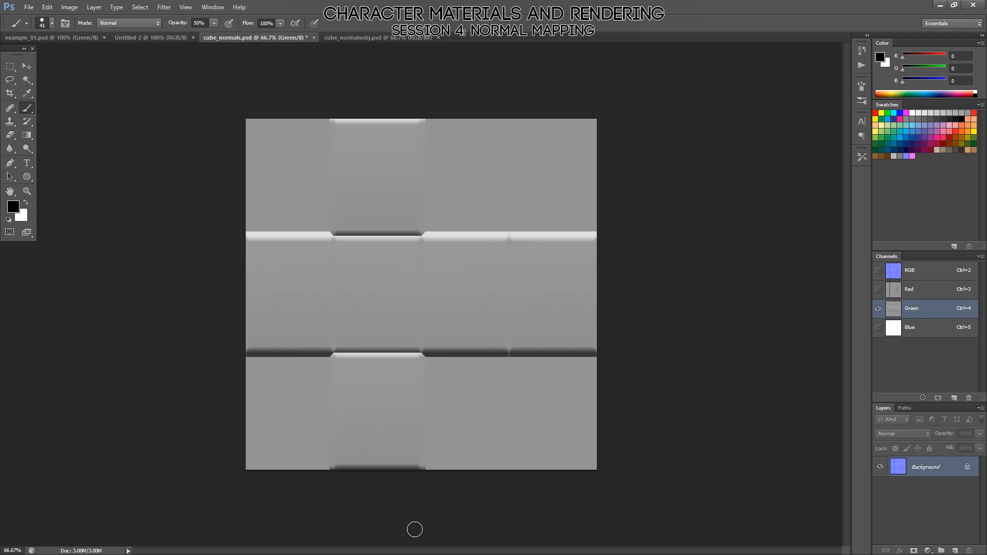
Switch to Marmoset Toolbag and view the Tangent Space options of the plane's Default mesh.
{"action": "key", "text": "alt"}
{"action": "key", "text": "alt+Tab"}
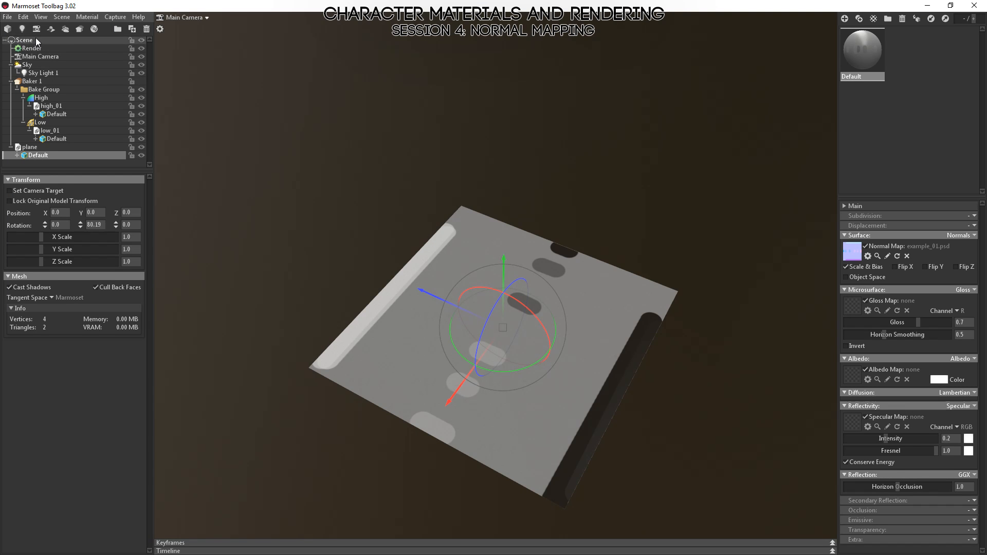
{"action": "left_click", "coordinate": [30, 147]}
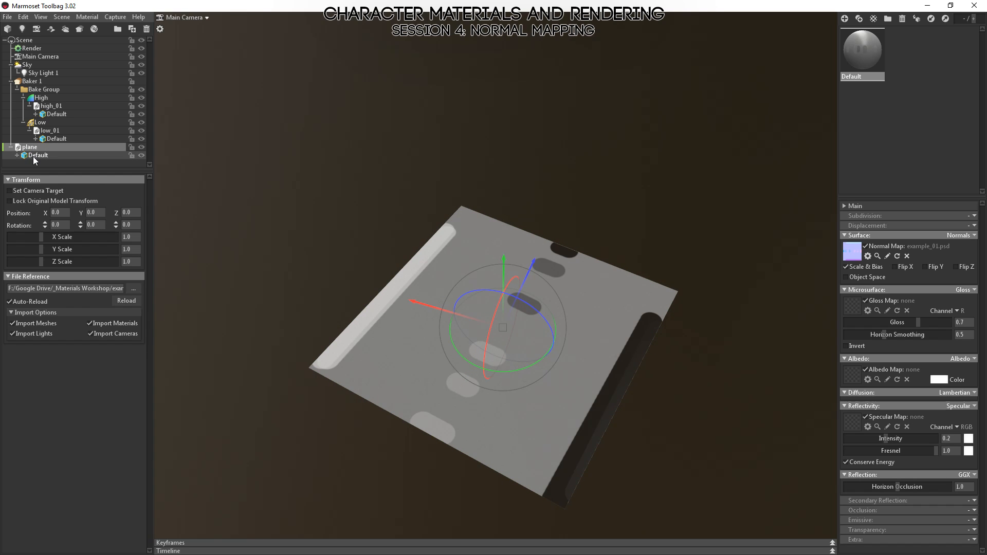
{"action": "left_click", "coordinate": [34, 154]}
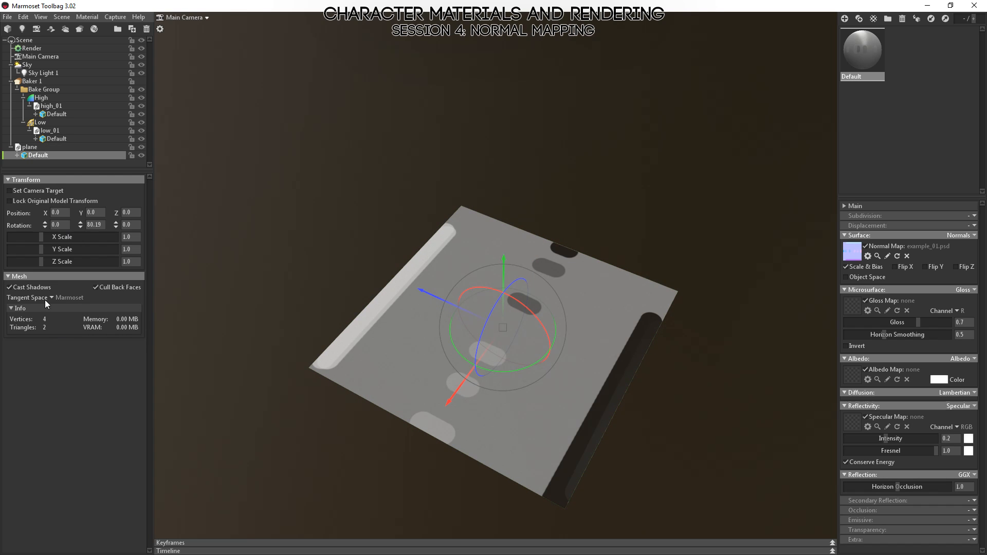
{"action": "mouse_move", "coordinate": [42, 298]}
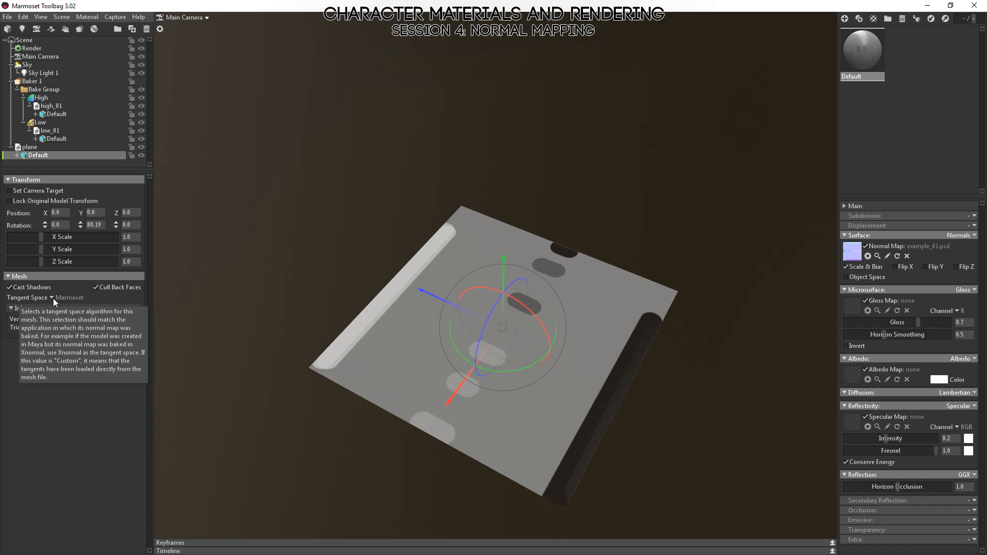
{"action": "left_click", "coordinate": [53, 297]}
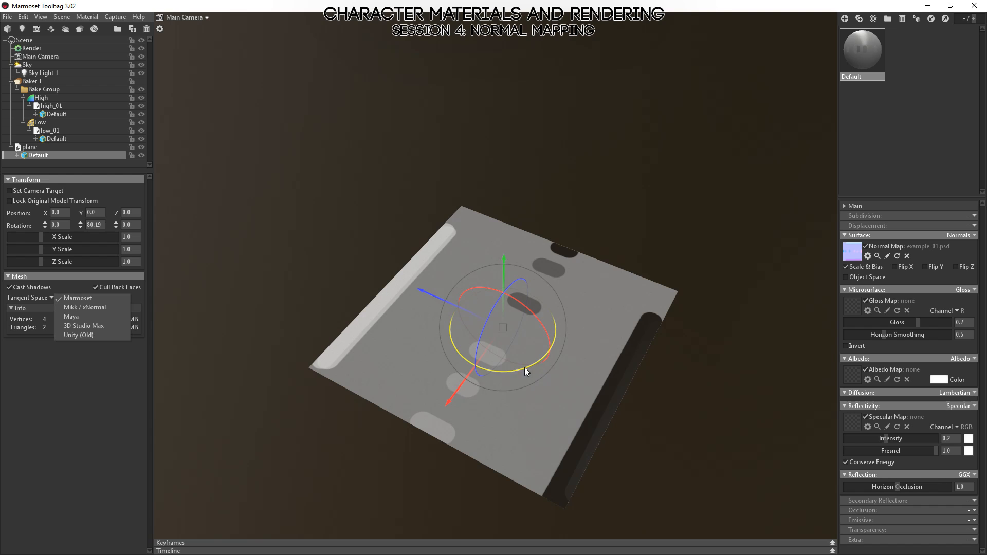
Reset the plane mesh's Y rotation to 0.
{"action": "left_click_drag", "start_coordinate": [524, 368], "coordinate": [471, 367]}
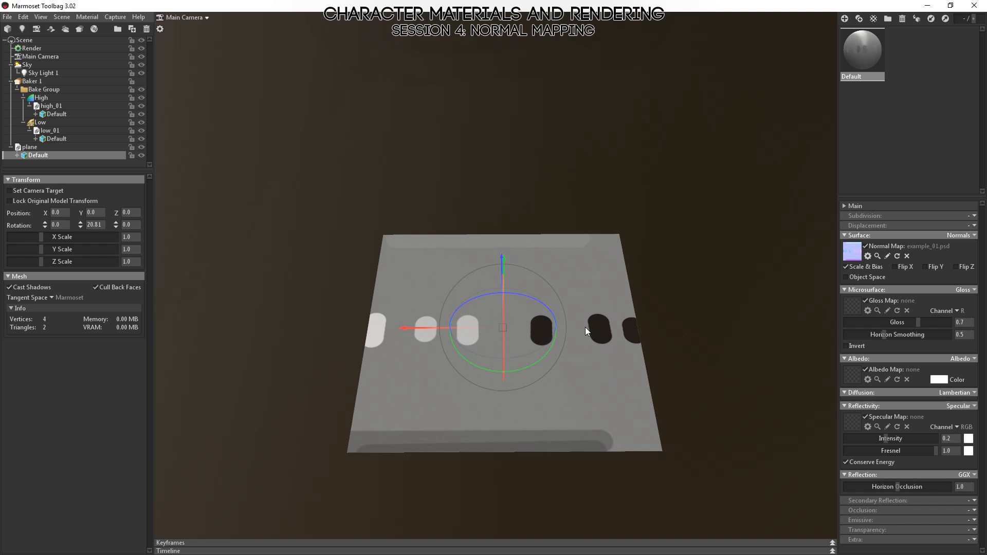
{"action": "left_click", "coordinate": [103, 227]}
{"action": "type", "text": "0"}
{"action": "key", "text": "Return"}
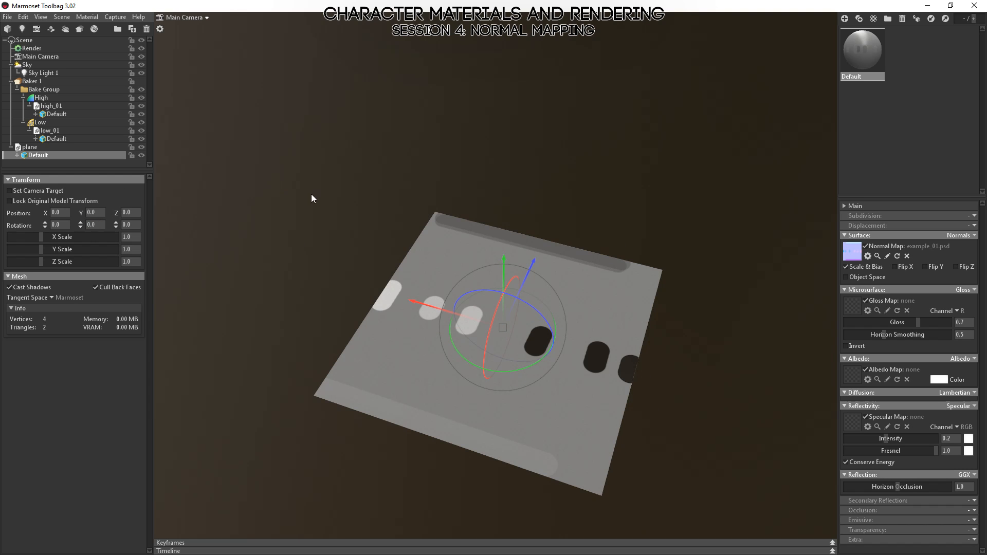
Examine from several angles how the plane's Red and Green channel shapes respond to the direction of Sky Light 1.
{"action": "left_click_drag", "start_coordinate": [312, 198], "coordinate": [592, 383]}
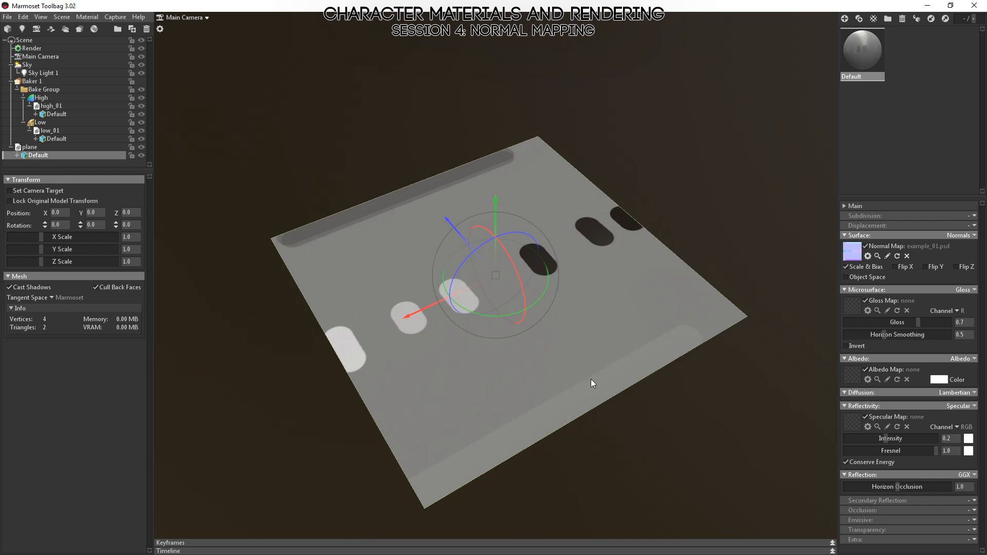
{"action": "left_click_drag", "start_coordinate": [685, 470], "coordinate": [604, 489]}
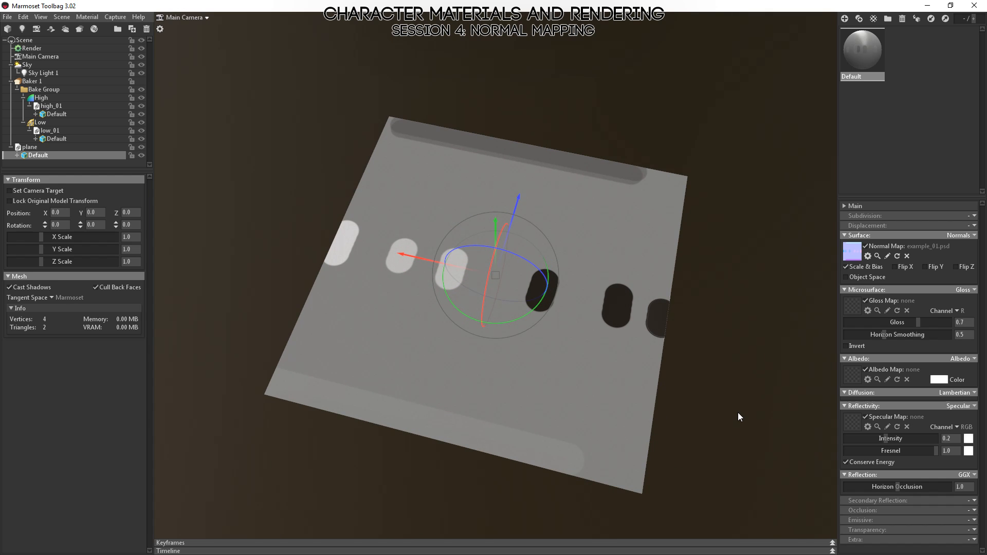
{"action": "right_click_drag", "start_coordinate": [738, 412], "coordinate": [701, 344]}
{"action": "right_click_drag", "start_coordinate": [527, 299], "coordinate": [556, 371]}
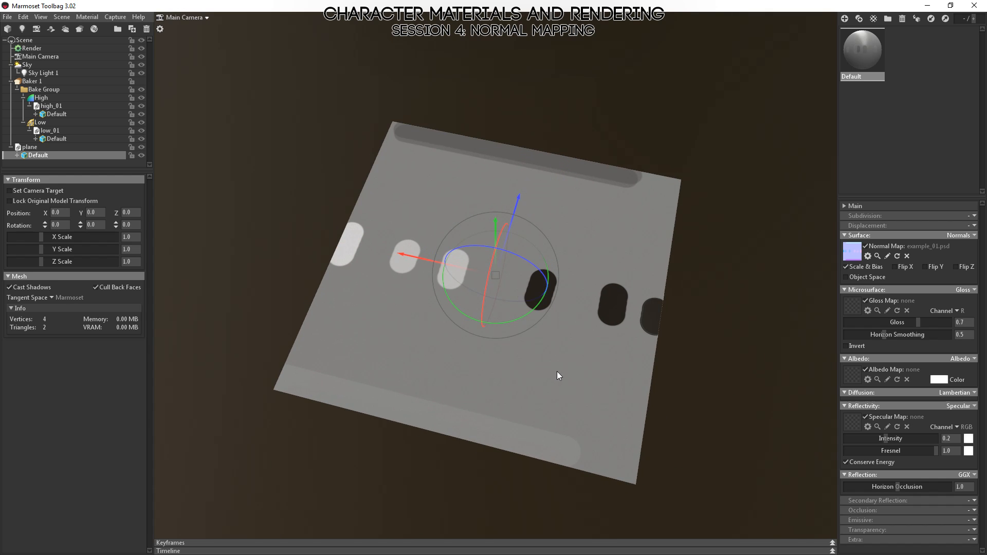
{"action": "left_click_drag", "start_coordinate": [557, 371], "coordinate": [470, 403]}
{"action": "left_click_drag", "start_coordinate": [561, 337], "coordinate": [609, 395]}
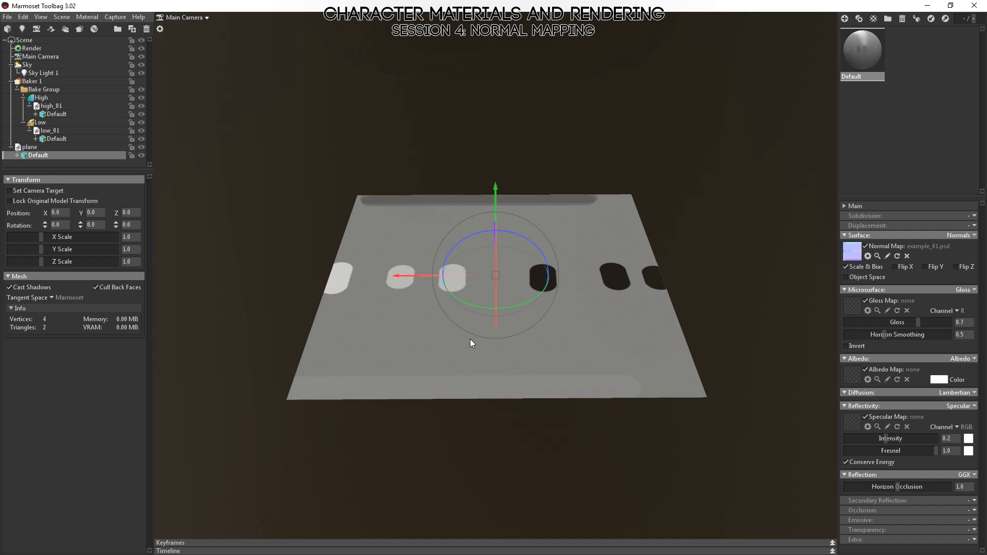
{"action": "left_click_drag", "start_coordinate": [470, 340], "coordinate": [598, 304]}
{"action": "left_click", "coordinate": [423, 146]}
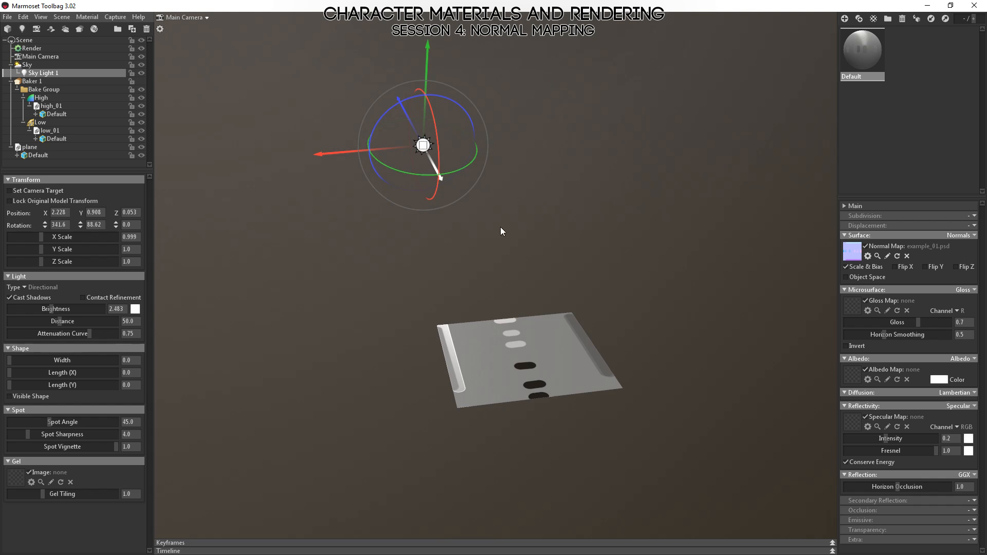
{"action": "left_click", "coordinate": [526, 337]}
{"action": "left_click", "coordinate": [668, 219]}
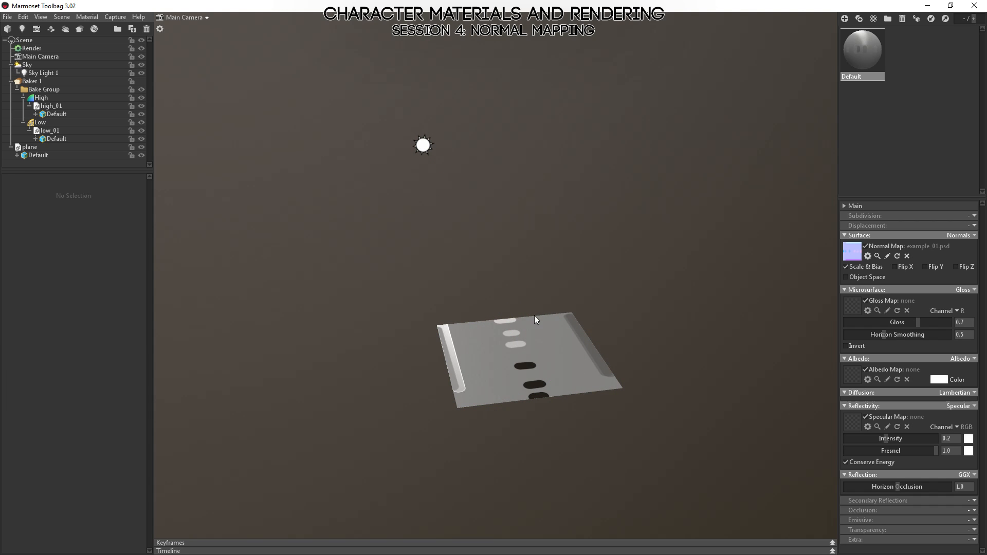
{"action": "left_click_drag", "start_coordinate": [481, 348], "coordinate": [517, 380]}
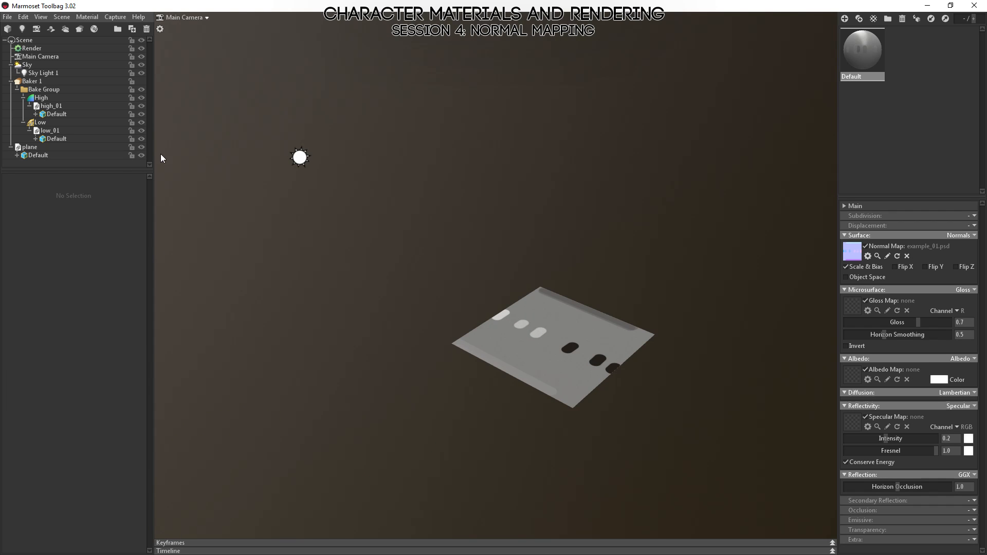
Hide the plane and move low_01 out of the Low bake group to the top level of the scene.
{"action": "left_click", "coordinate": [142, 147]}
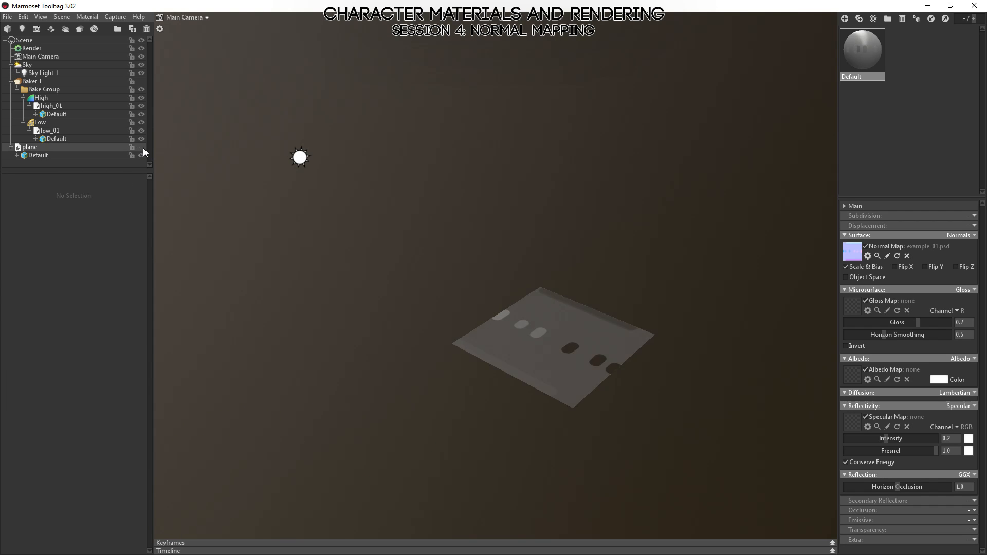
{"action": "left_click", "coordinate": [68, 130]}
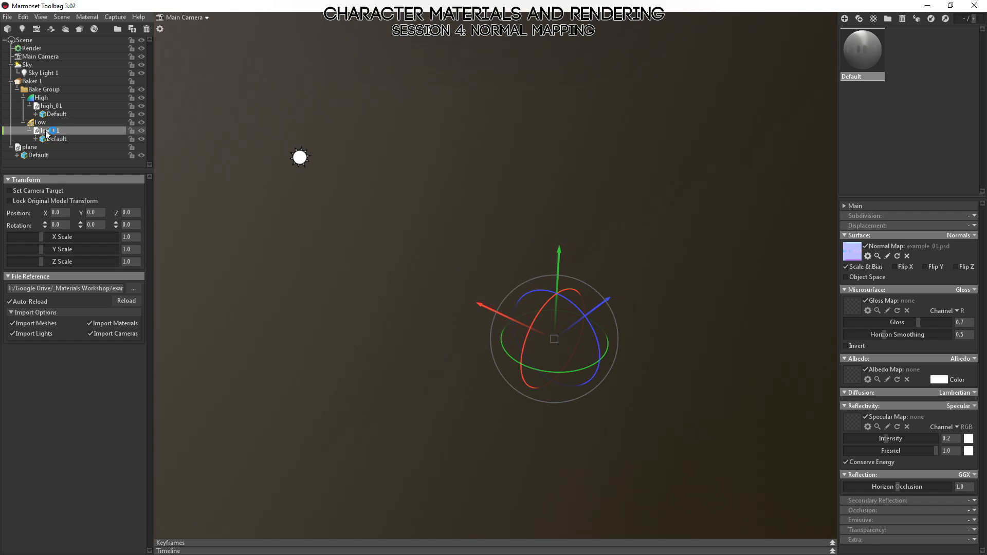
{"action": "left_click_drag", "start_coordinate": [45, 131], "coordinate": [3, 147]}
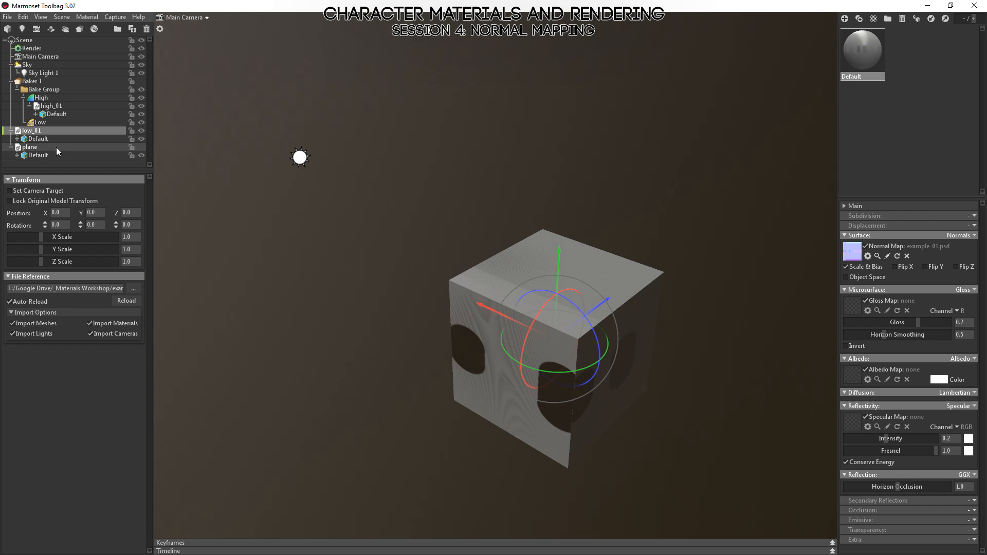
Rotate the low_01 cube mesh about its Y axis to about 344.4 degrees.
{"action": "left_click_drag", "start_coordinate": [708, 233], "coordinate": [539, 329]}
{"action": "left_click", "coordinate": [707, 233]}
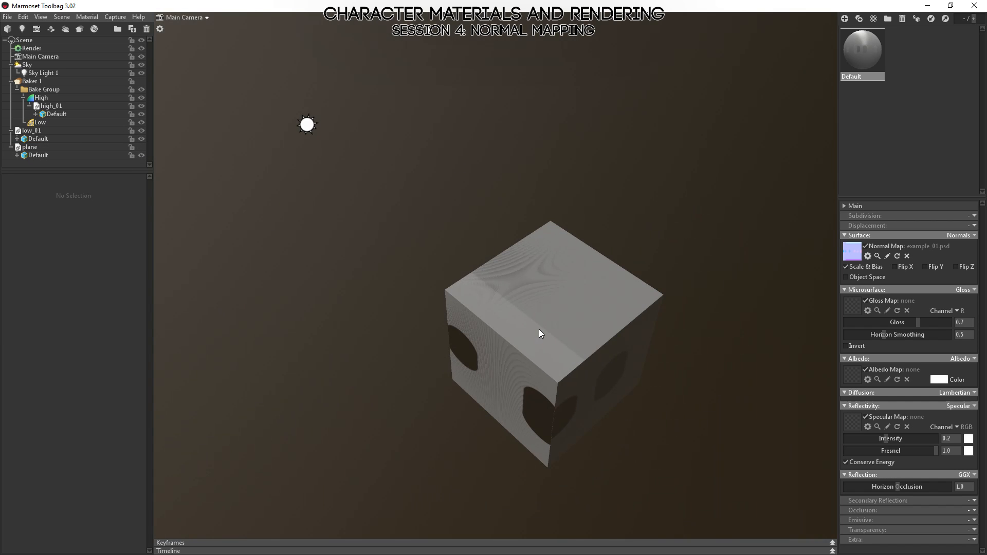
{"action": "left_click", "coordinate": [538, 329]}
{"action": "left_click_drag", "start_coordinate": [643, 277], "coordinate": [587, 239]}
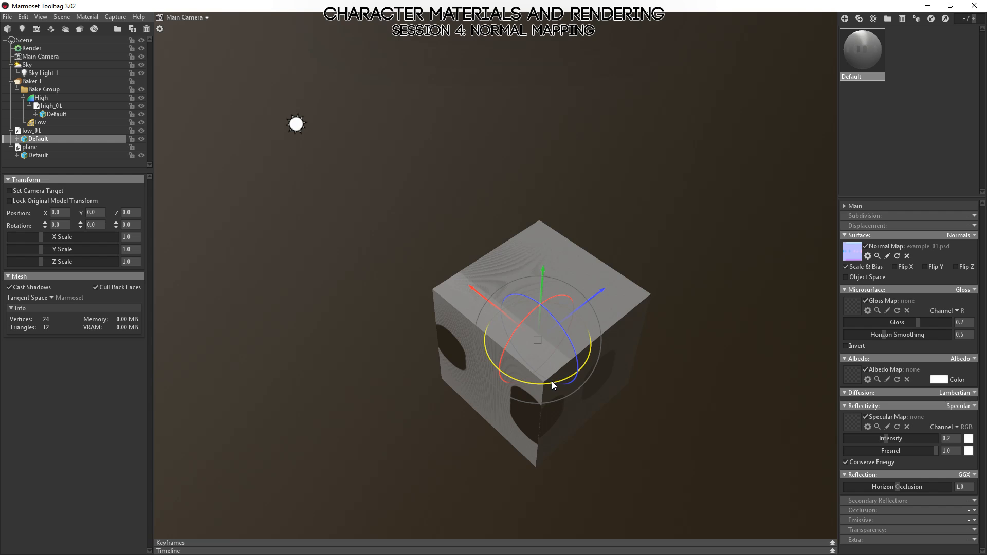
{"action": "left_click_drag", "start_coordinate": [551, 381], "coordinate": [402, 233]}
{"action": "left_click_drag", "start_coordinate": [313, 126], "coordinate": [264, 143]}
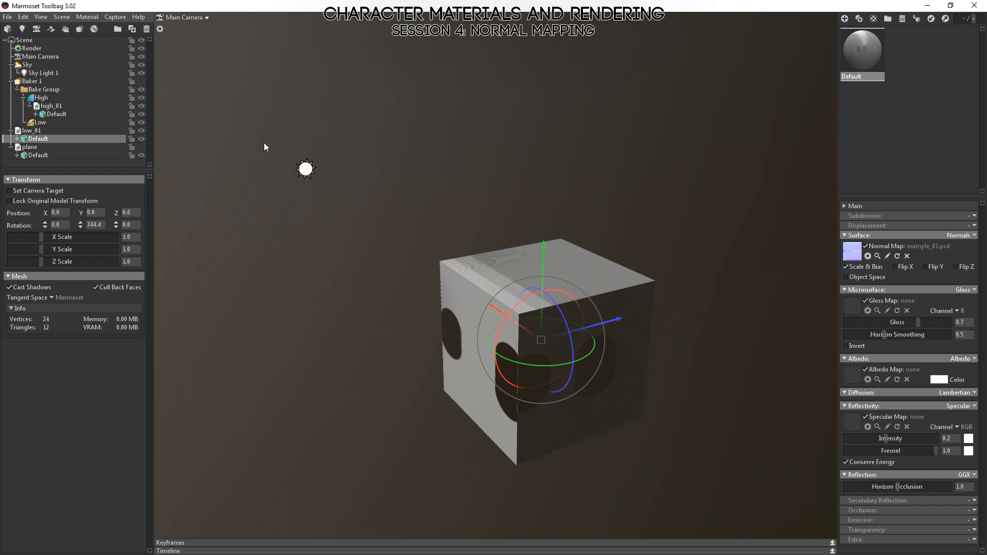
Rotate Sky Light 1 about its X axis to about 325.1 degrees so it shines on the cube from a new angle.
{"action": "left_click", "coordinate": [307, 172]}
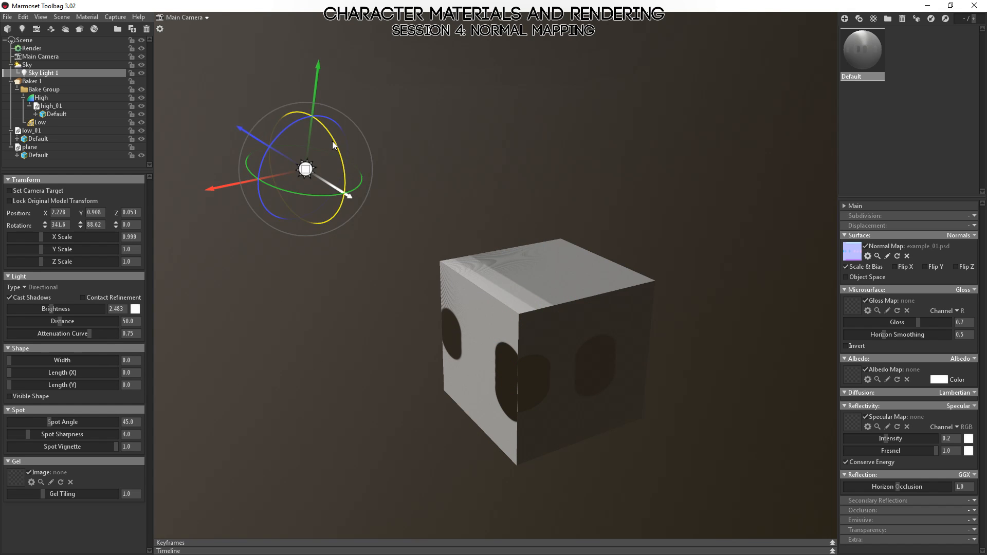
{"action": "left_click_drag", "start_coordinate": [333, 142], "coordinate": [342, 160]}
{"action": "left_click_drag", "start_coordinate": [523, 233], "coordinate": [622, 250]}
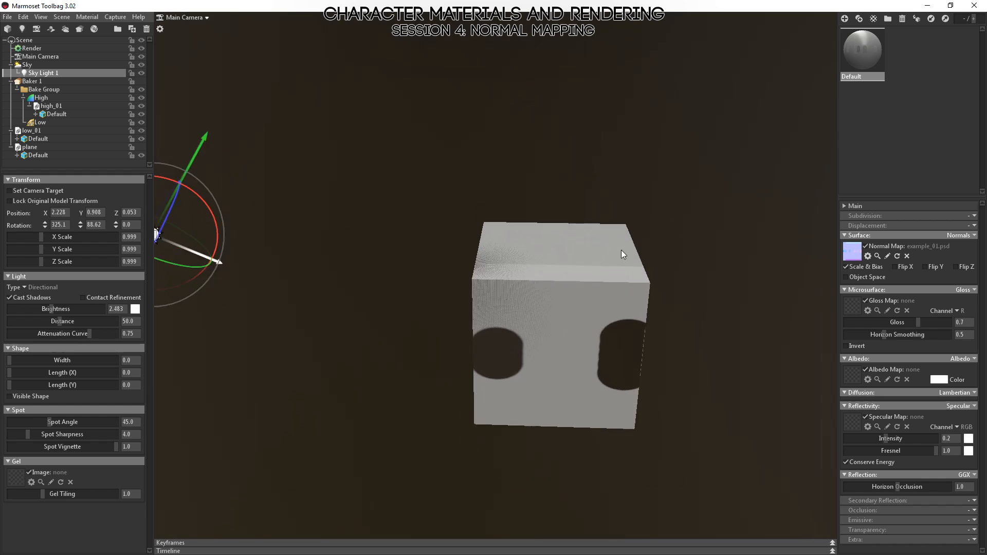
{"action": "right_click_drag", "start_coordinate": [622, 250], "coordinate": [544, 254]}
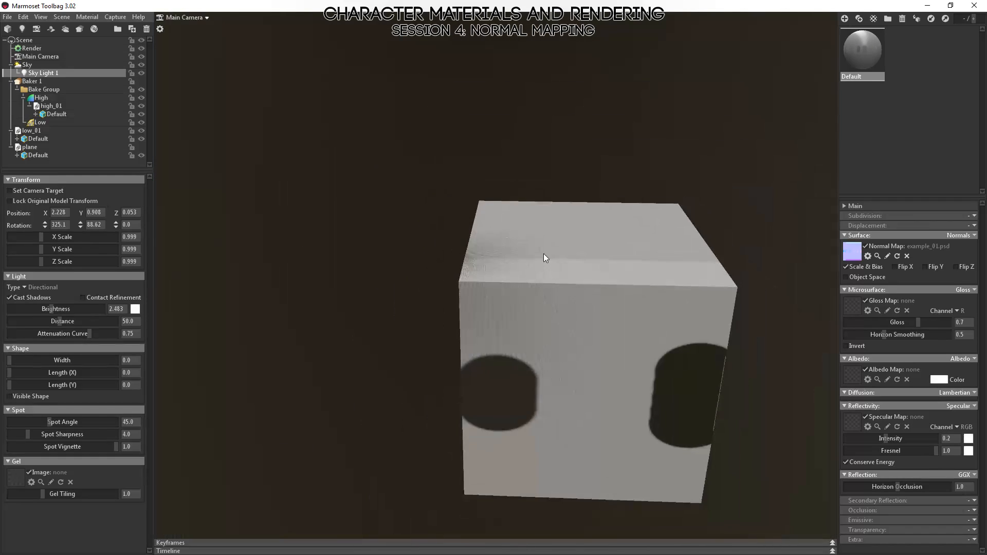
Remove example_01.psd from the Default material's Normal Map and assign cube_normals.psd instead.
{"action": "left_click", "coordinate": [544, 254]}
{"action": "left_click_drag", "start_coordinate": [724, 351], "coordinate": [812, 267]}
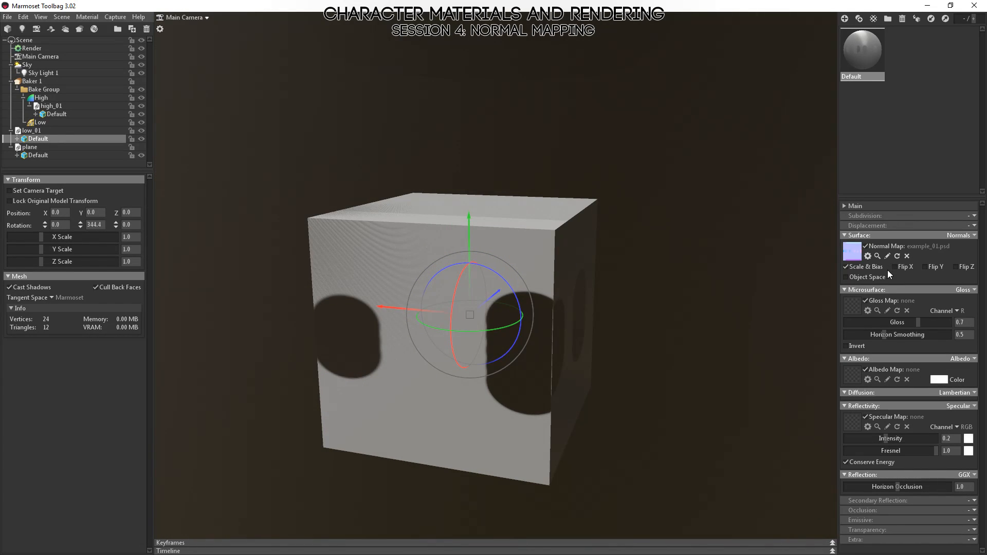
{"action": "left_click", "coordinate": [907, 255]}
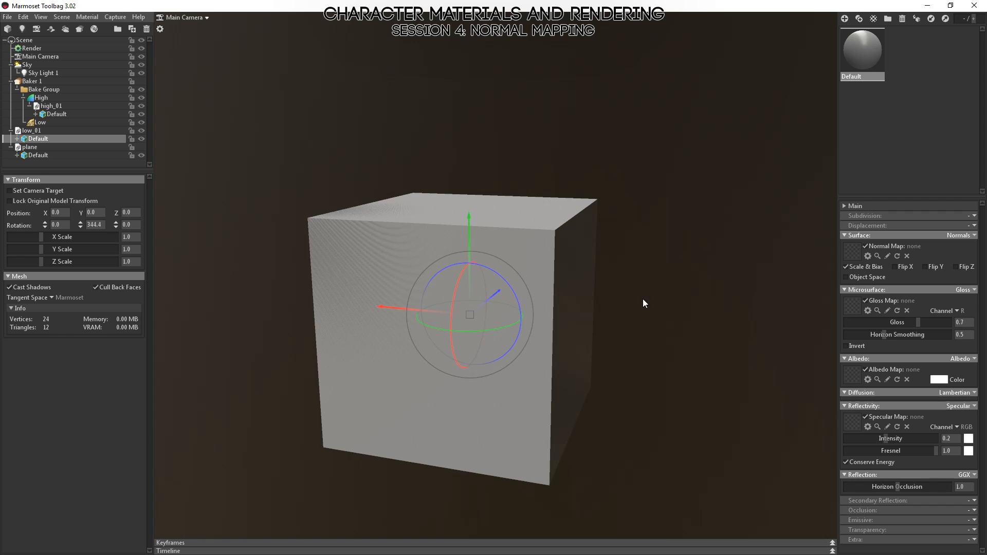
{"action": "left_click_drag", "start_coordinate": [644, 300], "coordinate": [549, 256]}
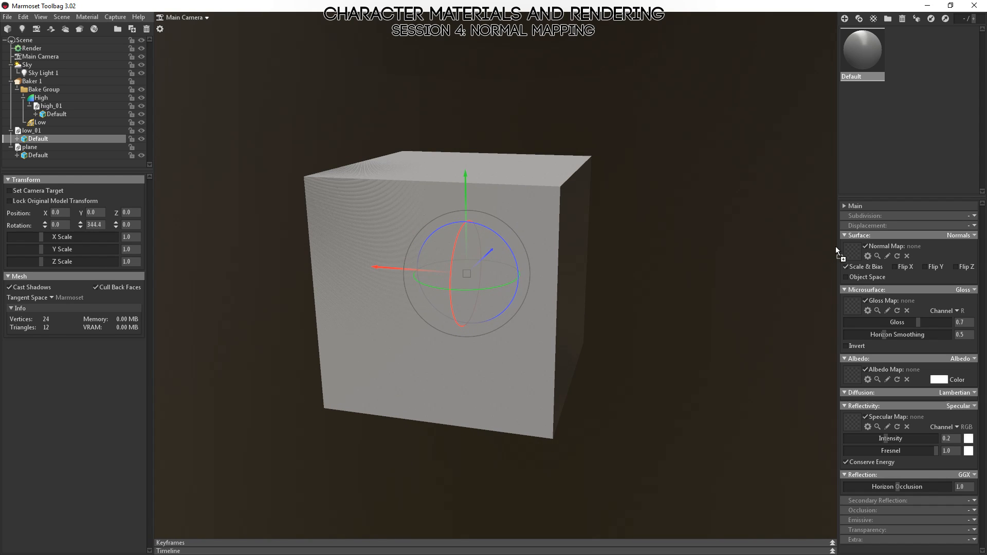
{"action": "left_click_drag", "start_coordinate": [836, 251], "coordinate": [852, 250]}
Examine the shading of the cube's baked rounded edges up close and from different sides relative to Sky Light 1.
{"action": "left_click_drag", "start_coordinate": [661, 290], "coordinate": [562, 295]}
{"action": "right_click_drag", "start_coordinate": [563, 295], "coordinate": [601, 359]}
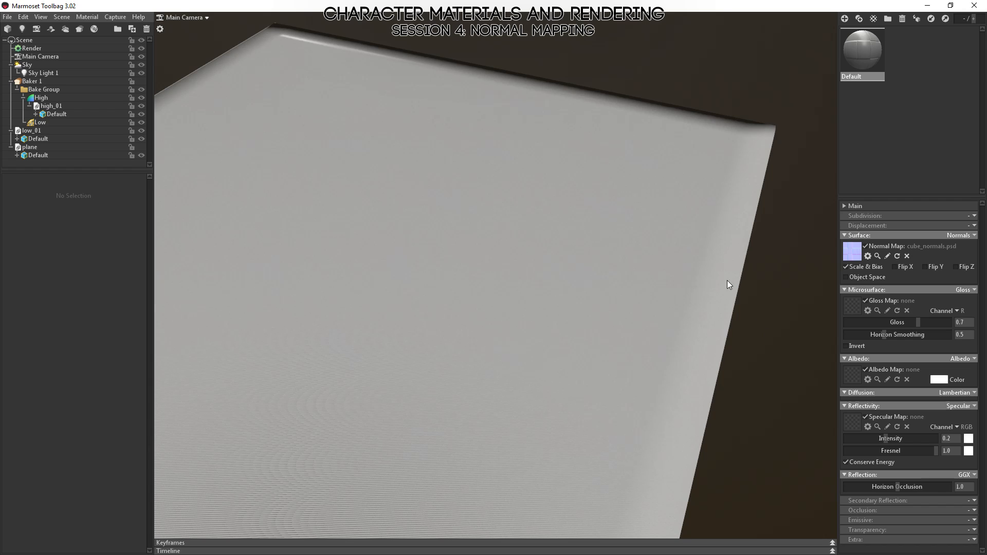
{"action": "right_click_drag", "start_coordinate": [727, 280], "coordinate": [499, 325]}
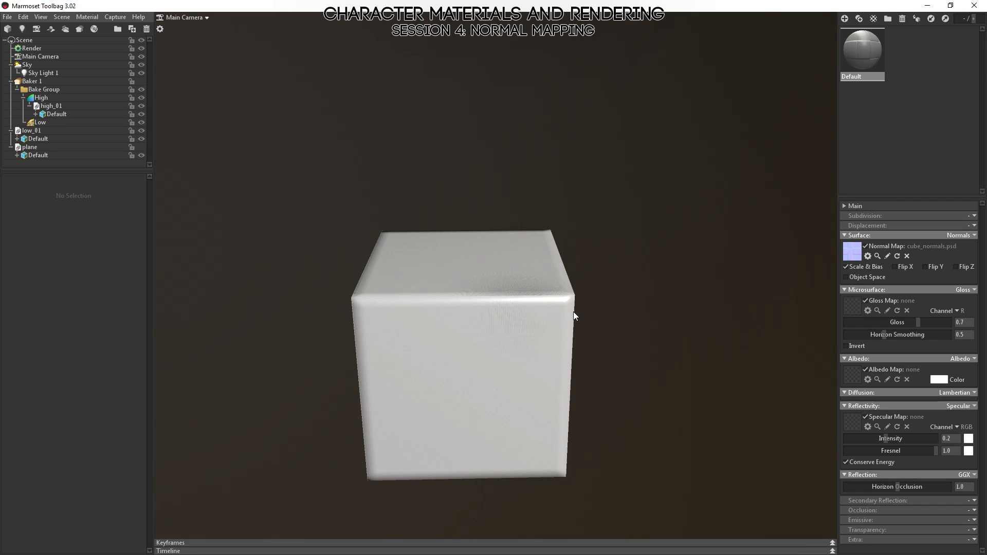
{"action": "left_click_drag", "start_coordinate": [574, 312], "coordinate": [403, 366]}
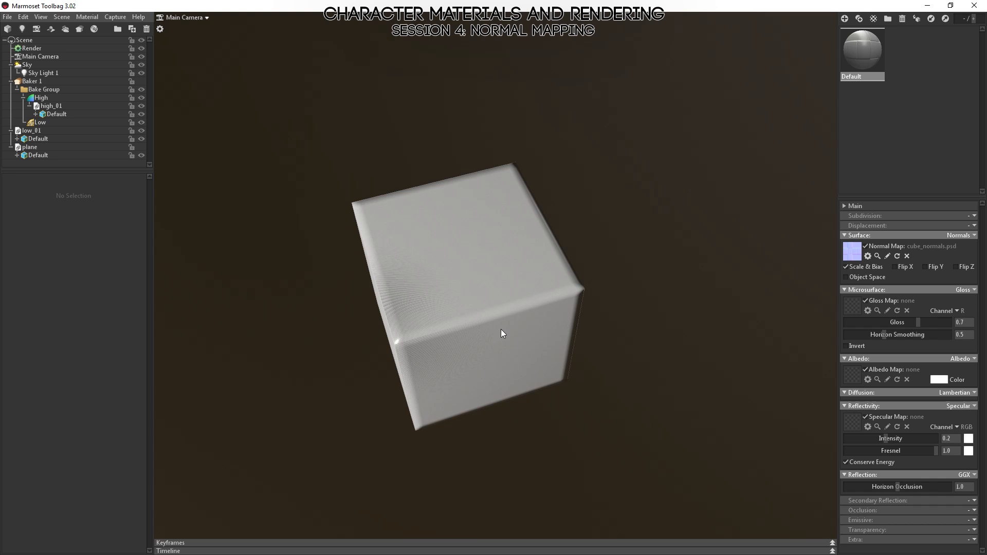
{"action": "left_click_drag", "start_coordinate": [642, 270], "coordinate": [473, 237]}
{"action": "left_click_drag", "start_coordinate": [457, 197], "coordinate": [549, 297]}
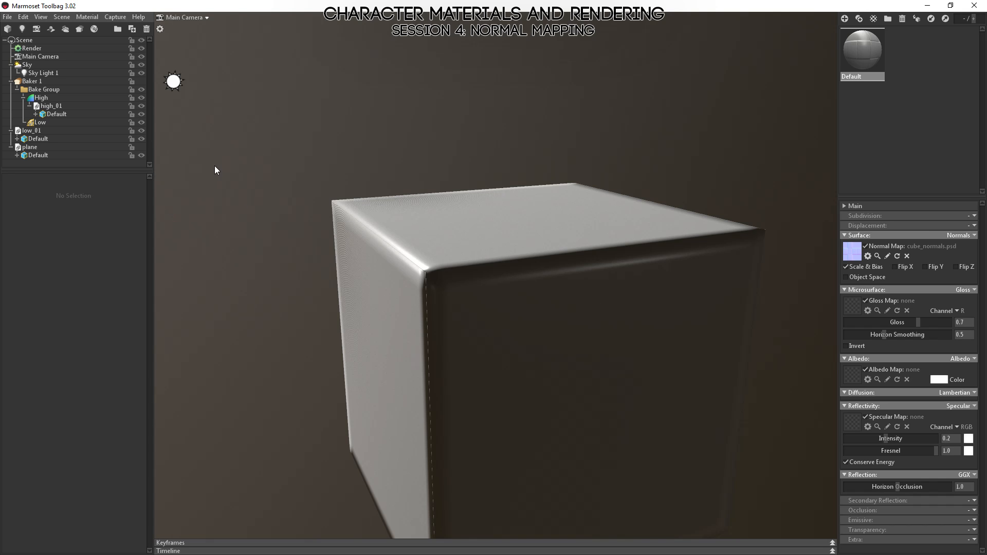
{"action": "scroll", "coordinate": [517, 230], "scroll_direction": "down", "scroll_amount": 5}
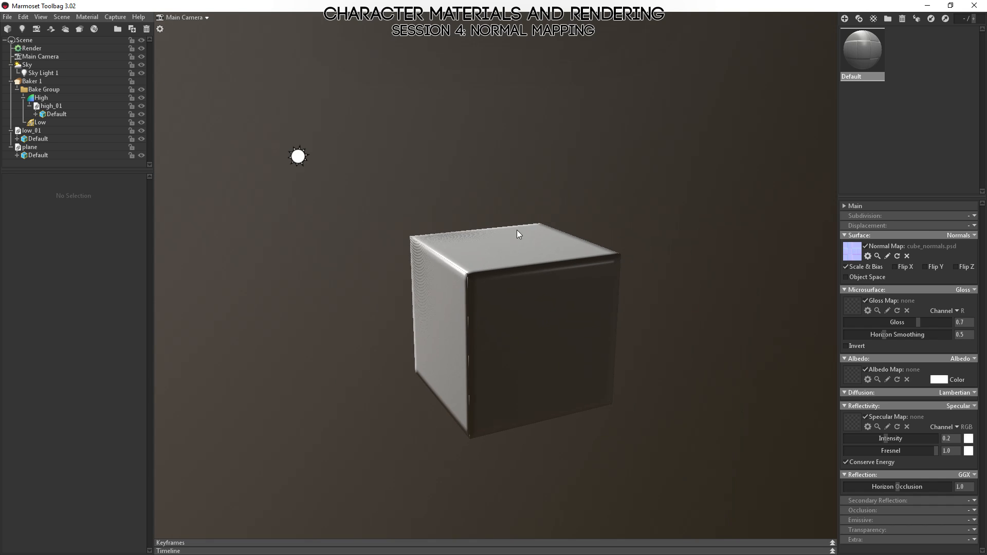
Try the Maya and 3D Studio Max tangent spaces on the Default mesh under low_01.
{"action": "left_click_drag", "start_coordinate": [517, 230], "coordinate": [513, 317]}
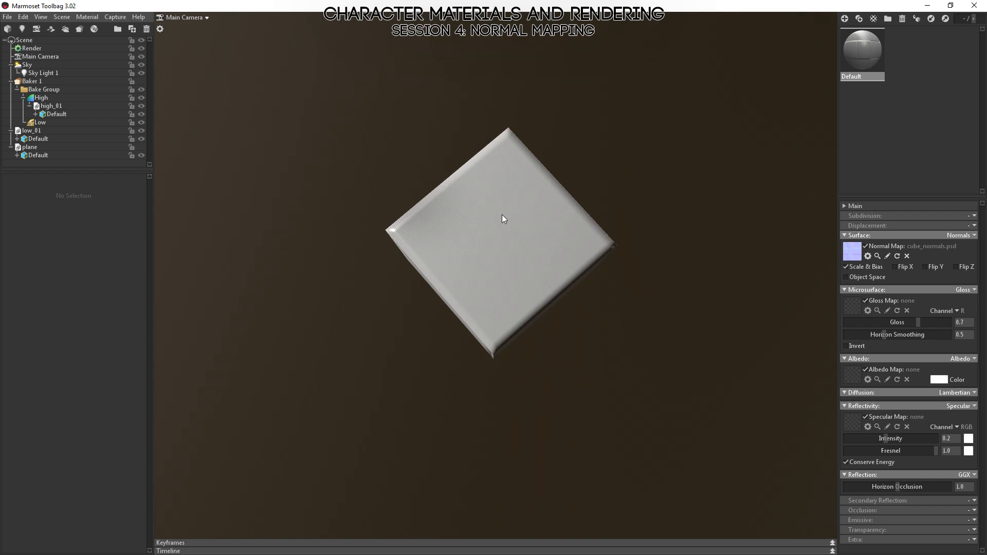
{"action": "right_click_drag", "start_coordinate": [502, 214], "coordinate": [510, 315]}
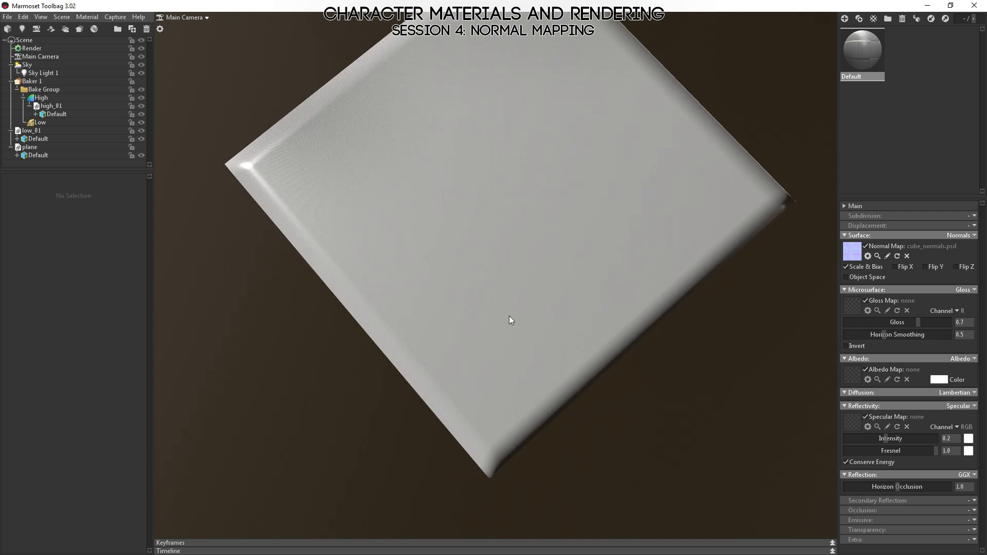
{"action": "left_click_drag", "start_coordinate": [509, 315], "coordinate": [492, 231]}
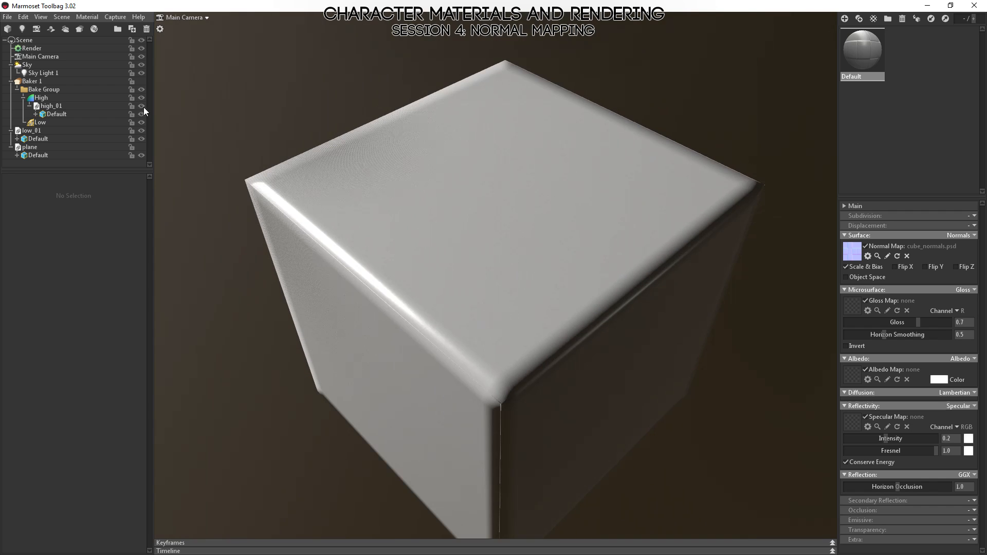
{"action": "left_click", "coordinate": [33, 140]}
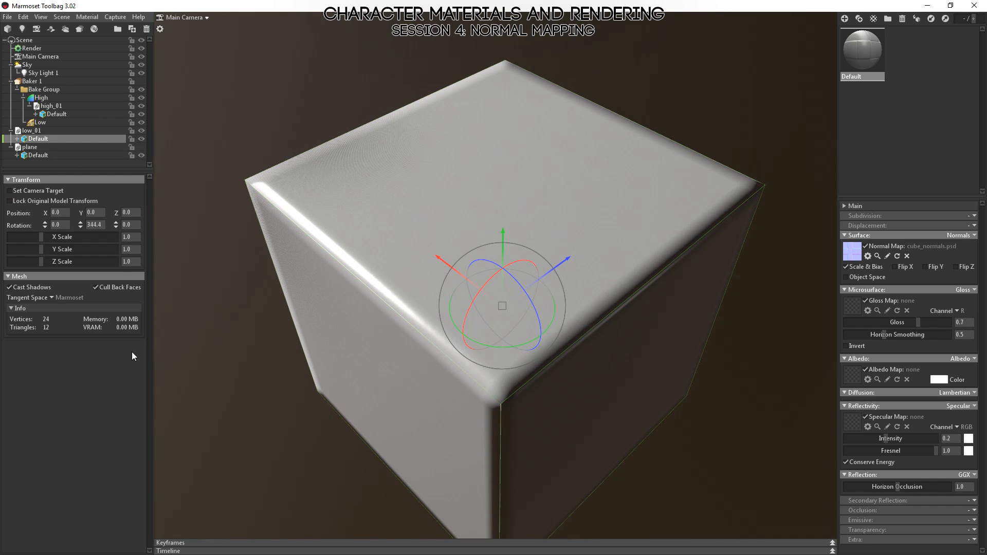
{"action": "left_click", "coordinate": [53, 297]}
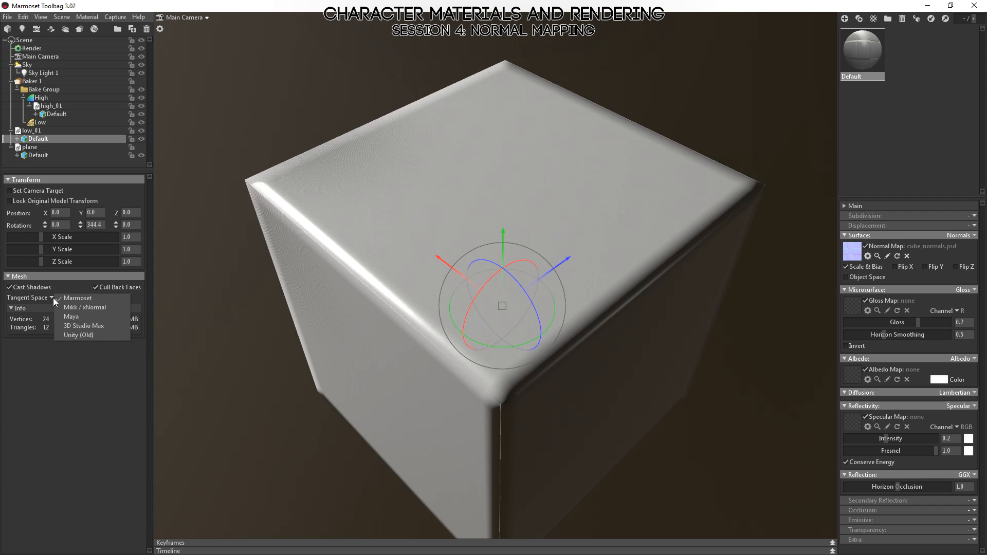
{"action": "left_click", "coordinate": [78, 317]}
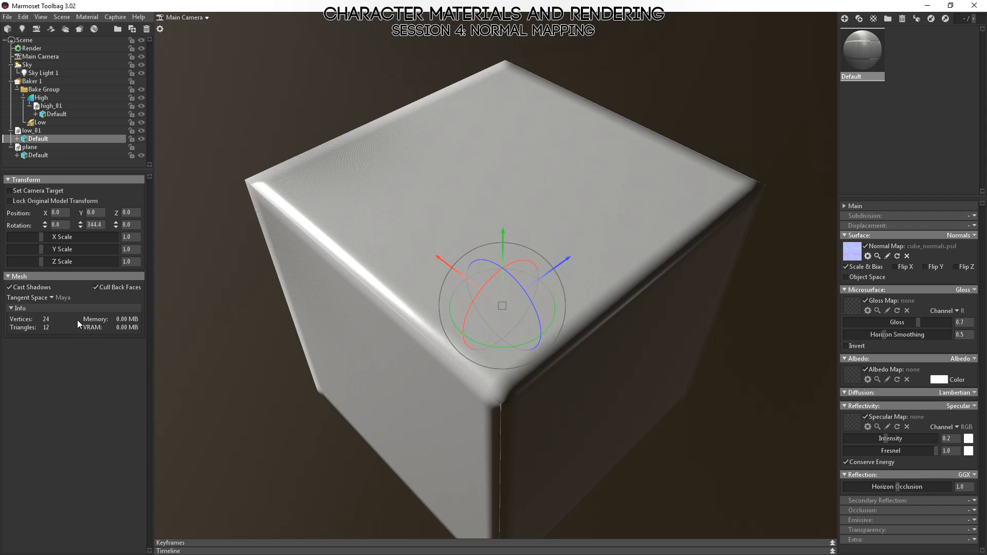
{"action": "left_click", "coordinate": [52, 297]}
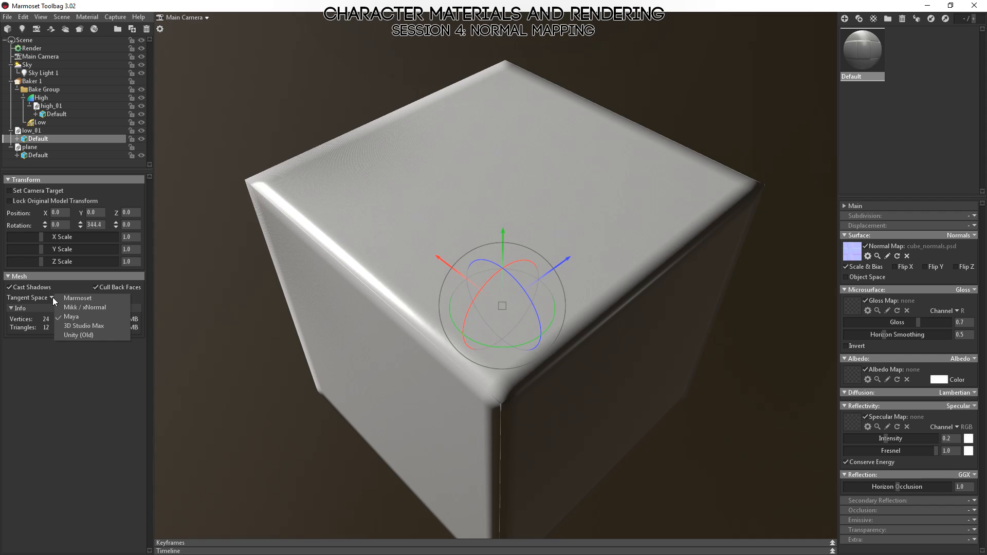
{"action": "left_click", "coordinate": [64, 325]}
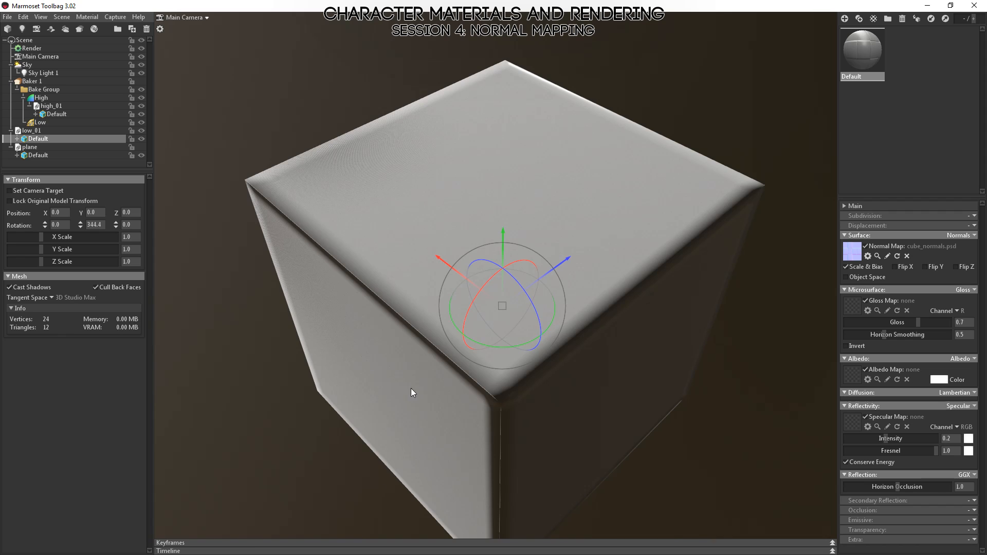
Examine the shading of the cube's rounded edges from above and from the sides under the 3D Studio Max tangent space.
{"action": "left_click_drag", "start_coordinate": [411, 388], "coordinate": [418, 315], "text": "alt"}
{"action": "left_click", "coordinate": [279, 150]}
{"action": "left_click_drag", "start_coordinate": [463, 123], "coordinate": [572, 297], "text": "alt"}
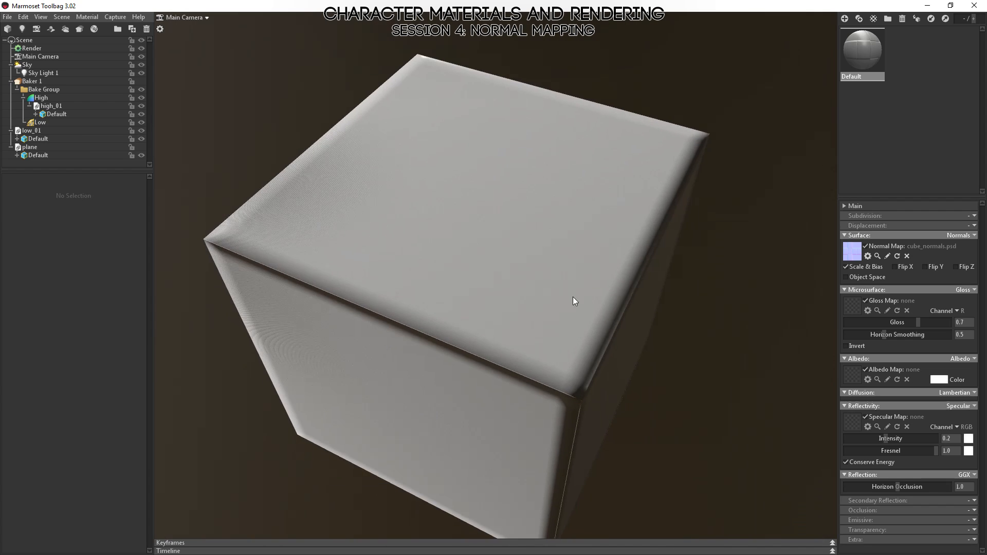
{"action": "mouse_move", "coordinate": [573, 297]}
{"action": "right_mouse_down", "text": "alt"}
{"action": "mouse_move", "coordinate": [558, 170]}
{"action": "mouse_move", "coordinate": [564, 301]}
{"action": "right_mouse_up", "text": "alt"}
{"action": "left_click_drag", "start_coordinate": [562, 329], "coordinate": [438, 270], "text": "alt"}
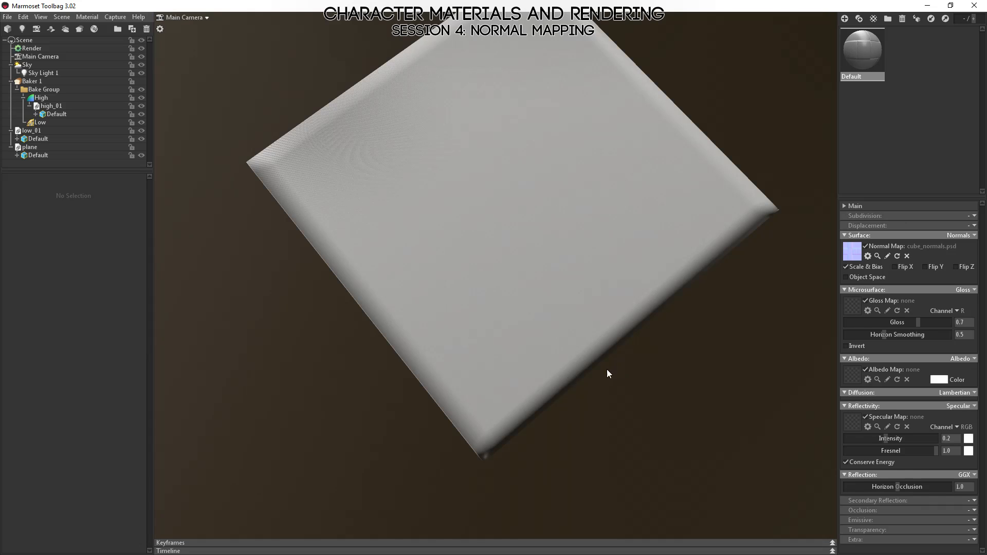
{"action": "left_click_drag", "start_coordinate": [607, 372], "coordinate": [559, 317], "text": "alt"}
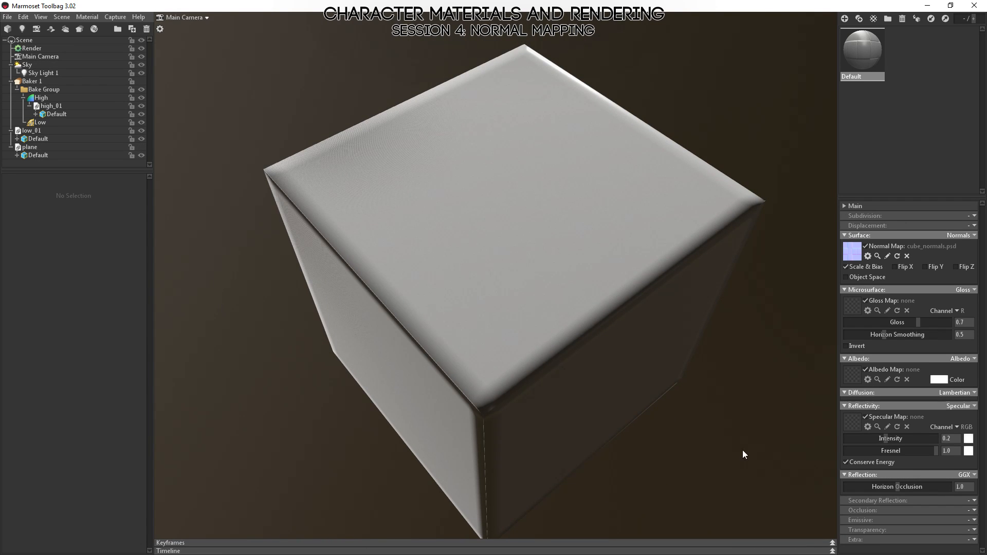
{"action": "left_click_drag", "start_coordinate": [384, 536], "coordinate": [588, 294], "text": "alt"}
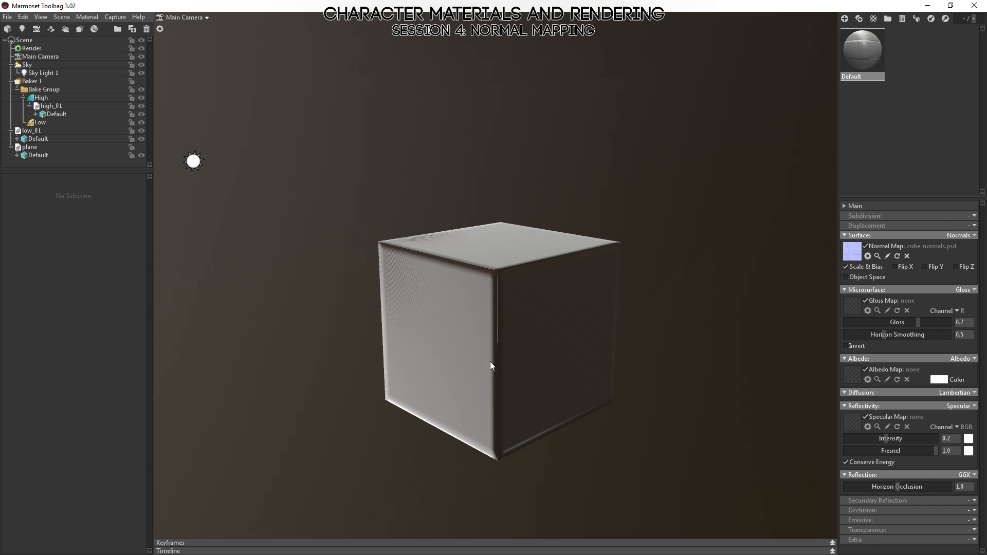
{"action": "left_click_drag", "start_coordinate": [553, 266], "coordinate": [518, 314], "text": "alt"}
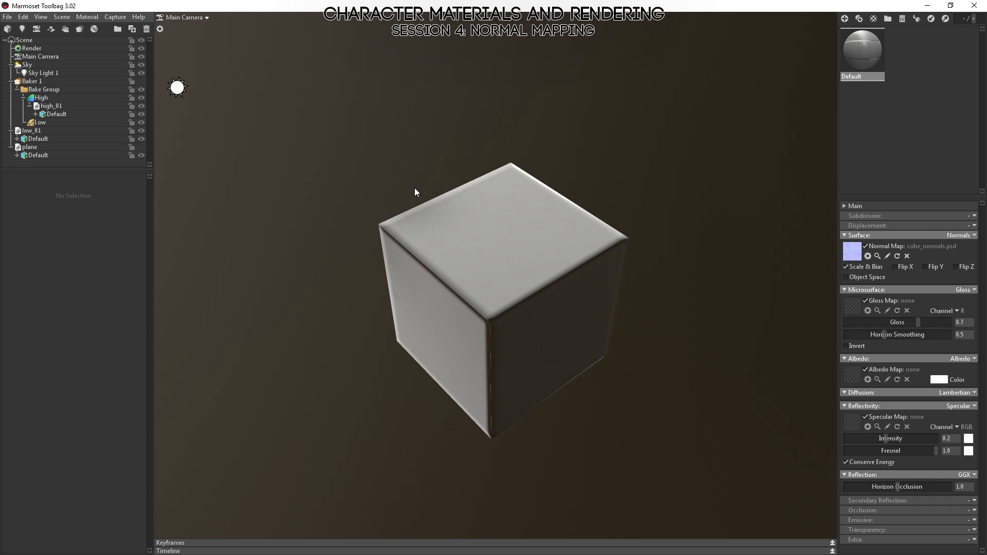
Select the Default mesh under low_01 and review its available Tangent Space options.
{"action": "left_click", "coordinate": [37, 139]}
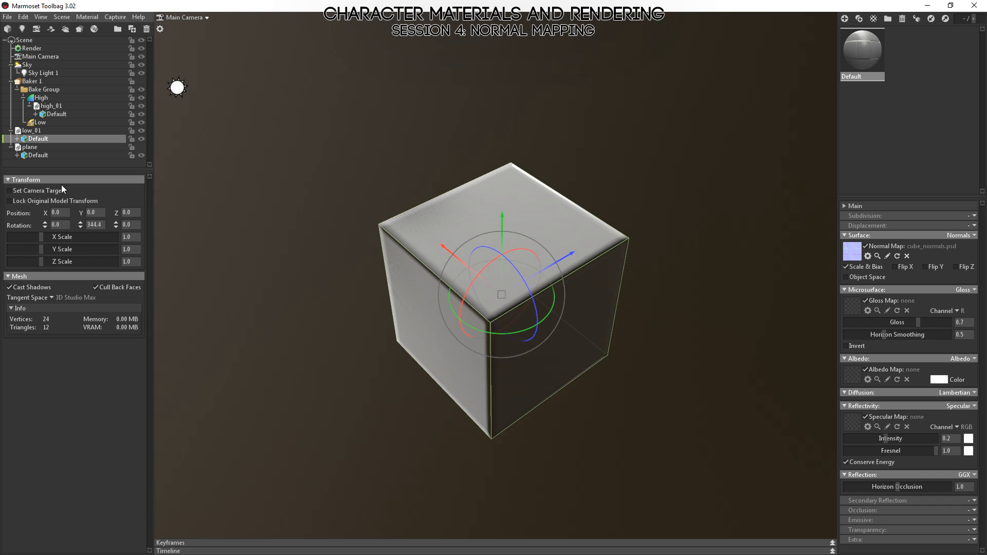
{"action": "left_click", "coordinate": [52, 297]}
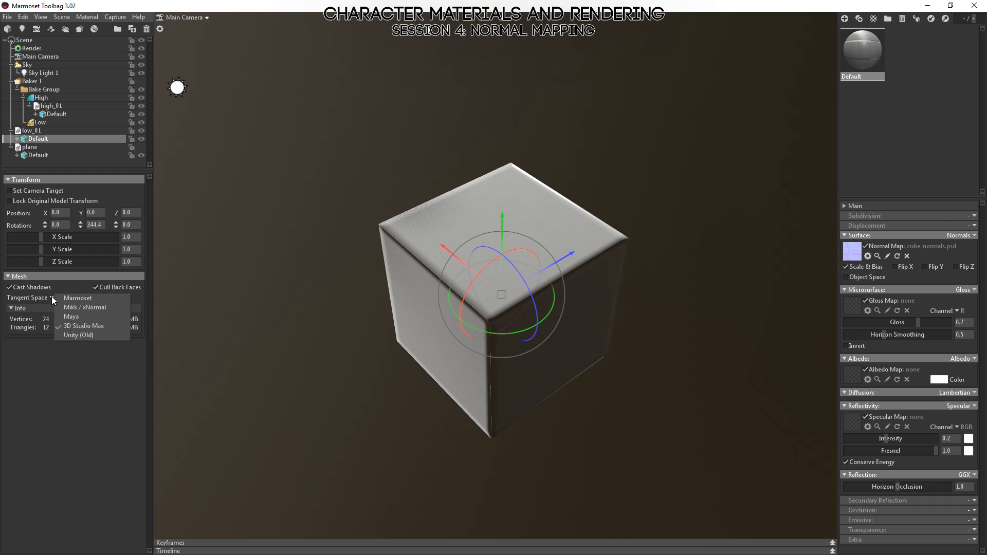
{"action": "left_click", "coordinate": [49, 298]}
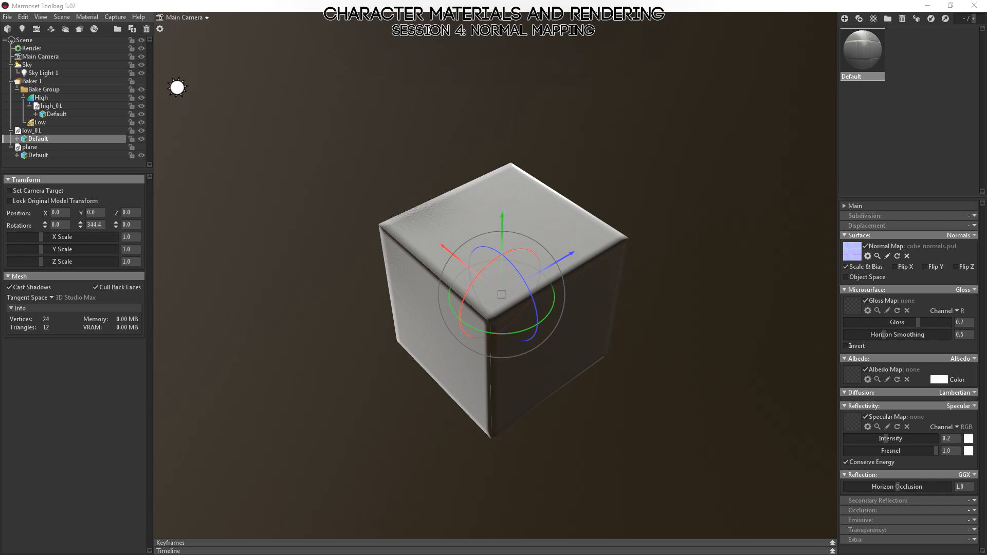
Switch to Photoshop, invert the green channel of cube_normals.psd and save it, and check the cube in Marmoset Toolbag.
{"action": "key", "text": "alt+Tab"}
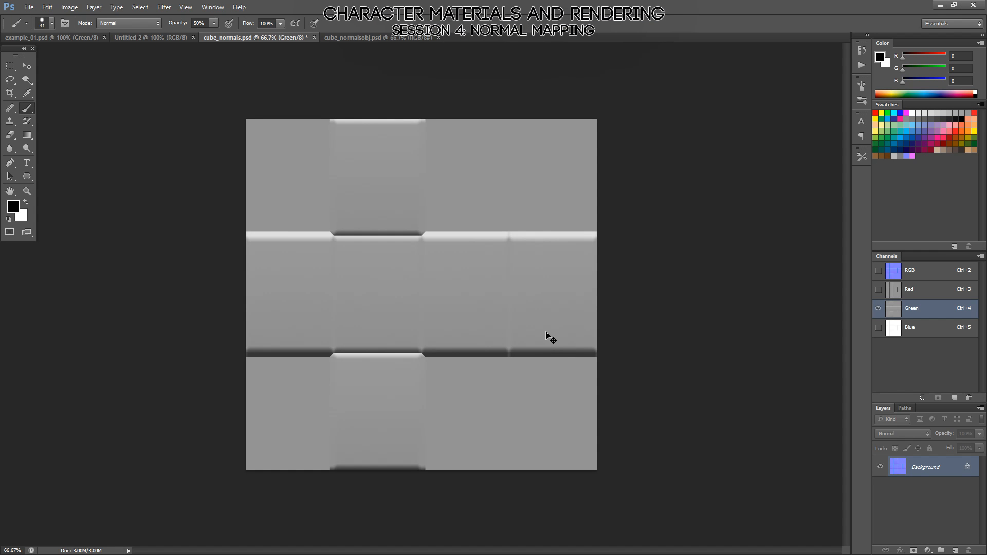
{"action": "key", "text": "ctrl+i"}
{"action": "key", "text": "ctrl+s"}
{"action": "key", "text": "alt+Tab"}
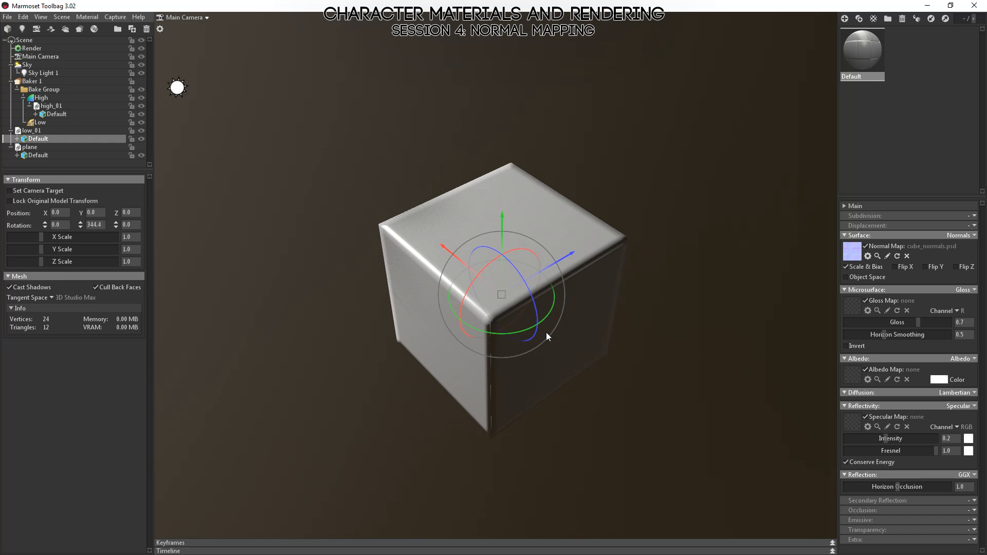
{"action": "left_click_drag", "start_coordinate": [635, 235], "coordinate": [635, 319]}
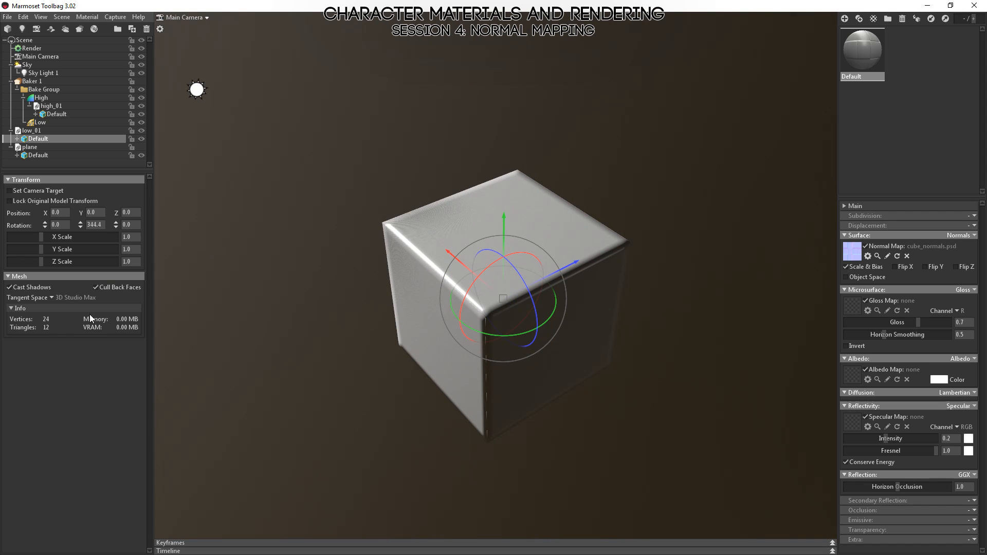
Set the tangent space of the Default mesh under low_01 to Mikk / xNormal.
{"action": "left_click", "coordinate": [52, 297]}
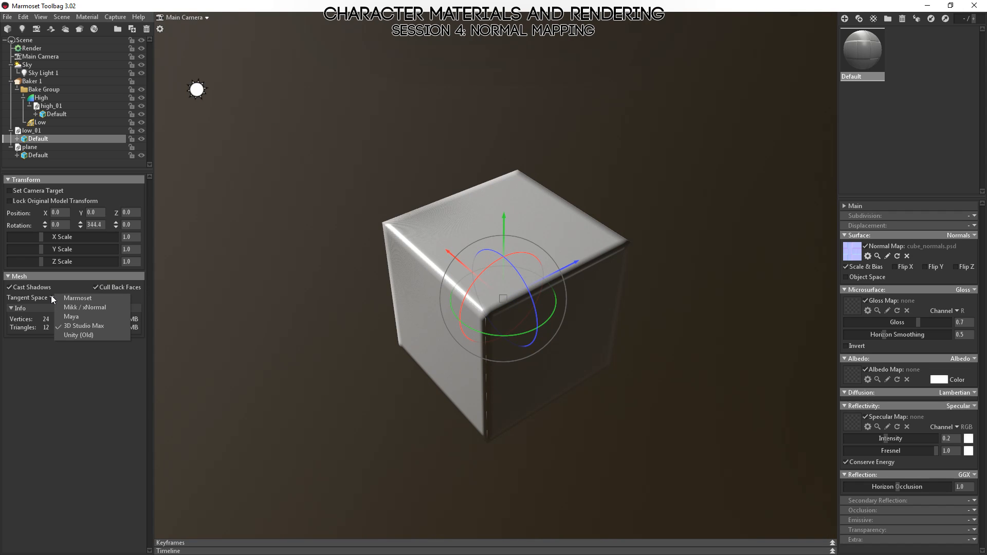
{"action": "left_click", "coordinate": [85, 307]}
{"action": "left_click_drag", "start_coordinate": [187, 307], "coordinate": [572, 368]}
Invert the green channel of cube_normals.psd back in Photoshop, save the file, and return to Marmoset Toolbag.
{"action": "key", "text": "alt+Tab"}
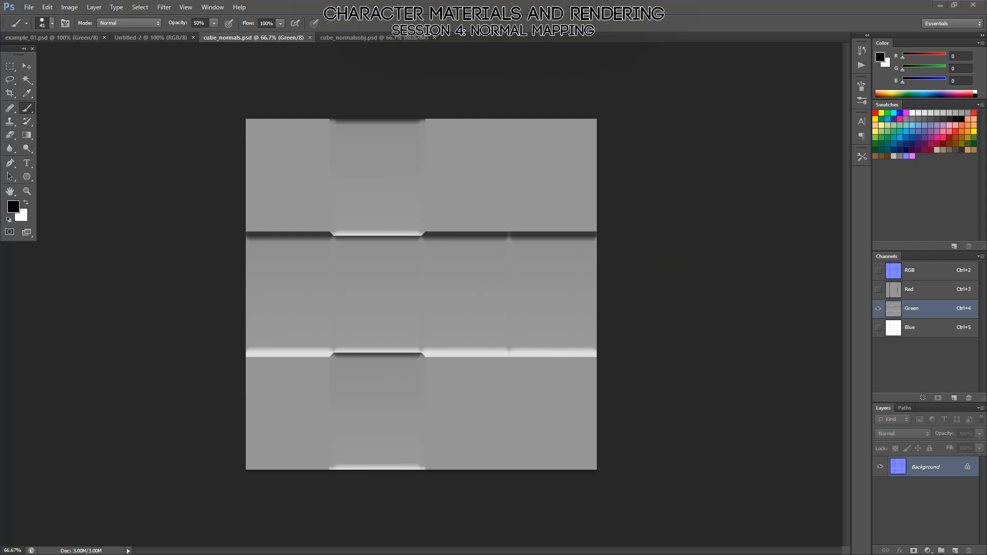
{"action": "key", "text": "ctrl+i"}
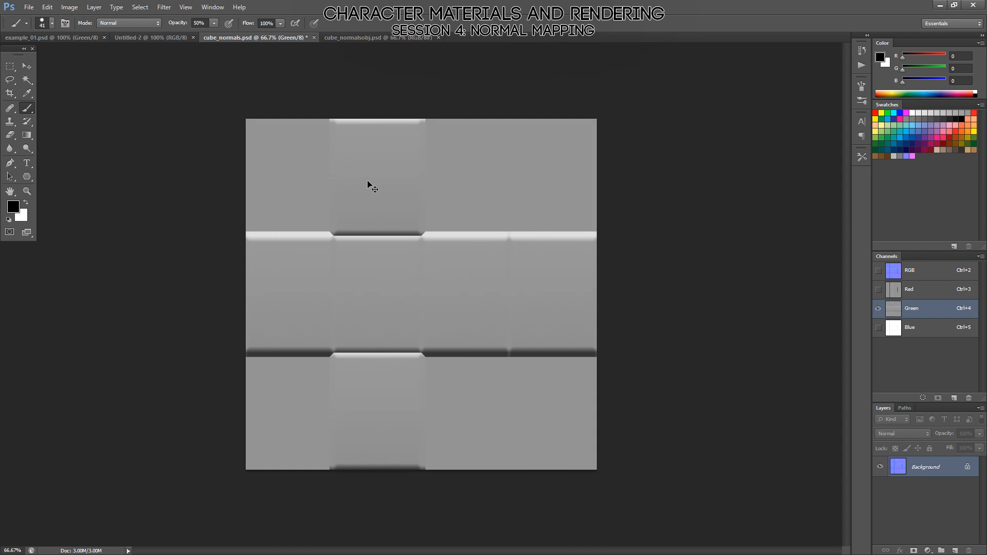
{"action": "key", "text": "ctrl+s"}
{"action": "key", "text": "alt+Tab"}
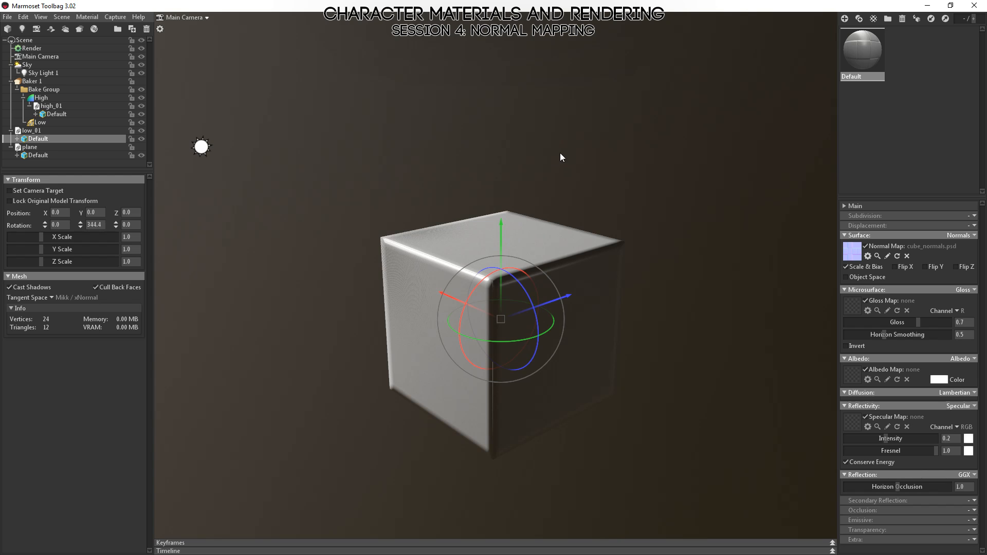
Examine the cube's rounded edges from several sides under the Mikk / xNormal tangent space and reselect its Default mesh.
{"action": "left_click_drag", "start_coordinate": [560, 153], "coordinate": [652, 159]}
{"action": "left_click", "coordinate": [654, 329]}
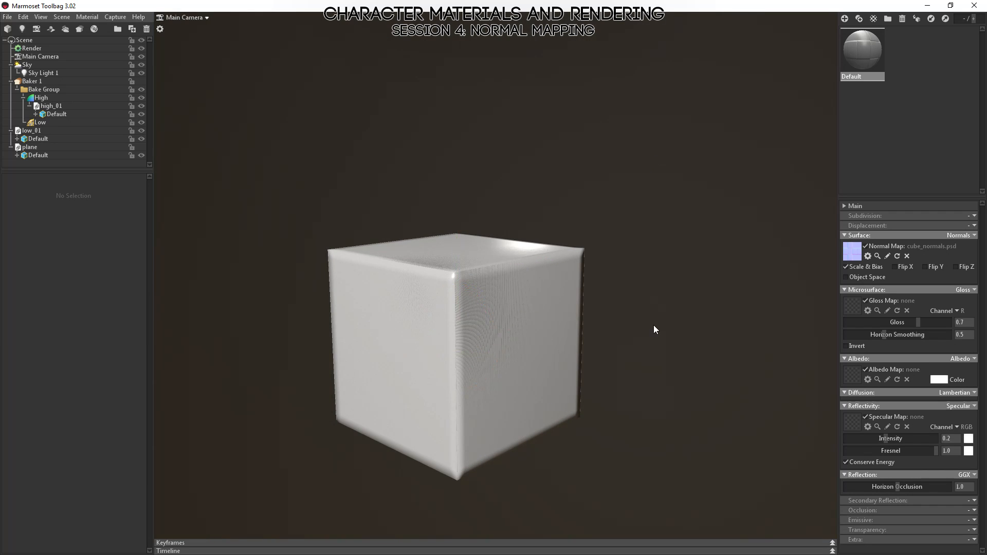
{"action": "left_click_drag", "start_coordinate": [655, 329], "coordinate": [641, 370]}
{"action": "left_click_drag", "start_coordinate": [562, 430], "coordinate": [435, 418]}
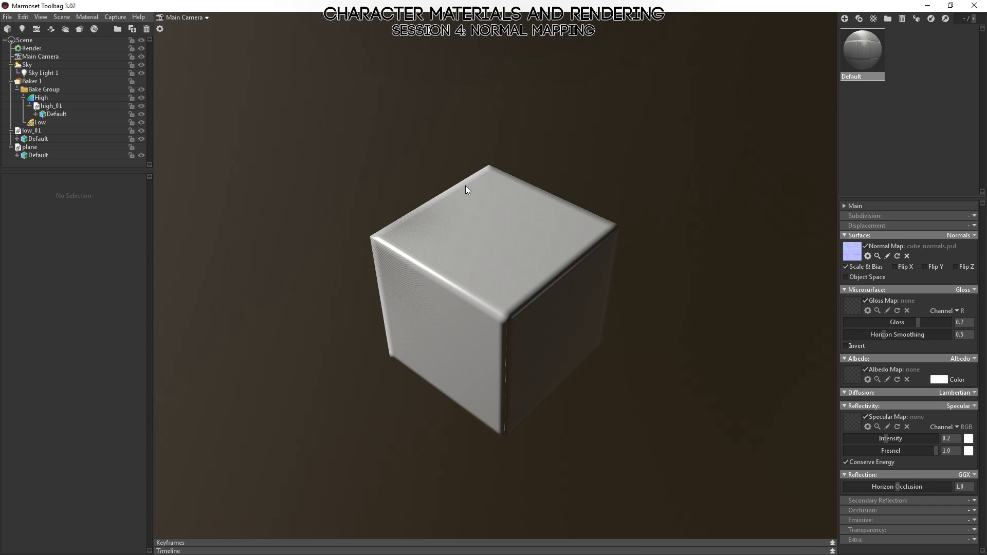
{"action": "left_click", "coordinate": [38, 139]}
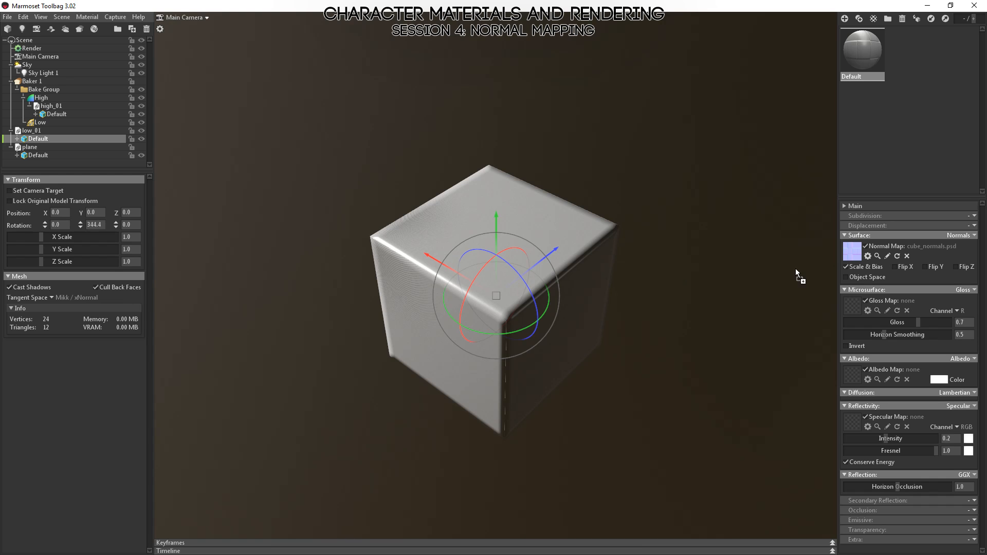
Load cube_normalsobj.psd as the Default material's normal map and enable Object Space for it.
{"action": "left_click_drag", "start_coordinate": [795, 268], "coordinate": [856, 257]}
{"action": "mouse_move", "coordinate": [856, 257]}
{"action": "left_mouse_down"}
{"action": "mouse_move", "coordinate": [782, 270]}
{"action": "mouse_move", "coordinate": [852, 253]}
{"action": "left_mouse_up"}
{"action": "left_click", "coordinate": [846, 277]}
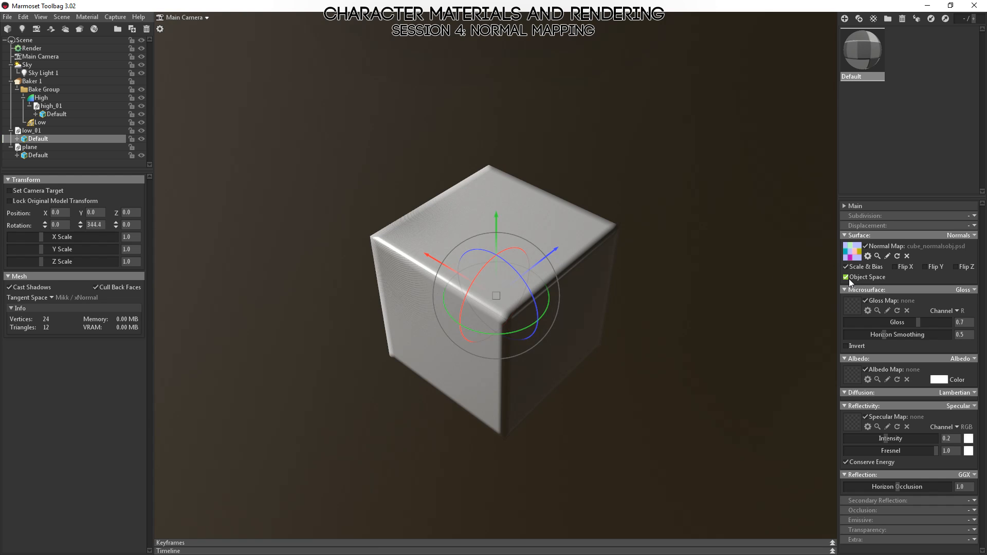
{"action": "left_click", "coordinate": [677, 350]}
{"action": "mouse_move", "coordinate": [677, 350]}
{"action": "left_mouse_down"}
{"action": "mouse_move", "coordinate": [667, 402]}
{"action": "mouse_move", "coordinate": [689, 460]}
{"action": "mouse_move", "coordinate": [575, 356]}
{"action": "left_mouse_up"}
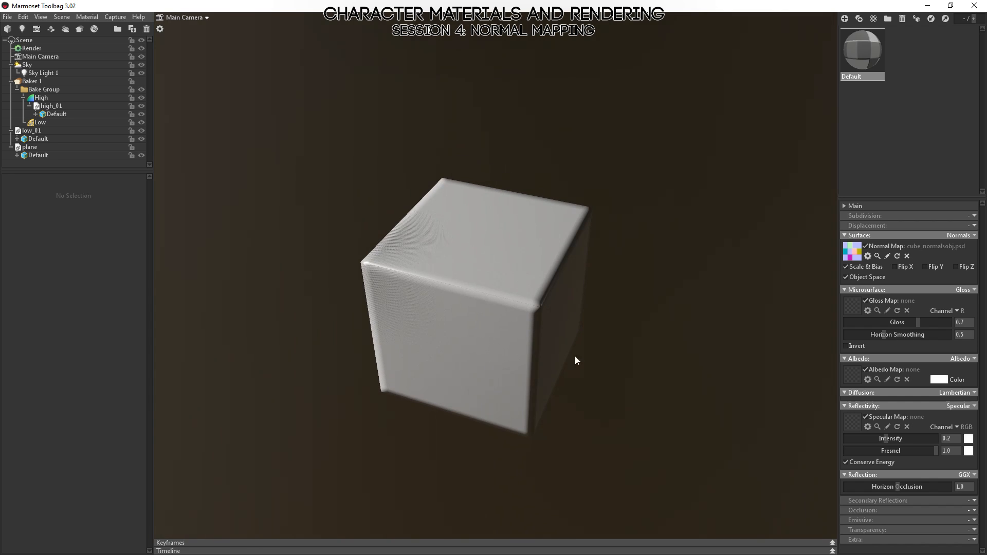
Check the tangent space setting of low_01's Default mesh and examine the cube's shading with the object-space map.
{"action": "left_click", "coordinate": [31, 131]}
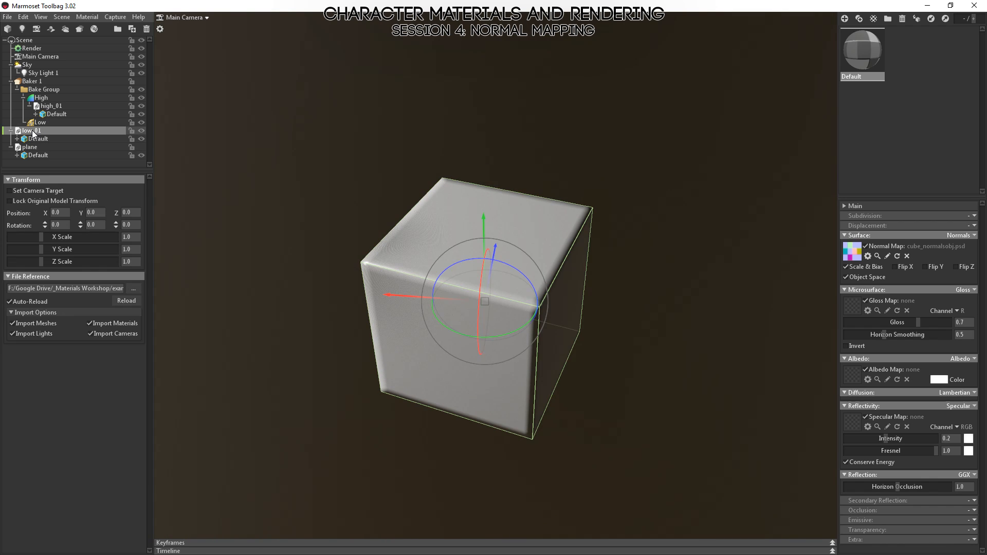
{"action": "left_click", "coordinate": [36, 139]}
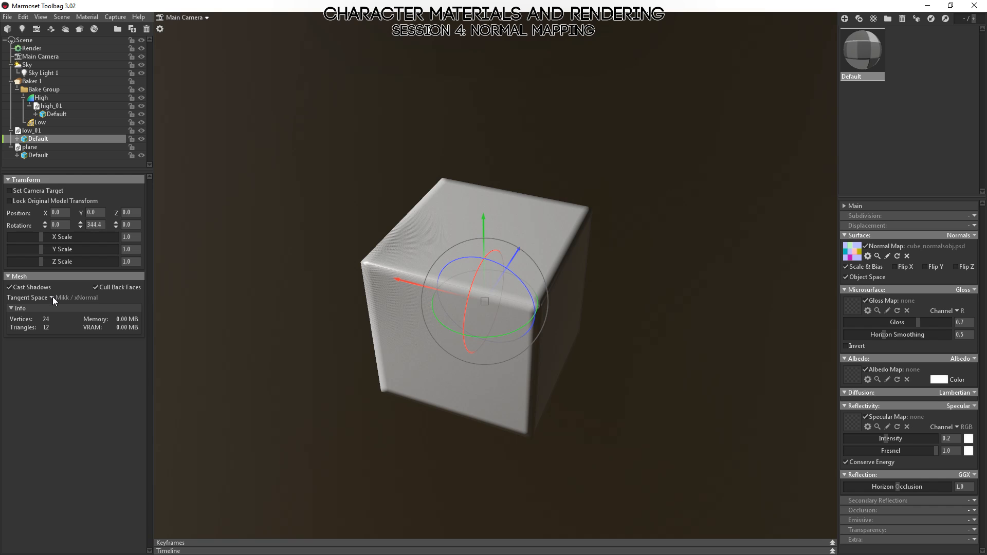
{"action": "left_click_drag", "start_coordinate": [653, 356], "coordinate": [661, 322]}
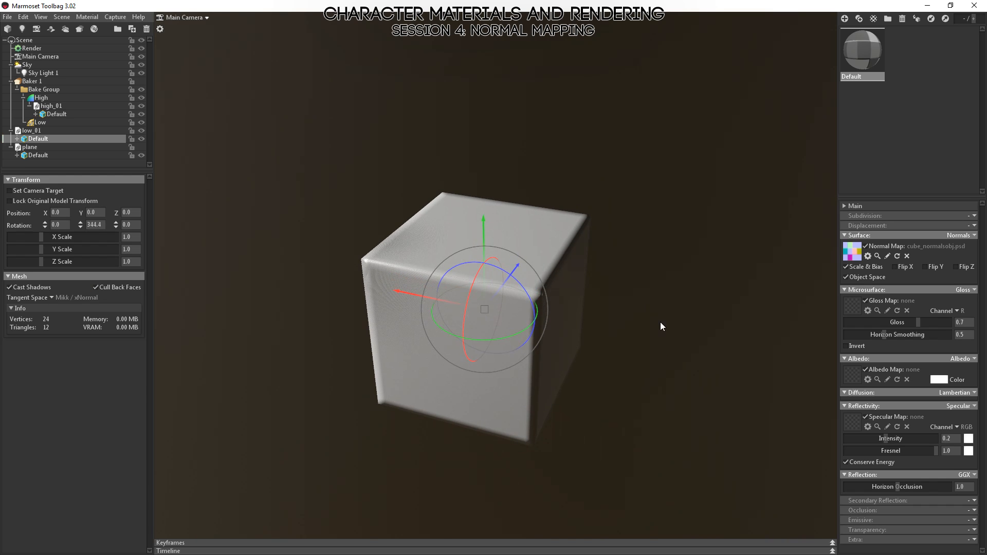
{"action": "left_click", "coordinate": [660, 320]}
{"action": "left_click_drag", "start_coordinate": [627, 263], "coordinate": [606, 262]}
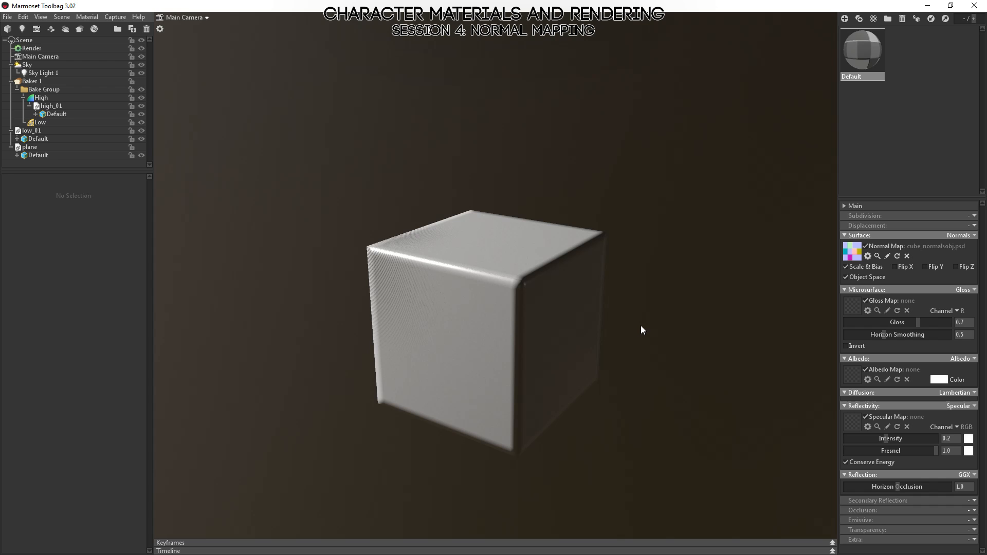
Compare the green channel of cube_normals.psd with the red channel of cube_normalsobj.psd in Photoshop, and return to Marmoset Toolbag.
{"action": "key", "text": "alt+Tab"}
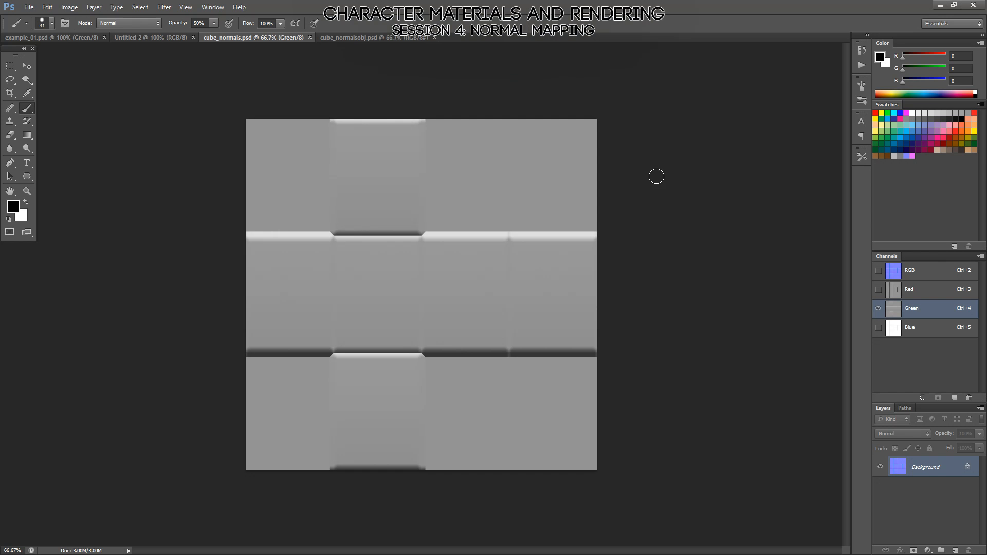
{"action": "left_click", "coordinate": [915, 309], "text": "ctrl"}
{"action": "key", "text": "ctrl+Tab"}
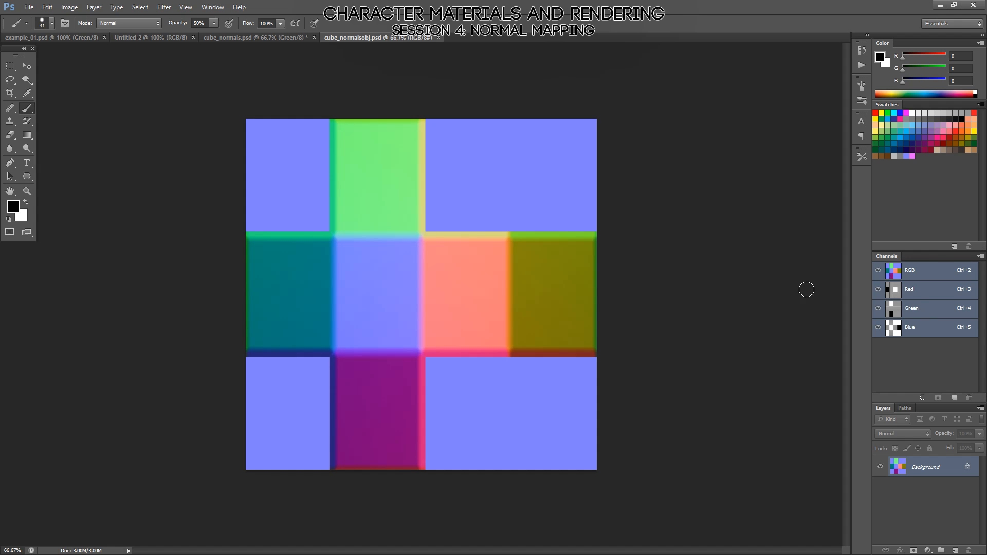
{"action": "left_click", "coordinate": [921, 291]}
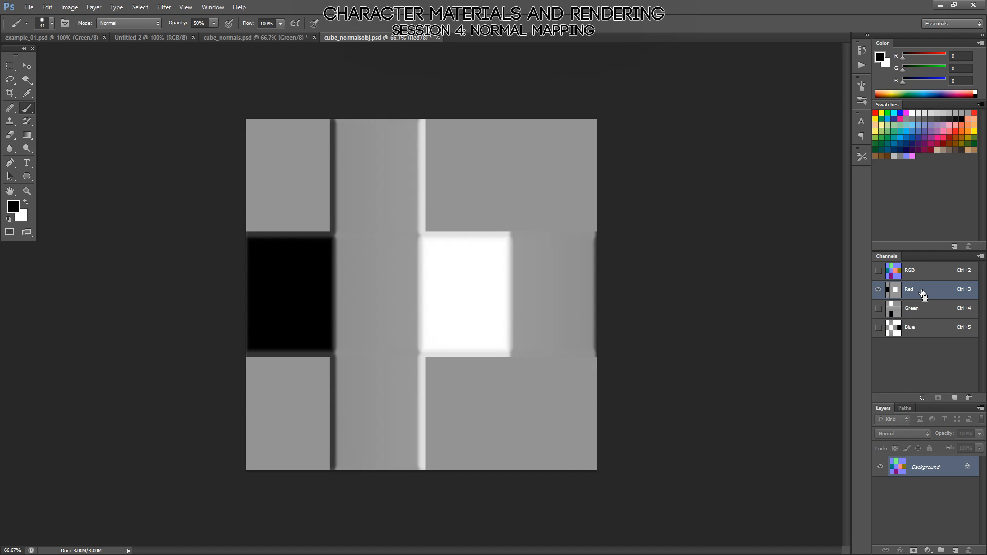
{"action": "key", "text": "ctrl+shift+Tab"}
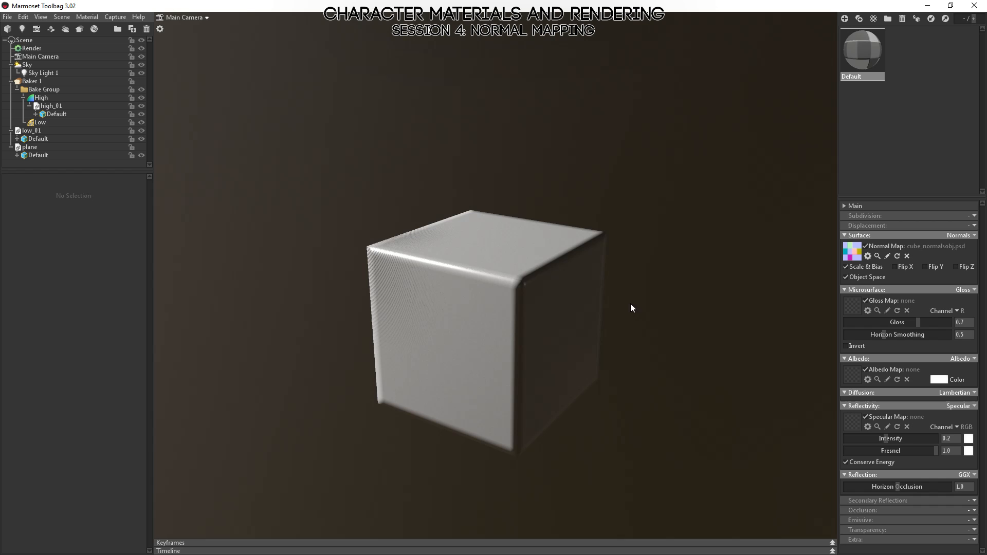
{"action": "left_click_drag", "start_coordinate": [632, 307], "coordinate": [360, 251]}
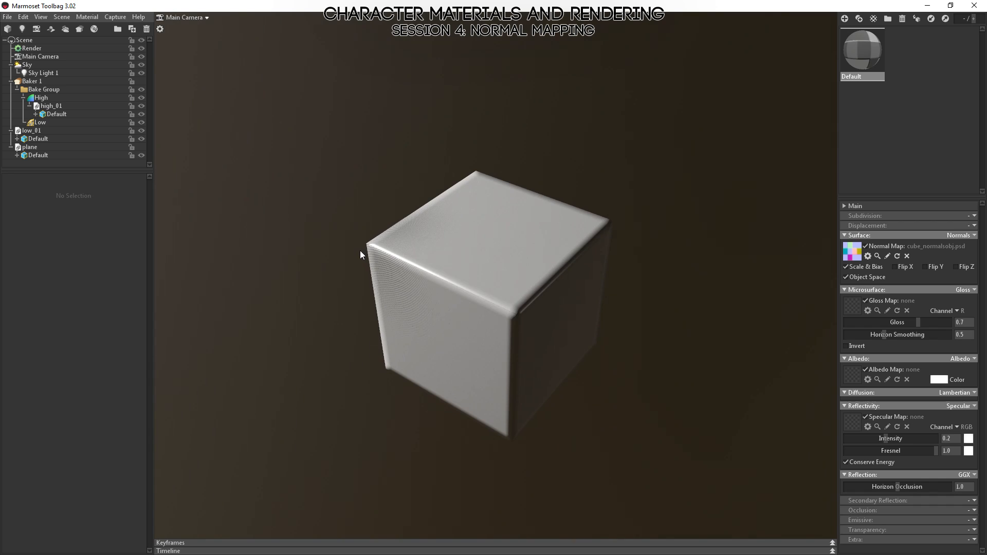
Set the tangent space of low_01's Default mesh to 3D Studio Max and inspect the cube from several angles.
{"action": "left_click", "coordinate": [38, 138]}
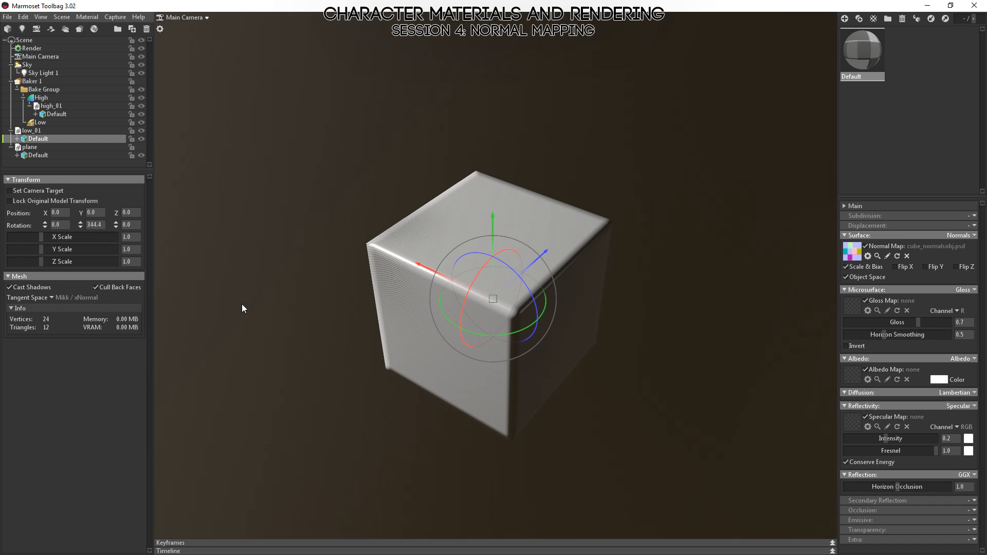
{"action": "left_click_drag", "start_coordinate": [588, 224], "coordinate": [434, 251]}
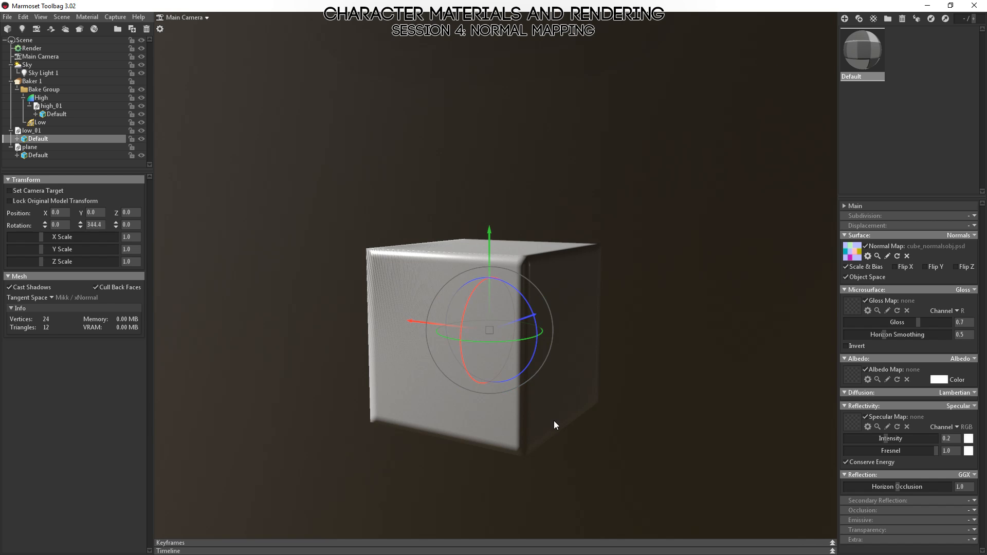
{"action": "left_click", "coordinate": [52, 298]}
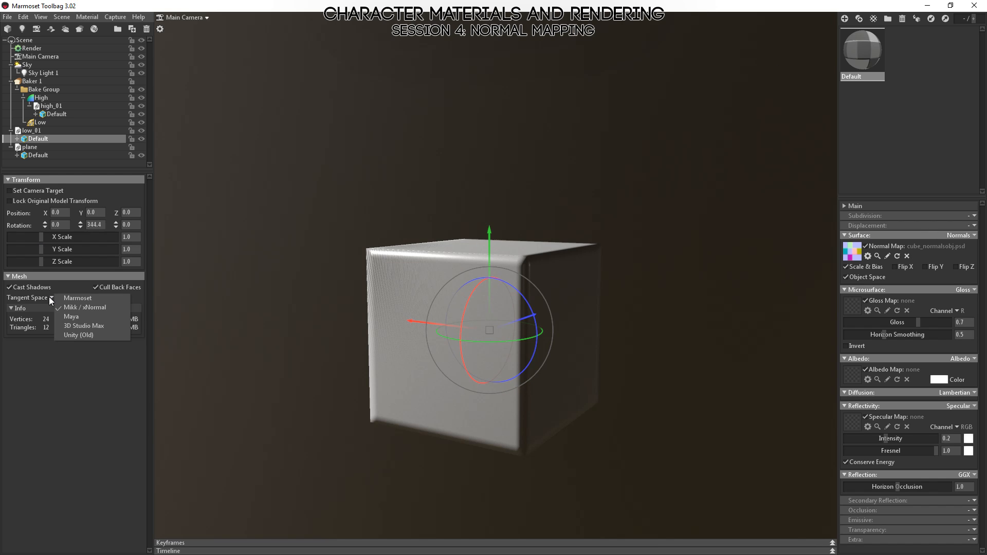
{"action": "left_click", "coordinate": [83, 326]}
{"action": "left_click_drag", "start_coordinate": [270, 313], "coordinate": [670, 440]}
{"action": "mouse_move", "coordinate": [613, 411]}
{"action": "left_mouse_down"}
{"action": "mouse_move", "coordinate": [670, 346]}
{"action": "mouse_move", "coordinate": [623, 399]}
{"action": "mouse_move", "coordinate": [653, 363]}
{"action": "mouse_move", "coordinate": [557, 429]}
{"action": "mouse_move", "coordinate": [656, 364]}
{"action": "mouse_move", "coordinate": [610, 392]}
{"action": "left_mouse_up"}
{"action": "left_click", "coordinate": [658, 449]}
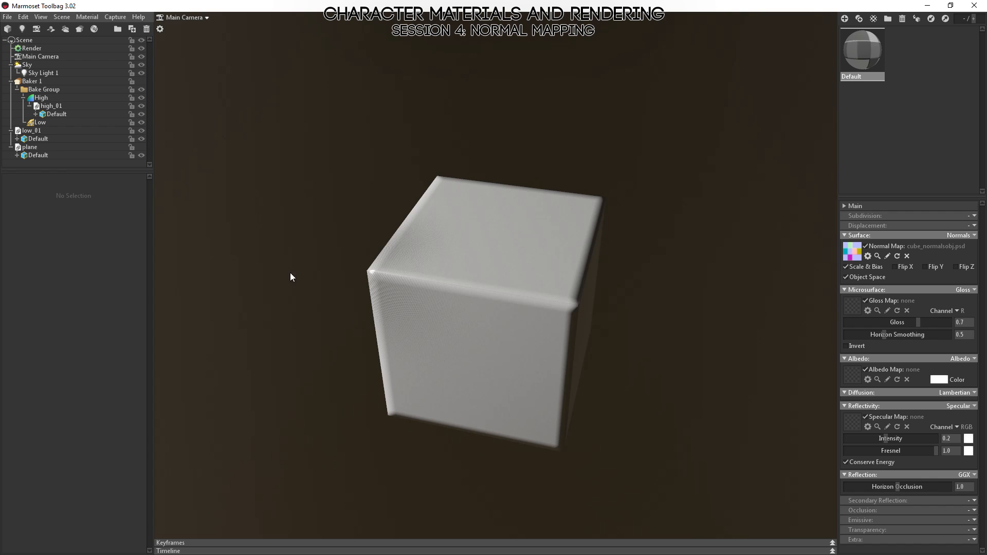
Try the Unity (Old), Maya and Mikk / xNormal tangent spaces in turn on low_01's Default mesh.
{"action": "left_click", "coordinate": [37, 139]}
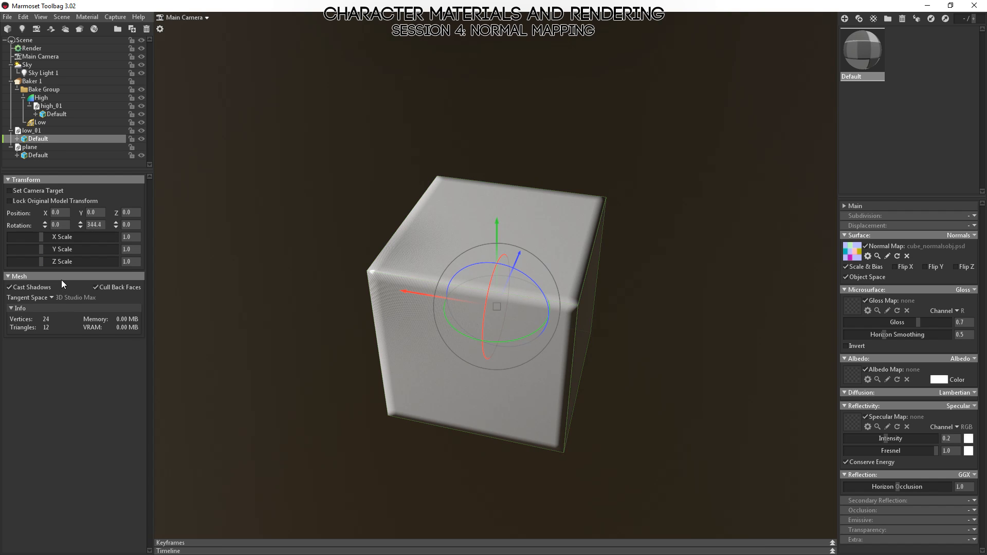
{"action": "left_click", "coordinate": [51, 298]}
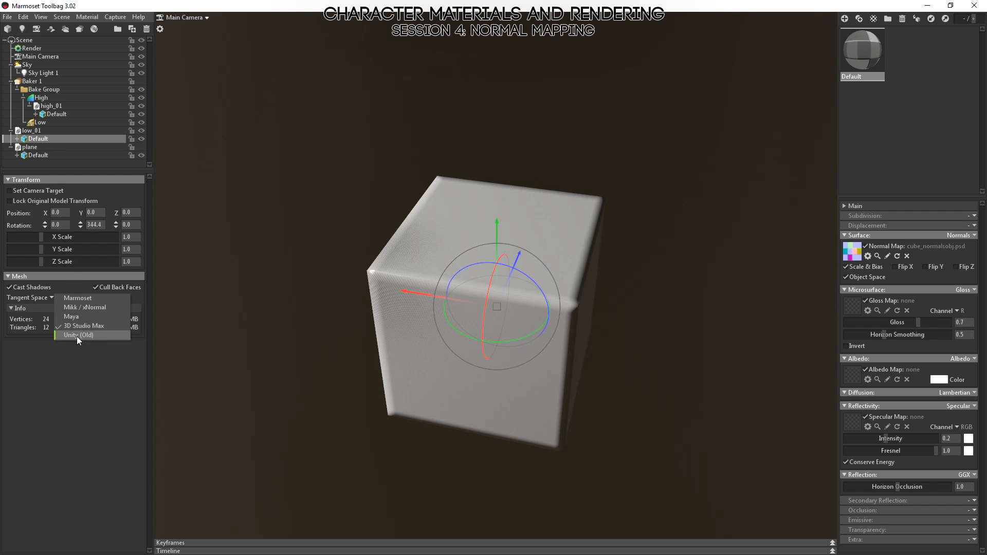
{"action": "left_click", "coordinate": [76, 336]}
{"action": "left_click", "coordinate": [53, 298]}
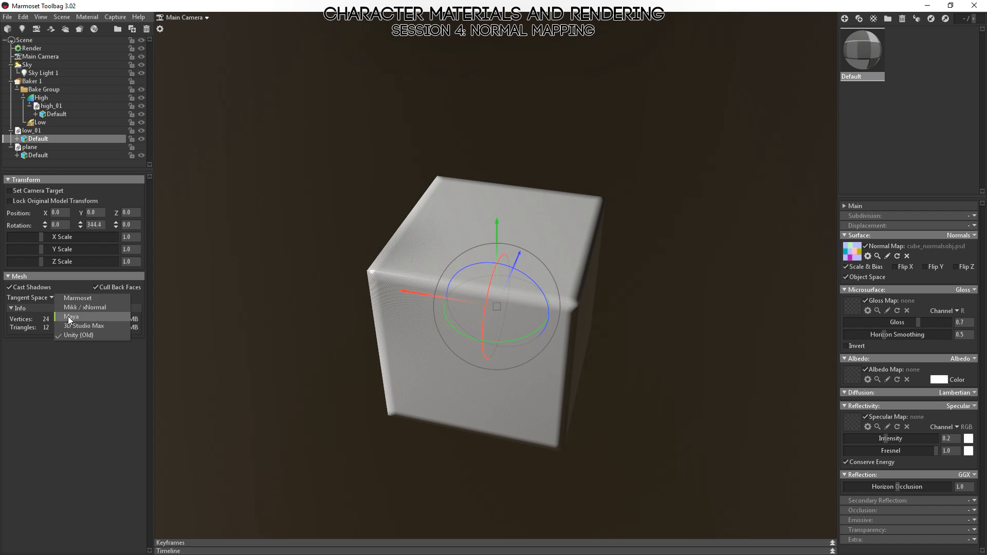
{"action": "left_click", "coordinate": [68, 317]}
{"action": "left_click", "coordinate": [53, 298]}
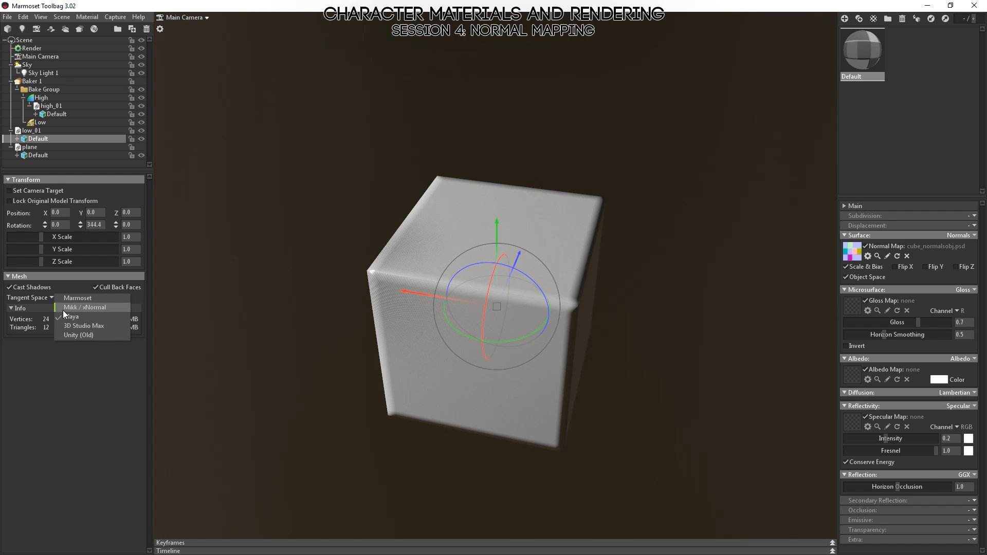
{"action": "left_click", "coordinate": [63, 310]}
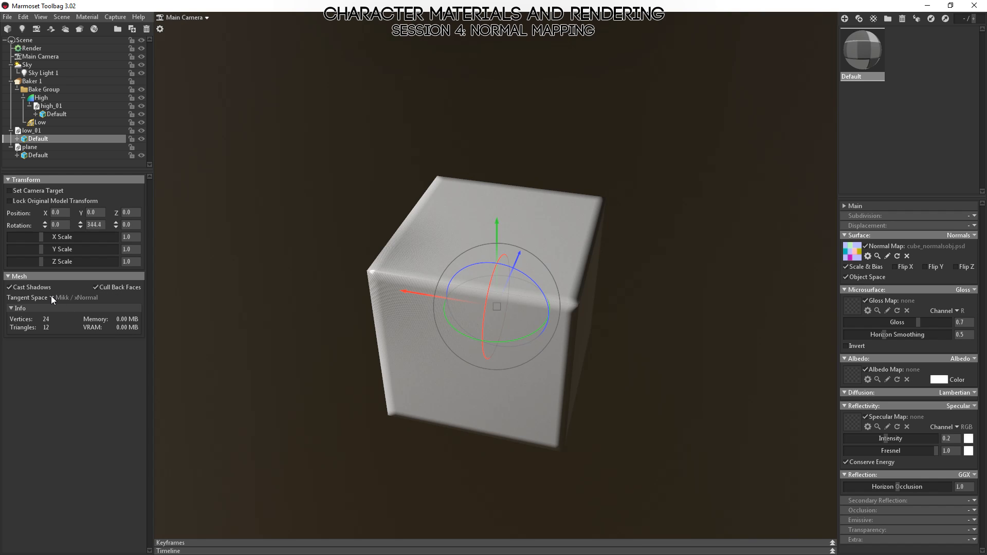
Set the Default mesh's tangent space to Marmoset and inspect the cube's edges from below and above.
{"action": "left_click", "coordinate": [53, 297]}
{"action": "left_click", "coordinate": [70, 297]}
{"action": "left_click_drag", "start_coordinate": [499, 371], "coordinate": [565, 298]}
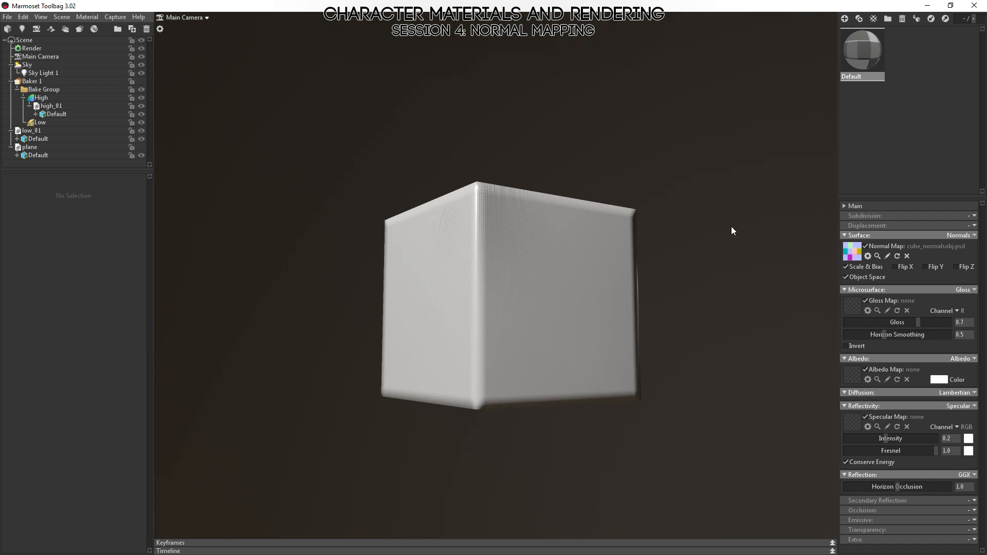
{"action": "left_click_drag", "start_coordinate": [731, 226], "coordinate": [672, 414], "text": "alt"}
Switch to Photoshop and view the red, green and blue channels of cube_normalsobj.psd separately, ending on the RGB composite.
{"action": "key", "text": "alt+Tab"}
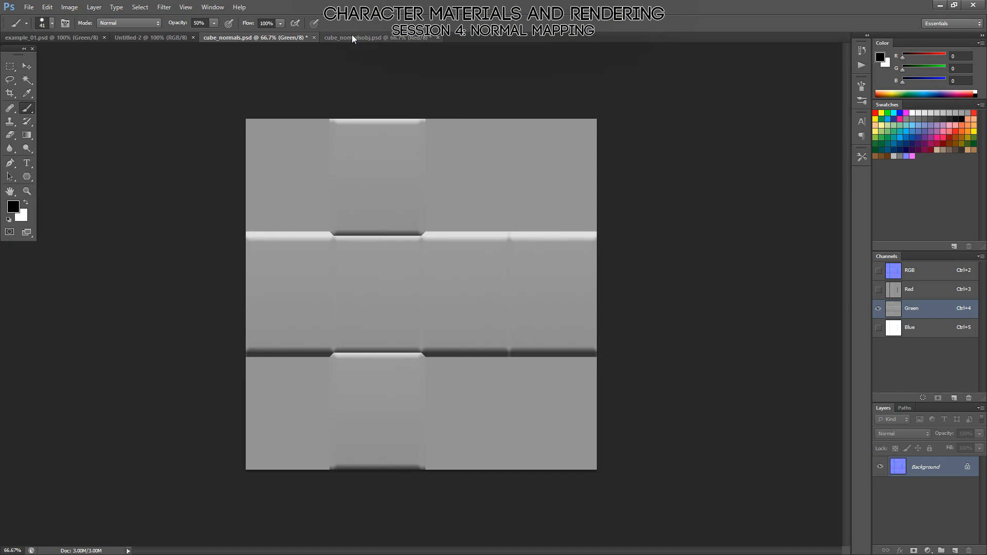
{"action": "left_click", "coordinate": [376, 37]}
{"action": "left_click", "coordinate": [917, 276]}
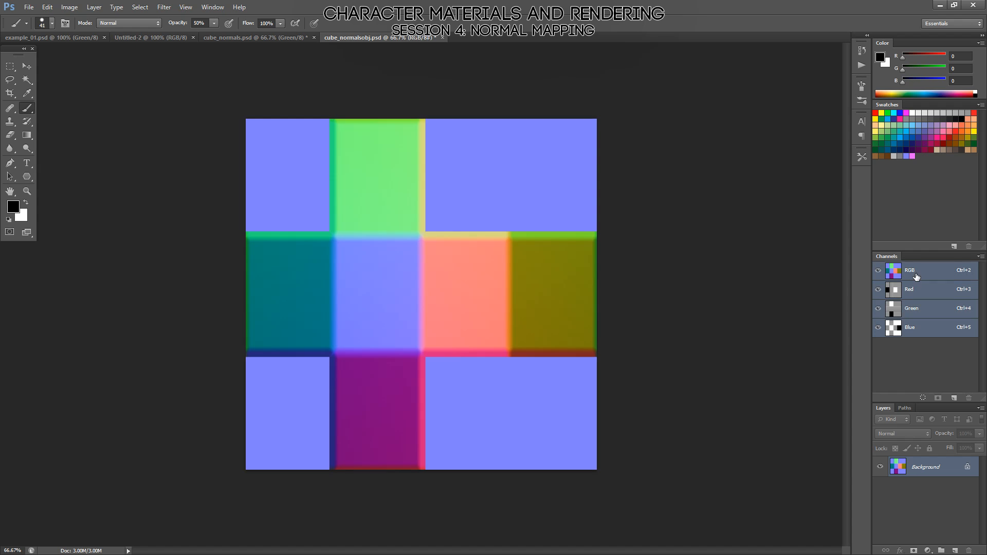
{"action": "left_click", "coordinate": [894, 289]}
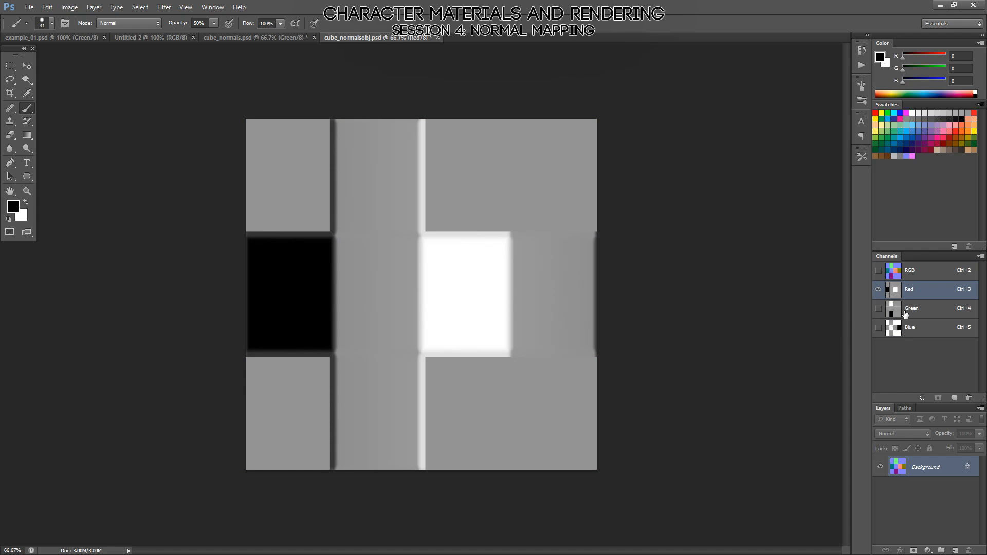
{"action": "left_click", "coordinate": [905, 313]}
{"action": "left_click", "coordinate": [901, 333]}
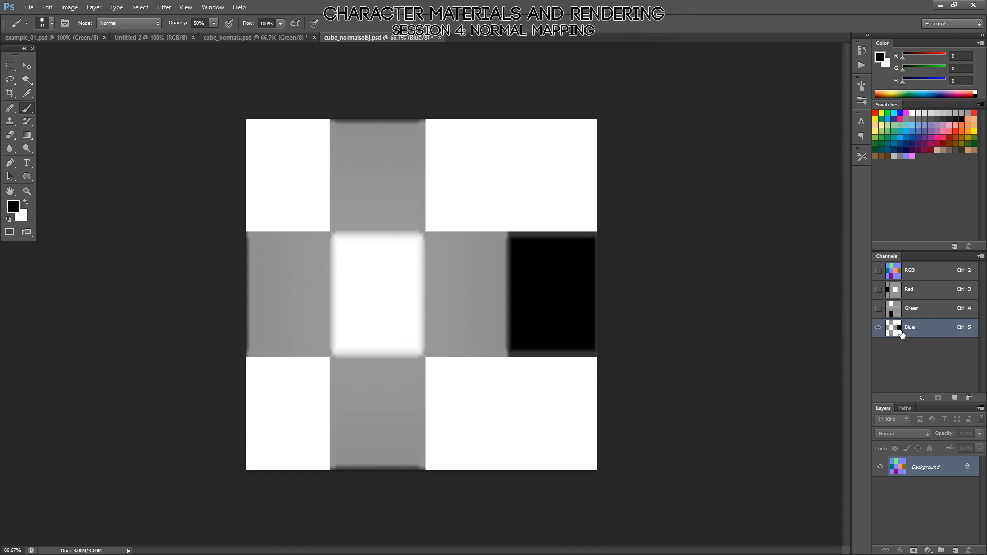
{"action": "left_click", "coordinate": [909, 276]}
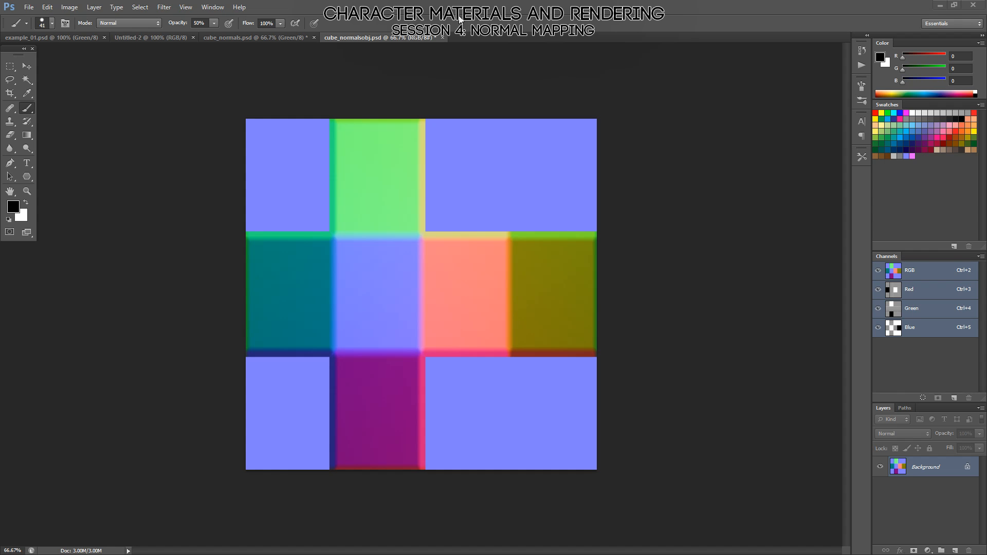
Return to Marmoset Toolbag and examine the cube's object-space shading from the side and from above.
{"action": "key", "text": "alt+Tab"}
{"action": "mouse_move", "coordinate": [618, 232]}
{"action": "left_mouse_down"}
{"action": "mouse_move", "coordinate": [493, 274]}
{"action": "mouse_move", "coordinate": [610, 249]}
{"action": "left_mouse_up"}
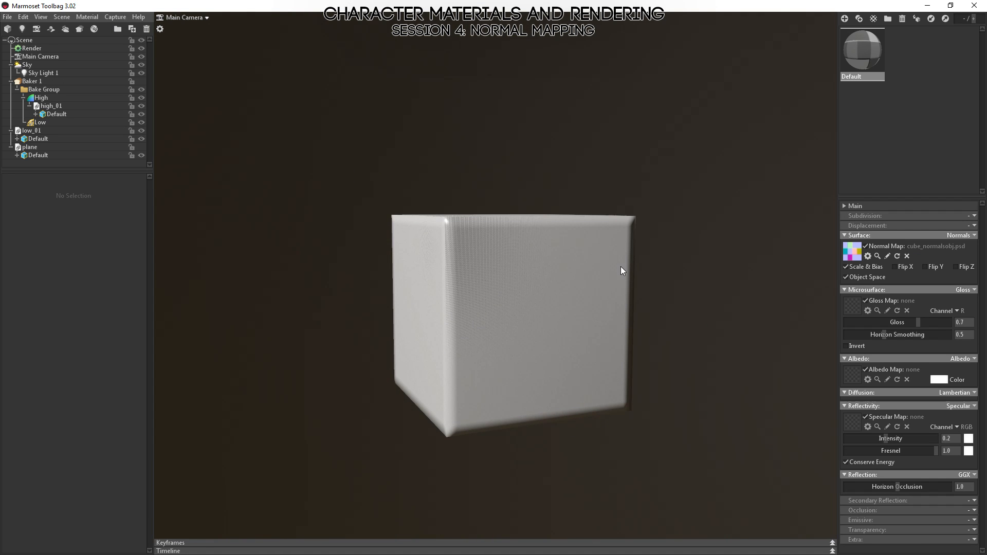
{"action": "left_click_drag", "start_coordinate": [436, 248], "coordinate": [462, 350]}
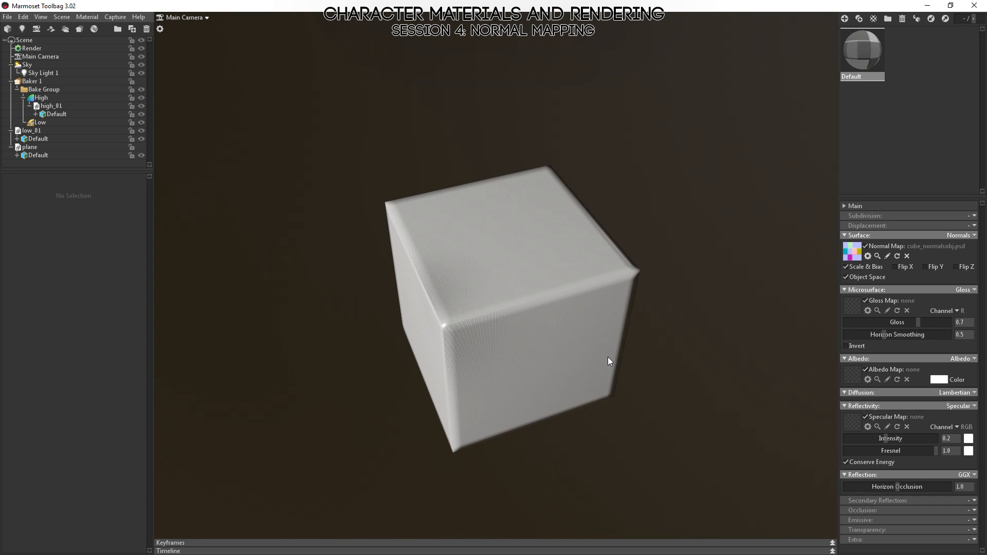
Select the cube's Default mesh, try rotating it in the viewport, and undo each rotation.
{"action": "left_click", "coordinate": [495, 239]}
{"action": "left_click_drag", "start_coordinate": [519, 340], "coordinate": [539, 329]}
{"action": "key", "text": "ctrl+z"}
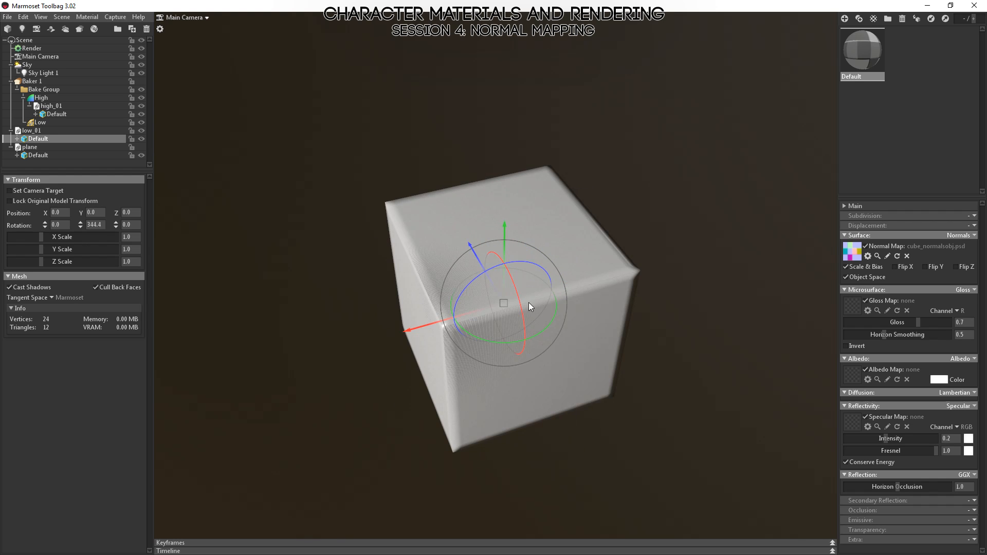
{"action": "mouse_move", "coordinate": [482, 280]}
{"action": "left_mouse_down"}
{"action": "mouse_move", "coordinate": [464, 319]}
{"action": "mouse_move", "coordinate": [480, 286]}
{"action": "left_mouse_up"}
{"action": "key", "text": "ctrl+z"}
Examine the selected cube's lighting and edge highlights from different angles and distances.
{"action": "left_click_drag", "start_coordinate": [539, 230], "coordinate": [607, 328]}
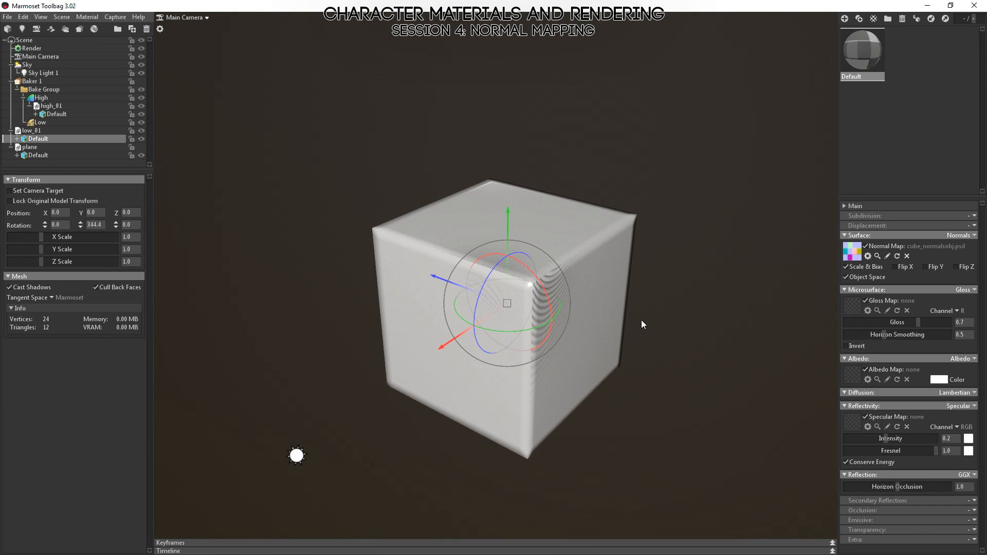
{"action": "right_click_drag", "start_coordinate": [651, 319], "coordinate": [633, 377], "text": "alt"}
{"action": "left_click_drag", "start_coordinate": [633, 377], "coordinate": [526, 325], "text": "alt"}
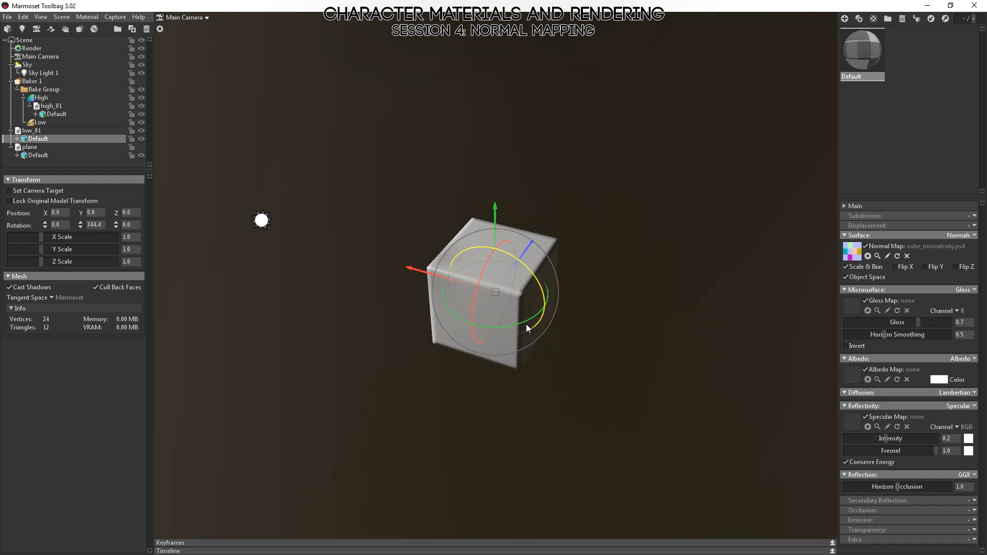
{"action": "right_click_drag", "start_coordinate": [527, 325], "coordinate": [698, 376], "text": "alt"}
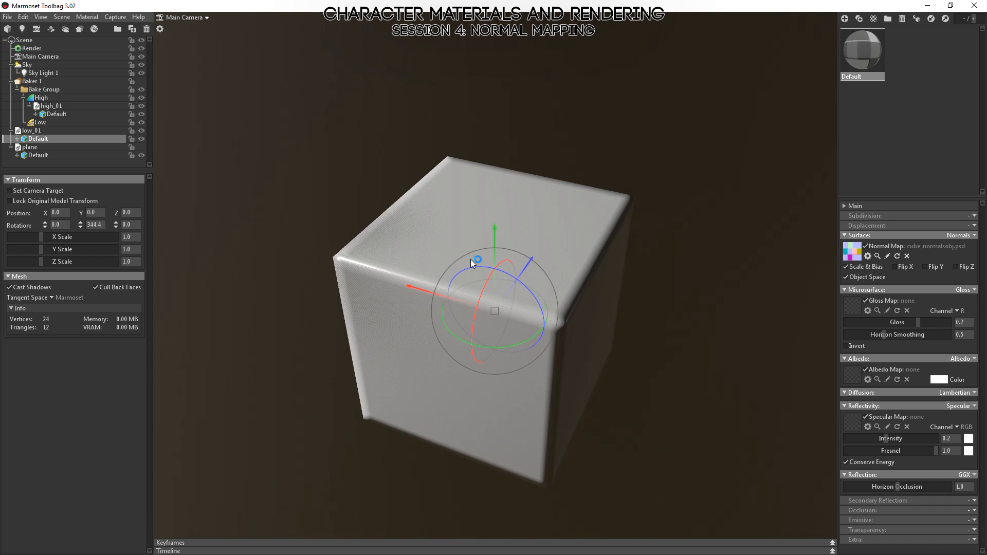
{"action": "left_click_drag", "start_coordinate": [729, 258], "coordinate": [636, 329], "text": "alt"}
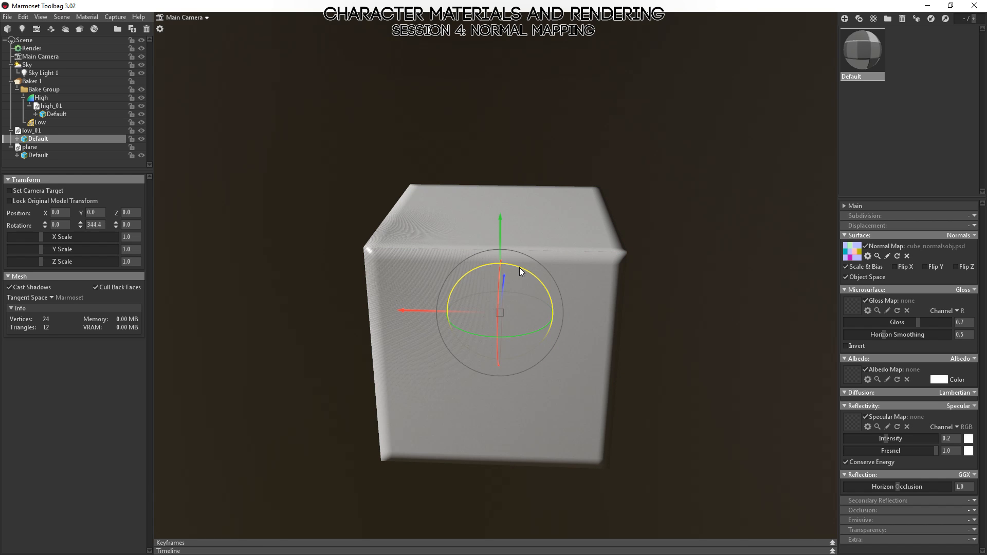
Try rotating the cube about its own axes, undo the rotation, and view the cube from overhead.
{"action": "left_click_drag", "start_coordinate": [519, 268], "coordinate": [499, 243]}
{"action": "left_click_drag", "start_coordinate": [744, 291], "coordinate": [557, 295]}
{"action": "left_click_drag", "start_coordinate": [502, 348], "coordinate": [522, 357]}
{"action": "key", "text": "ctrl+z"}
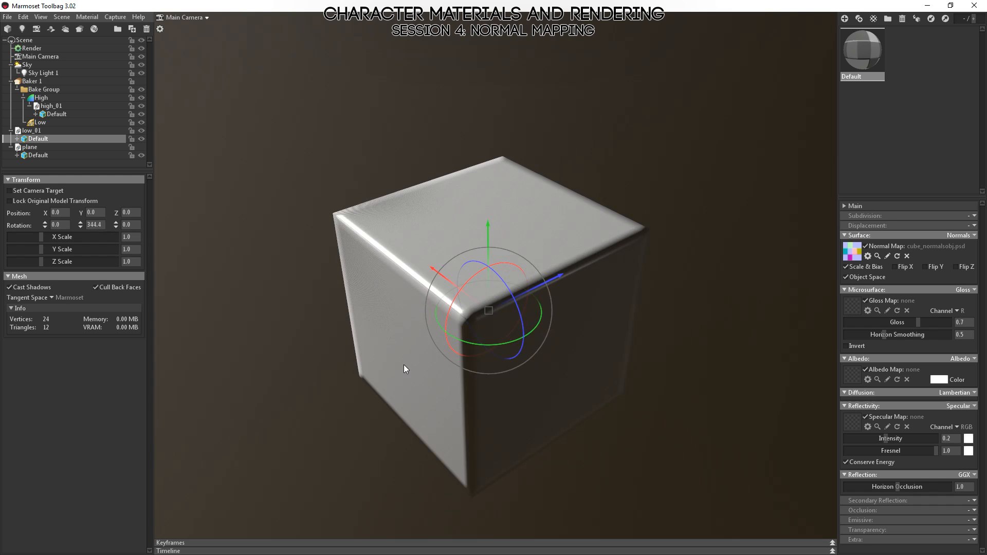
{"action": "left_click_drag", "start_coordinate": [403, 366], "coordinate": [662, 461]}
{"action": "right_click_drag", "start_coordinate": [661, 461], "coordinate": [603, 455]}
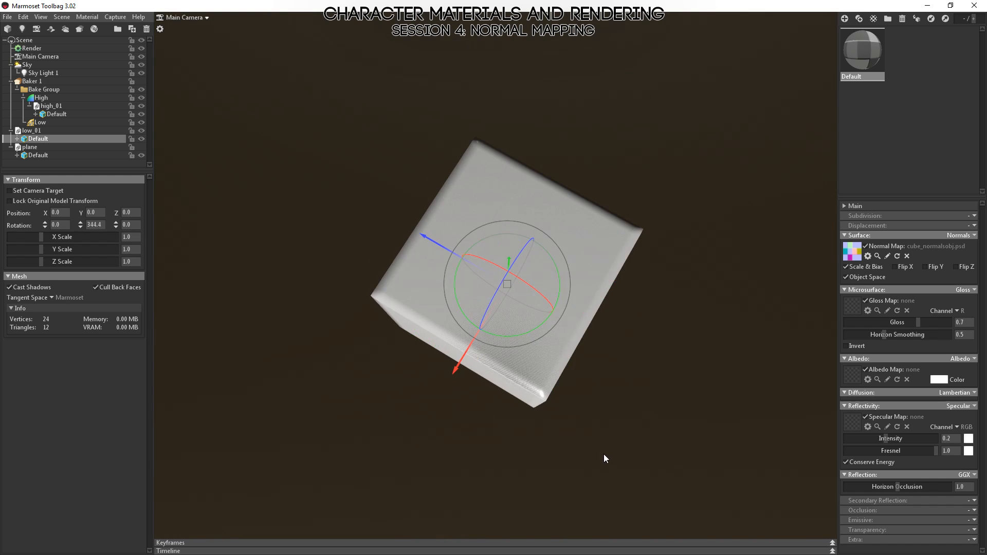
Examine the cube's shading against the light from several angles, selecting Sky Light 1 and the cube in turn.
{"action": "left_click_drag", "start_coordinate": [603, 455], "coordinate": [625, 400]}
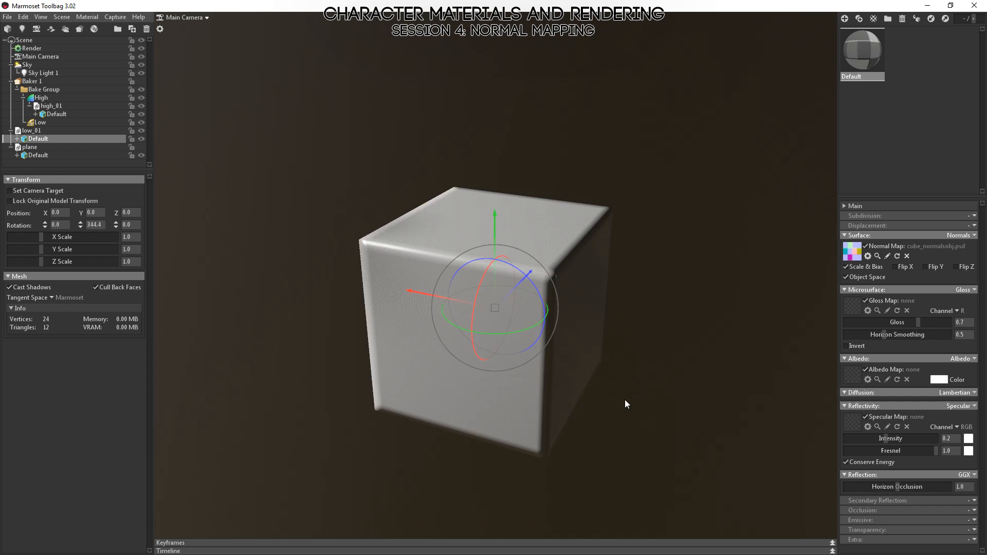
{"action": "right_click_drag", "start_coordinate": [626, 404], "coordinate": [392, 309]}
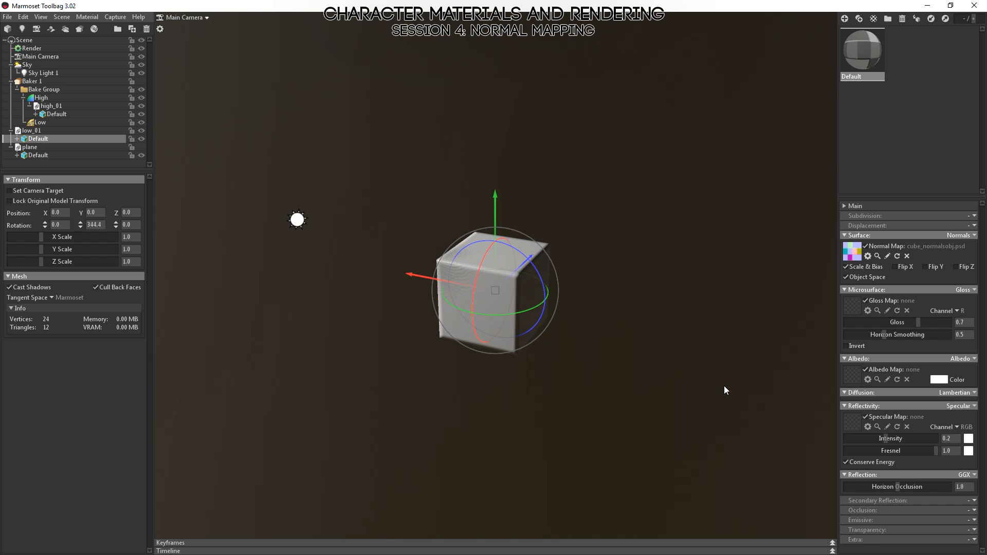
{"action": "right_click_drag", "start_coordinate": [618, 331], "coordinate": [630, 369]}
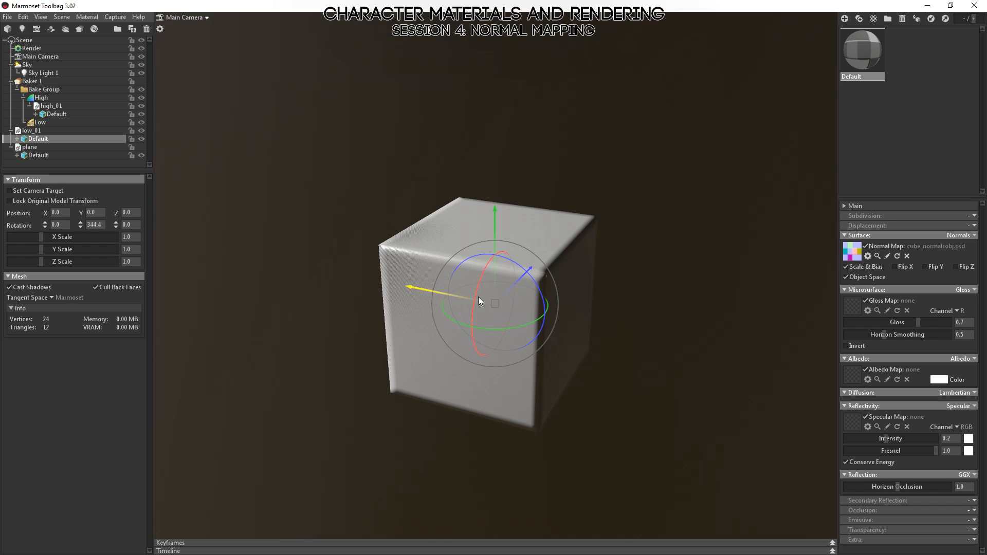
{"action": "right_click_drag", "start_coordinate": [706, 368], "coordinate": [641, 335]}
{"action": "left_click_drag", "start_coordinate": [641, 335], "coordinate": [623, 330]}
{"action": "left_click", "coordinate": [290, 202]}
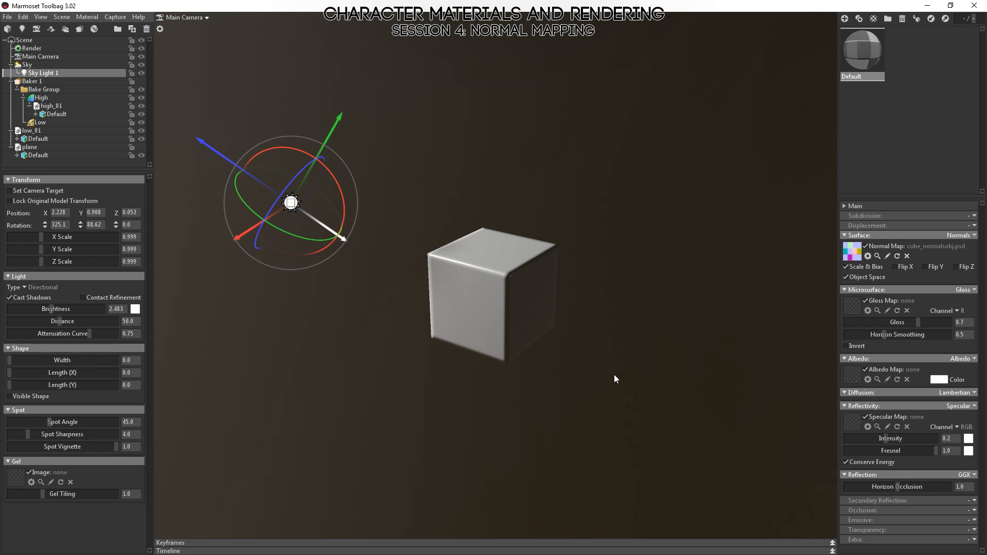
{"action": "left_click", "coordinate": [472, 271]}
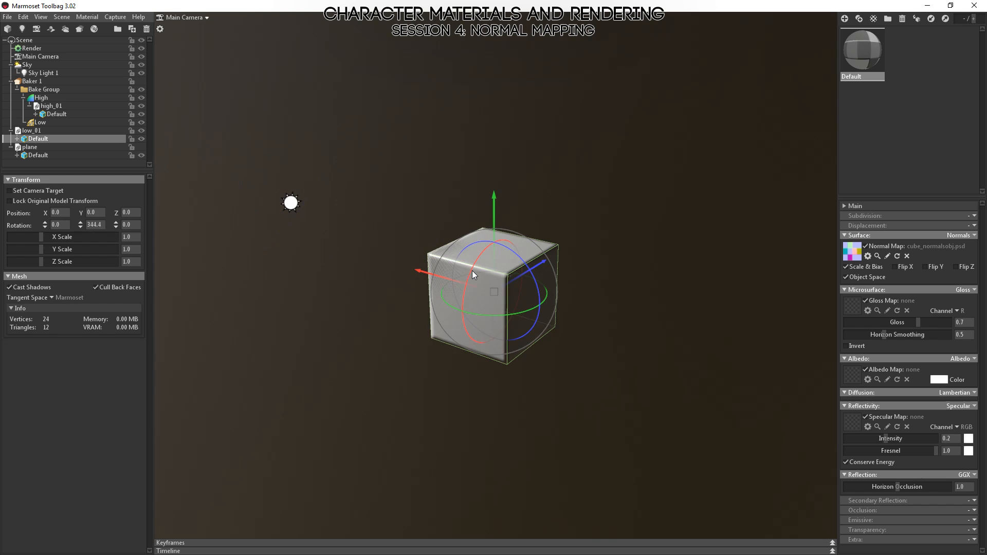
Examine the cube's upper edges and front corner from close up and at a distance, and clear the selection.
{"action": "right_click_drag", "start_coordinate": [478, 346], "coordinate": [512, 437]}
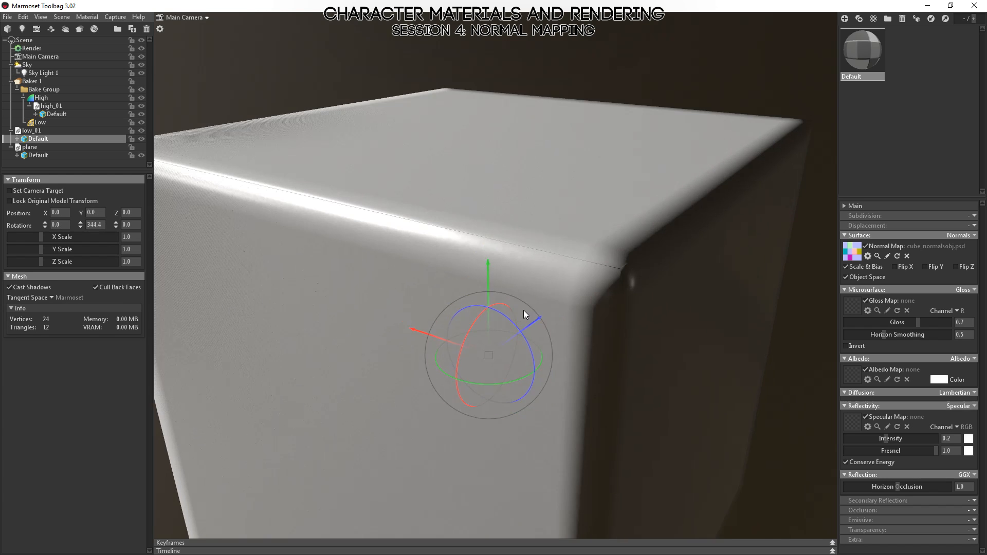
{"action": "middle_click_drag", "start_coordinate": [525, 307], "coordinate": [568, 170]}
{"action": "right_click_drag", "start_coordinate": [484, 425], "coordinate": [400, 246]}
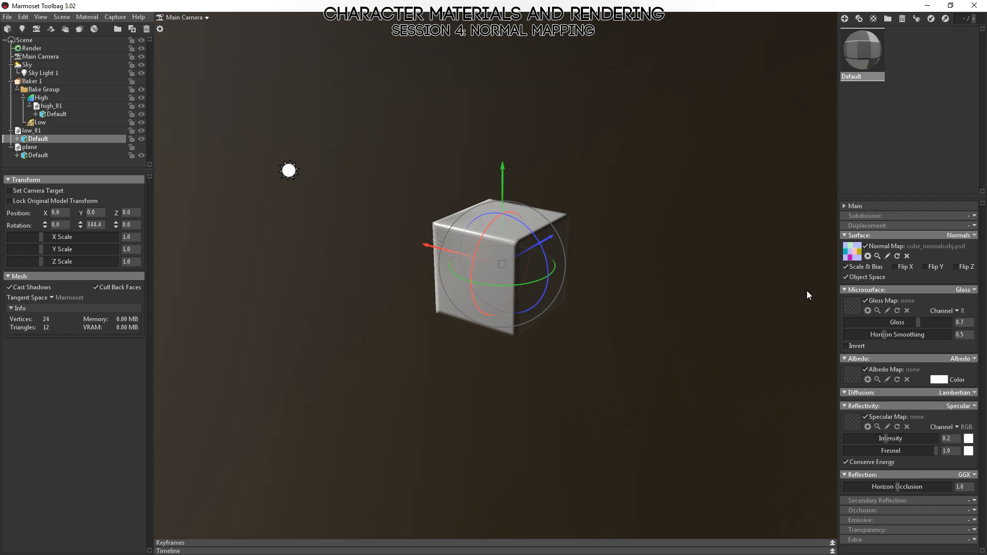
{"action": "left_click_drag", "start_coordinate": [454, 289], "coordinate": [501, 294]}
{"action": "right_click_drag", "start_coordinate": [555, 272], "coordinate": [692, 449]}
{"action": "left_click", "coordinate": [692, 448]}
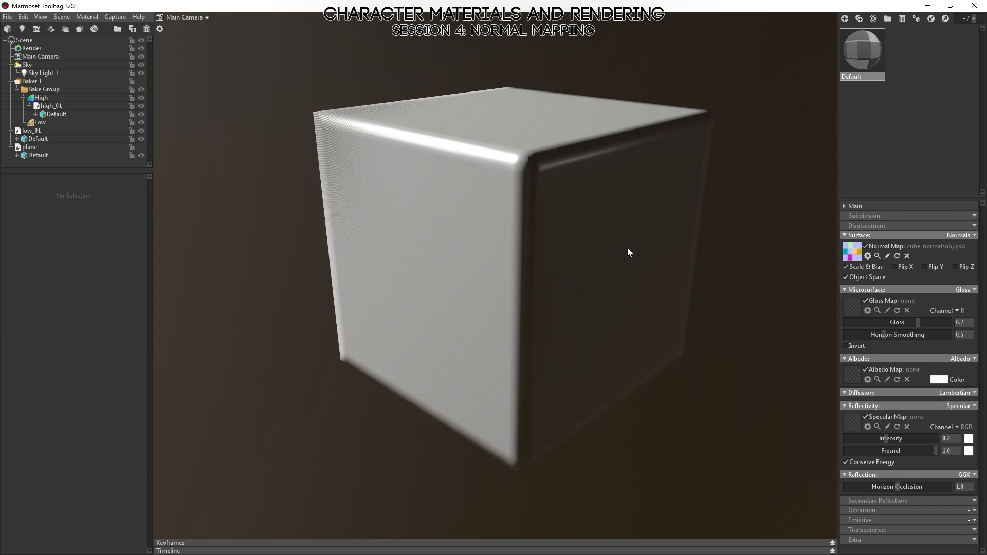
{"action": "right_click_drag", "start_coordinate": [628, 251], "coordinate": [559, 262]}
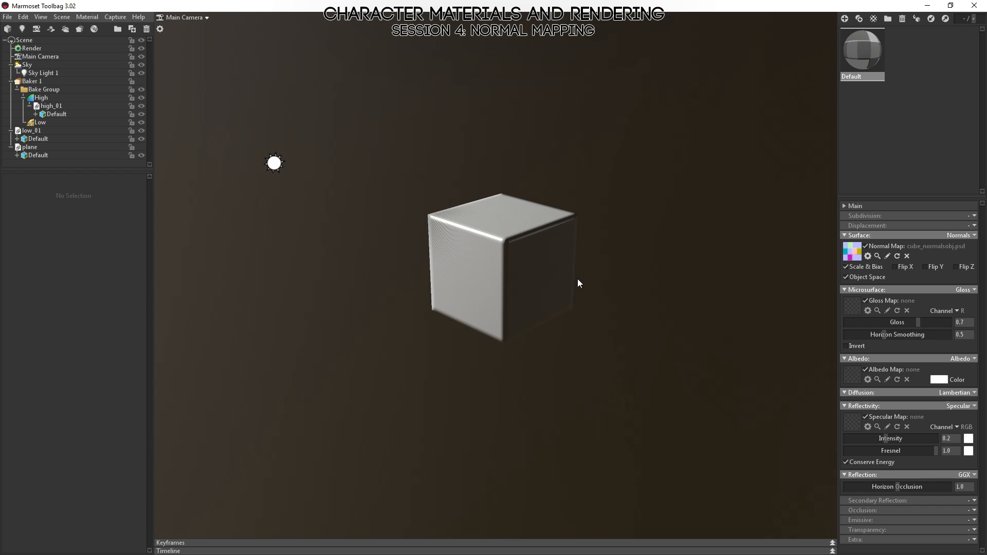
Select Sky Light 1 to check its direction, reselect and deselect the cube, and view the shading from another side.
{"action": "left_click", "coordinate": [275, 164]}
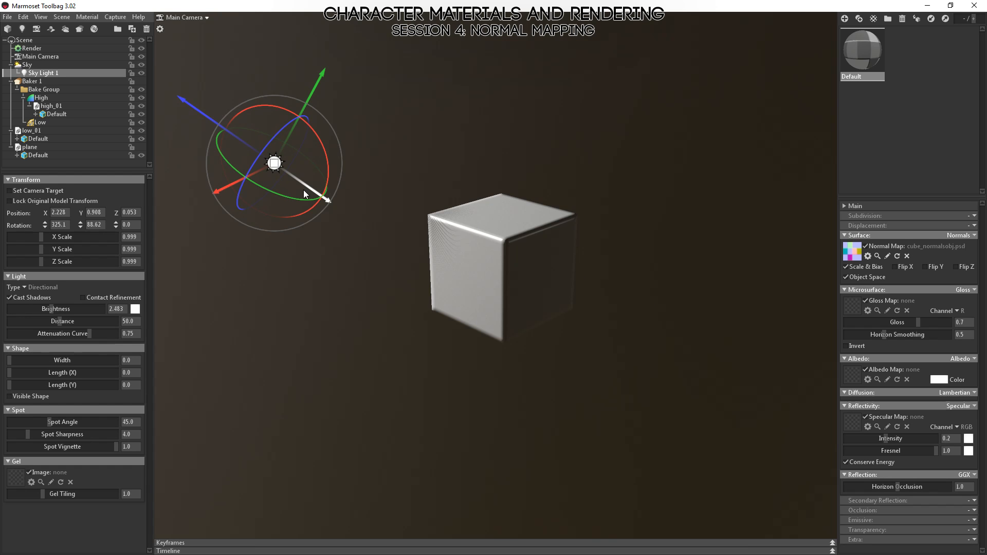
{"action": "left_click", "coordinate": [559, 294]}
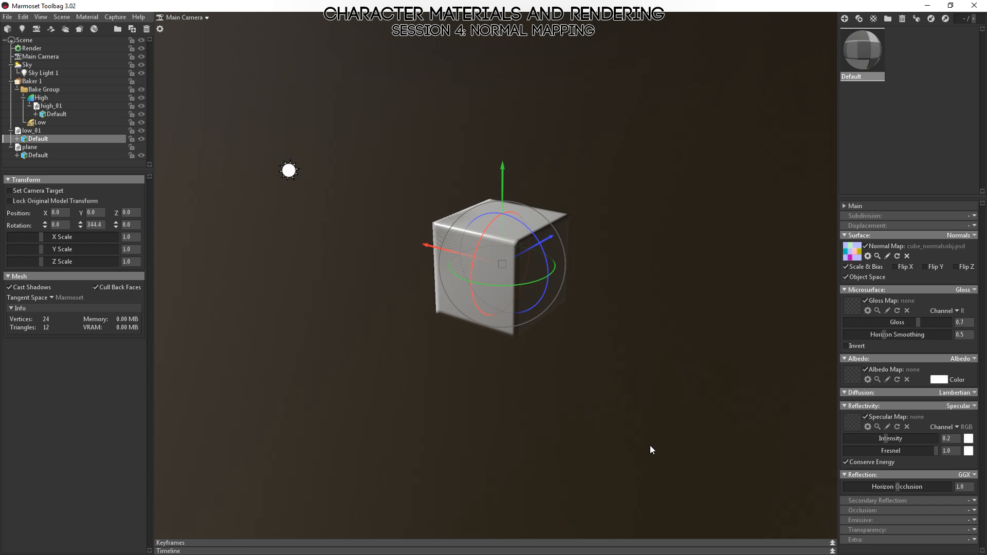
{"action": "left_click", "coordinate": [645, 209]}
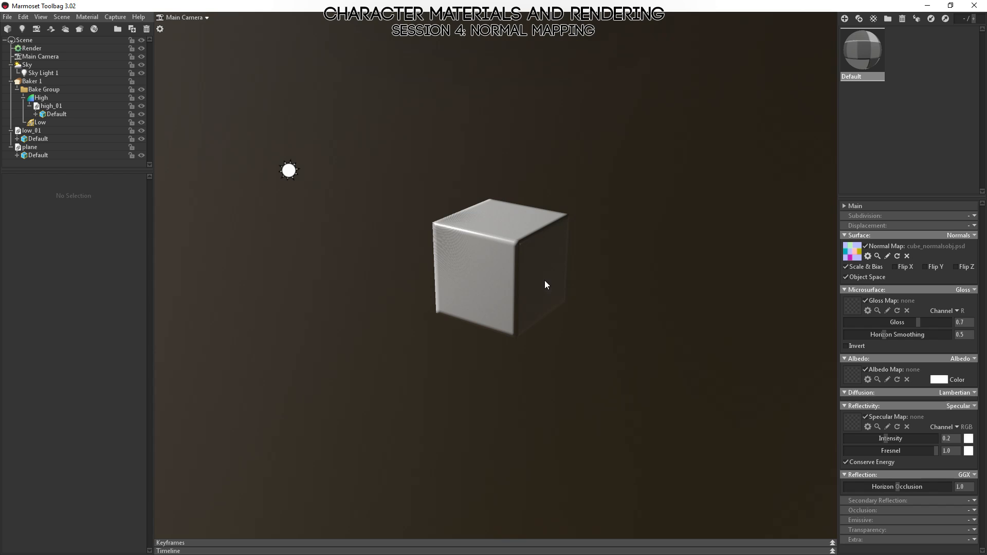
{"action": "key", "text": "alt+Tab"}
{"action": "left_click_drag", "start_coordinate": [540, 314], "coordinate": [635, 303]}
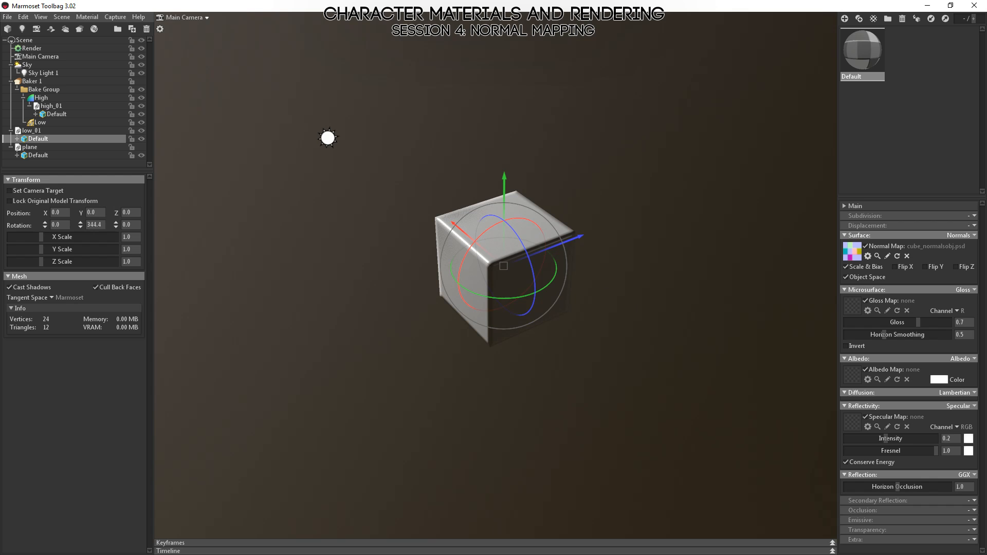
Switch to MODO, make the Mesh item of low_01.obj active, and change to polygon selection.
{"action": "key", "text": "alt+Tab"}
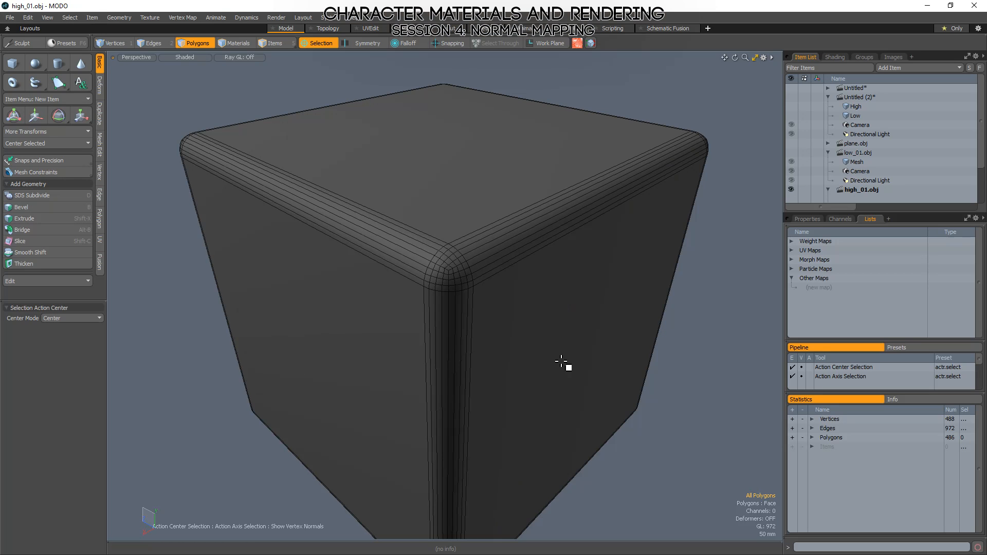
{"action": "left_click", "coordinate": [856, 164]}
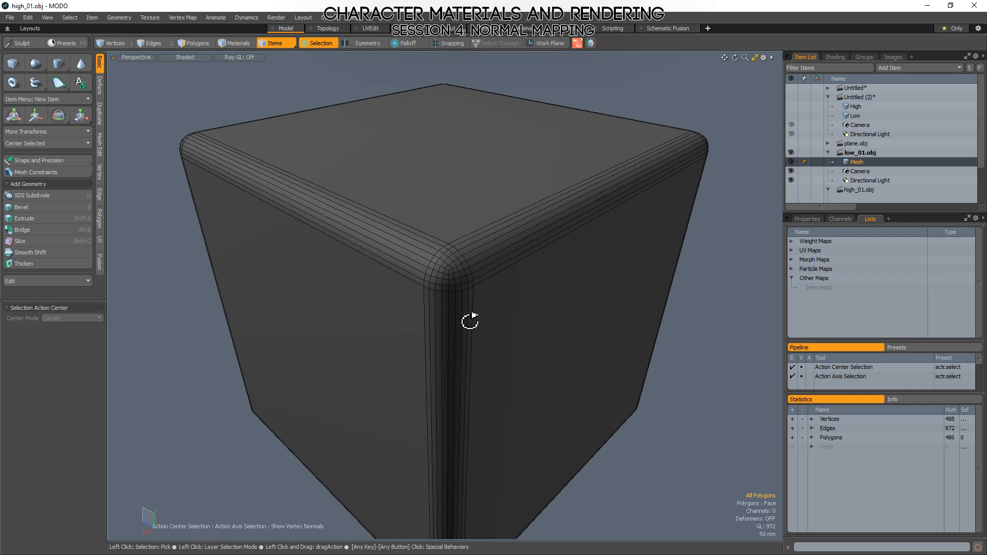
{"action": "left_click_drag", "start_coordinate": [469, 321], "coordinate": [503, 340], "text": "alt"}
{"action": "scroll", "coordinate": [485, 278], "scroll_direction": "down", "scroll_amount": 5}
{"action": "left_click_drag", "start_coordinate": [618, 401], "coordinate": [672, 363], "text": "alt"}
{"action": "key", "text": "3"}
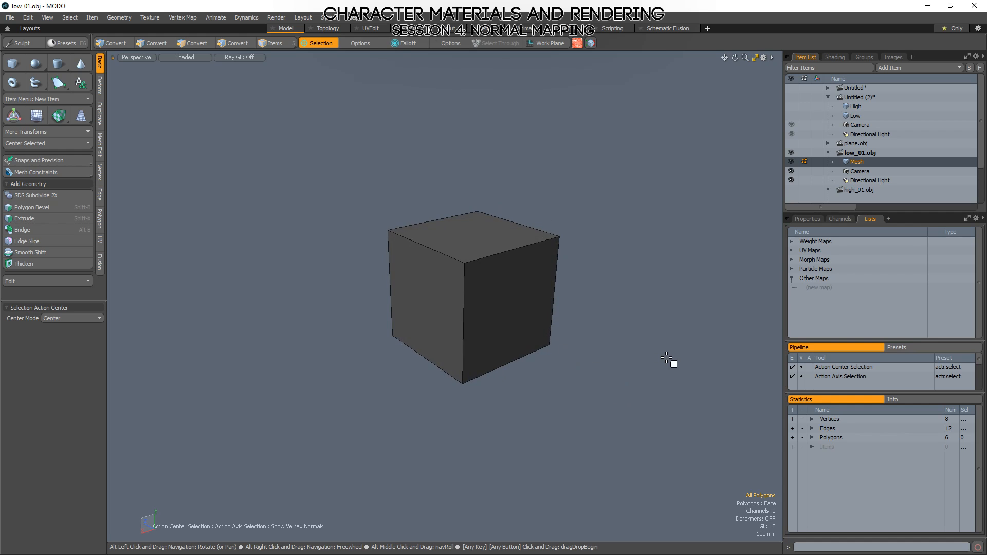
Examine the hard-edged faces of the low-poly cube from above and below.
{"action": "left_click_drag", "start_coordinate": [428, 326], "coordinate": [537, 347], "text": "alt"}
{"action": "scroll", "coordinate": [596, 357], "scroll_direction": "up", "scroll_amount": 5}
{"action": "left_click_drag", "start_coordinate": [648, 359], "coordinate": [636, 332], "text": "alt"}
{"action": "scroll", "coordinate": [497, 273], "scroll_direction": "down", "scroll_amount": 5}
{"action": "left_click_drag", "start_coordinate": [507, 283], "coordinate": [512, 258], "text": "alt"}
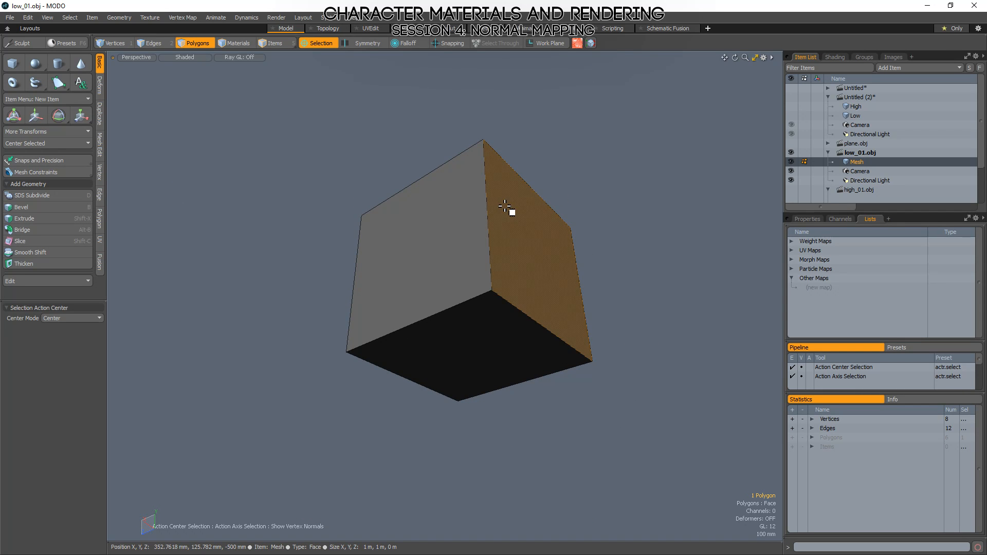
{"action": "mouse_move", "coordinate": [638, 311]}
{"action": "left_mouse_down", "text": "alt"}
{"action": "mouse_move", "coordinate": [602, 462]}
{"action": "mouse_move", "coordinate": [631, 310]}
{"action": "left_mouse_up", "text": "alt"}
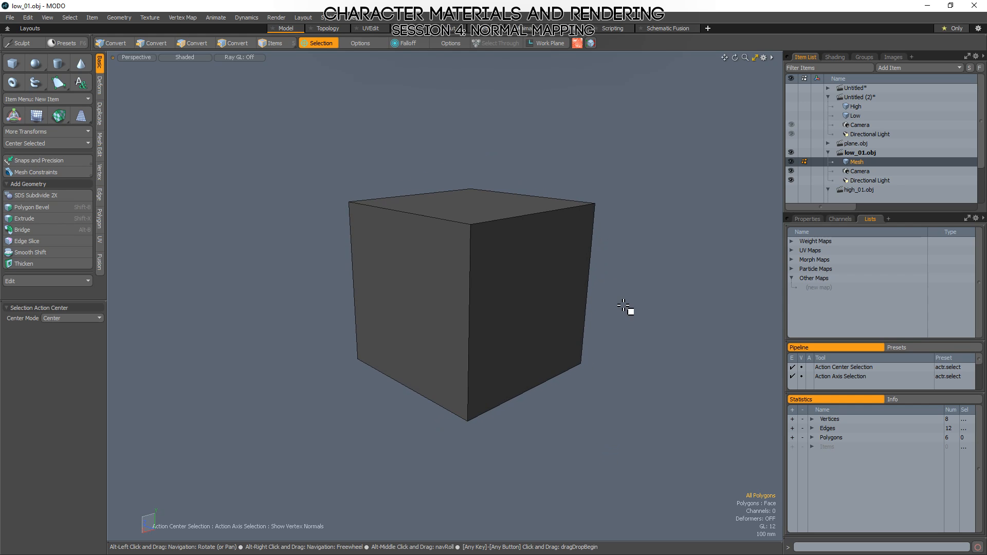
Open the Vertex Normal Toolkit and smooth the vertex normals of the whole low-poly cube.
{"action": "left_click", "coordinate": [590, 43]}
{"action": "left_click", "coordinate": [670, 102]}
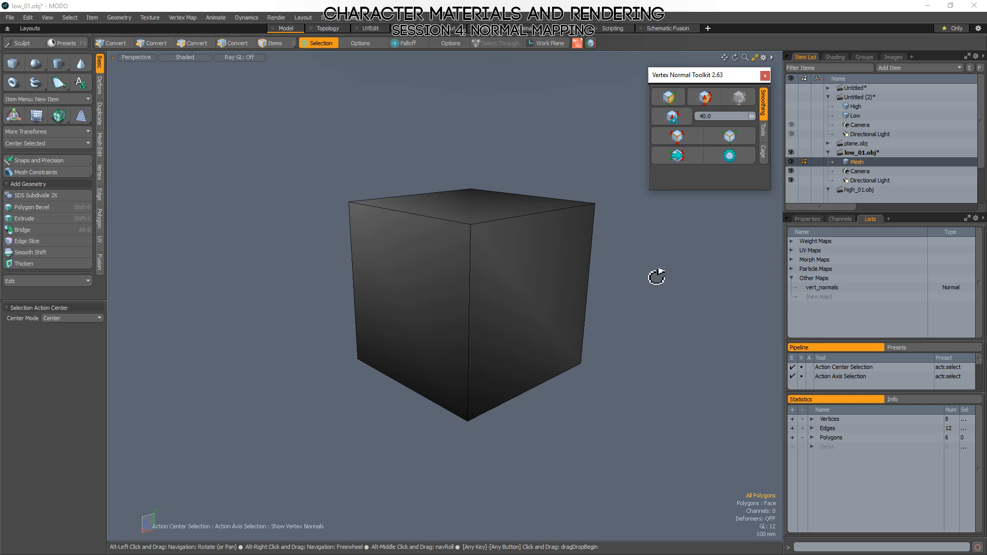
{"action": "left_click_drag", "start_coordinate": [657, 276], "coordinate": [461, 273], "text": "alt"}
Inspect the smoothed shading across the cube's edges with the wireframe hidden, selecting individual faces and viewing it from several angles.
{"action": "left_click", "coordinate": [453, 299]}
{"action": "left_click_drag", "start_coordinate": [398, 339], "coordinate": [451, 246], "text": "alt"}
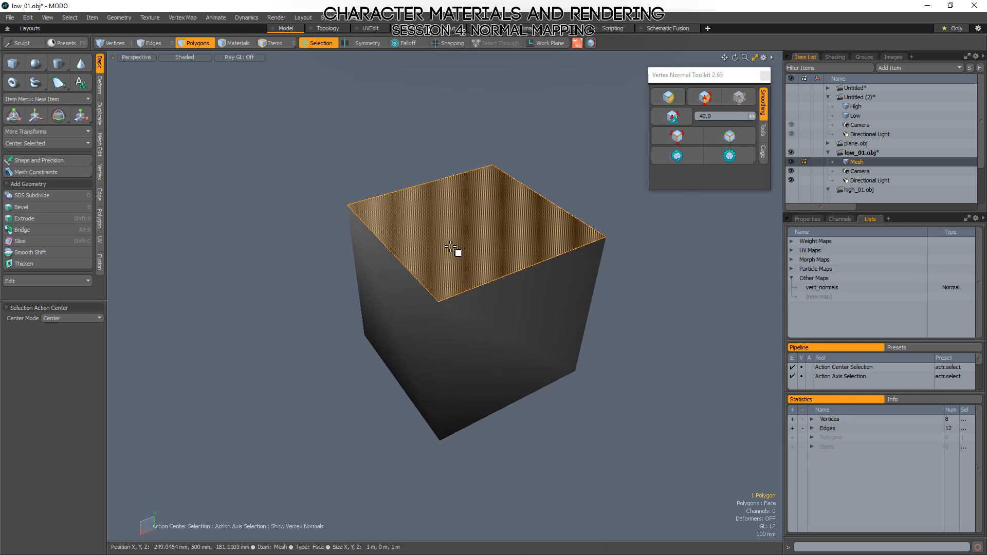
{"action": "left_click", "coordinate": [489, 327]}
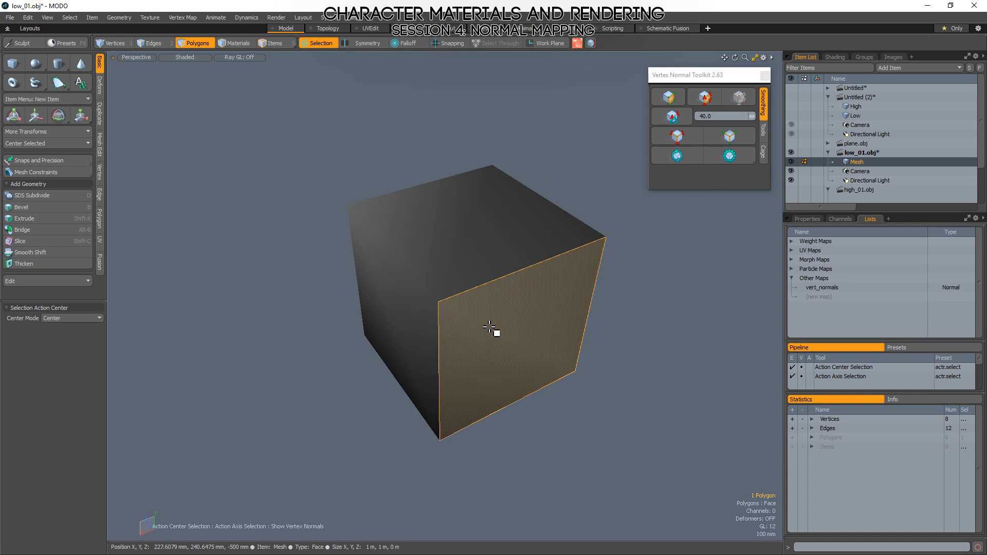
{"action": "left_click", "coordinate": [424, 316]}
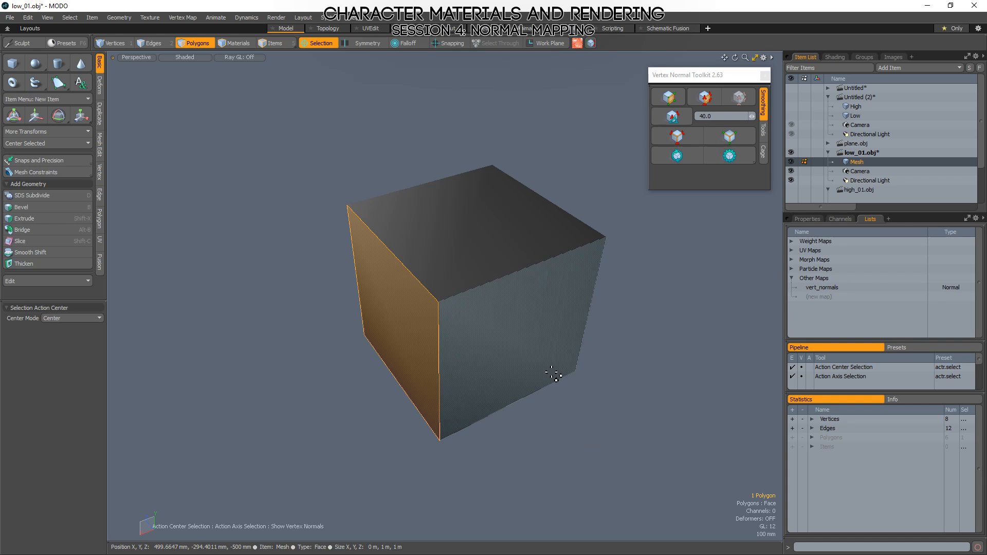
{"action": "key", "text": "1"}
{"action": "key", "text": "3"}
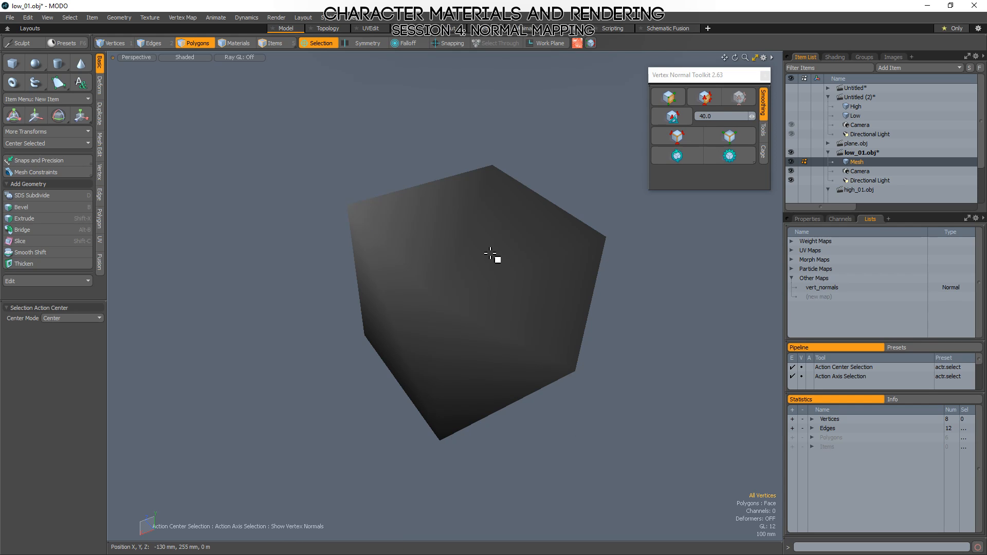
{"action": "left_click", "coordinate": [495, 333]}
{"action": "left_click", "coordinate": [430, 276]}
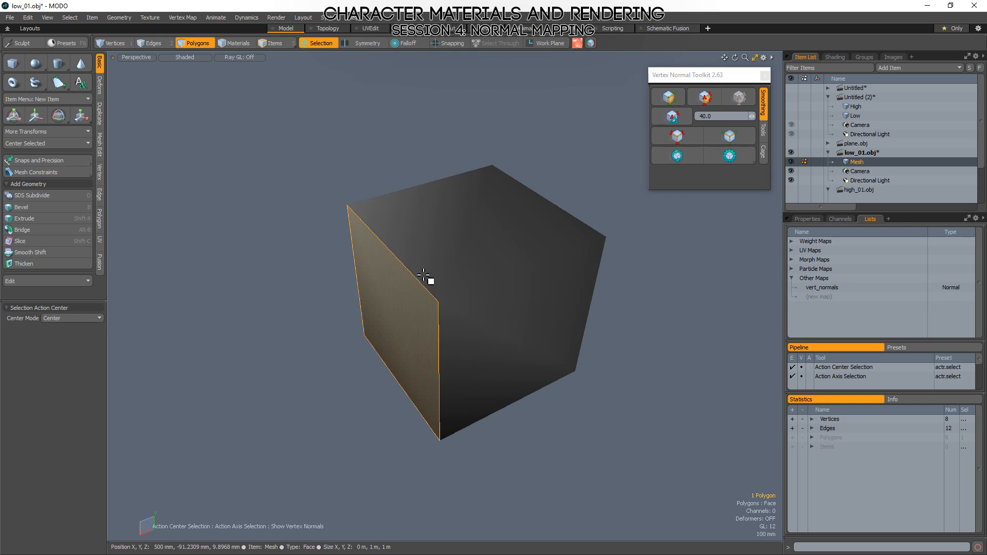
{"action": "left_click", "coordinate": [452, 212]}
{"action": "left_click", "coordinate": [637, 274]}
{"action": "left_click_drag", "start_coordinate": [646, 408], "coordinate": [623, 379], "text": "alt"}
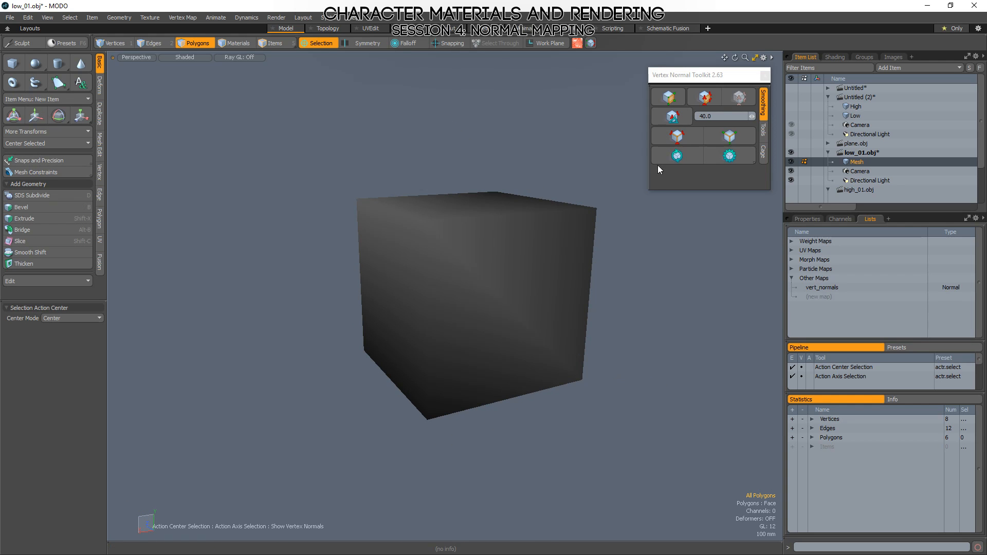
{"action": "left_click_drag", "start_coordinate": [243, 222], "coordinate": [477, 355], "text": "alt"}
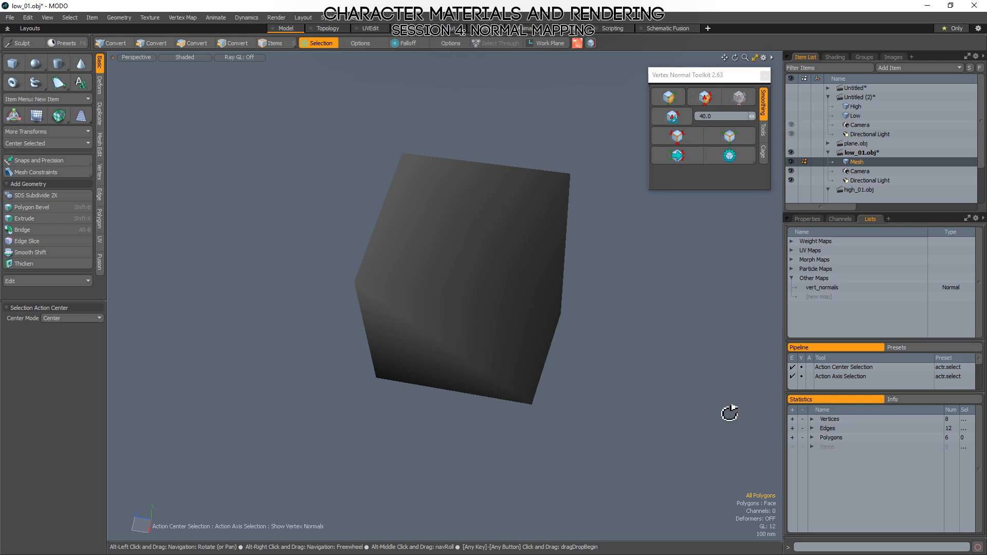
{"action": "left_click_drag", "start_coordinate": [730, 412], "coordinate": [657, 347], "text": "alt"}
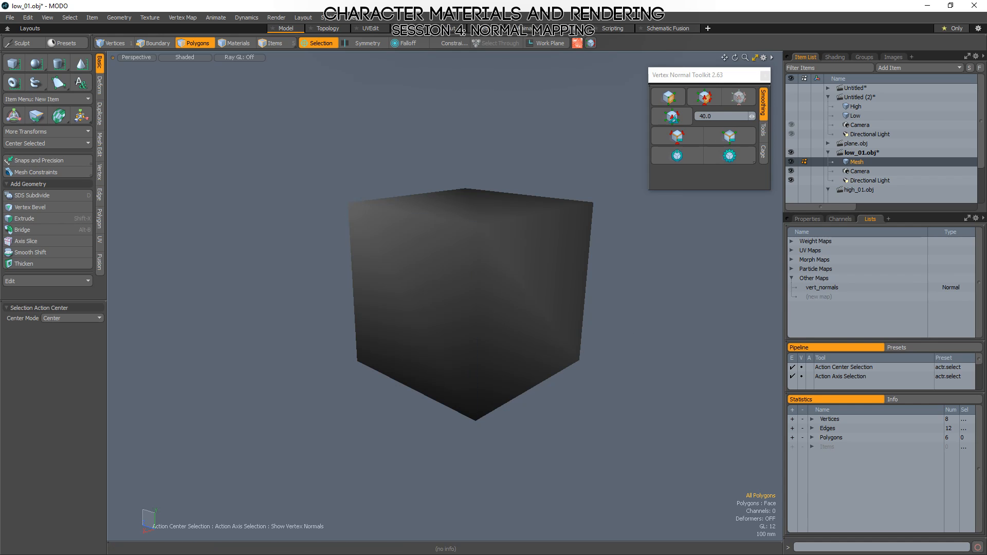
Save the smoothed cube to low_01.obj and return to Marmoset Toolbag.
{"action": "key", "text": "ctrl+s"}
{"action": "key", "text": "ctrl+s"}
{"action": "left_click", "coordinate": [657, 237]}
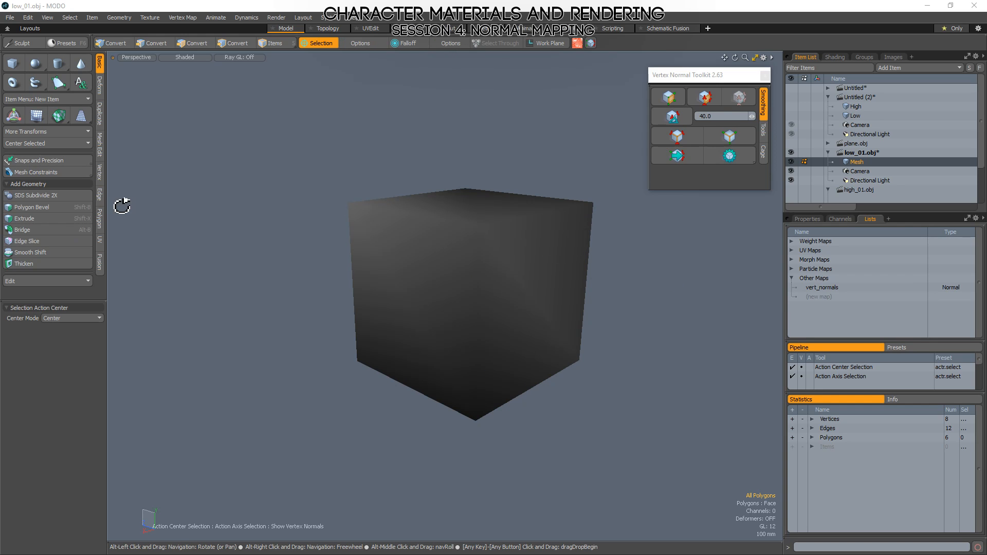
{"action": "key", "text": "alt+Tab"}
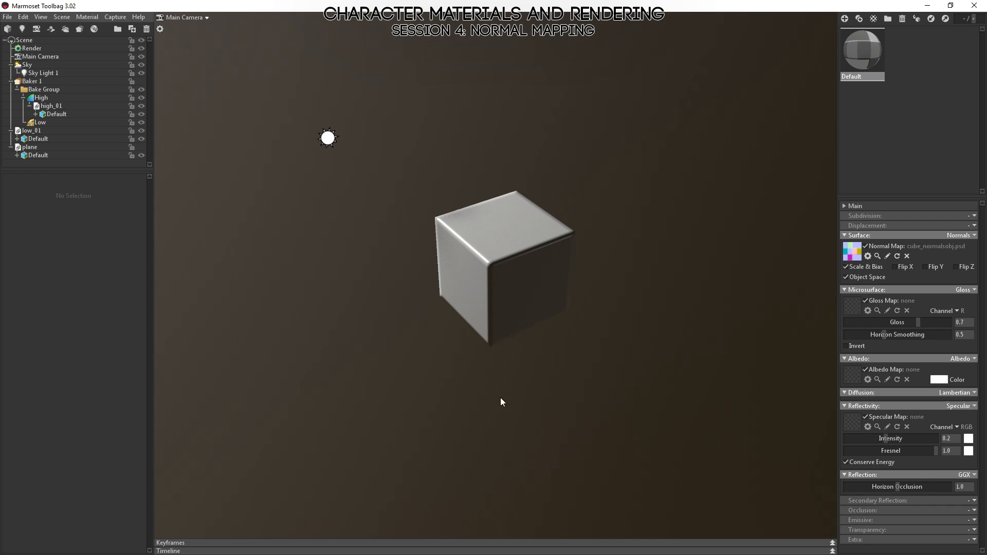
Delete the low_01 model from the scene and import the updated low_01 file again.
{"action": "left_click_drag", "start_coordinate": [432, 358], "coordinate": [443, 313], "text": "alt"}
{"action": "scroll", "coordinate": [460, 234], "scroll_direction": "up", "scroll_amount": 3}
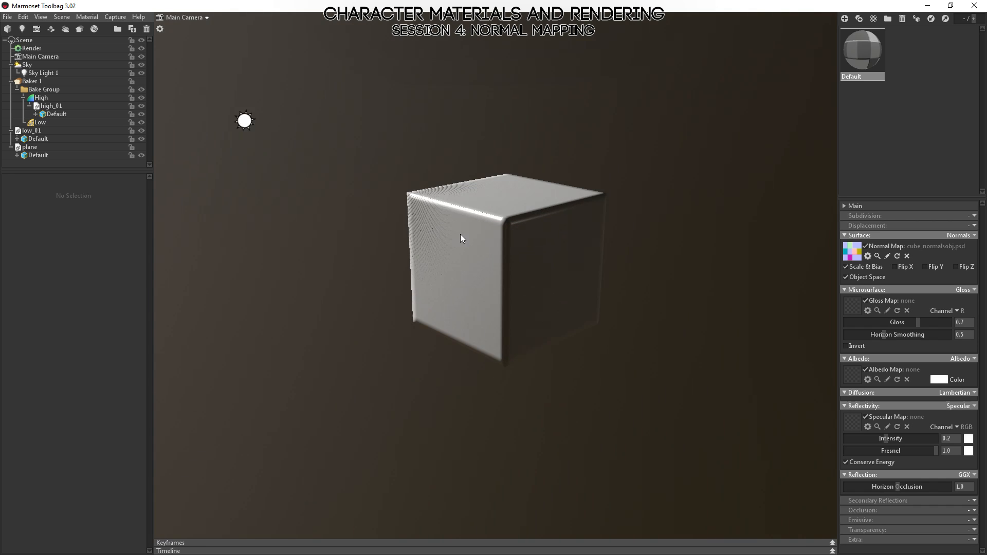
{"action": "left_click", "coordinate": [34, 139]}
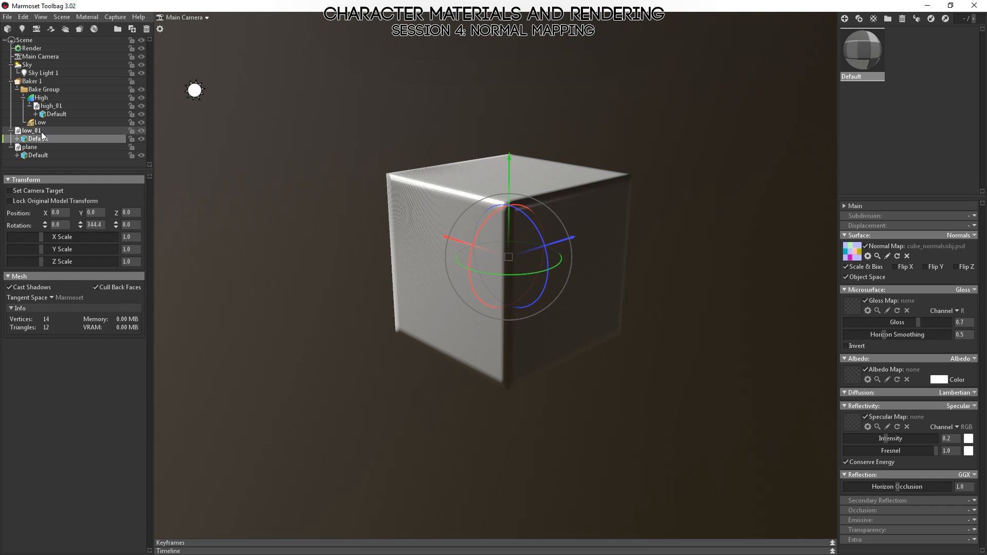
{"action": "left_click", "coordinate": [41, 131]}
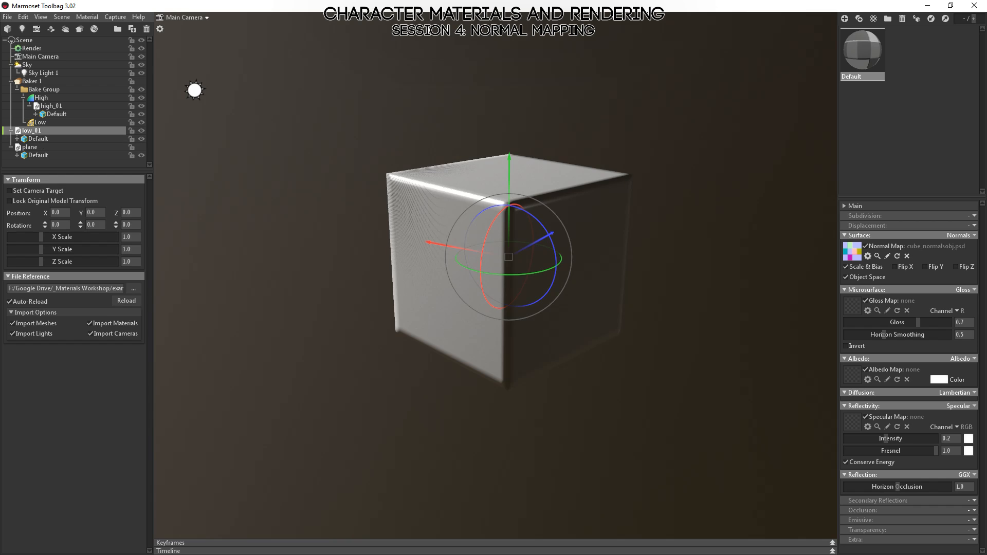
{"action": "key", "text": "Delete"}
{"action": "key", "text": "ctrl+z"}
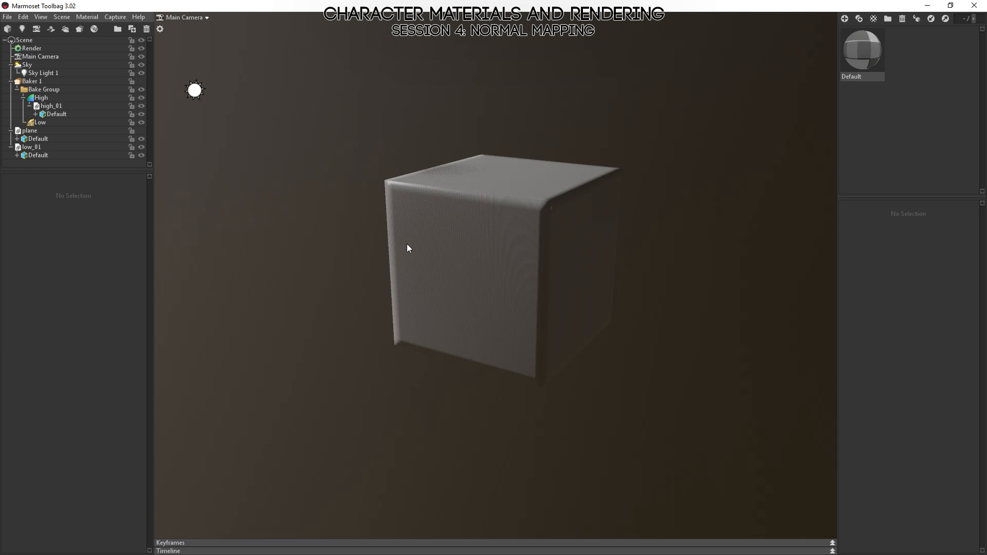
Examine the shading of the re-imported cube, selecting the low_01 object and its Default mesh.
{"action": "scroll", "coordinate": [566, 288], "scroll_direction": "up", "scroll_amount": 2}
{"action": "left_click", "coordinate": [497, 284]}
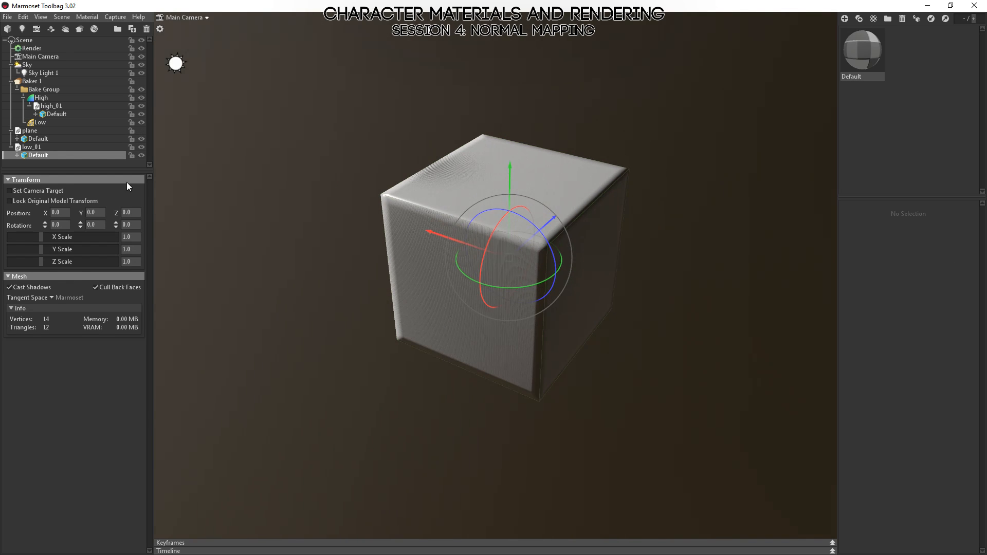
{"action": "left_click", "coordinate": [30, 147]}
{"action": "left_click_drag", "start_coordinate": [419, 241], "coordinate": [582, 324]}
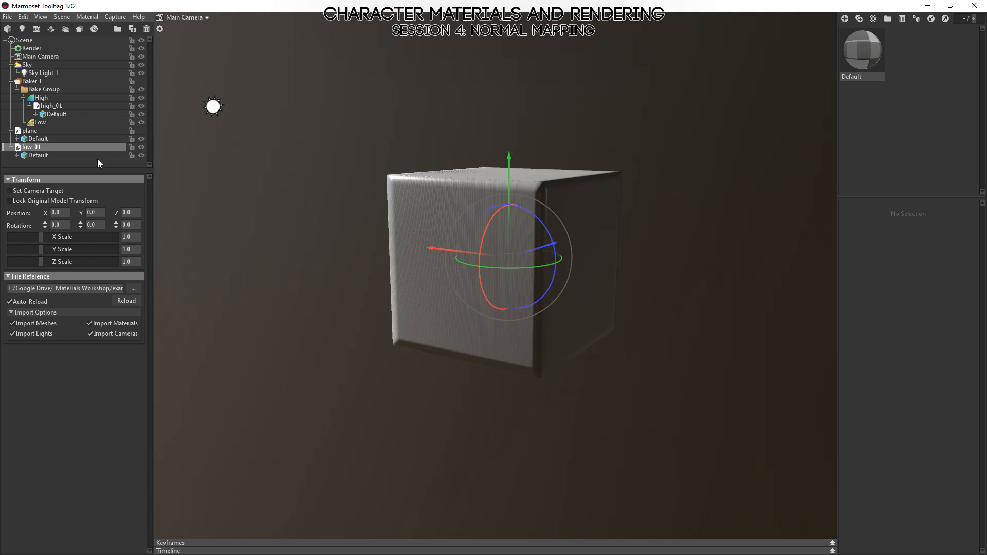
{"action": "left_click", "coordinate": [27, 156]}
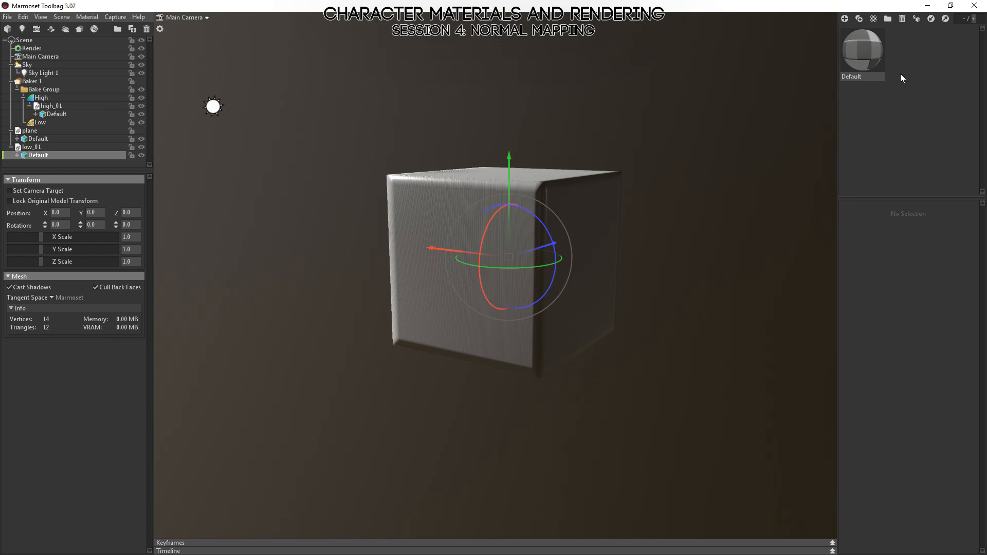
Replace the Default material's normal map with cube_normals.psd and view the cube from above.
{"action": "left_click", "coordinate": [877, 51]}
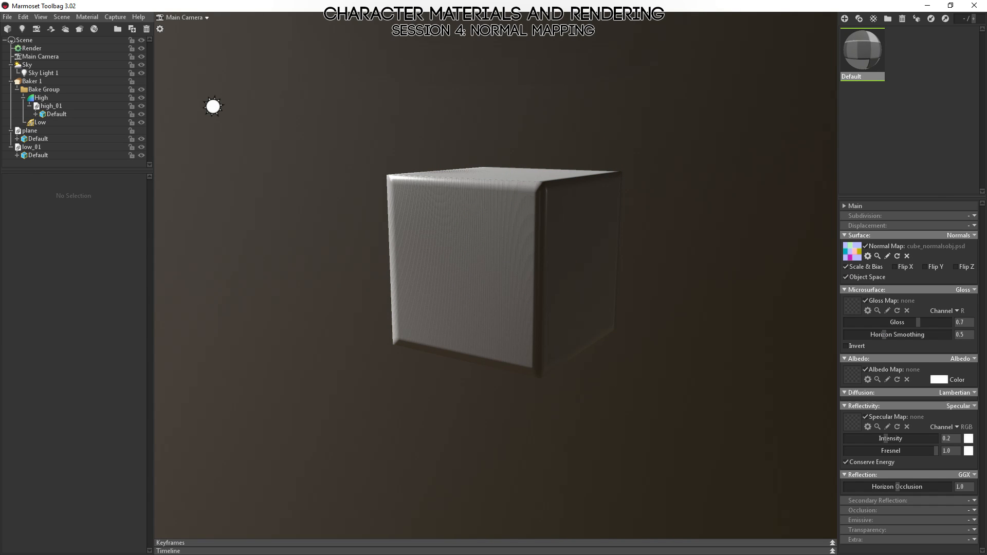
{"action": "left_click_drag", "start_coordinate": [986, 252], "coordinate": [847, 249]}
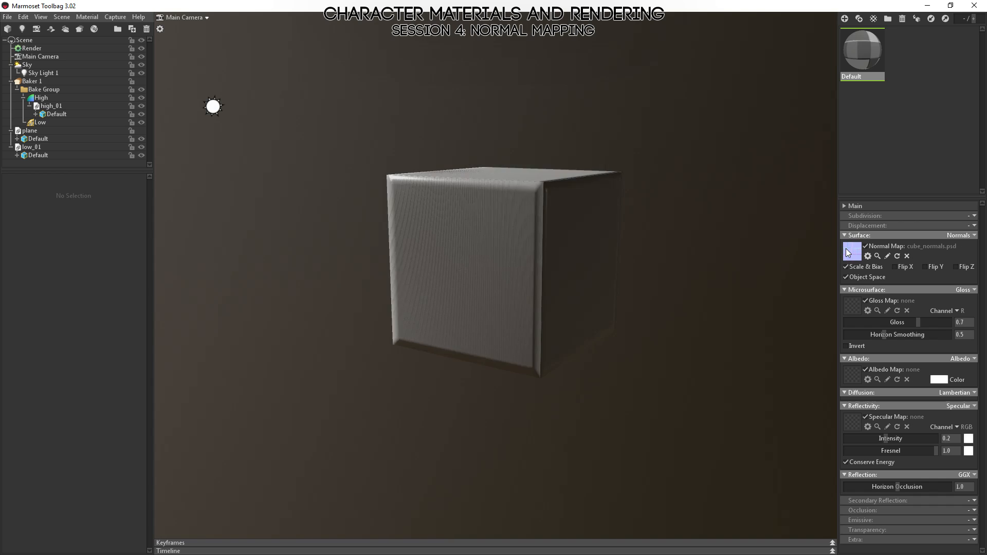
{"action": "left_click_drag", "start_coordinate": [588, 247], "coordinate": [899, 287]}
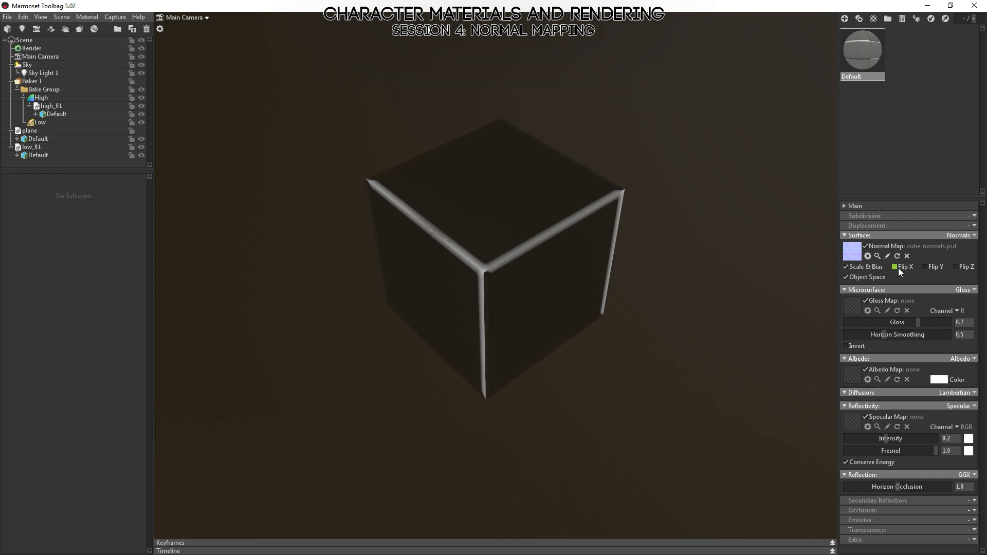
Switch to Photoshop and inspect the red and green channels of cube_normals.psd individually.
{"action": "key", "text": "alt+Tab"}
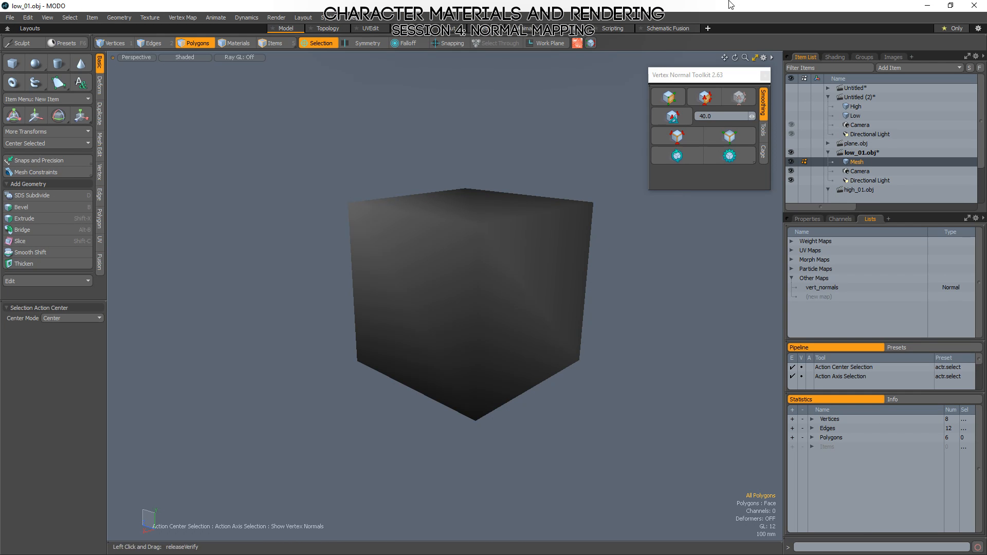
{"action": "key", "text": "alt+Tab"}
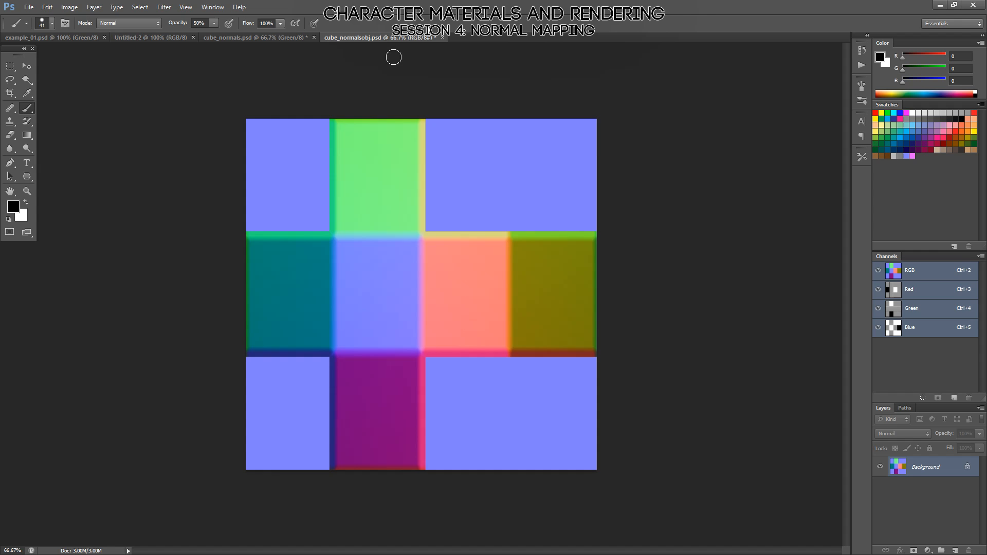
{"action": "left_click", "coordinate": [260, 38]}
{"action": "key", "text": "ctrl+3"}
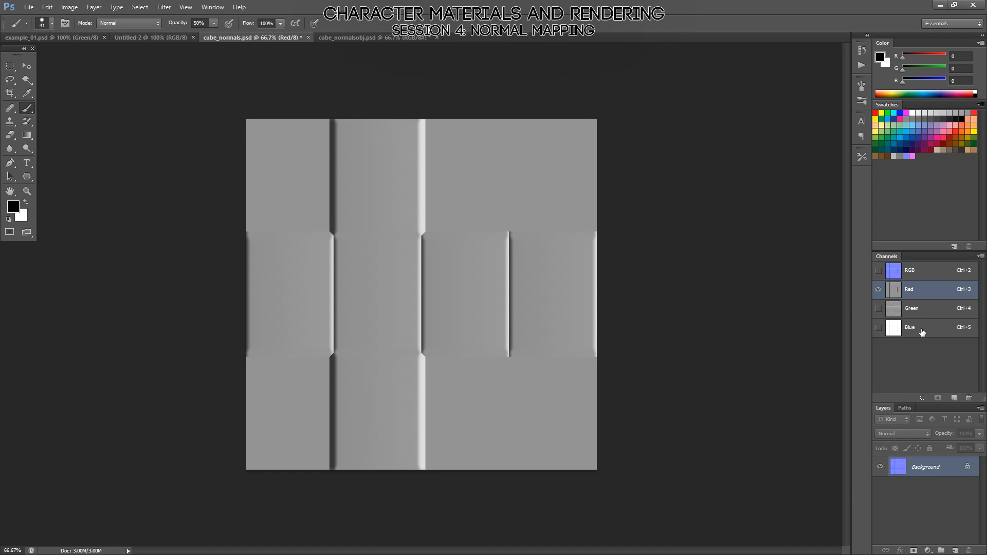
{"action": "key", "text": "ctrl+4"}
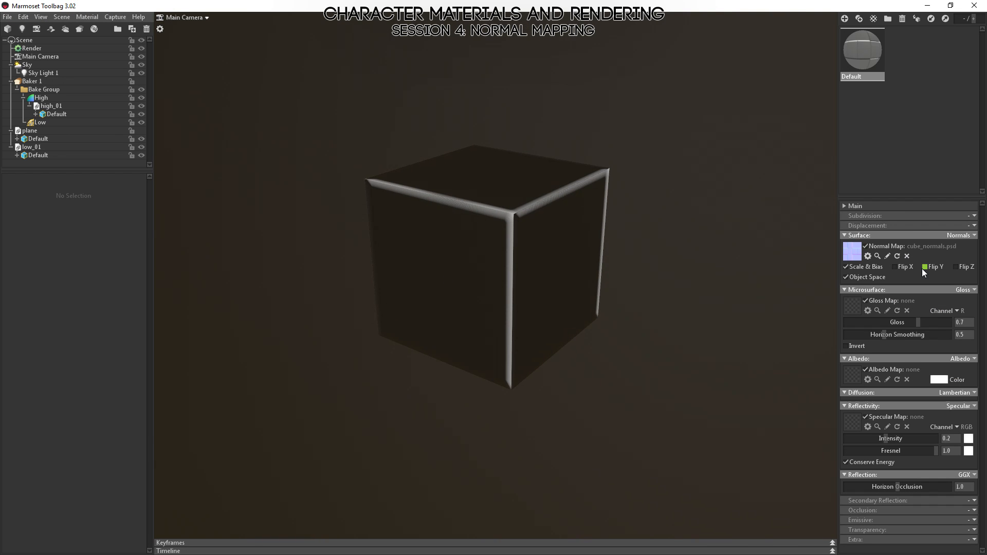
Back in Marmoset Toolbag, disable the Default material's normal map and view the bare cube.
{"action": "left_click", "coordinate": [866, 247]}
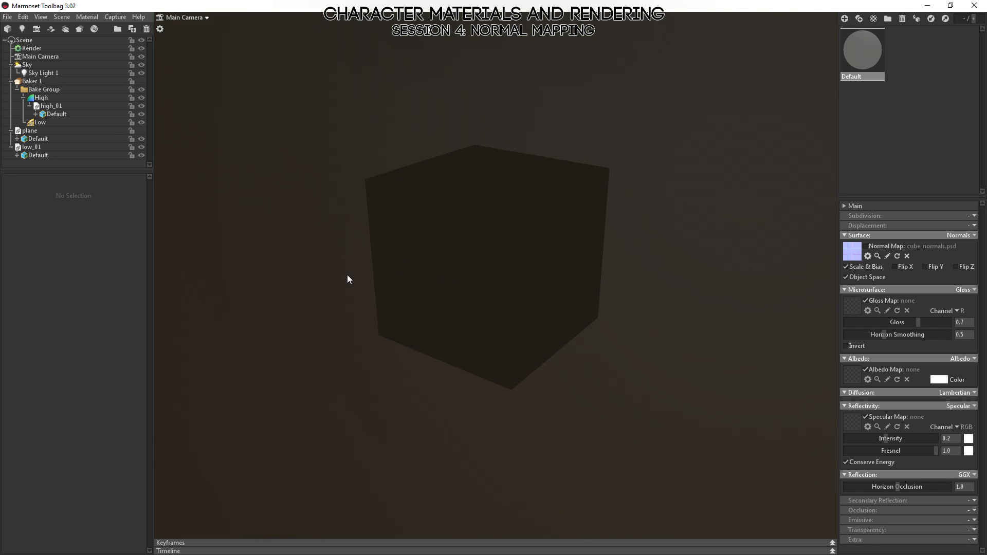
{"action": "left_click_drag", "start_coordinate": [347, 275], "coordinate": [461, 292]}
{"action": "left_click", "coordinate": [461, 292]}
{"action": "left_click_drag", "start_coordinate": [601, 335], "coordinate": [527, 315]}
Select Sky Light 1 and examine the cube's shading without its normal map from several directions.
{"action": "left_click", "coordinate": [36, 72]}
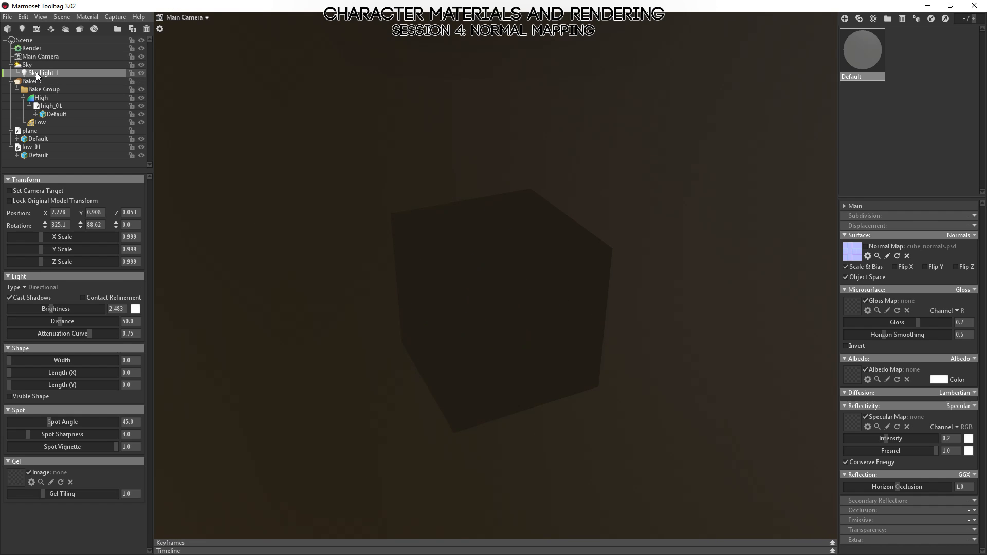
{"action": "left_click_drag", "start_coordinate": [686, 331], "coordinate": [547, 368]}
{"action": "left_click", "coordinate": [547, 368]}
{"action": "left_click_drag", "start_coordinate": [537, 313], "coordinate": [381, 282]}
{"action": "left_click", "coordinate": [644, 322]}
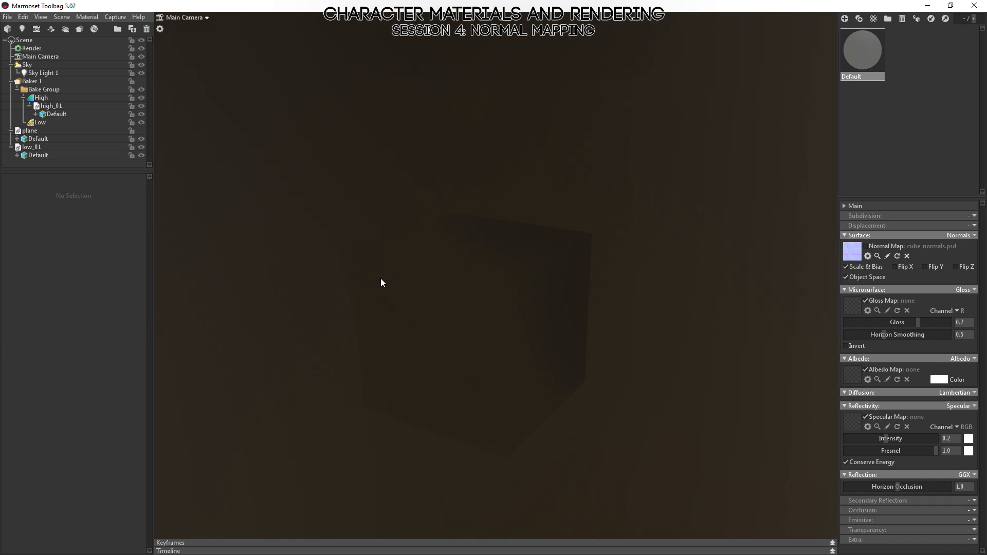
{"action": "left_click_drag", "start_coordinate": [532, 381], "coordinate": [667, 240]}
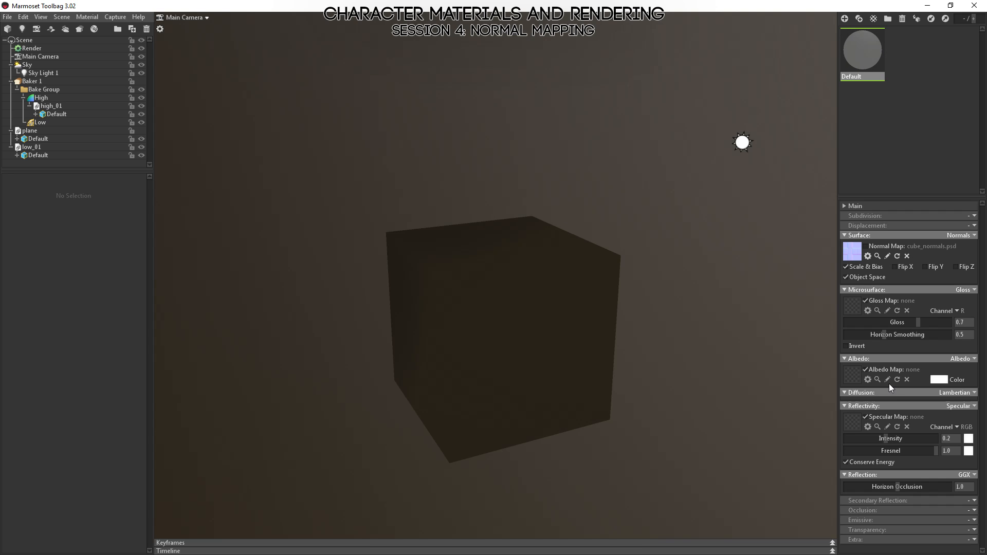
{"action": "left_click_drag", "start_coordinate": [600, 377], "coordinate": [610, 353]}
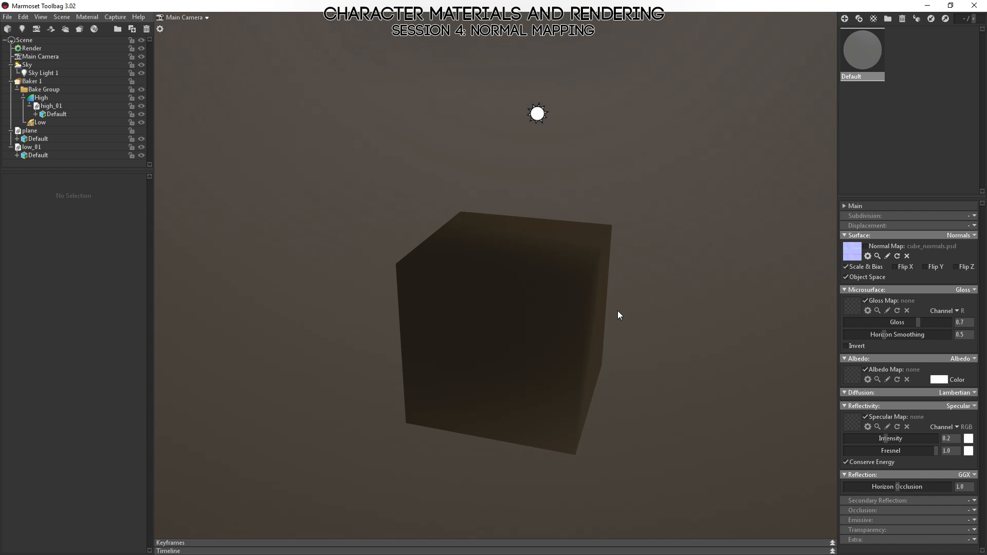
{"action": "left_click_drag", "start_coordinate": [667, 233], "coordinate": [643, 227]}
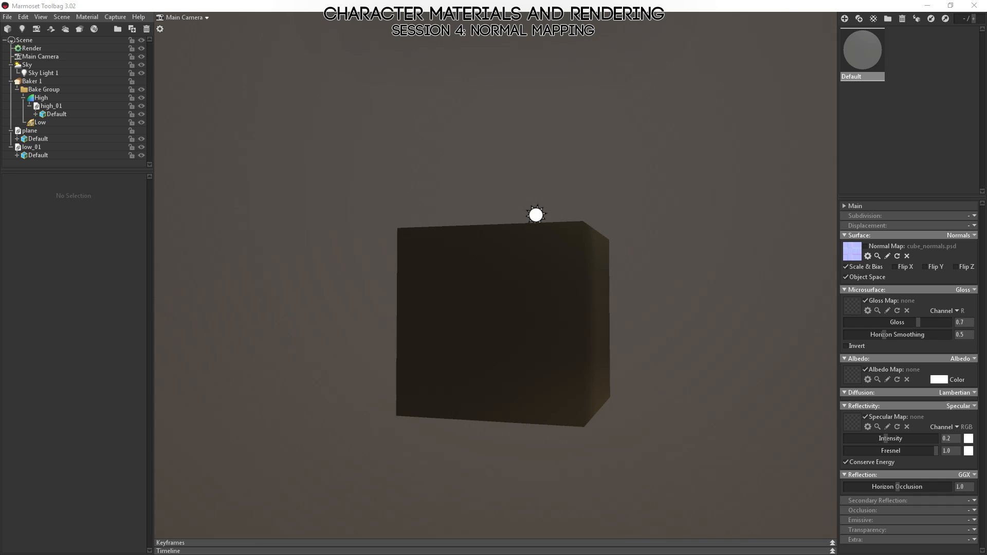
Switch to MODO, try Transform Normals on the whole cube in vertex mode and drop the tool.
{"action": "key", "text": "alt+Tab"}
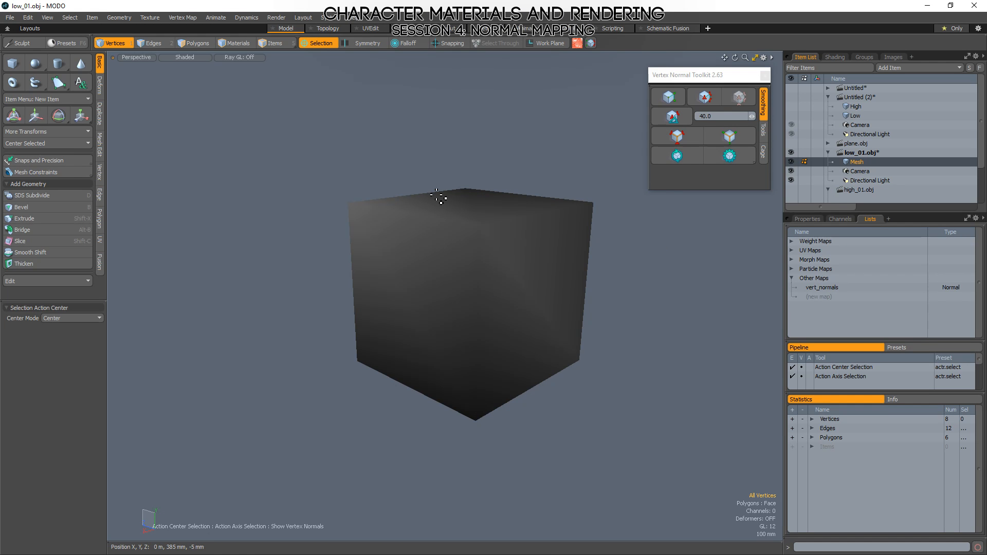
{"action": "left_click", "coordinate": [108, 20]}
{"action": "mouse_move", "coordinate": [88, 17]}
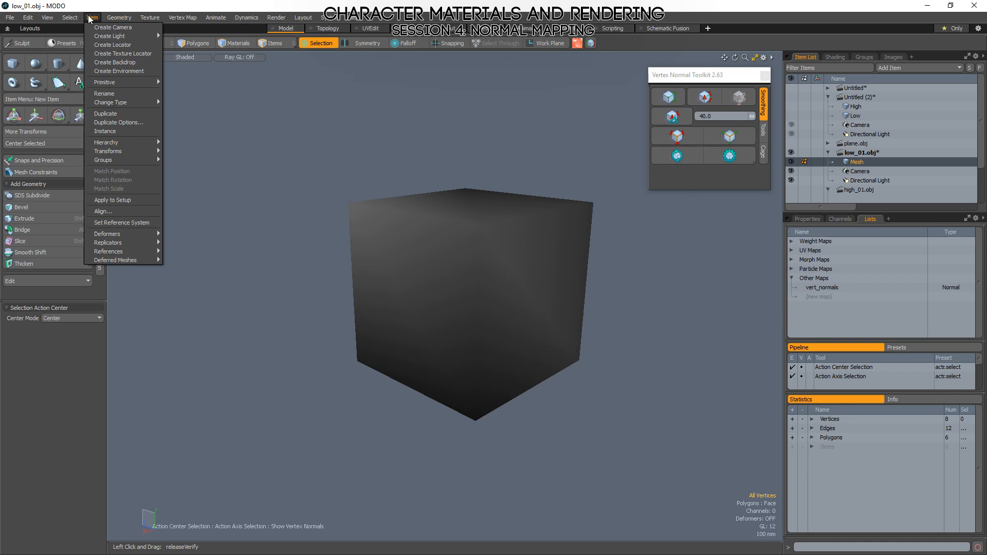
{"action": "mouse_move", "coordinate": [183, 18]}
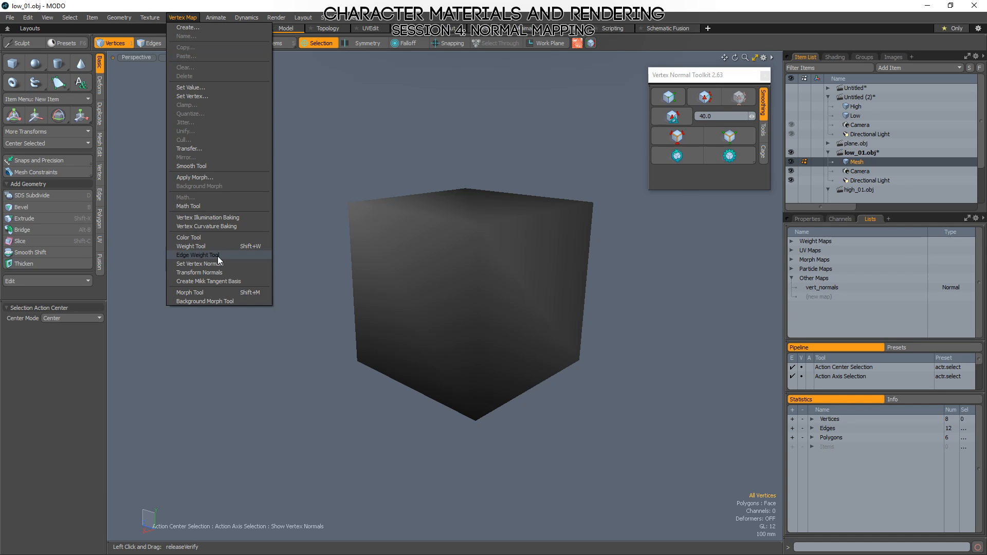
{"action": "left_click", "coordinate": [190, 272]}
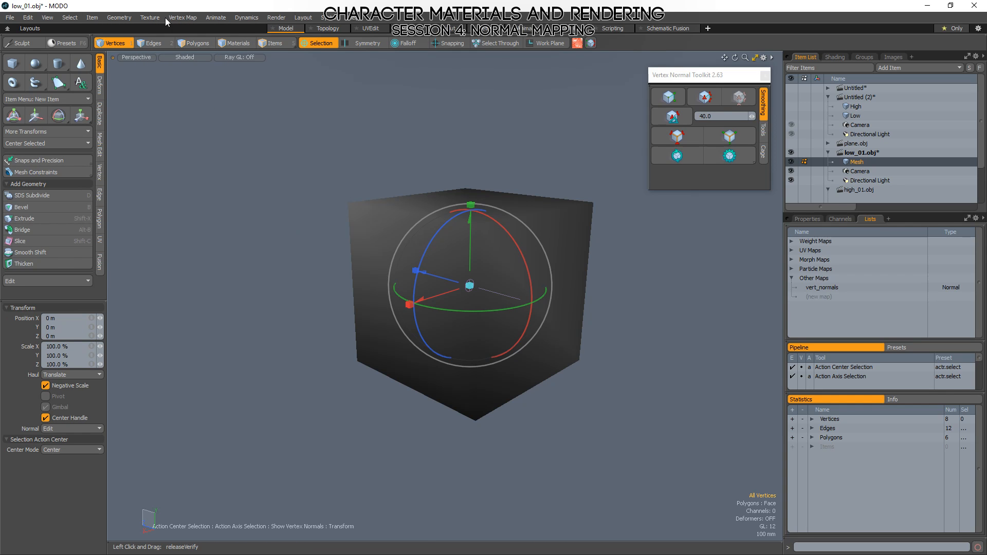
{"action": "left_click", "coordinate": [150, 20]}
{"action": "left_click", "coordinate": [185, 20]}
{"action": "left_click", "coordinate": [52, 18]}
{"action": "left_click", "coordinate": [186, 7]}
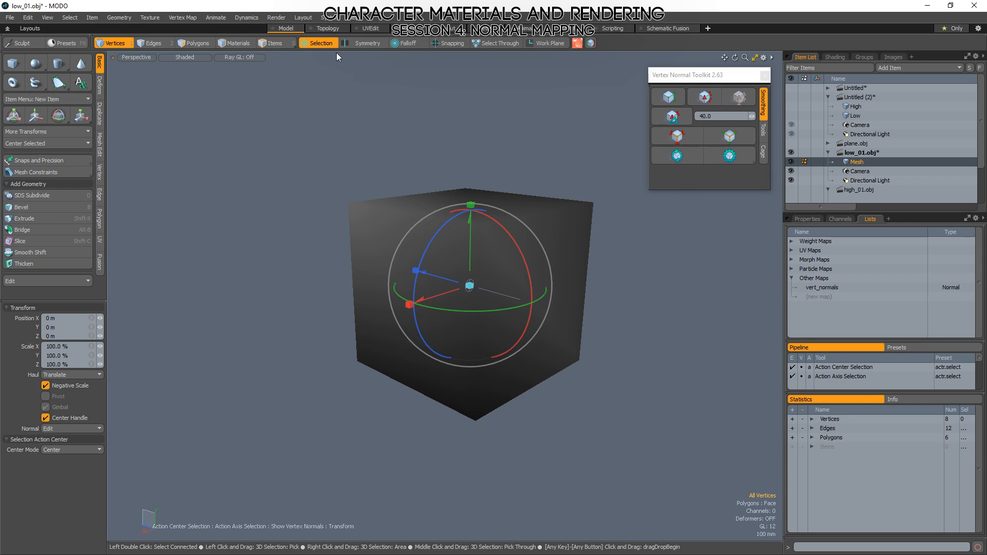
{"action": "key", "text": "space"}
Display the vertex normals of the vert_normals map and select a single top corner vertex of the cube.
{"action": "mouse_move", "coordinate": [593, 318]}
{"action": "right_mouse_down"}
{"action": "mouse_move", "coordinate": [672, 324]}
{"action": "mouse_move", "coordinate": [134, 278]}
{"action": "right_mouse_up"}
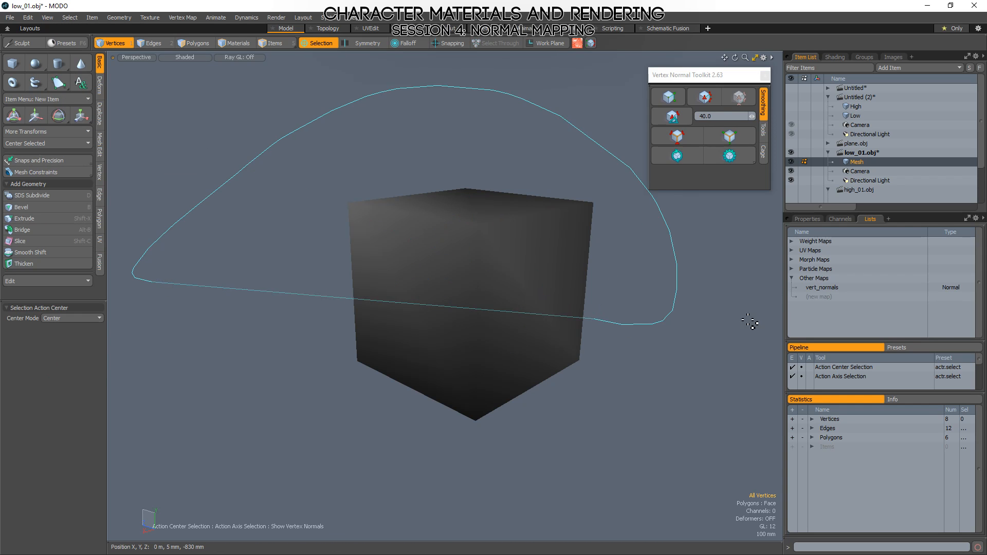
{"action": "left_click", "coordinate": [812, 288]}
{"action": "mouse_move", "coordinate": [525, 223]}
{"action": "left_mouse_down", "text": "ctrl+alt"}
{"action": "mouse_move", "coordinate": [523, 208]}
{"action": "mouse_move", "coordinate": [523, 239]}
{"action": "mouse_move", "coordinate": [520, 217]}
{"action": "left_mouse_up", "text": "ctrl+alt"}
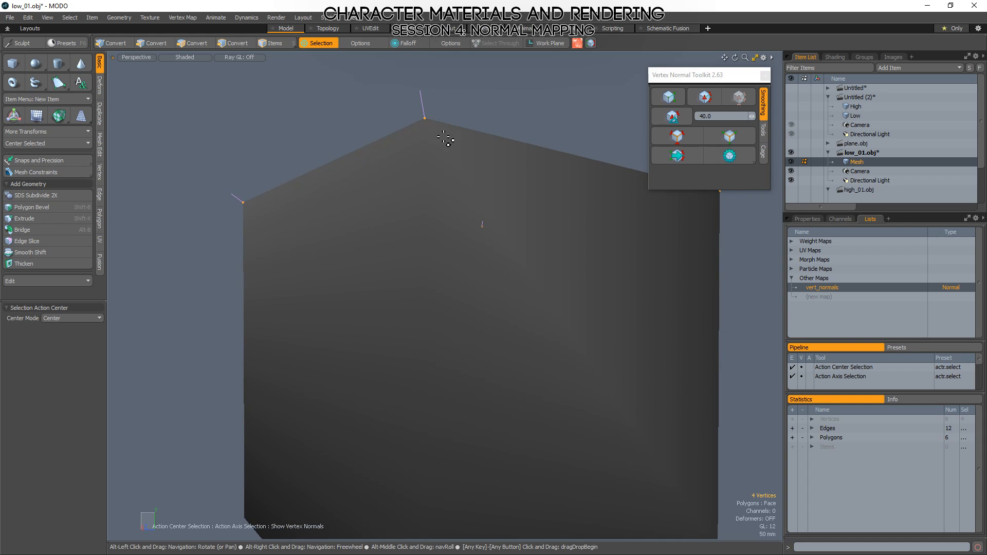
{"action": "right_click_drag", "start_coordinate": [445, 140], "coordinate": [343, 135]}
{"action": "right_click_drag", "start_coordinate": [309, 91], "coordinate": [307, 77]}
Try to adjust the selected corner vertex's normal with Transform Normals, and clear the vertex selection.
{"action": "left_click", "coordinate": [183, 17]}
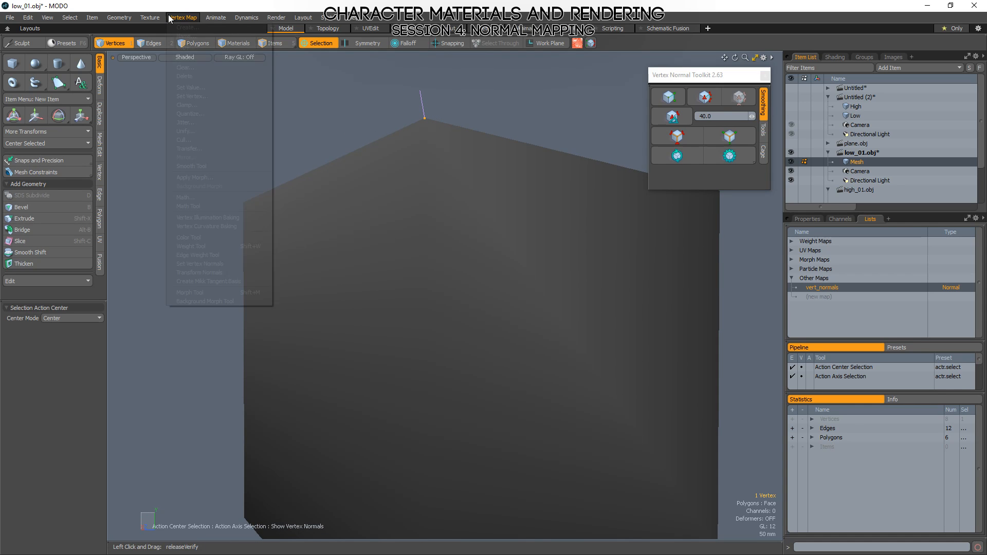
{"action": "left_click", "coordinate": [211, 271]}
{"action": "left_click_drag", "start_coordinate": [268, 262], "coordinate": [312, 254], "text": "alt"}
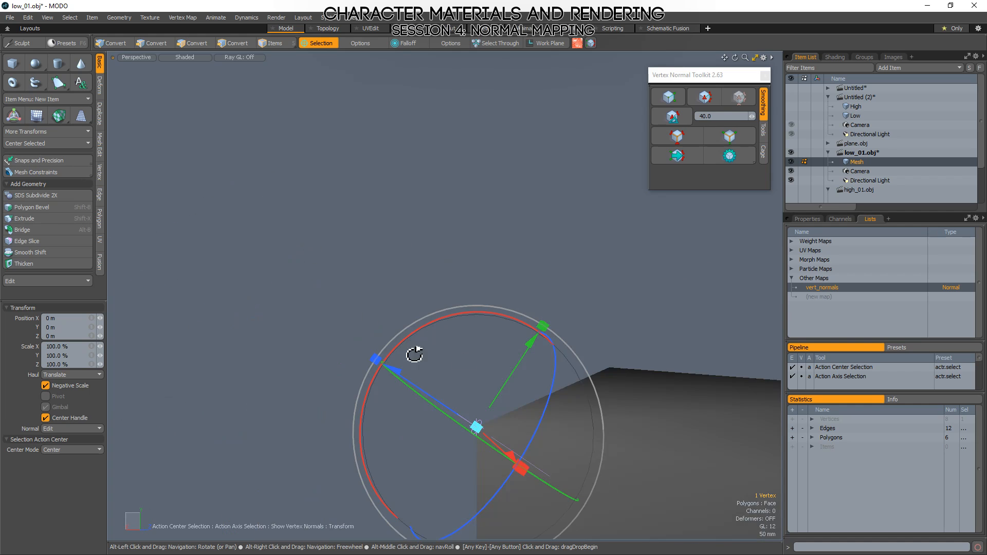
{"action": "left_click_drag", "start_coordinate": [581, 383], "coordinate": [384, 311], "text": "alt"}
{"action": "key", "text": "shift+a"}
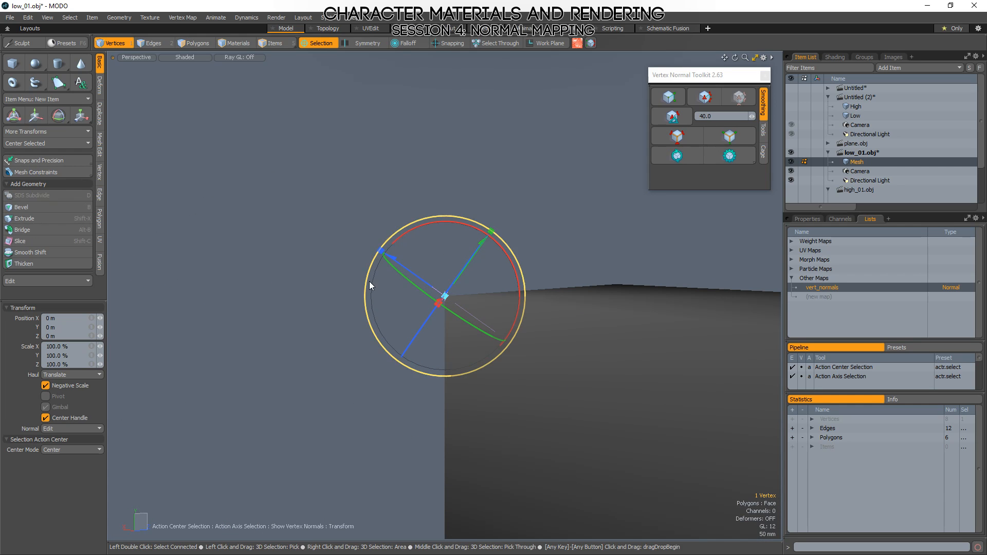
{"action": "left_click_drag", "start_coordinate": [434, 221], "coordinate": [681, 370]}
{"action": "left_click_drag", "start_coordinate": [478, 294], "coordinate": [539, 336], "text": "alt"}
{"action": "key", "text": "space"}
{"action": "left_click", "coordinate": [353, 240]}
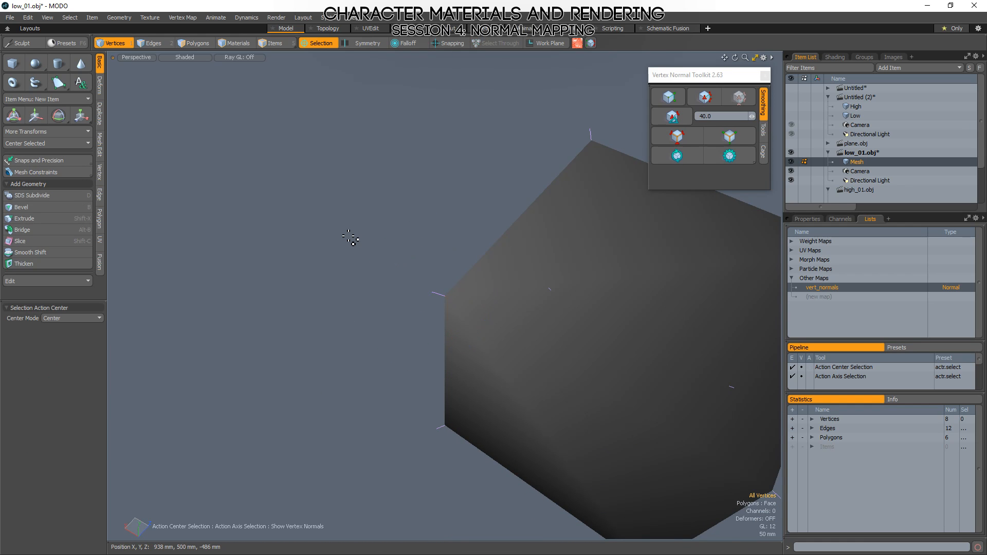
Examine the vertex normals at the cube's corners from several angles in polygon mode.
{"action": "left_click_drag", "start_coordinate": [361, 329], "coordinate": [447, 349], "text": "alt"}
{"action": "scroll", "coordinate": [489, 333], "scroll_direction": "down", "scroll_amount": 5}
{"action": "key", "text": "3"}
{"action": "left_click_drag", "start_coordinate": [381, 396], "coordinate": [623, 430], "text": "alt"}
{"action": "scroll", "coordinate": [540, 385], "scroll_direction": "up", "scroll_amount": 8}
{"action": "scroll", "coordinate": [533, 317], "scroll_direction": "down", "scroll_amount": 6}
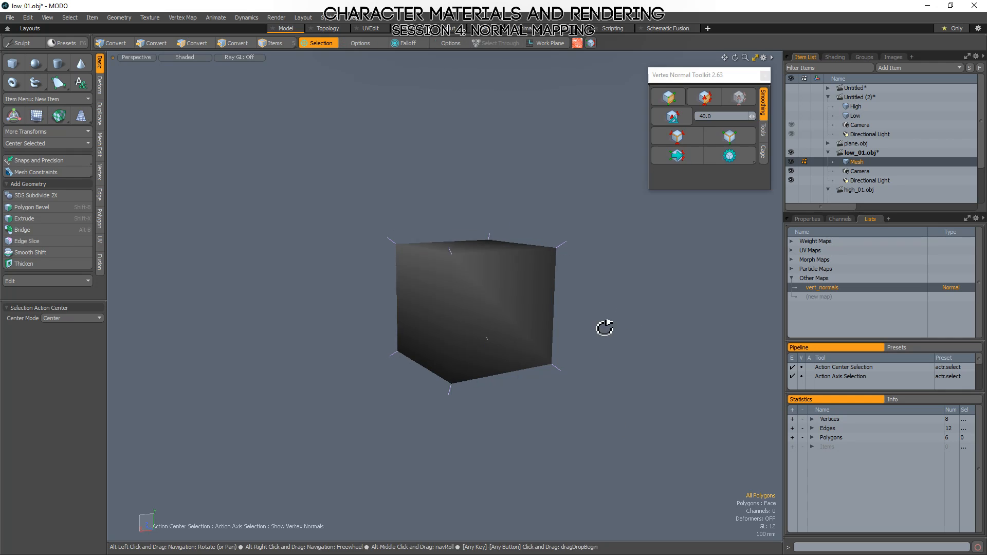
{"action": "left_click_drag", "start_coordinate": [605, 326], "coordinate": [745, 315], "text": "alt"}
Delete the vert_normals map from the cube and confirm the deletion.
{"action": "right_click", "coordinate": [823, 287]}
{"action": "left_click", "coordinate": [822, 284]}
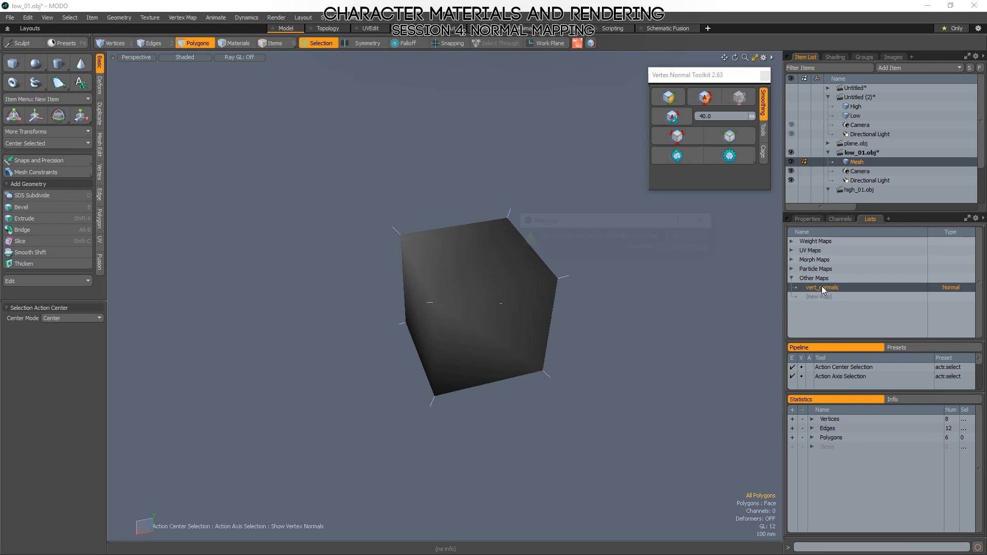
{"action": "left_click", "coordinate": [687, 243]}
{"action": "left_click_drag", "start_coordinate": [649, 311], "coordinate": [591, 340], "text": "alt"}
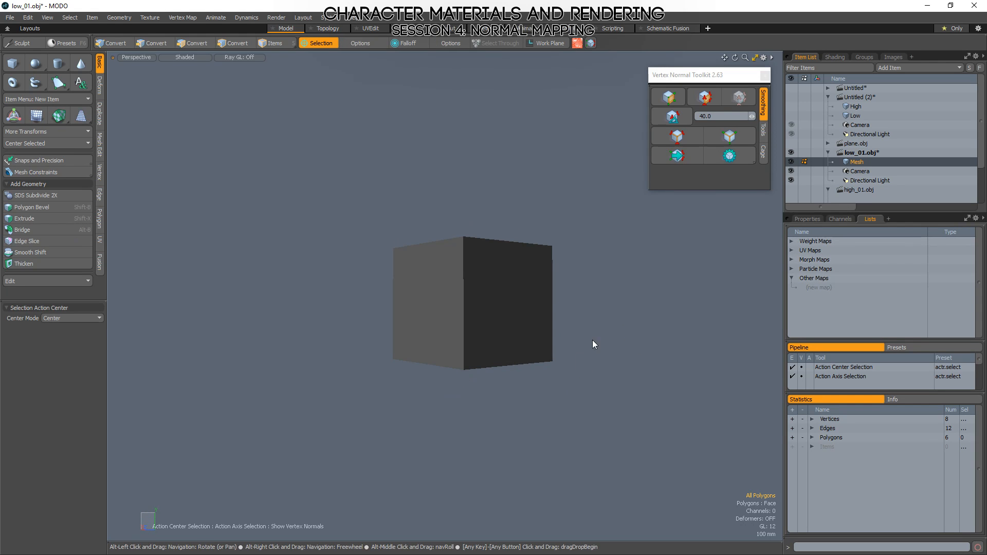
Assign the Default material to the cube and set its smoothing angle to 180°.
{"action": "left_click", "coordinate": [834, 57]}
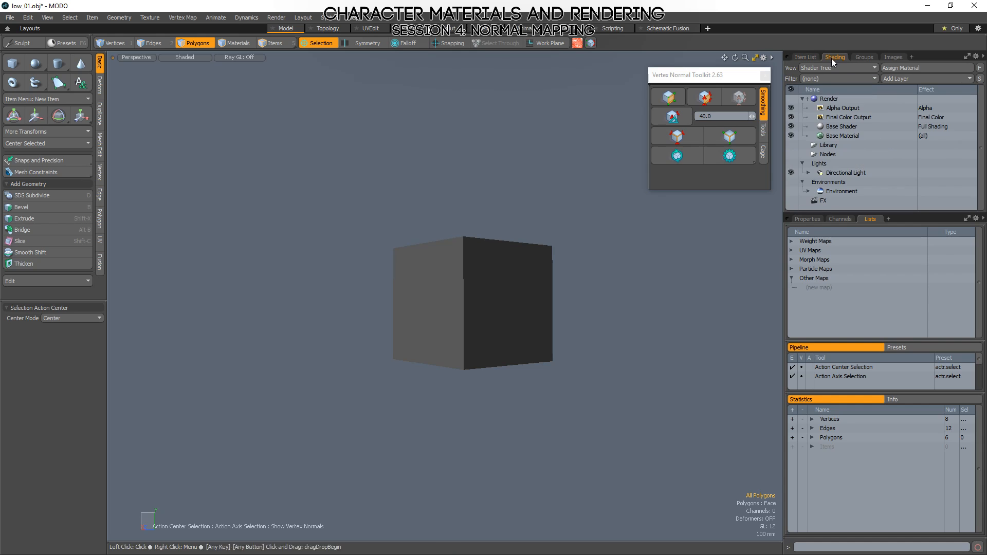
{"action": "key", "text": "m"}
{"action": "key", "text": "Return"}
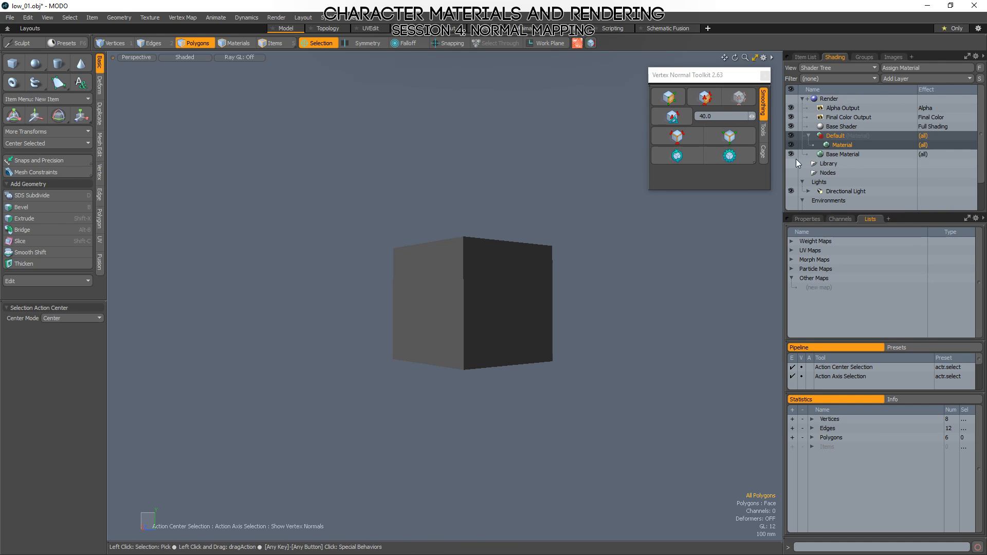
{"action": "left_click", "coordinate": [808, 220]}
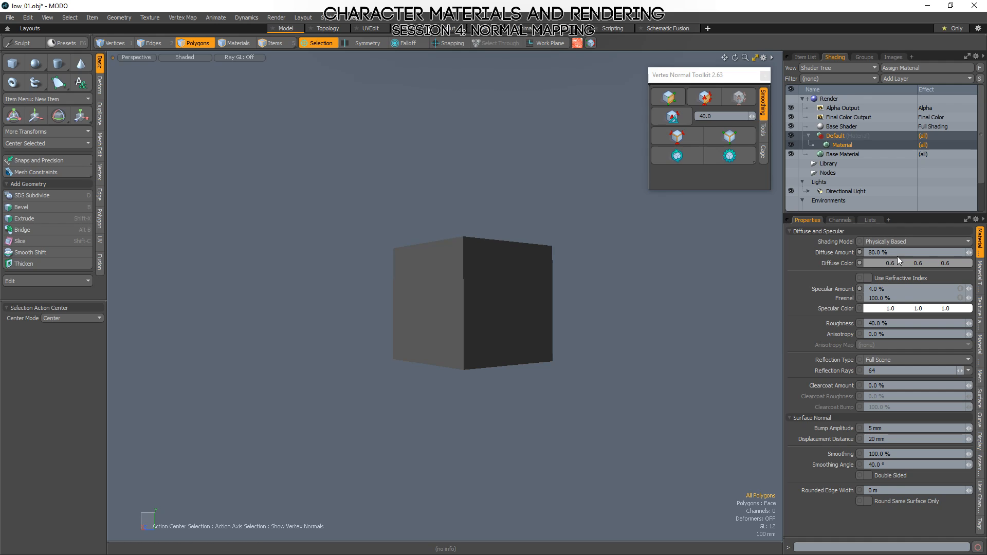
{"action": "left_click", "coordinate": [881, 466]}
{"action": "key", "text": "Return"}
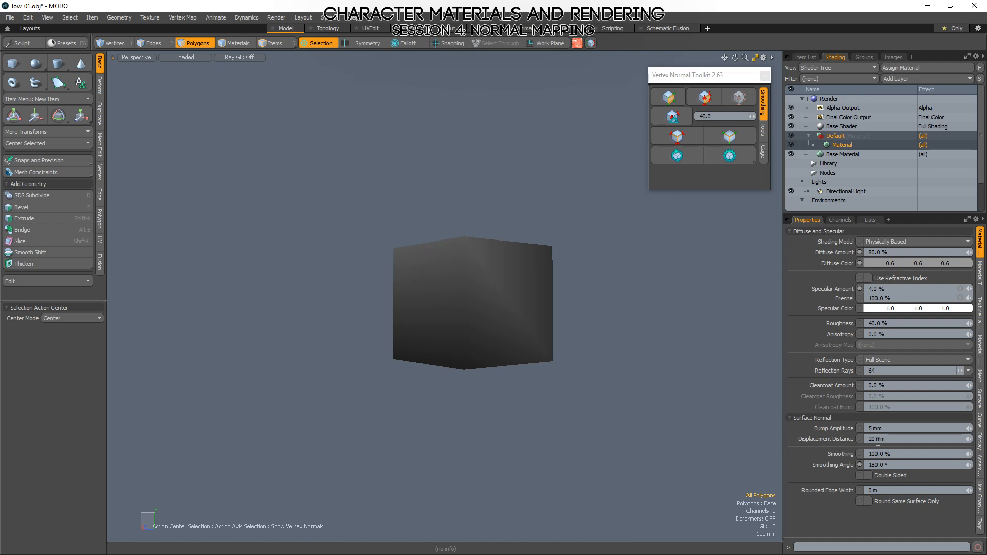
{"action": "left_click_drag", "start_coordinate": [358, 227], "coordinate": [515, 369], "text": "alt"}
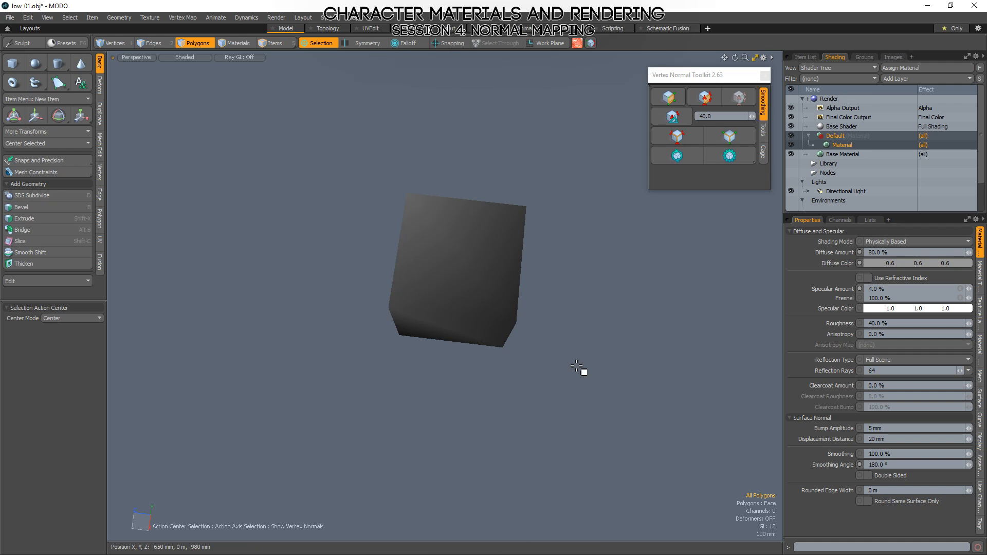
Save the cube without its vertex normal map to low_01.obj and switch to Marmoset Toolbag.
{"action": "key", "text": "ctrl+s"}
{"action": "left_click", "coordinate": [655, 236]}
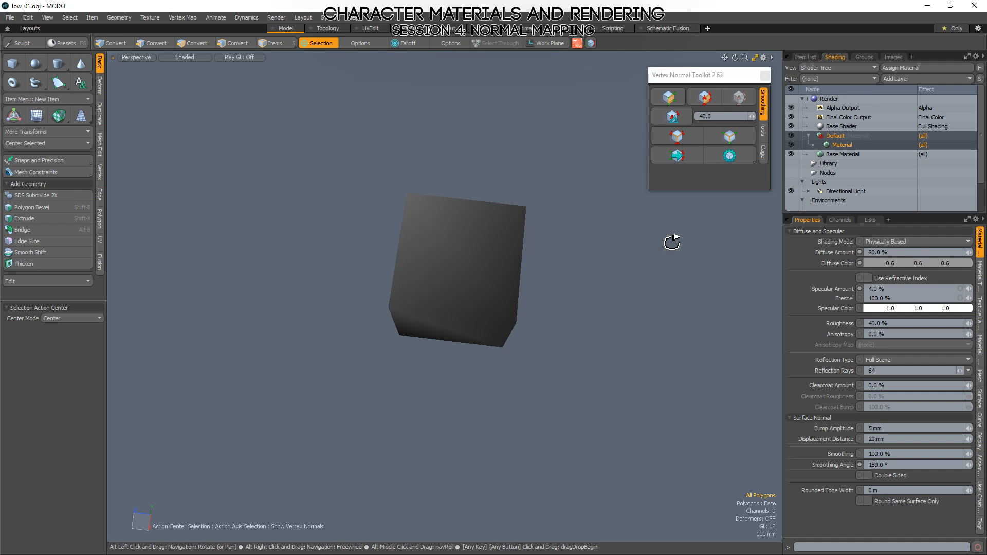
{"action": "key", "text": "alt+Tab"}
Hide Sky Light 1 to view the cube without its direct light.
{"action": "left_click_drag", "start_coordinate": [403, 317], "coordinate": [471, 365], "text": "alt"}
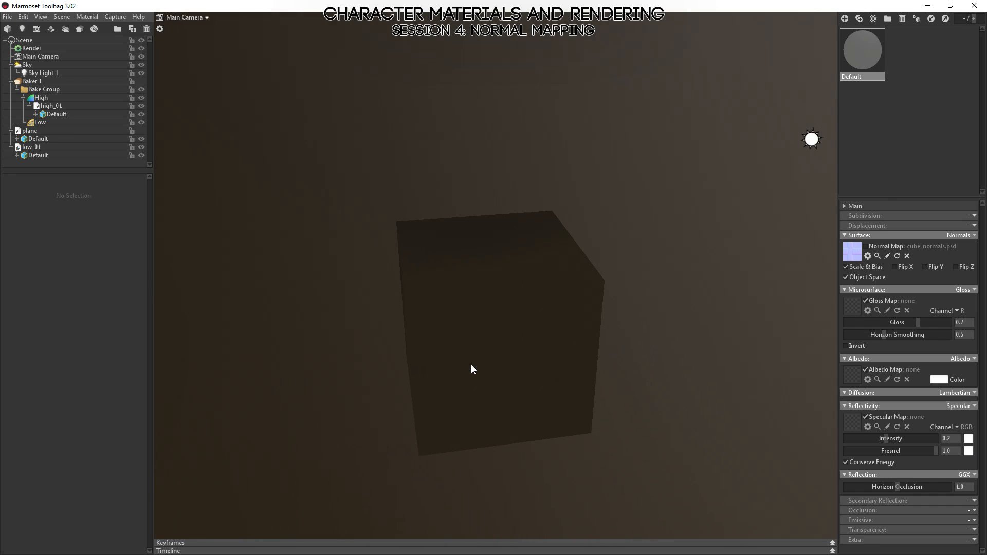
{"action": "left_click", "coordinate": [41, 73]}
{"action": "scroll", "coordinate": [689, 291], "scroll_direction": "down", "scroll_amount": 4}
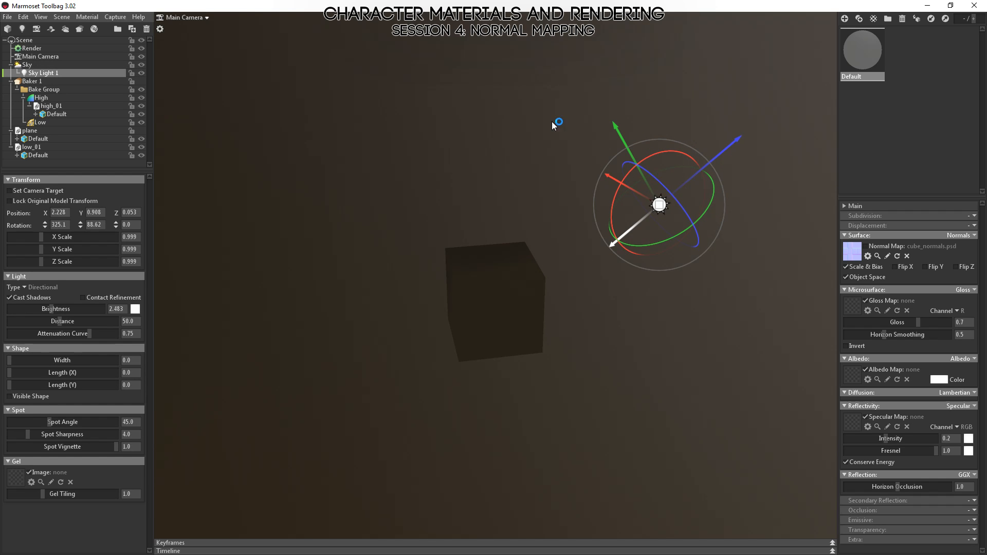
{"action": "left_click", "coordinate": [142, 74]}
{"action": "left_click_drag", "start_coordinate": [557, 335], "coordinate": [549, 262]}
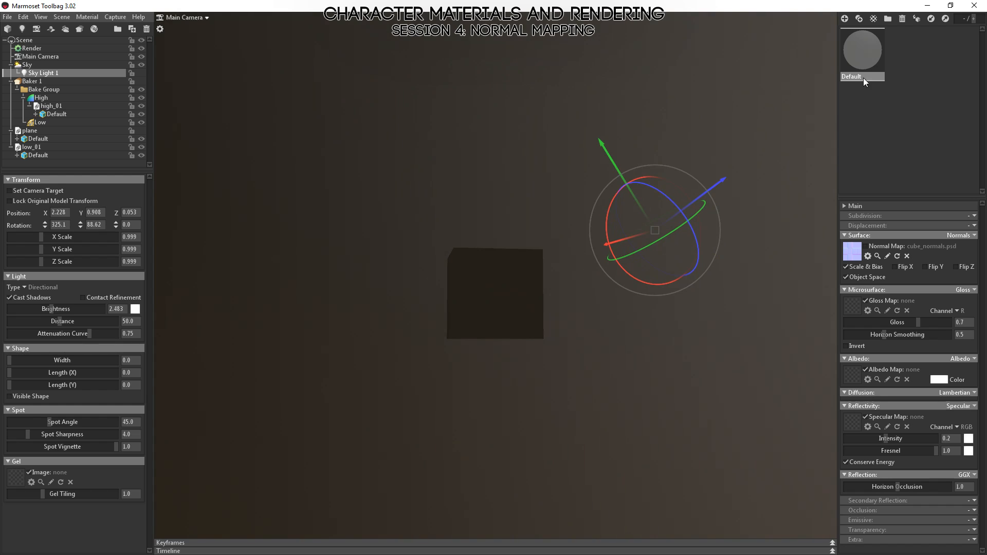
Create a new material and apply it to the low-poly cube.
{"action": "left_click", "coordinate": [845, 18]}
{"action": "left_click_drag", "start_coordinate": [908, 60], "coordinate": [505, 337]}
{"action": "right_click_drag", "start_coordinate": [505, 336], "coordinate": [531, 374]}
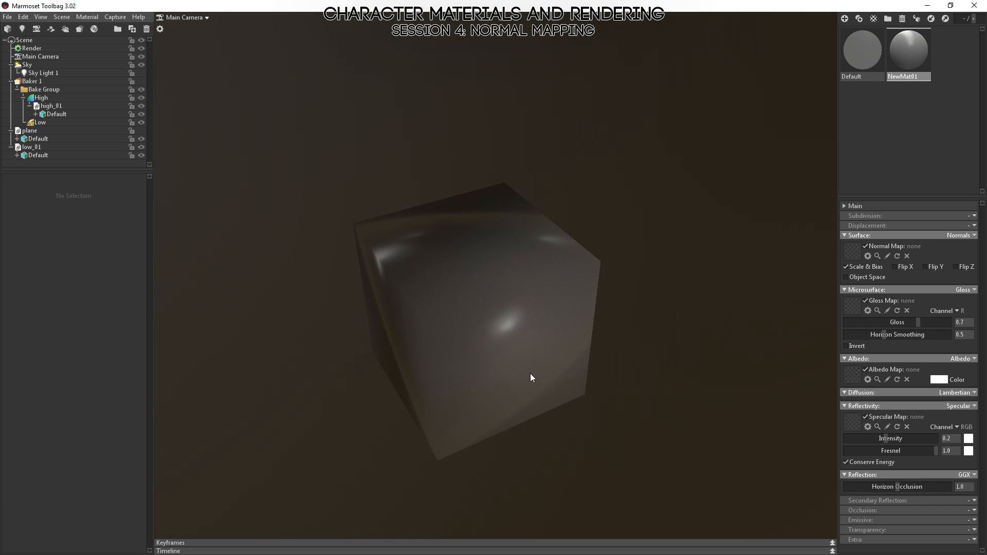
{"action": "left_click_drag", "start_coordinate": [530, 374], "coordinate": [396, 250]}
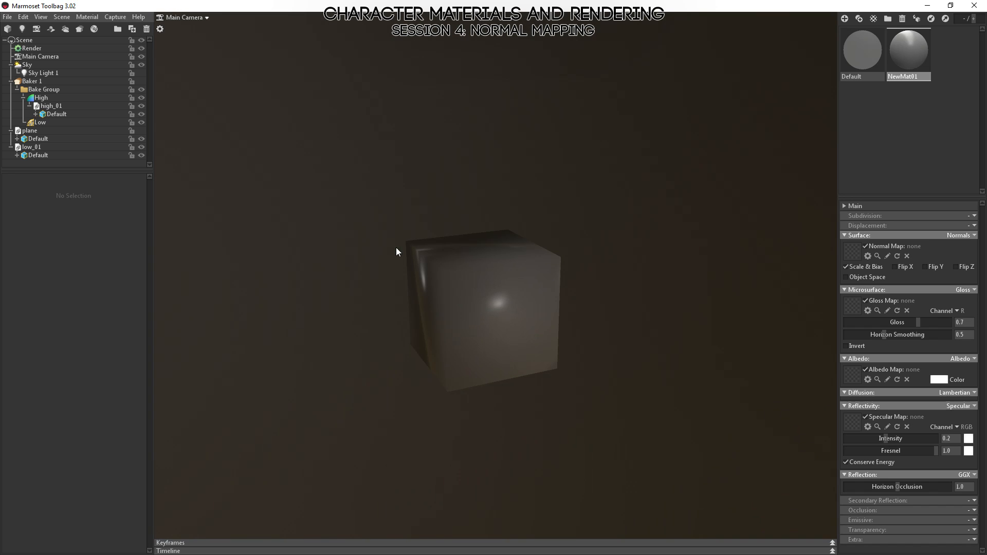
Make Sky Light 1 visible again and view the cube's lit side.
{"action": "left_click", "coordinate": [42, 75]}
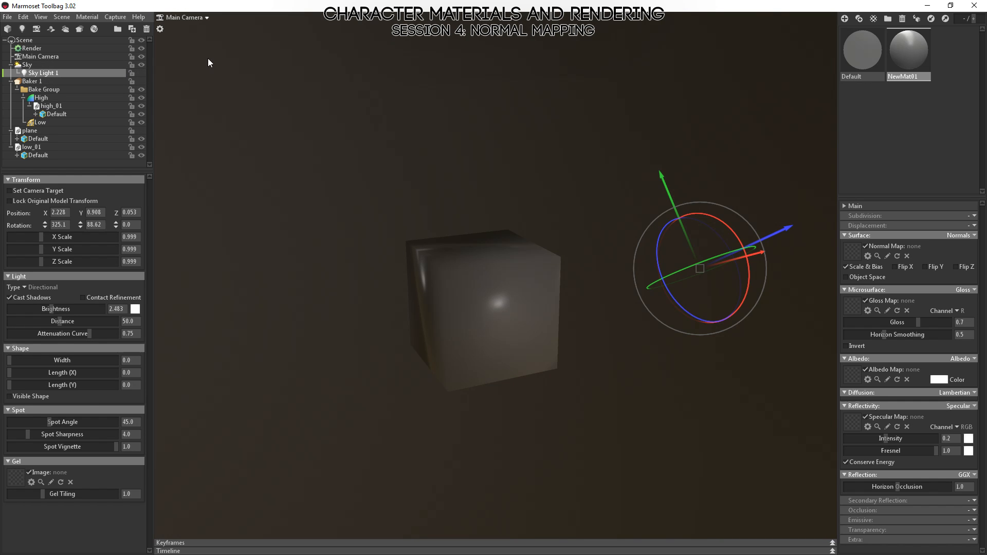
{"action": "left_click", "coordinate": [142, 73]}
{"action": "left_click", "coordinate": [491, 380]}
{"action": "left_click_drag", "start_coordinate": [492, 380], "coordinate": [350, 288]}
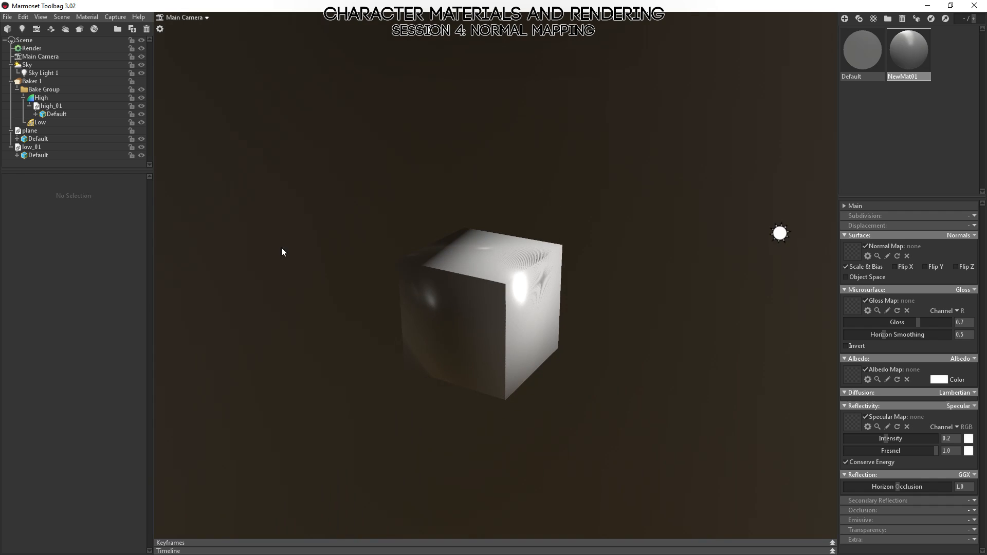
Turn off shadow casting for Sky Light 1 and inspect the cube's smoothed shading from several angles.
{"action": "left_click", "coordinate": [32, 76]}
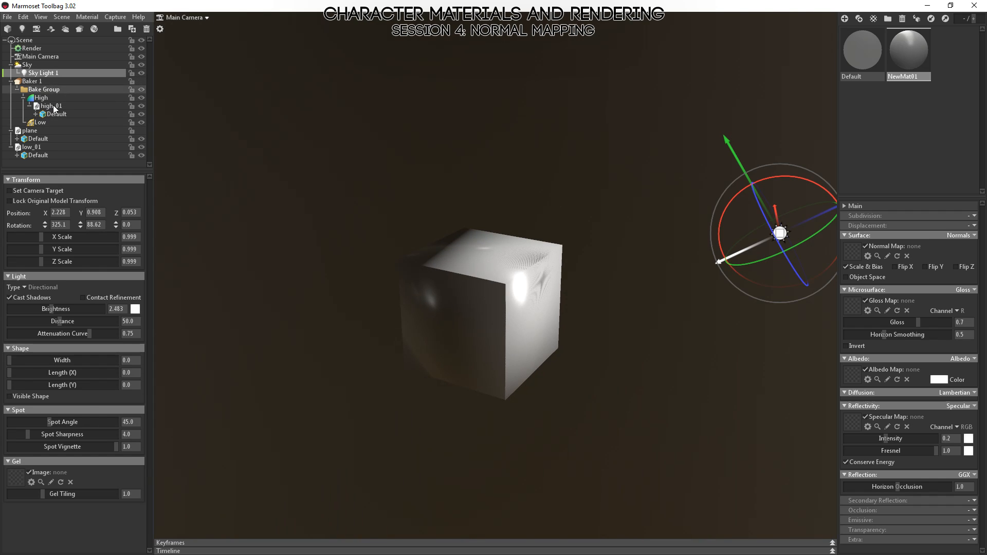
{"action": "left_click", "coordinate": [9, 297]}
{"action": "left_click_drag", "start_coordinate": [525, 375], "coordinate": [562, 223]}
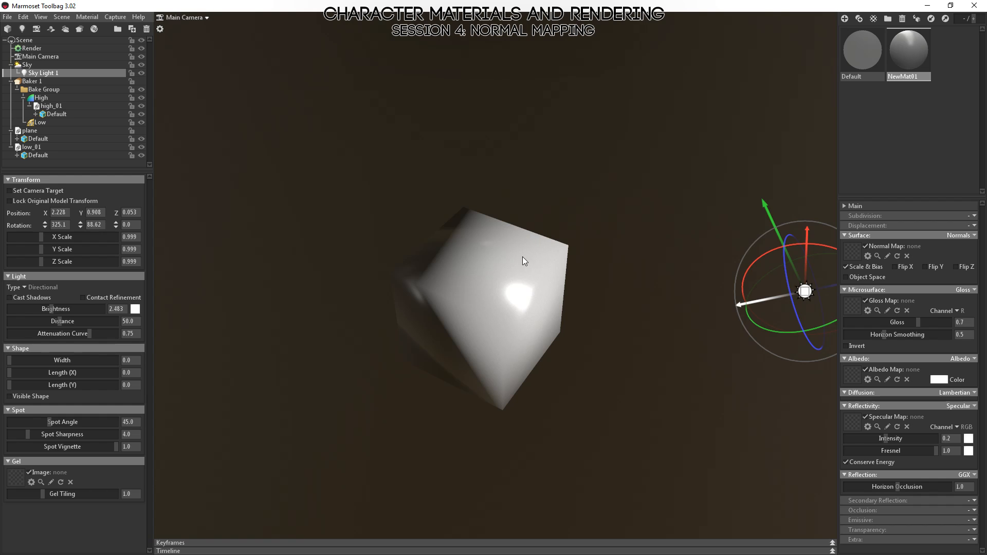
{"action": "left_click_drag", "start_coordinate": [523, 260], "coordinate": [441, 378]}
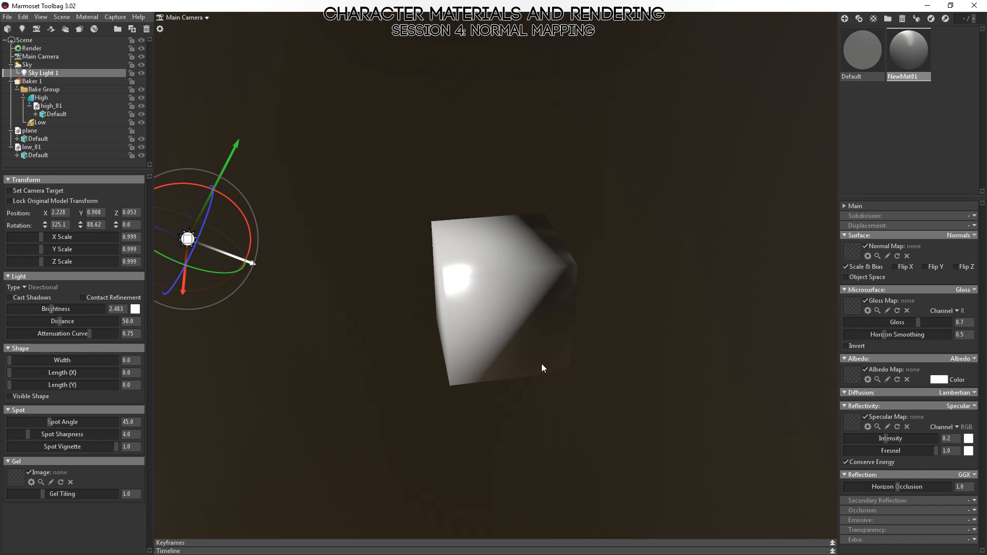
{"action": "left_click_drag", "start_coordinate": [232, 330], "coordinate": [197, 153]}
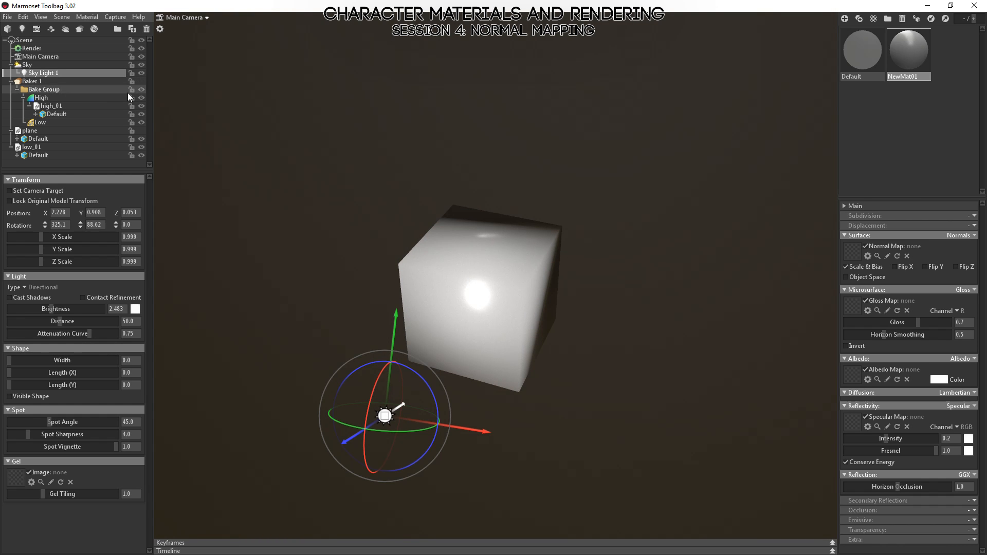
Make Baker 1 visible and move the low_01 mesh into its Low group.
{"action": "left_click", "coordinate": [142, 81]}
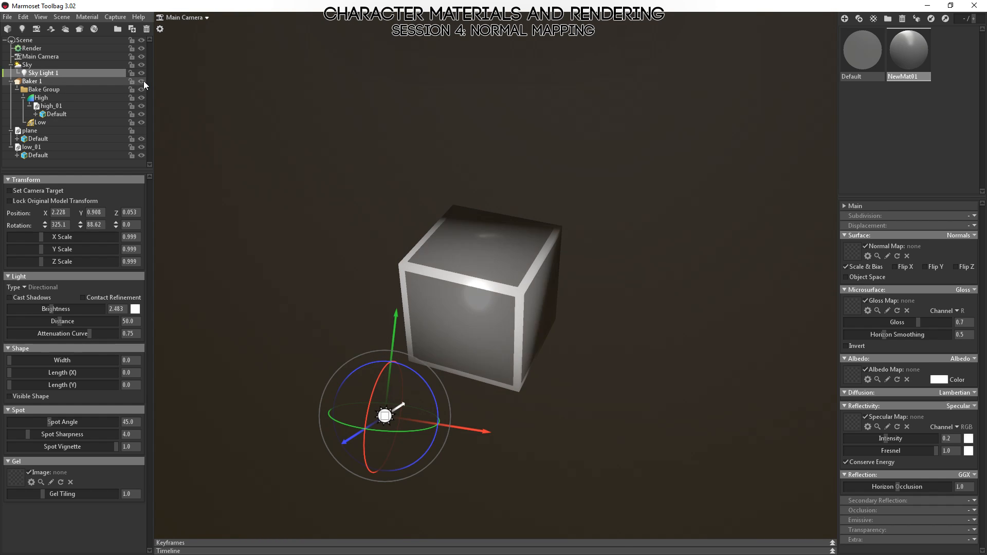
{"action": "left_click_drag", "start_coordinate": [153, 80], "coordinate": [149, 183]}
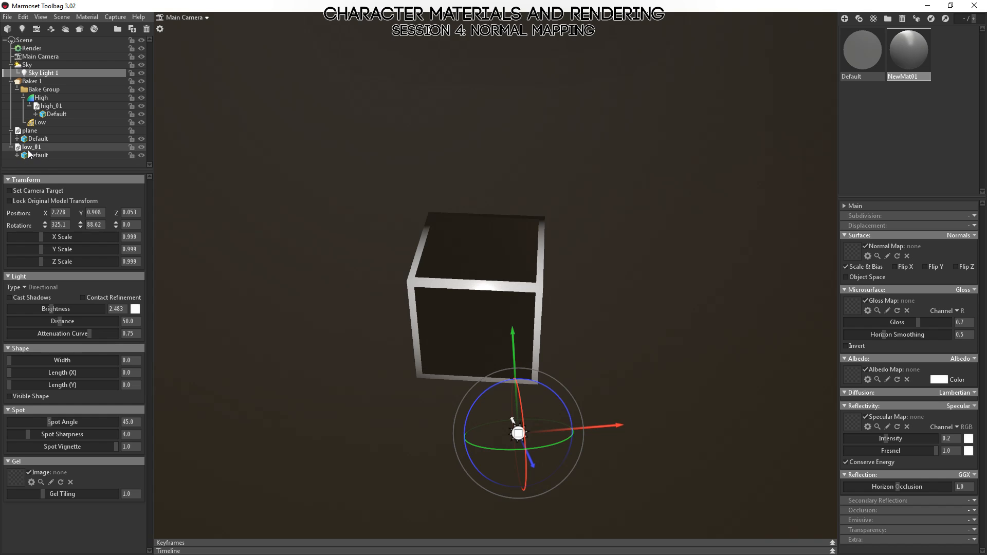
{"action": "left_click", "coordinate": [33, 148]}
{"action": "left_click_drag", "start_coordinate": [33, 148], "coordinate": [43, 129]}
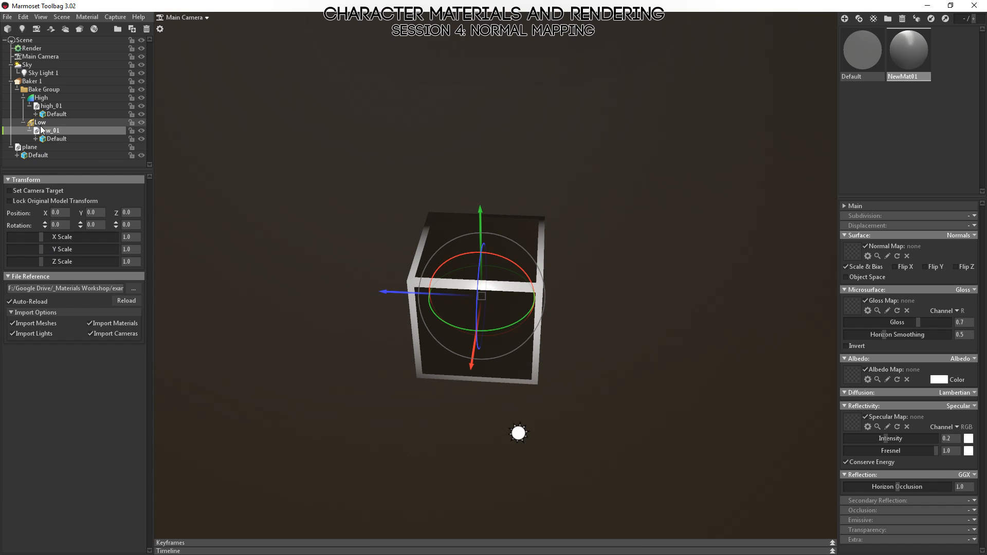
Check the Low group's cage around the cube, then bake Baker 1's Normals and Normals (Object) maps.
{"action": "left_click", "coordinate": [40, 123]}
{"action": "left_click_drag", "start_coordinate": [162, 259], "coordinate": [373, 261]}
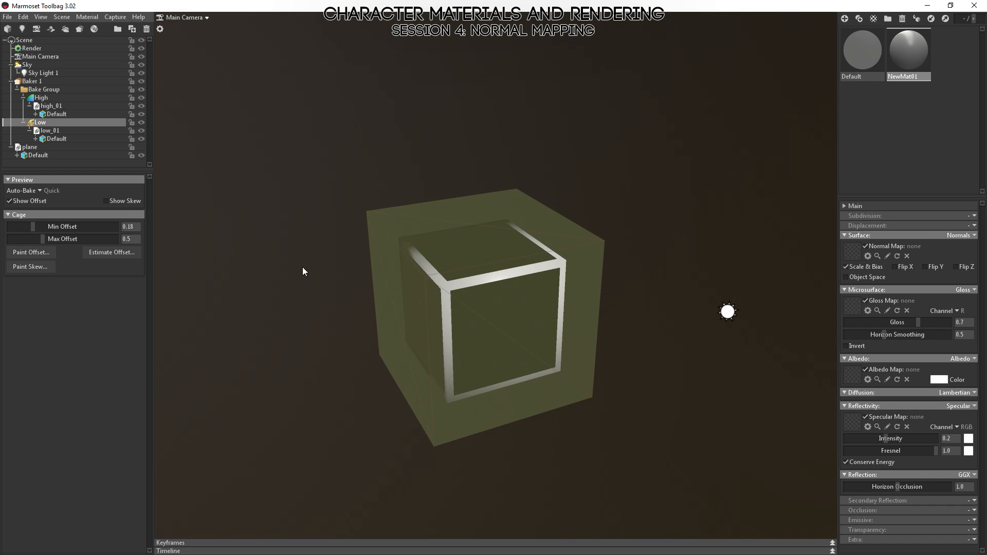
{"action": "left_click_drag", "start_coordinate": [649, 356], "coordinate": [525, 298]}
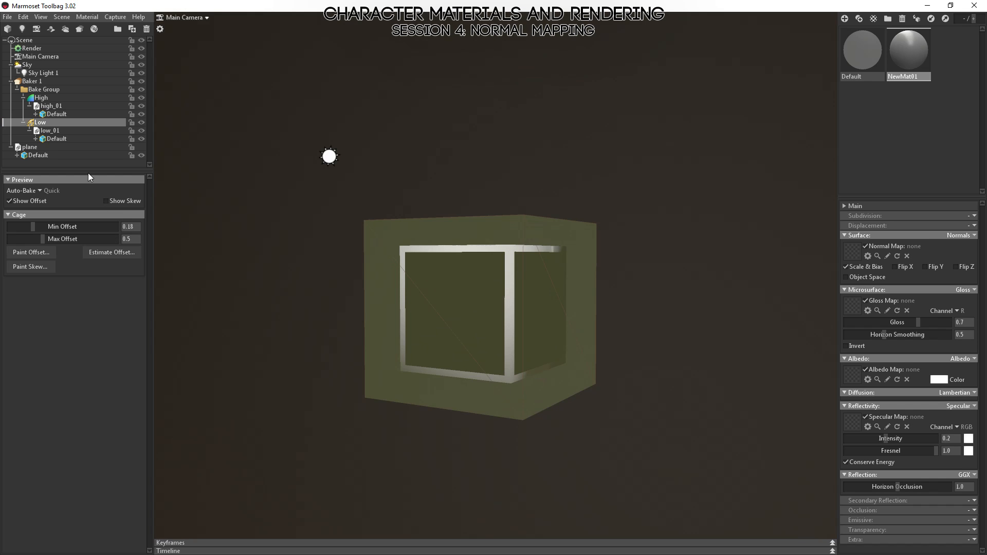
{"action": "left_click", "coordinate": [36, 81]}
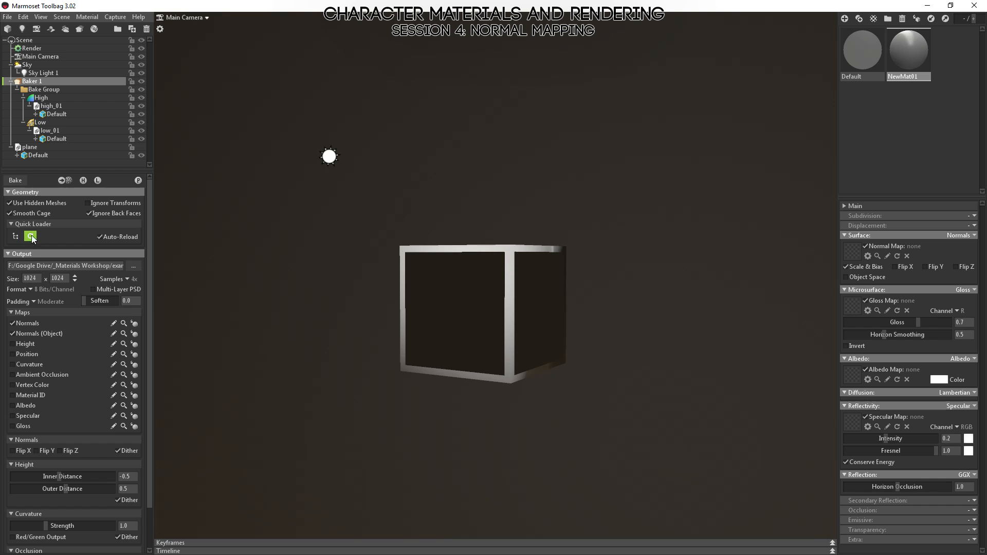
{"action": "left_click", "coordinate": [16, 183]}
Switch to Photoshop and update cube_normals.psd and cube_normalsobj.psd from their newly baked disk copies.
{"action": "key", "text": "alt+Tab"}
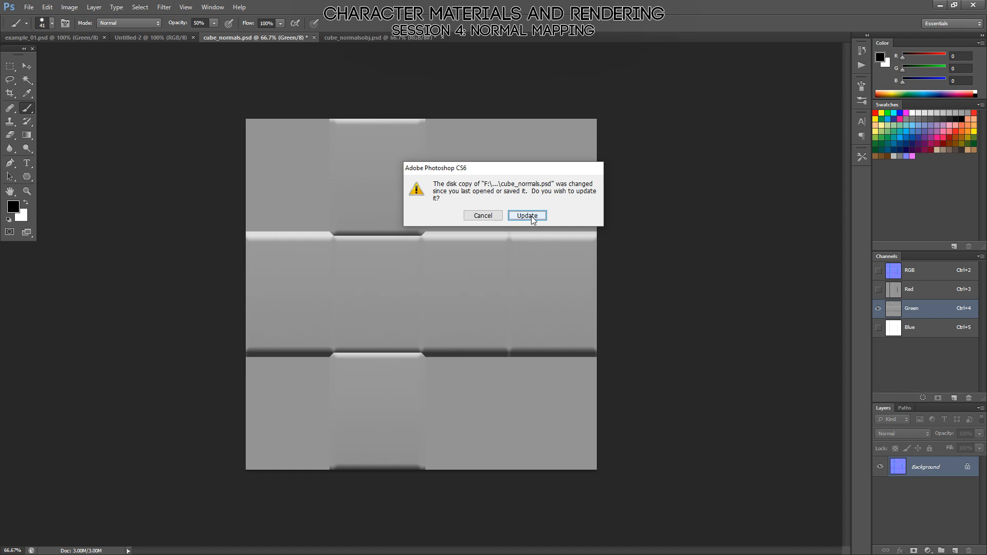
{"action": "left_click", "coordinate": [527, 215]}
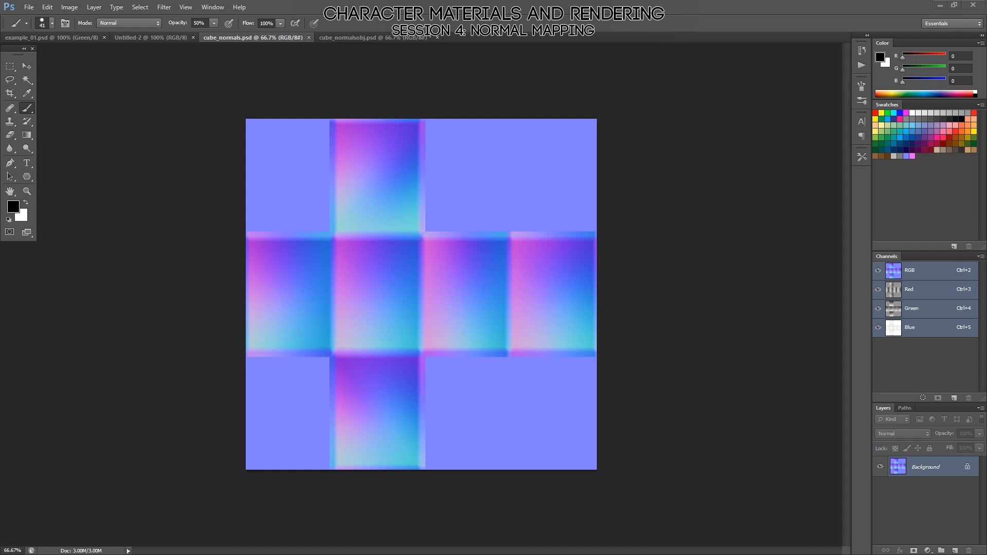
{"action": "left_click", "coordinate": [551, 262]}
{"action": "left_click", "coordinate": [525, 218]}
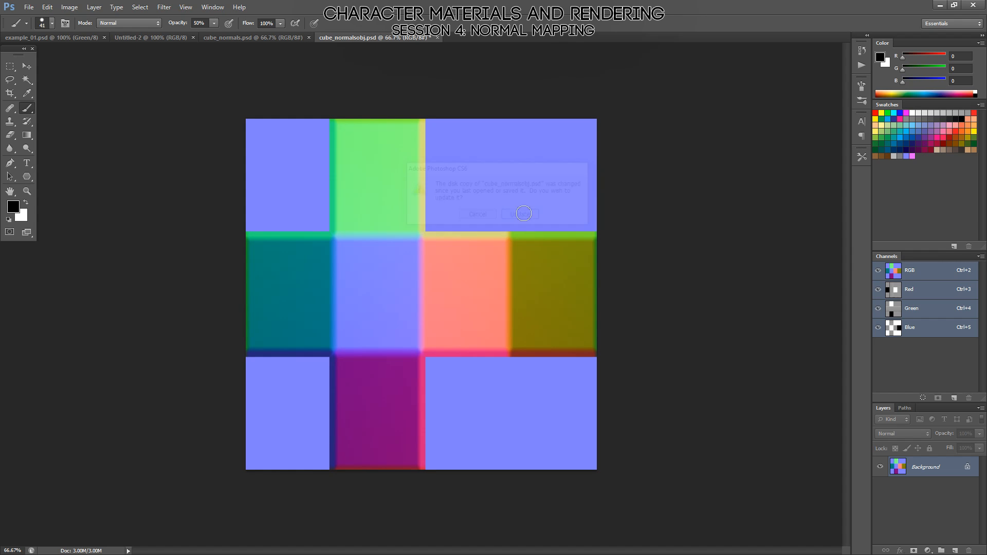
Compare the rebaked tangent-space map cube_normals.psd with the object-space map cube_normalsobj.psd.
{"action": "left_click", "coordinate": [272, 37]}
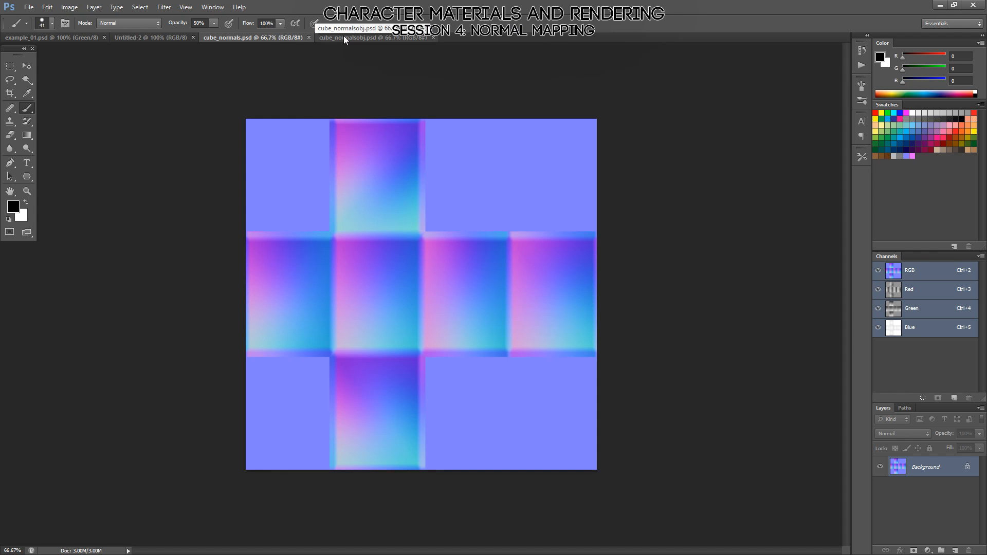
{"action": "left_click", "coordinate": [345, 37]}
{"action": "left_click", "coordinate": [269, 39]}
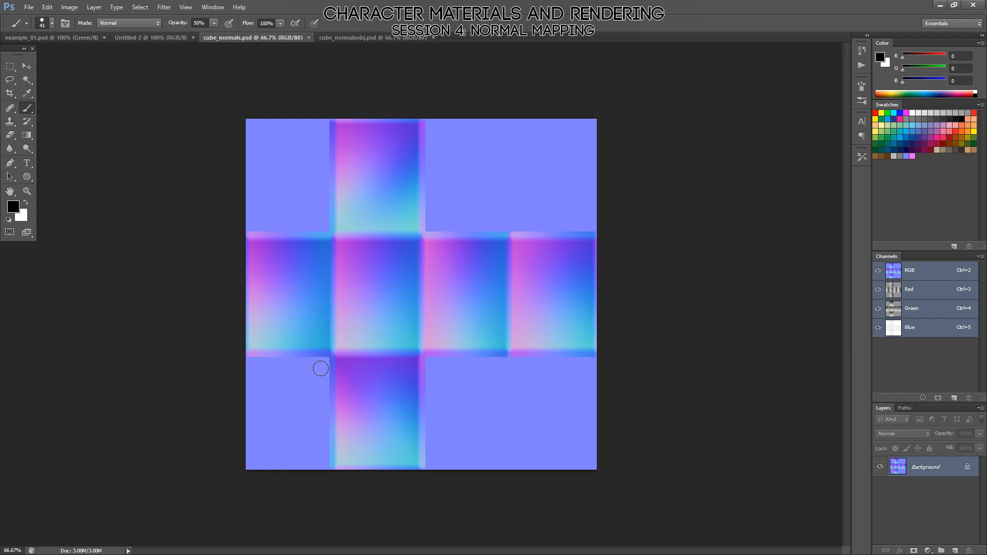
Switch to MODO and examine the smoothed cube's shading around its top face and corners in vertex mode.
{"action": "key", "text": "alt+Tab"}
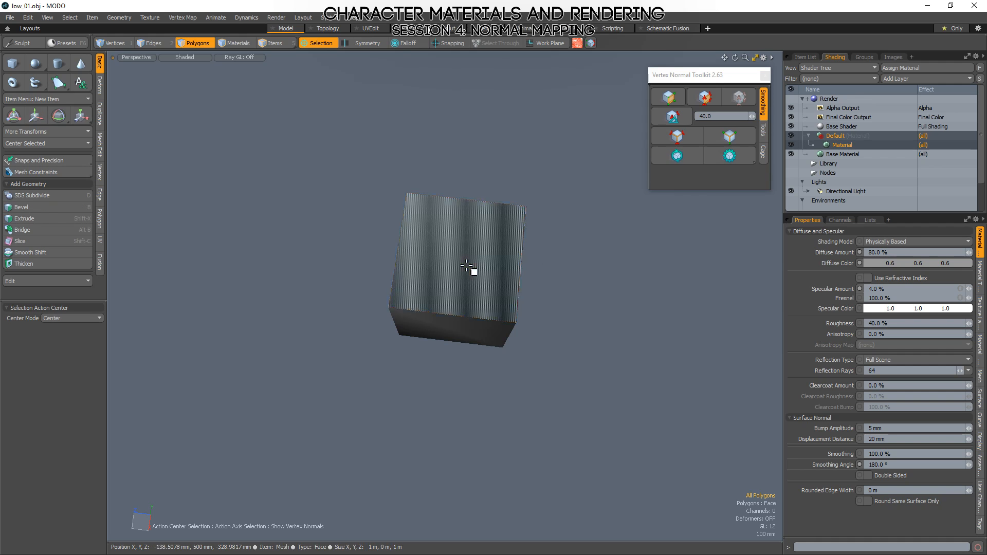
{"action": "left_click", "coordinate": [472, 271]}
{"action": "scroll", "coordinate": [434, 254], "scroll_direction": "up", "scroll_amount": 5}
{"action": "left_click_drag", "start_coordinate": [487, 250], "coordinate": [297, 284], "text": "alt"}
{"action": "key", "text": "1"}
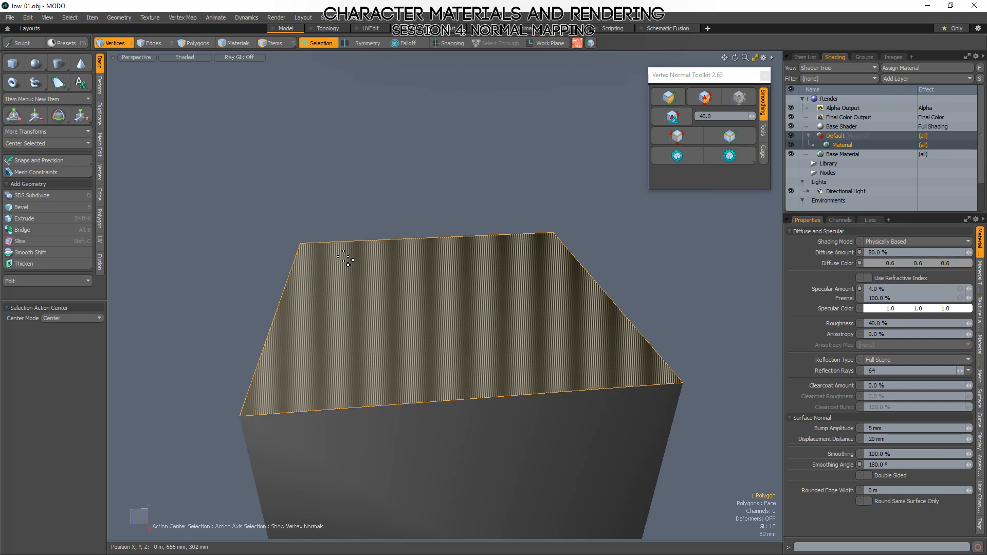
{"action": "right_click_drag", "start_coordinate": [341, 257], "coordinate": [397, 261]}
{"action": "mouse_move", "coordinate": [458, 298]}
{"action": "left_mouse_down", "text": "alt"}
{"action": "mouse_move", "coordinate": [549, 258]}
{"action": "mouse_move", "coordinate": [632, 298]}
{"action": "left_mouse_up", "text": "alt"}
{"action": "mouse_move", "coordinate": [704, 383]}
{"action": "right_mouse_down"}
{"action": "mouse_move", "coordinate": [741, 376]}
{"action": "mouse_move", "coordinate": [535, 467]}
{"action": "mouse_move", "coordinate": [529, 359]}
{"action": "right_mouse_up"}
{"action": "mouse_move", "coordinate": [529, 359]}
{"action": "left_mouse_down", "text": "alt"}
{"action": "mouse_move", "coordinate": [502, 390]}
{"action": "mouse_move", "coordinate": [475, 367]}
{"action": "left_mouse_up", "text": "alt"}
{"action": "left_click", "coordinate": [418, 209]}
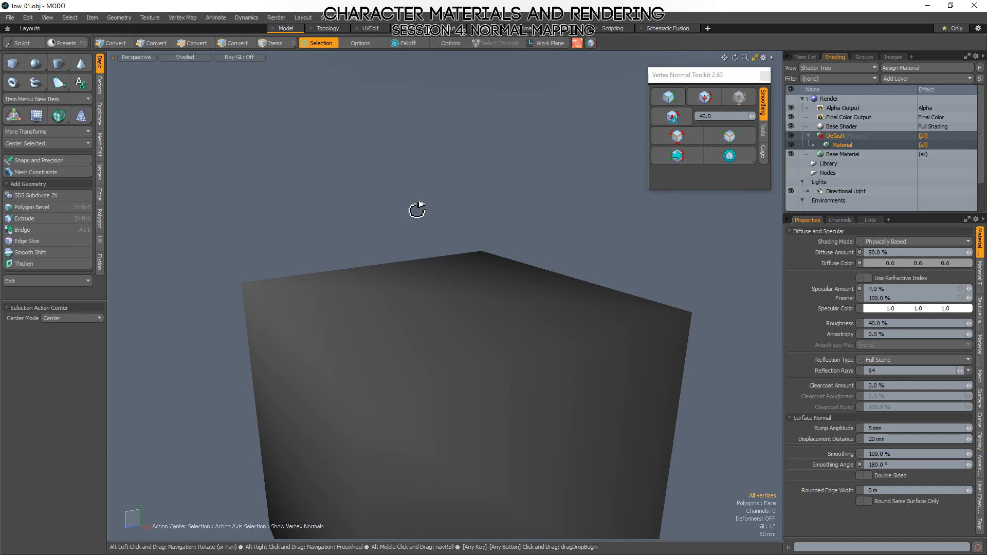
{"action": "left_click_drag", "start_coordinate": [417, 210], "coordinate": [353, 307], "text": "alt"}
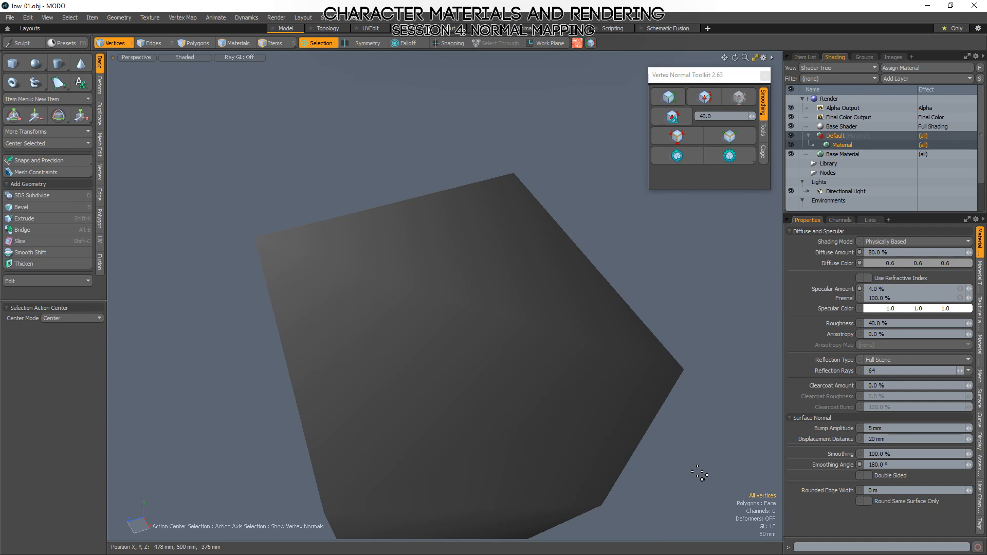
Return to Marmoset Toolbag, hide the Low group and apply NewMat01 to the high-poly cube.
{"action": "key", "text": "alt+Tab"}
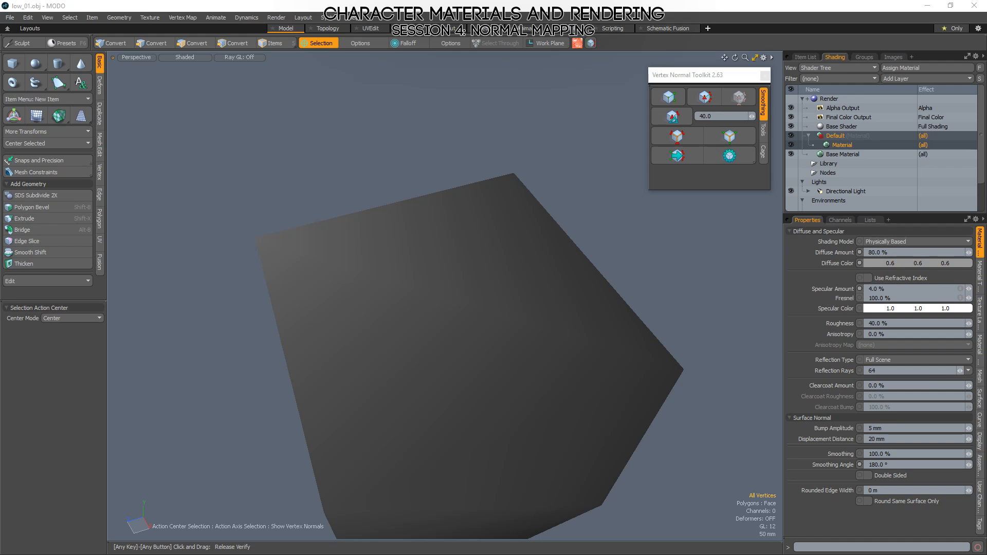
{"action": "left_click_drag", "start_coordinate": [378, 323], "coordinate": [473, 327], "text": "alt"}
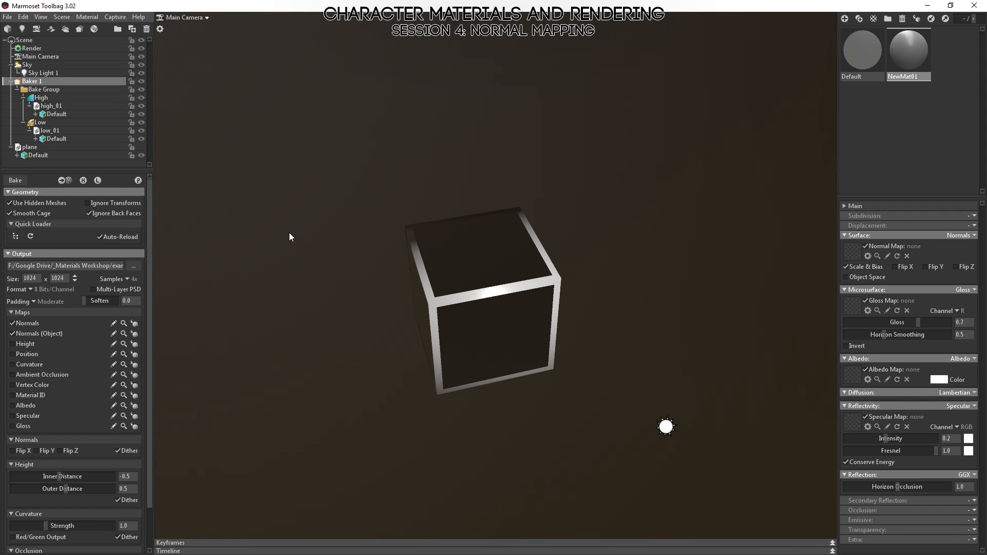
{"action": "left_click", "coordinate": [140, 122]}
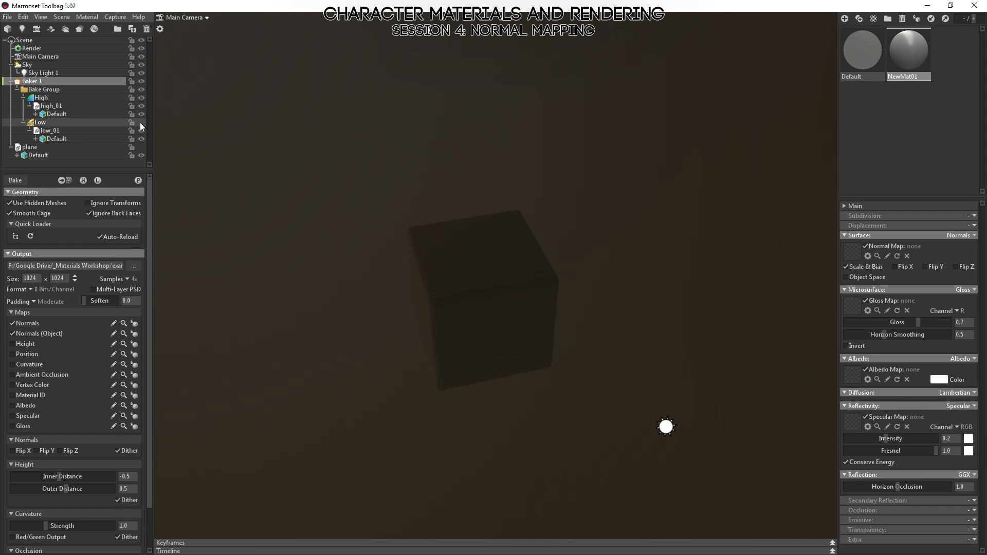
{"action": "left_click_drag", "start_coordinate": [900, 52], "coordinate": [511, 324]}
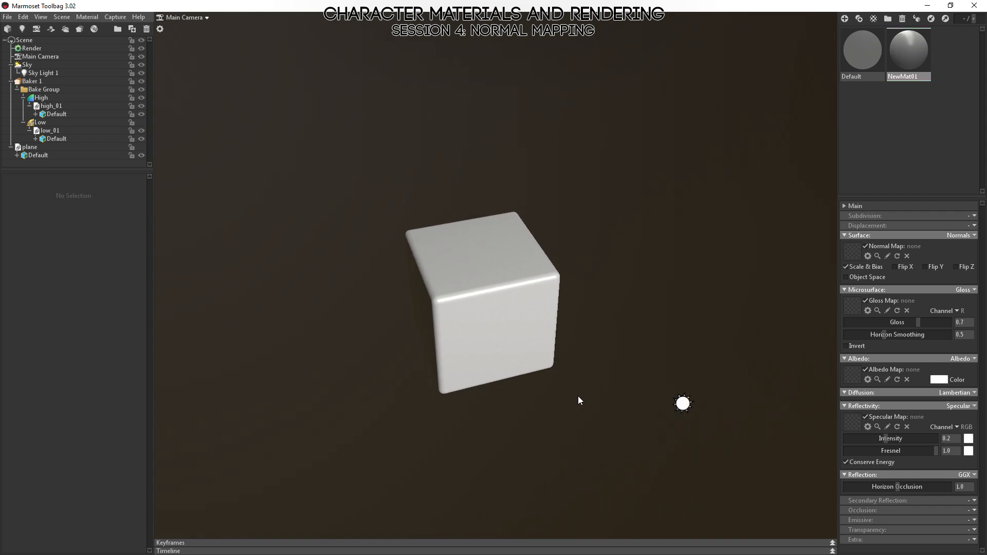
{"action": "left_click_drag", "start_coordinate": [578, 395], "coordinate": [599, 381], "text": "alt"}
Delete the Default material carrying the object-space normal map and select the fresh Default material.
{"action": "left_click", "coordinate": [862, 61]}
{"action": "key", "text": "Delete"}
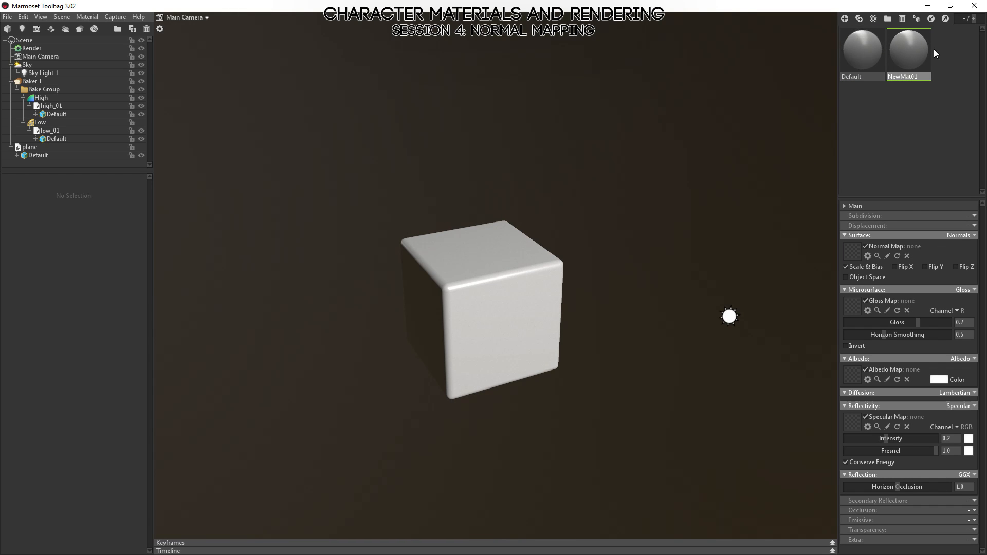
{"action": "left_click", "coordinate": [861, 51]}
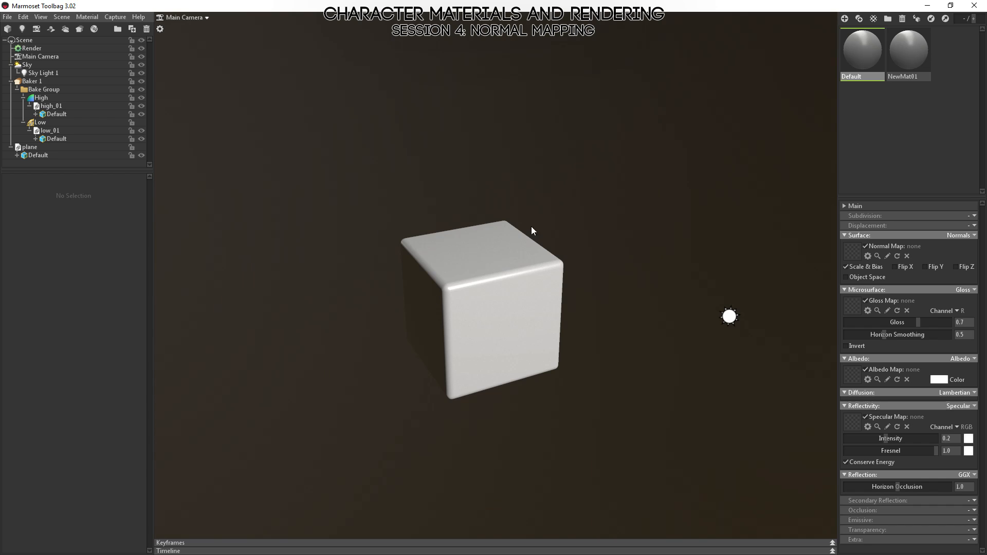
Examine the high-poly cube's rounded edges and corners up close from several angles.
{"action": "left_click_drag", "start_coordinate": [531, 227], "coordinate": [461, 216], "text": "alt"}
{"action": "right_click_drag", "start_coordinate": [471, 227], "coordinate": [585, 313], "text": "alt"}
{"action": "left_click_drag", "start_coordinate": [585, 313], "coordinate": [520, 321], "text": "alt"}
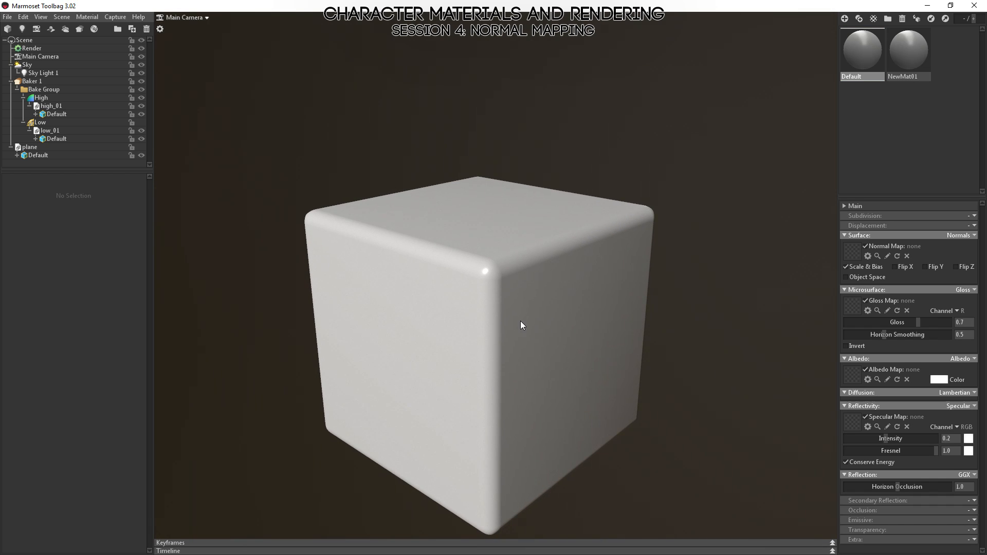
{"action": "left_click_drag", "start_coordinate": [461, 286], "coordinate": [370, 255], "text": "alt"}
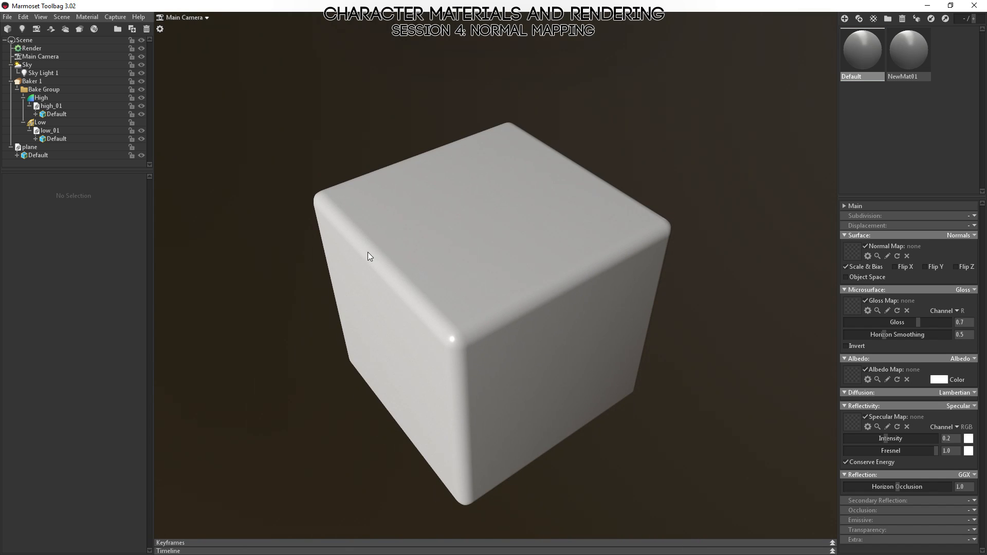
{"action": "left_click_drag", "start_coordinate": [447, 360], "coordinate": [584, 305], "text": "alt"}
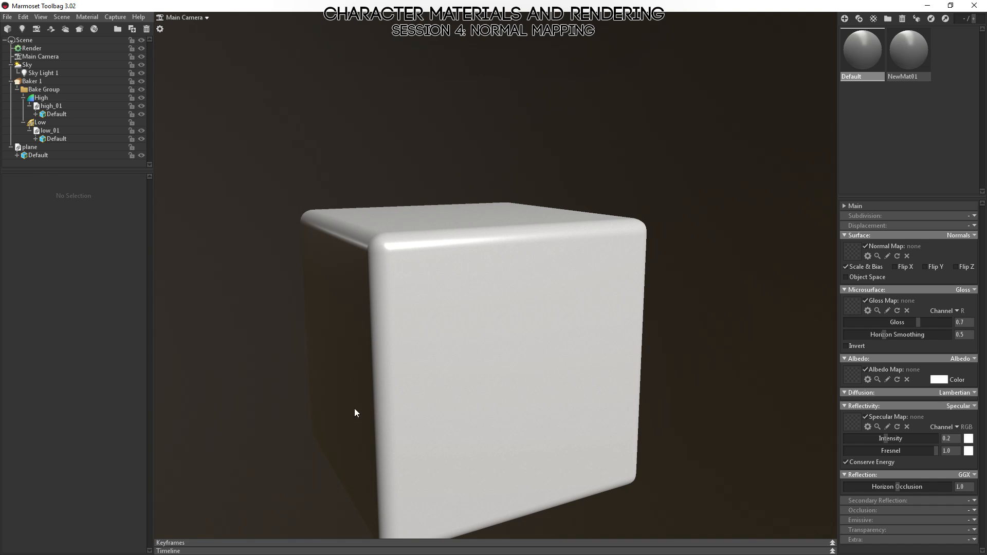
Hide the High group and show the Low group in the bake group.
{"action": "left_click_drag", "start_coordinate": [493, 342], "coordinate": [493, 315], "text": "alt"}
{"action": "right_click_drag", "start_coordinate": [494, 315], "coordinate": [540, 282], "text": "alt"}
{"action": "left_click_drag", "start_coordinate": [540, 282], "coordinate": [508, 246], "text": "alt"}
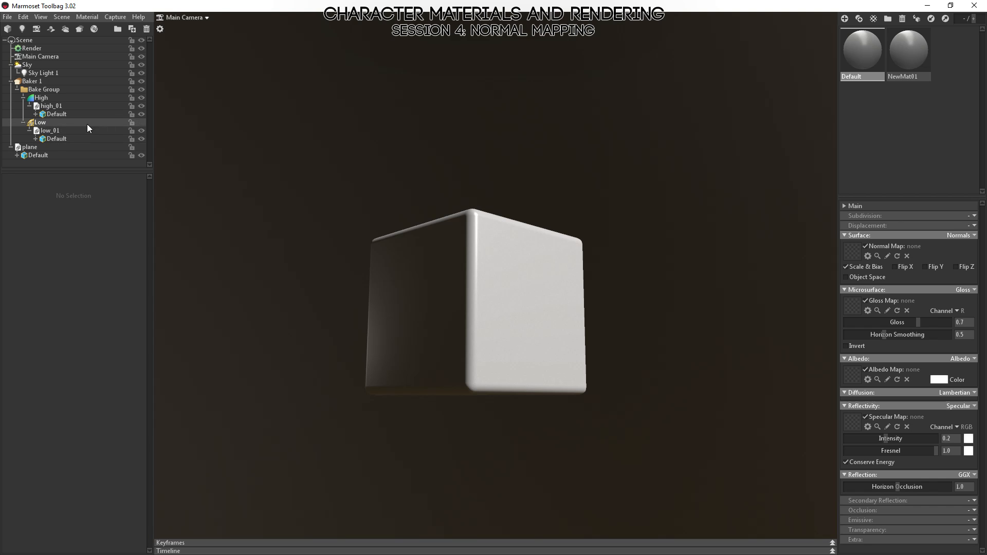
{"action": "left_click", "coordinate": [141, 97]}
{"action": "left_click", "coordinate": [142, 122]}
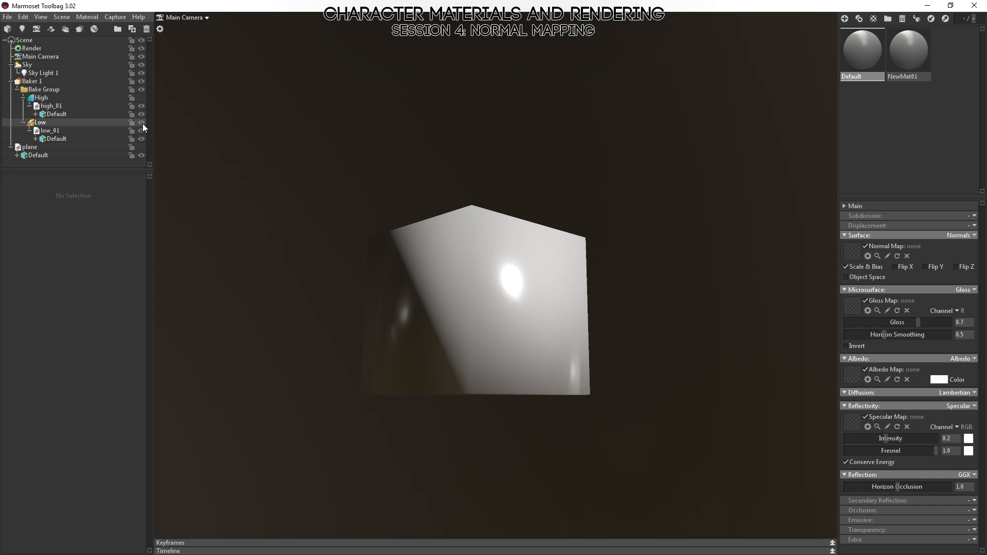
Examine the smoothed low-poly cube's shading and highlights from several angles without a normal map.
{"action": "left_click_drag", "start_coordinate": [565, 316], "coordinate": [547, 263], "text": "alt"}
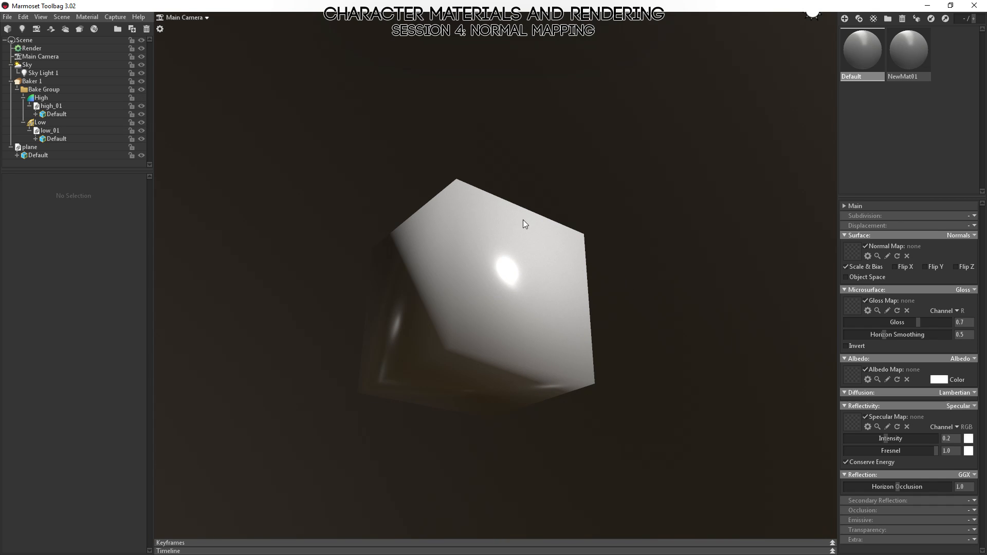
{"action": "left_click_drag", "start_coordinate": [476, 257], "coordinate": [433, 395], "text": "alt"}
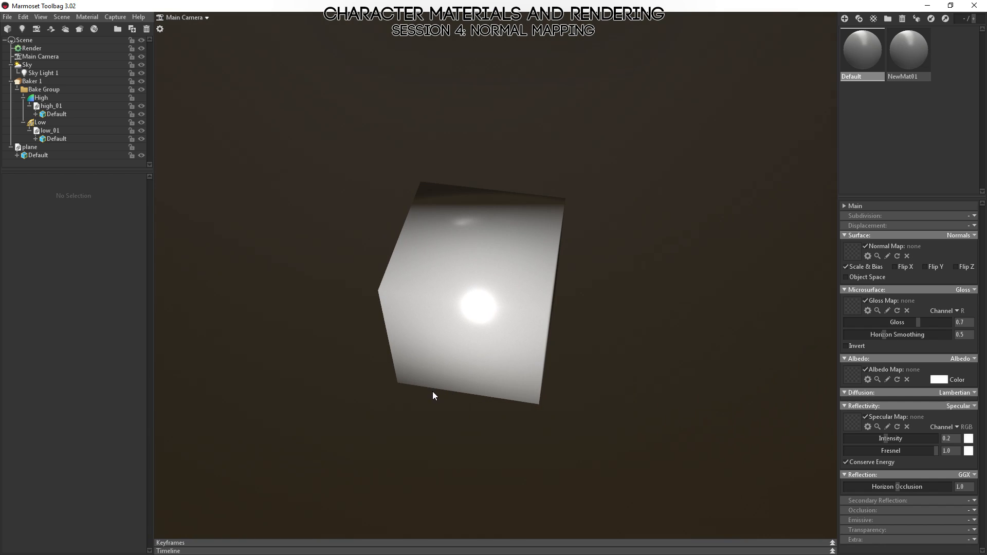
{"action": "left_click_drag", "start_coordinate": [412, 265], "coordinate": [465, 334], "text": "alt"}
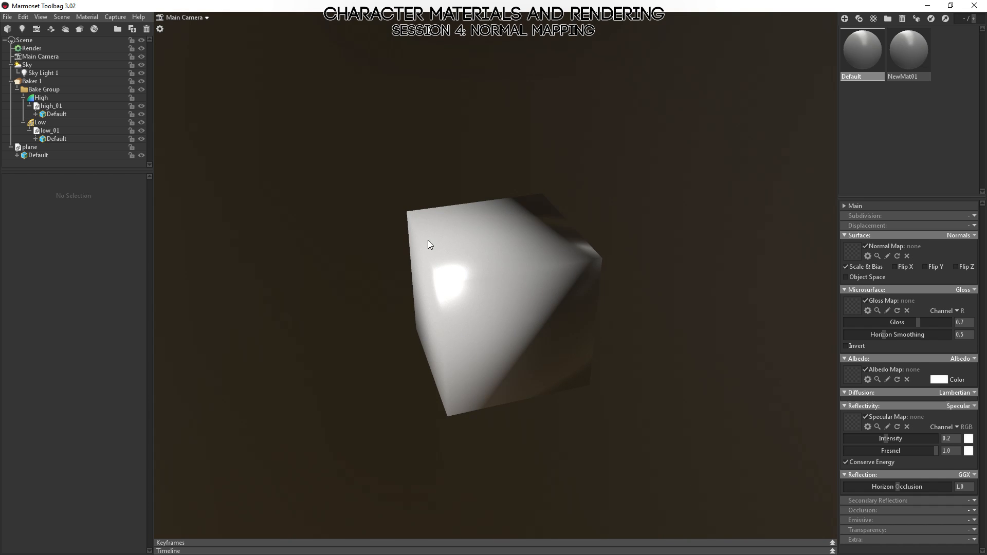
{"action": "right_click_drag", "start_coordinate": [428, 241], "coordinate": [481, 323], "text": "alt"}
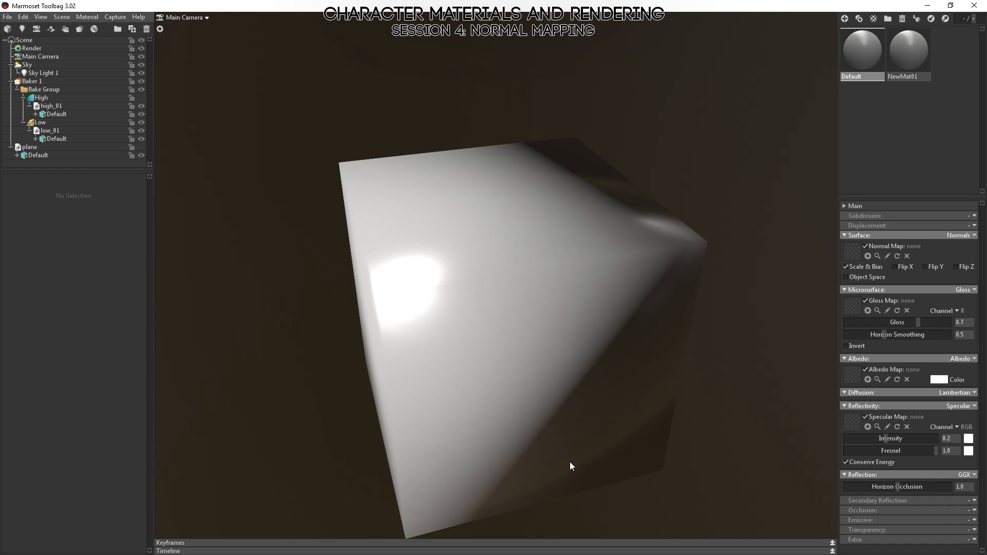
{"action": "left_click_drag", "start_coordinate": [401, 295], "coordinate": [554, 348], "text": "alt"}
{"action": "left_click", "coordinate": [554, 347]}
{"action": "scroll", "coordinate": [538, 305], "scroll_direction": "down", "scroll_amount": 4}
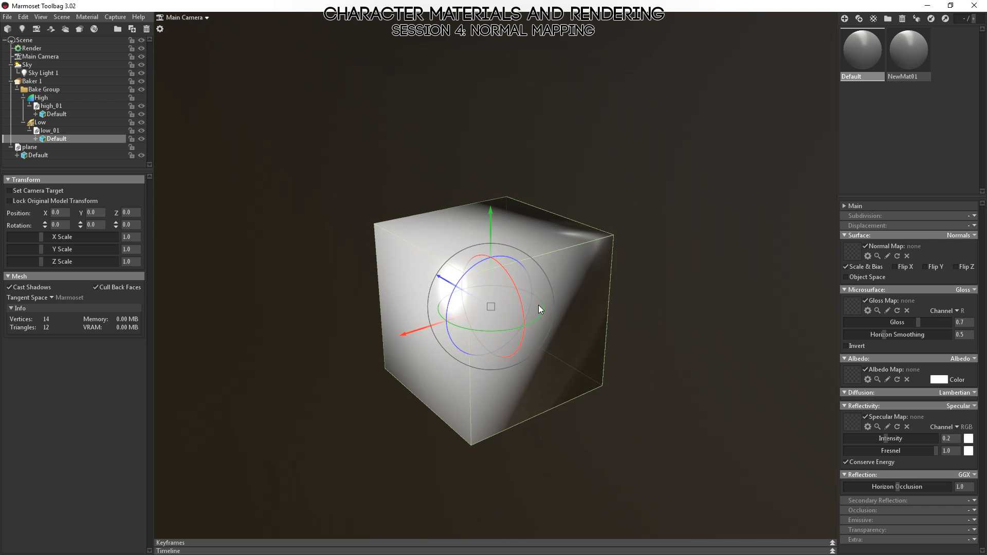
{"action": "scroll", "coordinate": [497, 279], "scroll_direction": "up", "scroll_amount": 4}
{"action": "left_click", "coordinate": [700, 185]}
{"action": "left_click_drag", "start_coordinate": [539, 286], "coordinate": [557, 298], "text": "alt"}
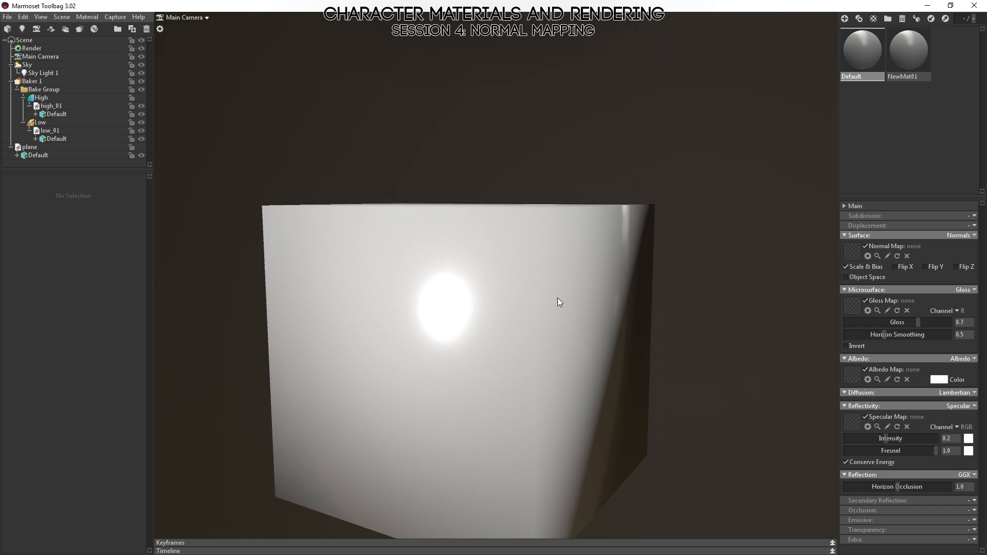
{"action": "right_click_drag", "start_coordinate": [577, 375], "coordinate": [577, 316], "text": "alt"}
{"action": "left_click_drag", "start_coordinate": [577, 316], "coordinate": [606, 309], "text": "alt"}
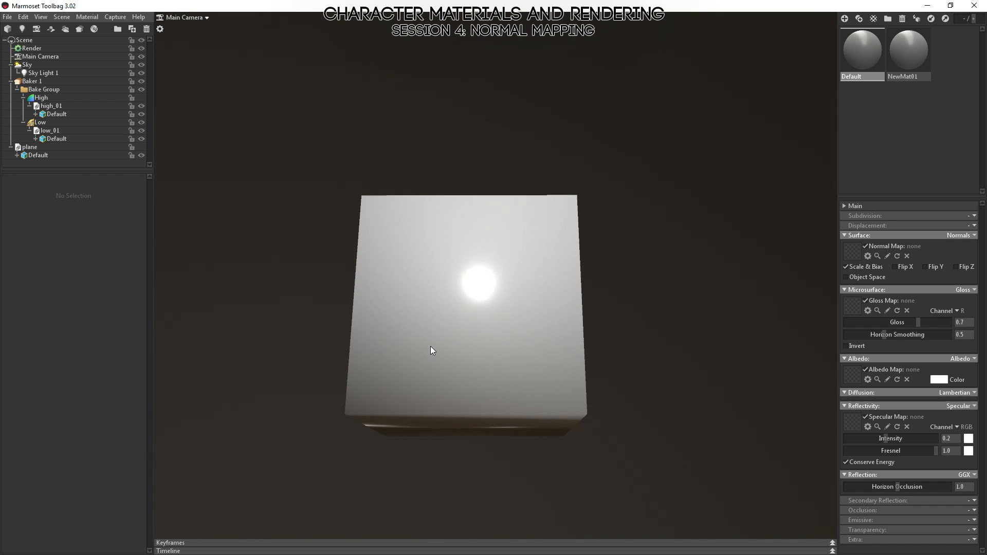
{"action": "left_click_drag", "start_coordinate": [424, 384], "coordinate": [587, 263], "text": "alt"}
{"action": "left_click_drag", "start_coordinate": [529, 295], "coordinate": [515, 445], "text": "alt"}
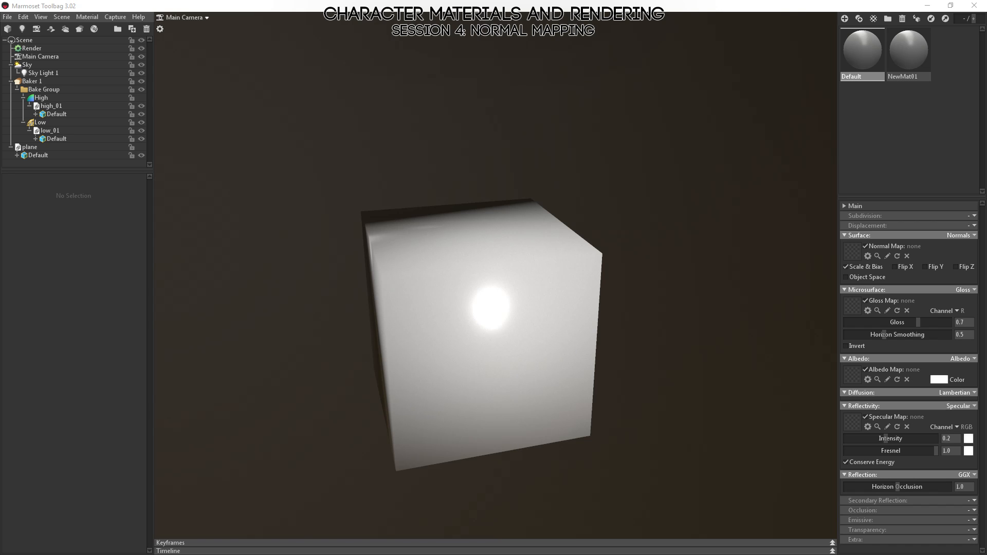
Switch to Photoshop and compare the red, green and blue channels of cube_normals.psd.
{"action": "key", "text": "alt+Tab"}
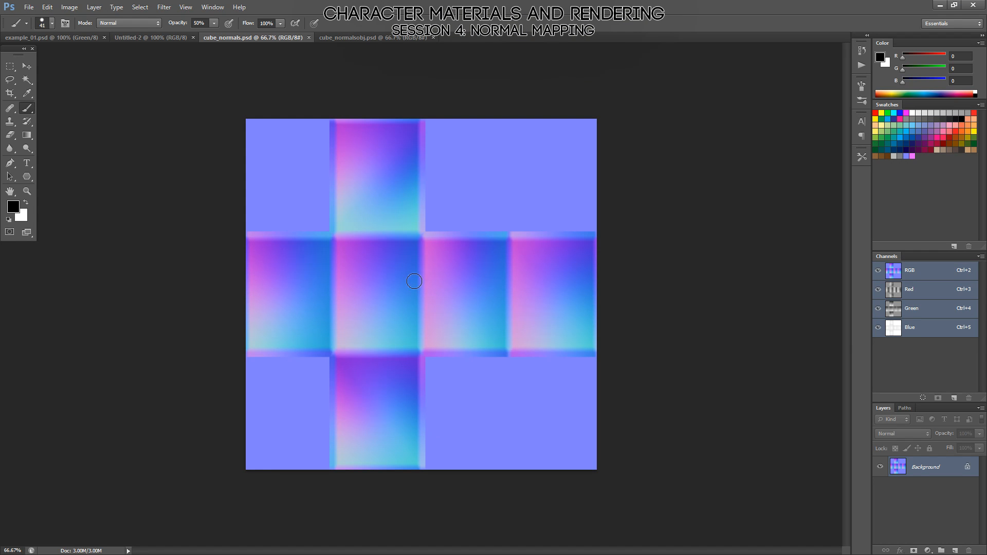
{"action": "left_click", "coordinate": [908, 293]}
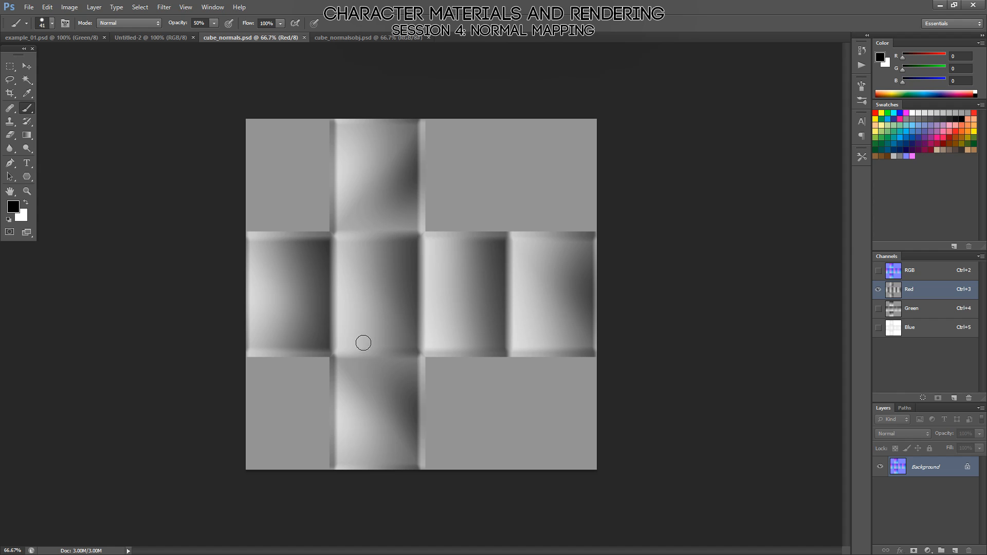
{"action": "left_click", "coordinate": [895, 313]}
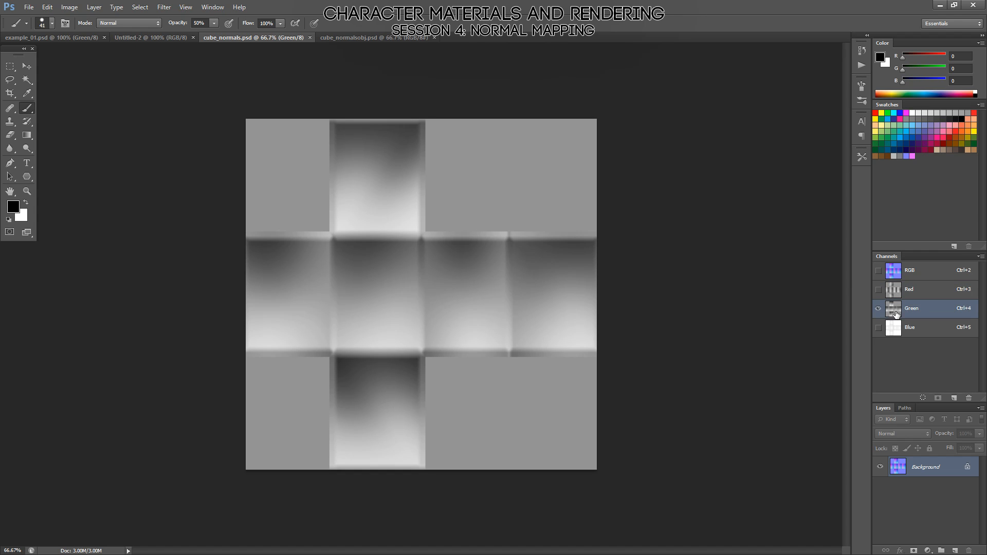
{"action": "left_click", "coordinate": [899, 293]}
{"action": "left_click", "coordinate": [900, 309]}
{"action": "left_click", "coordinate": [899, 330]}
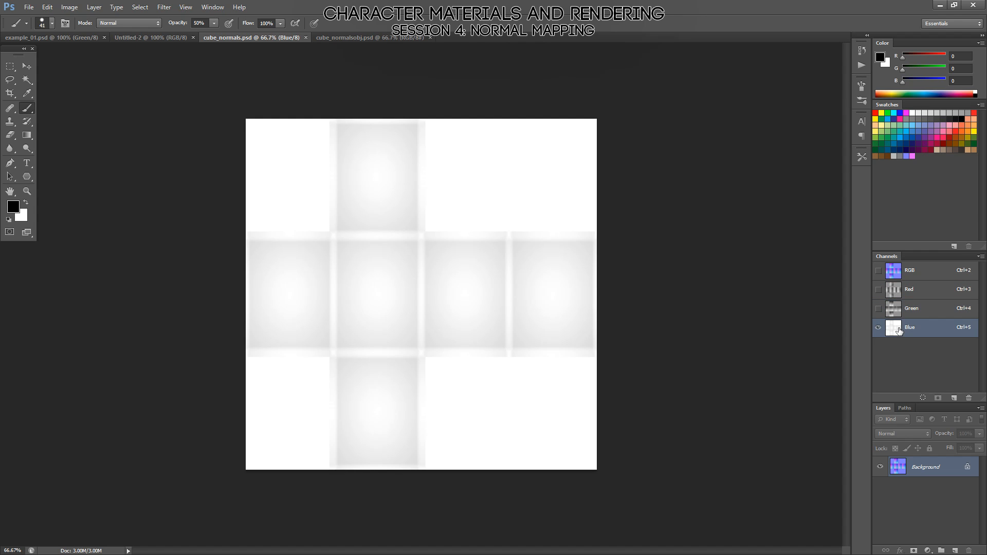
{"action": "left_click", "coordinate": [907, 310]}
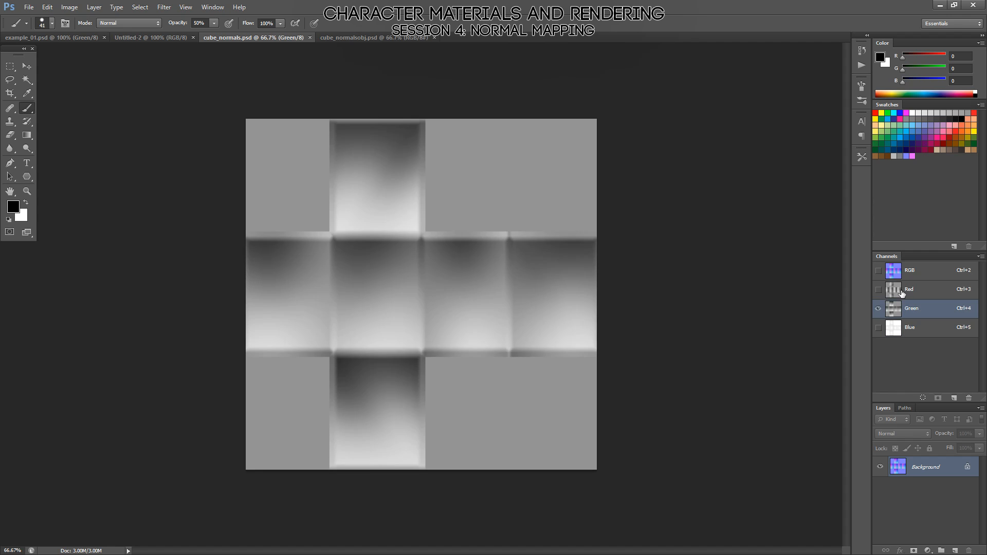
{"action": "left_click", "coordinate": [903, 292]}
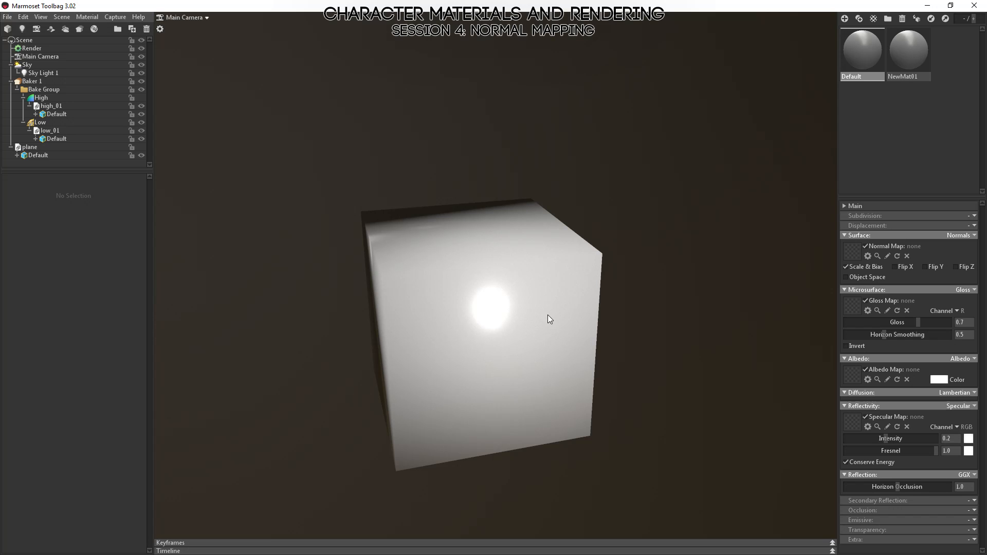
Check the low-poly cube's shading from another angle in Marmoset Toolbag, and return to Photoshop to view cube_normals.psd in full RGB.
{"action": "left_click_drag", "start_coordinate": [546, 317], "coordinate": [631, 265]}
{"action": "key", "text": "alt+Tab"}
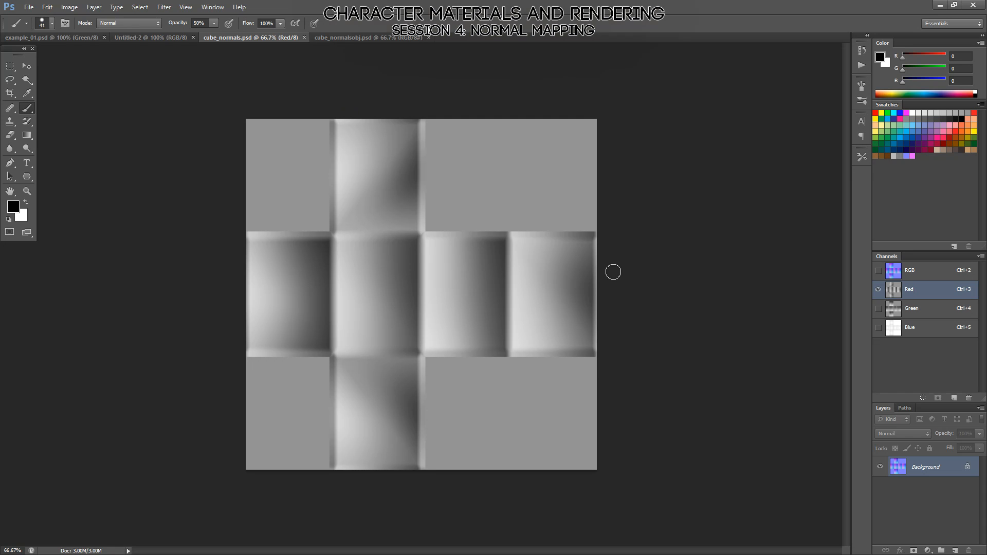
{"action": "left_click", "coordinate": [913, 271]}
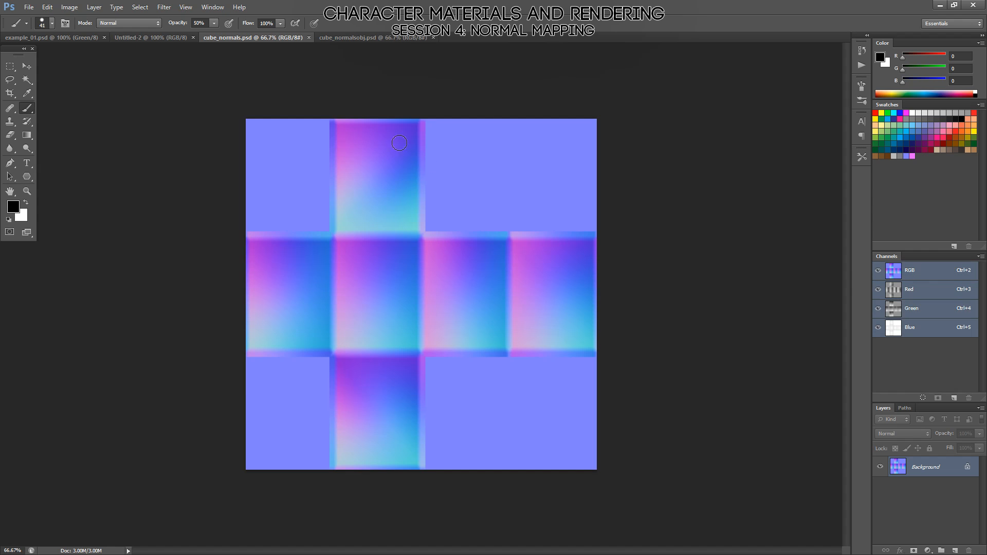
Inspect the red channel and RGB composite of cube_normalsobj.psd and compare the map with cube_normals.psd.
{"action": "left_click", "coordinate": [344, 38]}
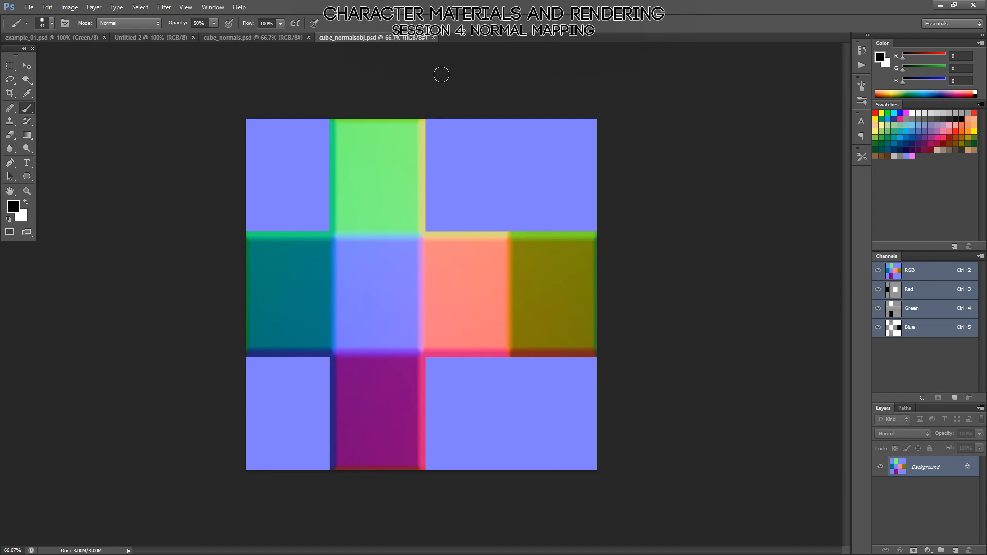
{"action": "left_click", "coordinate": [896, 296]}
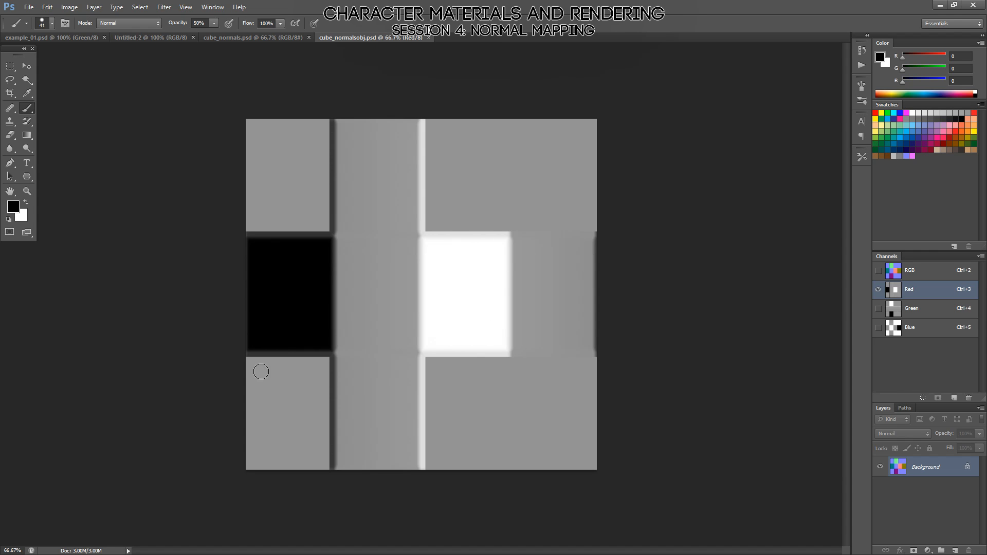
{"action": "left_click", "coordinate": [910, 277]}
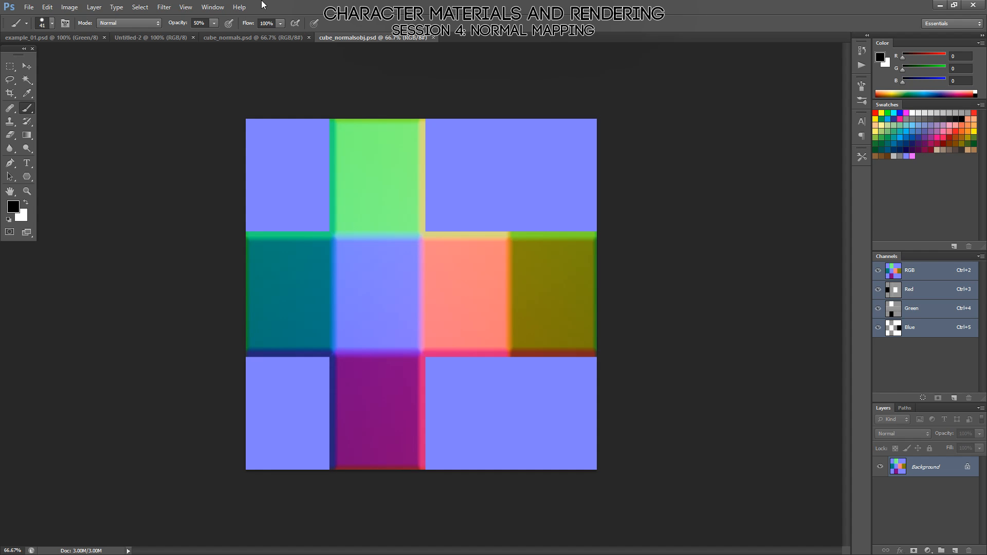
{"action": "left_click", "coordinate": [241, 38]}
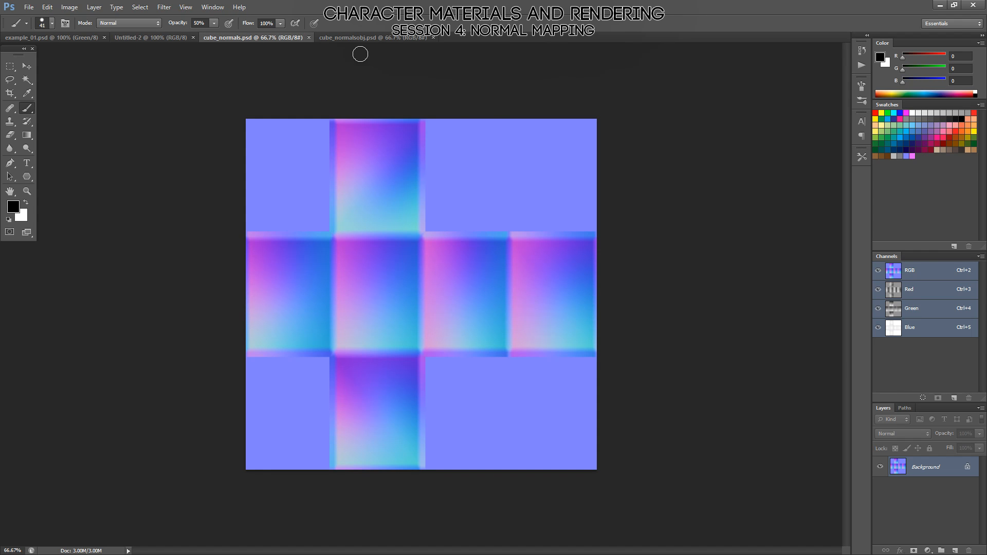
{"action": "left_click", "coordinate": [367, 38]}
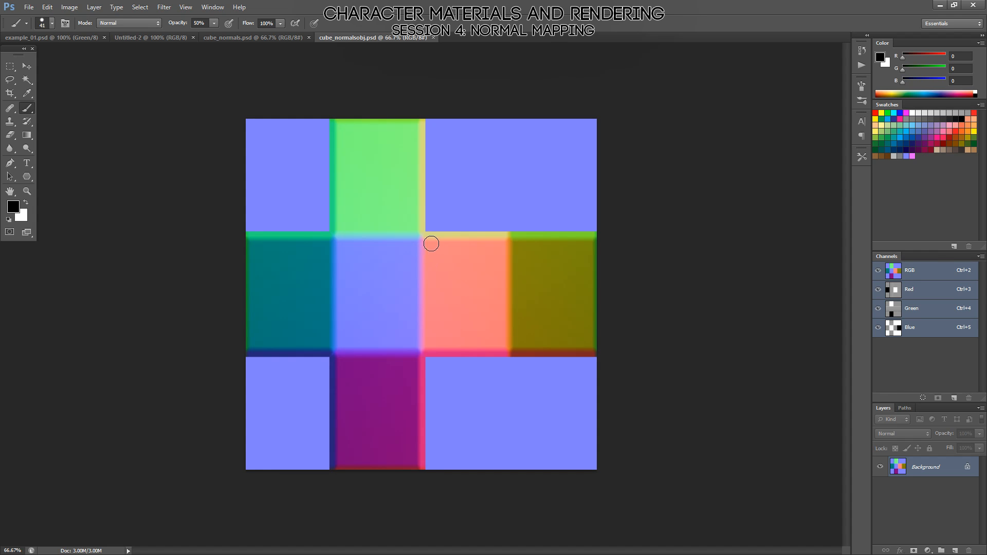
Return to Marmoset Toolbag, show the High group and hide the Low group.
{"action": "key", "text": "alt+Tab"}
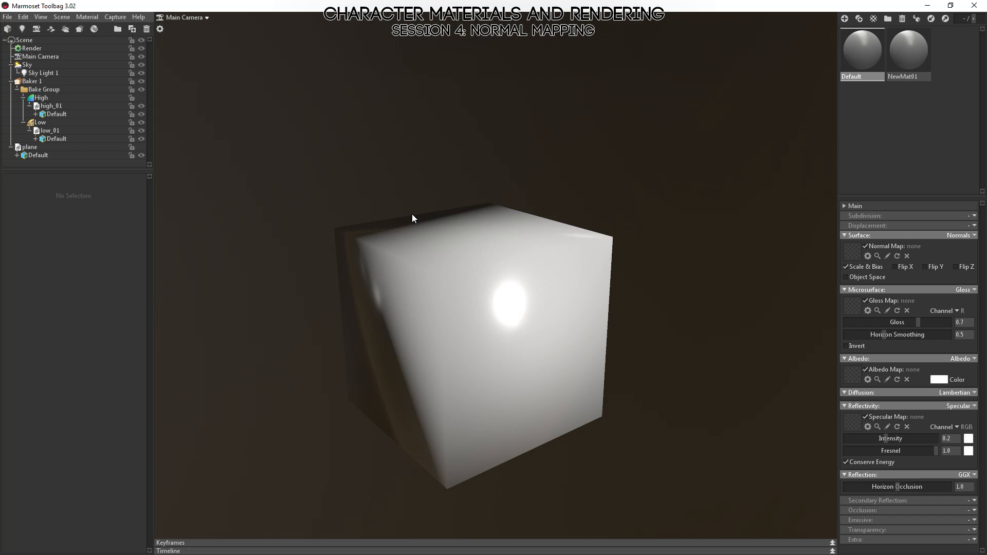
{"action": "left_click", "coordinate": [141, 99]}
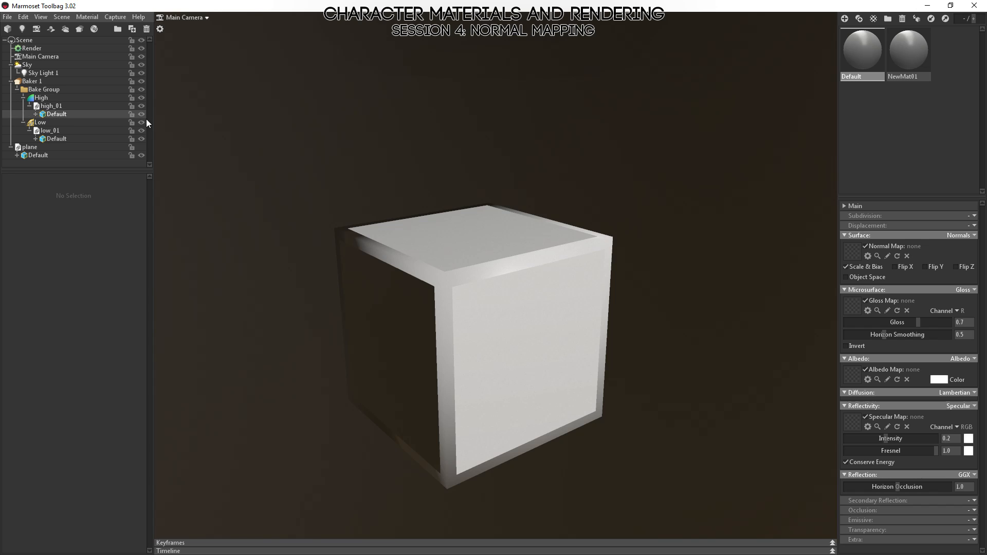
{"action": "left_click", "coordinate": [142, 122]}
{"action": "left_click_drag", "start_coordinate": [518, 276], "coordinate": [558, 311]}
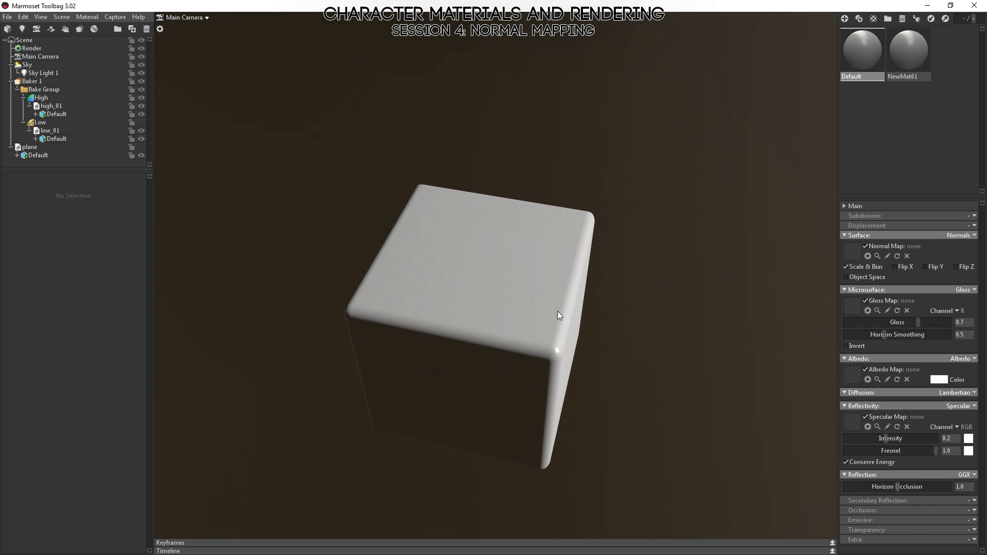
Turn on the wireframe display in the scene's render settings.
{"action": "left_click", "coordinate": [461, 236]}
{"action": "left_click", "coordinate": [31, 48]}
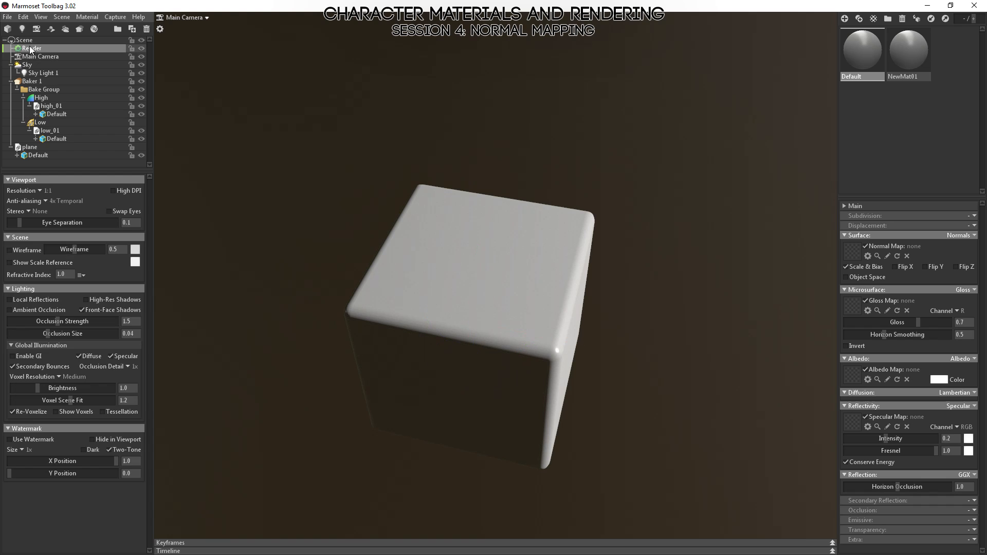
{"action": "left_click", "coordinate": [15, 250]}
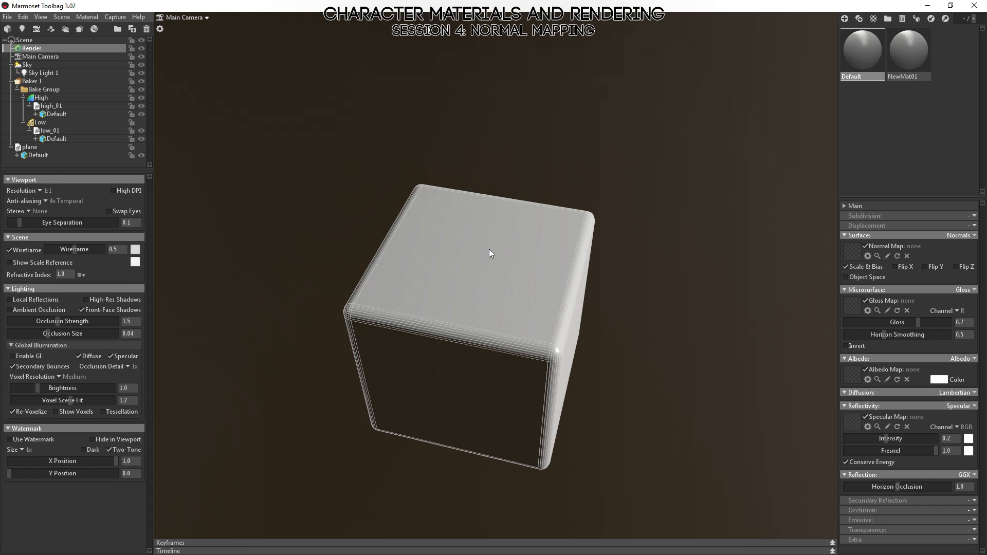
Examine the wireframe along the high-poly cube's rounded edges and flat faces from several angles.
{"action": "scroll", "coordinate": [489, 252], "scroll_direction": "up", "scroll_amount": 5}
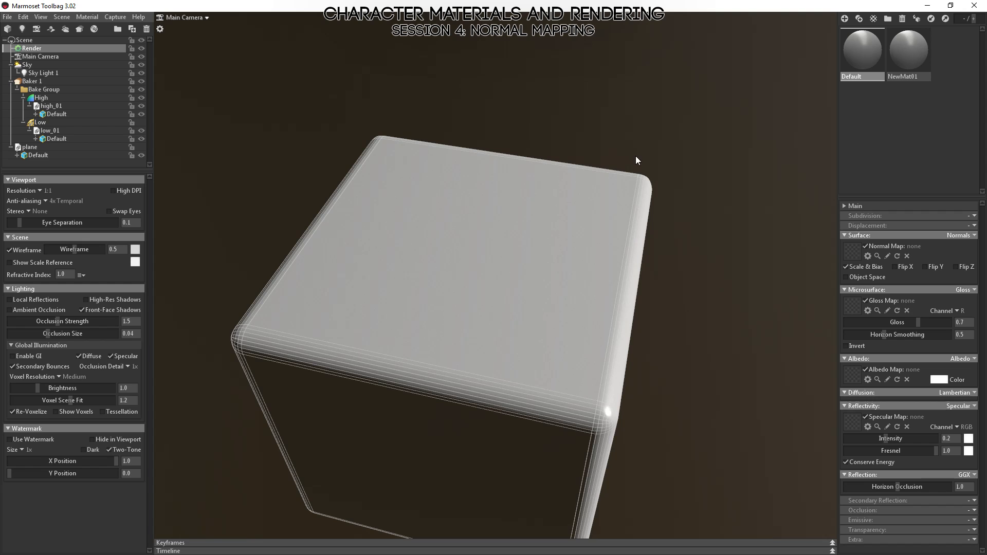
{"action": "left_click_drag", "start_coordinate": [489, 405], "coordinate": [518, 375]}
{"action": "scroll", "coordinate": [514, 297], "scroll_direction": "down", "scroll_amount": 5}
{"action": "left_click_drag", "start_coordinate": [534, 113], "coordinate": [512, 236]}
{"action": "scroll", "coordinate": [582, 360], "scroll_direction": "up", "scroll_amount": 3}
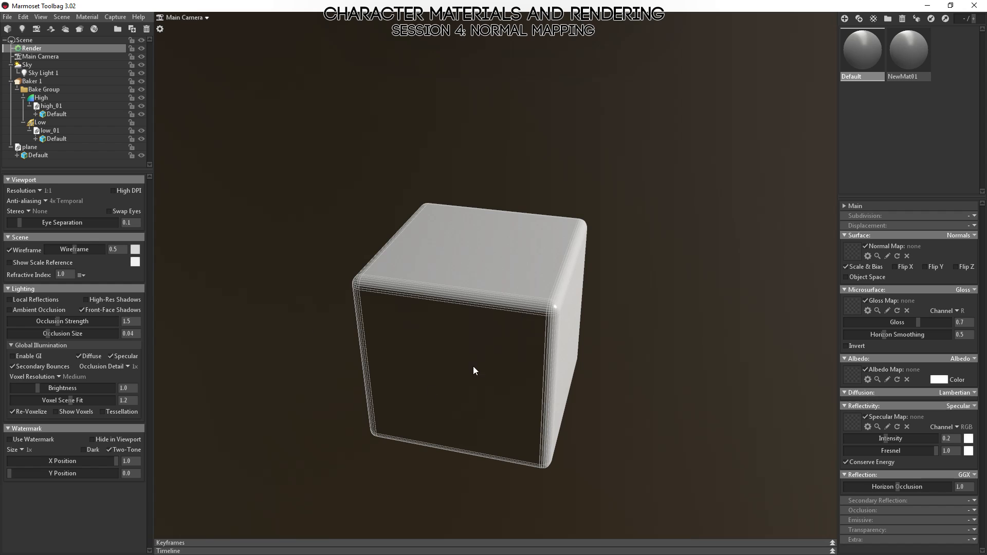
{"action": "left_click_drag", "start_coordinate": [617, 344], "coordinate": [487, 318]}
{"action": "left_click_drag", "start_coordinate": [488, 201], "coordinate": [590, 355]}
{"action": "left_click_drag", "start_coordinate": [424, 296], "coordinate": [433, 337]}
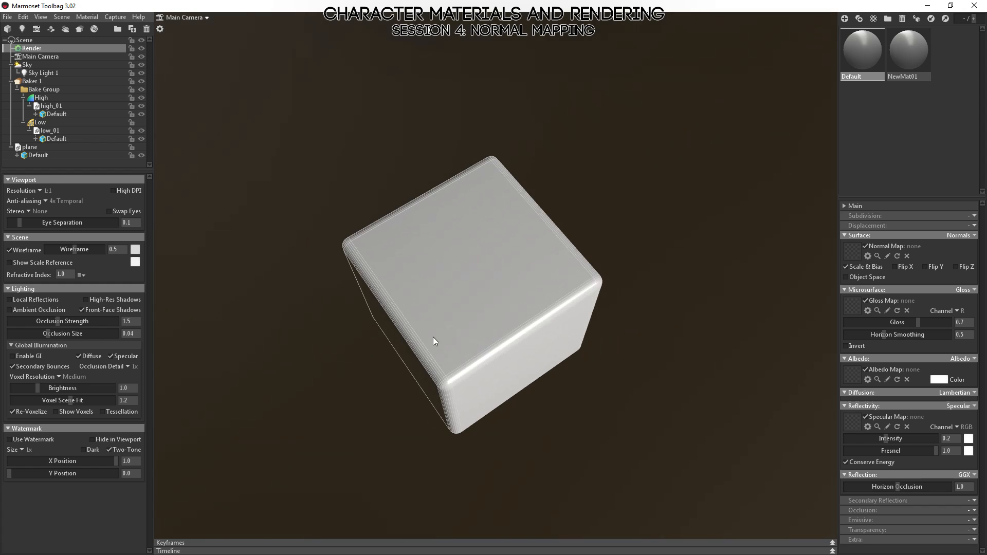
{"action": "left_click_drag", "start_coordinate": [353, 391], "coordinate": [417, 239]}
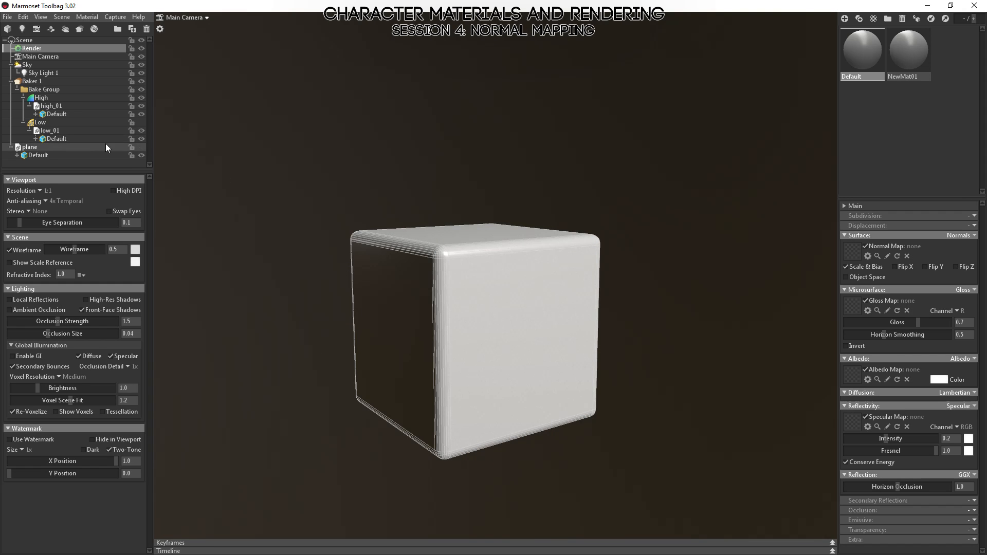
Show the Low group and hide the High group to view the low-poly cube's wireframe and shading.
{"action": "left_click", "coordinate": [142, 122]}
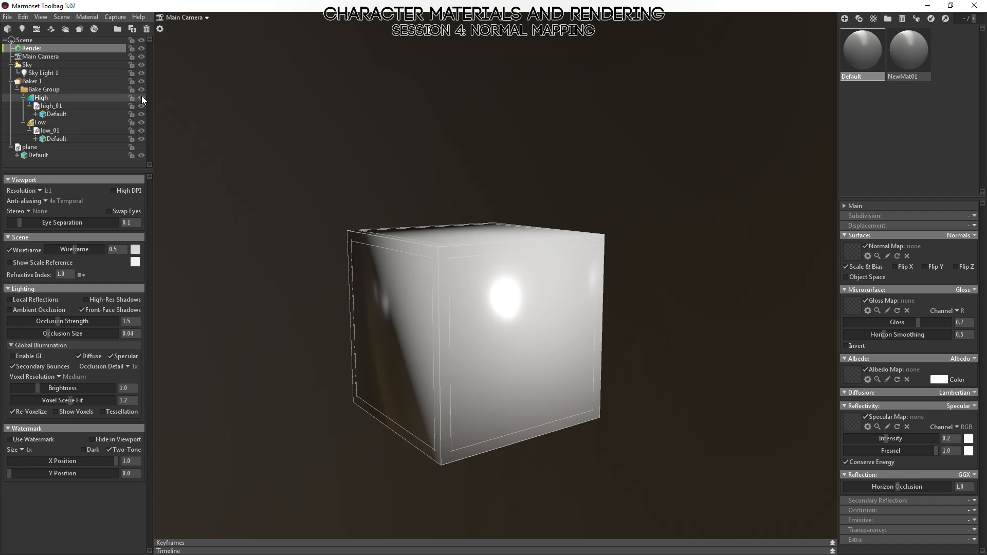
{"action": "left_click", "coordinate": [142, 97]}
{"action": "left_click_drag", "start_coordinate": [570, 351], "coordinate": [431, 226]}
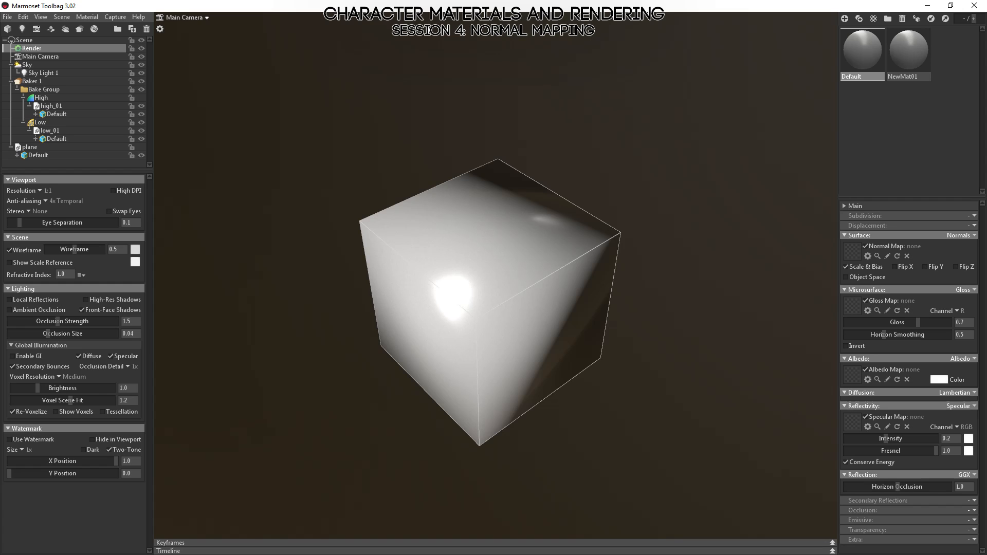
Assign the baked cube_normals.psd as the normal map of the Default material on the low-poly cube.
{"action": "key", "text": "alt+Tab"}
{"action": "left_click", "coordinate": [863, 52]}
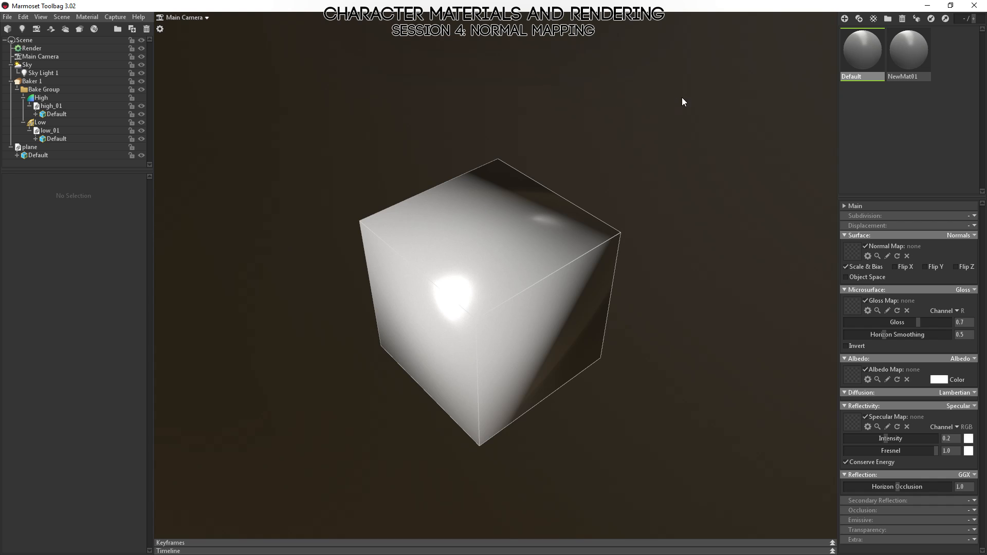
{"action": "left_click", "coordinate": [48, 124]}
{"action": "left_click_drag", "start_coordinate": [578, 248], "coordinate": [489, 227], "text": "alt"}
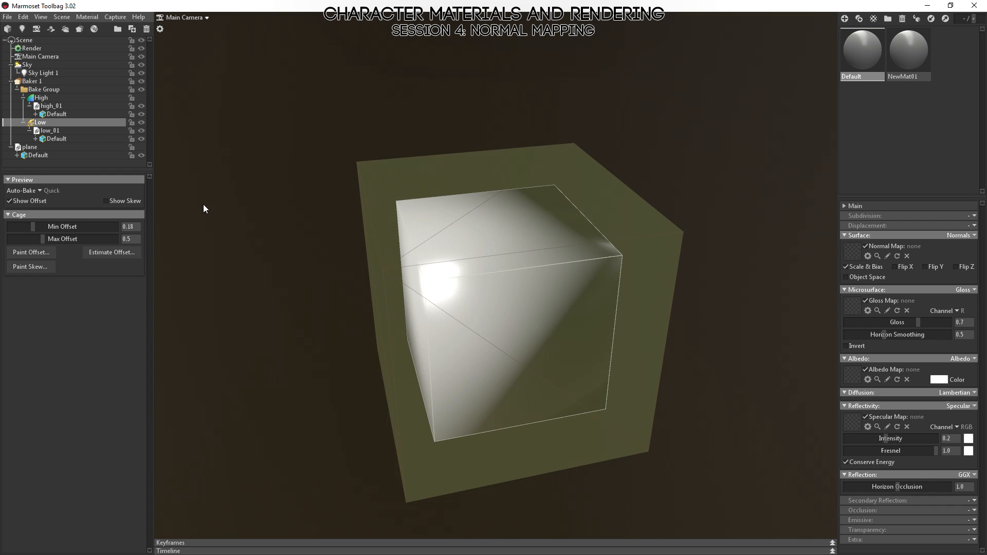
{"action": "left_click", "coordinate": [59, 133]}
{"action": "left_click_drag", "start_coordinate": [623, 260], "coordinate": [243, 190], "text": "alt"}
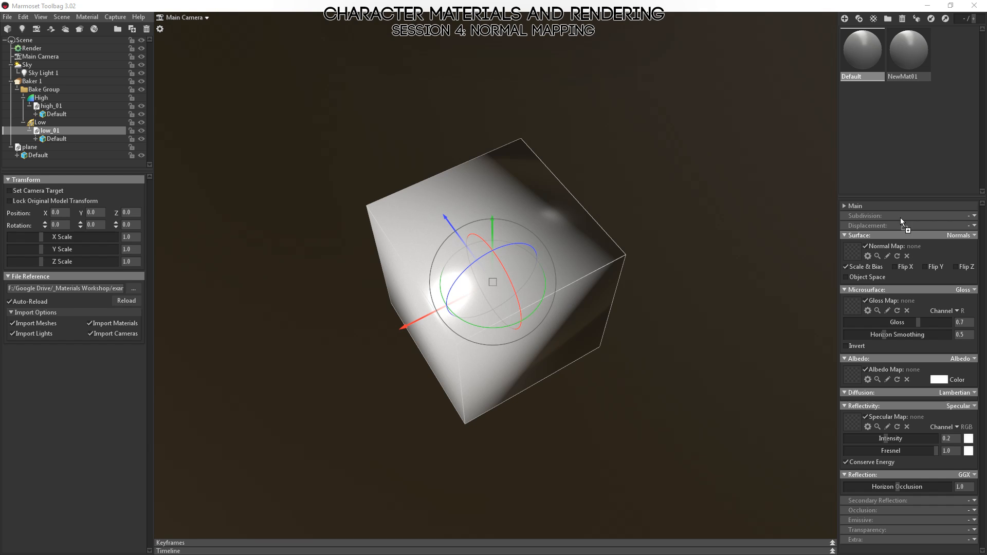
{"action": "left_click_drag", "start_coordinate": [900, 217], "coordinate": [851, 252]}
{"action": "left_click", "coordinate": [720, 287]}
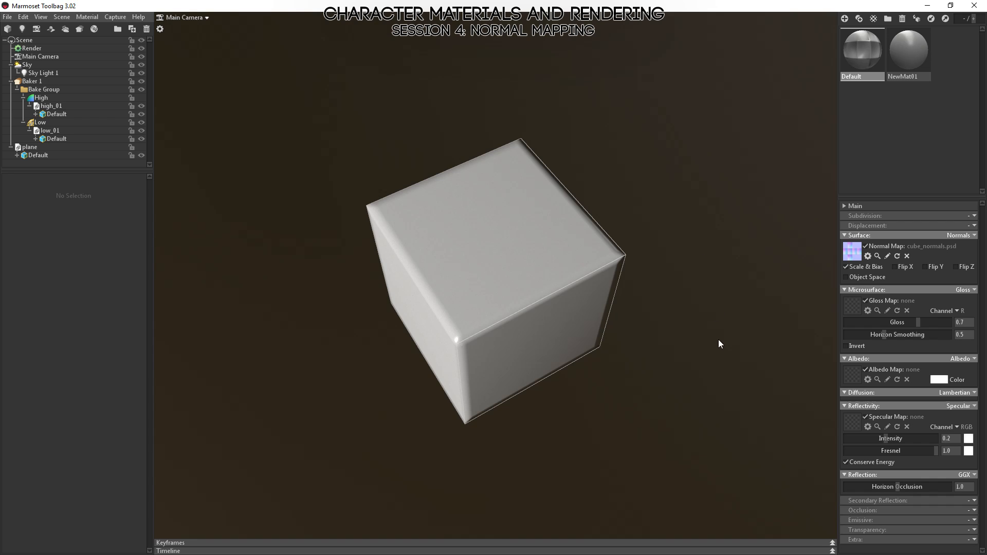
Examine the normal-mapped low-poly cube's edges and faces from several angles.
{"action": "left_click_drag", "start_coordinate": [717, 340], "coordinate": [634, 264]}
{"action": "right_click_drag", "start_coordinate": [505, 266], "coordinate": [562, 339]}
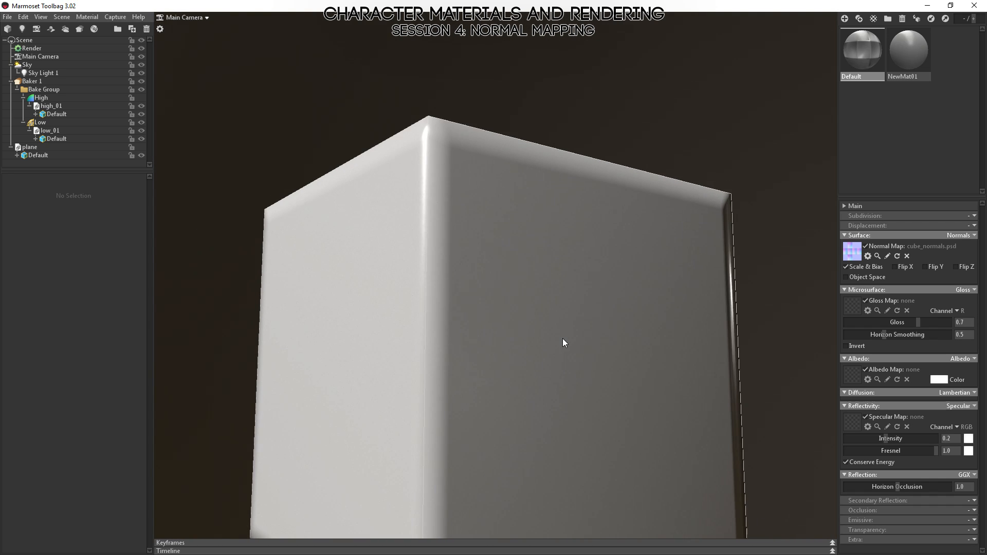
{"action": "left_click_drag", "start_coordinate": [562, 338], "coordinate": [489, 215]}
{"action": "right_click_drag", "start_coordinate": [689, 354], "coordinate": [656, 298]}
{"action": "left_click_drag", "start_coordinate": [656, 297], "coordinate": [562, 341]}
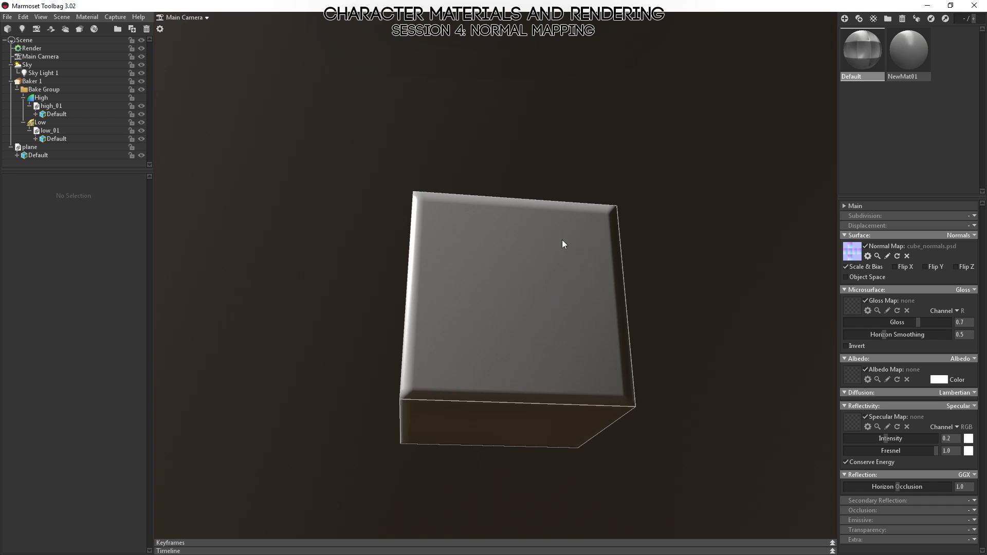
{"action": "left_click_drag", "start_coordinate": [492, 288], "coordinate": [555, 385]}
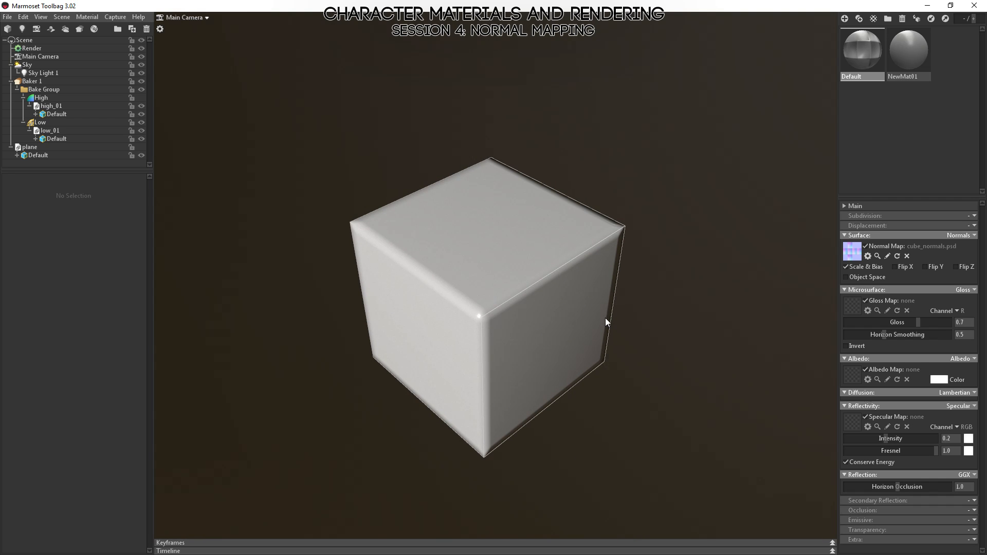
{"action": "left_click_drag", "start_coordinate": [605, 318], "coordinate": [455, 213]}
{"action": "left_click_drag", "start_coordinate": [593, 245], "coordinate": [588, 375]}
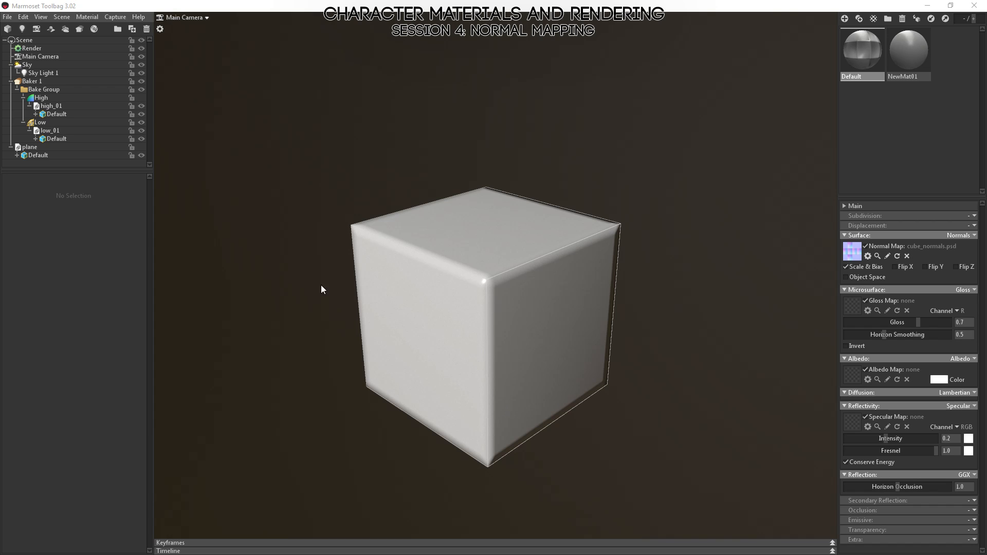
Switch to Photoshop and inspect cube_normals.psd in its red, green and blue channels, returning to the RGB composite.
{"action": "key", "text": "alt+Tab"}
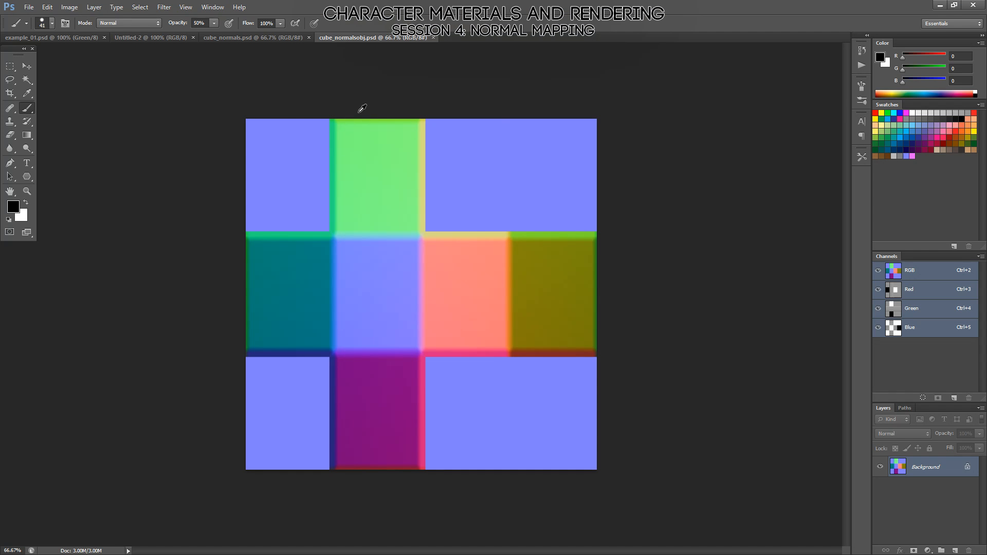
{"action": "left_click", "coordinate": [262, 35]}
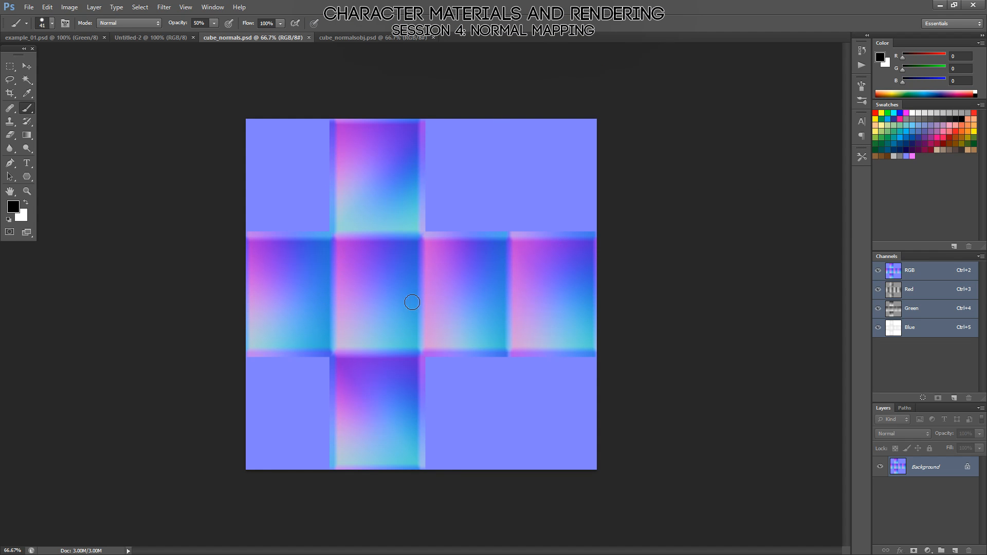
{"action": "left_click", "coordinate": [926, 290]}
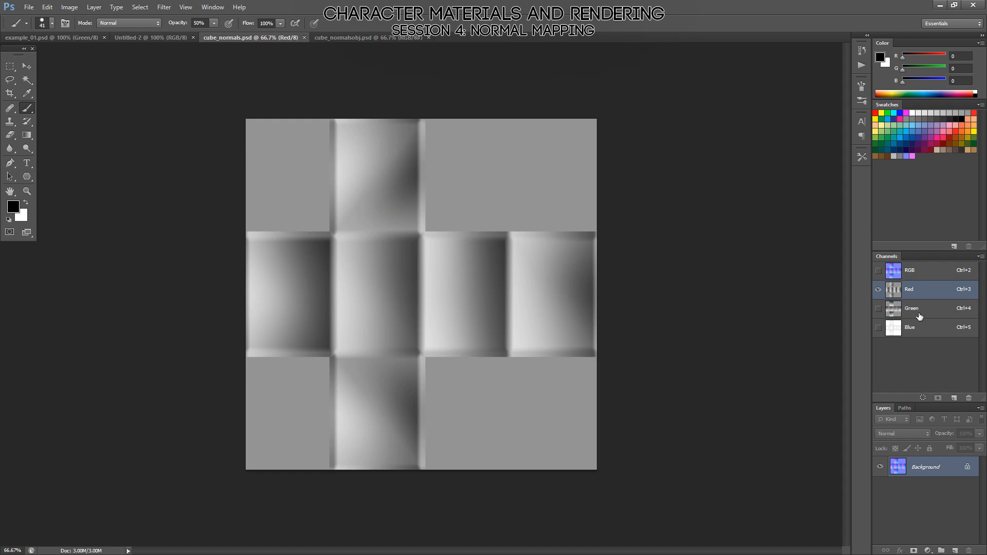
{"action": "left_click", "coordinate": [918, 308]}
{"action": "left_click", "coordinate": [915, 327]}
{"action": "left_click", "coordinate": [902, 276]}
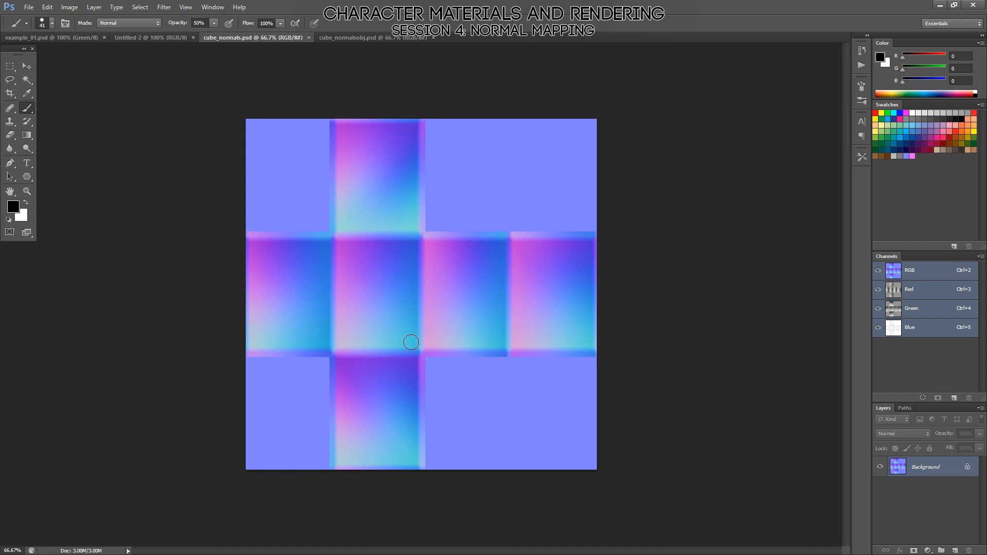
Paint a horizontal and a vertical band of the flat background blue (127, 127, 255) across the cube faces at 100% opacity and save.
{"action": "left_click", "coordinate": [524, 158], "text": "alt"}
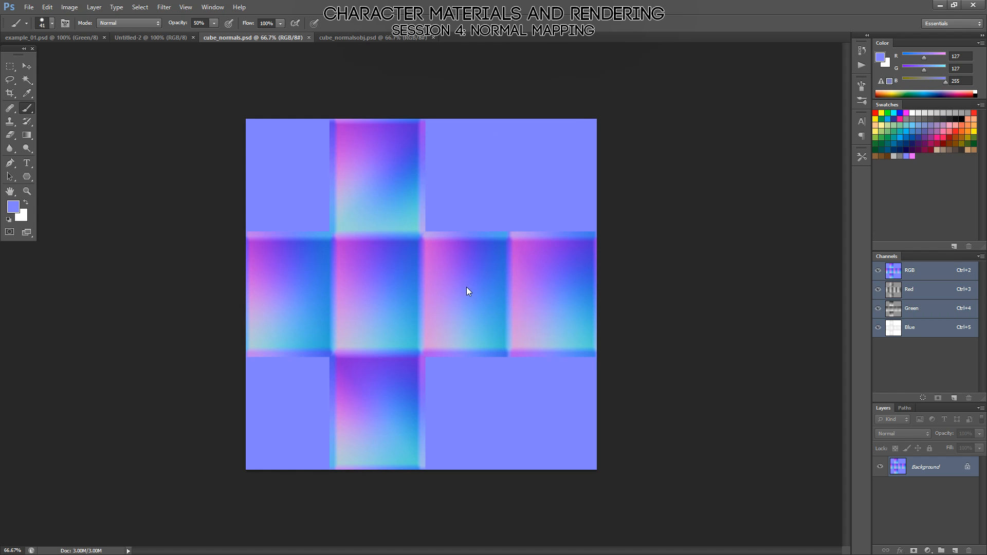
{"action": "mouse_move", "coordinate": [453, 287]}
{"action": "right_mouse_down", "text": "alt"}
{"action": "mouse_move", "coordinate": [477, 294]}
{"action": "mouse_move", "coordinate": [455, 301]}
{"action": "right_mouse_up", "text": "alt"}
{"action": "left_click_drag", "start_coordinate": [602, 291], "coordinate": [212, 289]}
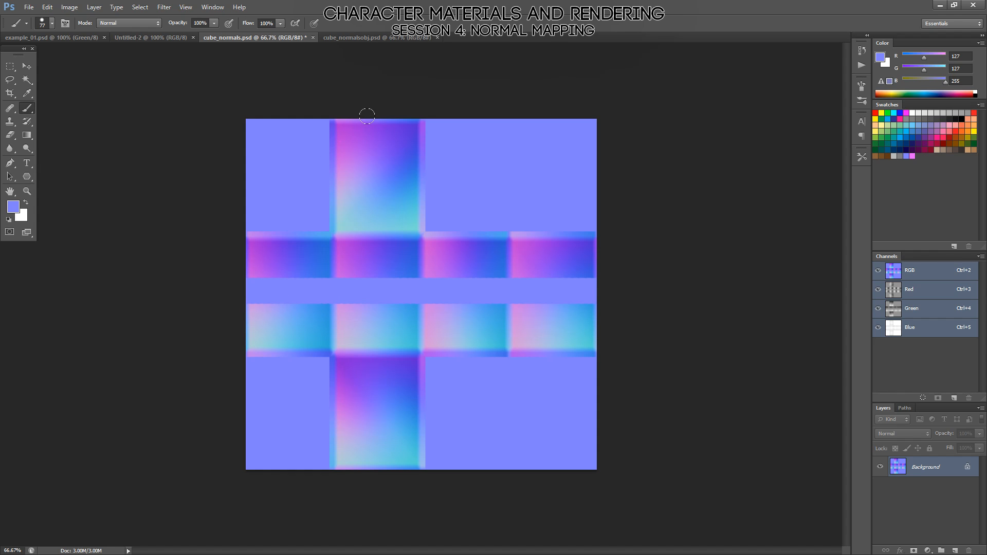
{"action": "left_click_drag", "start_coordinate": [367, 116], "coordinate": [358, 548]}
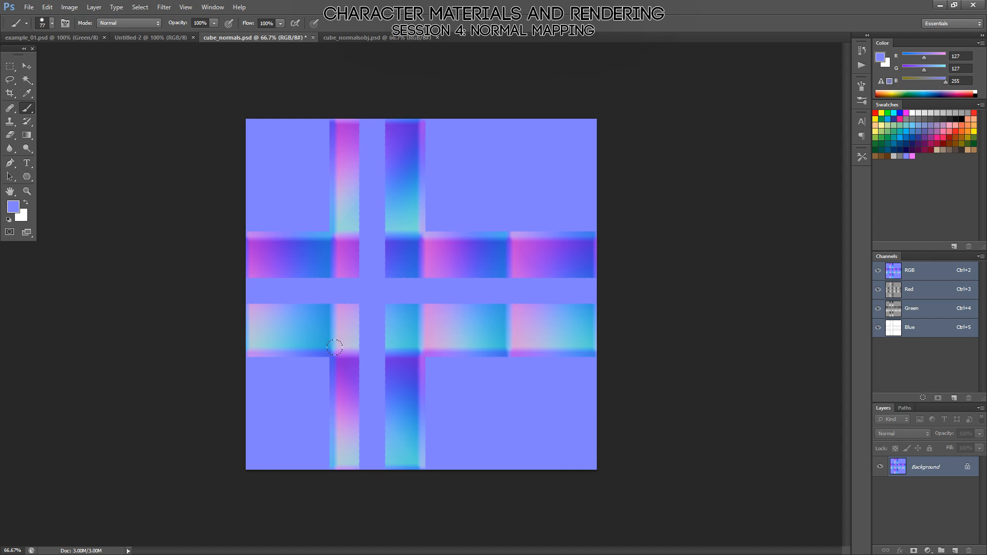
{"action": "key", "text": "ctrl+s"}
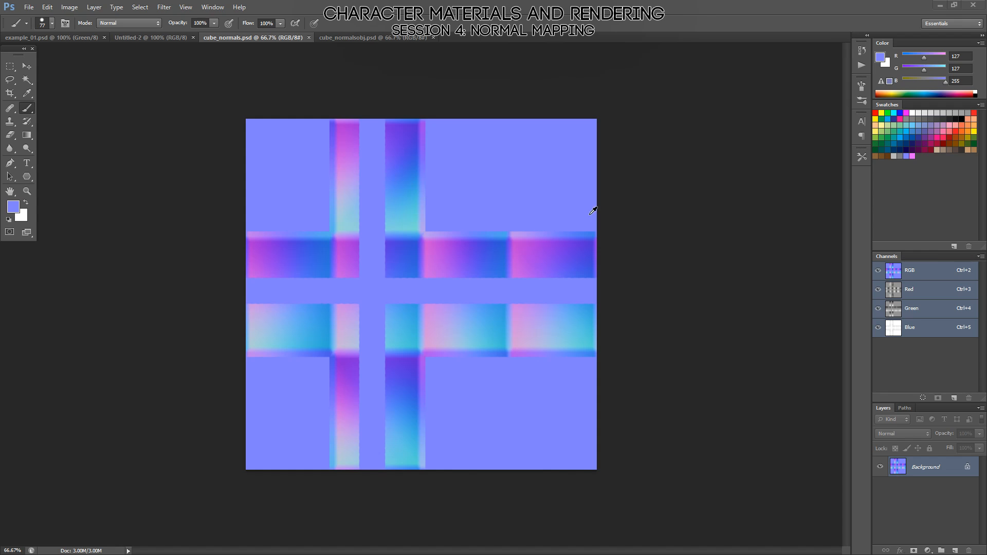
Return to Marmoset Toolbag and examine how the painted flat-blue bands shade on the low-poly cube.
{"action": "key", "text": "alt+Tab"}
{"action": "left_click_drag", "start_coordinate": [616, 302], "coordinate": [499, 276]}
{"action": "left_click_drag", "start_coordinate": [506, 240], "coordinate": [534, 237]}
{"action": "scroll", "coordinate": [541, 245], "scroll_direction": "up", "scroll_amount": 5}
{"action": "scroll", "coordinate": [452, 296], "scroll_direction": "down", "scroll_amount": 6}
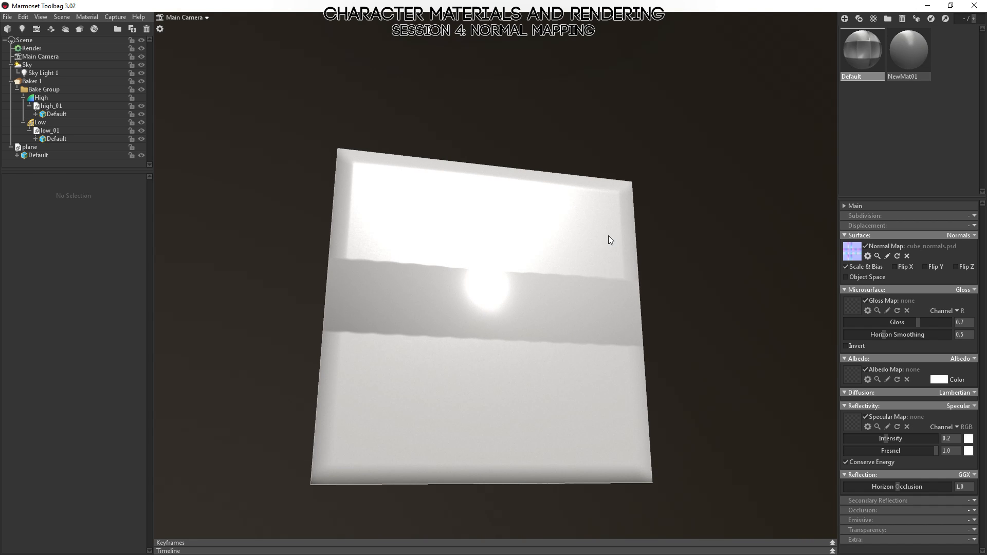
{"action": "left_click_drag", "start_coordinate": [554, 218], "coordinate": [339, 218]}
{"action": "right_click_drag", "start_coordinate": [369, 172], "coordinate": [403, 272]}
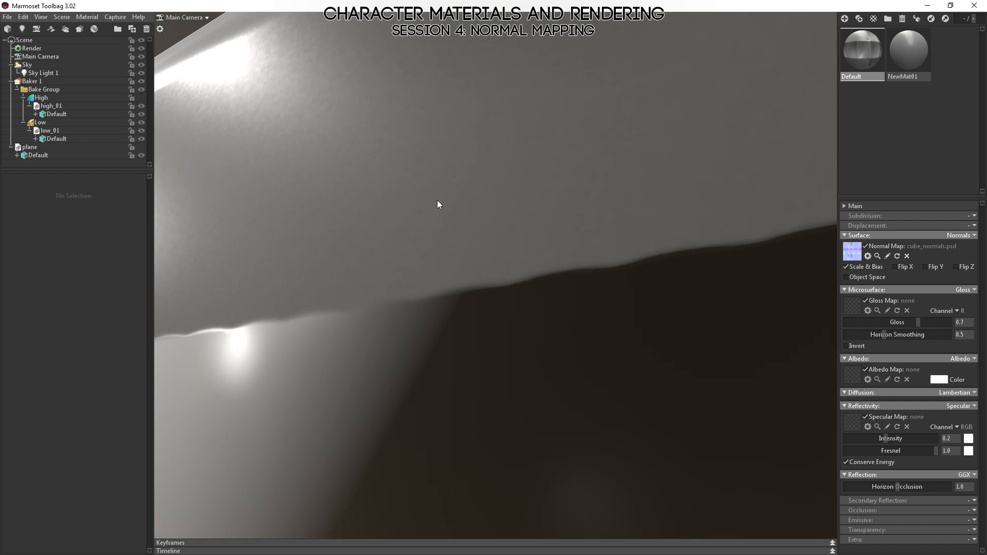
Examine the specular highlights near the cube's upper corner and the border of the painted band up close.
{"action": "middle_click_drag", "start_coordinate": [437, 199], "coordinate": [628, 297]}
{"action": "left_click_drag", "start_coordinate": [524, 277], "coordinate": [492, 242]}
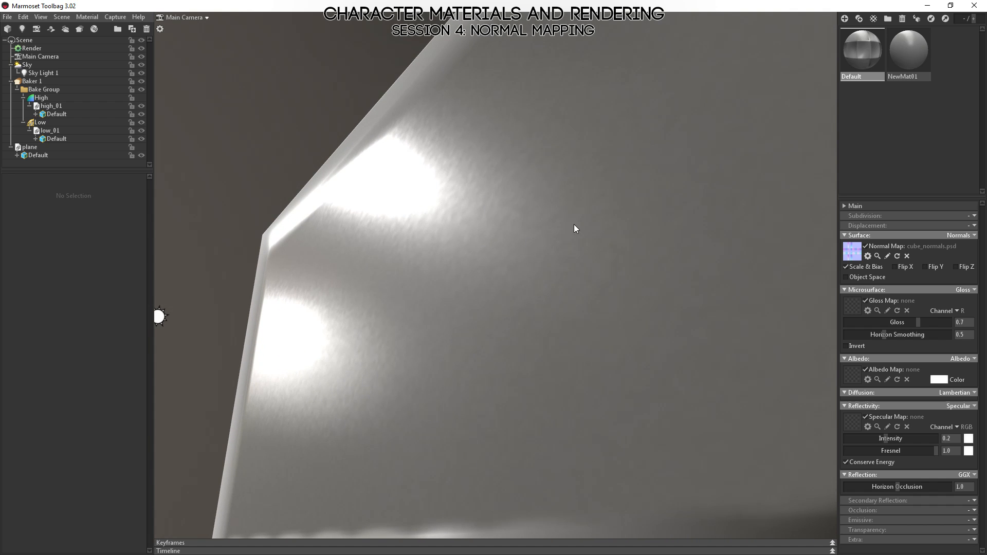
{"action": "mouse_move", "coordinate": [465, 283]}
{"action": "left_mouse_down"}
{"action": "mouse_move", "coordinate": [455, 285]}
{"action": "mouse_move", "coordinate": [449, 274]}
{"action": "mouse_move", "coordinate": [466, 271]}
{"action": "left_mouse_up"}
{"action": "left_click", "coordinate": [466, 271]}
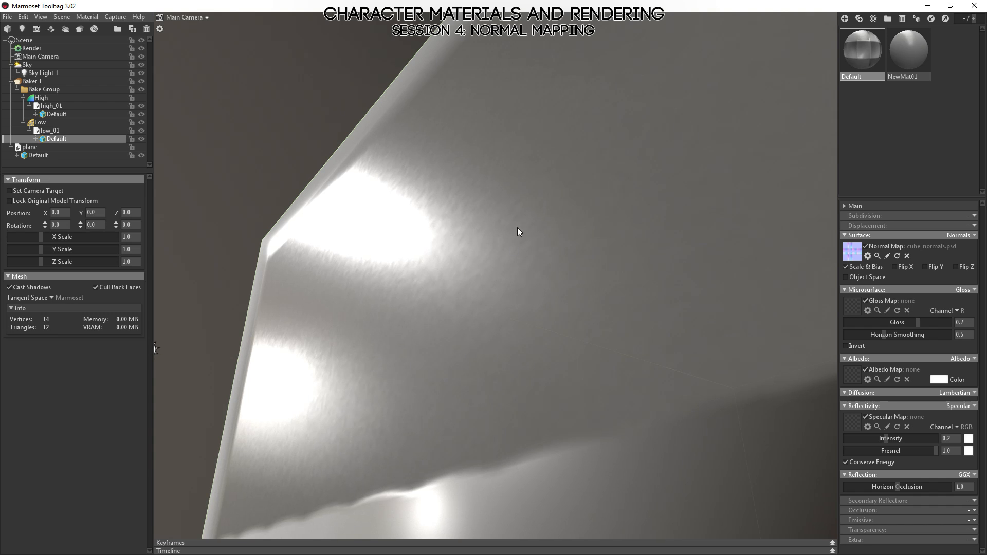
{"action": "left_click_drag", "start_coordinate": [488, 42], "coordinate": [460, 282]}
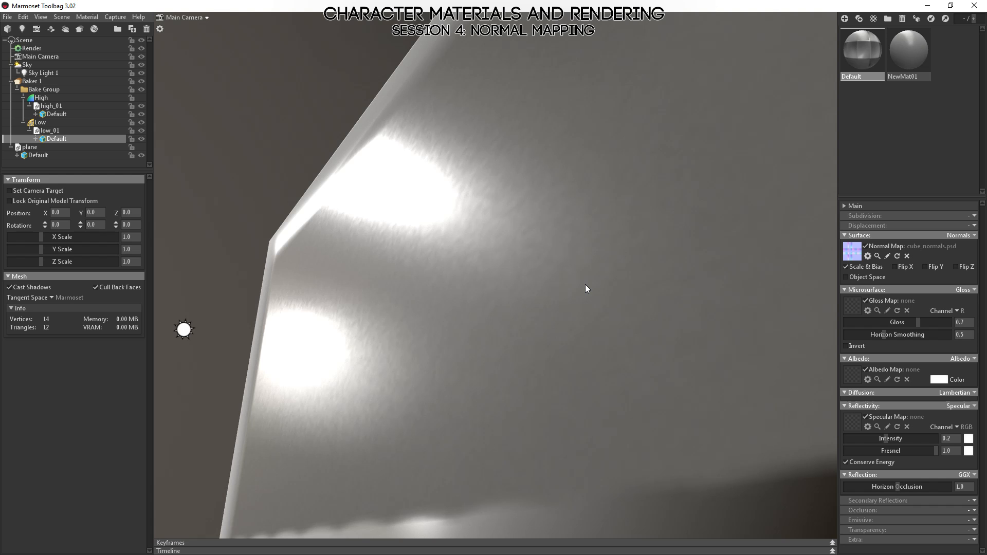
{"action": "left_click_drag", "start_coordinate": [523, 259], "coordinate": [475, 244]}
{"action": "right_click_drag", "start_coordinate": [475, 244], "coordinate": [467, 347]}
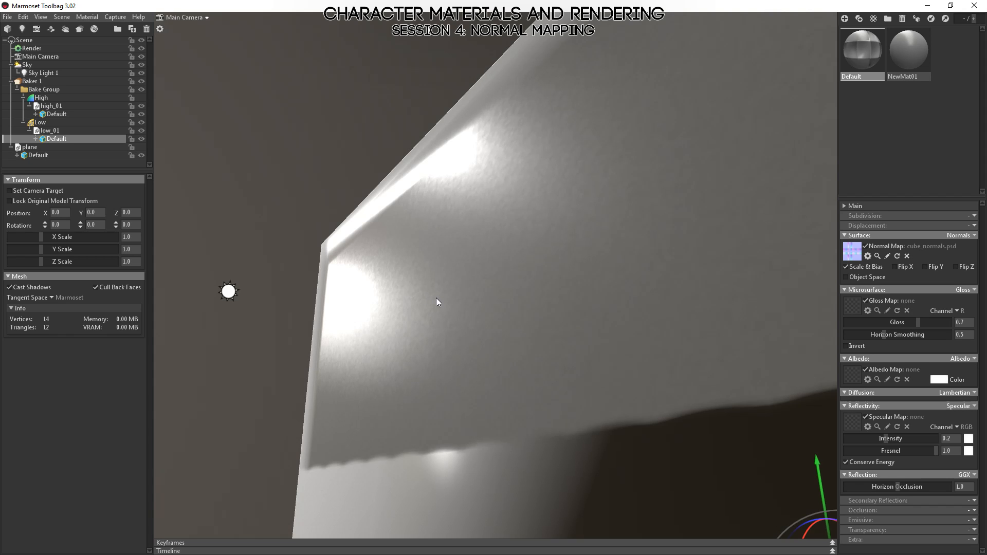
{"action": "left_click_drag", "start_coordinate": [436, 302], "coordinate": [422, 324]}
{"action": "right_click_drag", "start_coordinate": [456, 357], "coordinate": [442, 324]}
{"action": "left_click_drag", "start_coordinate": [451, 184], "coordinate": [463, 182]}
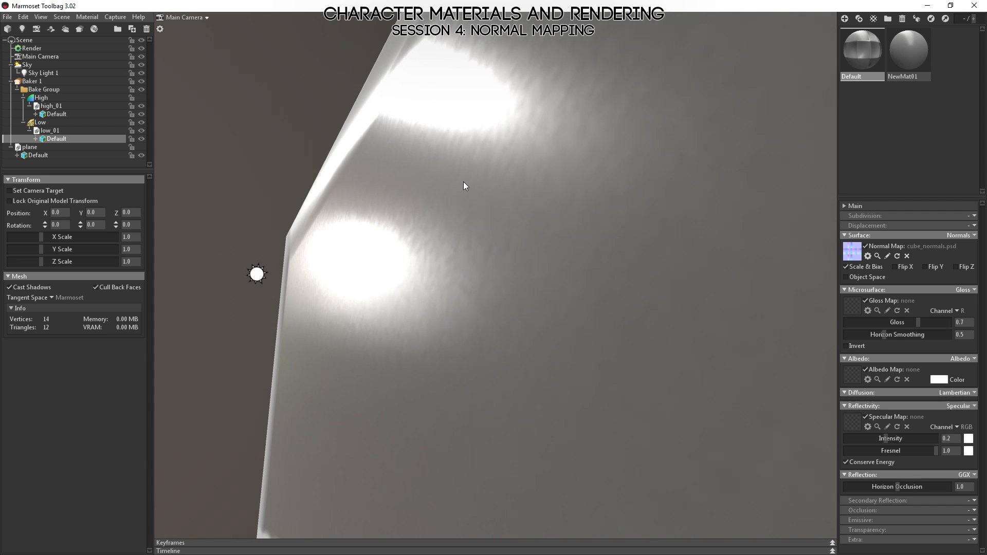
{"action": "right_click_drag", "start_coordinate": [453, 391], "coordinate": [480, 298]}
{"action": "left_click_drag", "start_coordinate": [480, 298], "coordinate": [441, 263]}
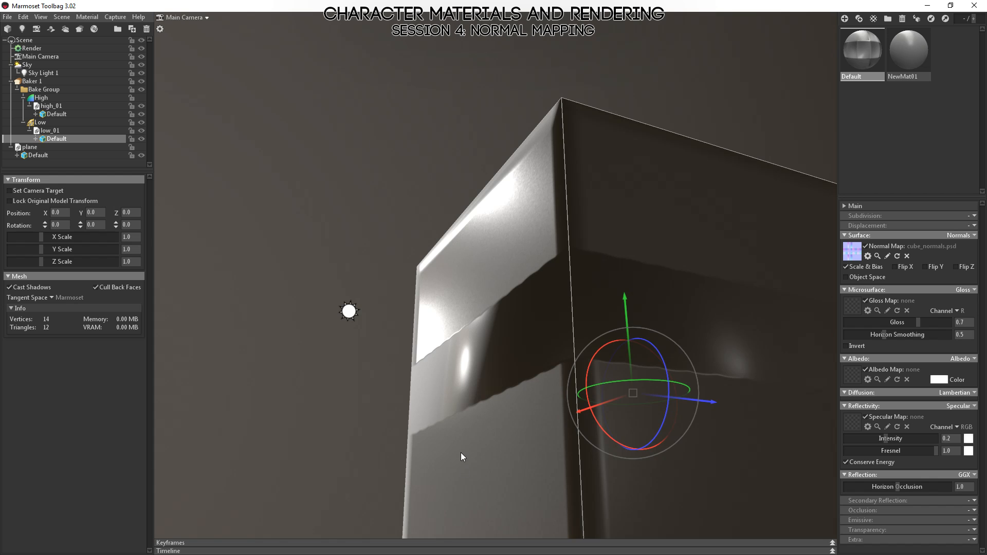
{"action": "right_click_drag", "start_coordinate": [497, 286], "coordinate": [509, 362]}
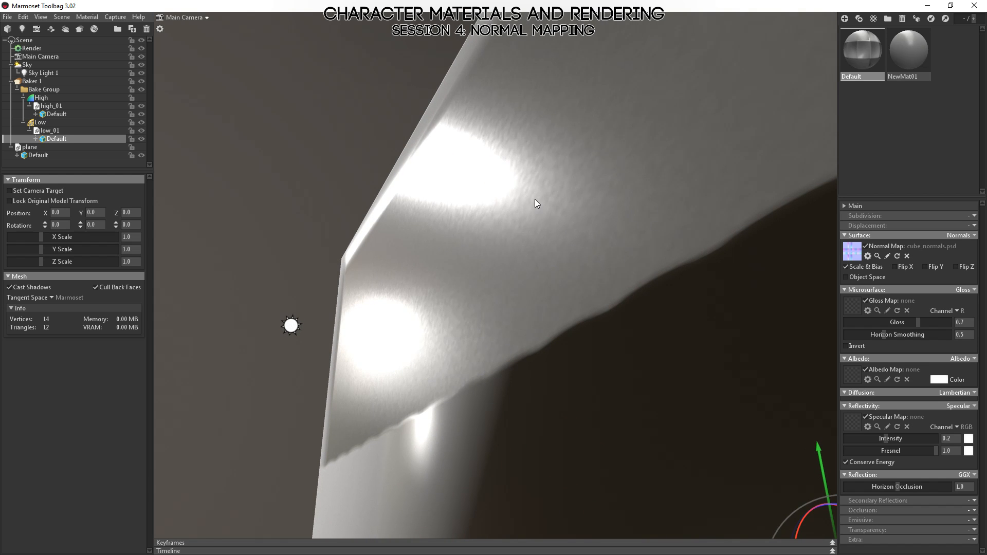
Switch to Photoshop and check the individual channels of the painted cube_normals.psd, returning to the RGB composite.
{"action": "key", "text": "alt+Tab"}
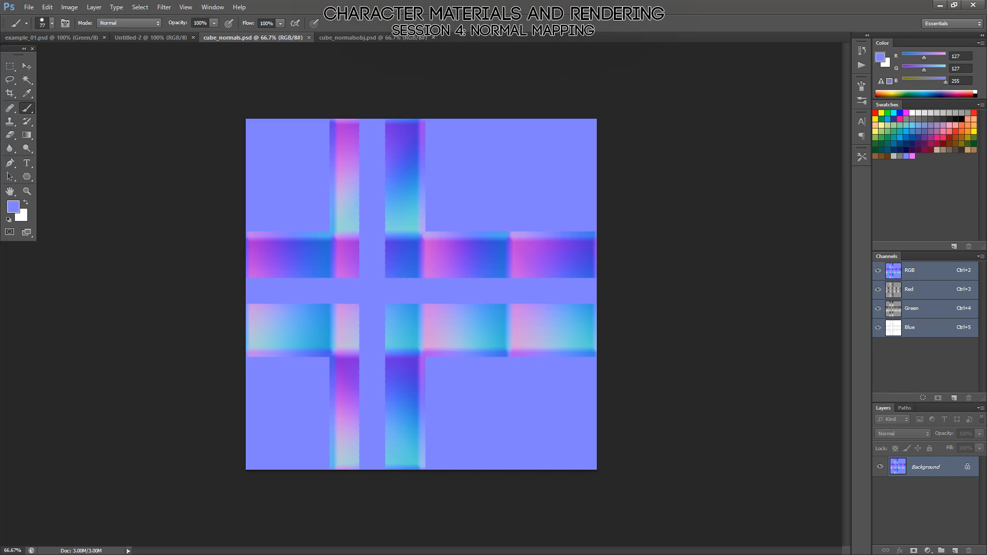
{"action": "left_click", "coordinate": [913, 290]}
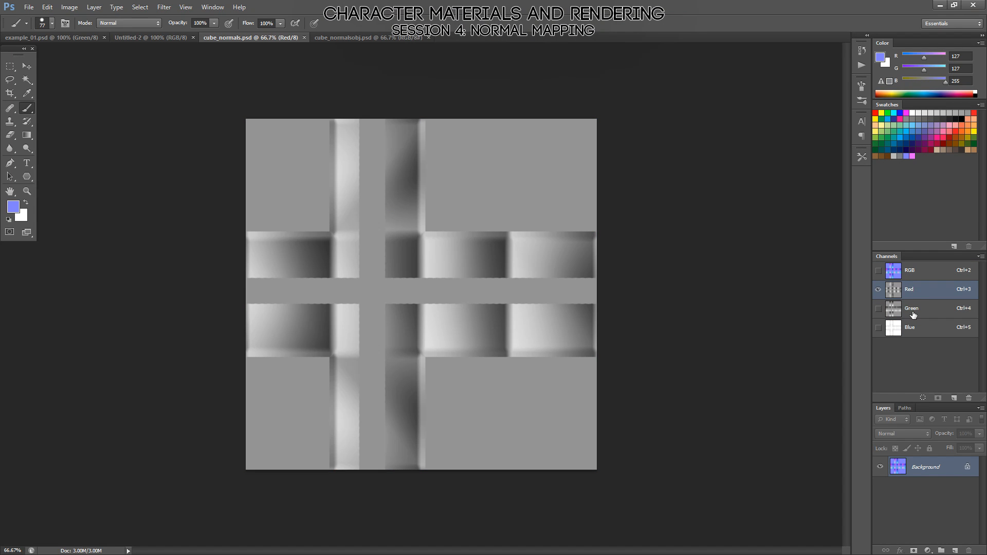
{"action": "left_click", "coordinate": [913, 314]}
{"action": "left_click", "coordinate": [902, 329]}
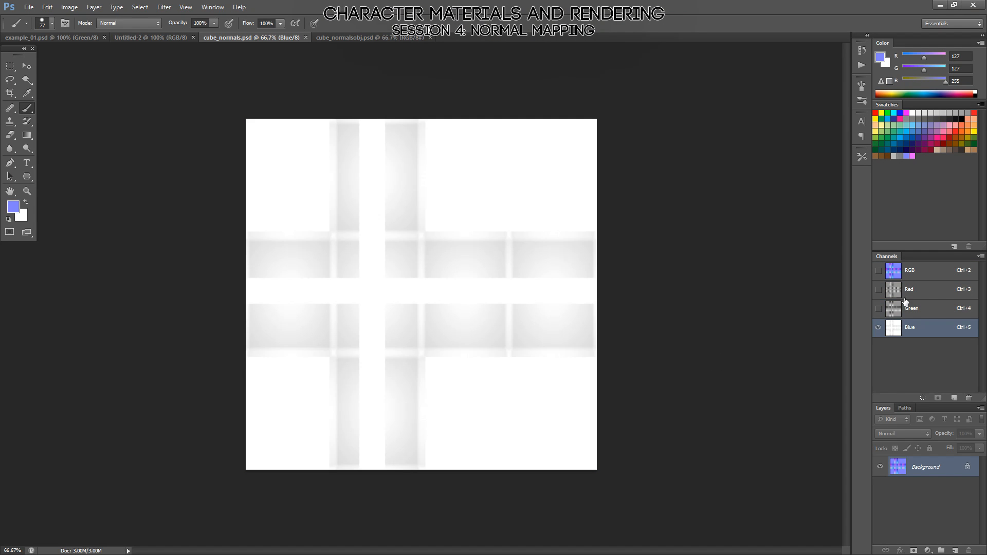
{"action": "left_click", "coordinate": [901, 297]}
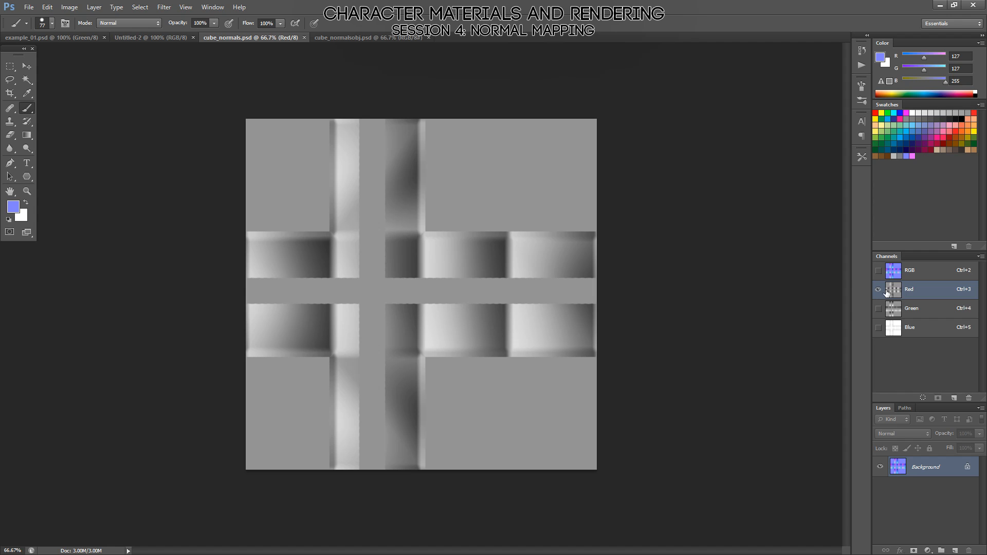
{"action": "left_click", "coordinate": [910, 275]}
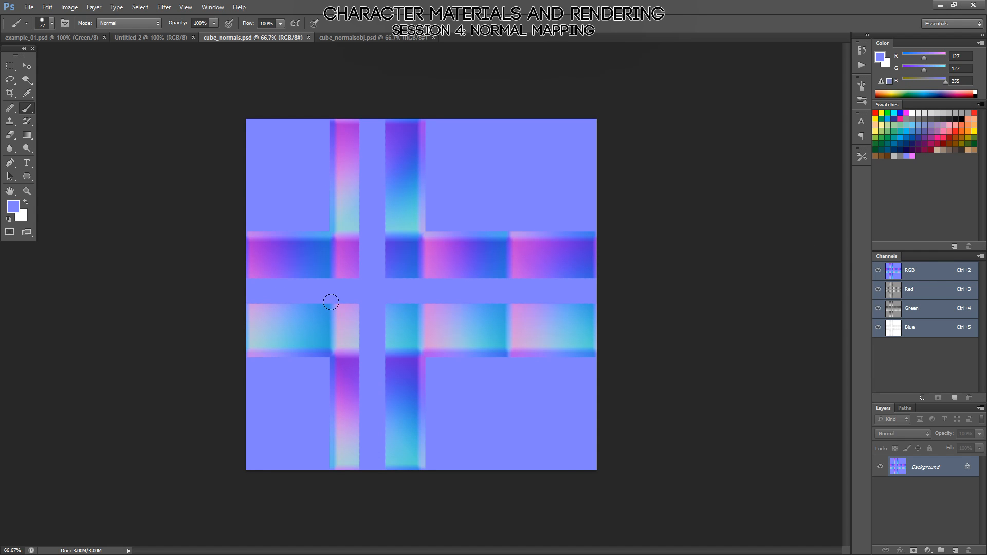
Return to Marmoset Toolbag and briefly show the High group to compare its highlights with the low-poly cube's.
{"action": "key", "text": "alt+Tab"}
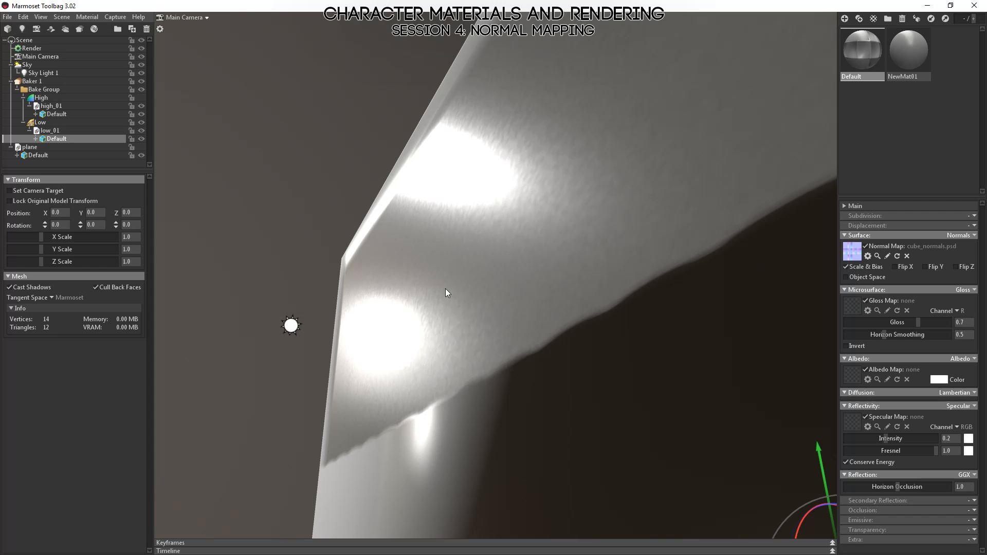
{"action": "mouse_move", "coordinate": [499, 318]}
{"action": "right_mouse_down"}
{"action": "mouse_move", "coordinate": [486, 280]}
{"action": "mouse_move", "coordinate": [485, 327]}
{"action": "right_mouse_up"}
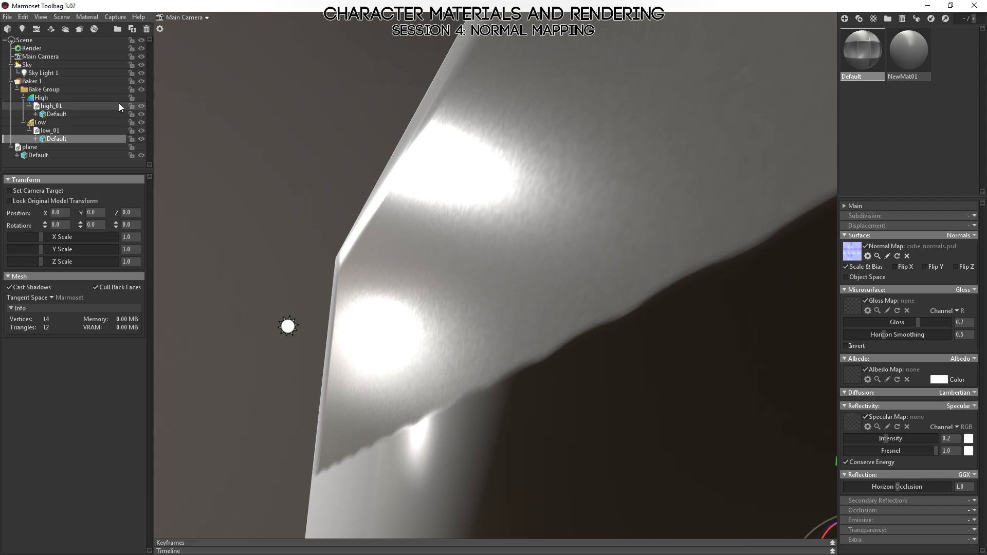
{"action": "left_click", "coordinate": [143, 100]}
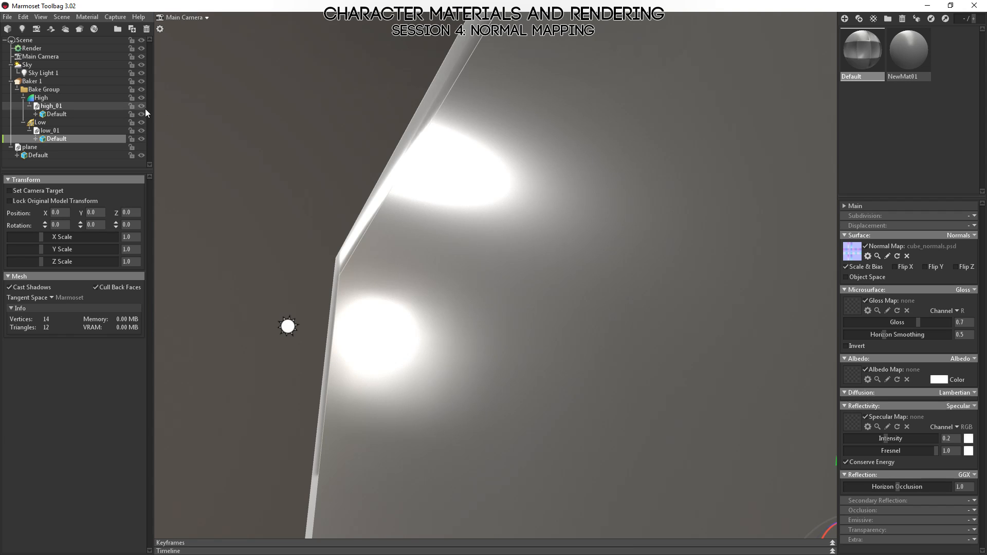
{"action": "left_click", "coordinate": [144, 100]}
Set the output format of Baker 1 to 16 bits per channel.
{"action": "left_click", "coordinate": [77, 81]}
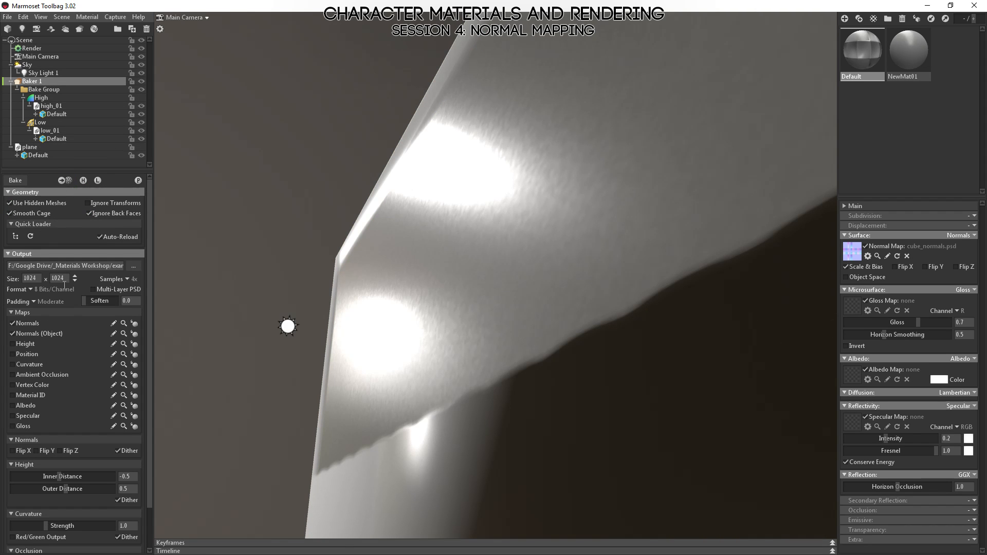
{"action": "left_click", "coordinate": [31, 288]}
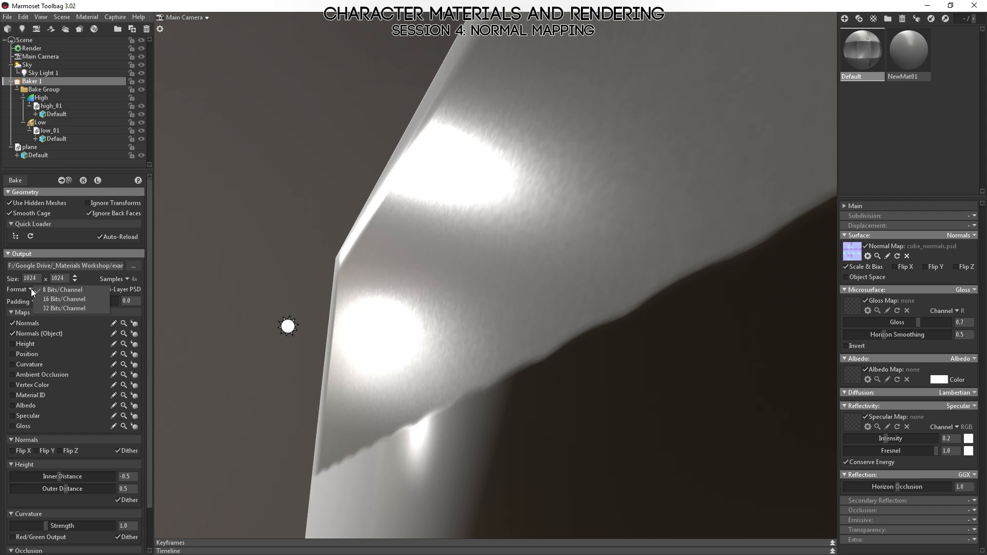
{"action": "left_click", "coordinate": [73, 300]}
Switch to Photoshop, undo the flat-blue strokes painted on cube_normals.psd, save the file and return to Marmoset Toolbag.
{"action": "key", "text": "alt+Tab"}
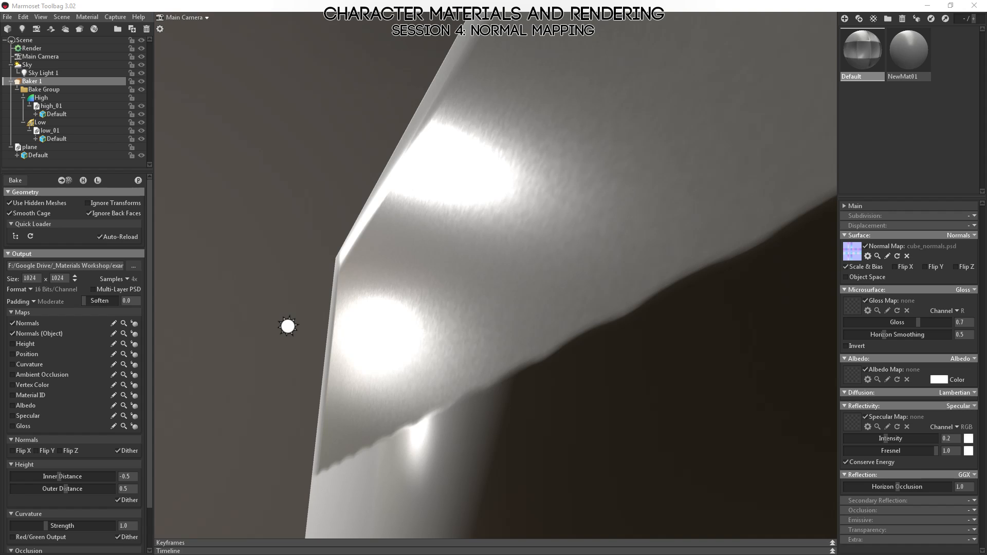
{"action": "key", "text": "ctrl+alt+z"}
{"action": "key", "text": "ctrl+alt+z"}
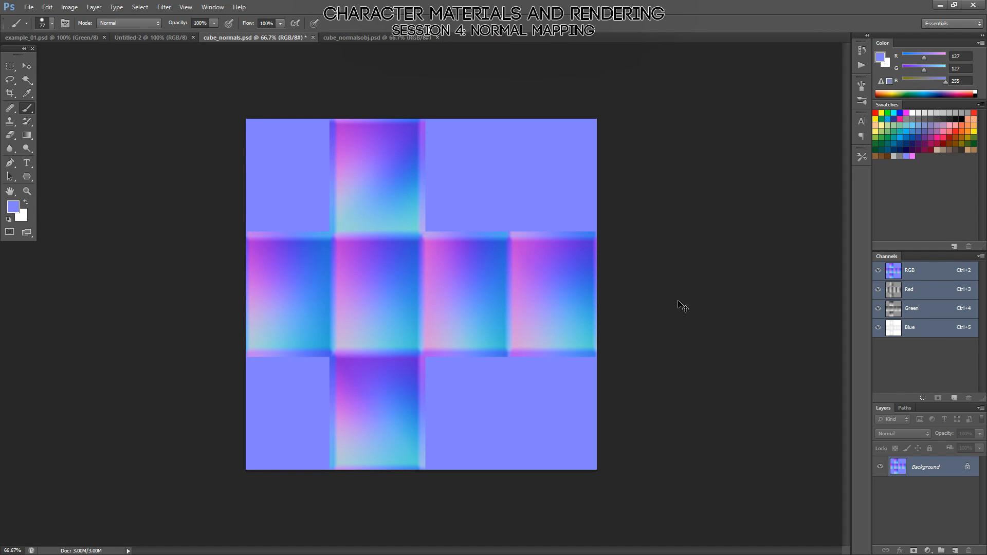
{"action": "key", "text": "ctrl+s"}
{"action": "key", "text": "alt+Tab"}
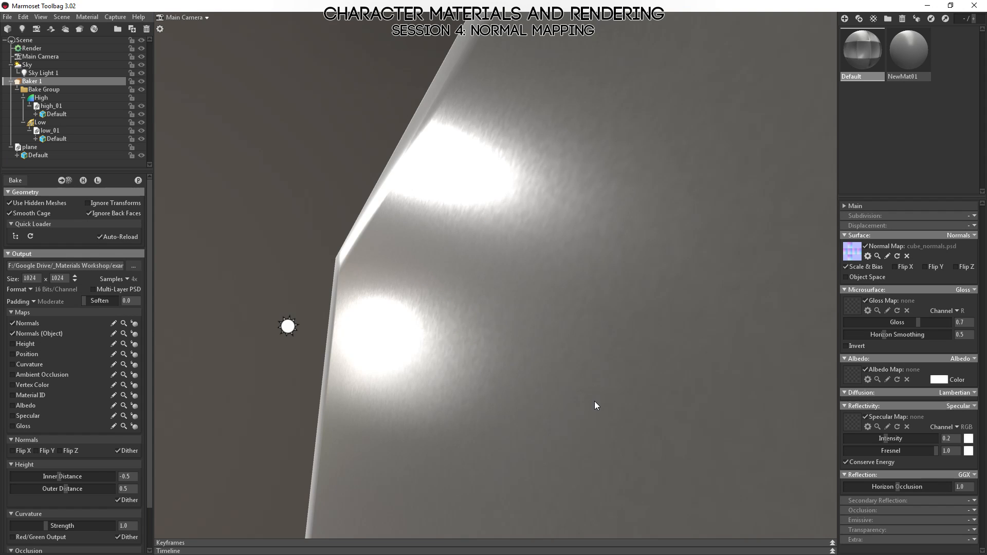
View the restored highlights on the low-poly cube, then briefly check cube_normals.psd in Photoshop and return to Marmoset Toolbag.
{"action": "left_click_drag", "start_coordinate": [594, 402], "coordinate": [564, 350]}
{"action": "key", "text": "alt+Tab"}
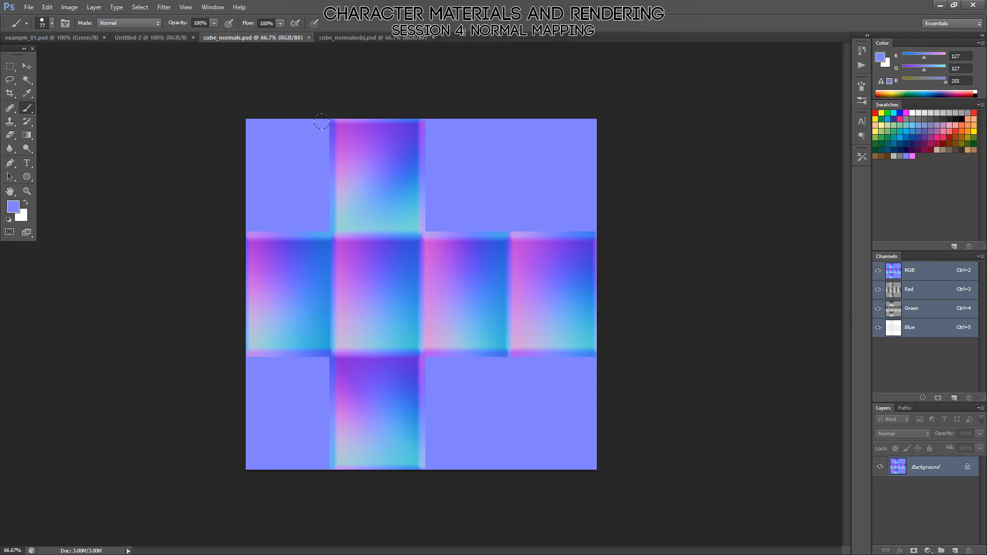
{"action": "key", "text": "alt+Tab"}
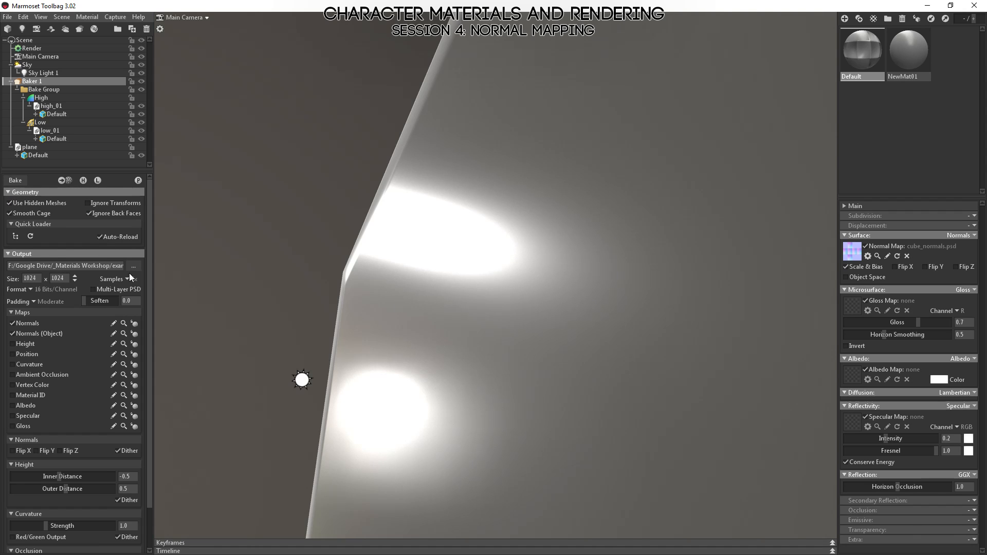
Examine how smooth the specular highlights near the cube's corner look with the 16-bit normal map, up close and from farther away.
{"action": "left_click_drag", "start_coordinate": [584, 269], "coordinate": [522, 353]}
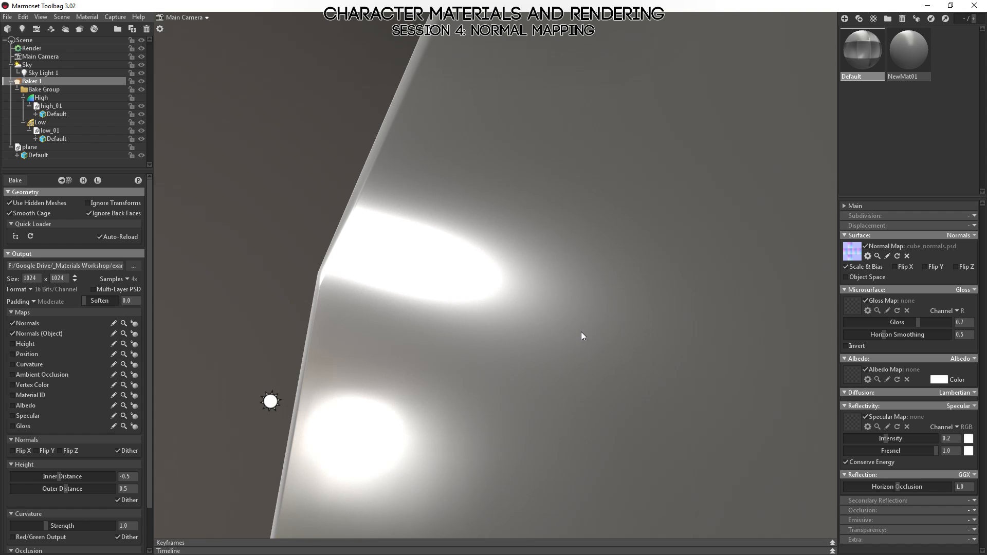
{"action": "left_click_drag", "start_coordinate": [581, 329], "coordinate": [515, 285]}
{"action": "middle_click_drag", "start_coordinate": [515, 285], "coordinate": [505, 239]}
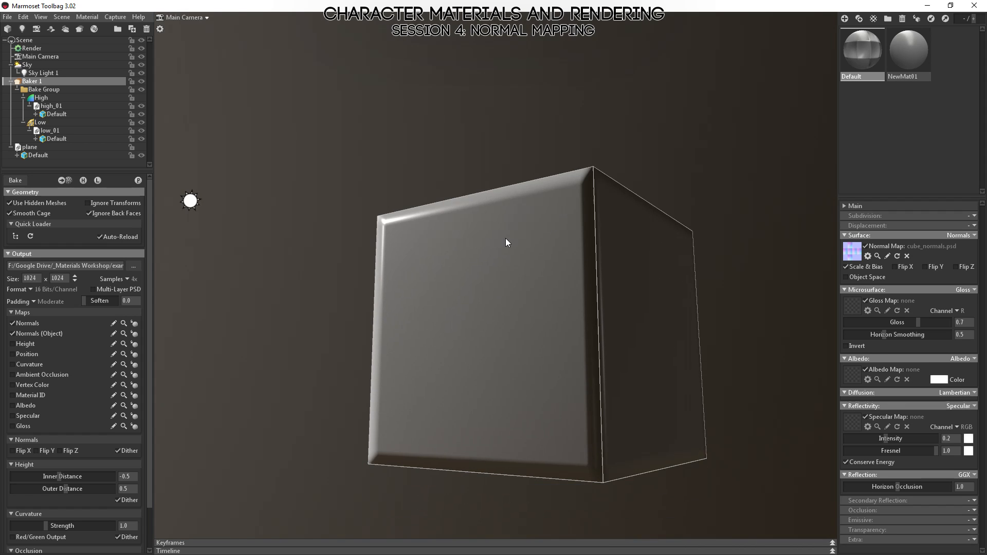
{"action": "right_click_drag", "start_coordinate": [505, 238], "coordinate": [532, 319]}
{"action": "left_click_drag", "start_coordinate": [531, 319], "coordinate": [568, 278]}
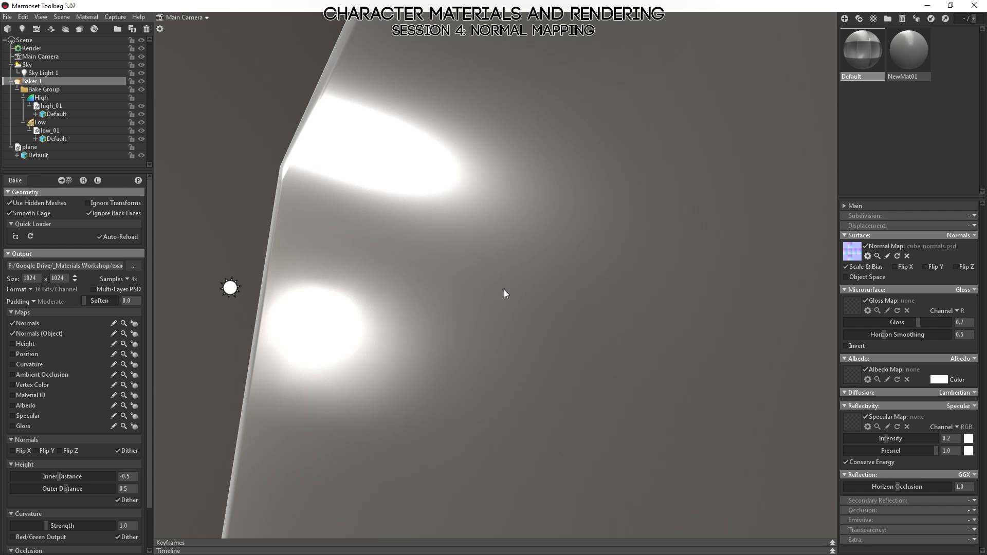
{"action": "left_click_drag", "start_coordinate": [434, 288], "coordinate": [415, 291]}
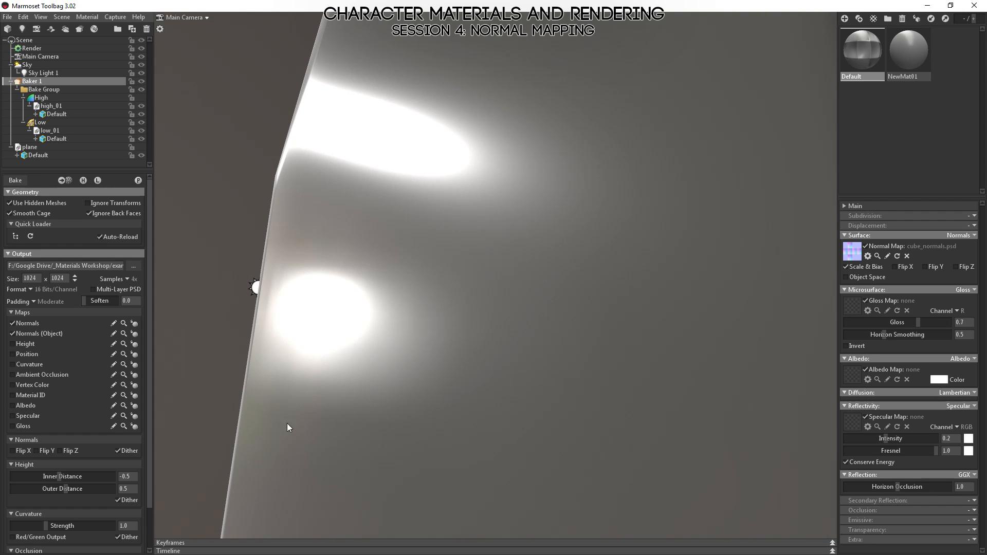
{"action": "right_click_drag", "start_coordinate": [631, 353], "coordinate": [473, 352]}
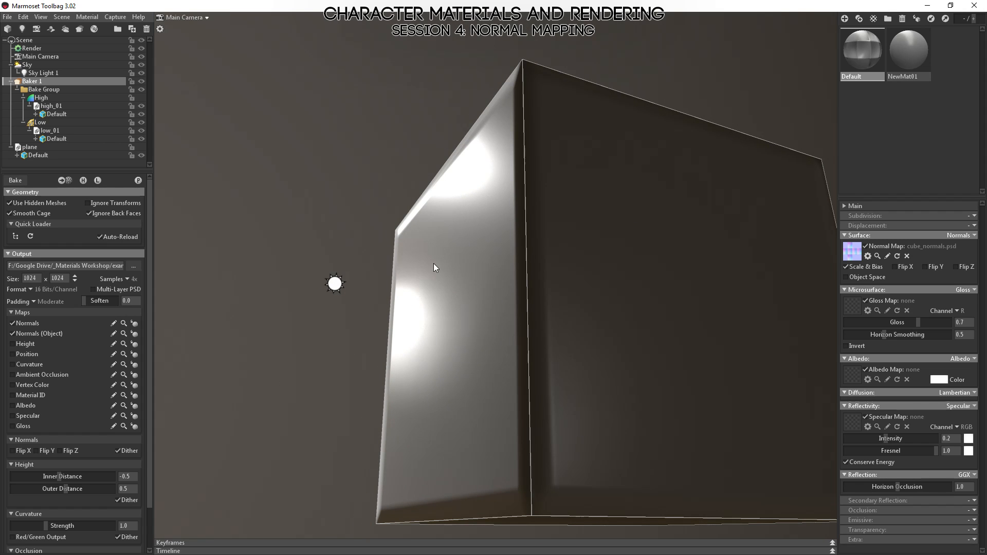
{"action": "right_click_drag", "start_coordinate": [434, 268], "coordinate": [325, 323]}
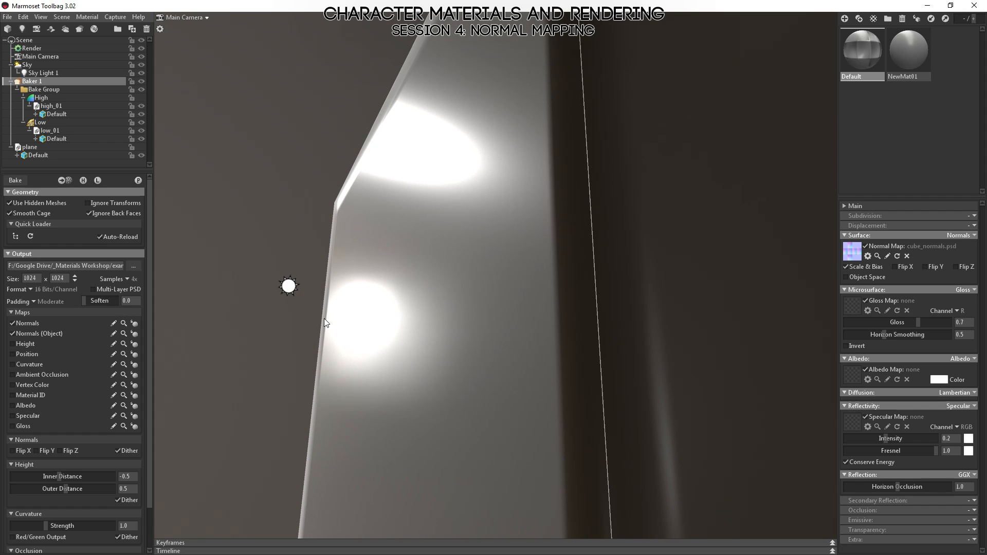
Set the baker's output format to 32 bits per channel.
{"action": "left_click", "coordinate": [33, 289]}
{"action": "left_click", "coordinate": [51, 305]}
{"action": "left_click_drag", "start_coordinate": [504, 311], "coordinate": [509, 287]}
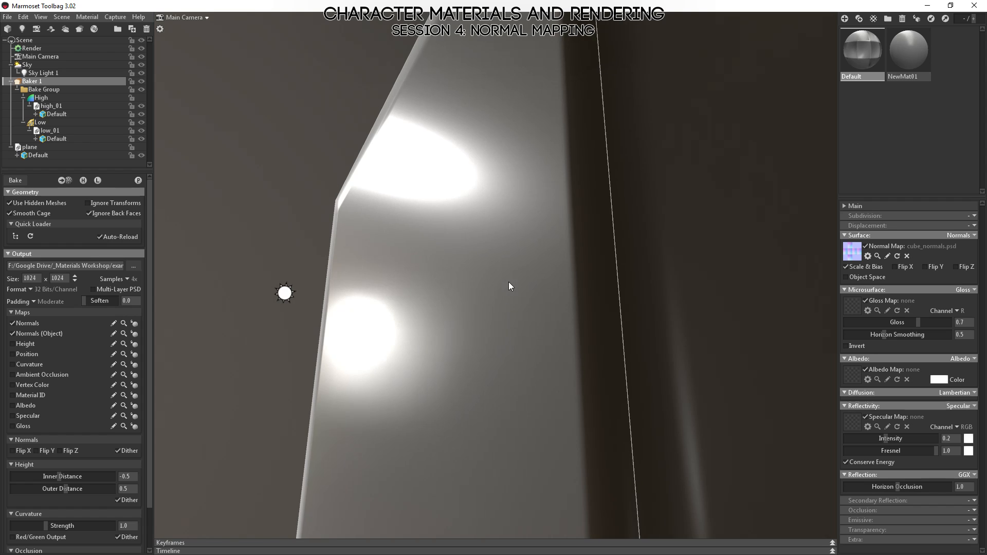
Set the baker's output format to 8 bits per channel and bake the normal maps again, viewing the highlights at the corner.
{"action": "left_click", "coordinate": [35, 288]}
{"action": "left_click", "coordinate": [46, 291]}
{"action": "left_click", "coordinate": [15, 180]}
{"action": "left_click_drag", "start_coordinate": [402, 292], "coordinate": [503, 449]}
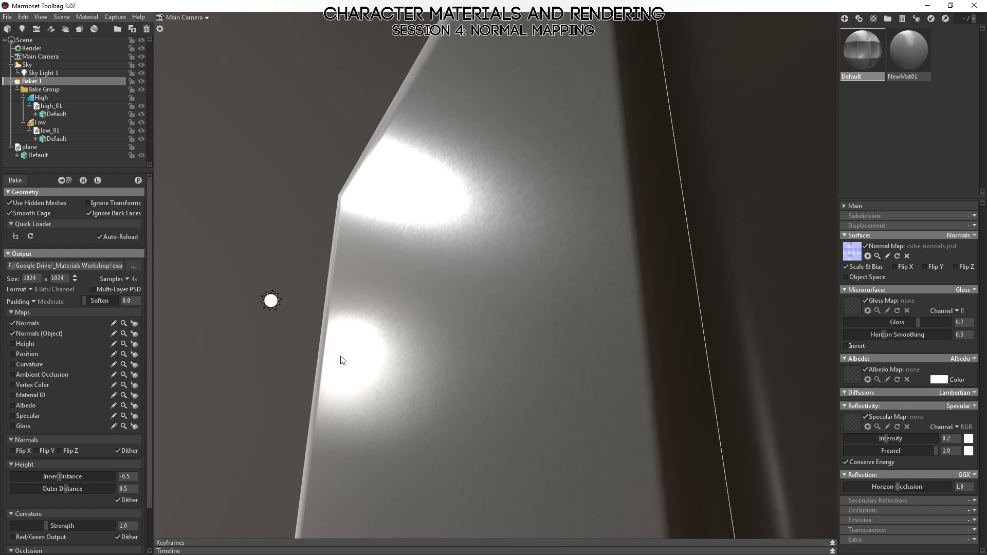
Examine the whole low-poly cube with the 8-bit bake from several angles, watching the highlights and shading on its faces.
{"action": "scroll", "coordinate": [429, 242], "scroll_direction": "down", "scroll_amount": 10}
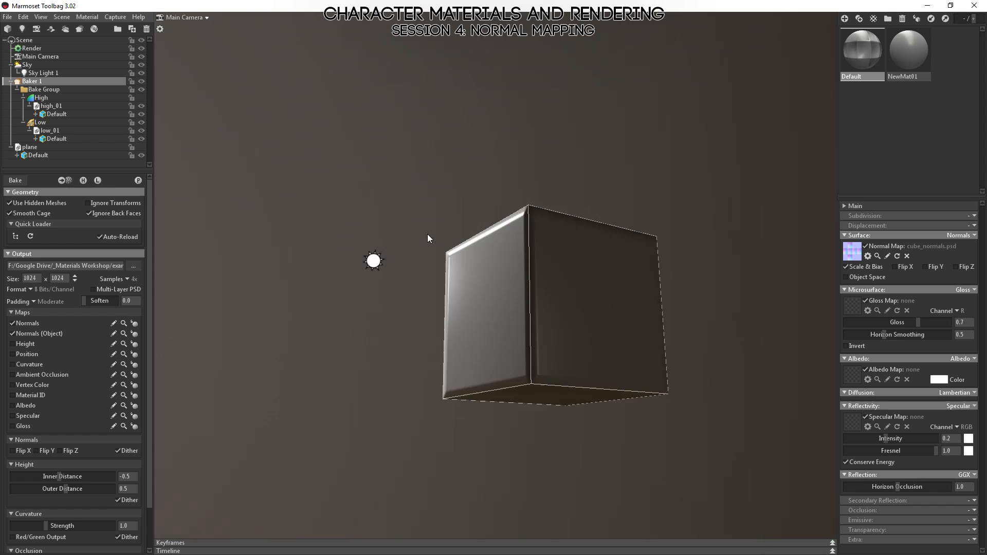
{"action": "left_click_drag", "start_coordinate": [427, 233], "coordinate": [488, 249]}
{"action": "left_click", "coordinate": [489, 249]}
{"action": "scroll", "coordinate": [503, 302], "scroll_direction": "up", "scroll_amount": 5}
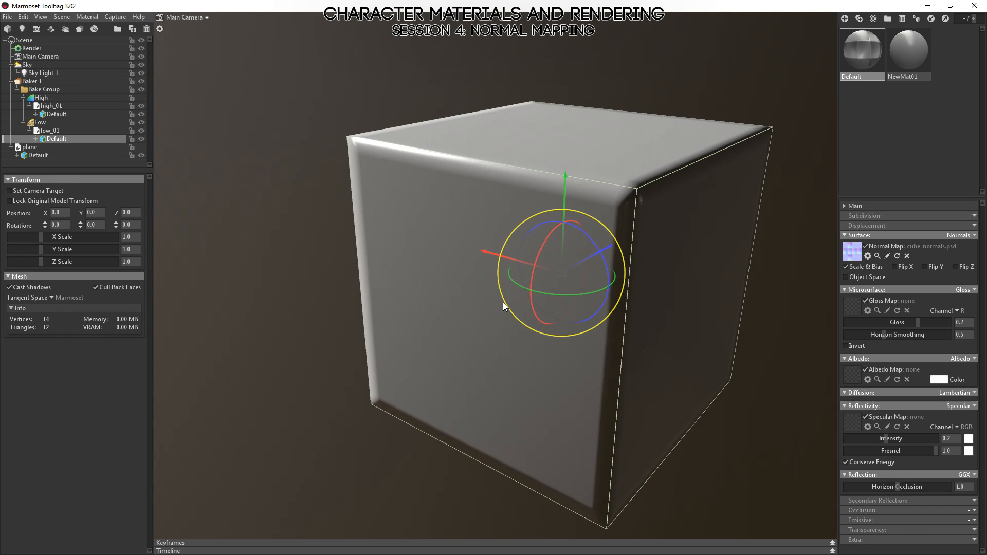
{"action": "left_click_drag", "start_coordinate": [335, 326], "coordinate": [381, 288]}
{"action": "left_click", "coordinate": [686, 81]}
{"action": "left_click_drag", "start_coordinate": [649, 108], "coordinate": [611, 137]}
{"action": "left_click_drag", "start_coordinate": [462, 247], "coordinate": [392, 304]}
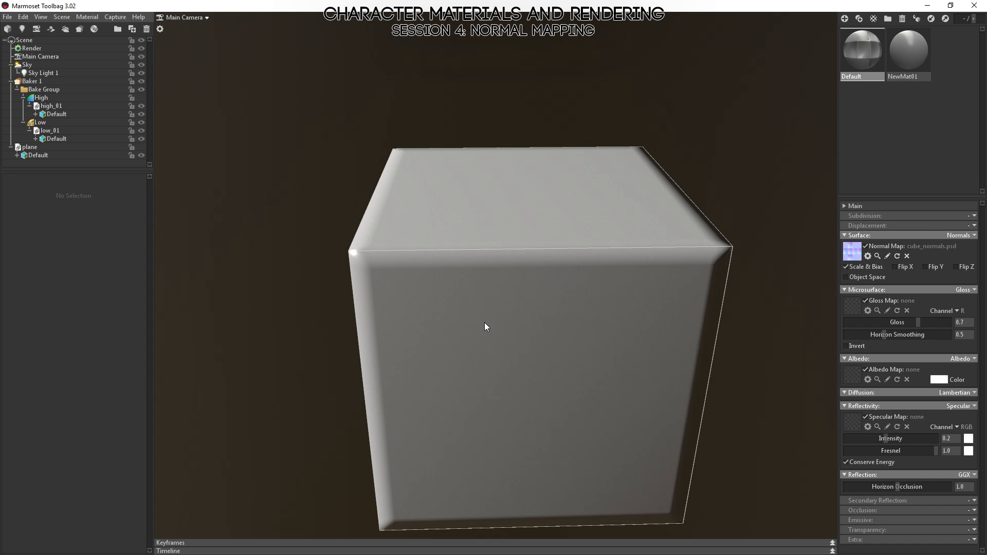
{"action": "left_click_drag", "start_coordinate": [469, 350], "coordinate": [395, 300]}
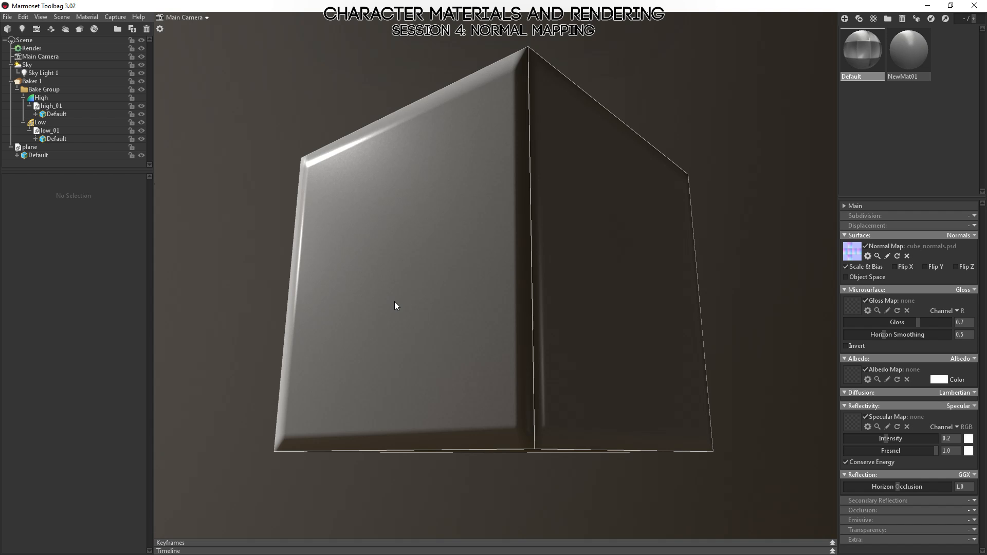
{"action": "mouse_move", "coordinate": [382, 208]}
{"action": "left_mouse_down", "text": "shift"}
{"action": "mouse_move", "coordinate": [328, 201]}
{"action": "mouse_move", "coordinate": [357, 191]}
{"action": "mouse_move", "coordinate": [395, 204]}
{"action": "left_mouse_up", "text": "shift"}
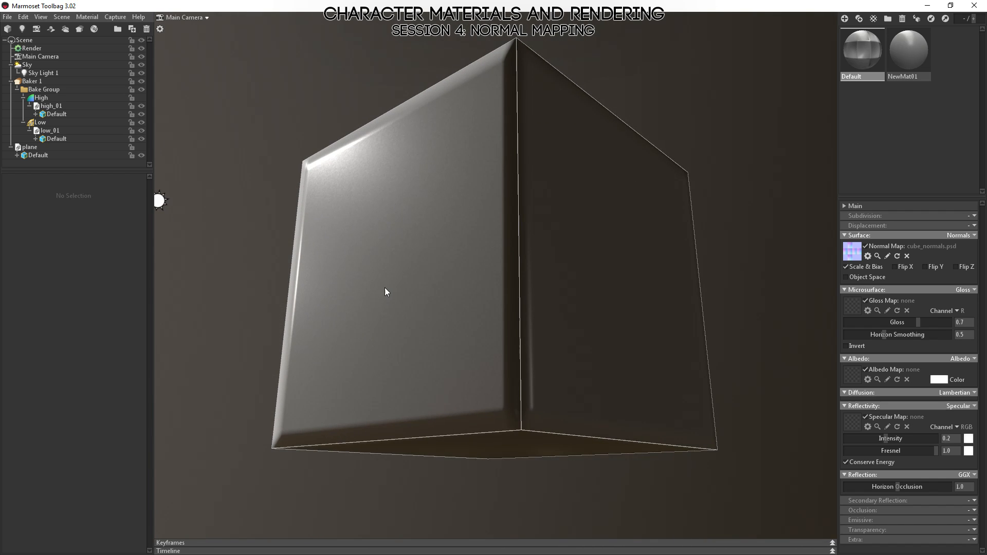
{"action": "left_click_drag", "start_coordinate": [386, 291], "coordinate": [451, 309]}
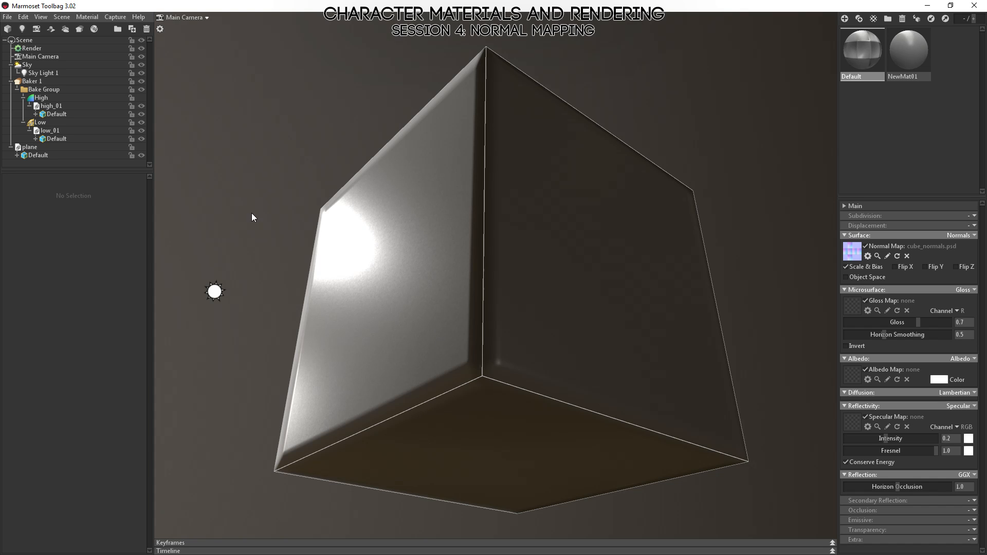
Set the tangent space of the low-poly Default mesh to Unity (Old).
{"action": "left_click", "coordinate": [53, 139]}
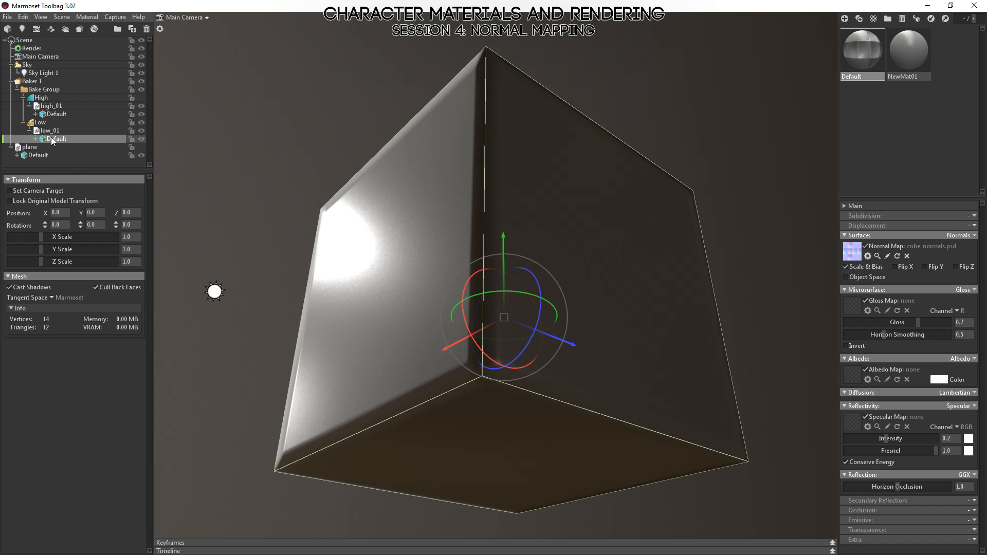
{"action": "left_click", "coordinate": [51, 298]}
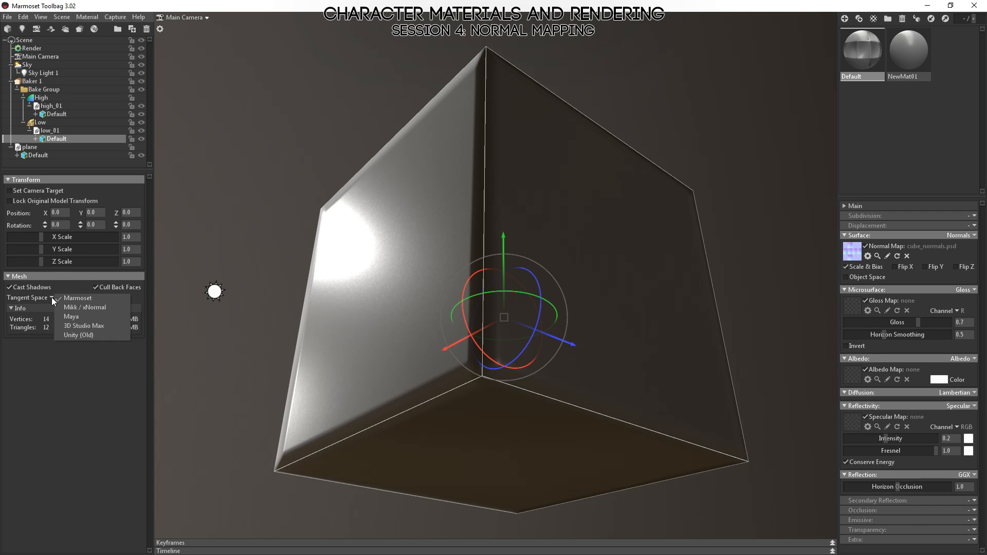
{"action": "left_click", "coordinate": [84, 335]}
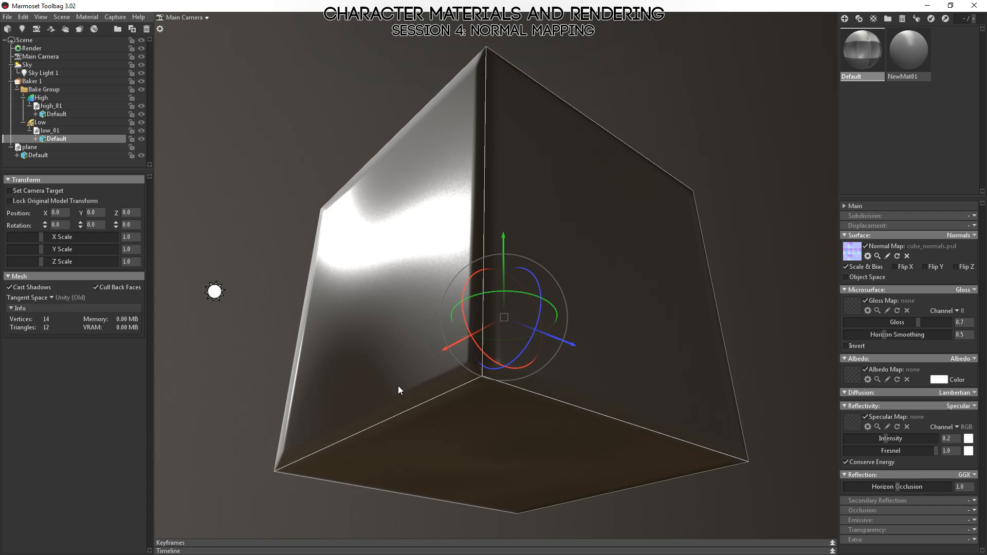
Clear the selection and examine the cube's side and top faces for shading errors caused by the mismatched tangent space.
{"action": "left_click_drag", "start_coordinate": [398, 385], "coordinate": [538, 149]}
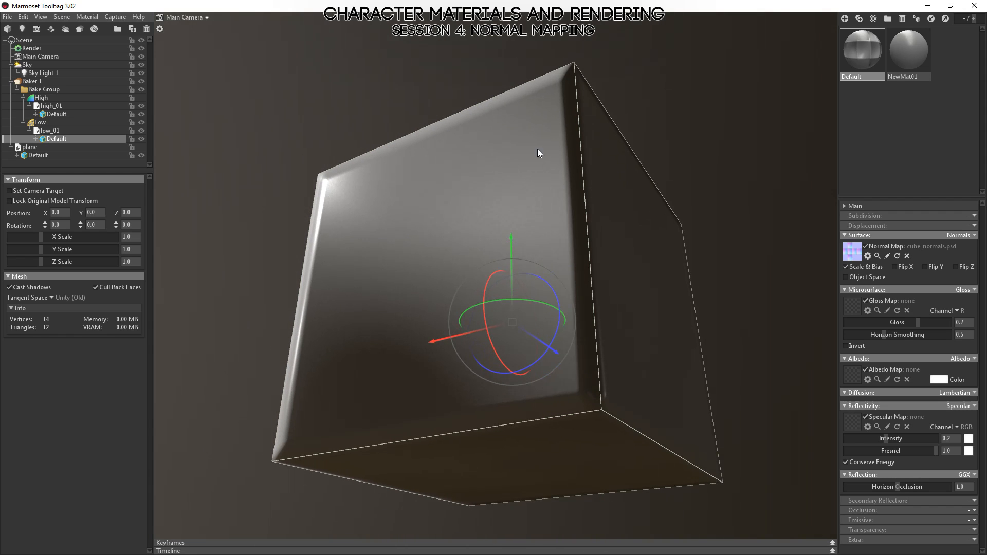
{"action": "left_click", "coordinate": [430, 64]}
{"action": "left_click_drag", "start_coordinate": [430, 64], "coordinate": [520, 240]}
{"action": "left_click_drag", "start_coordinate": [608, 357], "coordinate": [572, 346]}
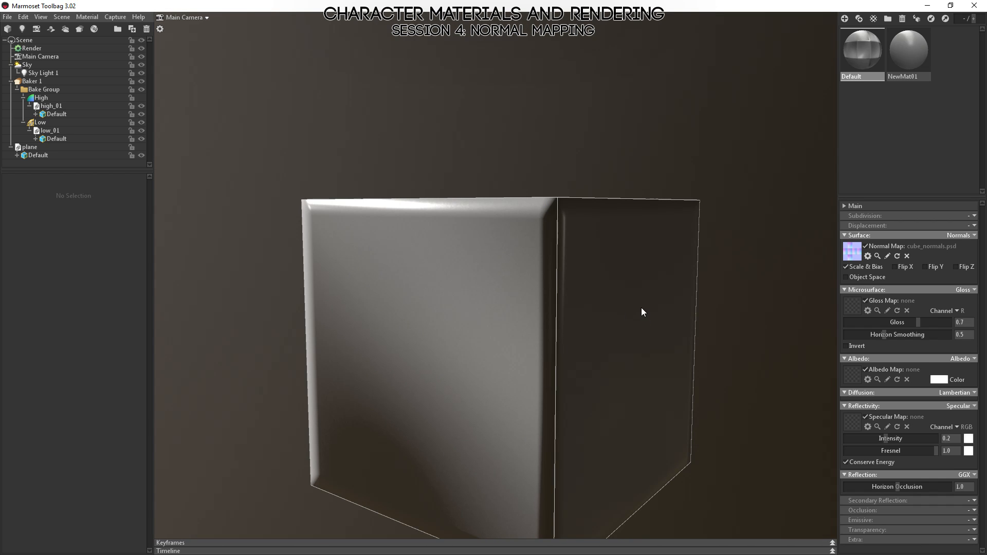
{"action": "left_click_drag", "start_coordinate": [642, 310], "coordinate": [550, 370]}
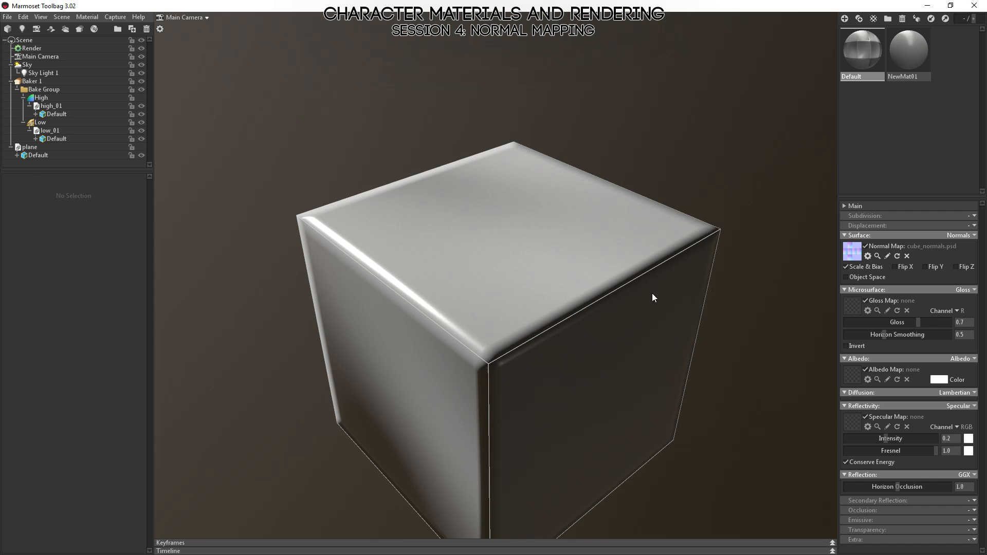
Switch to Photoshop, check the Red and Green channels of cube_normals.psd, and return to Marmoset Toolbag.
{"action": "key", "text": "alt+Tab"}
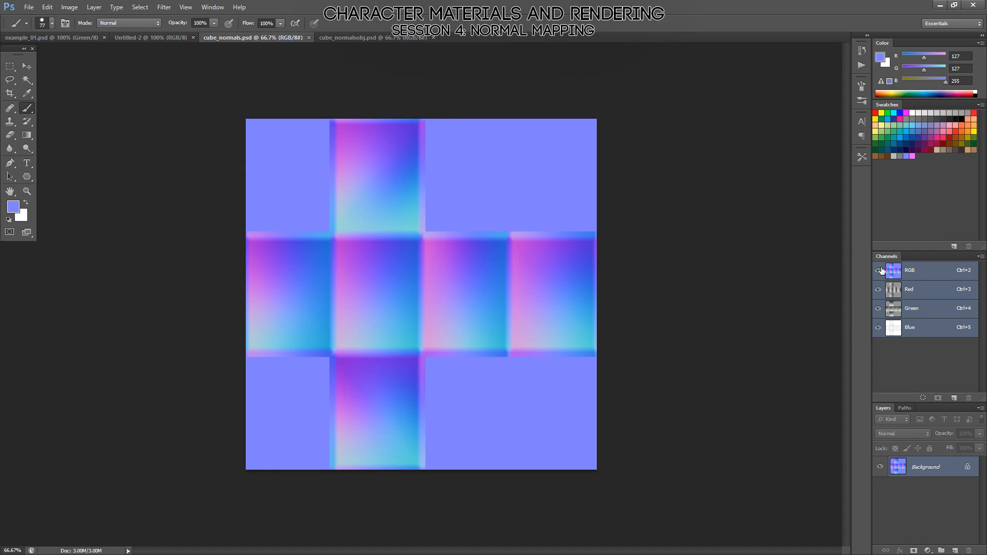
{"action": "left_click", "coordinate": [923, 289]}
{"action": "left_click", "coordinate": [919, 308]}
{"action": "left_click", "coordinate": [913, 290]}
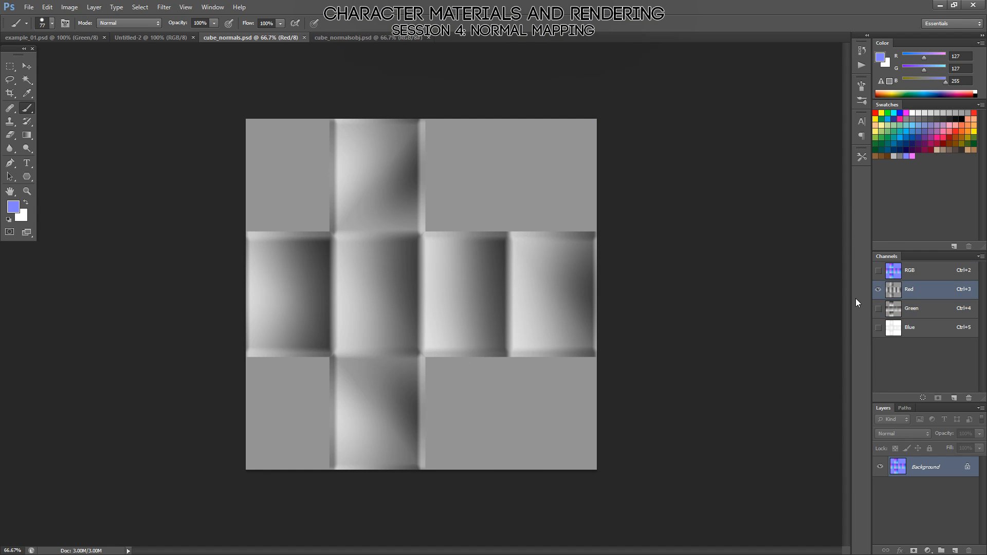
{"action": "key", "text": "alt+Tab"}
Examine the shading gradients on the cube's faces under the Unity (Old) tangent space from different angles.
{"action": "left_click_drag", "start_coordinate": [428, 348], "coordinate": [437, 290]}
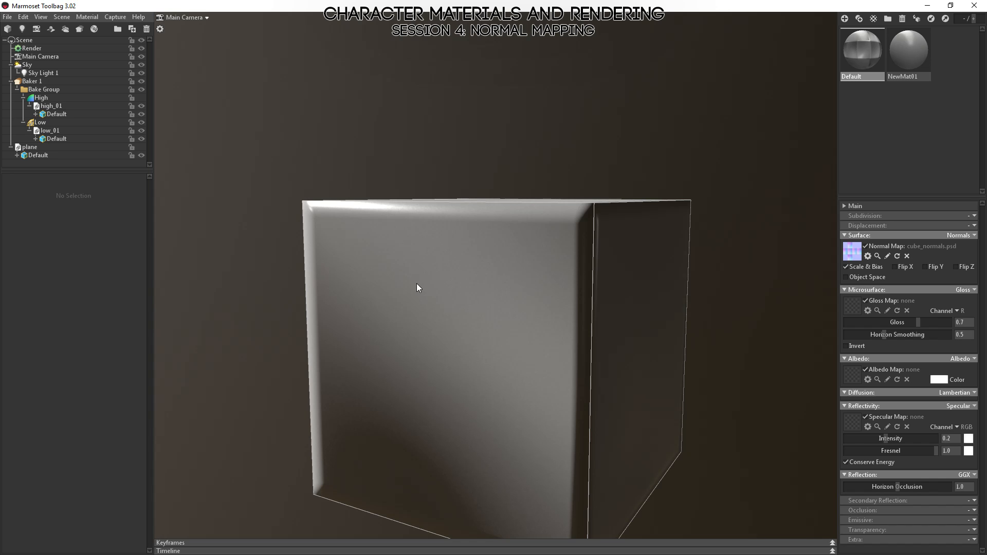
{"action": "left_click_drag", "start_coordinate": [516, 379], "coordinate": [521, 444]}
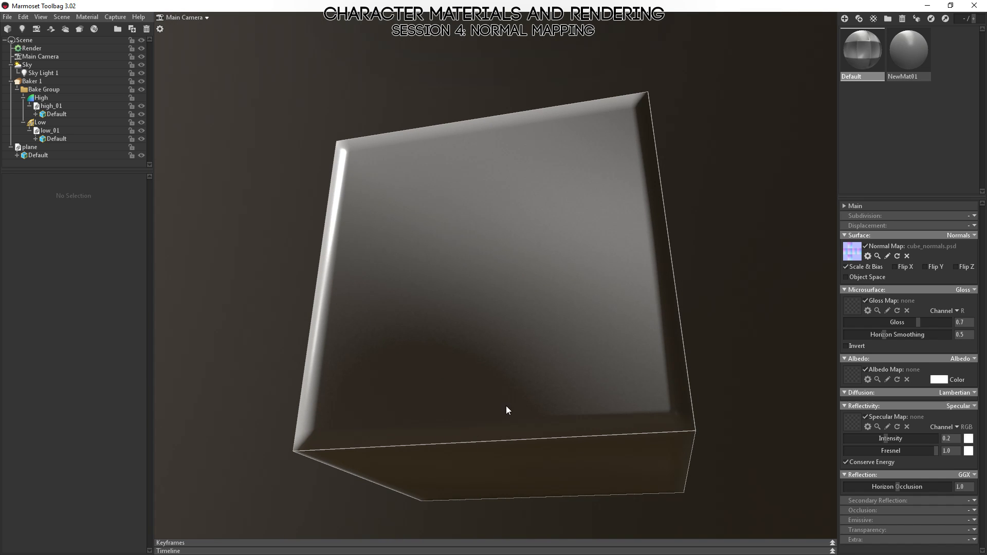
{"action": "left_click_drag", "start_coordinate": [356, 346], "coordinate": [309, 160]}
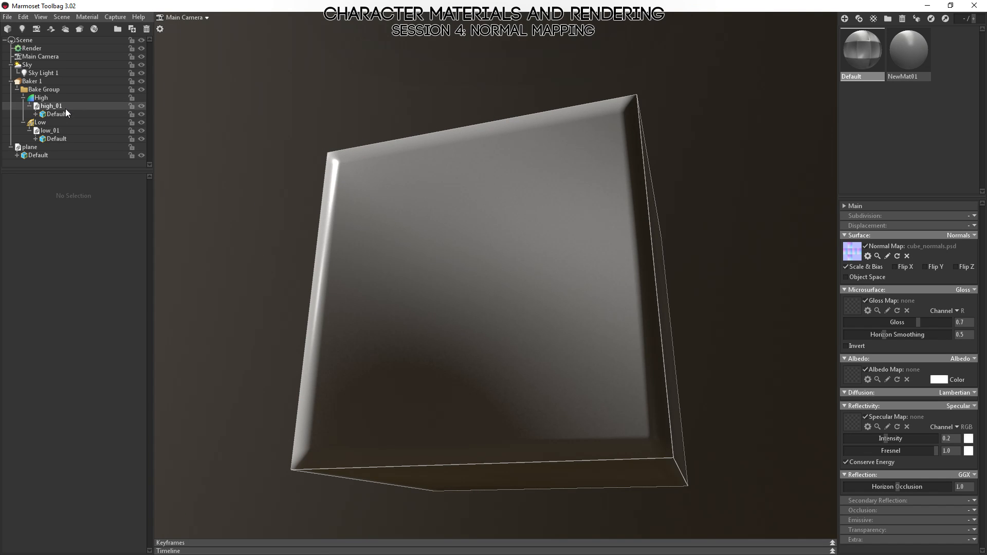
{"action": "left_click_drag", "start_coordinate": [463, 272], "coordinate": [357, 258]}
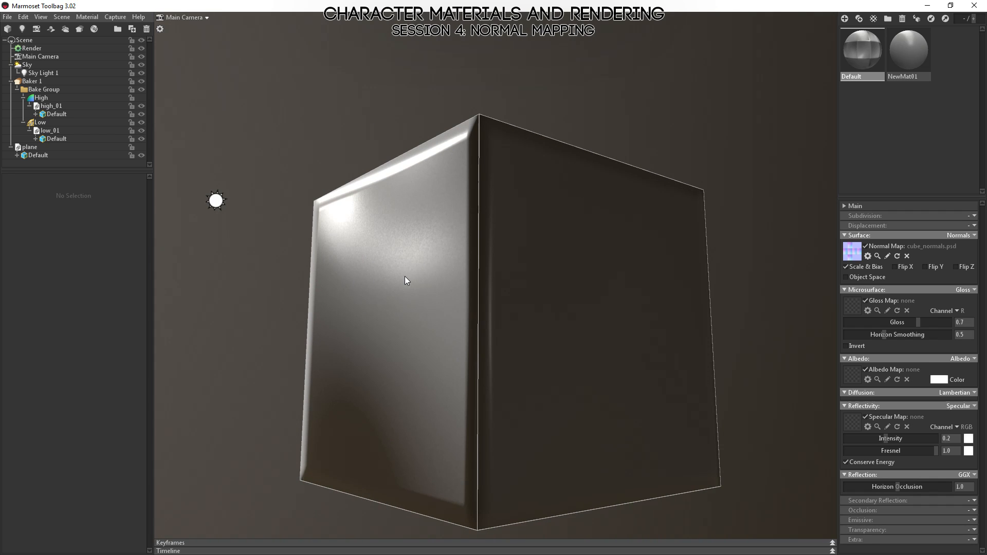
{"action": "left_click_drag", "start_coordinate": [407, 276], "coordinate": [503, 268]}
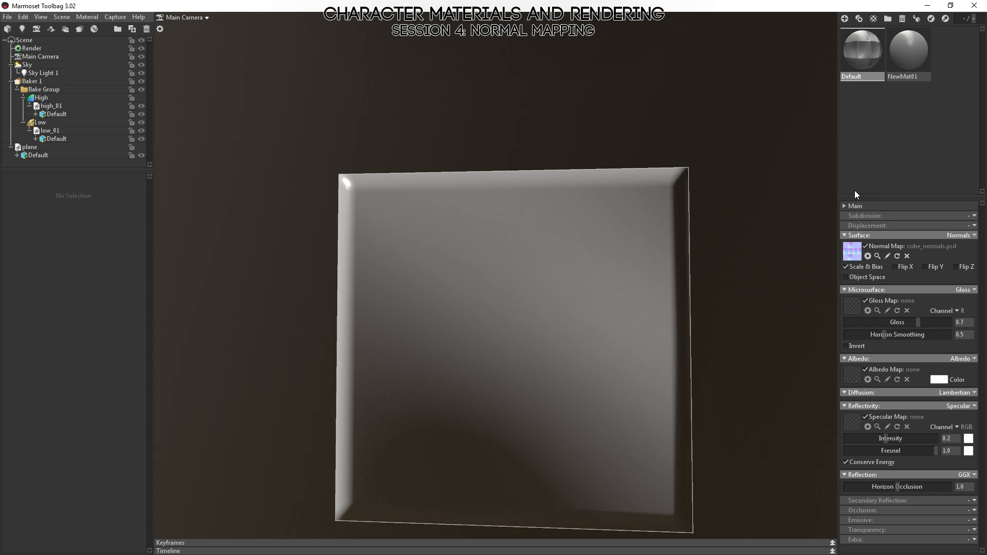
{"action": "left_click_drag", "start_coordinate": [525, 222], "coordinate": [393, 183]}
{"action": "left_click_drag", "start_coordinate": [710, 235], "coordinate": [500, 237]}
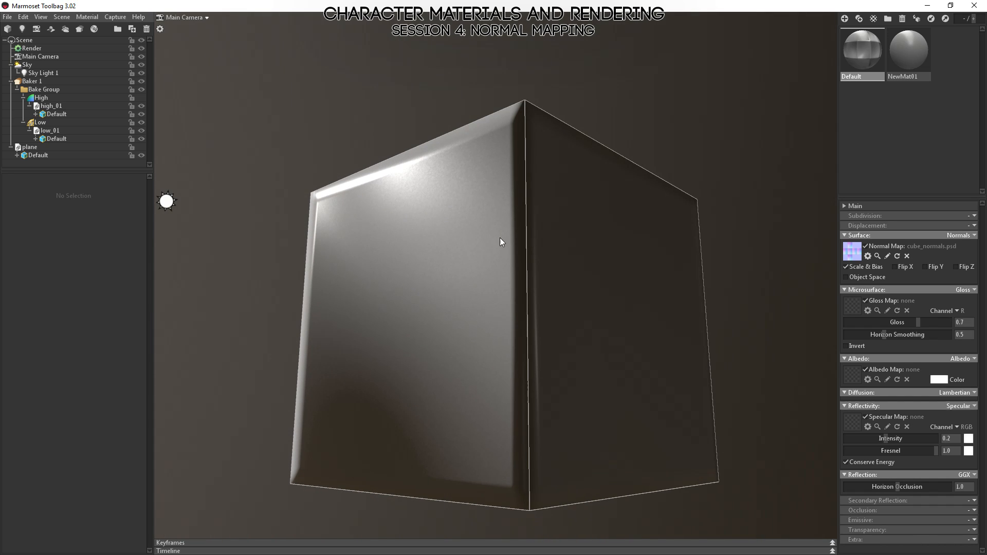
Set the tangent space of the low-poly Default mesh to Maya and check the cube's side face from a lower angle.
{"action": "left_click", "coordinate": [48, 138]}
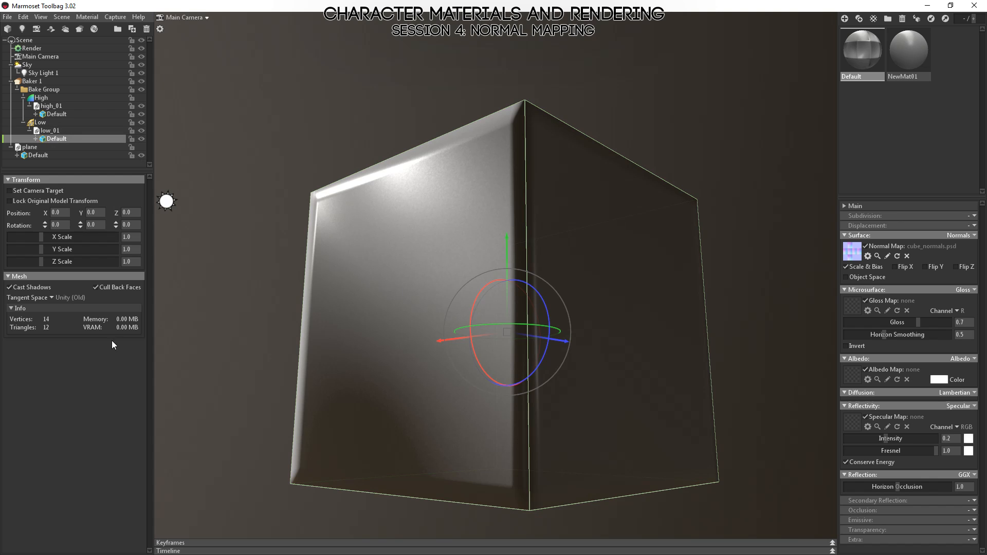
{"action": "left_click", "coordinate": [50, 297]}
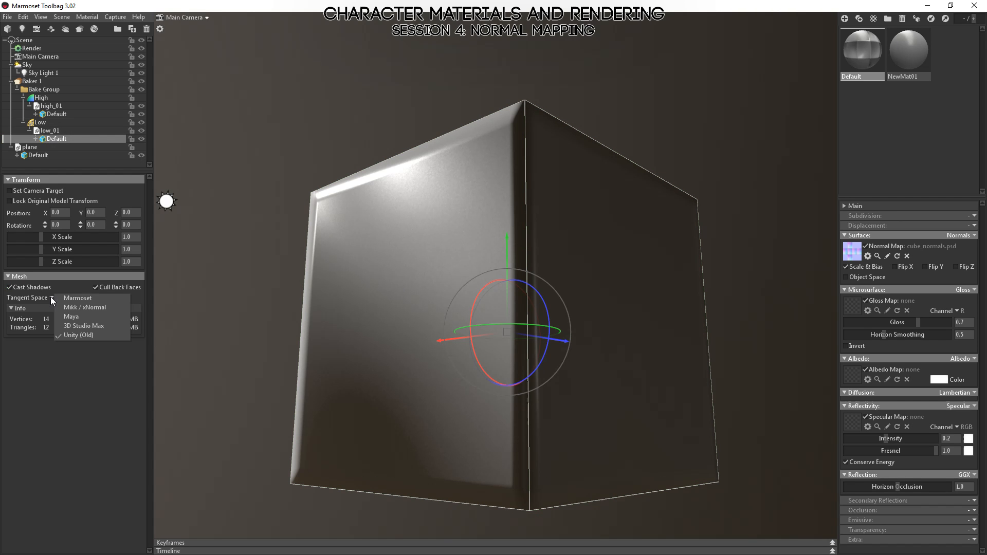
{"action": "left_click", "coordinate": [67, 318]}
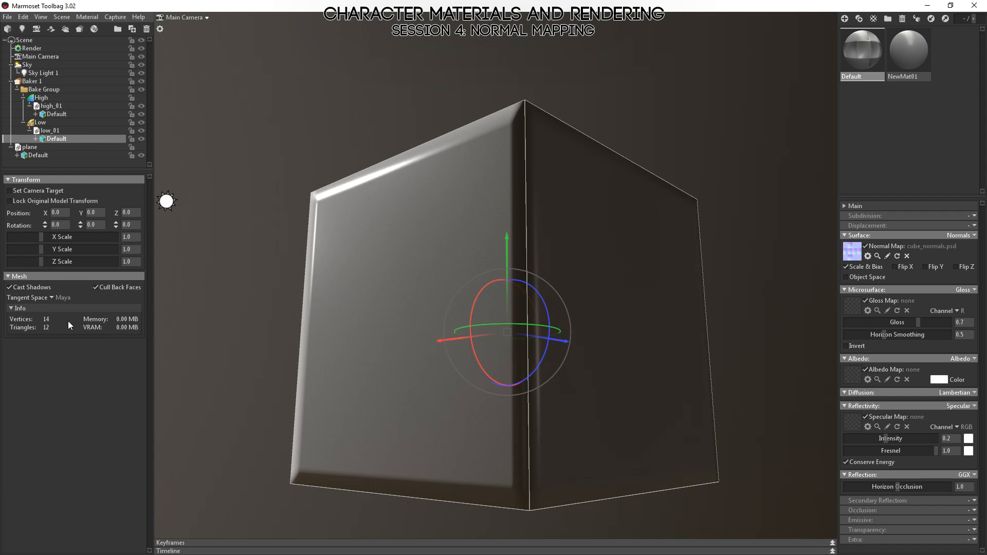
{"action": "left_click_drag", "start_coordinate": [338, 344], "coordinate": [375, 309]}
Switch the low-poly mesh's tangent space to Mikk / xNormal and check the highlights on the cube's lit side.
{"action": "left_click", "coordinate": [53, 297]}
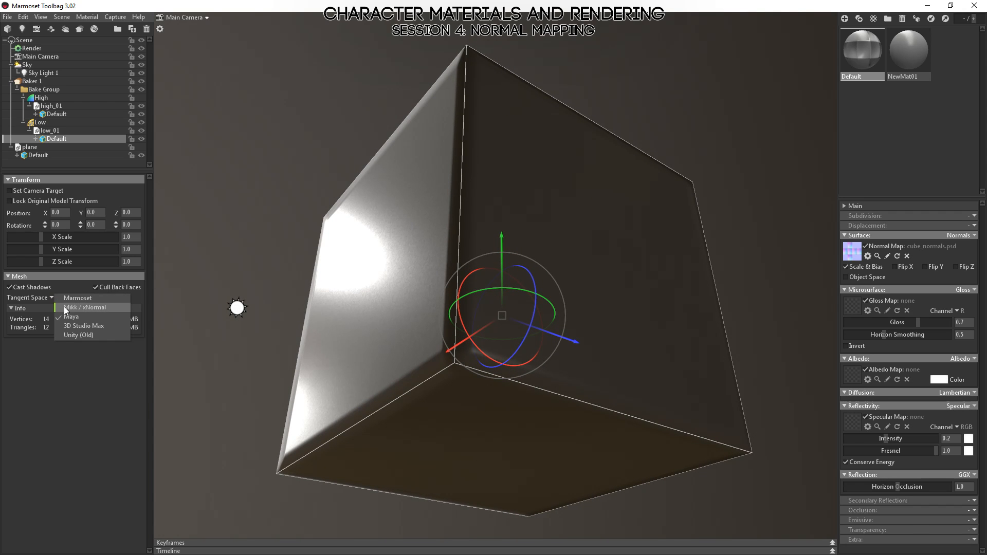
{"action": "left_click", "coordinate": [65, 308]}
{"action": "mouse_move", "coordinate": [322, 309]}
{"action": "left_mouse_down"}
{"action": "mouse_move", "coordinate": [341, 344]}
{"action": "mouse_move", "coordinate": [332, 291]}
{"action": "mouse_move", "coordinate": [316, 320]}
{"action": "left_mouse_up"}
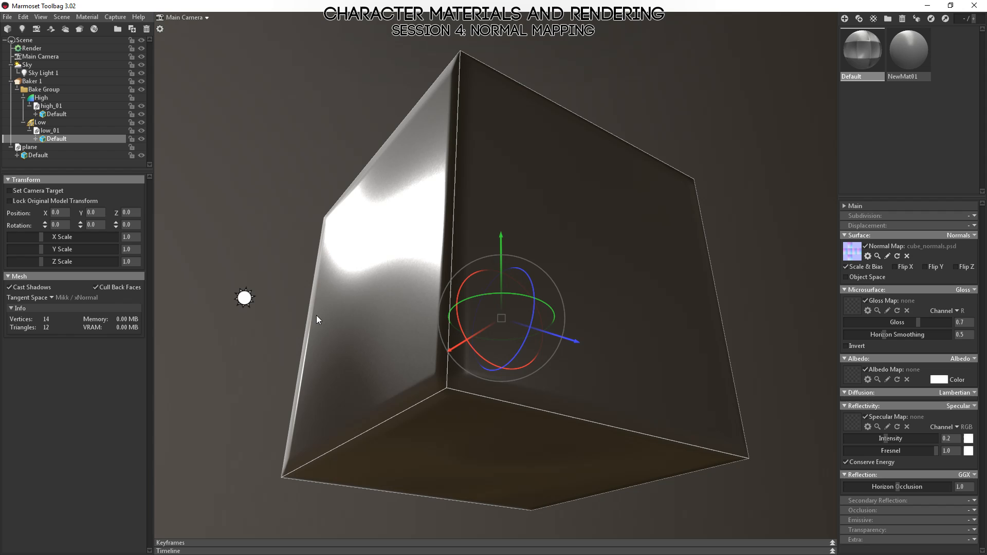
Change the low-poly mesh's tangent space to Marmoset and compare the reflections on the lit side face.
{"action": "left_click", "coordinate": [52, 298]}
{"action": "left_click", "coordinate": [72, 299]}
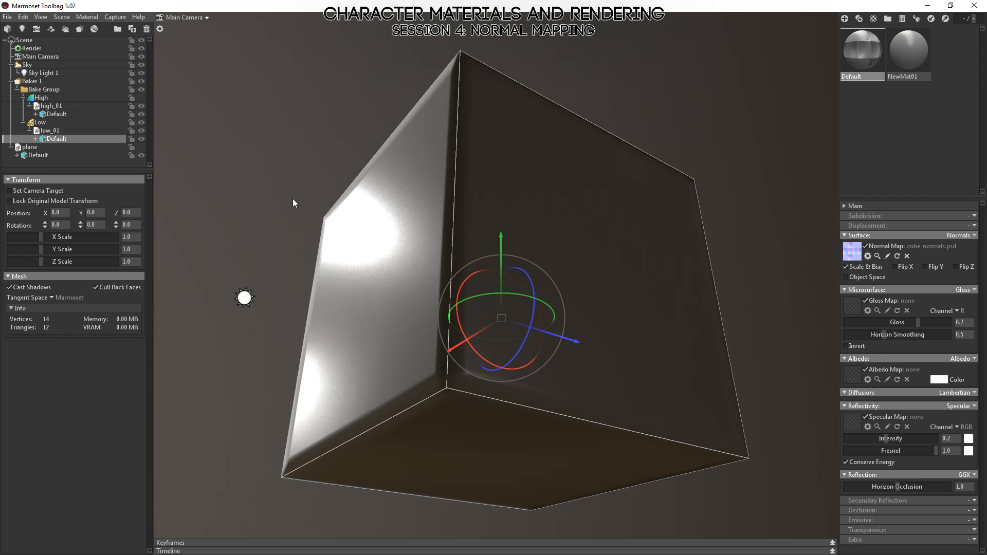
{"action": "mouse_move", "coordinate": [293, 202]}
{"action": "left_mouse_down"}
{"action": "mouse_move", "coordinate": [319, 200]}
{"action": "mouse_move", "coordinate": [286, 187]}
{"action": "mouse_move", "coordinate": [294, 198]}
{"action": "left_mouse_up"}
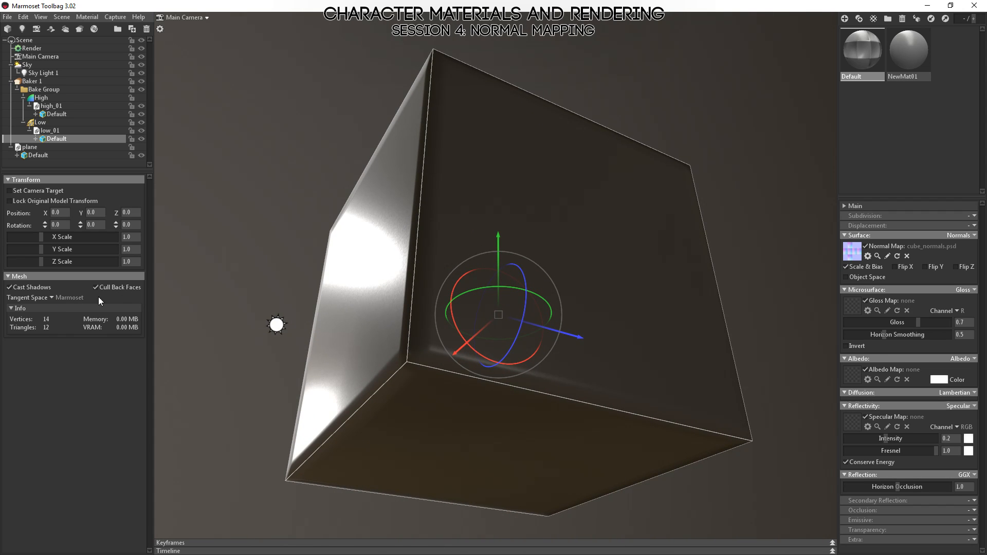
Return the low-poly mesh's tangent space to Maya and compare the cube's shading from another angle.
{"action": "left_click", "coordinate": [52, 298]}
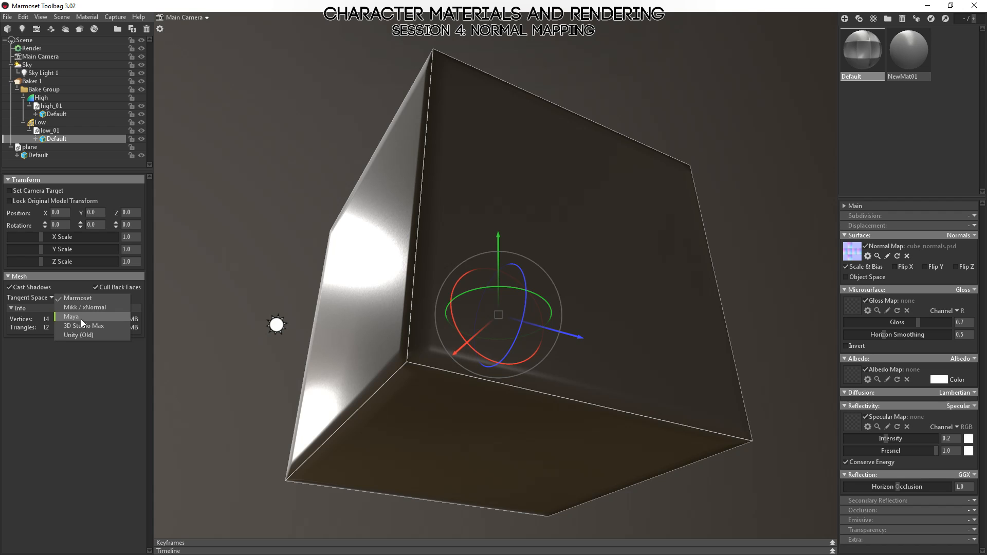
{"action": "left_click", "coordinate": [81, 317]}
{"action": "left_click_drag", "start_coordinate": [242, 300], "coordinate": [360, 288]}
Set the low-poly mesh's tangent space to Marmoset and examine the cube's top, side faces and beveled edges from several angles.
{"action": "left_click", "coordinate": [53, 297]}
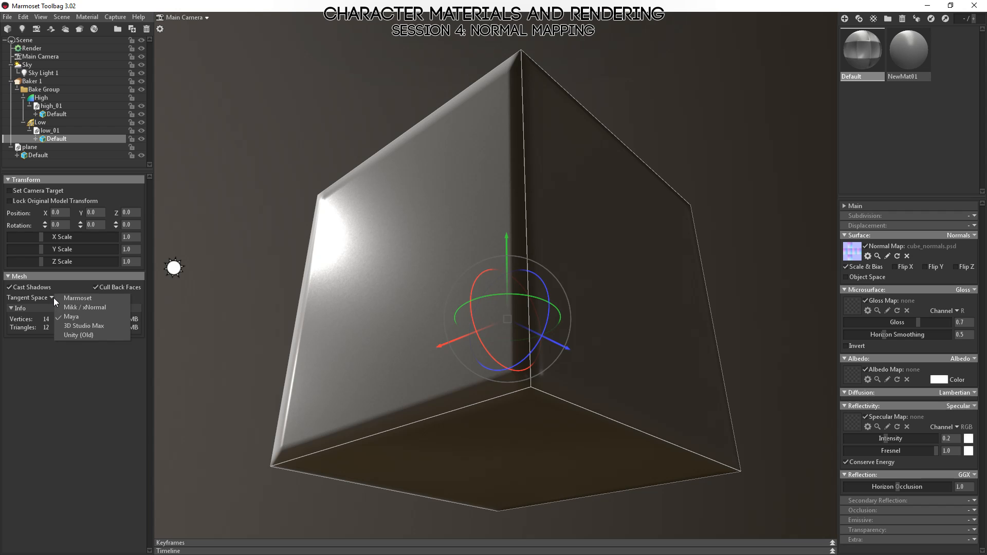
{"action": "left_click", "coordinate": [72, 299]}
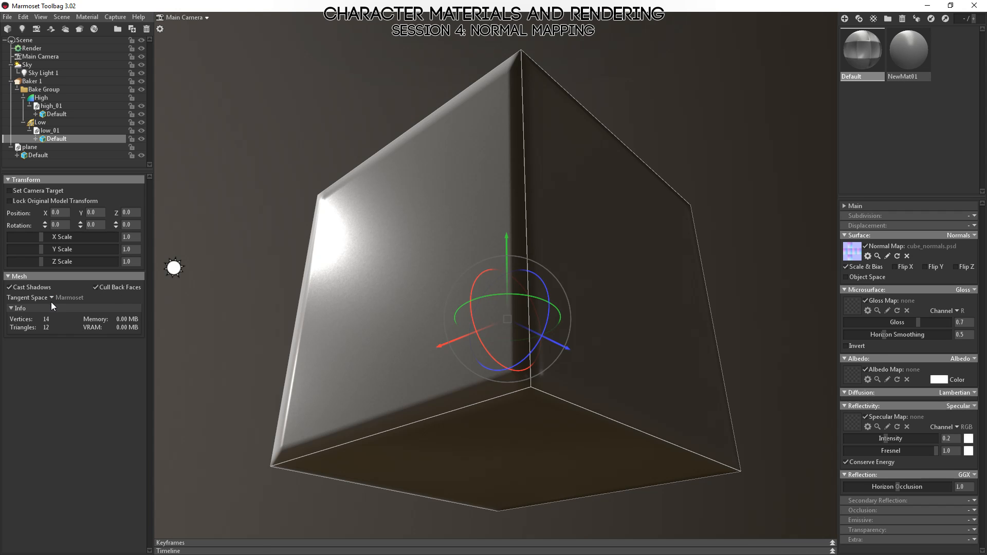
{"action": "left_click_drag", "start_coordinate": [342, 152], "coordinate": [505, 293]}
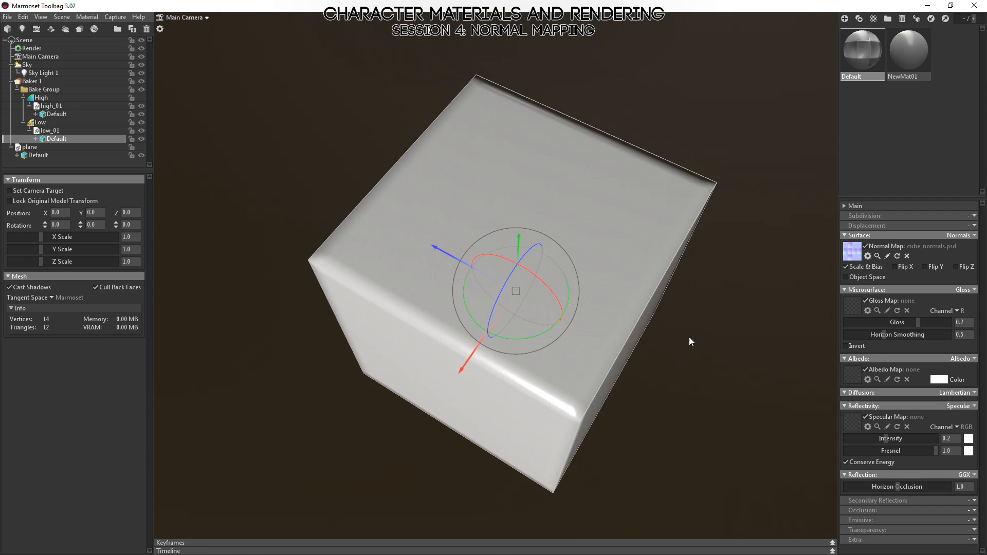
{"action": "left_click_drag", "start_coordinate": [689, 341], "coordinate": [662, 238]}
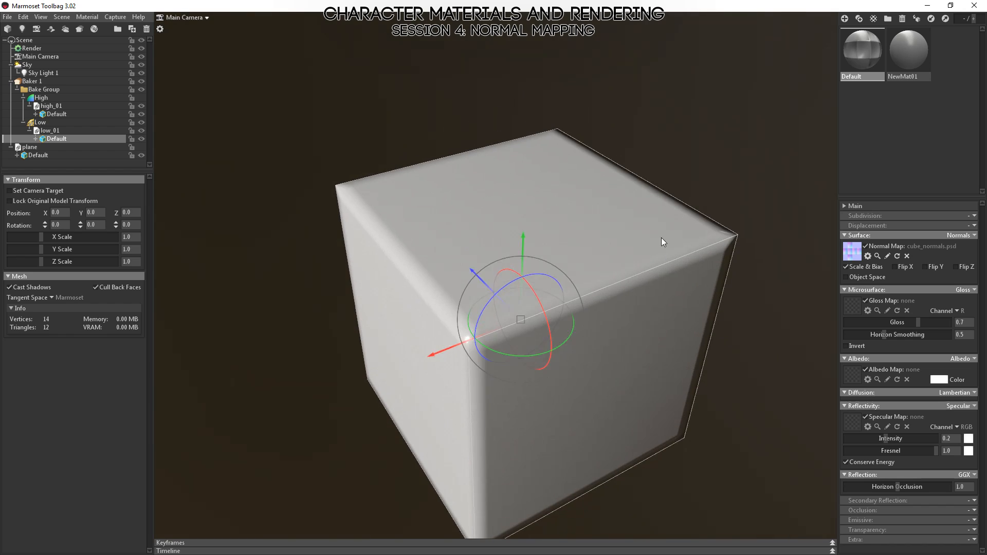
{"action": "left_click", "coordinate": [704, 163]}
{"action": "left_click_drag", "start_coordinate": [704, 163], "coordinate": [759, 186]}
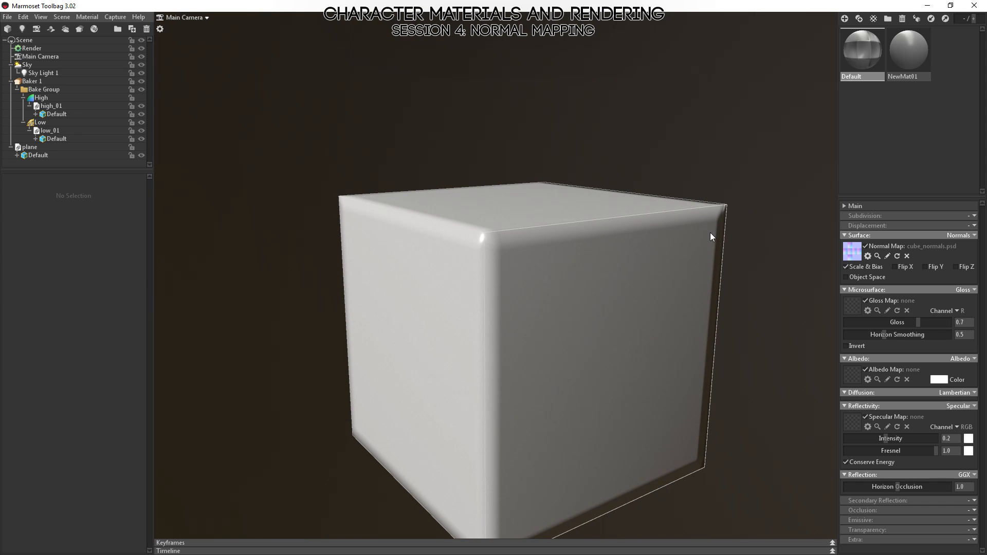
{"action": "left_click", "coordinate": [545, 310]}
{"action": "left_click_drag", "start_coordinate": [545, 310], "coordinate": [656, 236]}
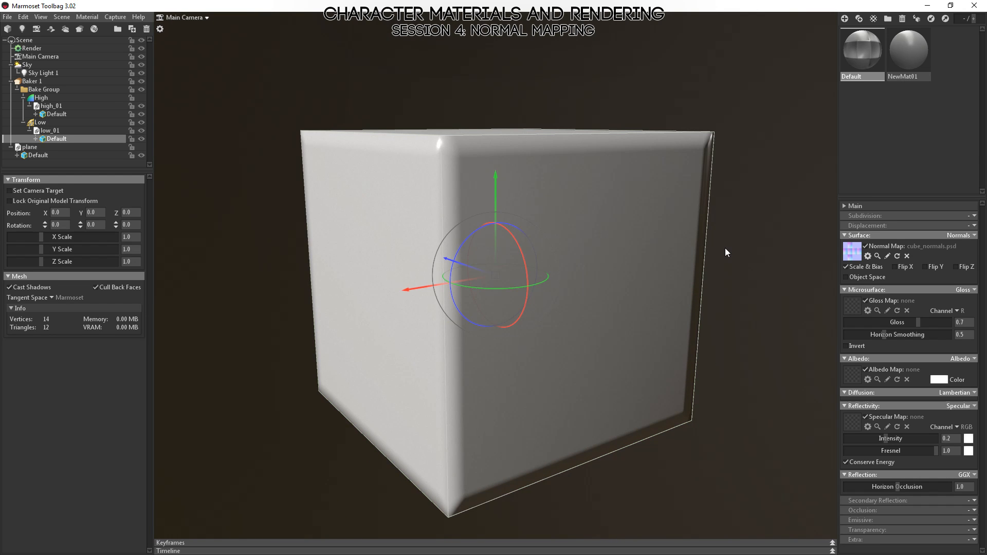
{"action": "left_click_drag", "start_coordinate": [725, 248], "coordinate": [709, 250]}
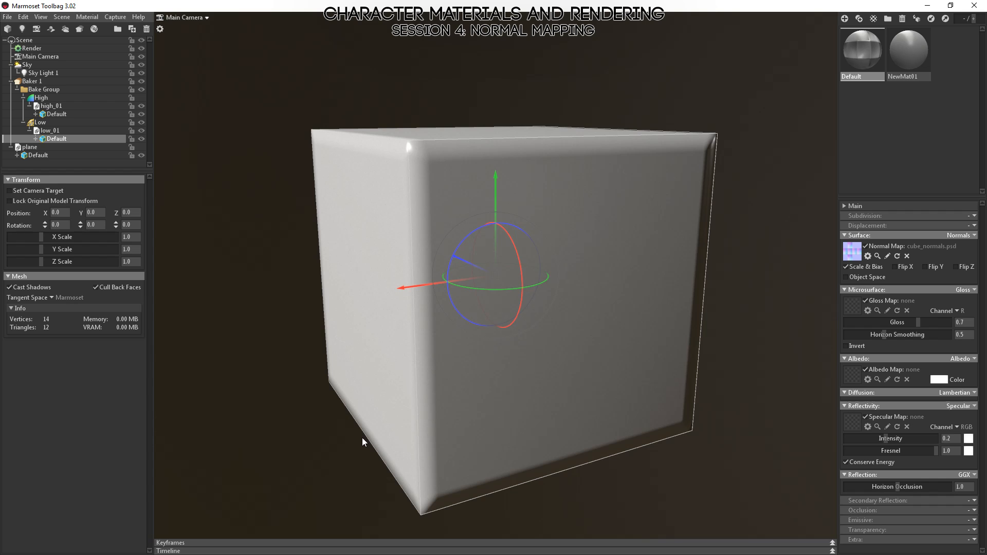
Open the tangent space options of the low-poly Default mesh.
{"action": "left_click", "coordinate": [52, 297]}
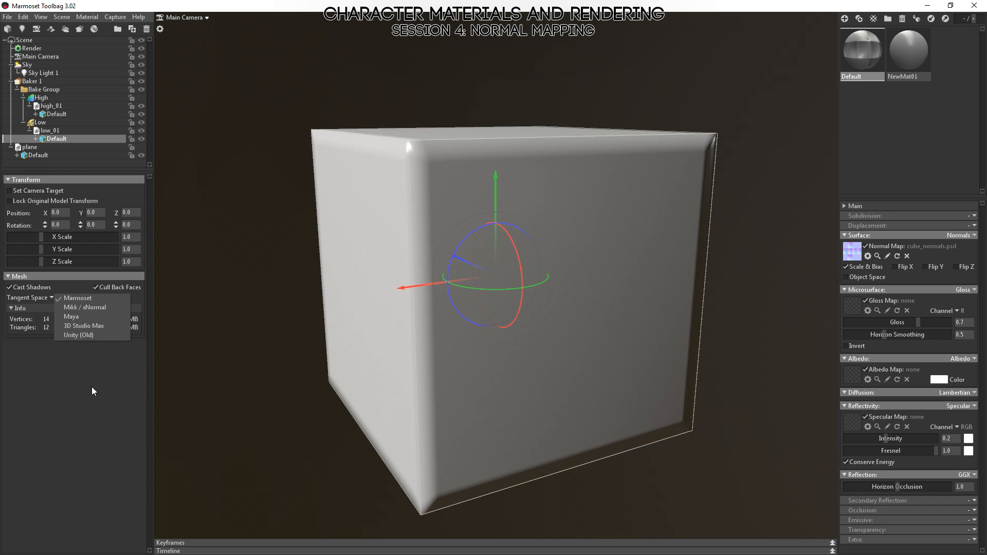
Keep the low-poly mesh's tangent space on Marmoset and examine the normal-mapped edges of the cube.
{"action": "left_click", "coordinate": [64, 294]}
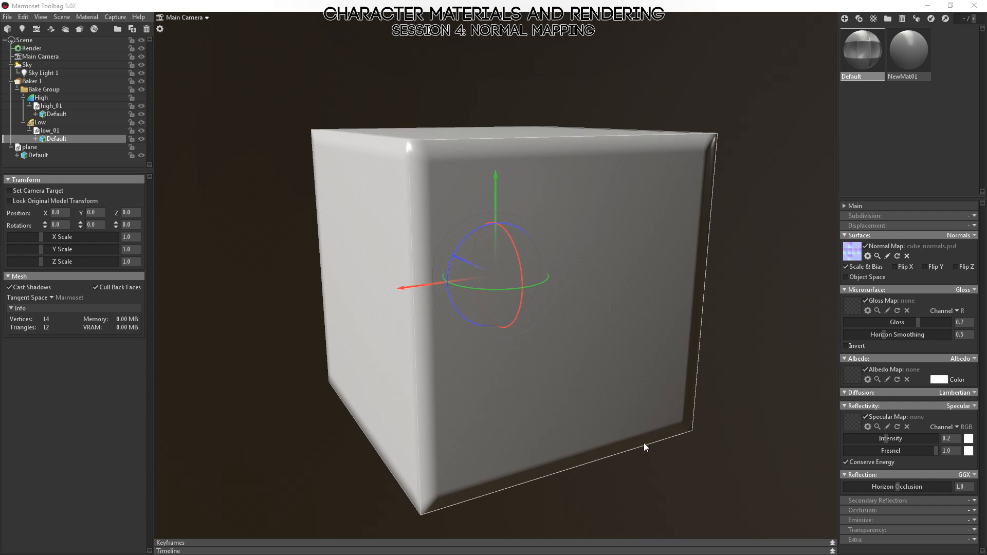
{"action": "left_click_drag", "start_coordinate": [645, 445], "coordinate": [735, 305]}
{"action": "left_click_drag", "start_coordinate": [742, 230], "coordinate": [313, 185]}
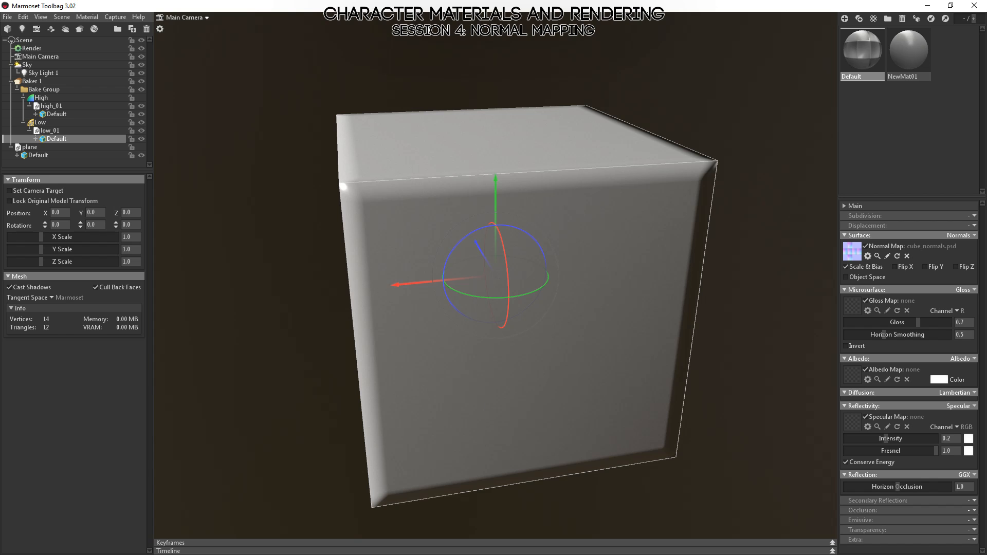
Switch to Photoshop and close all the open normal map and example documents.
{"action": "key", "text": "alt+Tab"}
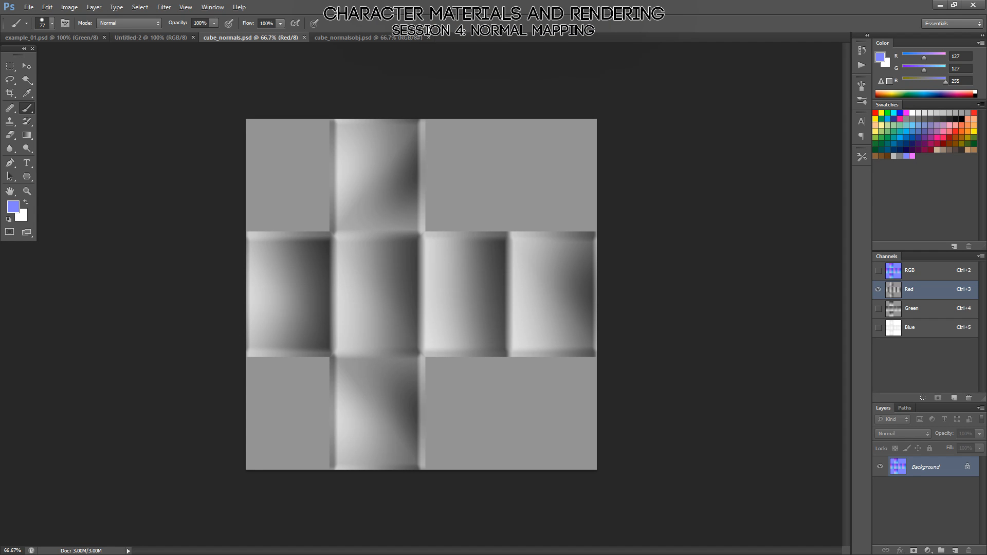
{"action": "key", "text": "ctrl+w"}
{"action": "key", "text": "ctrl+w"}
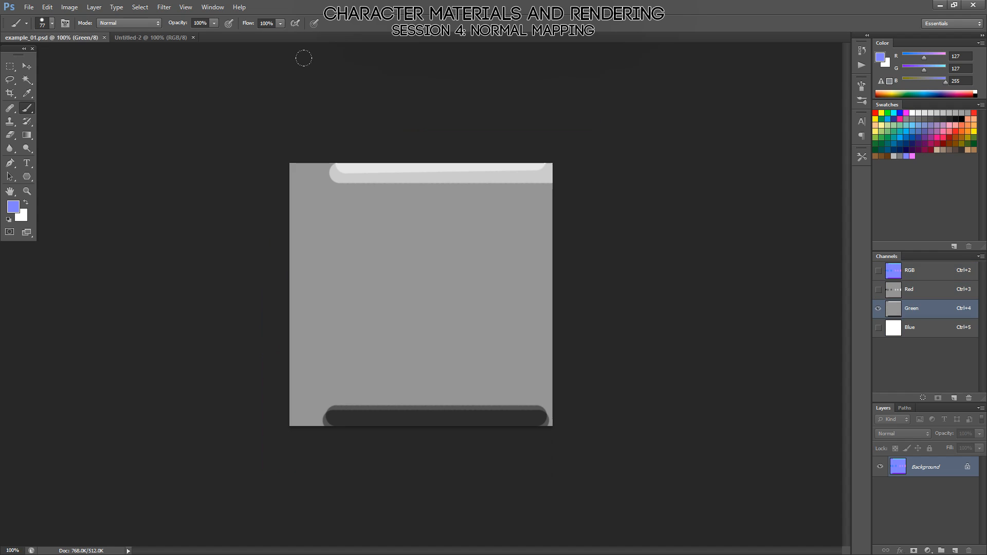
{"action": "key", "text": "ctrl+w"}
{"action": "key", "text": "ctrl+w"}
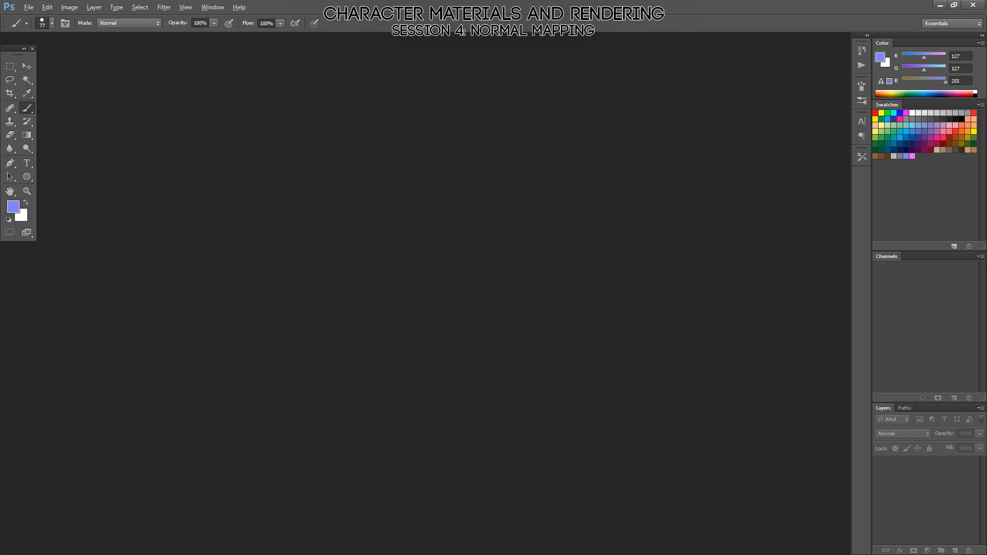
Switch to MODO, show the item list, and create a new empty scene.
{"action": "key", "text": "alt+Tab"}
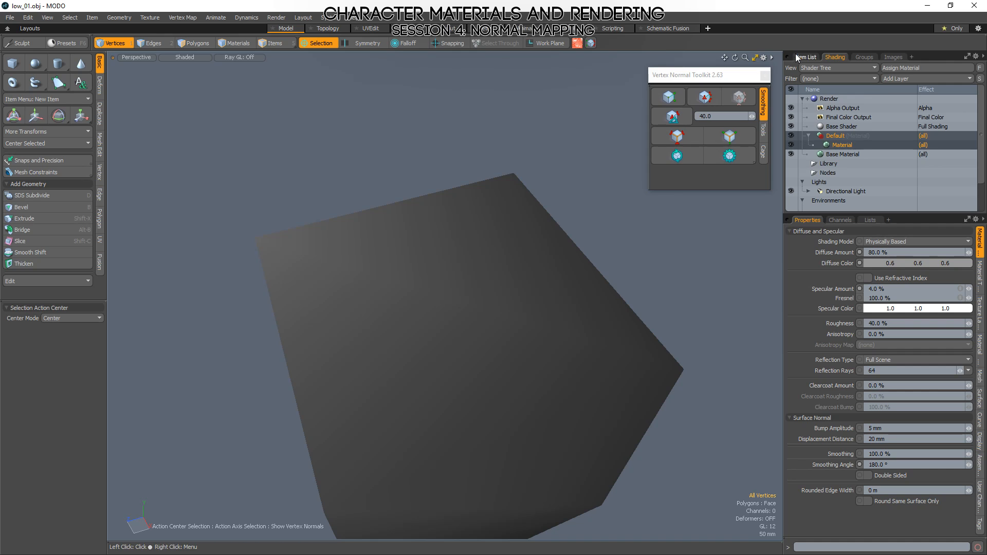
{"action": "left_click", "coordinate": [806, 56]}
{"action": "key", "text": "ctrl+n"}
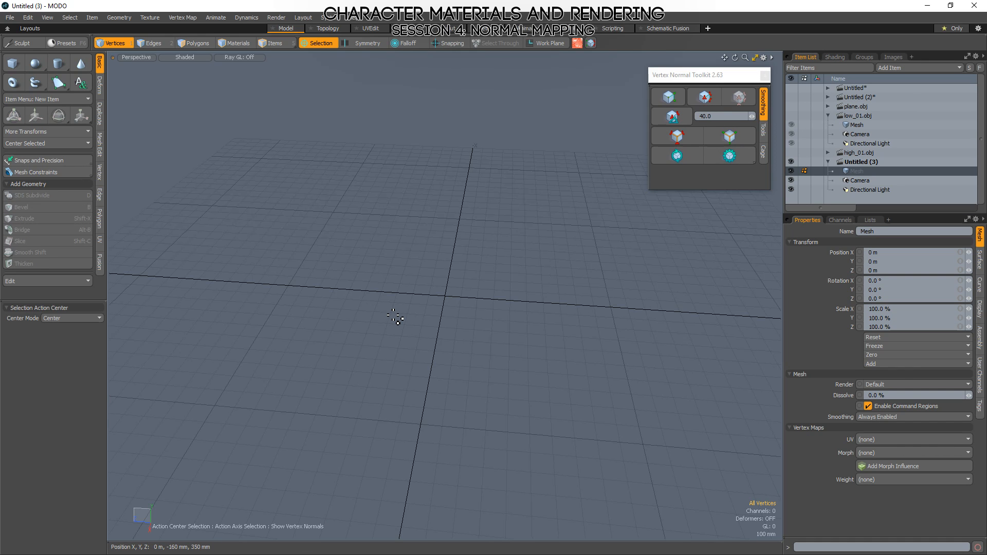
Create a cylinder primitive with 32 sides and 1 segment along the Y axis.
{"action": "left_click", "coordinate": [59, 62]}
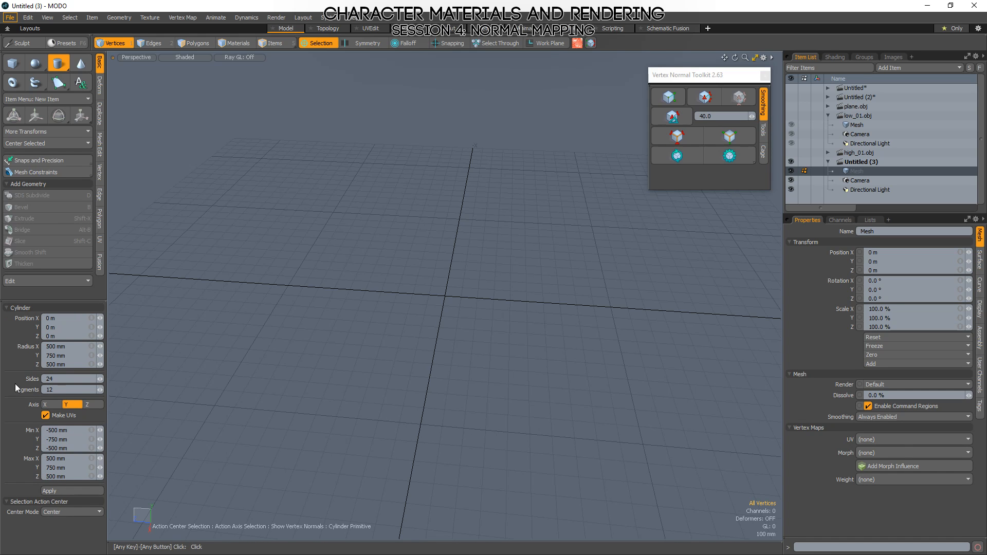
{"action": "left_click", "coordinate": [49, 379]}
{"action": "type", "text": "32"}
{"action": "key", "text": "Tab"}
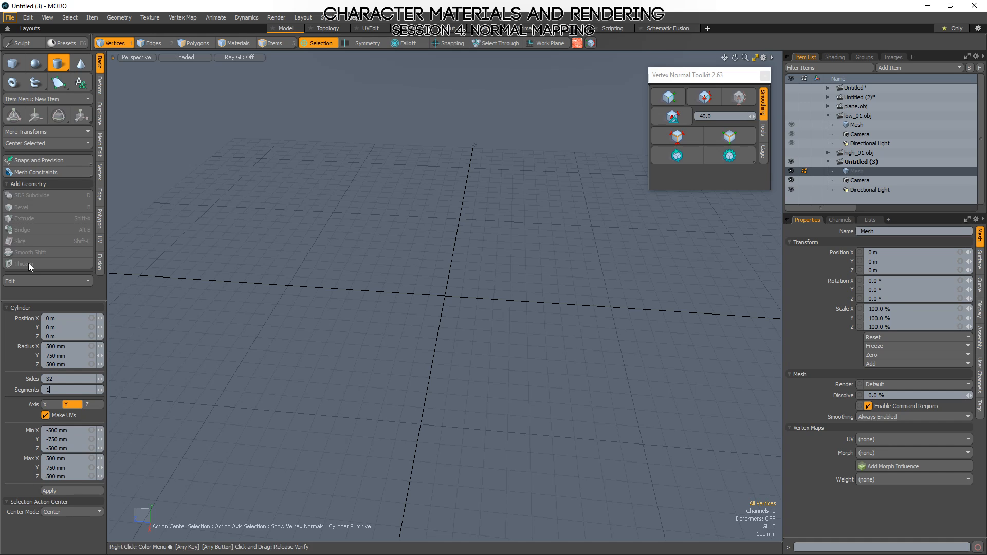
{"action": "left_click", "coordinate": [55, 491]}
{"action": "left_click_drag", "start_coordinate": [531, 335], "coordinate": [454, 392], "text": "alt"}
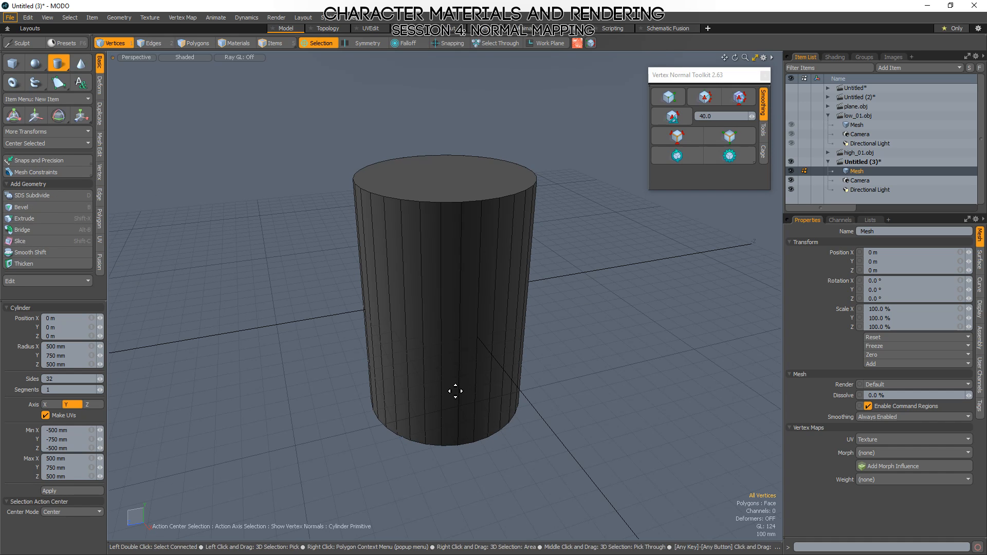
Select all of the cylinder's polygons and move the cylinder upward until its base sits near the ground grid.
{"action": "key", "text": "3"}
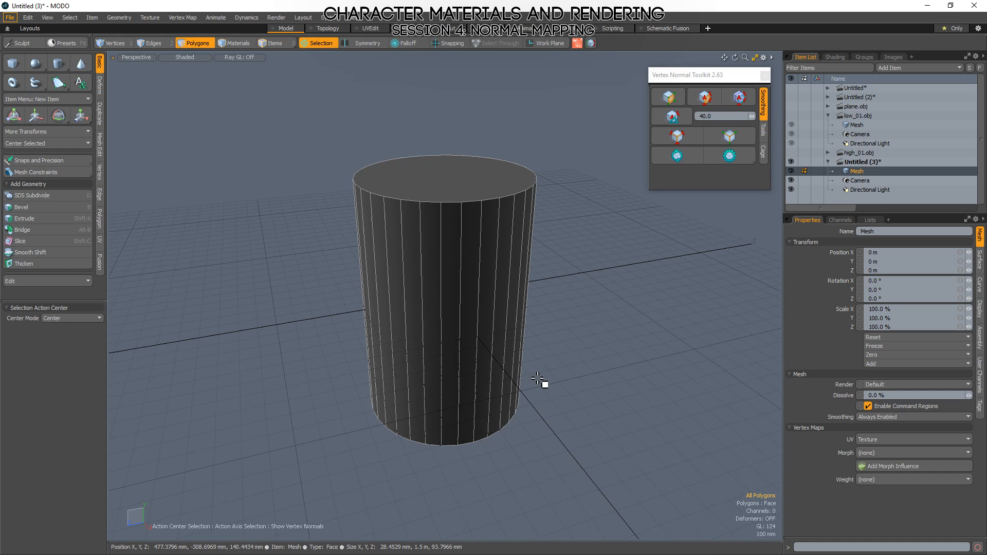
{"action": "double_click", "coordinate": [455, 205]}
{"action": "key", "text": "w"}
{"action": "left_click_drag", "start_coordinate": [444, 262], "coordinate": [452, 136]}
{"action": "key", "text": "q"}
{"action": "left_click", "coordinate": [507, 366]}
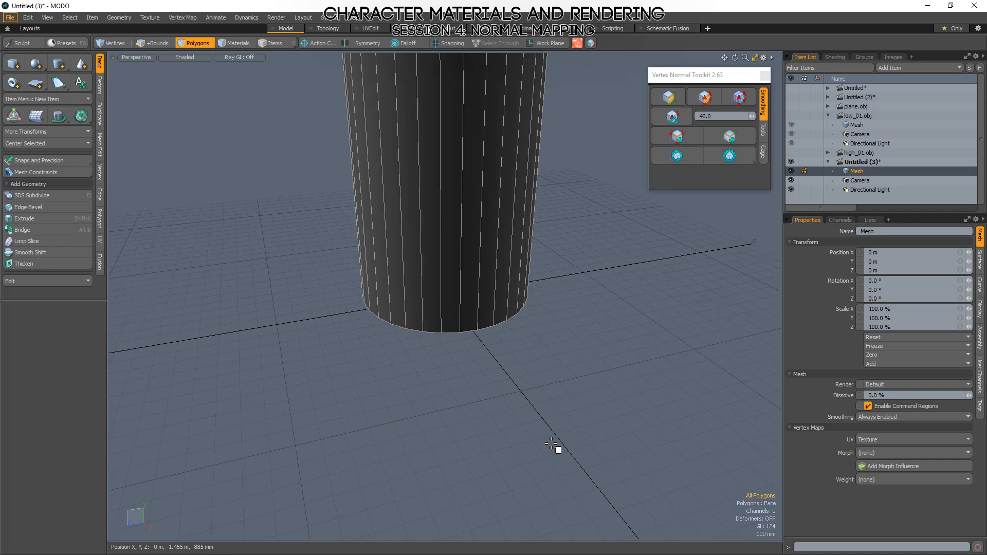
{"action": "left_click_drag", "start_coordinate": [551, 444], "coordinate": [484, 406], "text": "alt"}
{"action": "scroll", "coordinate": [445, 332], "scroll_direction": "down", "scroll_amount": 4}
Hide the wireframe overlay and examine the shading around the cylinder's top rim and sides.
{"action": "left_click_drag", "start_coordinate": [445, 332], "coordinate": [503, 385], "text": "alt"}
{"action": "key", "text": "KP_8"}
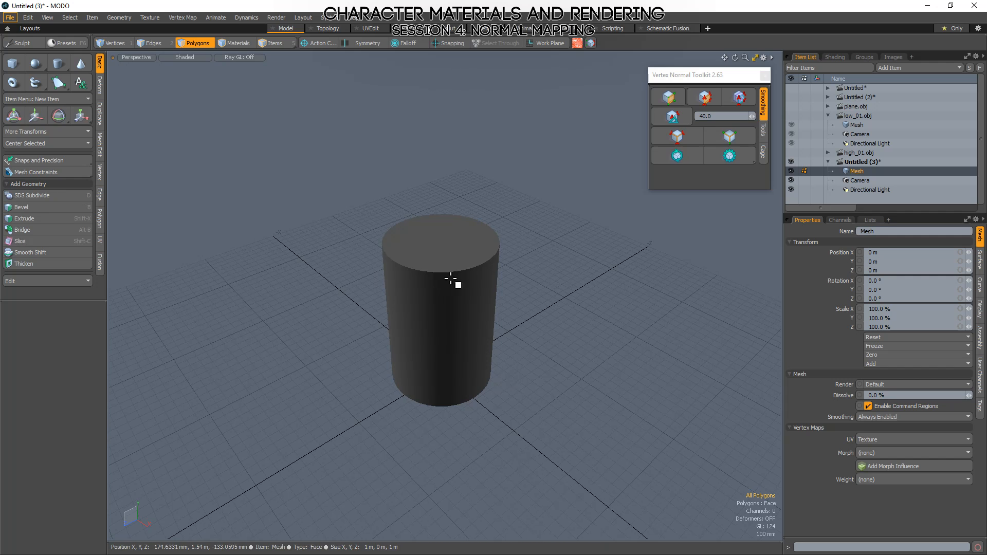
{"action": "key", "text": "2"}
{"action": "double_click", "coordinate": [415, 272]}
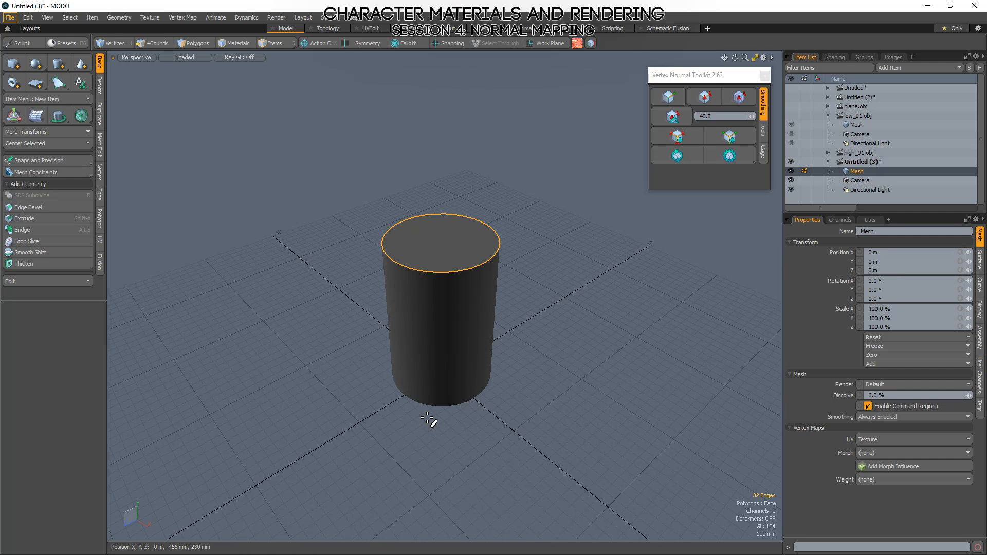
{"action": "left_click", "coordinate": [535, 452]}
{"action": "left_click_drag", "start_coordinate": [535, 452], "coordinate": [498, 352], "text": "alt"}
{"action": "key", "text": "3"}
{"action": "left_click", "coordinate": [513, 352]}
{"action": "left_click_drag", "start_coordinate": [405, 275], "coordinate": [535, 359], "text": "ctrl+alt"}
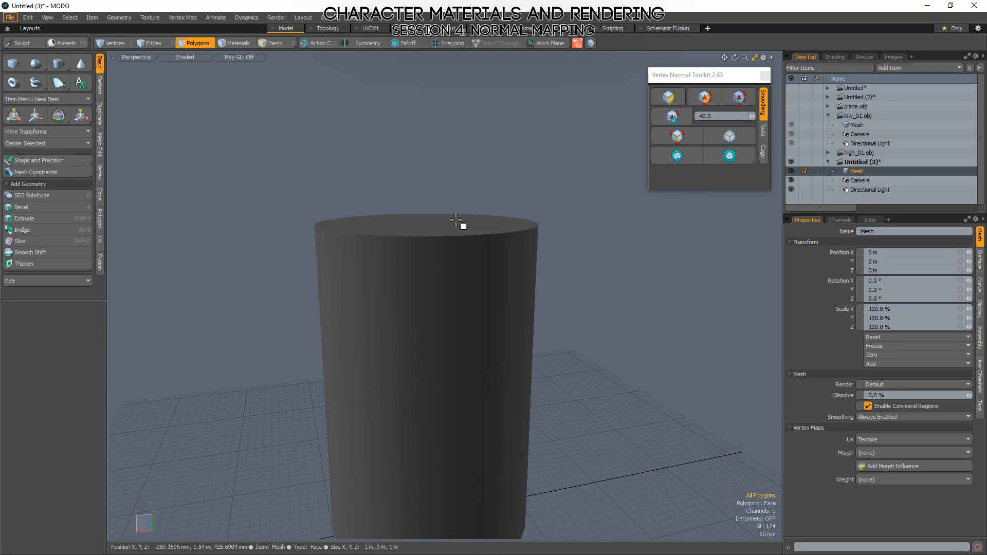
{"action": "left_click_drag", "start_coordinate": [463, 224], "coordinate": [445, 279], "text": "alt"}
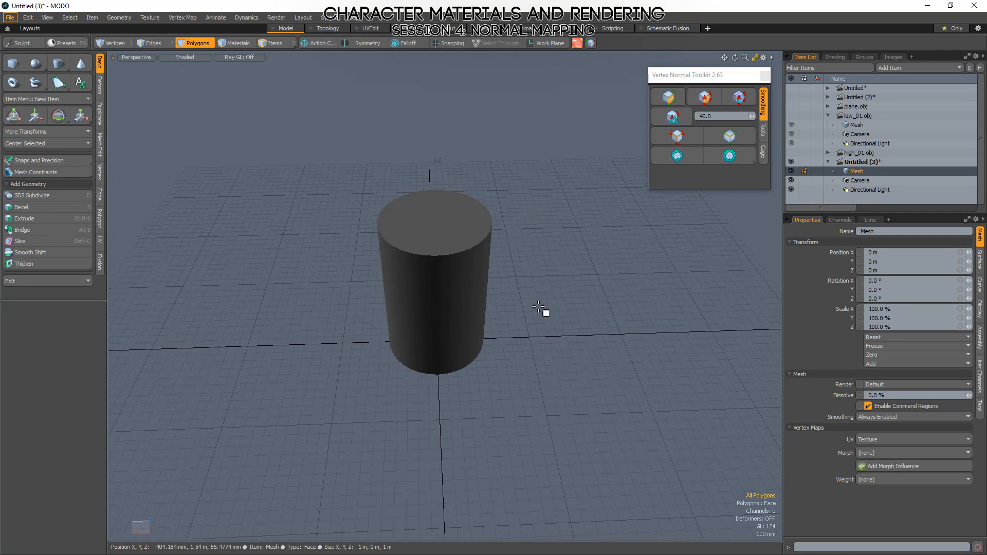
{"action": "left_click_drag", "start_coordinate": [545, 308], "coordinate": [531, 392], "text": "alt"}
Examine the cylinder's top rim edge loop and its side polygons by selecting them, and leave everything deselected.
{"action": "key", "text": "2"}
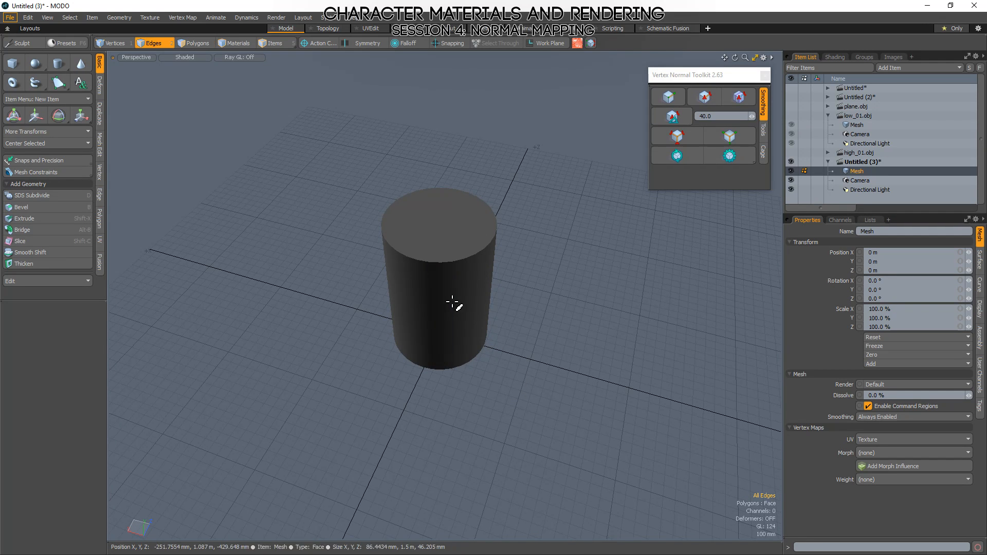
{"action": "double_click", "coordinate": [449, 263]}
{"action": "mouse_move", "coordinate": [448, 263]}
{"action": "left_mouse_down", "text": "alt"}
{"action": "mouse_move", "coordinate": [434, 273]}
{"action": "mouse_move", "coordinate": [480, 246]}
{"action": "mouse_move", "coordinate": [452, 266]}
{"action": "mouse_move", "coordinate": [440, 253]}
{"action": "mouse_move", "coordinate": [413, 329]}
{"action": "mouse_move", "coordinate": [465, 318]}
{"action": "mouse_move", "coordinate": [489, 370]}
{"action": "mouse_move", "coordinate": [463, 382]}
{"action": "left_mouse_up", "text": "alt"}
{"action": "key", "text": "3"}
{"action": "double_click", "coordinate": [441, 255]}
{"action": "key", "text": "a"}
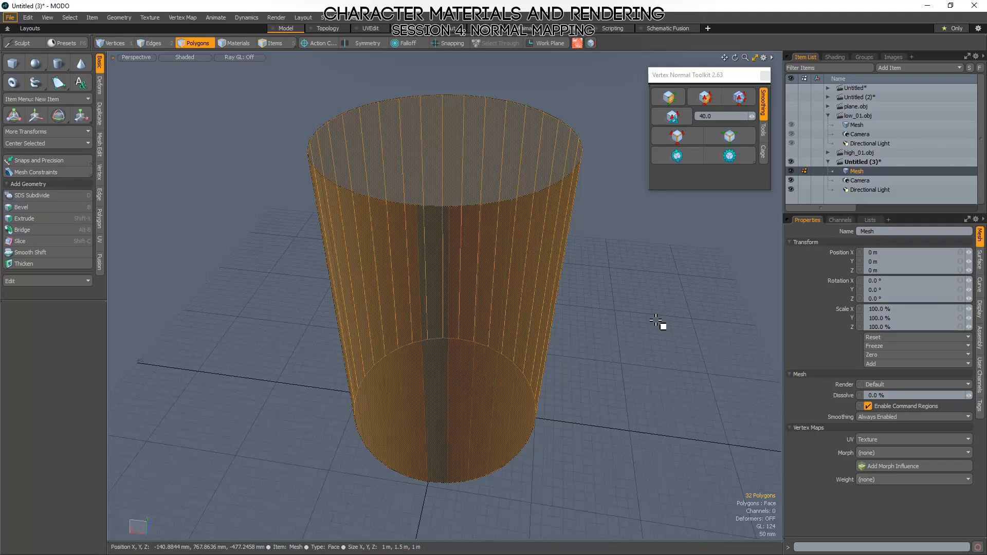
{"action": "left_click", "coordinate": [661, 324]}
{"action": "left_click_drag", "start_coordinate": [616, 434], "coordinate": [509, 392], "text": "alt"}
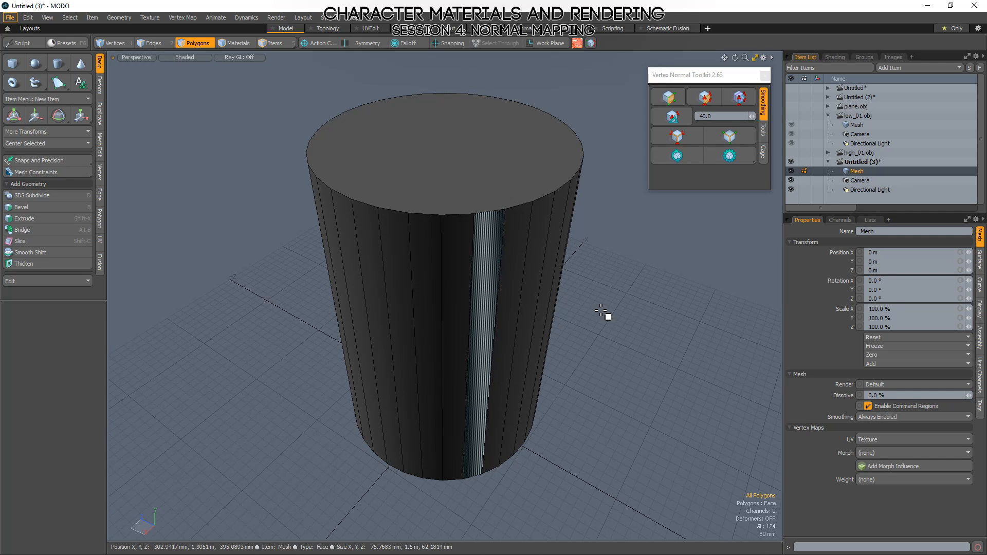
{"action": "scroll", "coordinate": [424, 340], "scroll_direction": "down", "scroll_amount": 3}
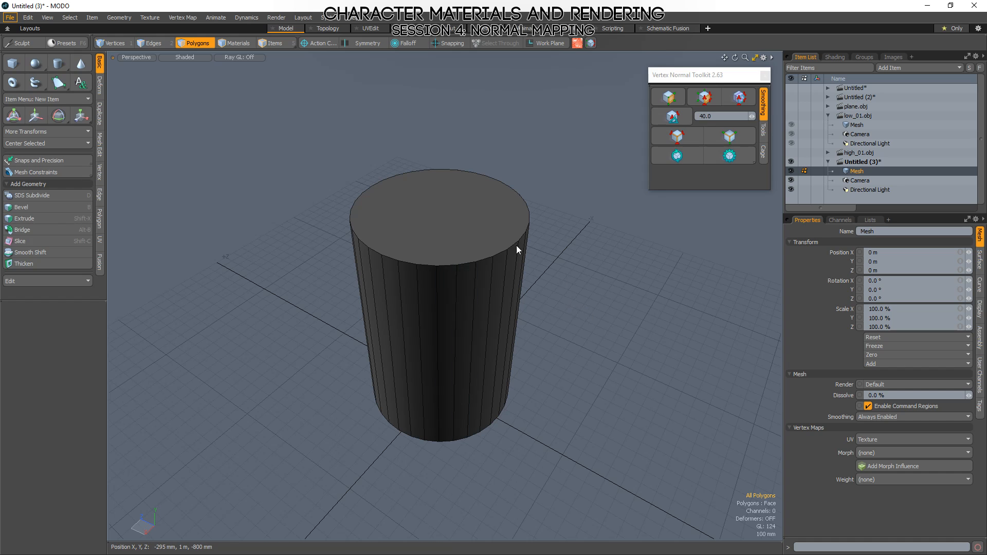
Save the cylinder in the example2_normals folder as a Wavefront OBJ file named cylinder_low_01, accepting the format's data loss.
{"action": "key", "text": "ctrl+shift+s"}
{"action": "left_click", "coordinate": [150, 280]}
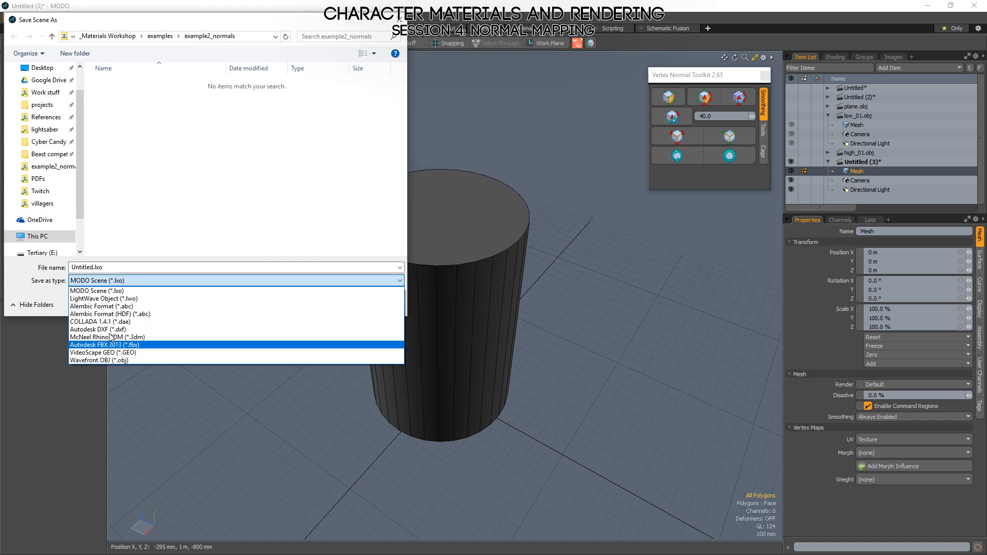
{"action": "left_click", "coordinate": [88, 360]}
{"action": "double_click", "coordinate": [116, 268]}
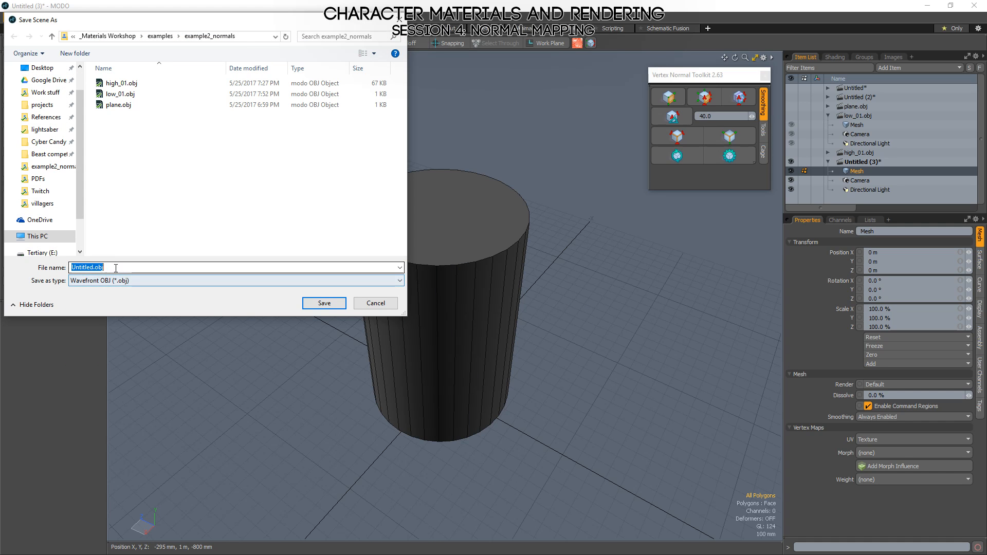
{"action": "type", "text": "cil"}
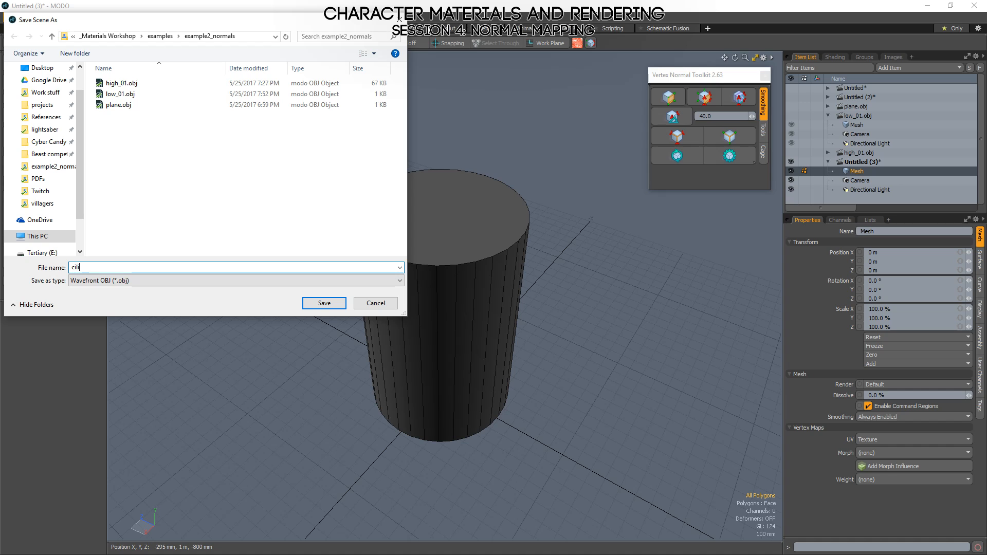
{"action": "key", "text": "BackSpace"}
{"action": "key", "text": "BackSpace"}
{"action": "key", "text": "BackSpace"}
{"action": "type", "text": "ylinder_low-"}
{"action": "key", "text": "BackSpace"}
{"action": "type", "text": "_01"}
{"action": "key", "text": "Return"}
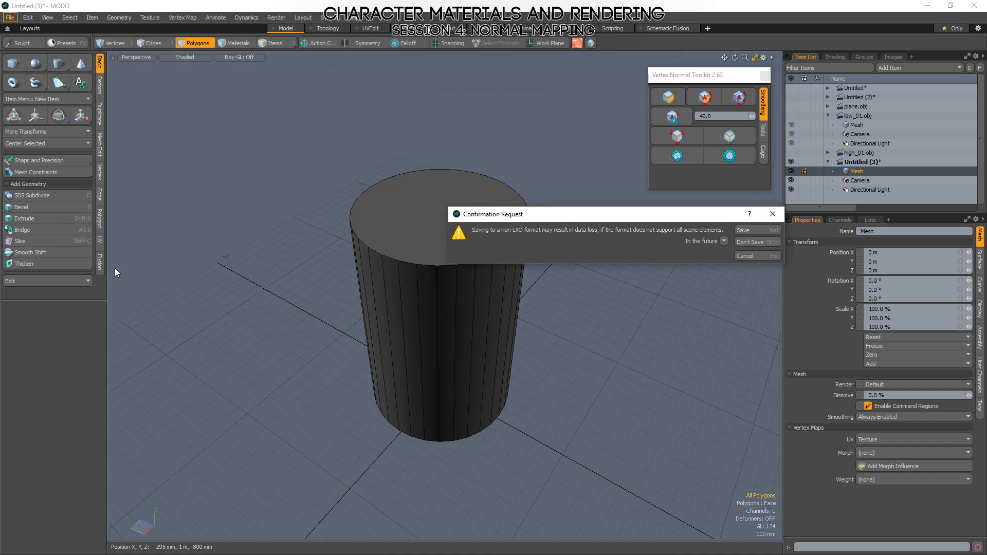
{"action": "key", "text": "Return"}
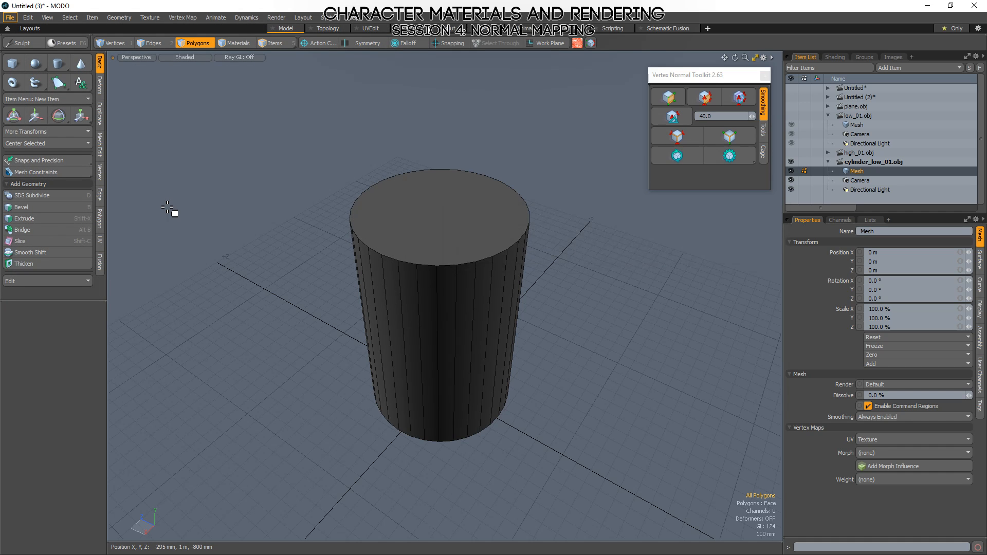
Bevel the cylinder's top and bottom rim edge loops into narrow, multi-segment rounded edges and check the smooth shading without wireframe.
{"action": "key", "text": "2"}
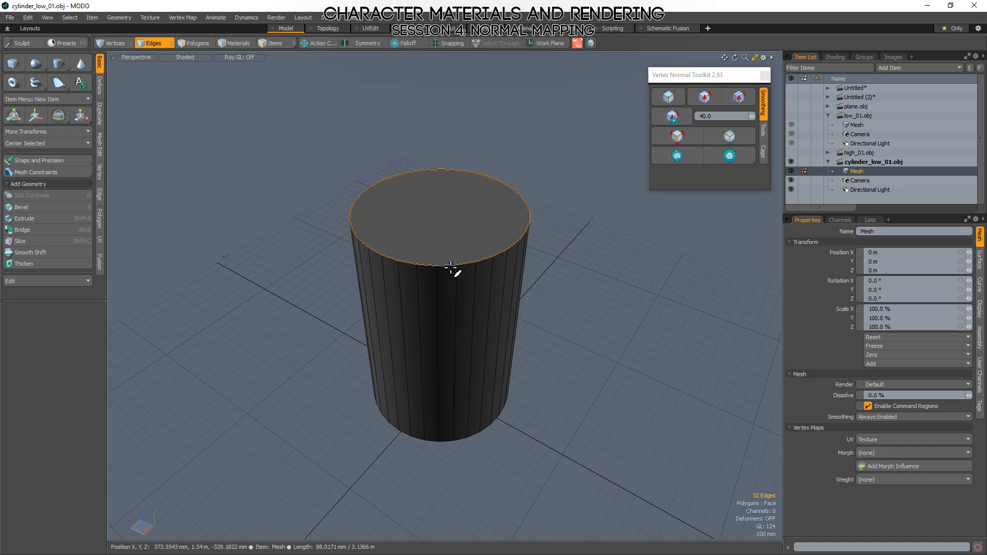
{"action": "double_click", "coordinate": [452, 266]}
{"action": "double_click", "coordinate": [456, 446], "text": "shift"}
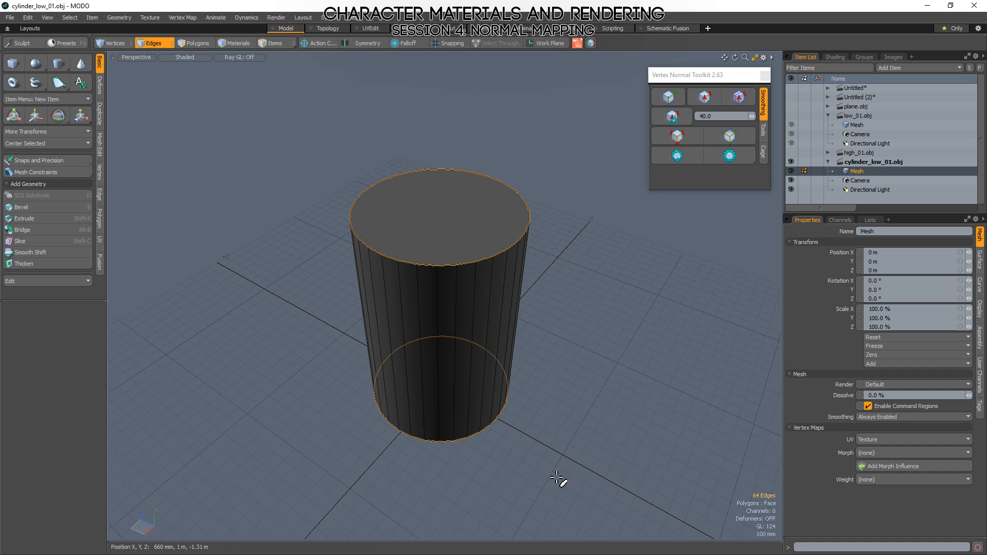
{"action": "key", "text": "b"}
{"action": "left_click_drag", "start_coordinate": [455, 412], "coordinate": [501, 412]}
{"action": "left_click_drag", "start_coordinate": [418, 259], "coordinate": [384, 259]}
{"action": "key", "text": "space"}
{"action": "left_click", "coordinate": [276, 258]}
{"action": "left_click_drag", "start_coordinate": [358, 404], "coordinate": [376, 381], "text": "alt"}
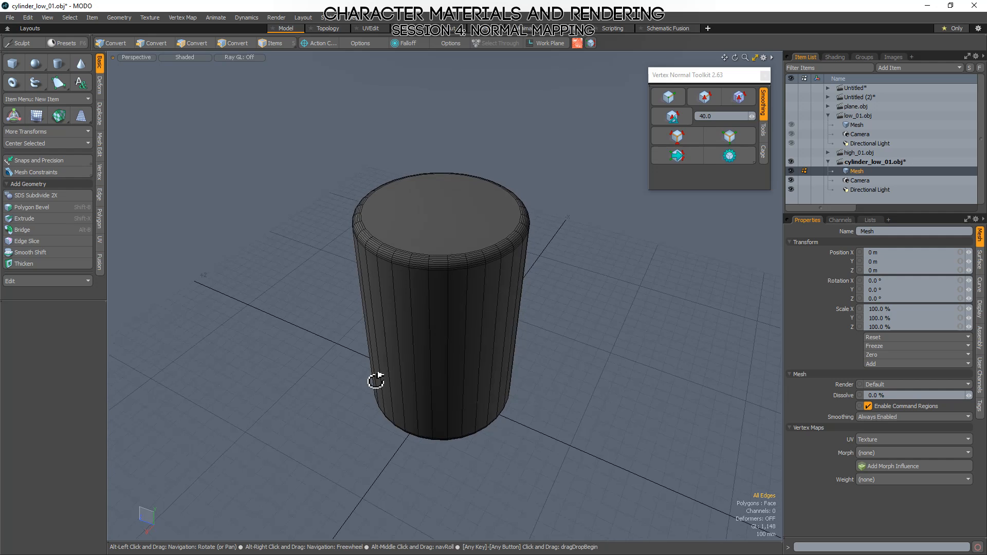
{"action": "key", "text": "KP_8"}
{"action": "left_click_drag", "start_coordinate": [445, 297], "coordinate": [417, 286], "text": "alt"}
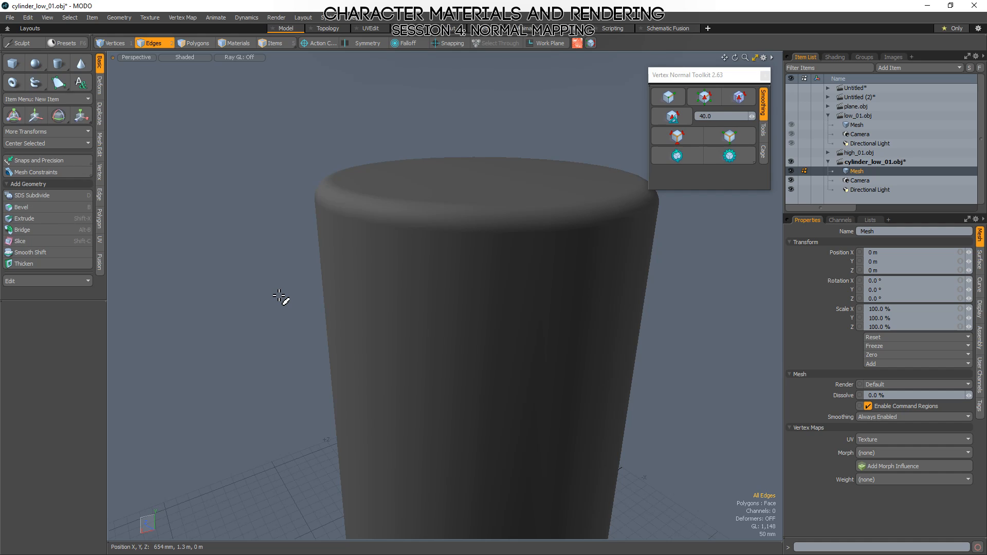
Save the bevelled cylinder as a separate Wavefront OBJ file named cylinder_high_01.obj.
{"action": "key", "text": "ctrl+shift+s"}
{"action": "left_click", "coordinate": [106, 281]}
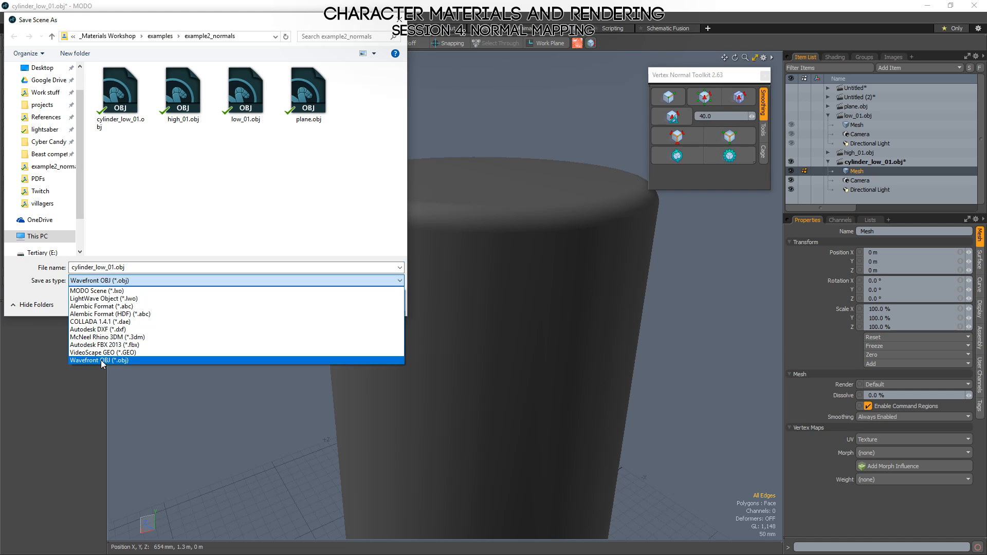
{"action": "left_click", "coordinate": [102, 362]}
{"action": "left_click", "coordinate": [105, 268]}
{"action": "key", "text": "BackSpace"}
{"action": "key", "text": "BackSpace"}
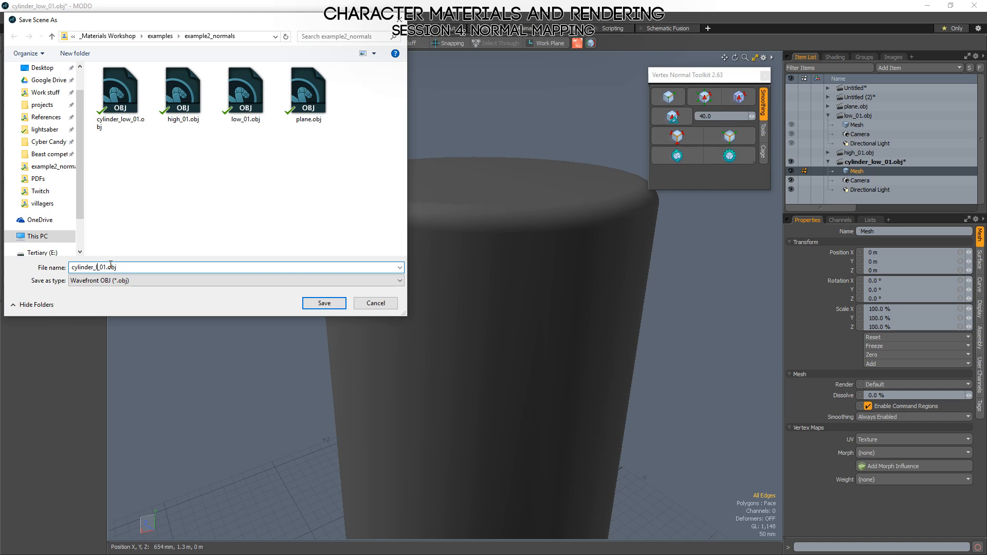
{"action": "key", "text": "BackSpace"}
{"action": "type", "text": "high_"}
{"action": "key", "text": "Return"}
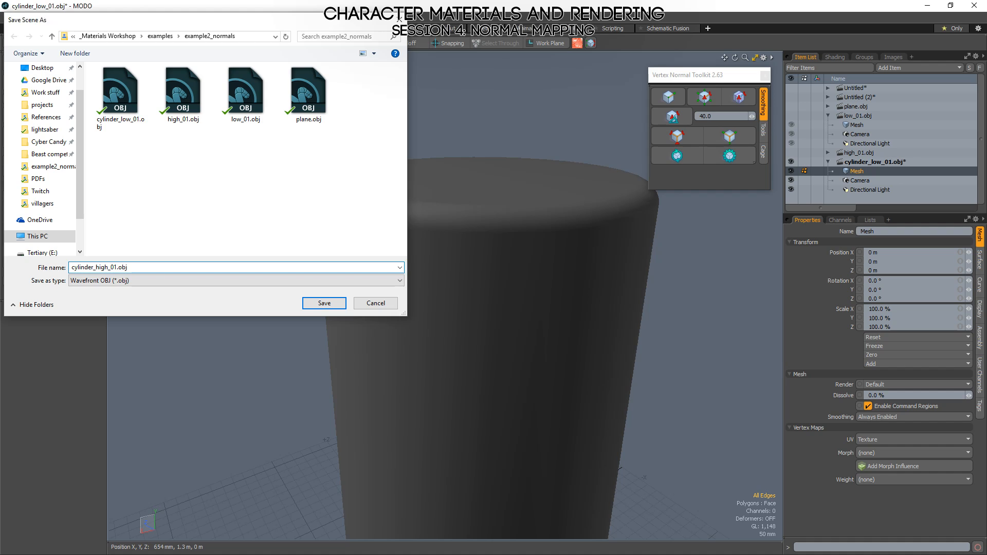
Switch to Marmoset Toolbag and start a new scene, discarding the cube scene's unsaved changes.
{"action": "left_click_drag", "start_coordinate": [174, 262], "coordinate": [231, 313], "text": "alt"}
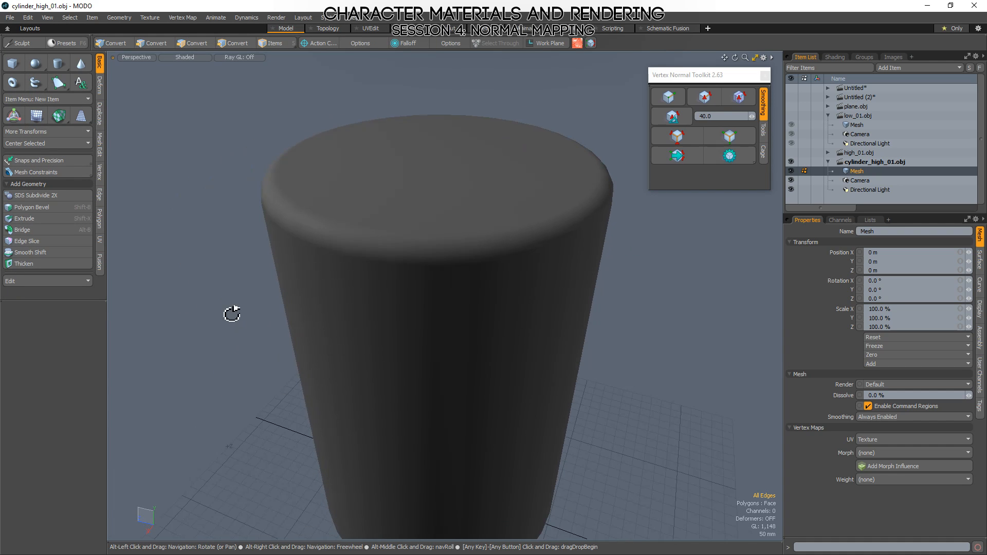
{"action": "key", "text": "alt+Tab"}
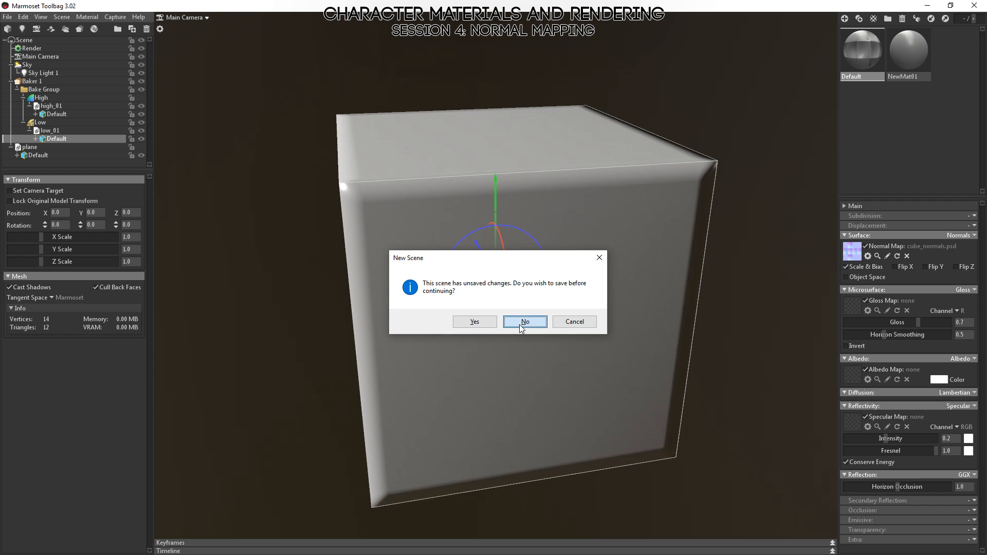
{"action": "left_click", "coordinate": [522, 321]}
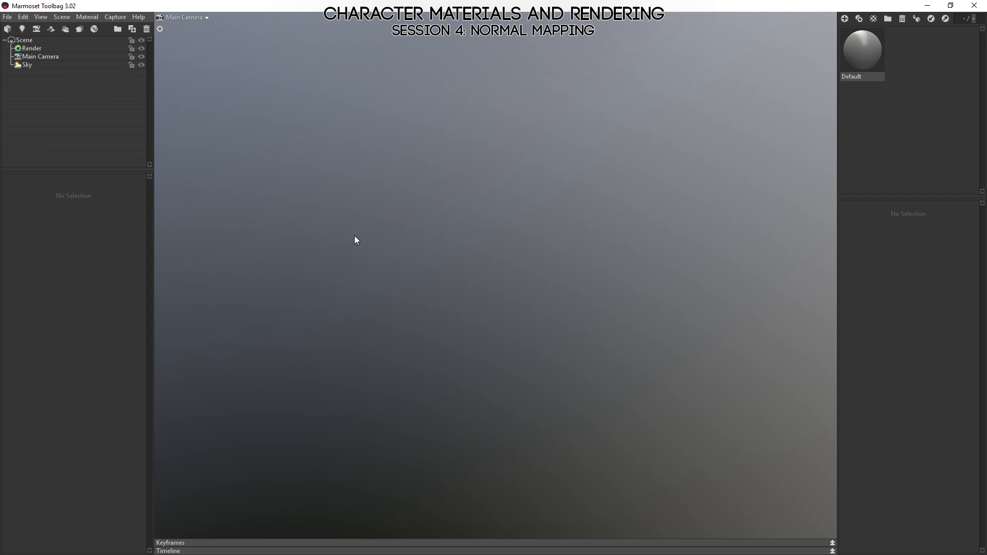
Add a baker to the scene and import the cylinder_high_01.obj and cylinder_low_01.obj models.
{"action": "left_click", "coordinate": [84, 28]}
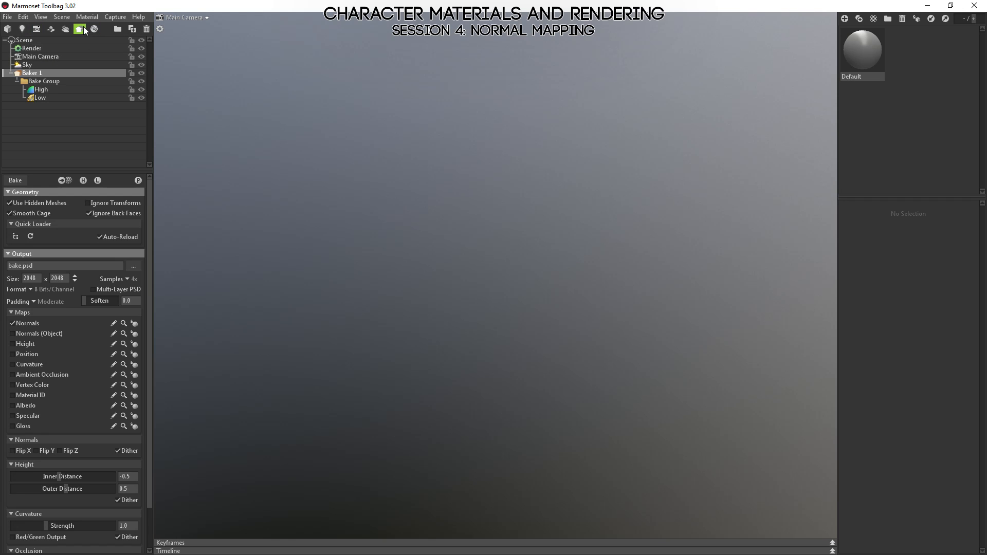
{"action": "left_click", "coordinate": [9, 29]}
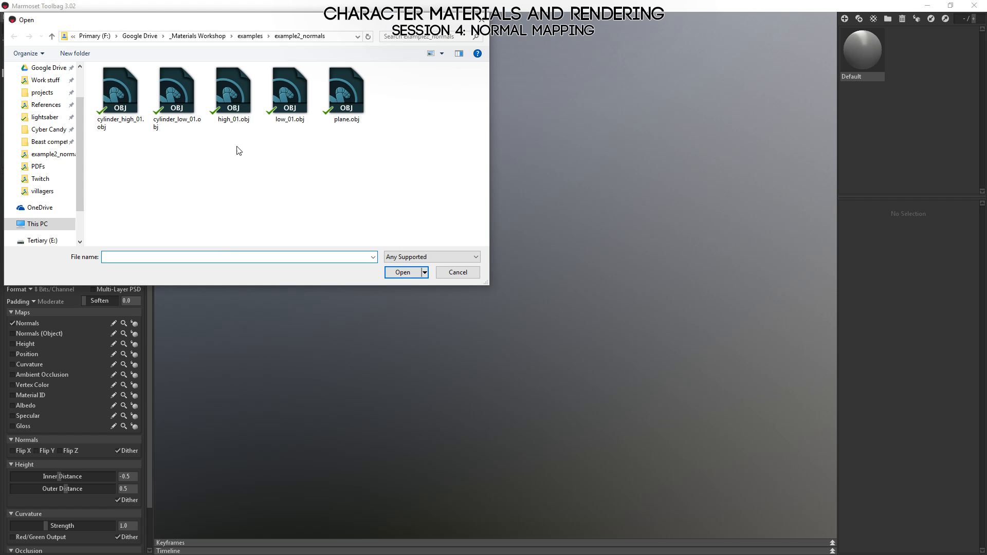
{"action": "left_click_drag", "start_coordinate": [174, 153], "coordinate": [89, 67]}
{"action": "left_click", "coordinate": [403, 272]}
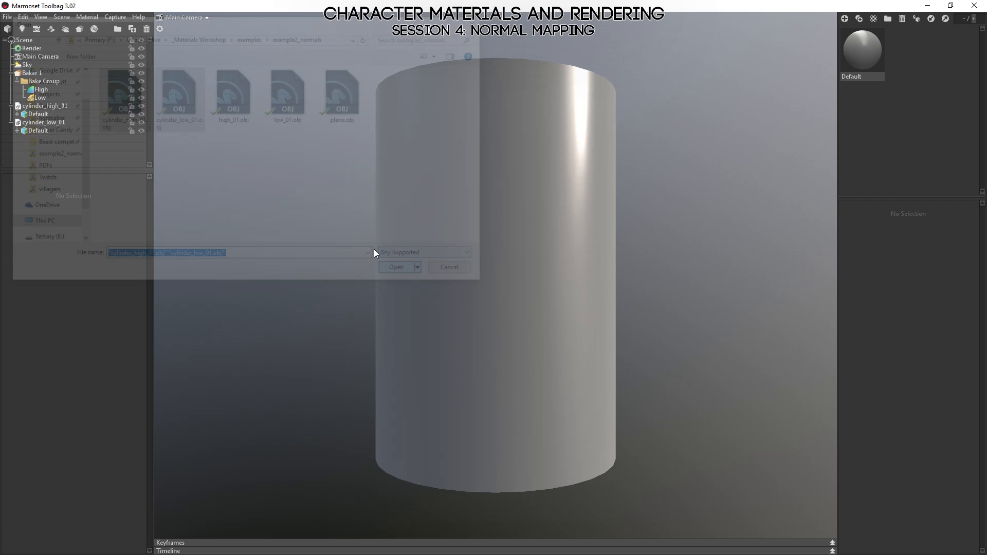
Assign cylinder_high_01 to the bake group's High slot and cylinder_low_01 to its Low slot, and check the overlaid models.
{"action": "left_click_drag", "start_coordinate": [23, 106], "coordinate": [38, 91]}
{"action": "left_click_drag", "start_coordinate": [37, 125], "coordinate": [47, 116]}
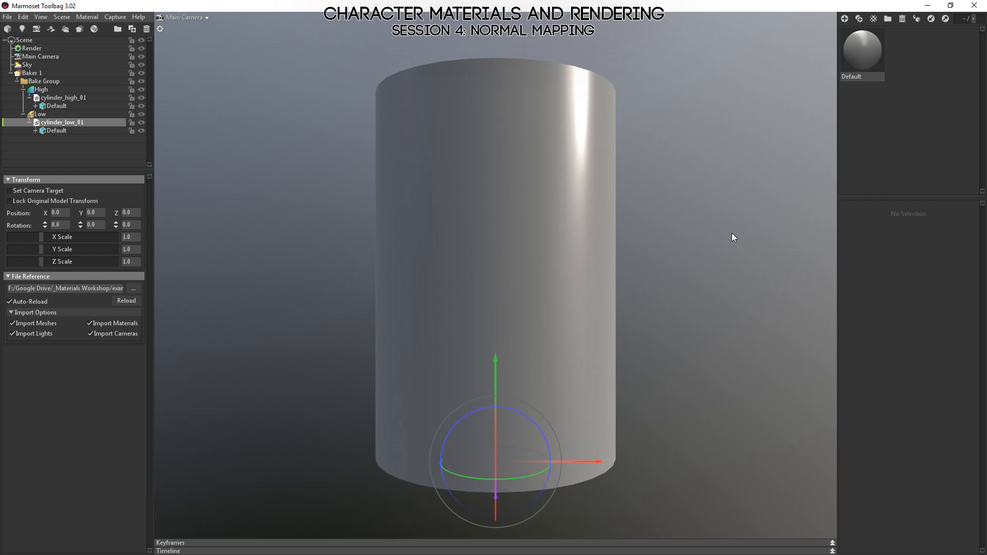
{"action": "left_click_drag", "start_coordinate": [733, 233], "coordinate": [471, 225]}
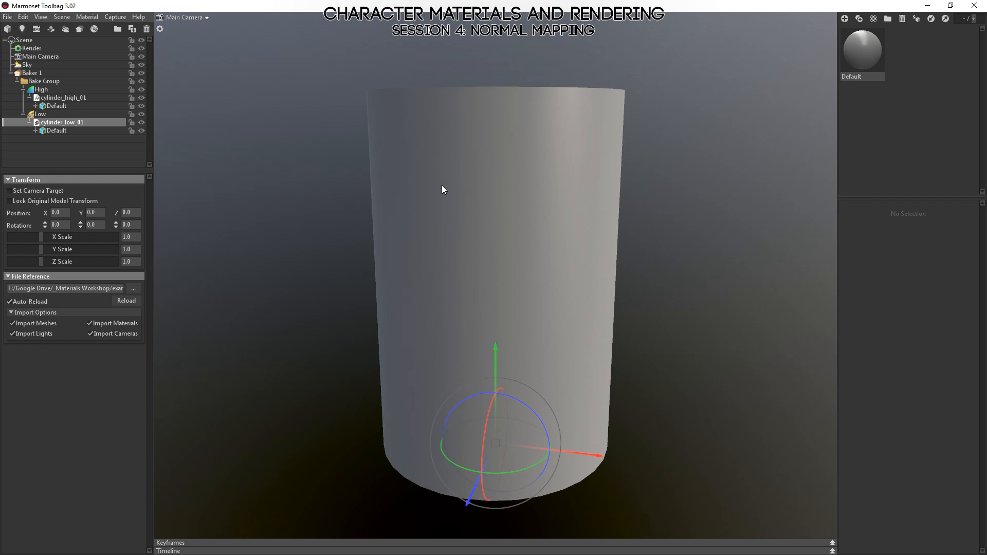
{"action": "left_click", "coordinate": [426, 103]}
{"action": "left_click_drag", "start_coordinate": [482, 92], "coordinate": [485, 131]}
{"action": "left_click", "coordinate": [273, 136]}
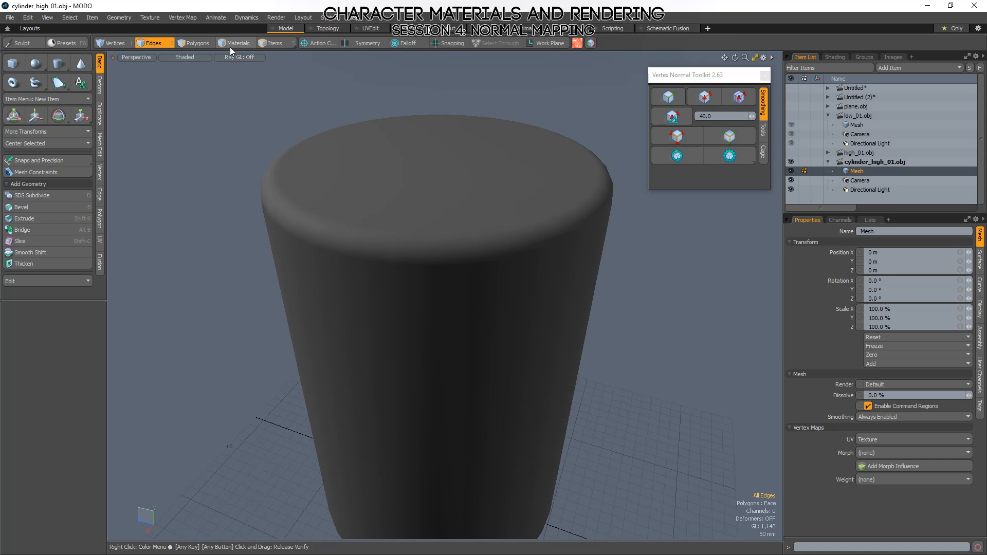
In MODO, display the high-poly cylinder's Texture UV map and examine how the cap, bevel and side islands overlap.
{"action": "left_click", "coordinate": [380, 28]}
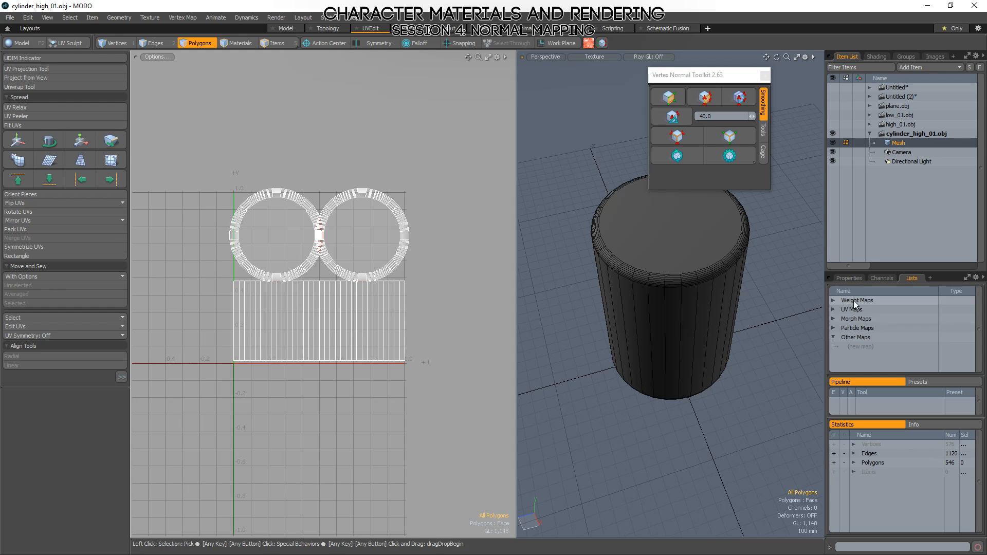
{"action": "left_click", "coordinate": [833, 310]}
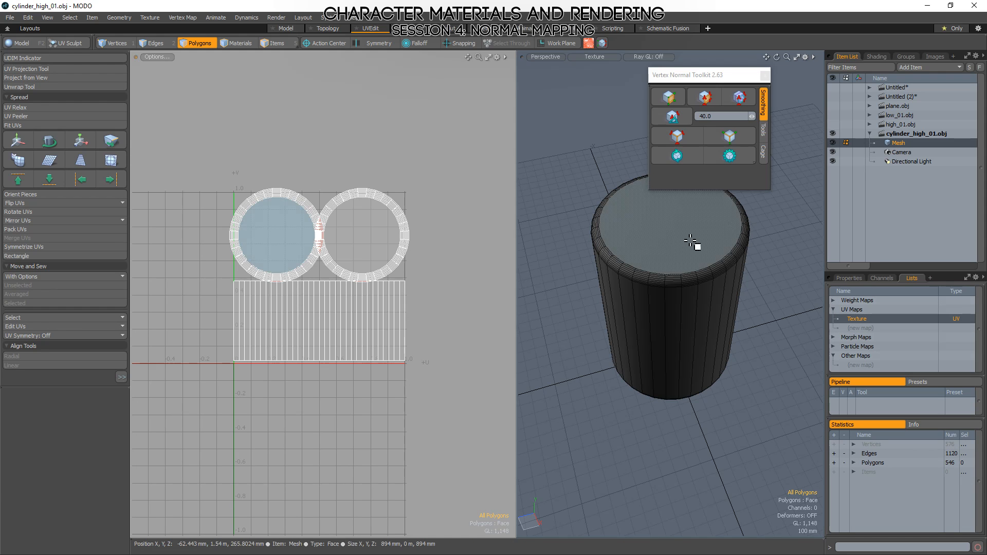
{"action": "left_click", "coordinate": [668, 226]}
{"action": "scroll", "coordinate": [291, 231], "scroll_direction": "up", "scroll_amount": 3}
{"action": "scroll", "coordinate": [342, 227], "scroll_direction": "up", "scroll_amount": 4}
{"action": "scroll", "coordinate": [349, 231], "scroll_direction": "down", "scroll_amount": 4}
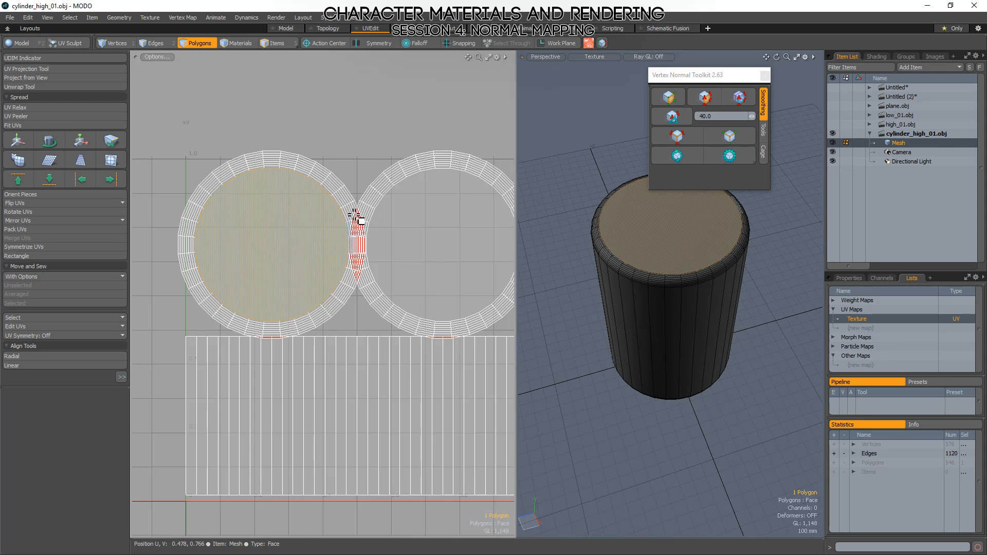
{"action": "left_click", "coordinate": [364, 154]}
{"action": "scroll", "coordinate": [258, 264], "scroll_direction": "down", "scroll_amount": 5}
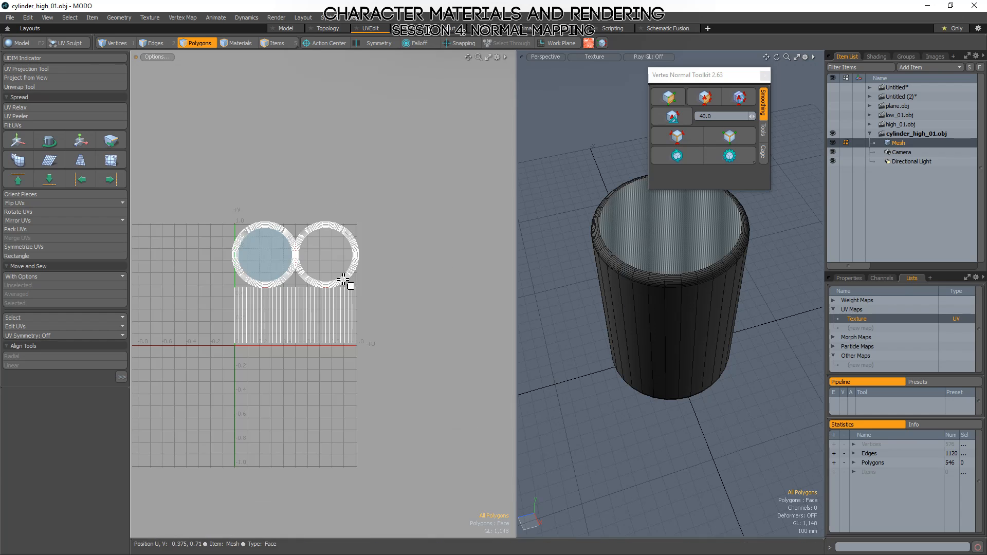
{"action": "left_click_drag", "start_coordinate": [633, 291], "coordinate": [600, 238], "text": "alt"}
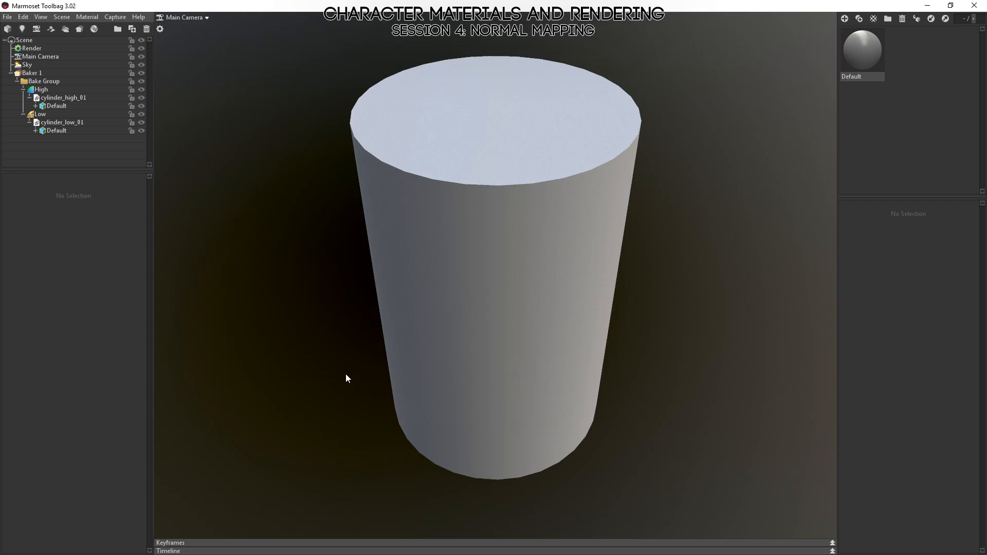
Back in Marmoset Toolbag, set the baker's output file to a Photoshop document named cylinder_01 in the example2_normals folder.
{"action": "left_click_drag", "start_coordinate": [346, 379], "coordinate": [424, 393]}
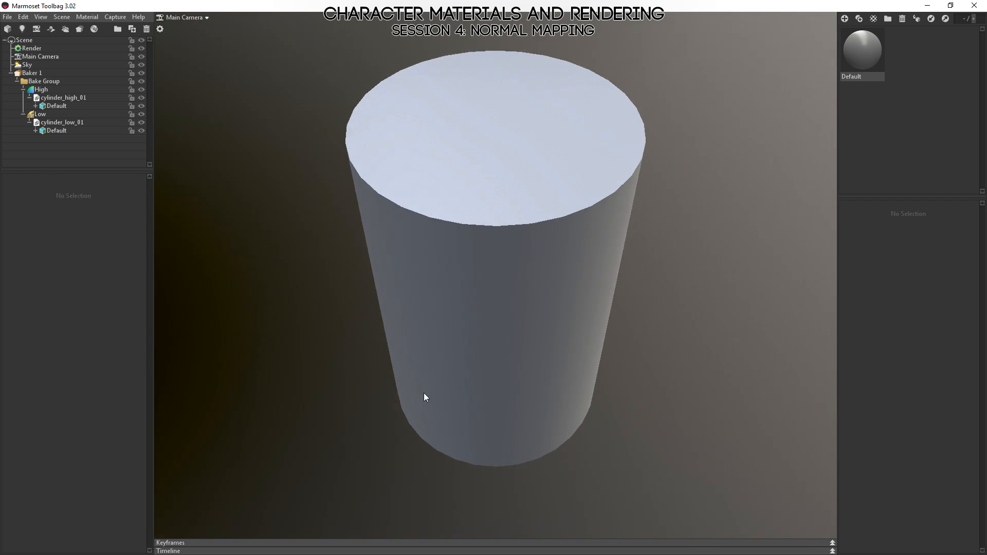
{"action": "left_click", "coordinate": [29, 73]}
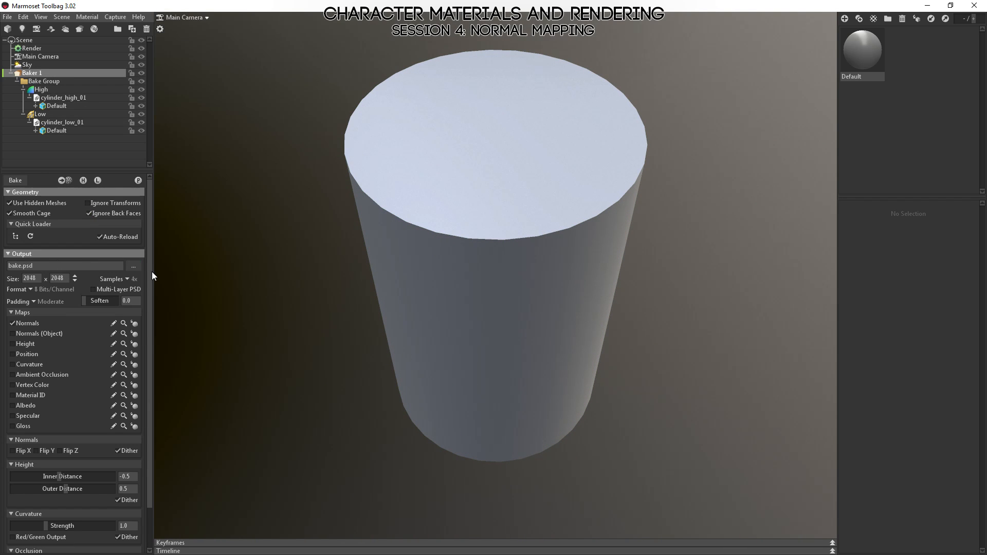
{"action": "left_click", "coordinate": [134, 266]}
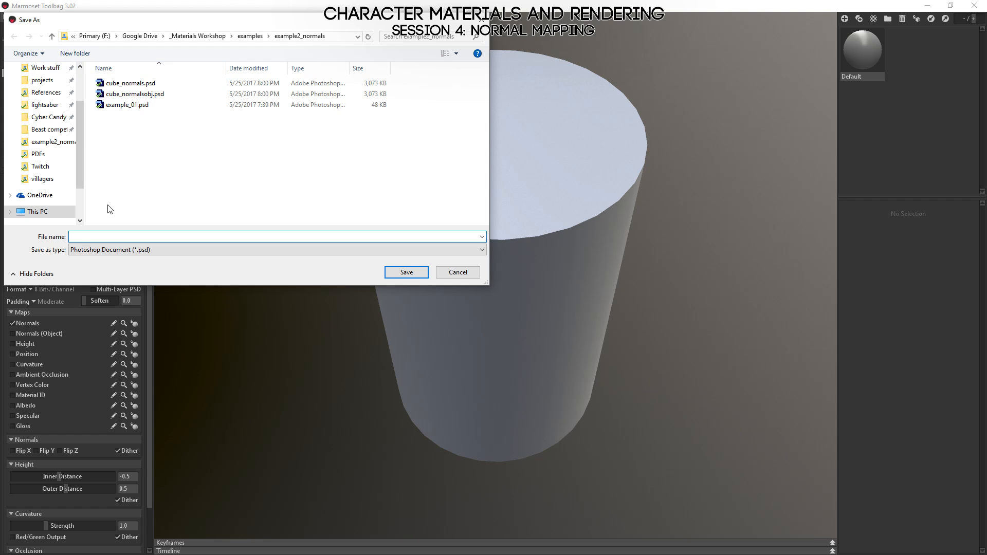
{"action": "type", "text": "cylin"}
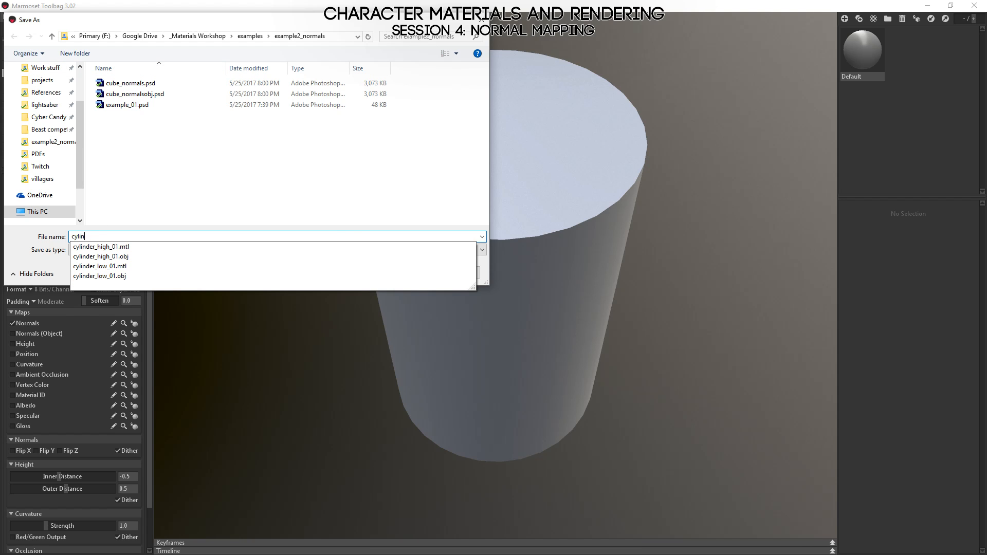
{"action": "type", "text": "der_01"}
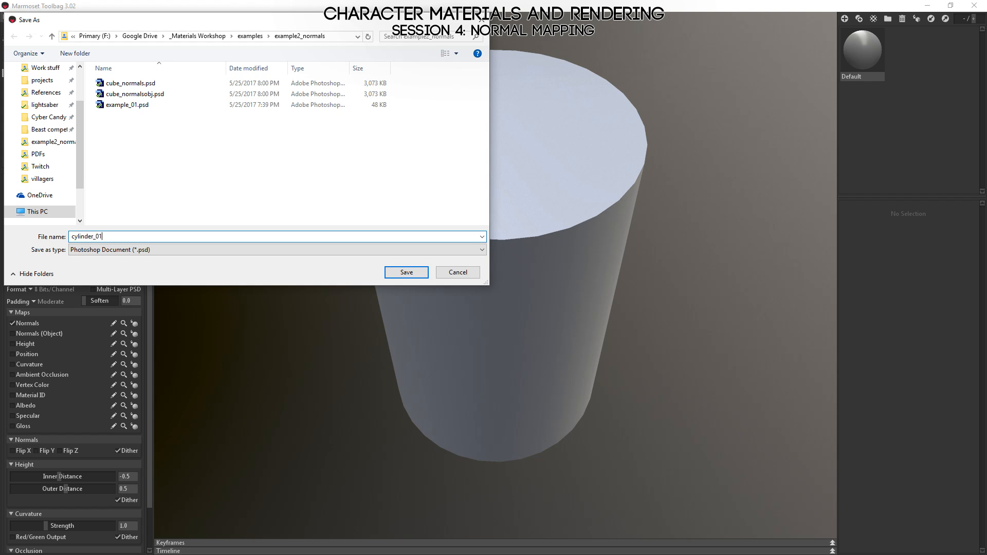
{"action": "key", "text": "Return"}
Enable the Normals (Object) output alongside Normals and bake the cylinder's maps.
{"action": "left_click_drag", "start_coordinate": [398, 461], "coordinate": [343, 388], "text": "alt"}
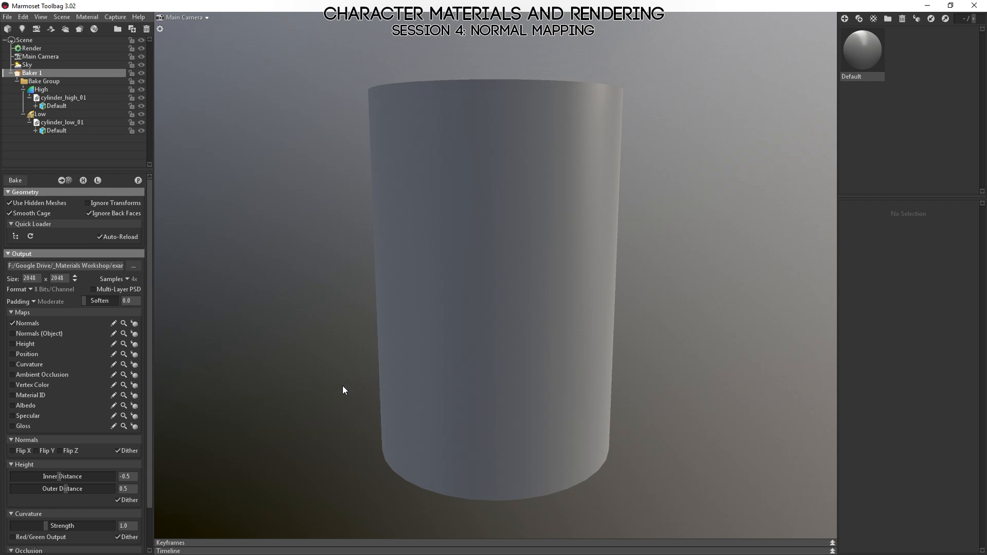
{"action": "left_click", "coordinate": [12, 334]}
{"action": "left_click_drag", "start_coordinate": [366, 316], "coordinate": [454, 350]}
{"action": "left_click_drag", "start_coordinate": [450, 266], "coordinate": [514, 280]}
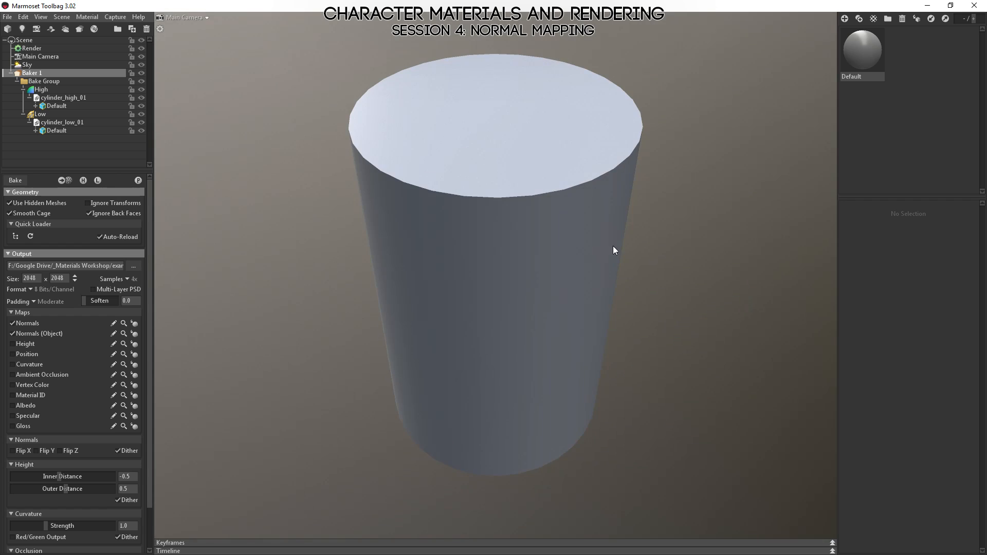
{"action": "left_click_drag", "start_coordinate": [615, 250], "coordinate": [589, 245]}
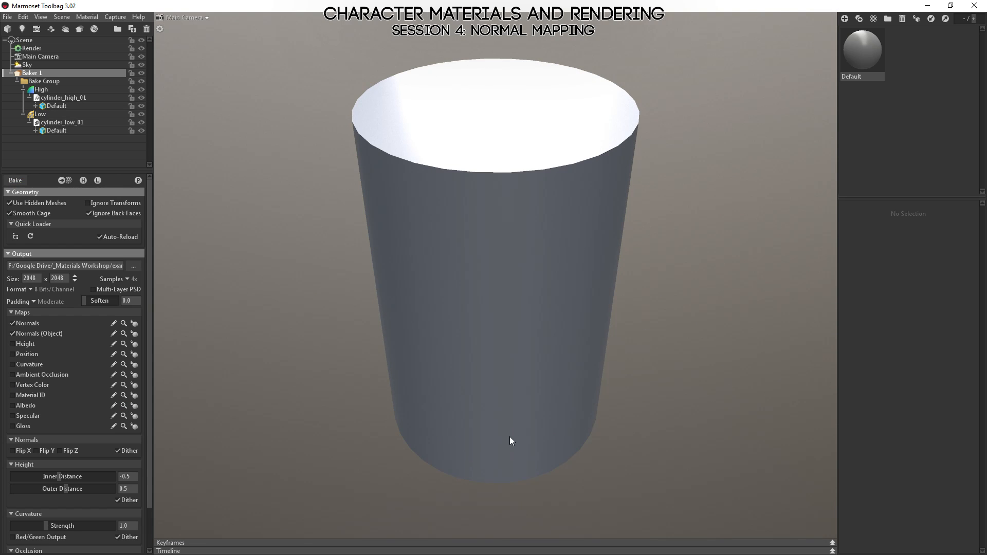
Preview the baked object-space normal map on the cylinder and examine its colours on the side, bottom cap and top cap.
{"action": "left_click", "coordinate": [133, 333]}
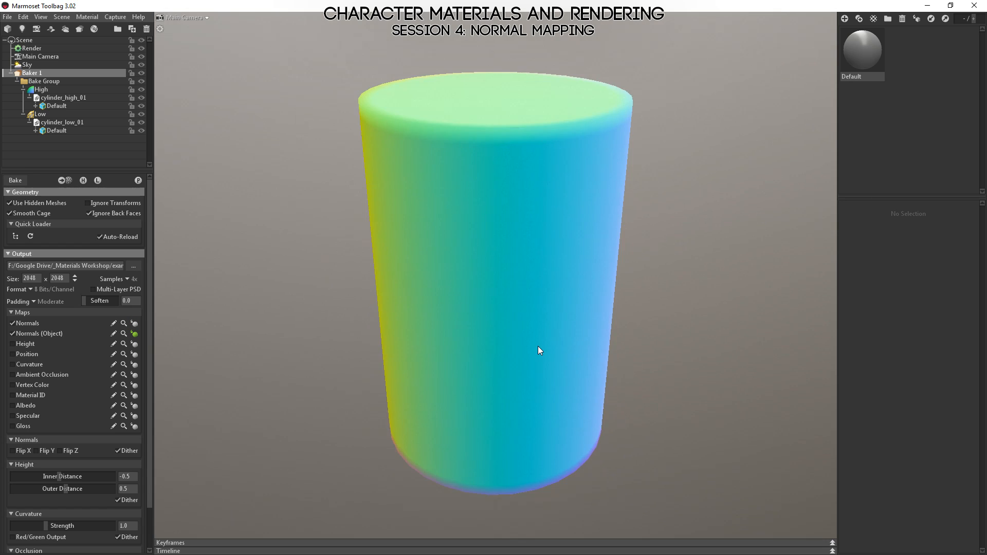
{"action": "mouse_move", "coordinate": [538, 347]}
{"action": "left_mouse_down"}
{"action": "mouse_move", "coordinate": [617, 263]}
{"action": "mouse_move", "coordinate": [582, 222]}
{"action": "mouse_move", "coordinate": [576, 379]}
{"action": "mouse_move", "coordinate": [430, 394]}
{"action": "mouse_move", "coordinate": [289, 346]}
{"action": "mouse_move", "coordinate": [917, 334]}
{"action": "left_mouse_up"}
{"action": "left_click_drag", "start_coordinate": [519, 339], "coordinate": [607, 281]}
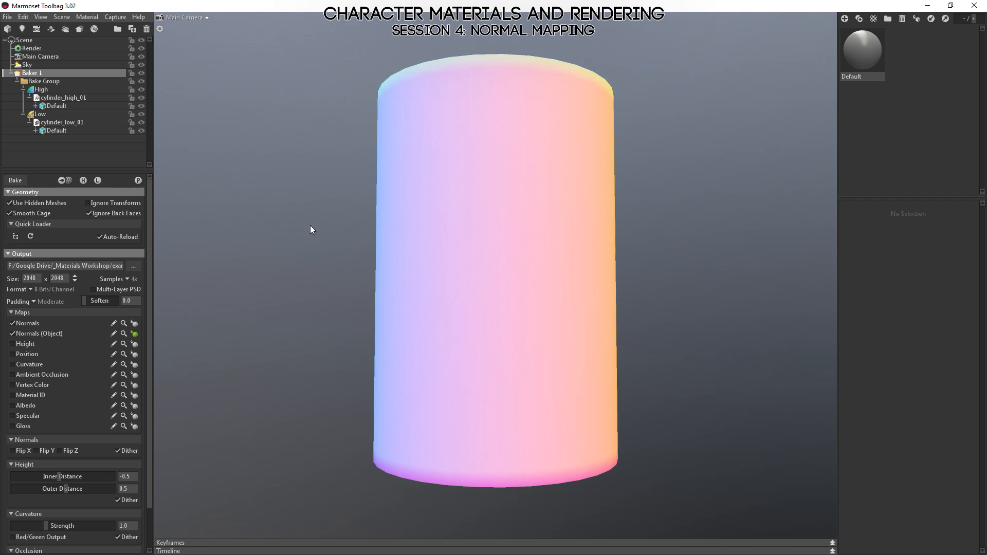
{"action": "left_click_drag", "start_coordinate": [473, 161], "coordinate": [461, 276]}
{"action": "left_click_drag", "start_coordinate": [477, 149], "coordinate": [518, 337]}
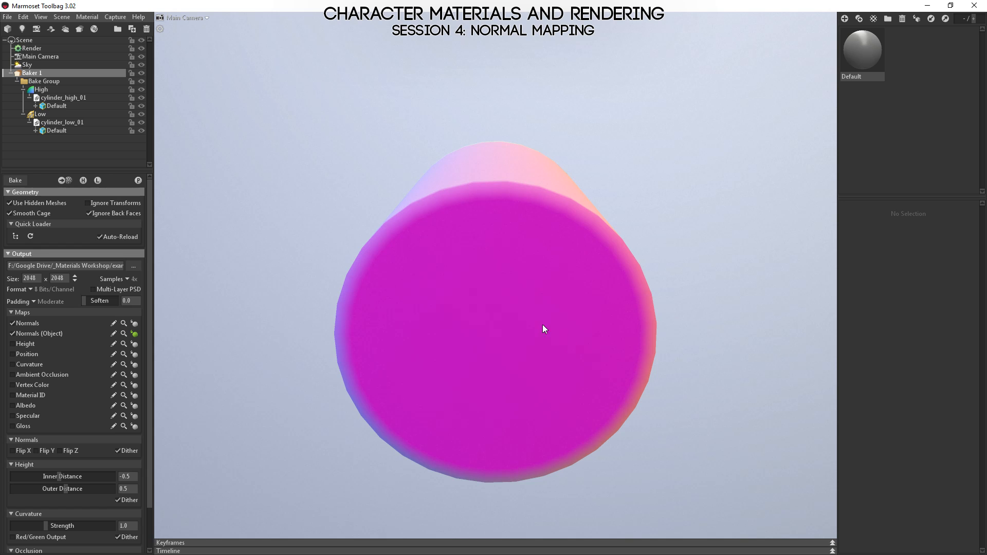
{"action": "left_click_drag", "start_coordinate": [585, 375], "coordinate": [523, 411]}
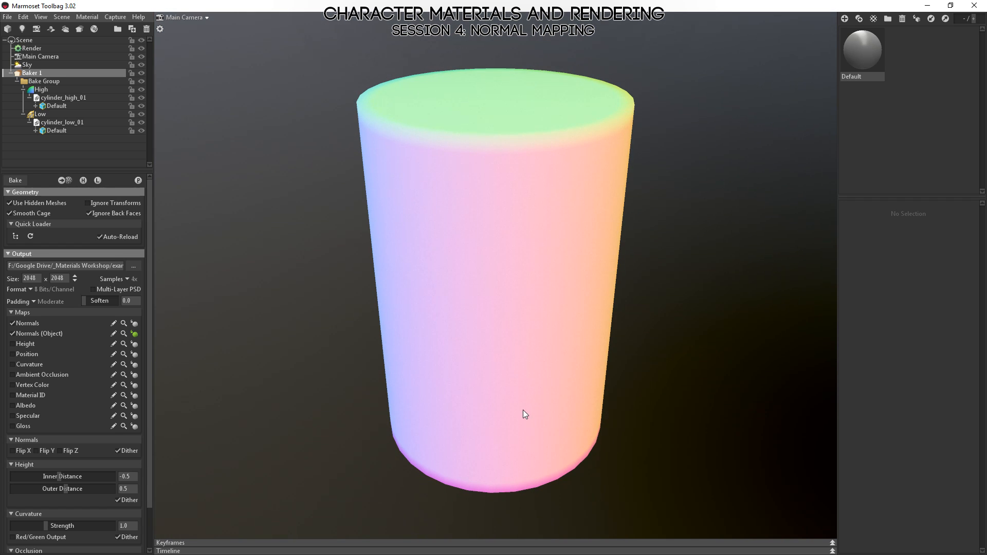
{"action": "left_click_drag", "start_coordinate": [492, 305], "coordinate": [430, 276]}
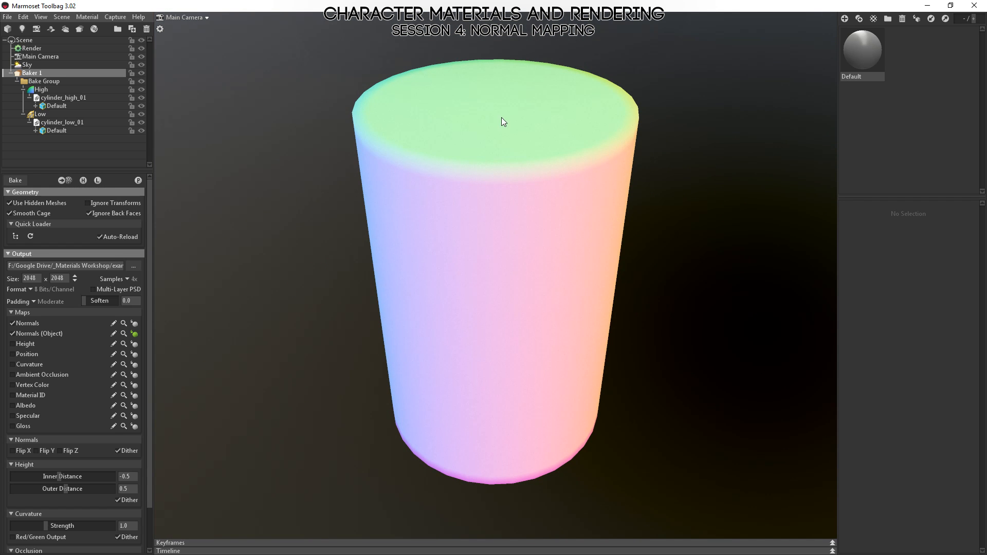
{"action": "left_click_drag", "start_coordinate": [503, 121], "coordinate": [535, 238]}
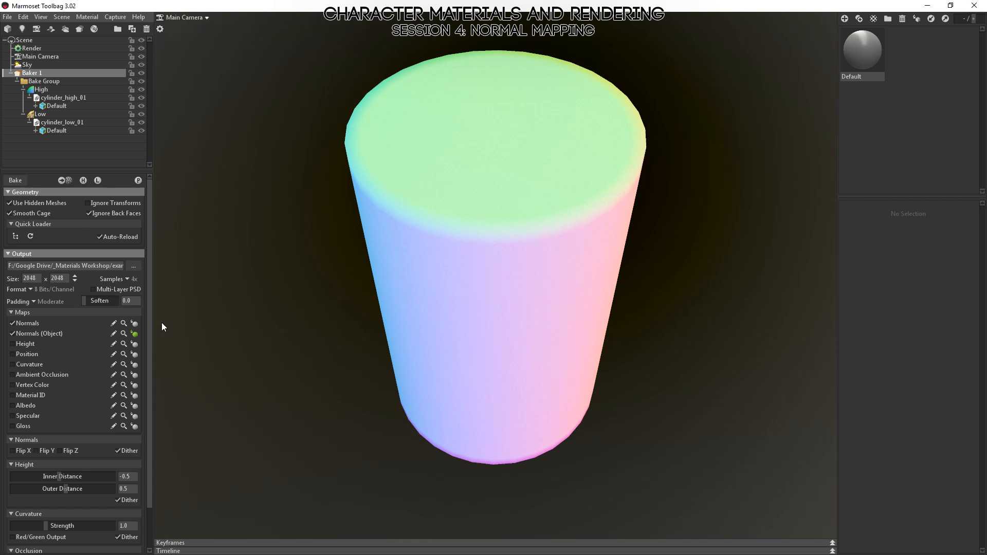
Preview the baked tangent-space normal map on the cylinder and examine its colours along the cap edges and sides.
{"action": "left_click", "coordinate": [135, 323]}
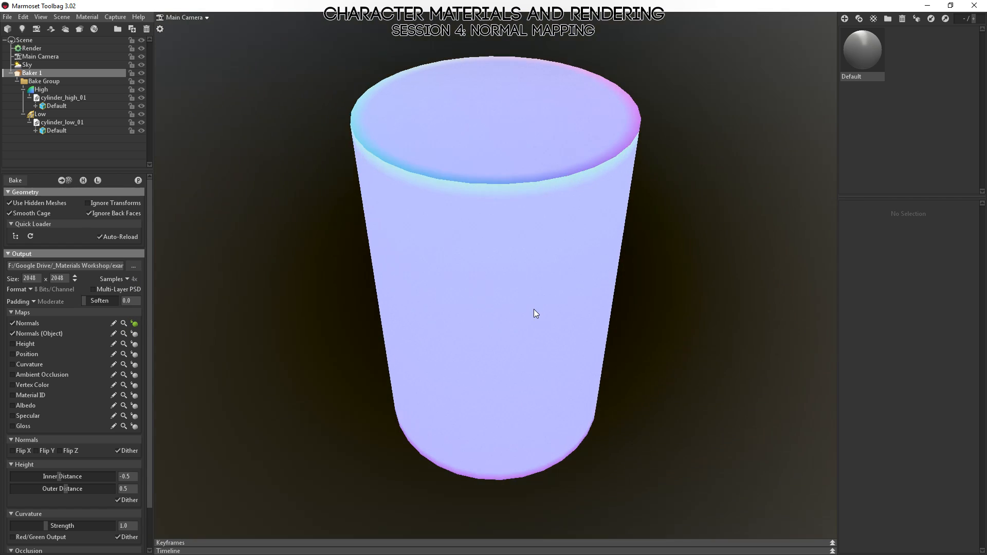
{"action": "left_click_drag", "start_coordinate": [534, 309], "coordinate": [451, 236]}
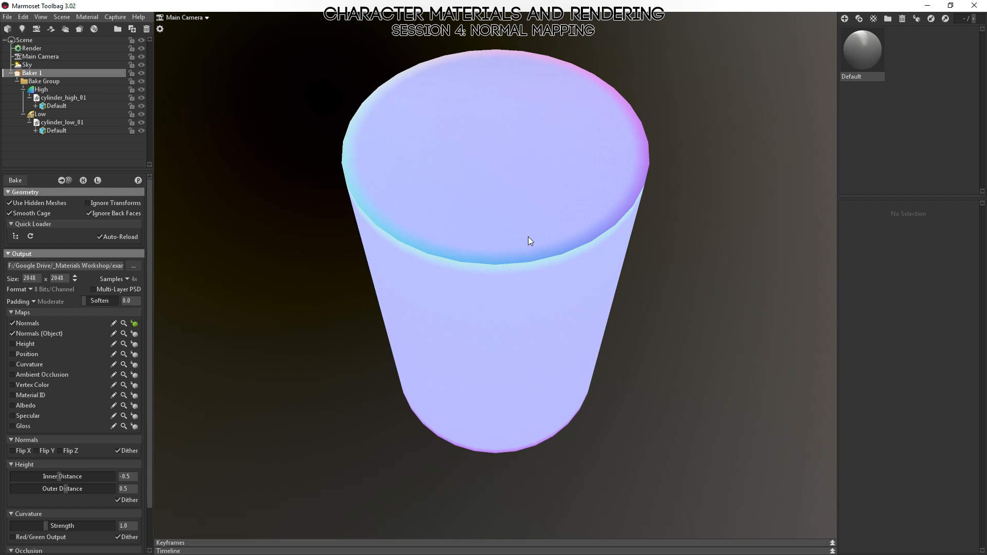
{"action": "left_click_drag", "start_coordinate": [552, 290], "coordinate": [406, 286]}
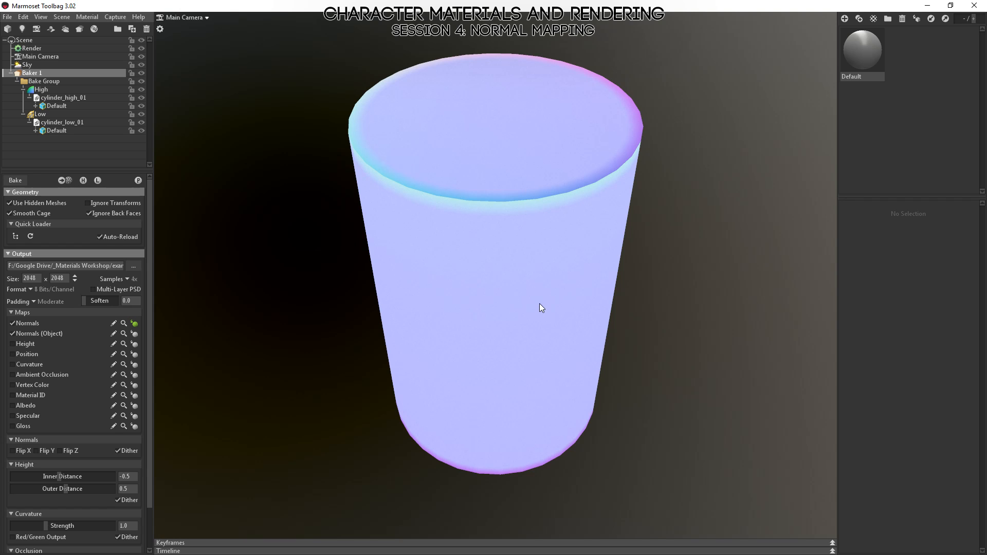
{"action": "left_click_drag", "start_coordinate": [540, 304], "coordinate": [571, 345]}
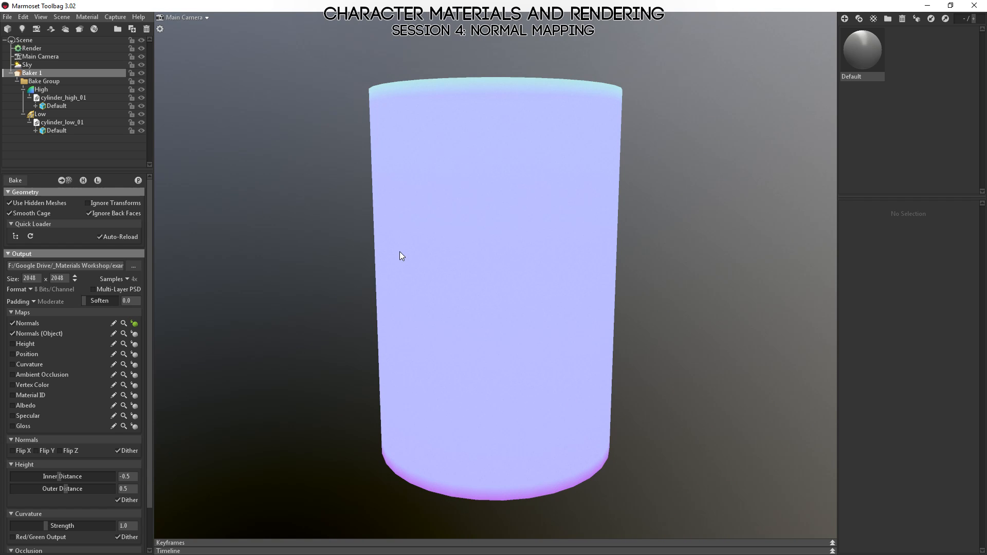
{"action": "left_click_drag", "start_coordinate": [416, 285], "coordinate": [485, 277]}
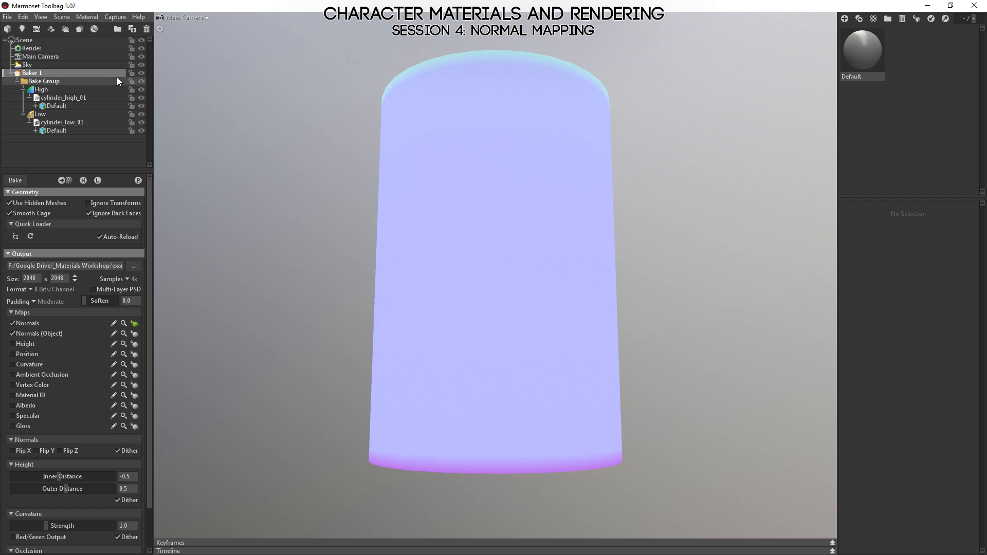
{"action": "left_click", "coordinate": [141, 89]}
{"action": "left_click_drag", "start_coordinate": [617, 175], "coordinate": [530, 195]}
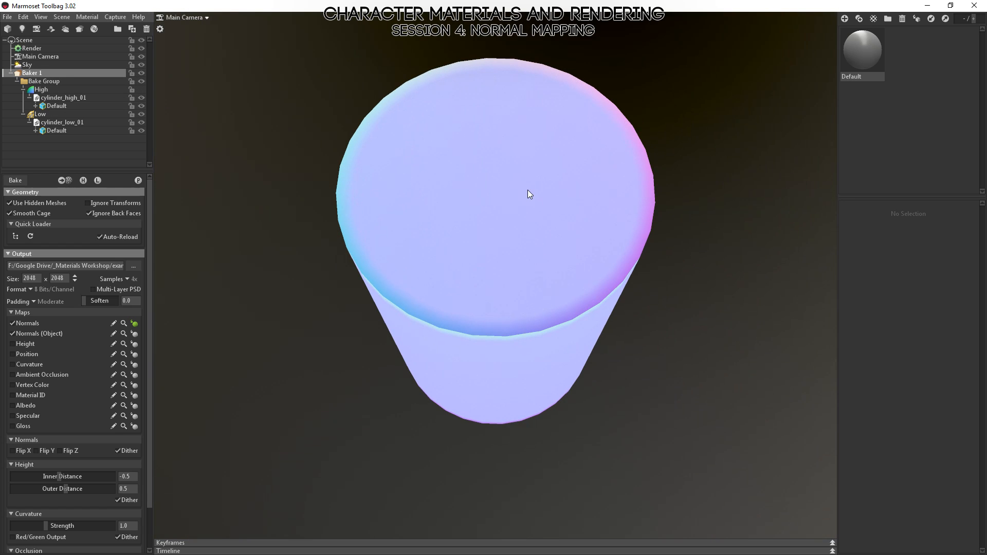
{"action": "left_click", "coordinate": [210, 313]}
{"action": "left_click_drag", "start_coordinate": [235, 322], "coordinate": [612, 205]}
Assign cylinder_01_normals.psd as the Default material's normal map and inspect the shaded low-poly cylinder from several angles.
{"action": "left_click", "coordinate": [874, 47]}
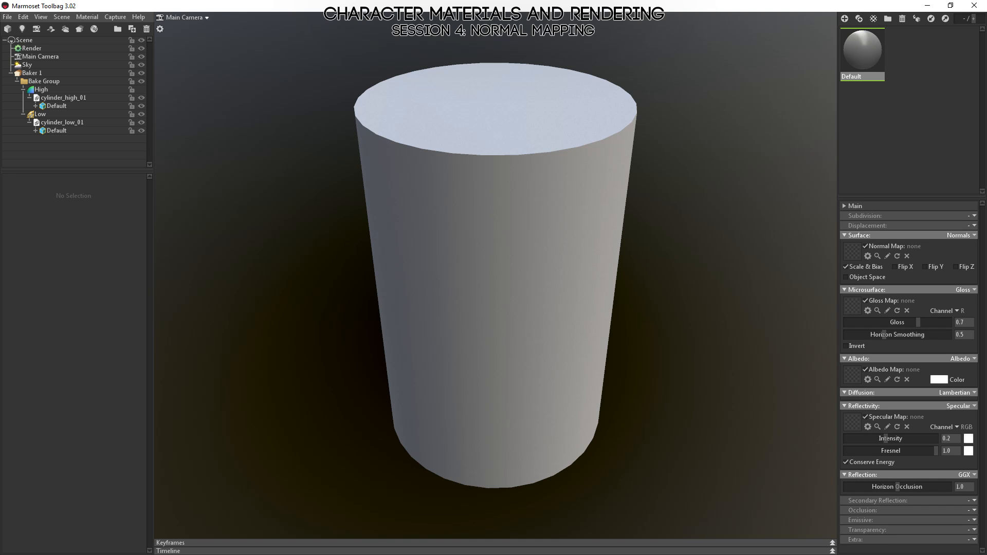
{"action": "left_click_drag", "start_coordinate": [976, 267], "coordinate": [851, 252]}
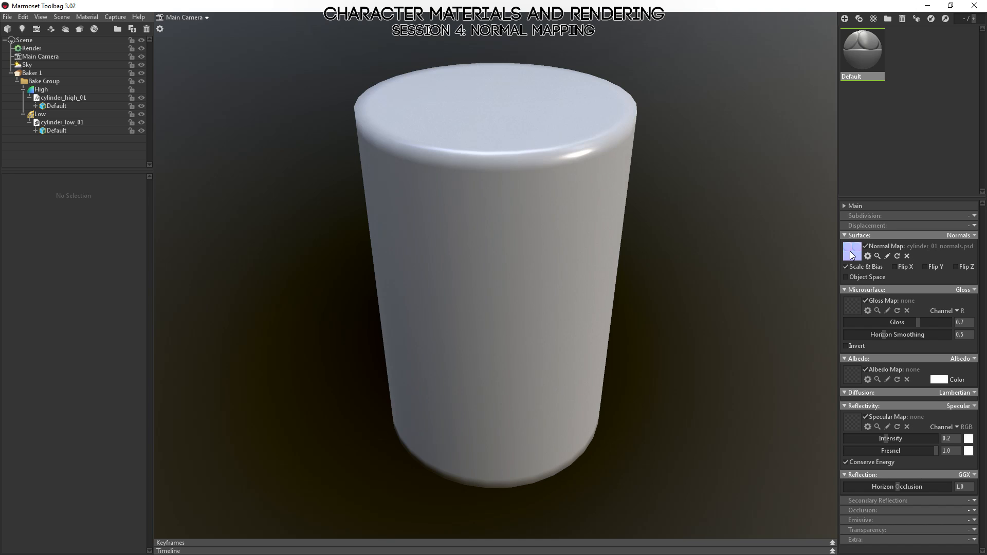
{"action": "left_click_drag", "start_coordinate": [643, 308], "coordinate": [529, 396]}
{"action": "right_click_drag", "start_coordinate": [528, 397], "coordinate": [501, 357]}
{"action": "left_click_drag", "start_coordinate": [501, 357], "coordinate": [580, 348]}
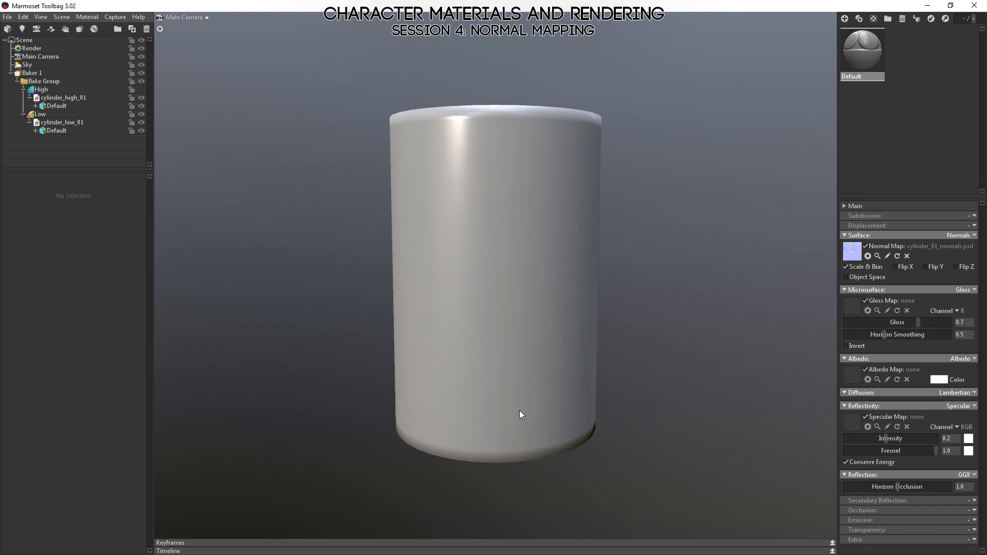
{"action": "left_click_drag", "start_coordinate": [523, 279], "coordinate": [526, 236]}
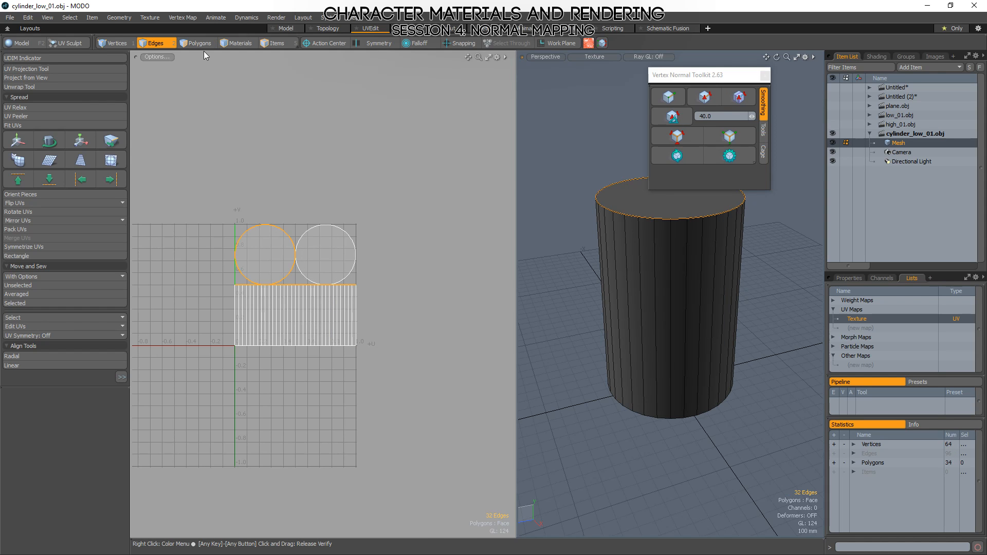
Reduce the low-poly cylinder to eight sides in the Model layout by removing alternate vertical edges.
{"action": "left_click", "coordinate": [286, 28]}
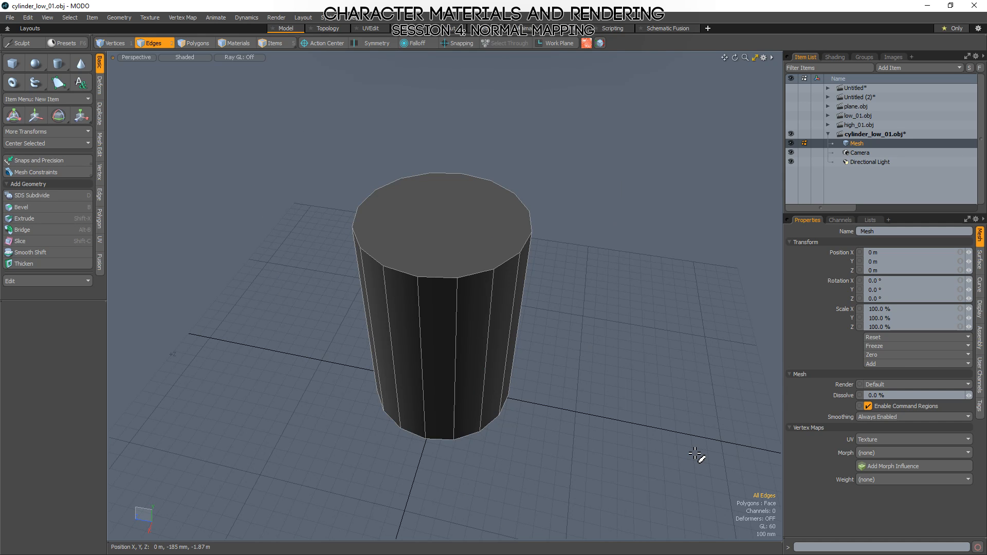
{"action": "left_click", "coordinate": [457, 360]}
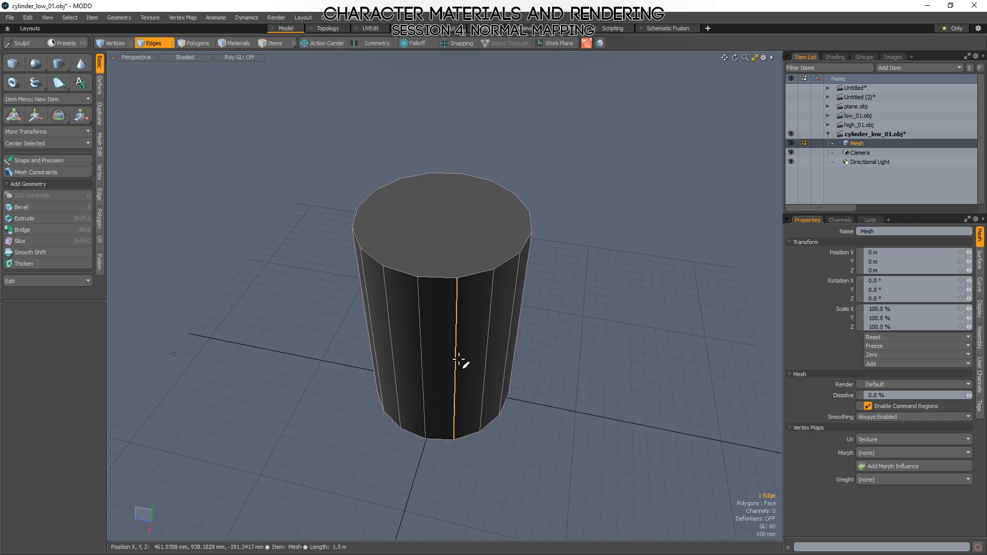
{"action": "left_click", "coordinate": [512, 322], "text": "shift"}
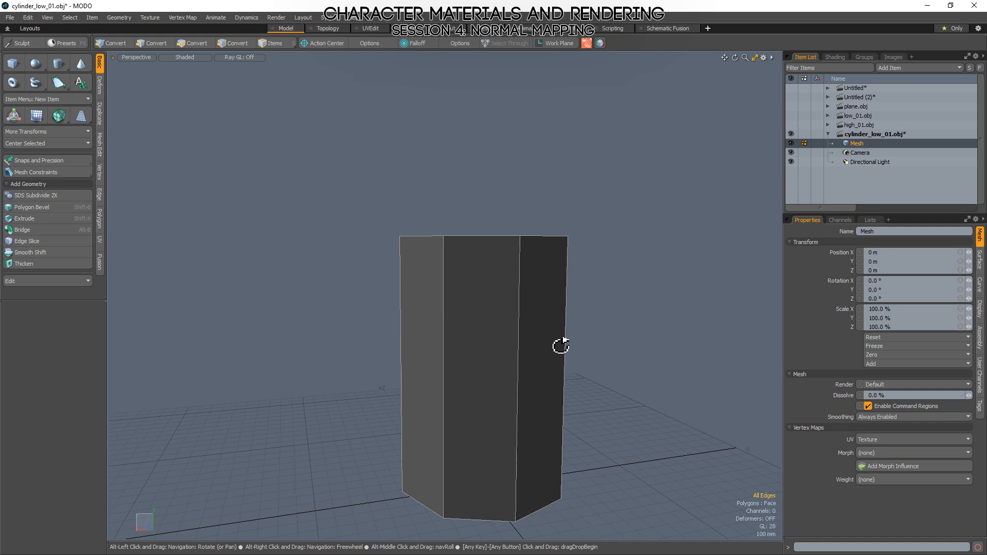
{"action": "left_click_drag", "start_coordinate": [561, 346], "coordinate": [347, 111], "text": "alt"}
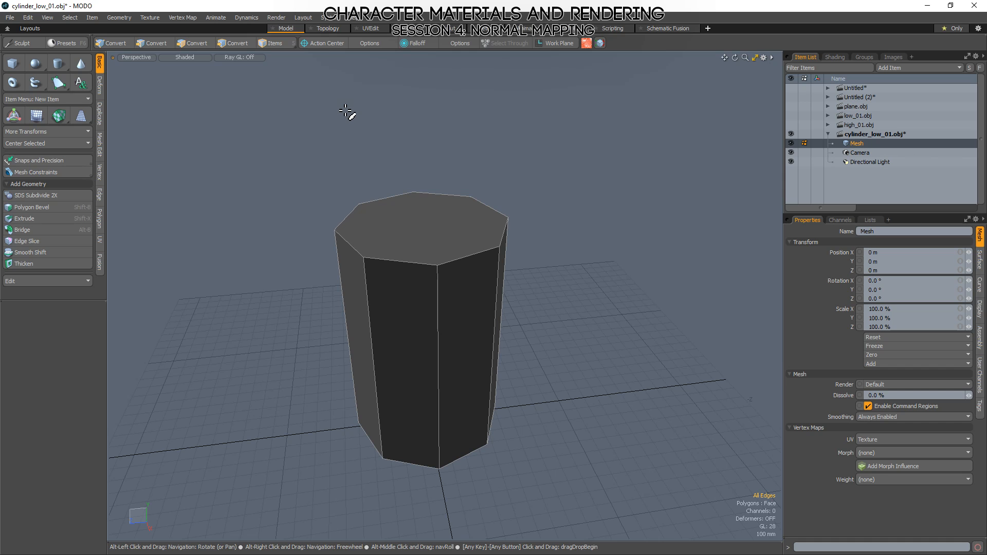
Assign a new material named Default to the eight-sided low-poly cylinder.
{"action": "left_click", "coordinate": [840, 60]}
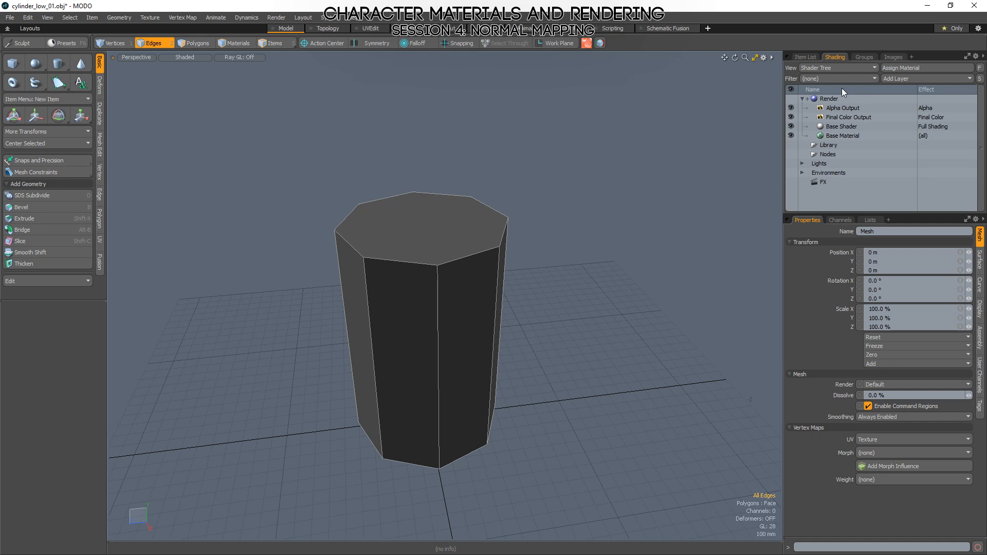
{"action": "key", "text": "m"}
{"action": "key", "text": "Return"}
{"action": "left_click_drag", "start_coordinate": [665, 273], "coordinate": [611, 313], "text": "alt"}
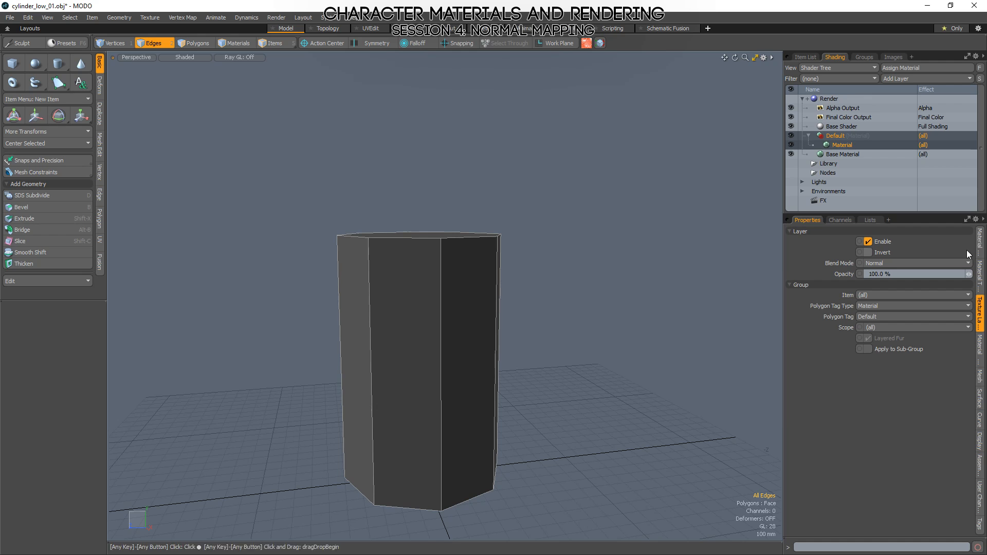
Set the Default material's smoothing angle to 180° so the whole cylinder shades smoothly.
{"action": "left_click", "coordinate": [979, 239]}
{"action": "left_click", "coordinate": [874, 465]}
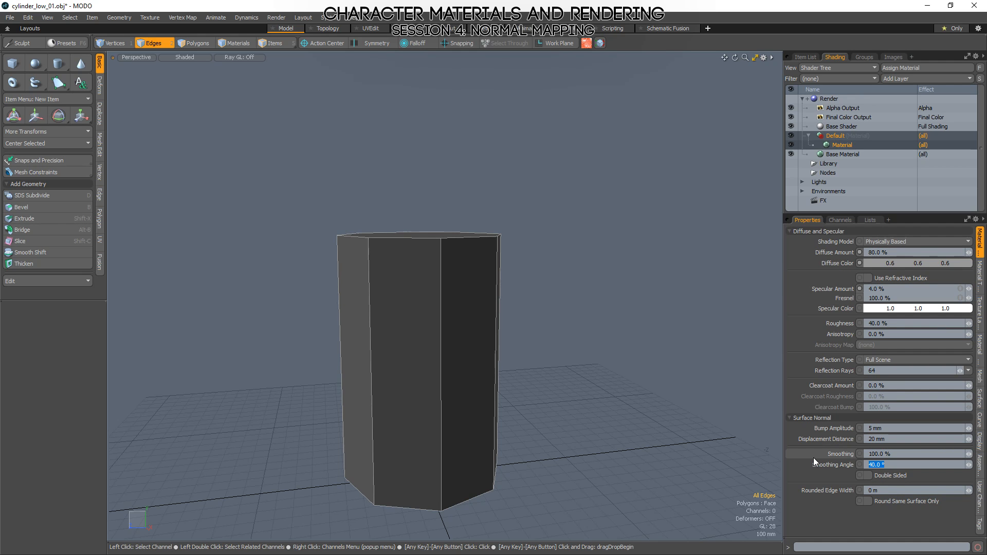
{"action": "type", "text": "180"}
{"action": "key", "text": "Return"}
{"action": "key", "text": "3"}
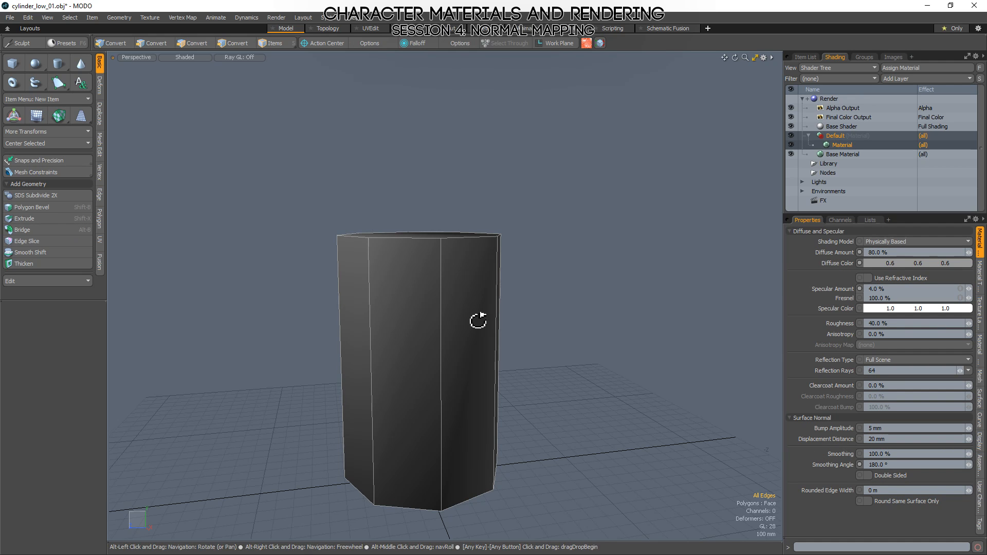
{"action": "mouse_move", "coordinate": [478, 322]}
{"action": "left_mouse_down", "text": "alt"}
{"action": "mouse_move", "coordinate": [576, 210]}
{"action": "mouse_move", "coordinate": [518, 280]}
{"action": "mouse_move", "coordinate": [550, 379]}
{"action": "mouse_move", "coordinate": [523, 282]}
{"action": "mouse_move", "coordinate": [502, 275]}
{"action": "mouse_move", "coordinate": [529, 336]}
{"action": "mouse_move", "coordinate": [539, 286]}
{"action": "mouse_move", "coordinate": [562, 363]}
{"action": "mouse_move", "coordinate": [524, 326]}
{"action": "mouse_move", "coordinate": [530, 355]}
{"action": "mouse_move", "coordinate": [646, 331]}
{"action": "mouse_move", "coordinate": [434, 345]}
{"action": "mouse_move", "coordinate": [481, 375]}
{"action": "mouse_move", "coordinate": [450, 214]}
{"action": "left_mouse_up", "text": "alt"}
Select the top cap polygon and examine the smoothed shading across the cap and the adjoining sides.
{"action": "key", "text": "1"}
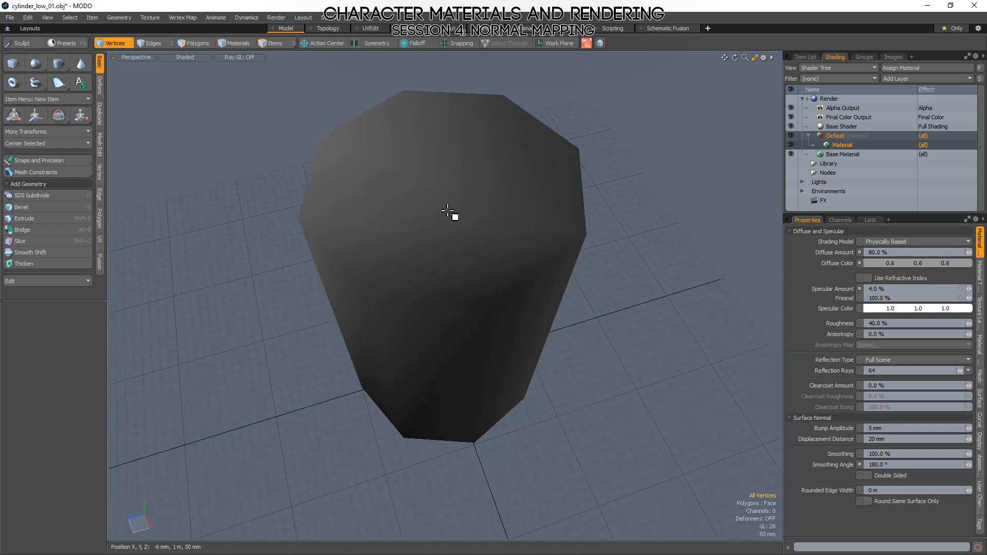
{"action": "key", "text": "3"}
{"action": "left_click", "coordinate": [448, 187]}
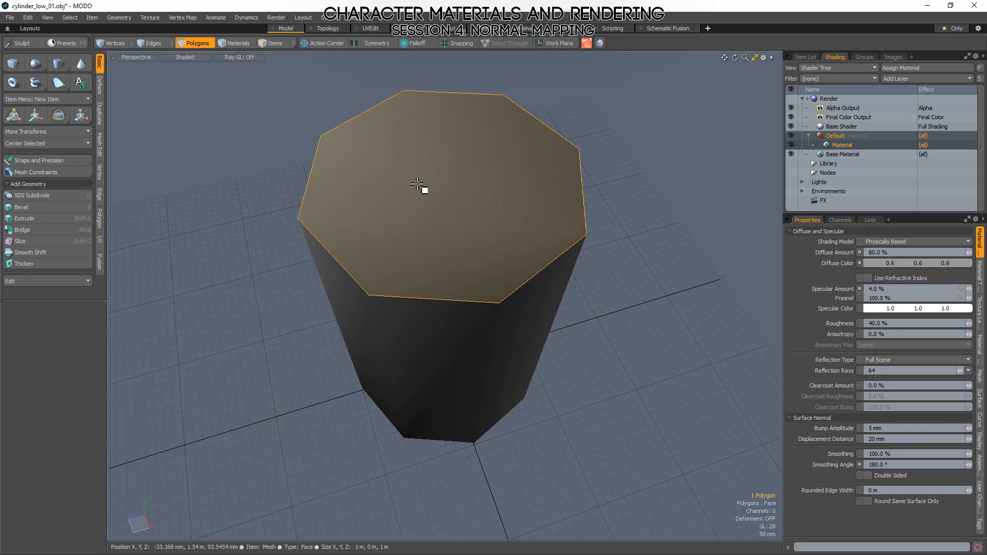
{"action": "left_click", "coordinate": [394, 354]}
{"action": "left_click", "coordinate": [366, 349]}
{"action": "left_click", "coordinate": [545, 310]}
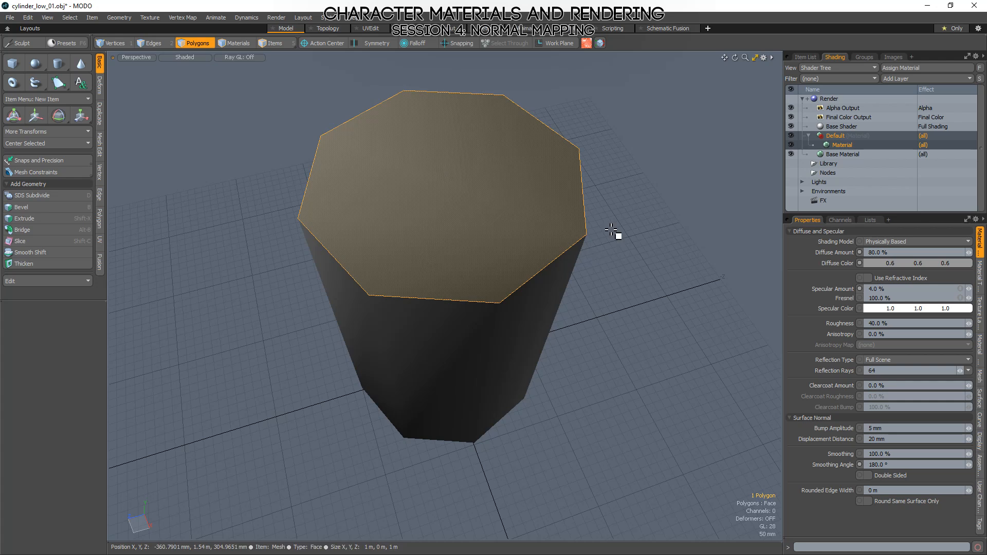
Inspect the smoothed cylinder's sides and save the edited mesh to cylinder_low_01.obj.
{"action": "left_click_drag", "start_coordinate": [619, 233], "coordinate": [614, 212], "text": "alt"}
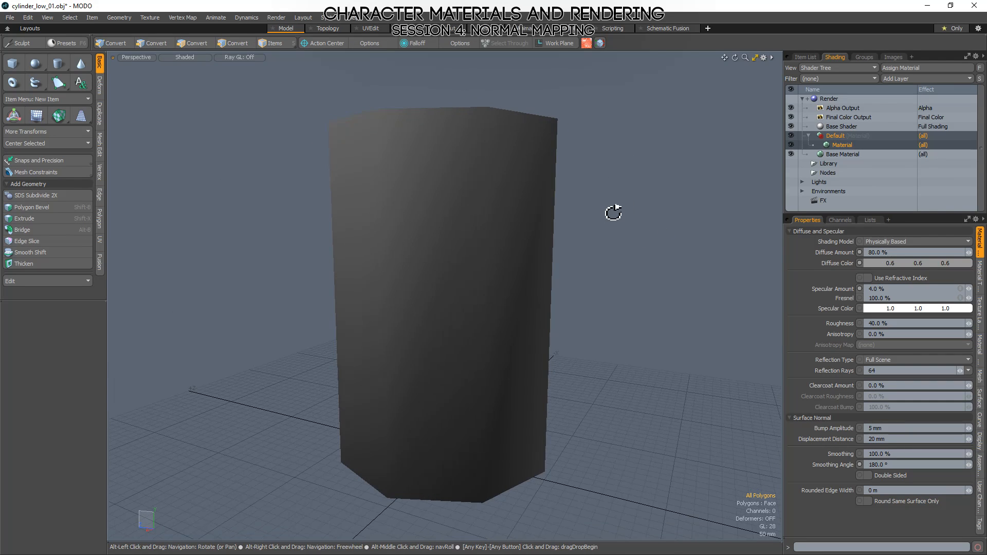
{"action": "left_click_drag", "start_coordinate": [530, 178], "coordinate": [695, 381], "text": "alt"}
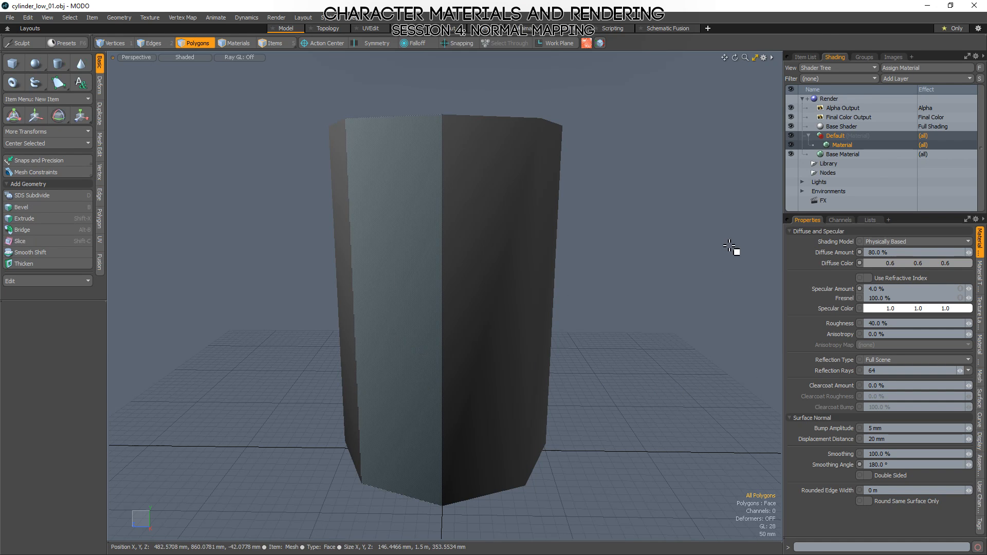
{"action": "left_click", "coordinate": [805, 57]}
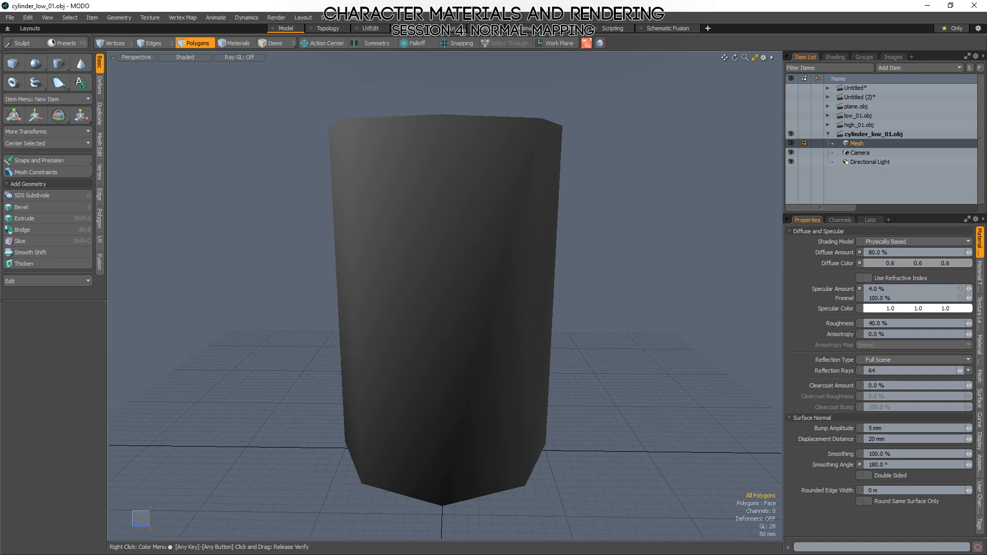
Switch to Marmoset Toolbag and inspect the reloaded eight-sided low-poly cylinder with its existing normal map.
{"action": "key", "text": "alt+Tab"}
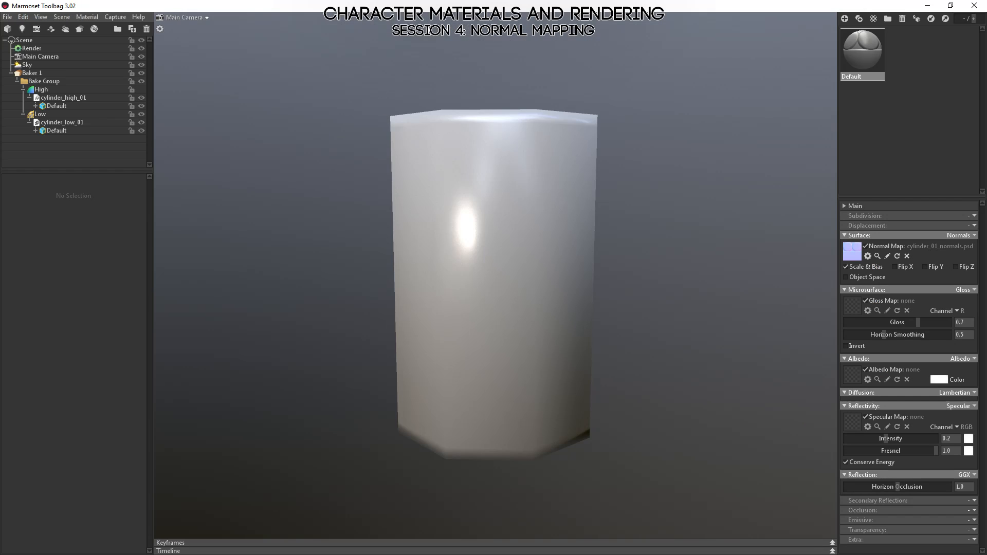
{"action": "left_click_drag", "start_coordinate": [516, 130], "coordinate": [533, 237]}
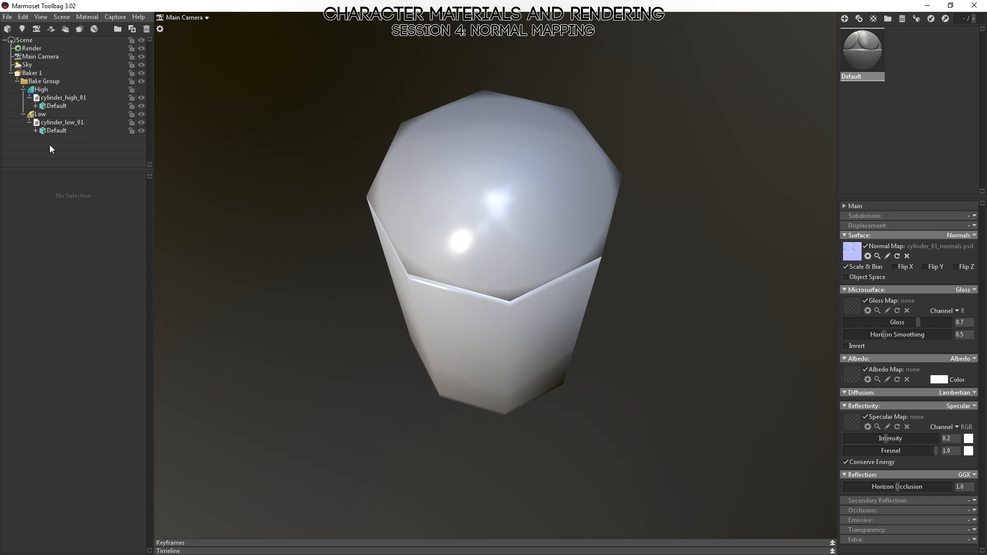
{"action": "left_click", "coordinate": [50, 125]}
{"action": "mouse_move", "coordinate": [432, 260]}
{"action": "left_mouse_down"}
{"action": "mouse_move", "coordinate": [475, 206]}
{"action": "mouse_move", "coordinate": [571, 164]}
{"action": "mouse_move", "coordinate": [492, 236]}
{"action": "mouse_move", "coordinate": [337, 236]}
{"action": "mouse_move", "coordinate": [523, 179]}
{"action": "mouse_move", "coordinate": [619, 251]}
{"action": "left_mouse_up"}
{"action": "left_click", "coordinate": [619, 251]}
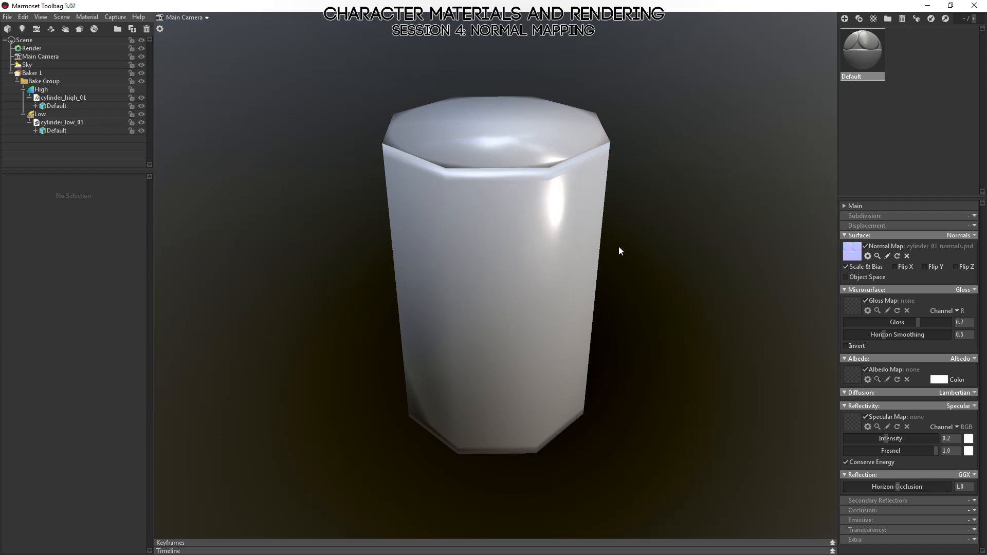
Rebake the Baker 1 maps for the smoothed eight-sided cylinder and check the side faces.
{"action": "left_click", "coordinate": [39, 81]}
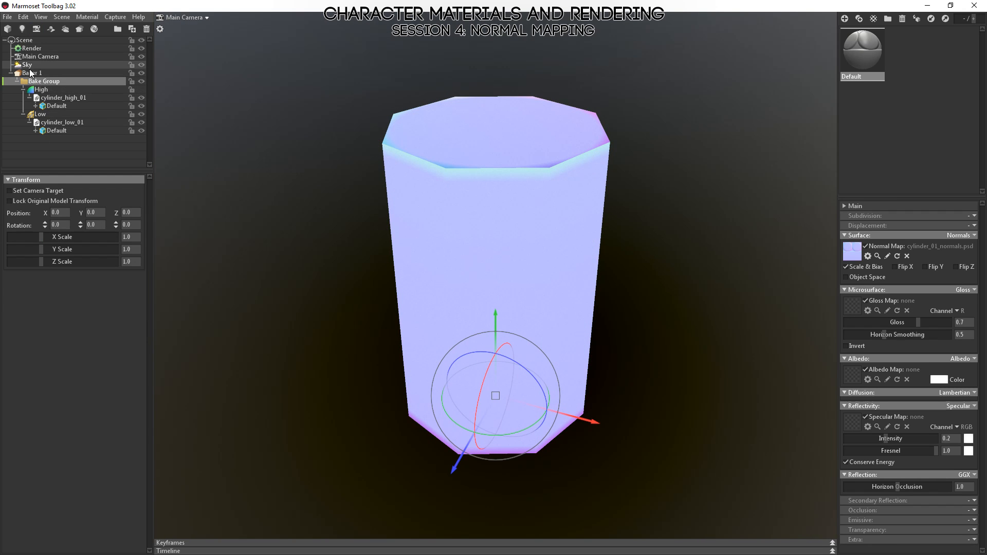
{"action": "left_click", "coordinate": [31, 73]}
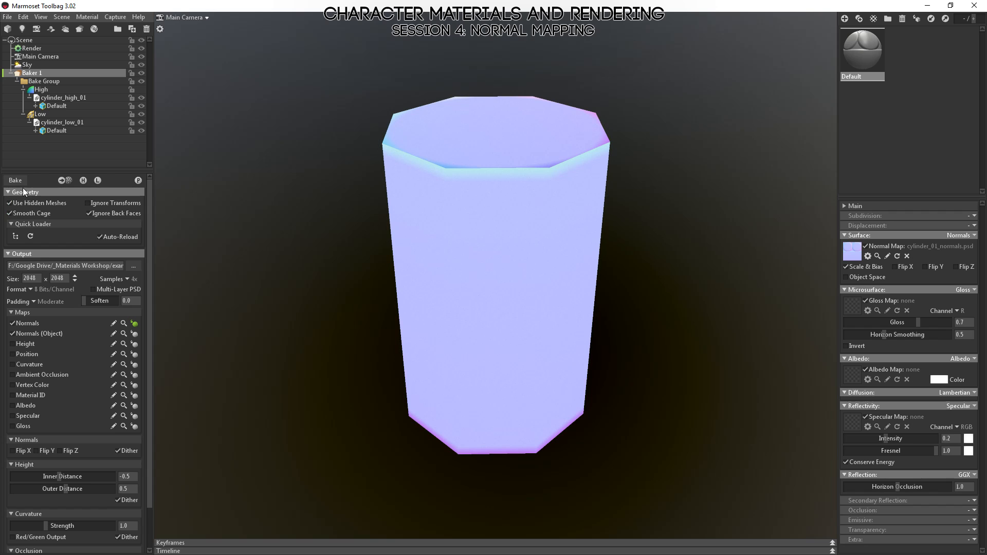
{"action": "left_click", "coordinate": [14, 180]}
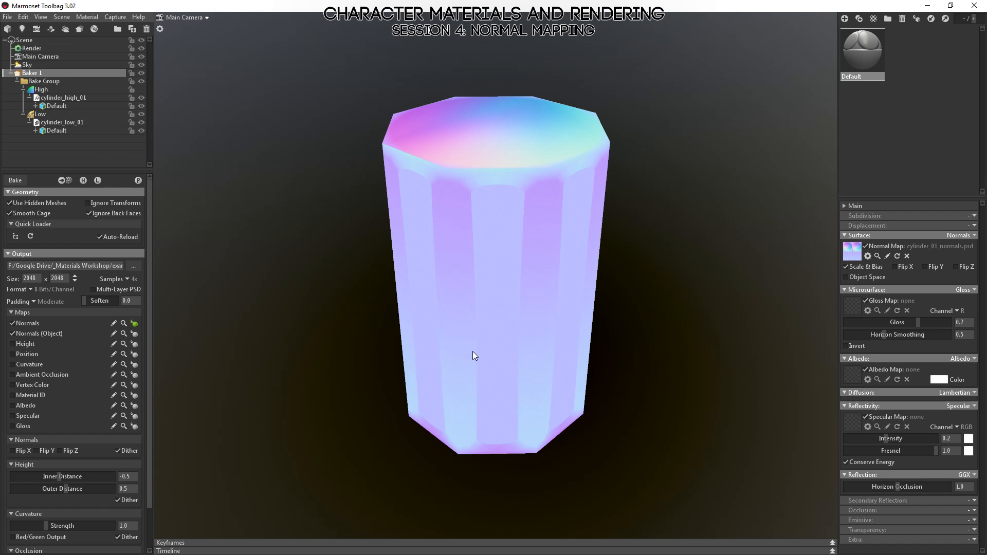
{"action": "left_click_drag", "start_coordinate": [472, 355], "coordinate": [441, 376]}
Raise the Low group's cage max offset to about 0.681 and bake the Baker 1 maps again.
{"action": "left_click", "coordinate": [52, 114]}
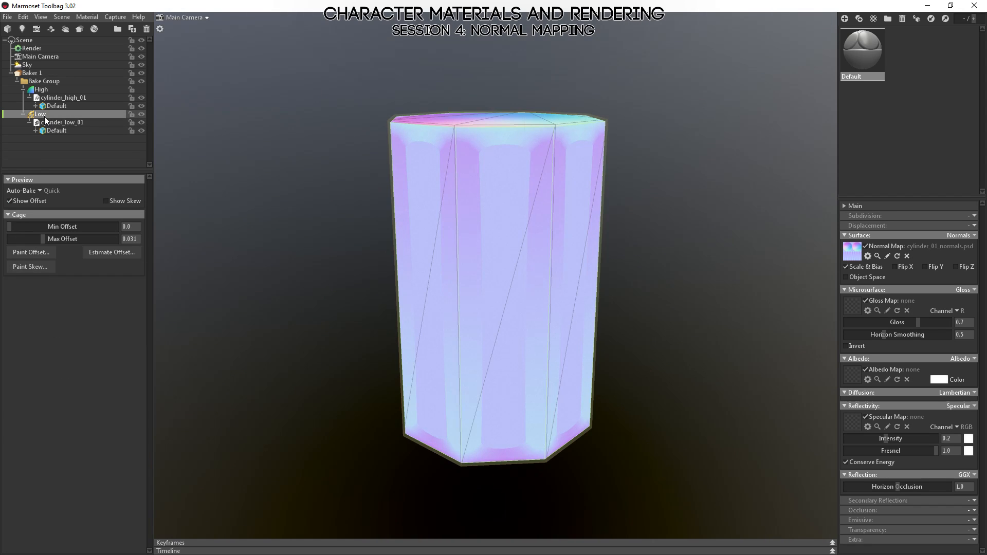
{"action": "left_click_drag", "start_coordinate": [44, 236], "coordinate": [88, 239]}
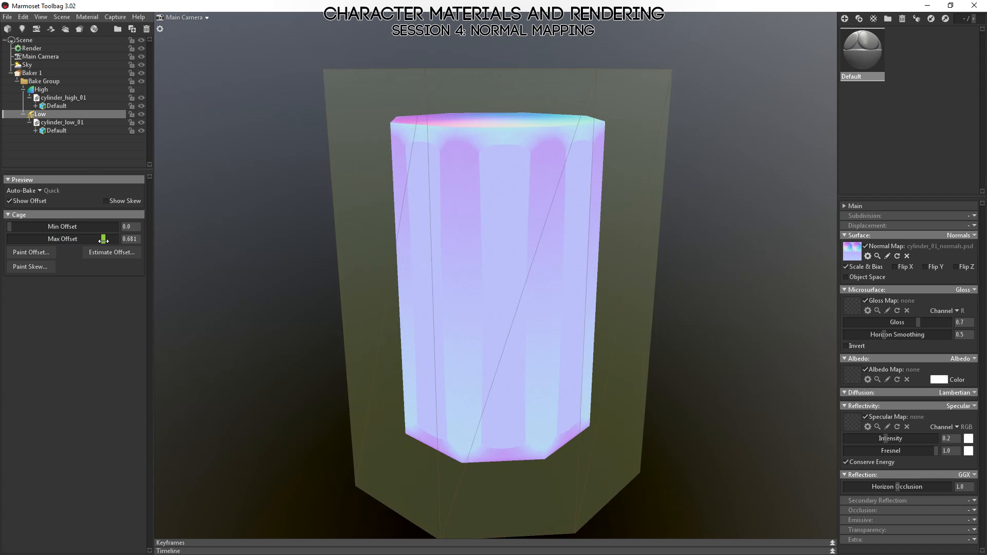
{"action": "left_click", "coordinate": [19, 74]}
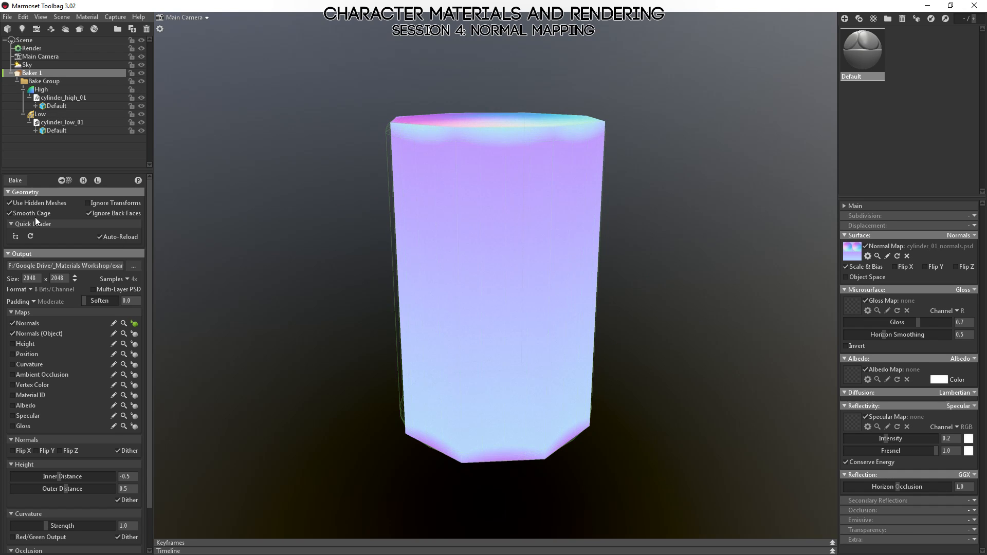
{"action": "left_click", "coordinate": [20, 180]}
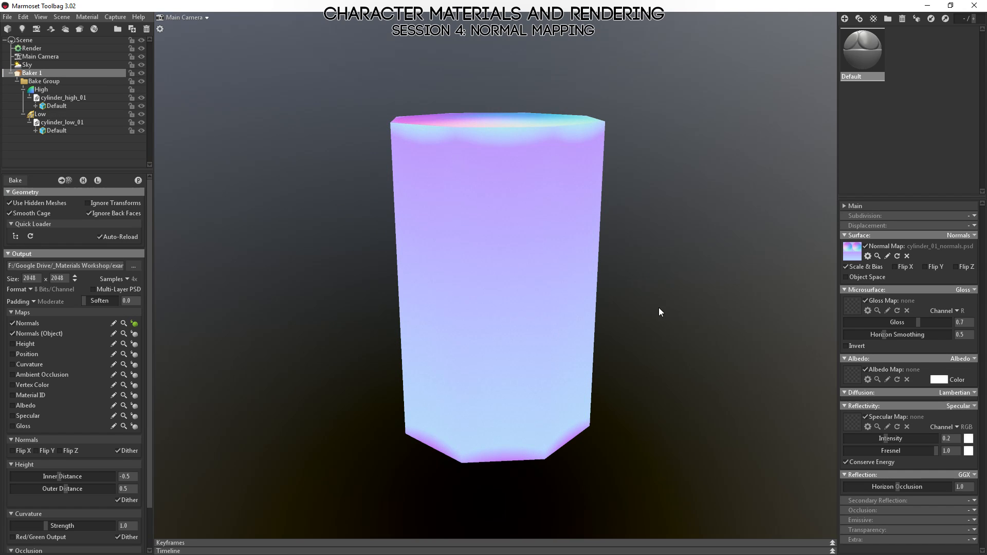
Inspect the shaded low-poly cylinder with the rebaked normal map from above and from the side.
{"action": "mouse_move", "coordinate": [658, 307]}
{"action": "left_mouse_down"}
{"action": "mouse_move", "coordinate": [567, 270]}
{"action": "mouse_move", "coordinate": [341, 356]}
{"action": "left_mouse_up"}
{"action": "left_click", "coordinate": [341, 356]}
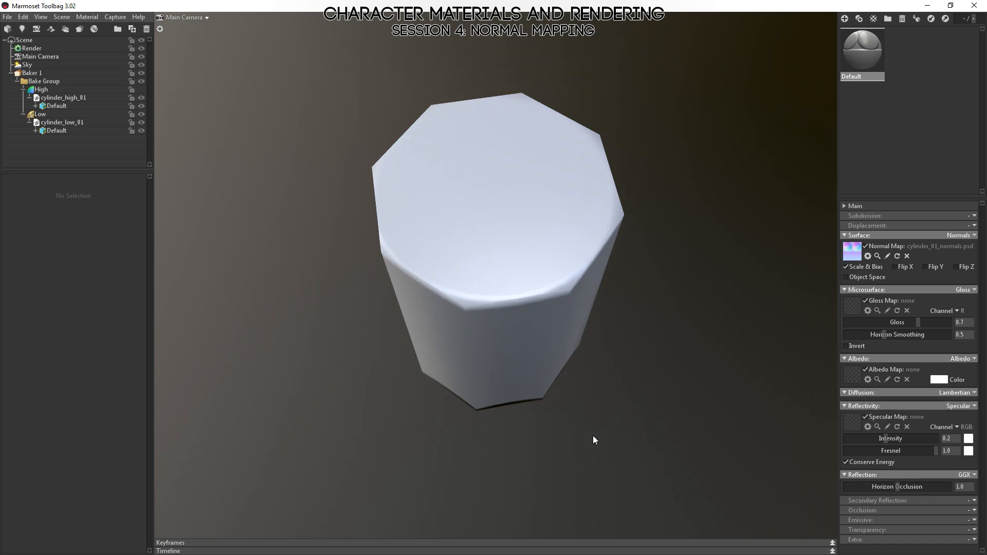
{"action": "mouse_move", "coordinate": [593, 436]}
{"action": "left_mouse_down"}
{"action": "mouse_move", "coordinate": [581, 491]}
{"action": "mouse_move", "coordinate": [579, 368]}
{"action": "mouse_move", "coordinate": [560, 270]}
{"action": "left_mouse_up"}
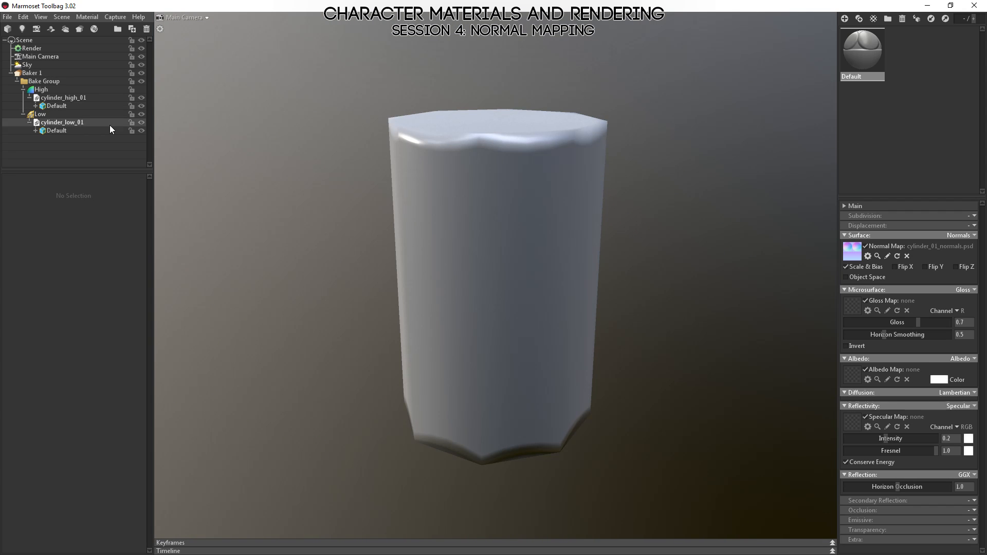
Preview the rebaked tangent-space normals on the cylinder's sides and top cap, then open cylinder_01_normals.psd in Photoshop.
{"action": "left_click", "coordinate": [41, 74]}
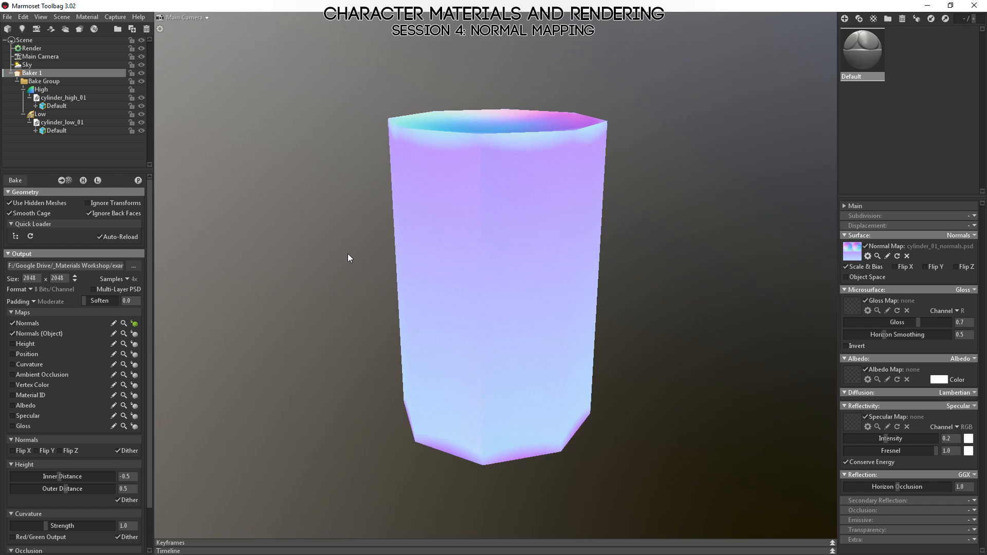
{"action": "left_click_drag", "start_coordinate": [348, 254], "coordinate": [402, 341]}
{"action": "left_click_drag", "start_coordinate": [689, 385], "coordinate": [357, 332]}
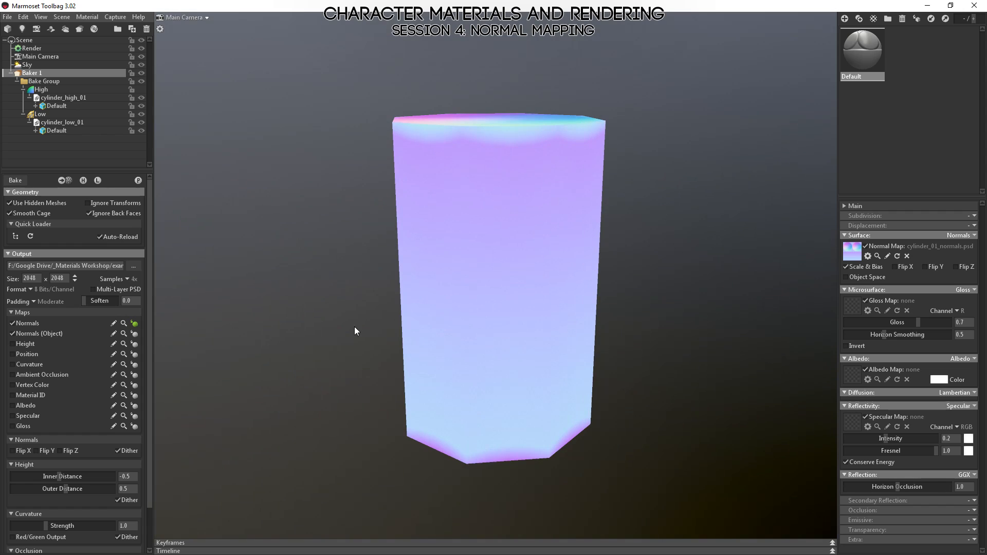
{"action": "left_click_drag", "start_coordinate": [617, 158], "coordinate": [509, 229]}
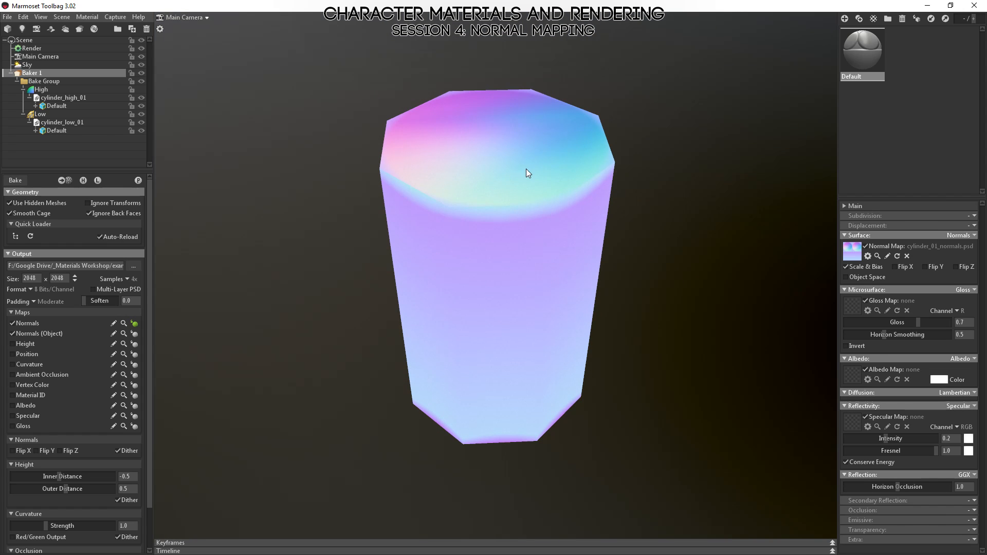
{"action": "left_click_drag", "start_coordinate": [527, 169], "coordinate": [478, 200]}
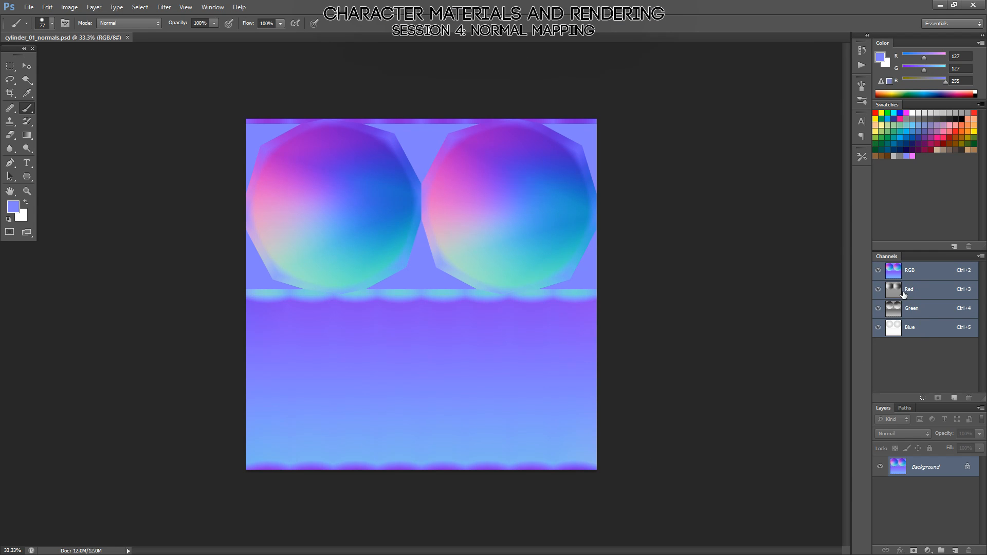
Isolate the Red channel of cylinder_01_normals.psd and examine its gradients on the caps and side strip.
{"action": "left_click", "coordinate": [904, 292]}
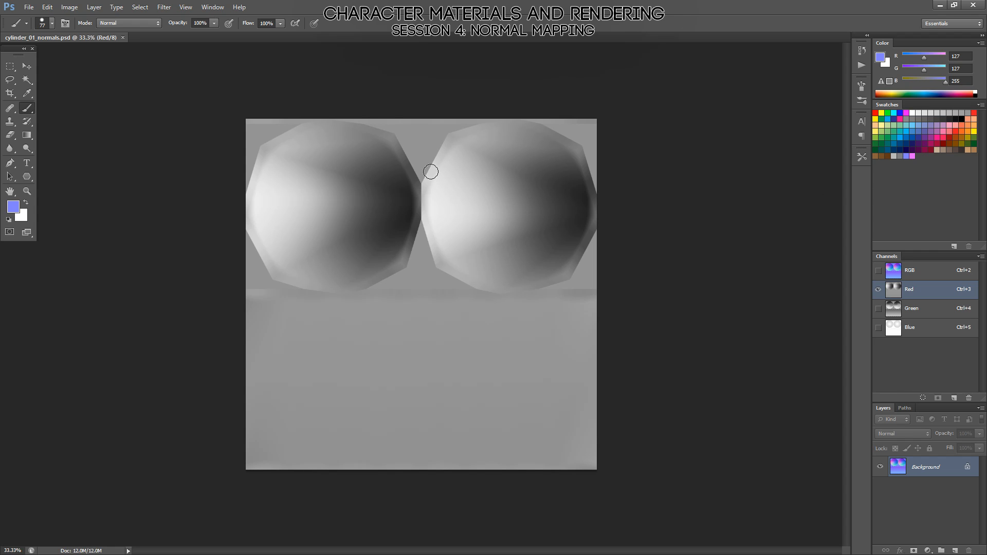
{"action": "key", "text": "z"}
{"action": "left_click", "coordinate": [380, 172]}
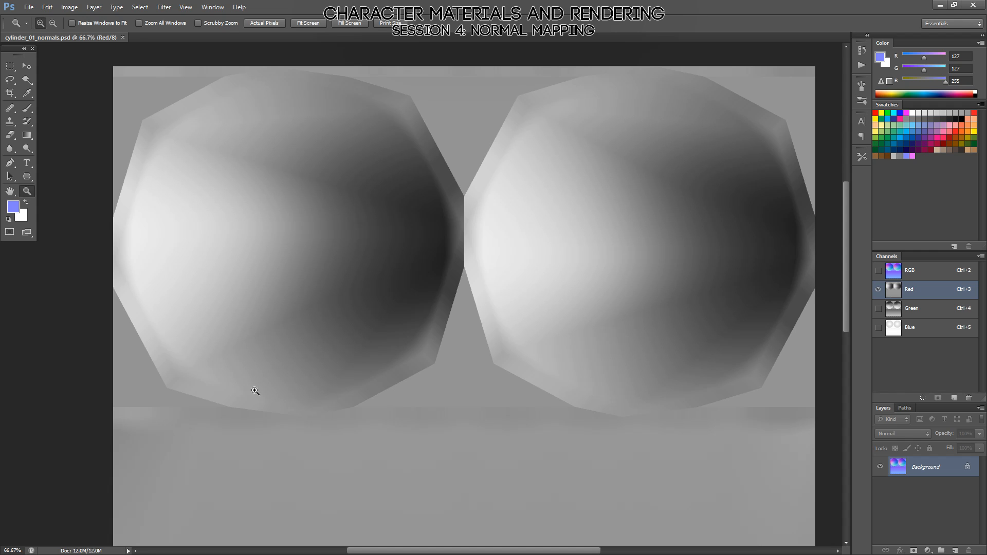
{"action": "left_click_drag", "start_coordinate": [582, 389], "coordinate": [484, 328]}
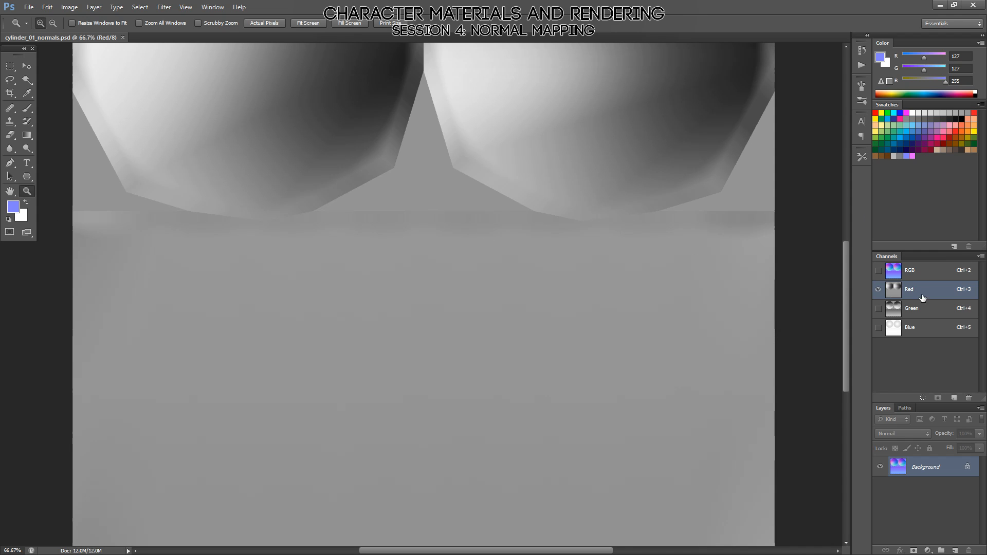
Isolate the Green channel of the normal map and examine its gradients on the caps and side strip.
{"action": "left_click", "coordinate": [912, 308]}
{"action": "left_click", "coordinate": [430, 261], "text": "alt"}
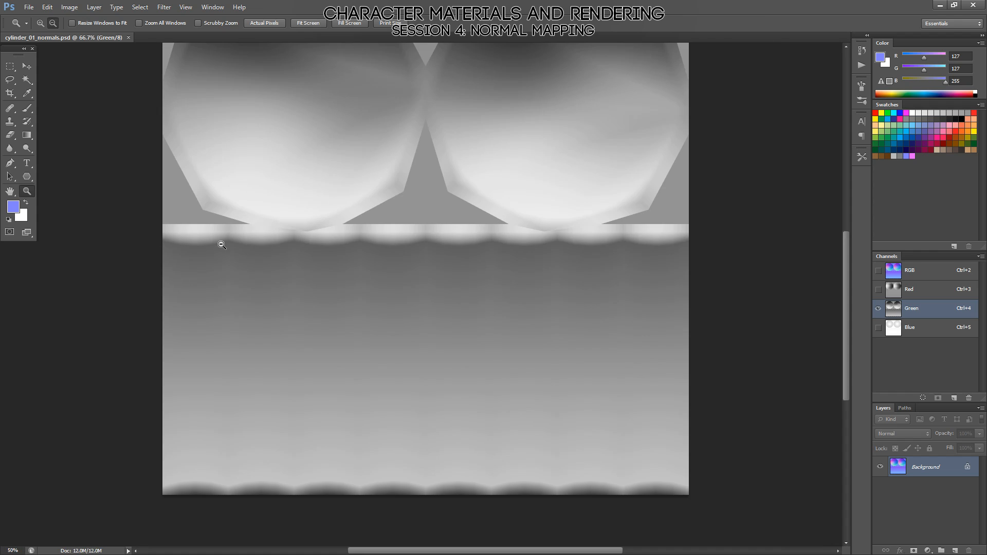
{"action": "left_click", "coordinate": [222, 245], "text": "alt"}
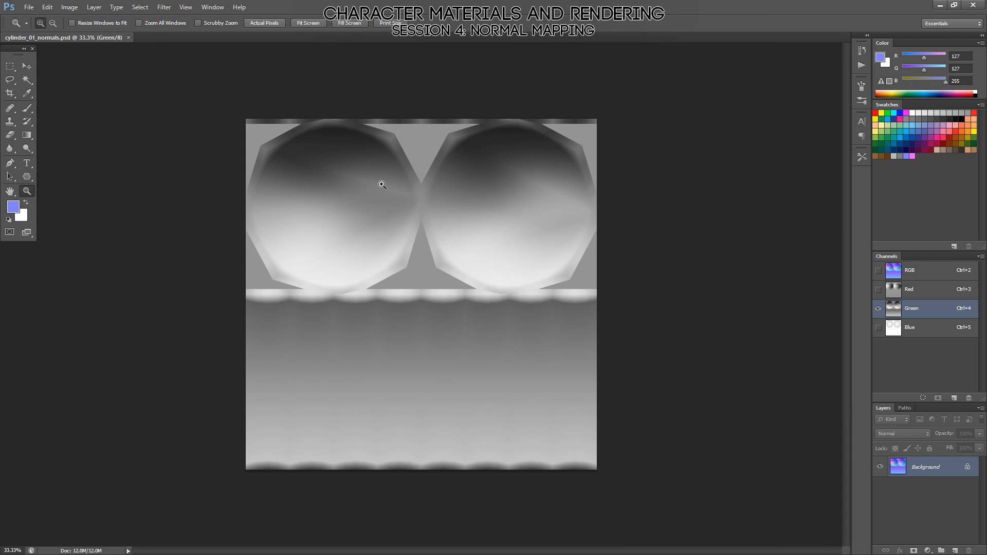
Enlarge the caps of the normal map to 66.67% and compare their gradients in the Red, Green and Blue channels.
{"action": "left_click", "coordinate": [353, 139]}
{"action": "left_click", "coordinate": [354, 141]}
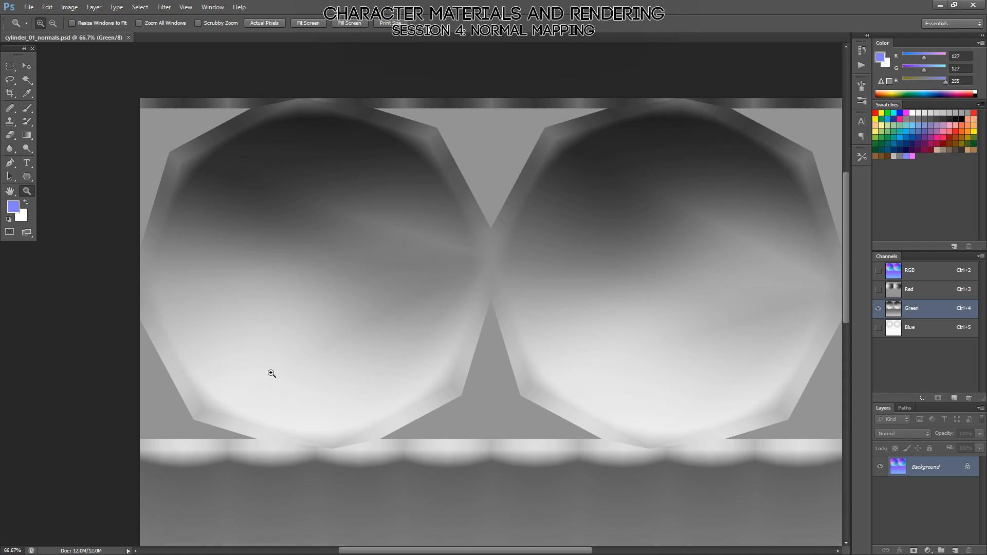
{"action": "left_click", "coordinate": [901, 292]}
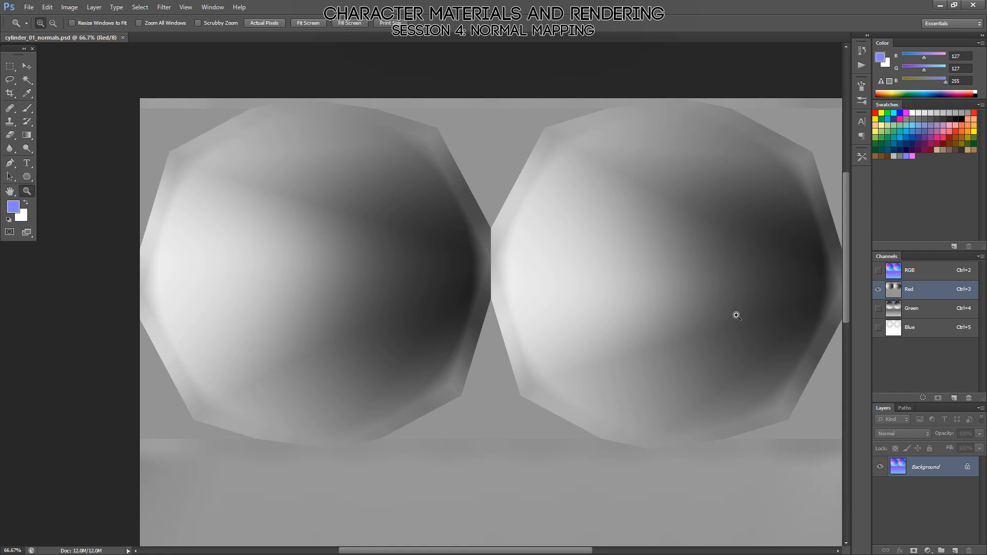
{"action": "left_click", "coordinate": [916, 332]}
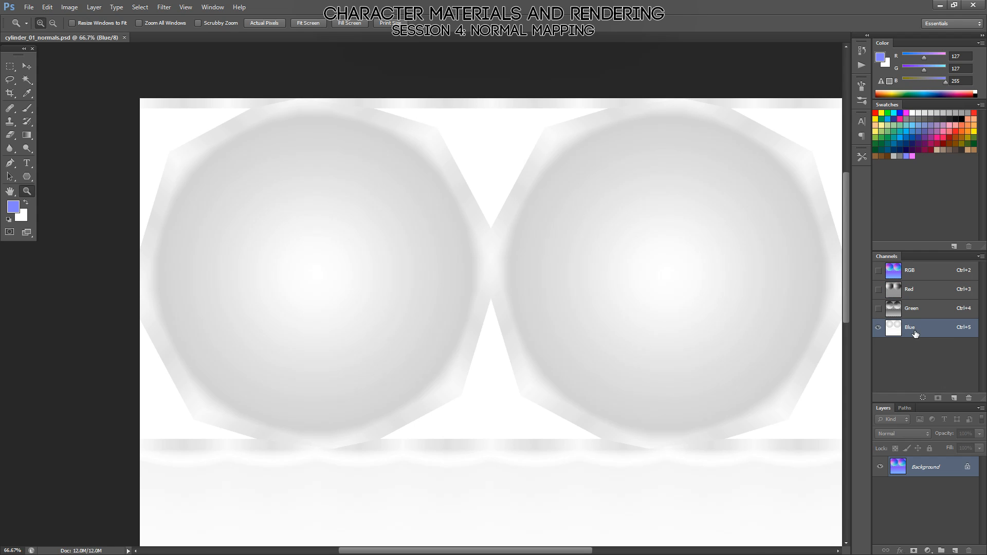
{"action": "left_click", "coordinate": [917, 297]}
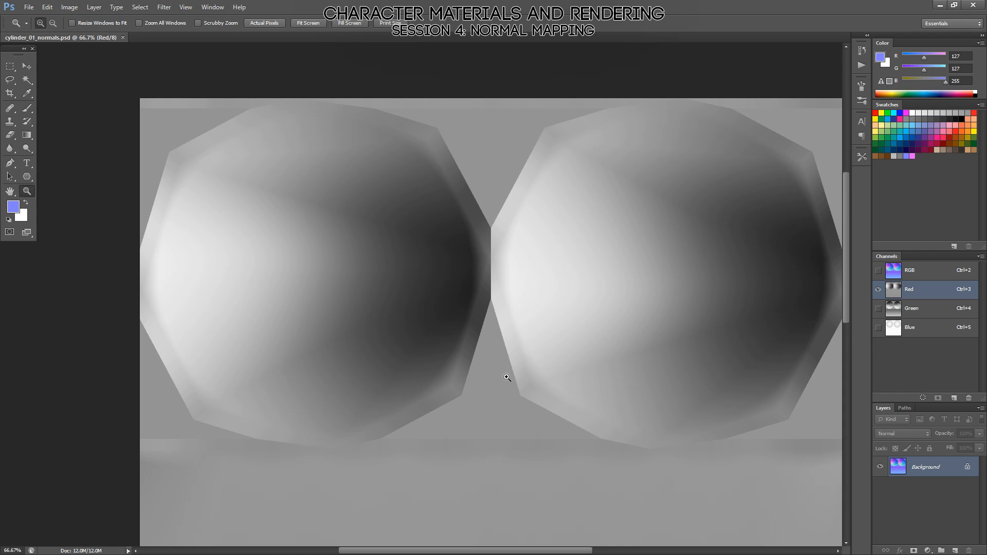
Switch to MODO, triangulate the whole cylinder_low_01.obj mesh, check the new diagonals from above and save the file.
{"action": "key", "text": "alt"}
{"action": "key", "text": "alt+Tab"}
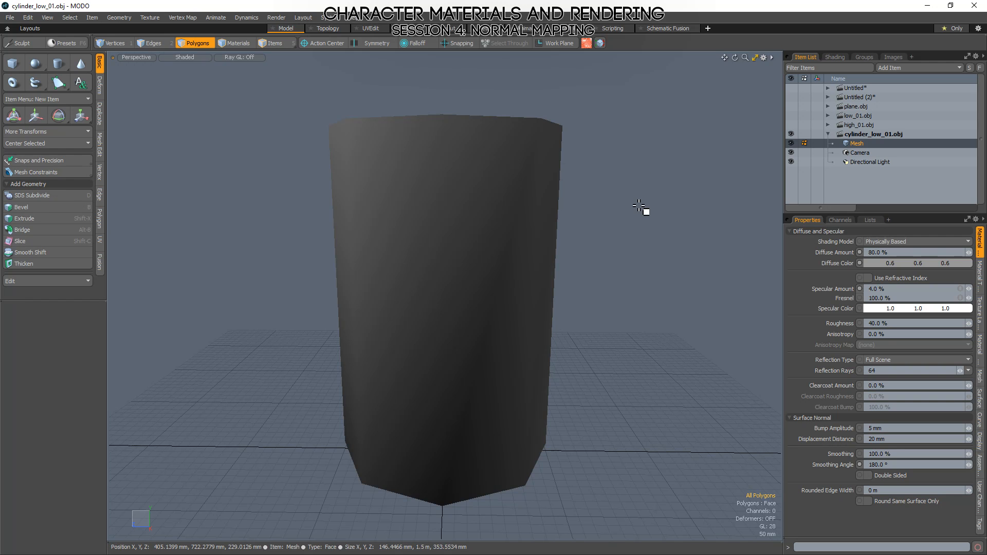
{"action": "left_click_drag", "start_coordinate": [646, 212], "coordinate": [470, 213], "text": "alt"}
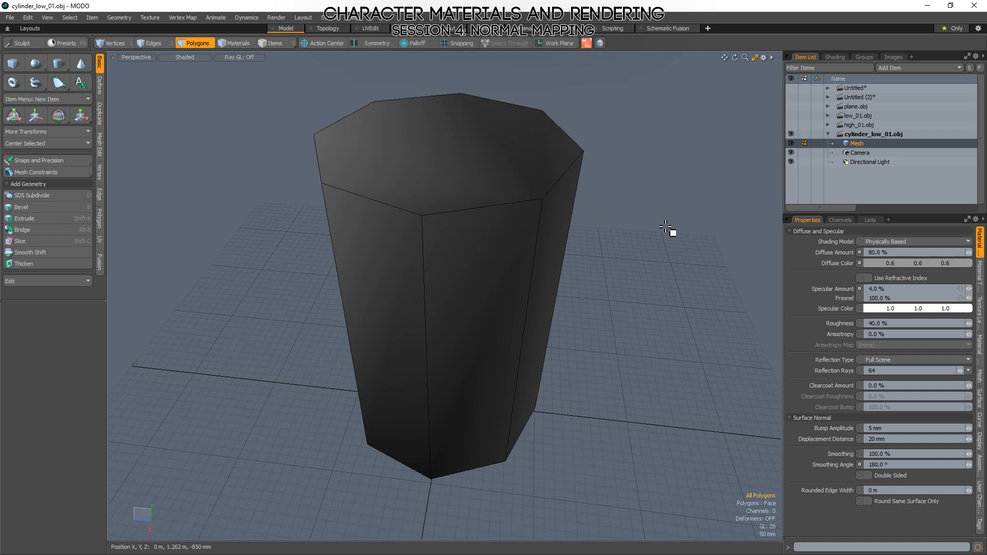
{"action": "left_click_drag", "start_coordinate": [666, 229], "coordinate": [583, 421], "text": "alt"}
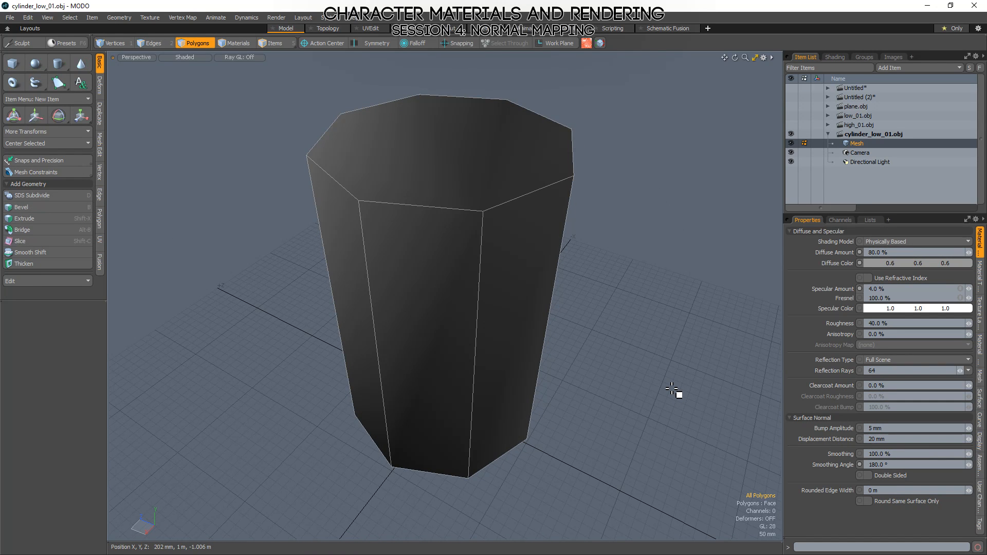
{"action": "key", "text": "shift+t"}
{"action": "left_click_drag", "start_coordinate": [312, 359], "coordinate": [425, 242], "text": "alt"}
{"action": "key", "text": "2"}
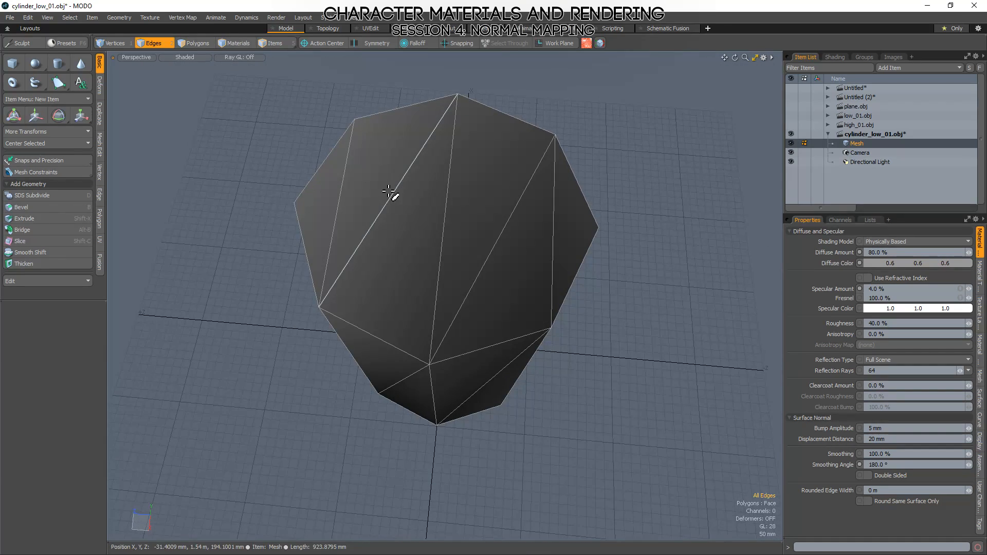
{"action": "key", "text": "3"}
{"action": "mouse_move", "coordinate": [322, 221]}
{"action": "left_mouse_down"}
{"action": "mouse_move", "coordinate": [580, 231]}
{"action": "mouse_move", "coordinate": [666, 340]}
{"action": "mouse_move", "coordinate": [652, 432]}
{"action": "mouse_move", "coordinate": [652, 209]}
{"action": "mouse_move", "coordinate": [672, 451]}
{"action": "mouse_move", "coordinate": [694, 440]}
{"action": "left_mouse_up"}
{"action": "left_click", "coordinate": [703, 433]}
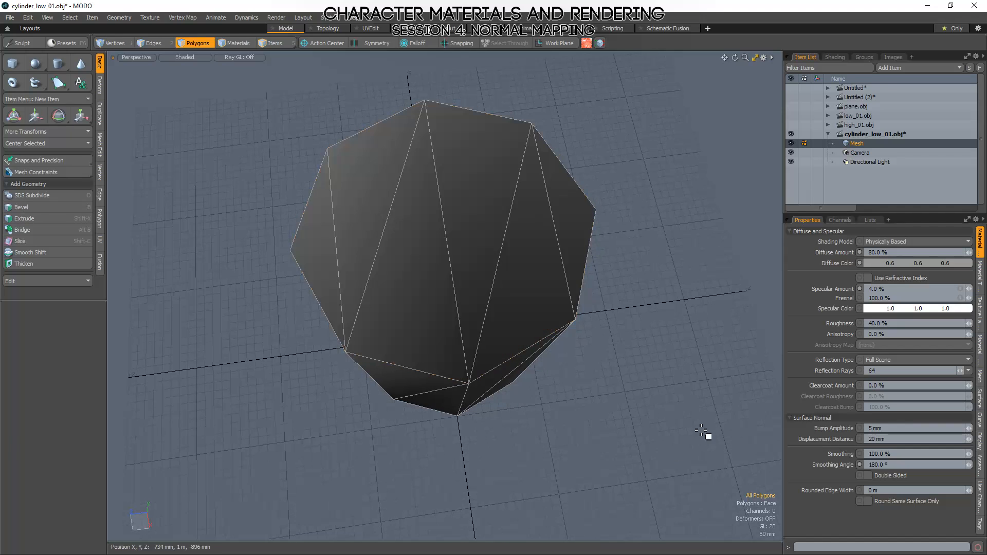
{"action": "key", "text": "ctrl+s"}
Switch to Marmoset Toolbag, rebake the normals from the triangulated low-poly cylinder and inspect the result on its cap and sides.
{"action": "key", "text": "alt+Tab"}
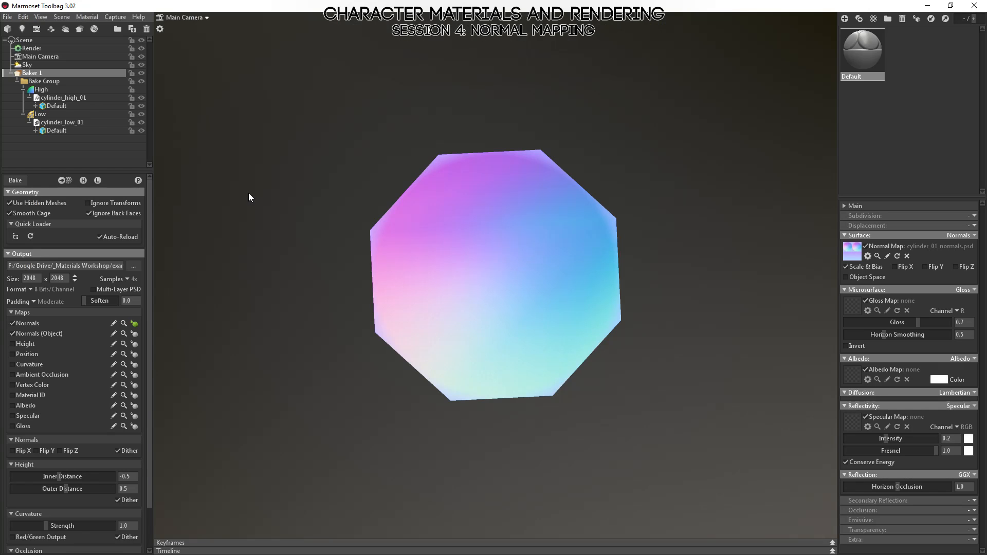
{"action": "left_click_drag", "start_coordinate": [459, 380], "coordinate": [455, 343]}
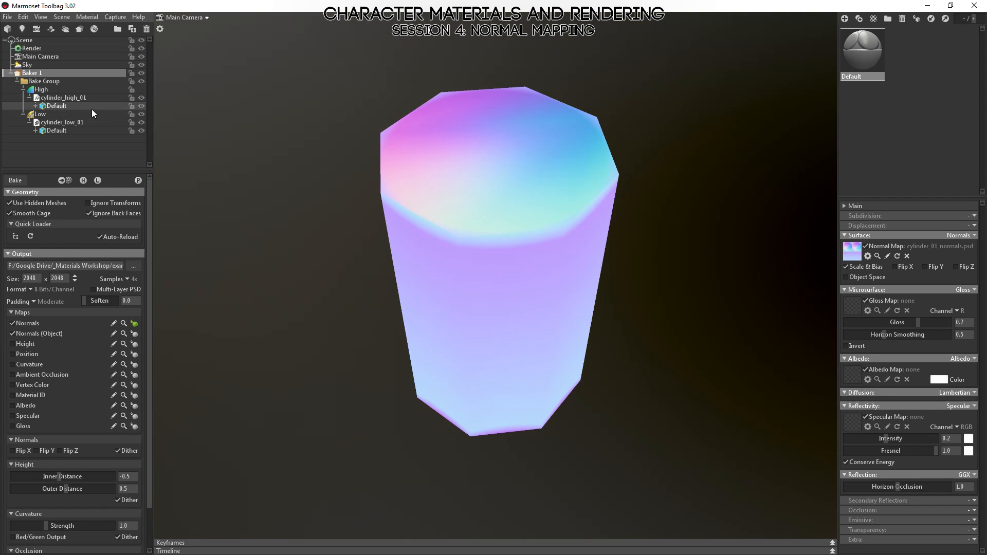
{"action": "left_click", "coordinate": [16, 181]}
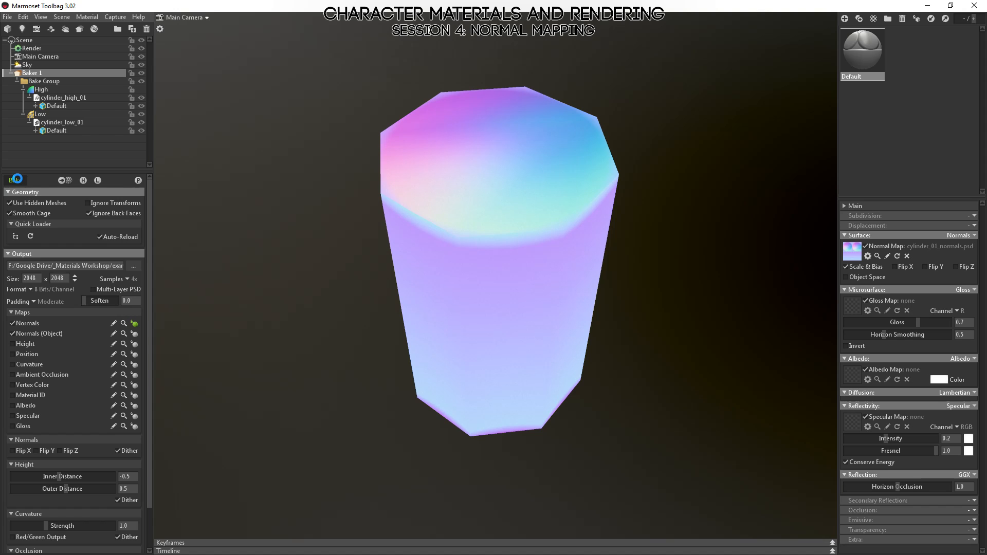
{"action": "left_click_drag", "start_coordinate": [588, 155], "coordinate": [561, 232]}
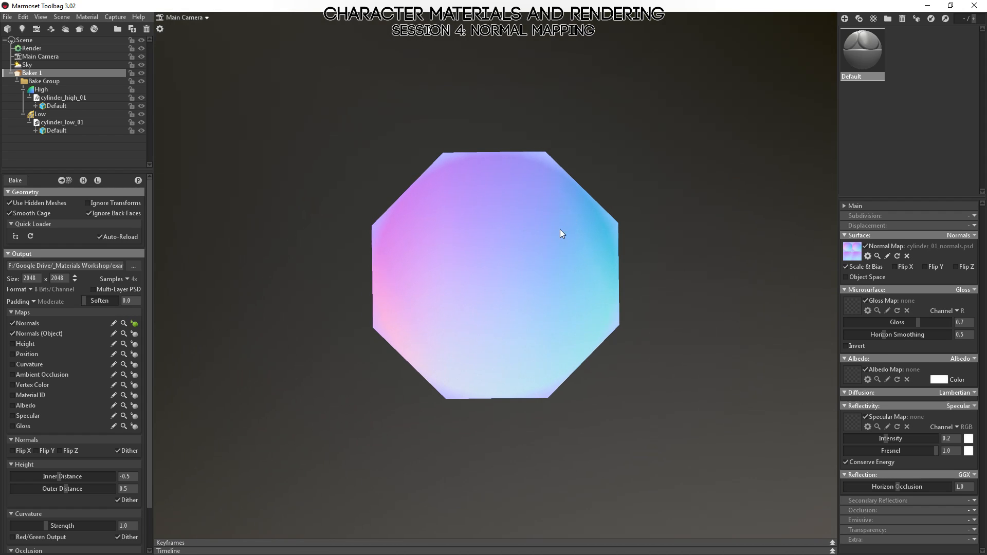
{"action": "left_click_drag", "start_coordinate": [512, 360], "coordinate": [584, 313]}
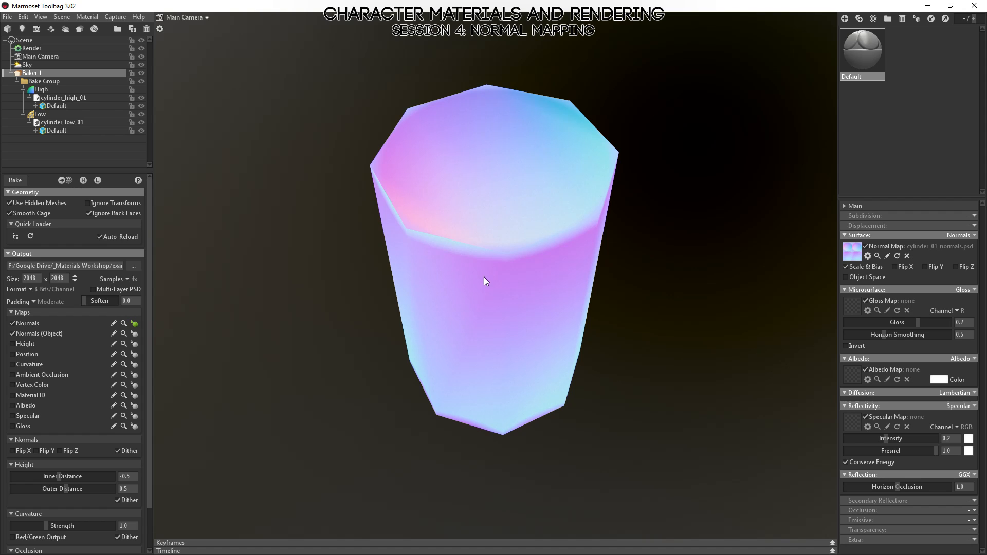
{"action": "left_click_drag", "start_coordinate": [486, 280], "coordinate": [574, 443]}
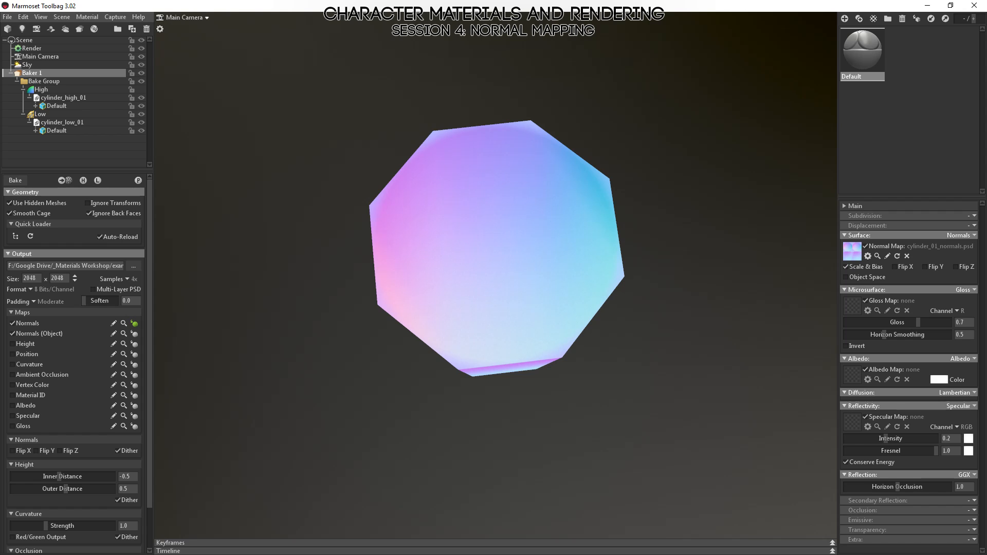
Switch to Photoshop, update cylinder_01_normals.psd from disk, and view its Red and Green channels individually.
{"action": "key", "text": "alt+Tab"}
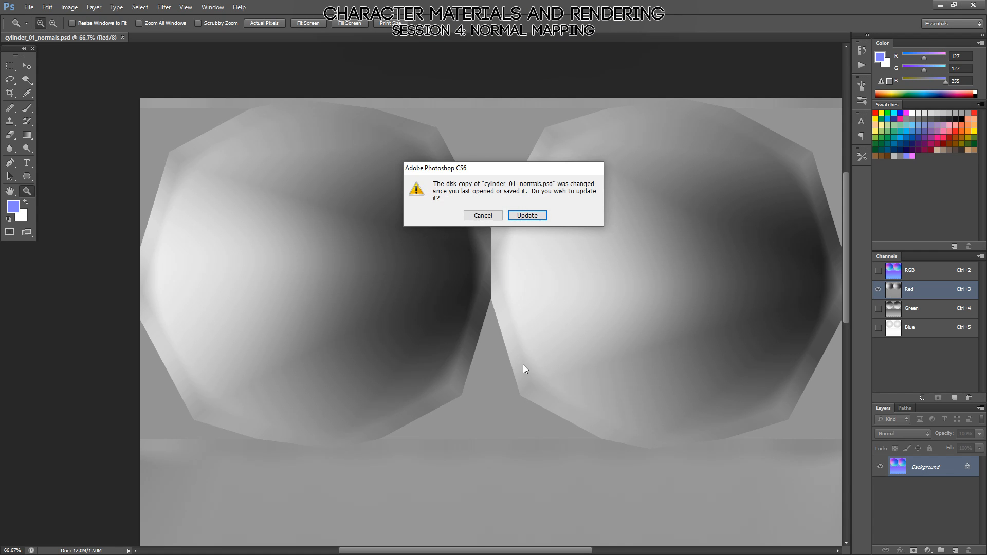
{"action": "left_click", "coordinate": [529, 213]}
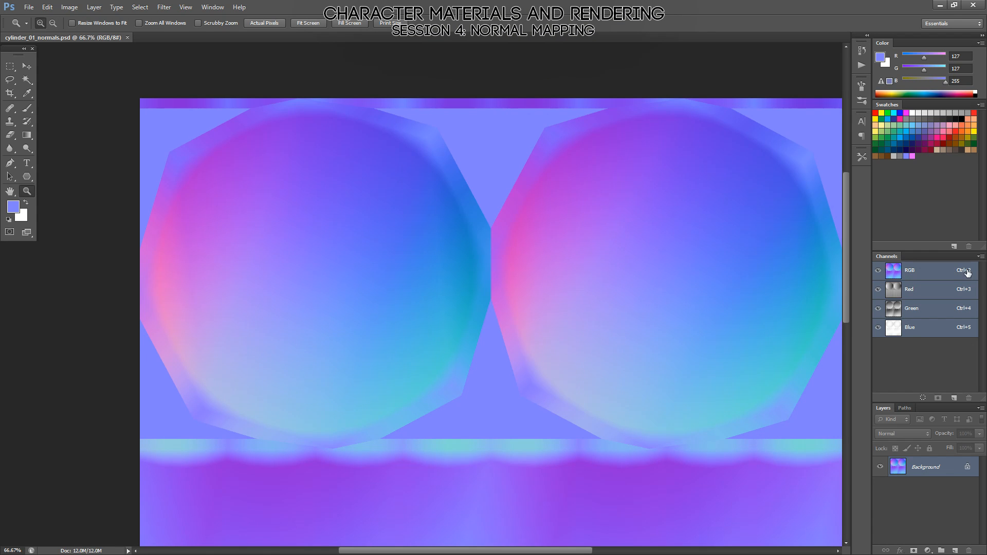
{"action": "left_click", "coordinate": [913, 292]}
{"action": "left_click", "coordinate": [914, 310]}
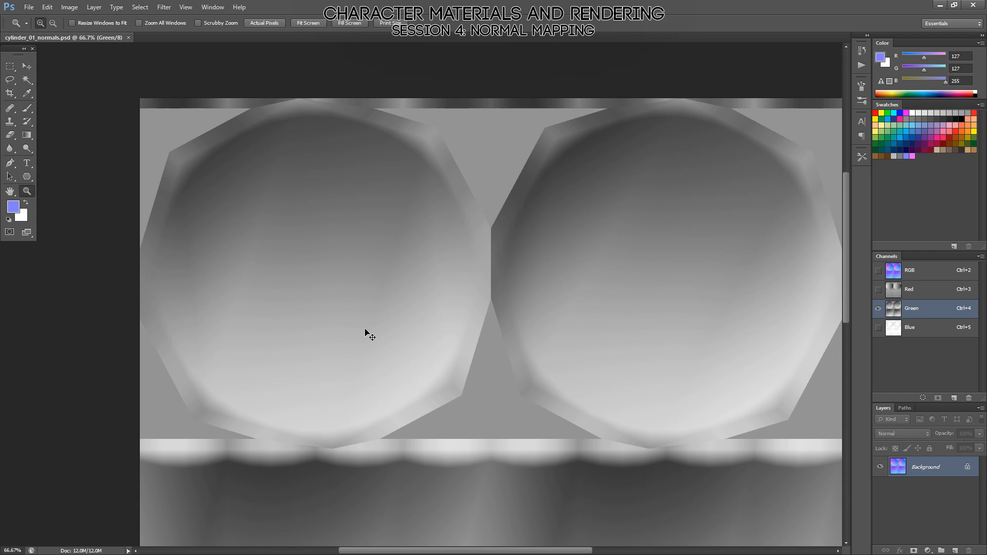
Preview the Green channel at higher contrast using Levels with input limits 75 and 157, and discard the adjustment.
{"action": "key", "text": "ctrl+l"}
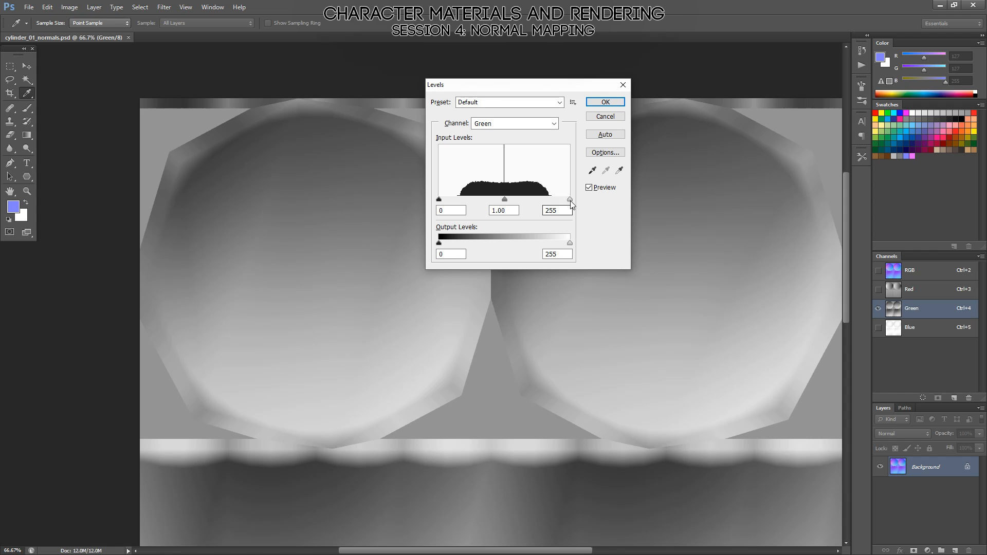
{"action": "left_click_drag", "start_coordinate": [570, 200], "coordinate": [520, 200]}
{"action": "left_click_drag", "start_coordinate": [439, 200], "coordinate": [480, 201]}
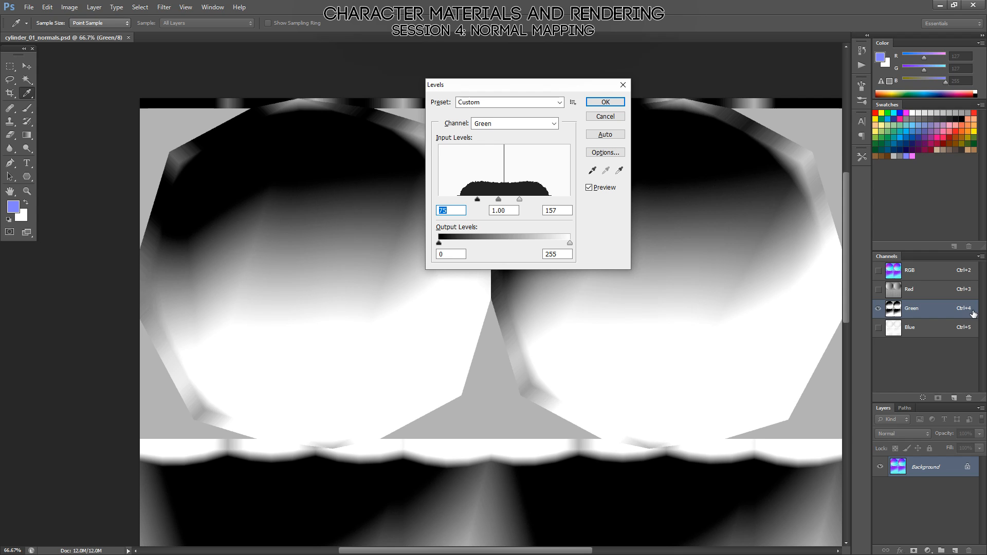
{"action": "left_click", "coordinate": [914, 296]}
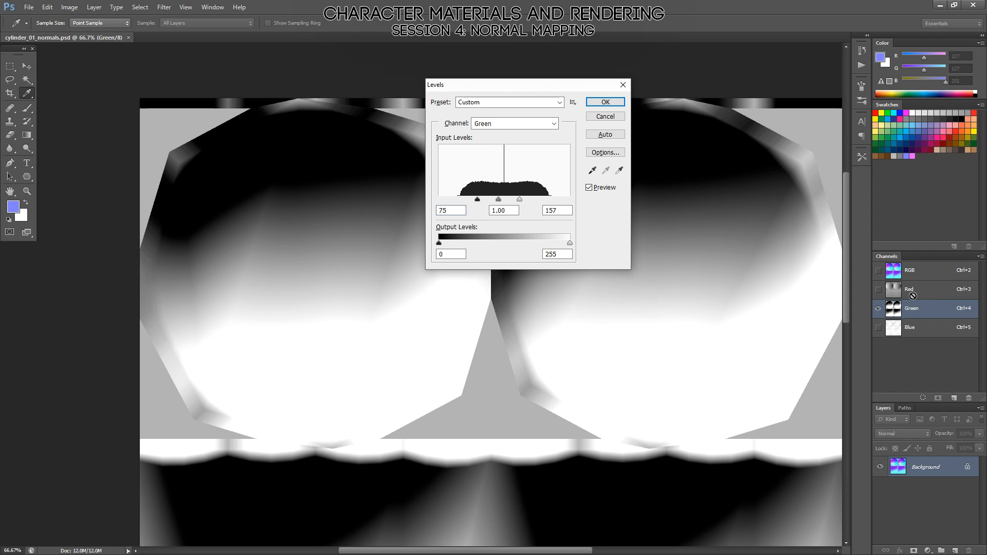
{"action": "left_click", "coordinate": [605, 117]}
{"action": "key", "text": "z"}
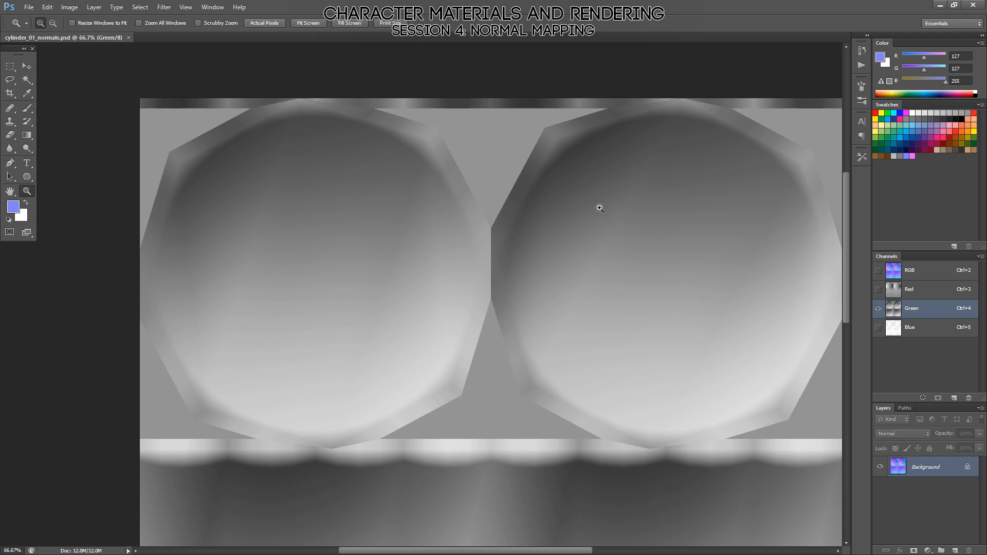
Examine the side strip of the rebaked normal map in the Green and Red channels.
{"action": "scroll", "coordinate": [532, 340], "scroll_direction": "down", "scroll_amount": 5}
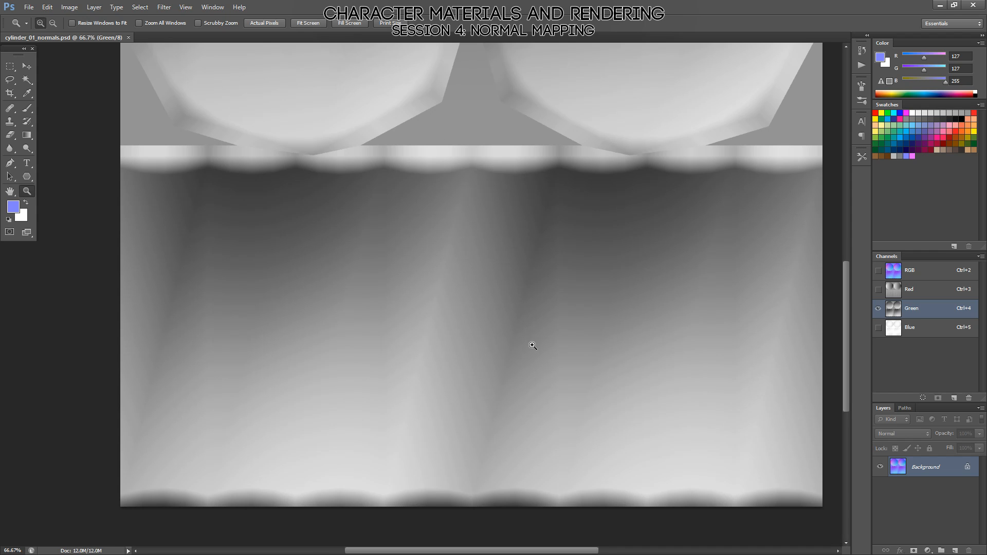
{"action": "left_click", "coordinate": [908, 292]}
{"action": "left_click", "coordinate": [917, 309]}
Switch to Marmoset Toolbag and inspect the shading of the rebaked cylinder from the side and other angles.
{"action": "key", "text": "alt"}
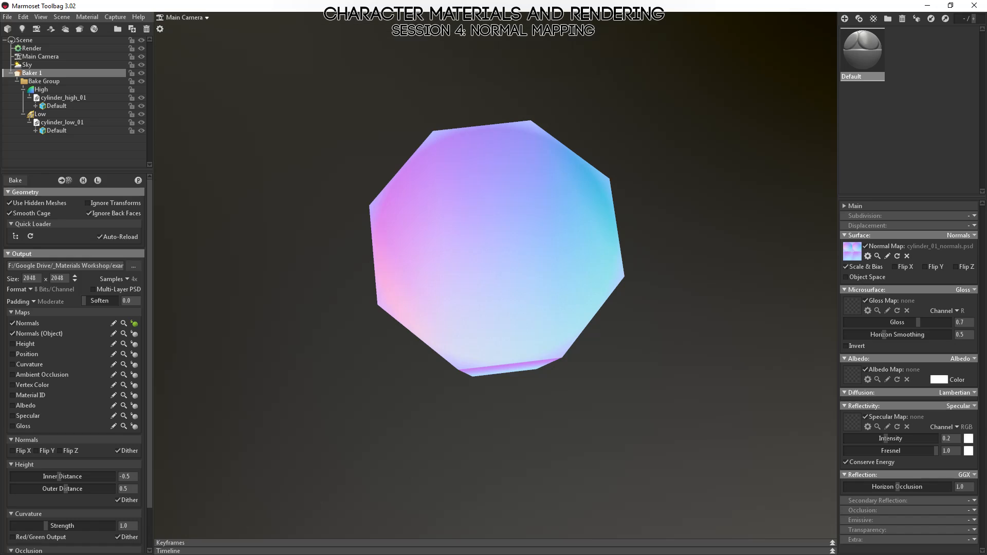
{"action": "left_click", "coordinate": [295, 69]}
{"action": "mouse_move", "coordinate": [296, 70]}
{"action": "left_mouse_down"}
{"action": "mouse_move", "coordinate": [449, 375]}
{"action": "mouse_move", "coordinate": [448, 320]}
{"action": "mouse_move", "coordinate": [557, 307]}
{"action": "mouse_move", "coordinate": [693, 326]}
{"action": "mouse_move", "coordinate": [616, 289]}
{"action": "mouse_move", "coordinate": [600, 324]}
{"action": "mouse_move", "coordinate": [523, 328]}
{"action": "mouse_move", "coordinate": [590, 271]}
{"action": "mouse_move", "coordinate": [697, 316]}
{"action": "mouse_move", "coordinate": [660, 381]}
{"action": "mouse_move", "coordinate": [647, 428]}
{"action": "mouse_move", "coordinate": [591, 445]}
{"action": "mouse_move", "coordinate": [493, 452]}
{"action": "mouse_move", "coordinate": [552, 316]}
{"action": "left_mouse_up"}
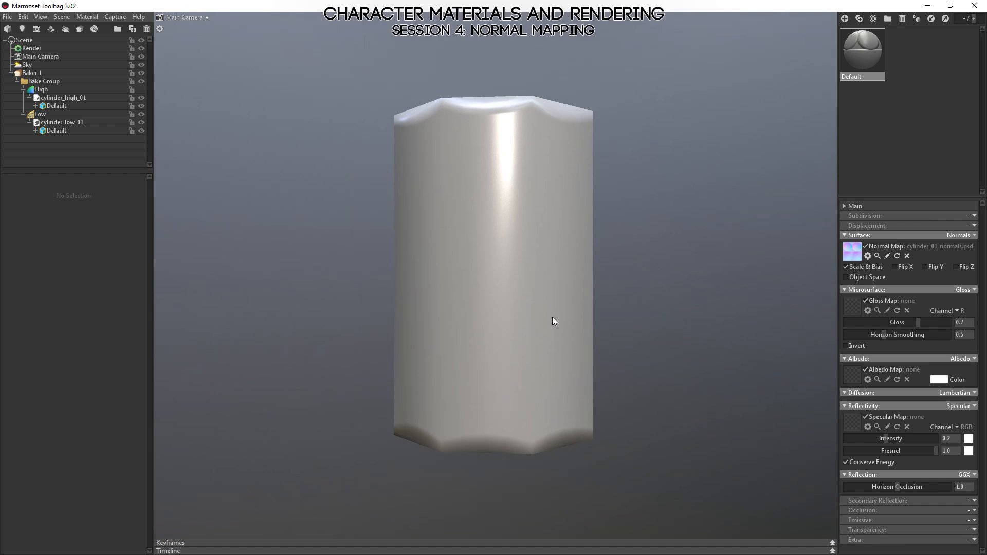
{"action": "left_click_drag", "start_coordinate": [491, 399], "coordinate": [447, 247]}
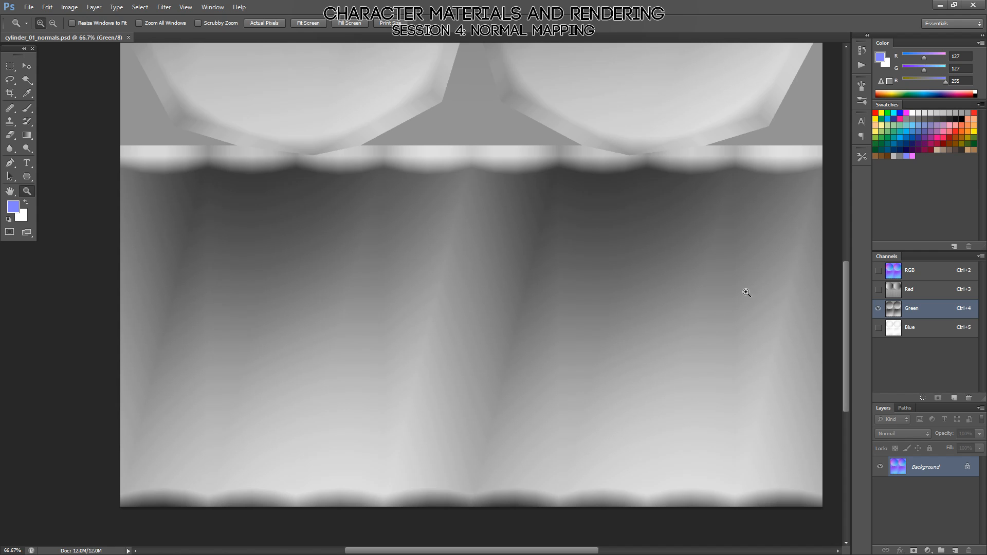
In MODO, select the eight diagonal edges around the cylinder's sides and spin them to run in the opposite direction.
{"action": "key", "text": "alt+Tab"}
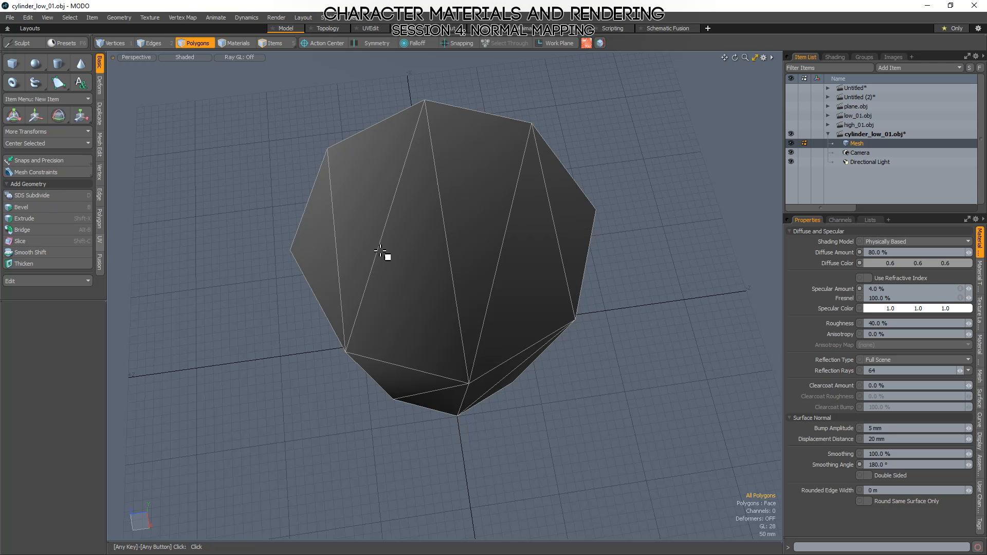
{"action": "left_click_drag", "start_coordinate": [378, 406], "coordinate": [486, 257], "text": "alt"}
{"action": "scroll", "coordinate": [489, 248], "scroll_direction": "down", "scroll_amount": 5}
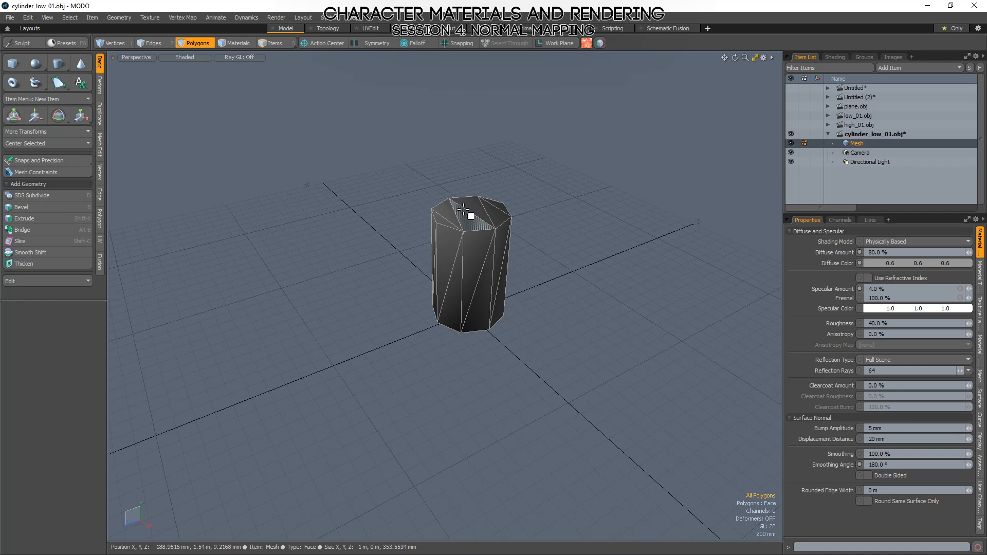
{"action": "scroll", "coordinate": [469, 214], "scroll_direction": "up", "scroll_amount": 5}
{"action": "key", "text": "2"}
{"action": "left_click", "coordinate": [446, 366]}
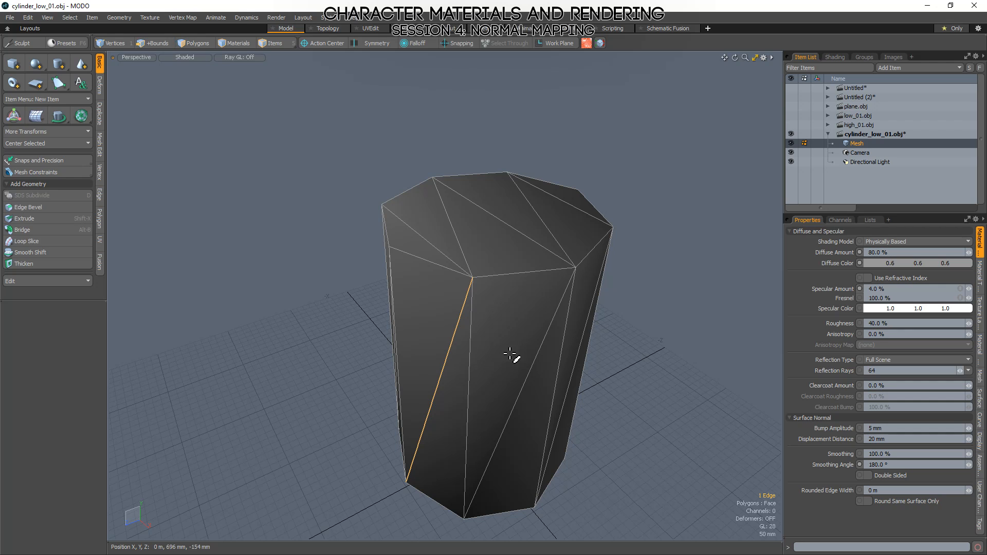
{"action": "left_click", "coordinate": [533, 362], "text": "shift"}
{"action": "left_click_drag", "start_coordinate": [627, 405], "coordinate": [408, 289], "text": "alt"}
{"action": "left_click", "coordinate": [475, 300], "text": "shift"}
{"action": "left_click", "coordinate": [571, 348], "text": "shift"}
{"action": "left_click", "coordinate": [409, 289], "text": "shift"}
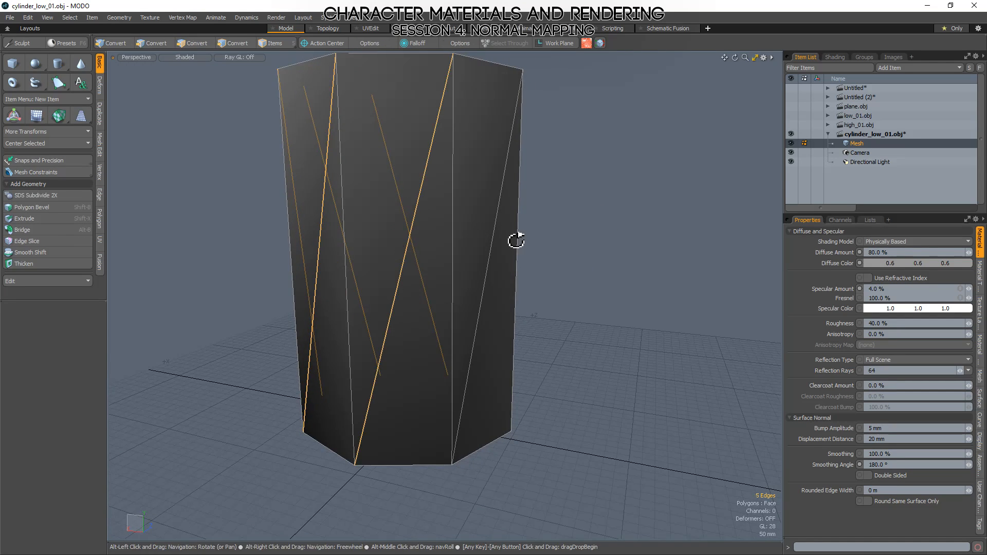
{"action": "left_click_drag", "start_coordinate": [515, 238], "coordinate": [407, 280], "text": "alt"}
{"action": "left_click", "coordinate": [397, 238], "text": "shift"}
{"action": "left_click", "coordinate": [486, 252], "text": "shift"}
{"action": "left_click_drag", "start_coordinate": [486, 252], "coordinate": [489, 214], "text": "alt"}
{"action": "left_click", "coordinate": [468, 220], "text": "shift"}
{"action": "left_click_drag", "start_coordinate": [583, 232], "coordinate": [630, 451], "text": "alt"}
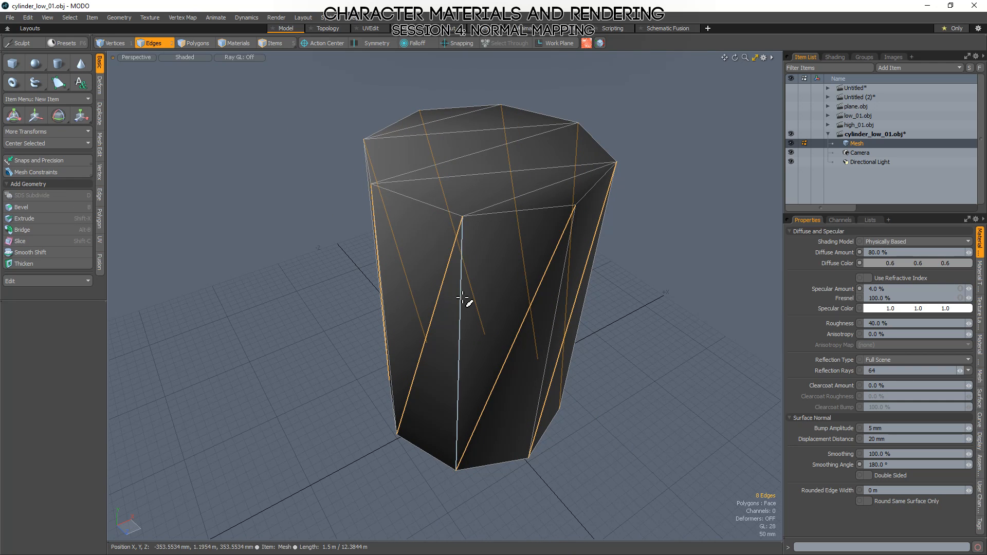
{"action": "key", "text": "v"}
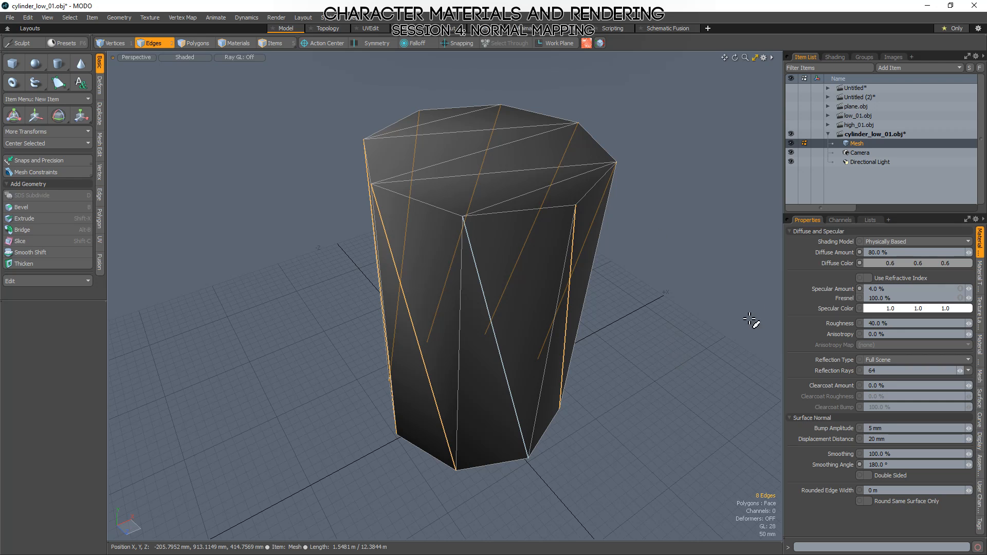
Select the two long parallel diagonal edges across the cylinder's top cap, spin them to the opposite direction and clear the selection.
{"action": "left_click", "coordinate": [526, 193]}
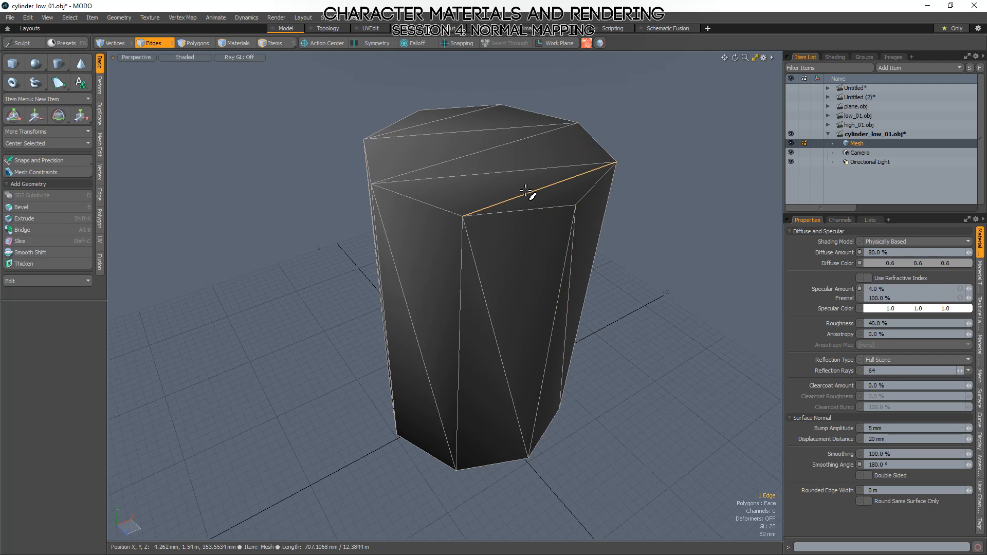
{"action": "mouse_move", "coordinate": [526, 193]}
{"action": "left_mouse_down"}
{"action": "mouse_move", "coordinate": [473, 154]}
{"action": "mouse_move", "coordinate": [445, 111]}
{"action": "left_mouse_up"}
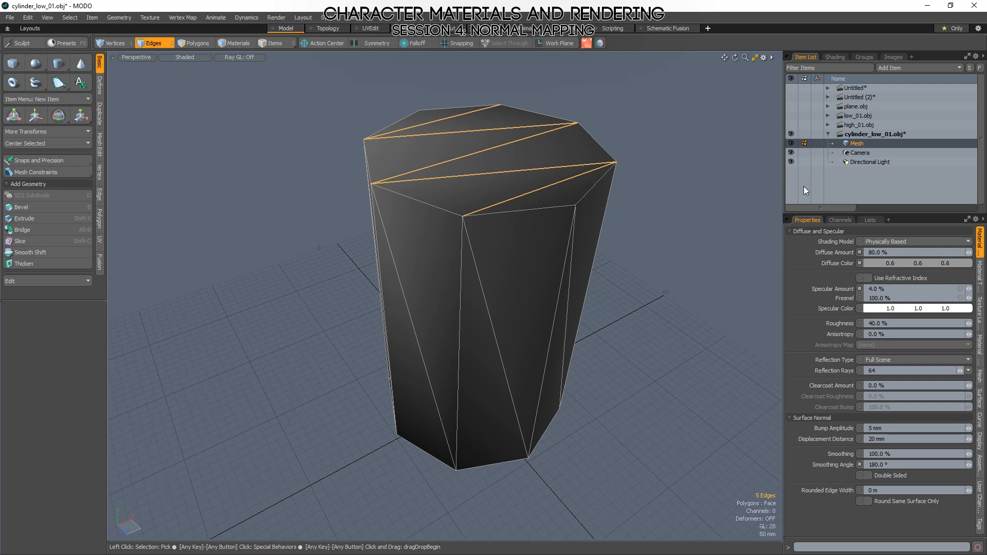
{"action": "left_click", "coordinate": [509, 170]}
{"action": "left_click", "coordinate": [472, 133], "text": "shift"}
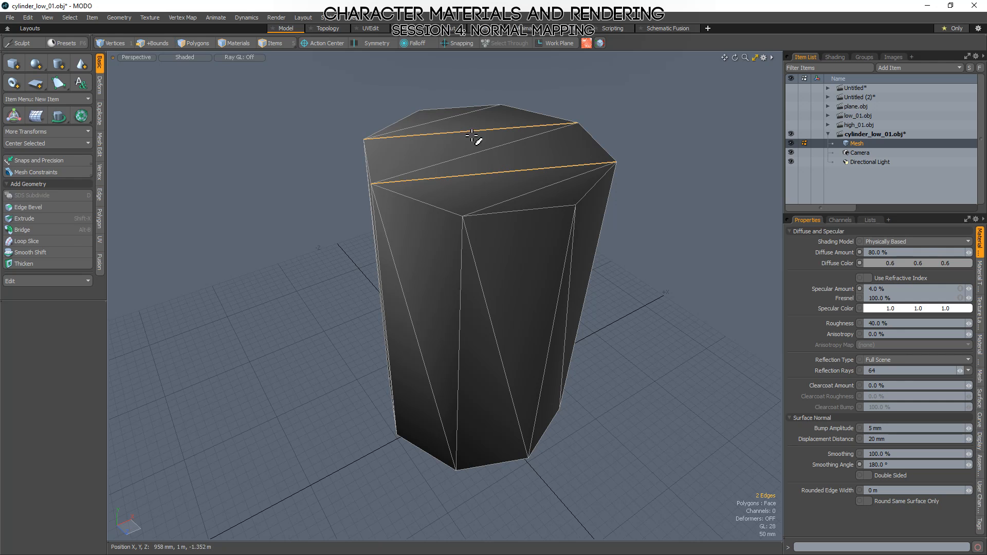
{"action": "key", "text": "v"}
{"action": "left_click", "coordinate": [734, 180]}
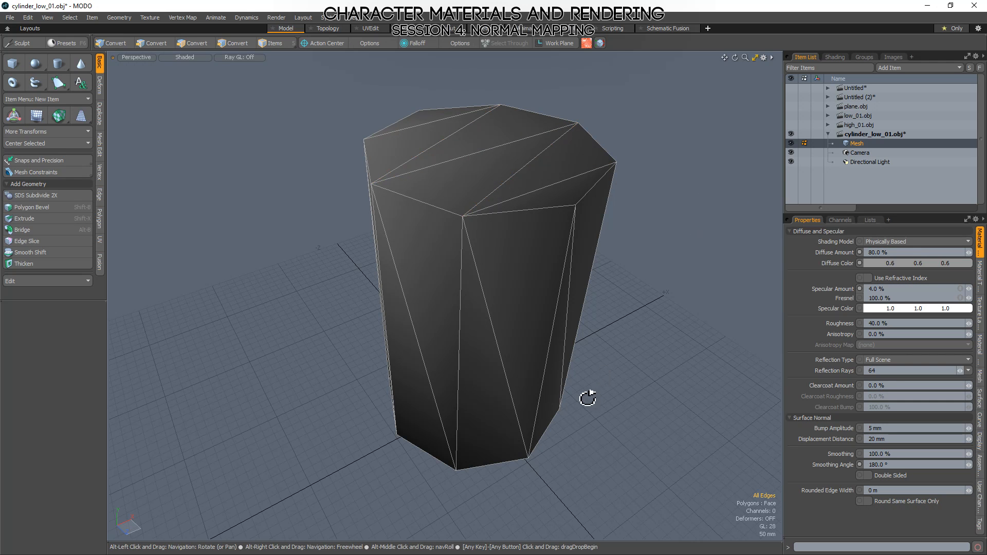
Examine the smoothed shading from several angles, highlighting the triangles of two adjacent side faces for comparison.
{"action": "left_click_drag", "start_coordinate": [654, 288], "coordinate": [580, 493], "text": "alt"}
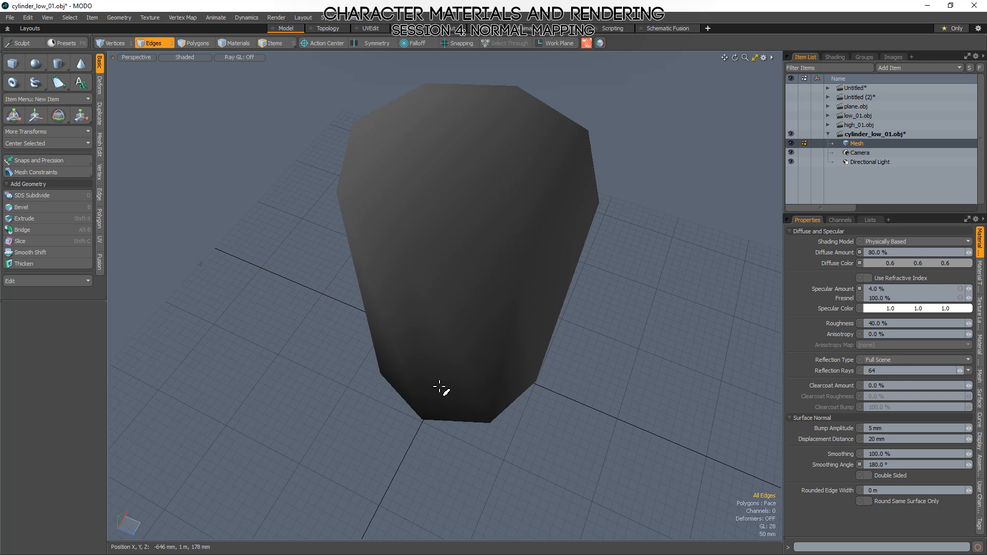
{"action": "mouse_move", "coordinate": [483, 424]}
{"action": "left_mouse_down", "text": "alt"}
{"action": "mouse_move", "coordinate": [505, 353]}
{"action": "mouse_move", "coordinate": [462, 202]}
{"action": "mouse_move", "coordinate": [502, 249]}
{"action": "mouse_move", "coordinate": [494, 255]}
{"action": "mouse_move", "coordinate": [549, 280]}
{"action": "mouse_move", "coordinate": [533, 346]}
{"action": "mouse_move", "coordinate": [547, 480]}
{"action": "mouse_move", "coordinate": [463, 507]}
{"action": "mouse_move", "coordinate": [434, 454]}
{"action": "mouse_move", "coordinate": [545, 223]}
{"action": "mouse_move", "coordinate": [584, 363]}
{"action": "mouse_move", "coordinate": [555, 326]}
{"action": "mouse_move", "coordinate": [540, 147]}
{"action": "mouse_move", "coordinate": [480, 137]}
{"action": "left_mouse_up", "text": "alt"}
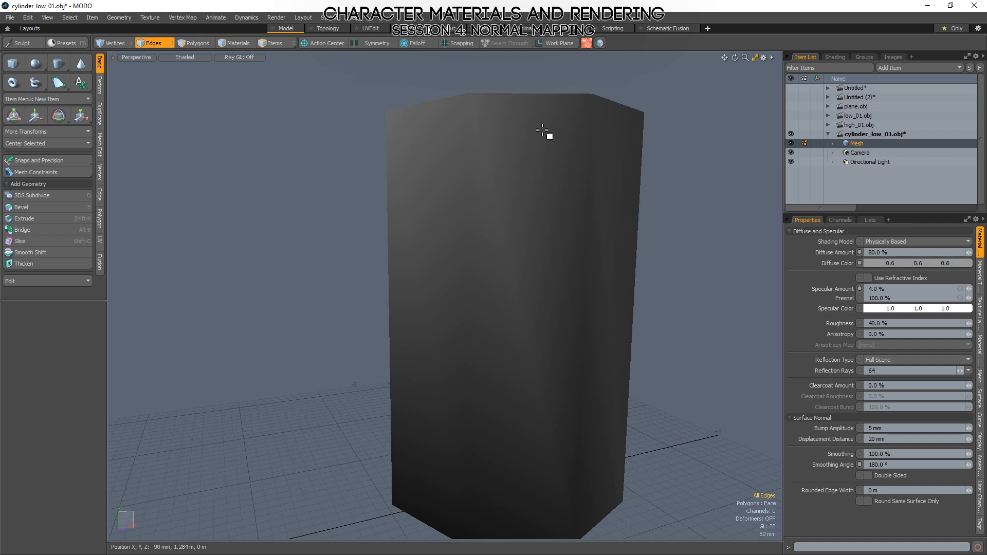
{"action": "key", "text": "3"}
{"action": "left_click", "coordinate": [487, 140]}
{"action": "left_click_drag", "start_coordinate": [487, 139], "coordinate": [471, 252]}
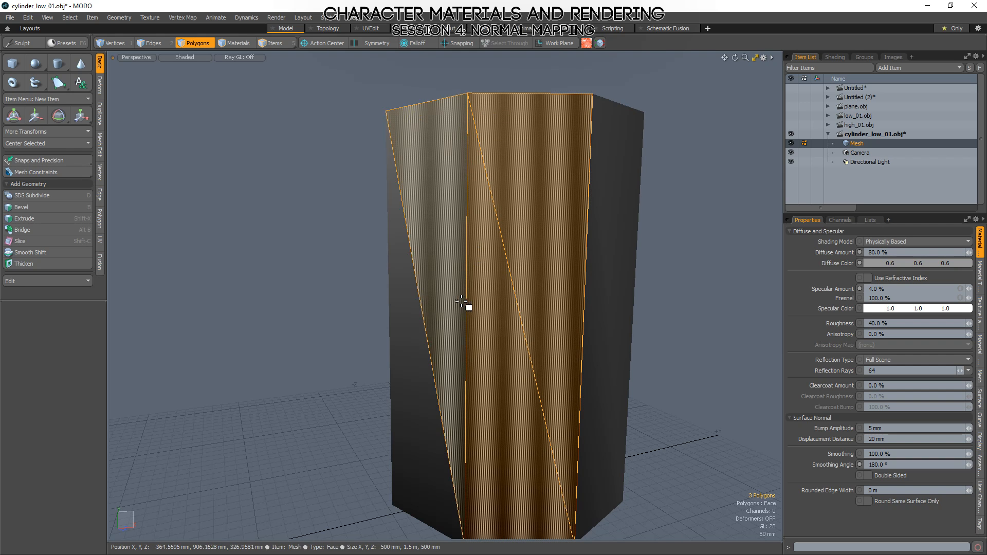
{"action": "left_click_drag", "start_coordinate": [460, 300], "coordinate": [417, 377]}
{"action": "left_click_drag", "start_coordinate": [469, 110], "coordinate": [522, 92]}
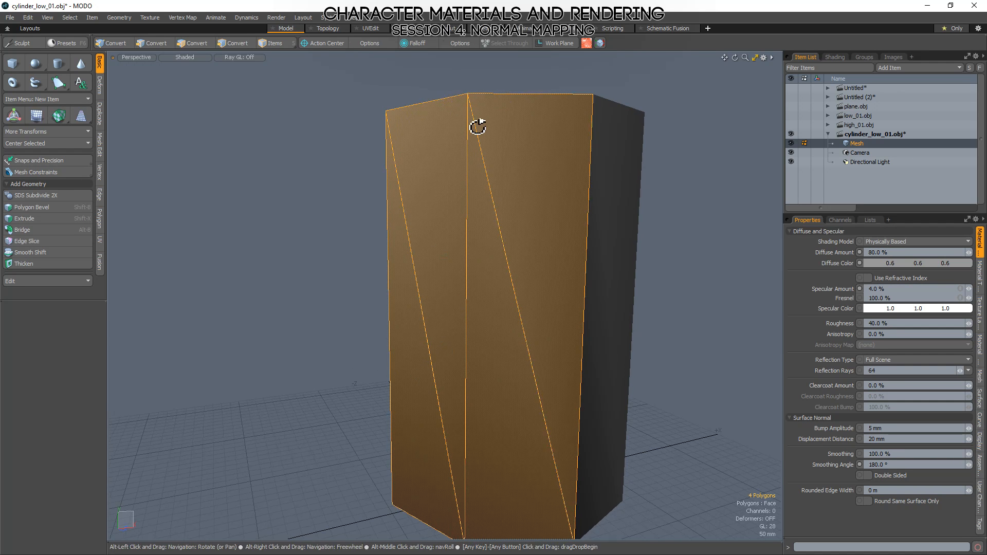
{"action": "left_click_drag", "start_coordinate": [478, 123], "coordinate": [478, 265], "text": "alt"}
{"action": "mouse_move", "coordinate": [484, 231]}
{"action": "left_mouse_down", "text": "shift"}
{"action": "mouse_move", "coordinate": [491, 211]}
{"action": "mouse_move", "coordinate": [504, 227]}
{"action": "left_mouse_up", "text": "shift"}
{"action": "left_click", "coordinate": [459, 256]}
{"action": "left_click_drag", "start_coordinate": [458, 257], "coordinate": [517, 230]}
{"action": "mouse_move", "coordinate": [507, 264]}
{"action": "left_mouse_down"}
{"action": "mouse_move", "coordinate": [498, 243]}
{"action": "mouse_move", "coordinate": [498, 310]}
{"action": "left_mouse_up"}
Inspect the shading gradients around a single vertex on the top rim and down the cylinder's sides.
{"action": "key", "text": "1"}
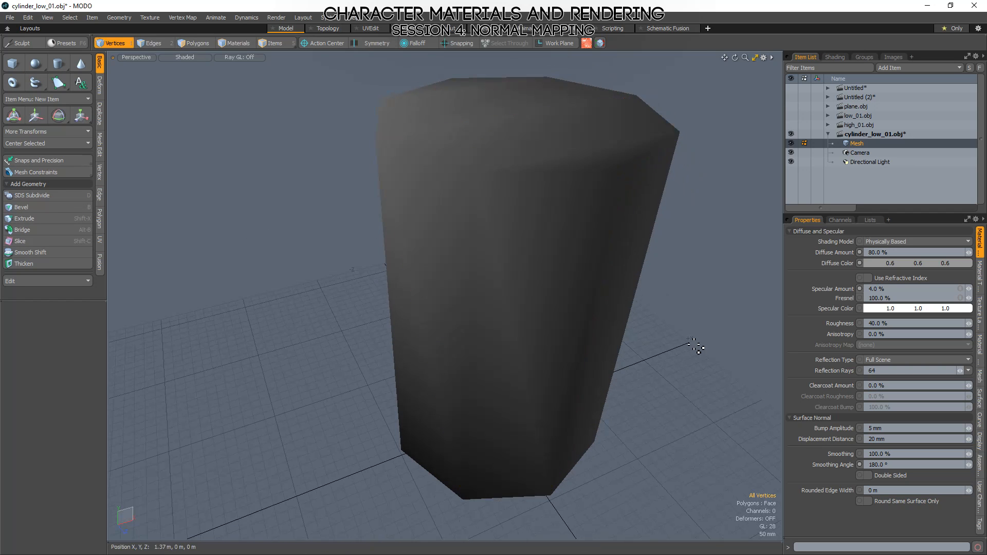
{"action": "left_click_drag", "start_coordinate": [517, 227], "coordinate": [481, 231], "text": "alt"}
{"action": "mouse_move", "coordinate": [434, 160]}
{"action": "right_mouse_down"}
{"action": "mouse_move", "coordinate": [425, 236]}
{"action": "mouse_move", "coordinate": [451, 209]}
{"action": "right_mouse_up"}
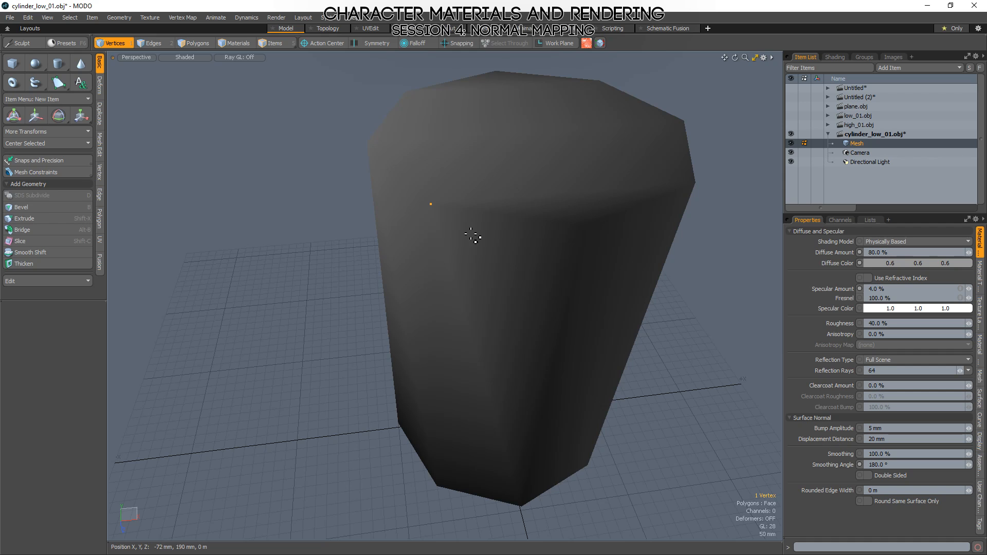
{"action": "left_click_drag", "start_coordinate": [387, 325], "coordinate": [419, 287], "text": "alt"}
{"action": "left_click", "coordinate": [747, 269]}
{"action": "left_click_drag", "start_coordinate": [506, 304], "coordinate": [517, 284], "text": "alt"}
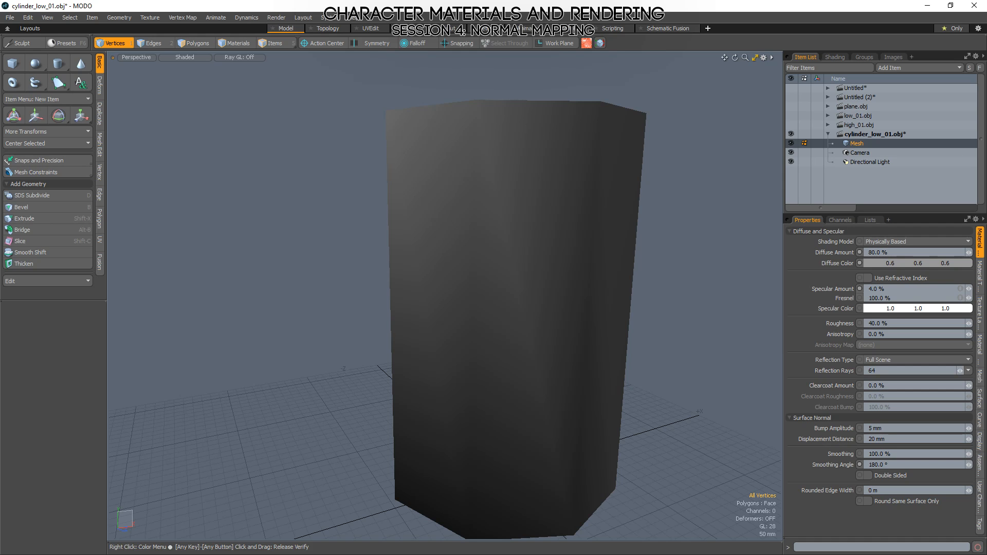
Save the retriangulated mesh to cylinder_low_01.obj.
{"action": "key", "text": "ctrl+s"}
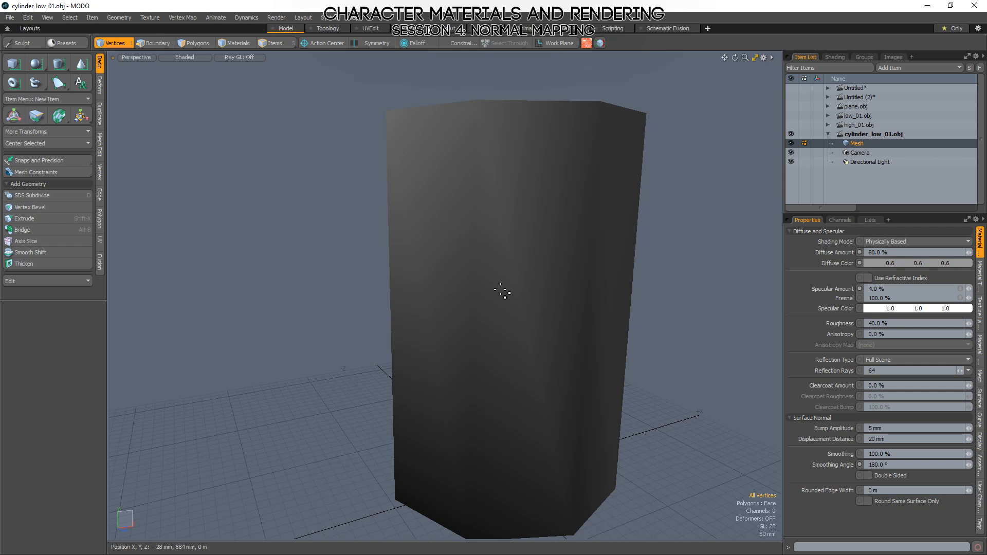
{"action": "key", "text": "ctrl+s"}
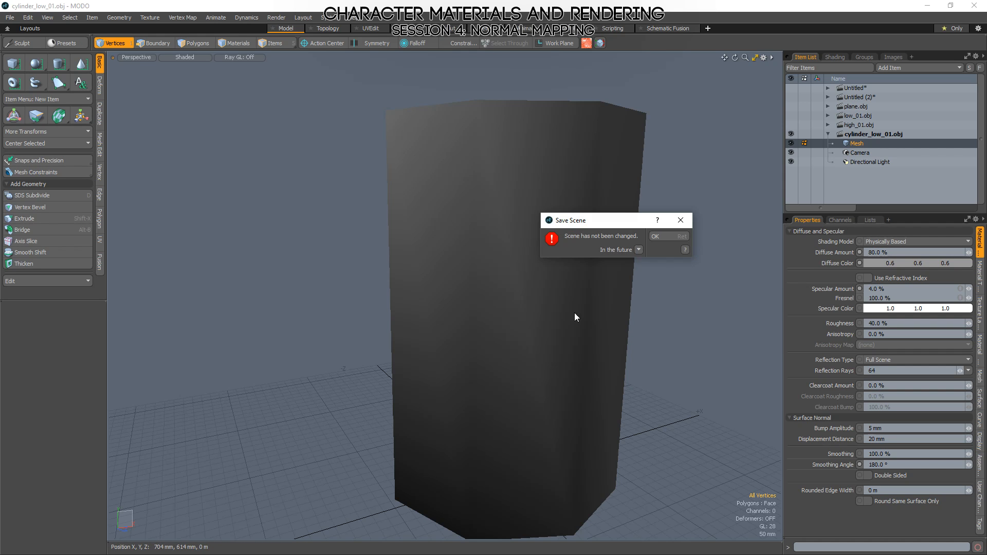
{"action": "left_click", "coordinate": [661, 236]}
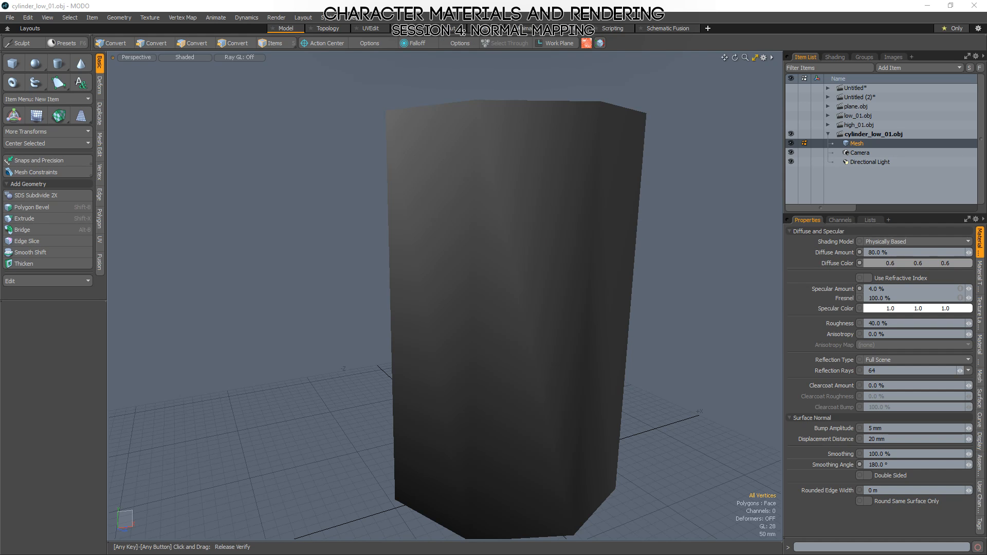
Switch to Marmoset Toolbag and inspect the retriangulated cylinder from the side and the top, briefly selecting the low-poly mesh.
{"action": "key", "text": "alt+Tab"}
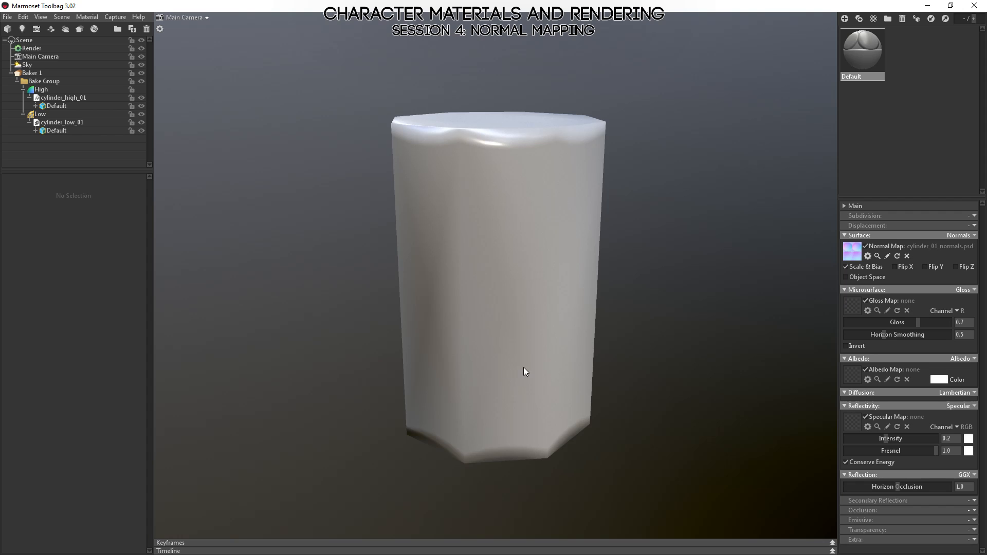
{"action": "mouse_move", "coordinate": [524, 367]}
{"action": "left_mouse_down", "text": "shift"}
{"action": "mouse_move", "coordinate": [440, 402]}
{"action": "mouse_move", "coordinate": [692, 421]}
{"action": "mouse_move", "coordinate": [557, 432]}
{"action": "mouse_move", "coordinate": [504, 443]}
{"action": "mouse_move", "coordinate": [559, 441]}
{"action": "mouse_move", "coordinate": [521, 453]}
{"action": "mouse_move", "coordinate": [466, 461]}
{"action": "mouse_move", "coordinate": [694, 478]}
{"action": "mouse_move", "coordinate": [645, 440]}
{"action": "left_mouse_up", "text": "shift"}
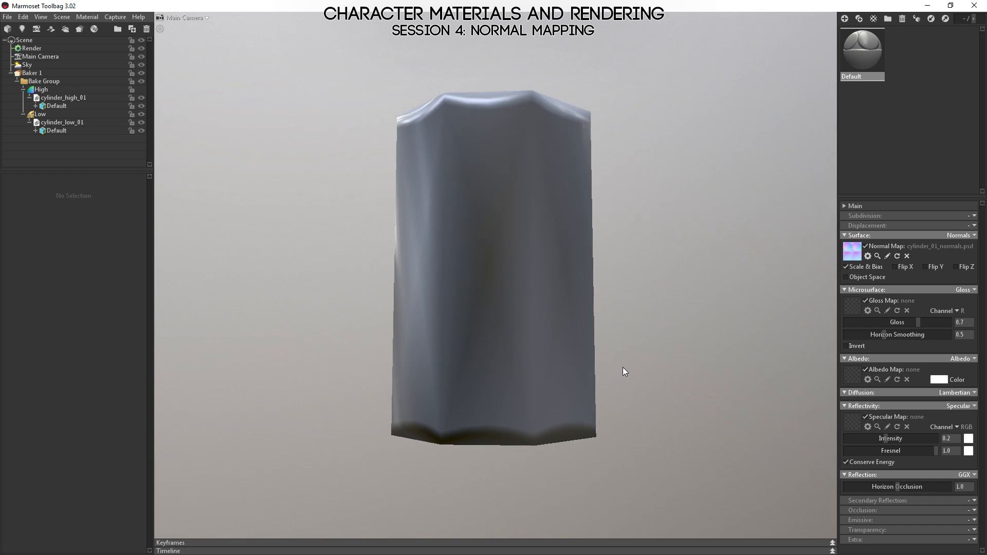
{"action": "mouse_move", "coordinate": [623, 371]}
{"action": "left_mouse_down", "text": "shift"}
{"action": "mouse_move", "coordinate": [575, 394]}
{"action": "mouse_move", "coordinate": [600, 394]}
{"action": "mouse_move", "coordinate": [441, 415]}
{"action": "mouse_move", "coordinate": [474, 414]}
{"action": "mouse_move", "coordinate": [619, 371]}
{"action": "mouse_move", "coordinate": [585, 379]}
{"action": "mouse_move", "coordinate": [591, 358]}
{"action": "mouse_move", "coordinate": [511, 403]}
{"action": "mouse_move", "coordinate": [441, 369]}
{"action": "mouse_move", "coordinate": [564, 403]}
{"action": "mouse_move", "coordinate": [653, 390]}
{"action": "mouse_move", "coordinate": [650, 320]}
{"action": "mouse_move", "coordinate": [643, 393]}
{"action": "mouse_move", "coordinate": [747, 387]}
{"action": "mouse_move", "coordinate": [666, 359]}
{"action": "mouse_move", "coordinate": [689, 364]}
{"action": "mouse_move", "coordinate": [600, 386]}
{"action": "mouse_move", "coordinate": [679, 348]}
{"action": "mouse_move", "coordinate": [652, 344]}
{"action": "mouse_move", "coordinate": [608, 357]}
{"action": "mouse_move", "coordinate": [633, 410]}
{"action": "mouse_move", "coordinate": [622, 357]}
{"action": "mouse_move", "coordinate": [540, 357]}
{"action": "mouse_move", "coordinate": [646, 352]}
{"action": "mouse_move", "coordinate": [632, 469]}
{"action": "mouse_move", "coordinate": [641, 406]}
{"action": "mouse_move", "coordinate": [689, 348]}
{"action": "mouse_move", "coordinate": [629, 349]}
{"action": "mouse_move", "coordinate": [563, 378]}
{"action": "mouse_move", "coordinate": [622, 400]}
{"action": "mouse_move", "coordinate": [638, 427]}
{"action": "mouse_move", "coordinate": [674, 363]}
{"action": "mouse_move", "coordinate": [727, 335]}
{"action": "mouse_move", "coordinate": [655, 379]}
{"action": "mouse_move", "coordinate": [661, 412]}
{"action": "mouse_move", "coordinate": [578, 398]}
{"action": "mouse_move", "coordinate": [463, 142]}
{"action": "left_mouse_up", "text": "shift"}
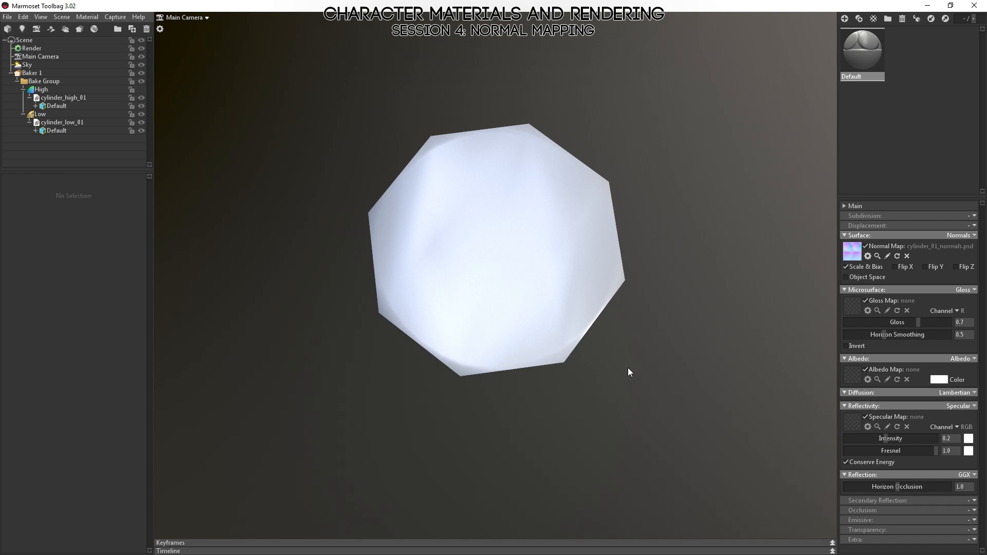
{"action": "left_click_drag", "start_coordinate": [524, 250], "coordinate": [498, 336]}
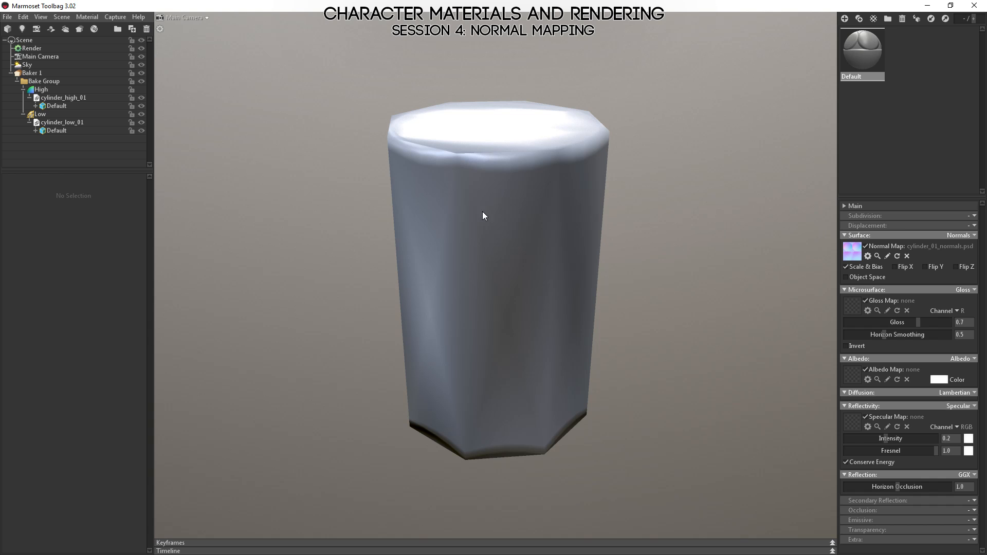
{"action": "left_click_drag", "start_coordinate": [539, 412], "coordinate": [505, 346]}
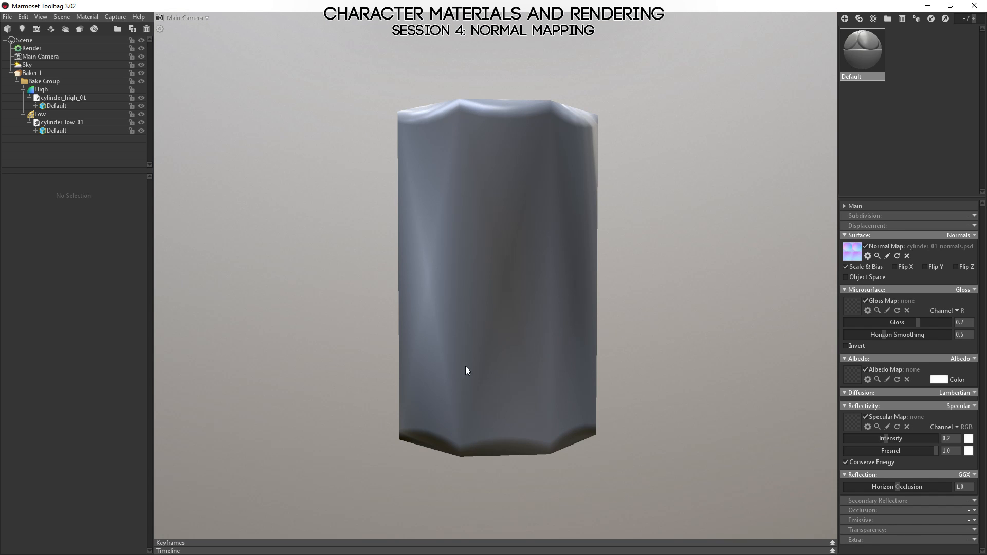
{"action": "left_click", "coordinate": [460, 262]}
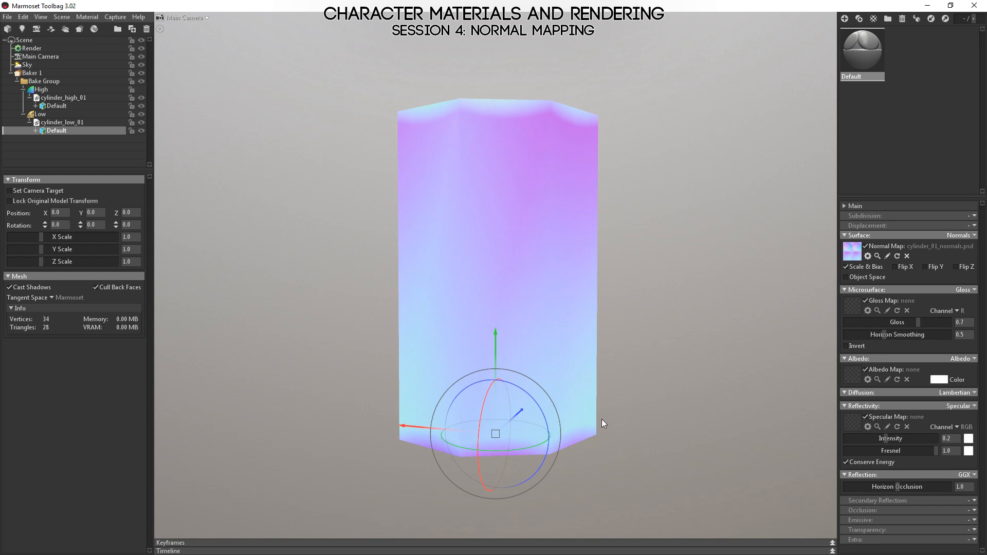
{"action": "left_click", "coordinate": [318, 115]}
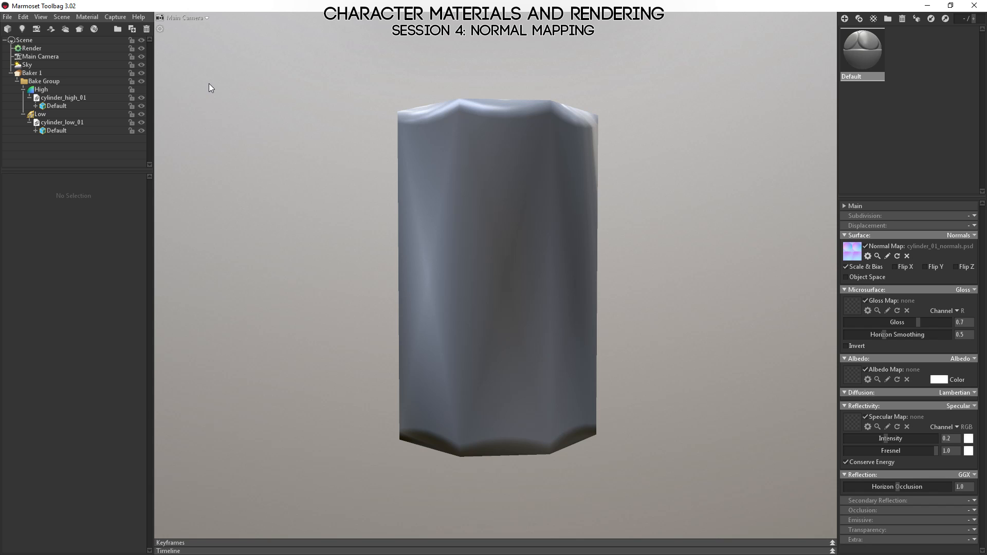
Overlay the wireframe through the Render settings to compare the triangulation with the shading, hide it again and re-inspect the cylinder.
{"action": "left_click", "coordinate": [31, 48]}
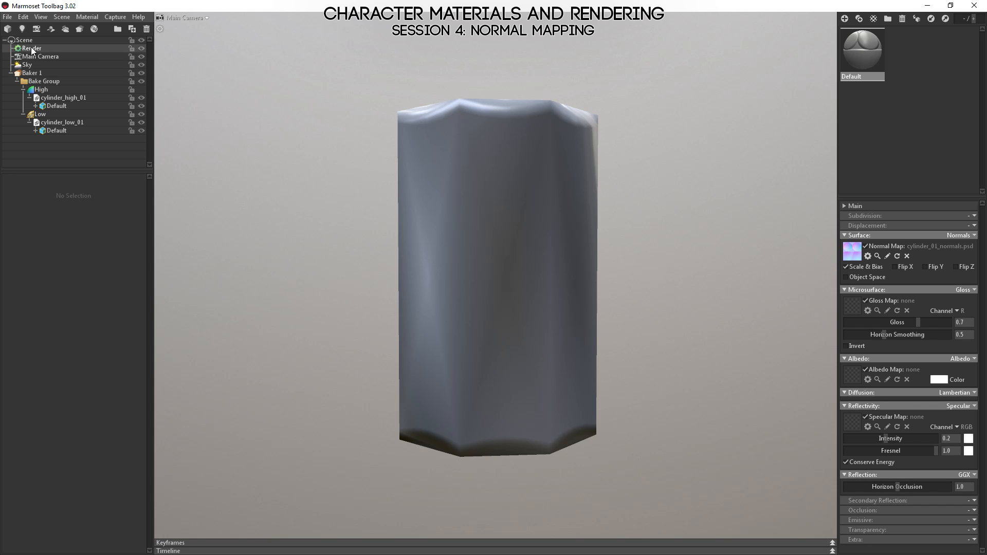
{"action": "left_click", "coordinate": [9, 250]}
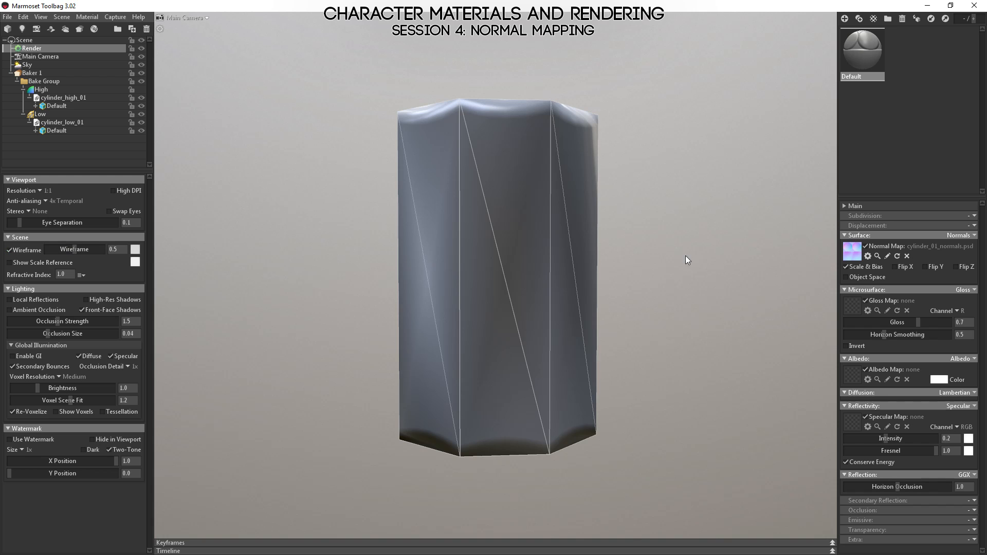
{"action": "left_click_drag", "start_coordinate": [487, 354], "coordinate": [570, 399]}
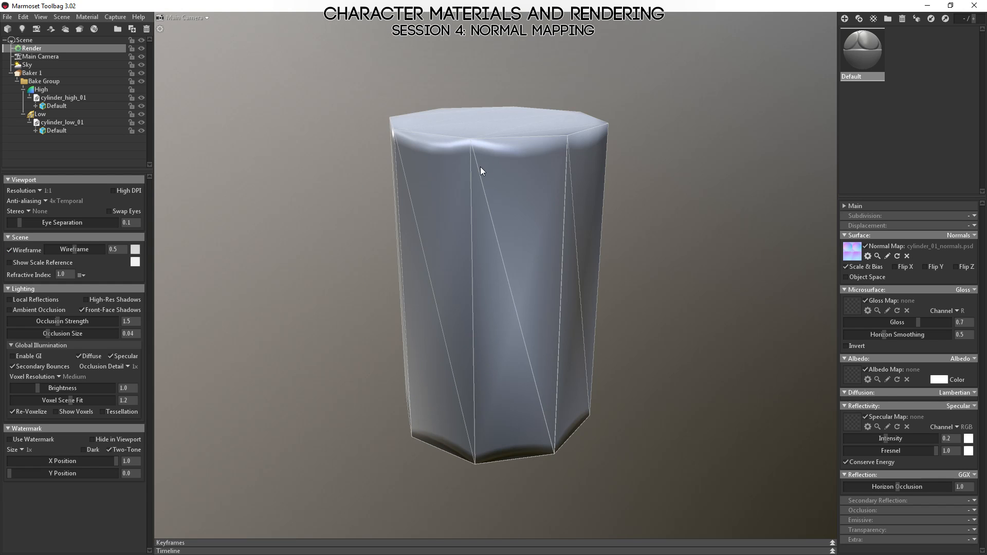
{"action": "mouse_move", "coordinate": [509, 346]}
{"action": "left_mouse_down"}
{"action": "mouse_move", "coordinate": [517, 407]}
{"action": "mouse_move", "coordinate": [531, 311]}
{"action": "mouse_move", "coordinate": [511, 242]}
{"action": "mouse_move", "coordinate": [584, 314]}
{"action": "mouse_move", "coordinate": [460, 314]}
{"action": "mouse_move", "coordinate": [505, 325]}
{"action": "mouse_move", "coordinate": [331, 312]}
{"action": "mouse_move", "coordinate": [511, 337]}
{"action": "left_mouse_up"}
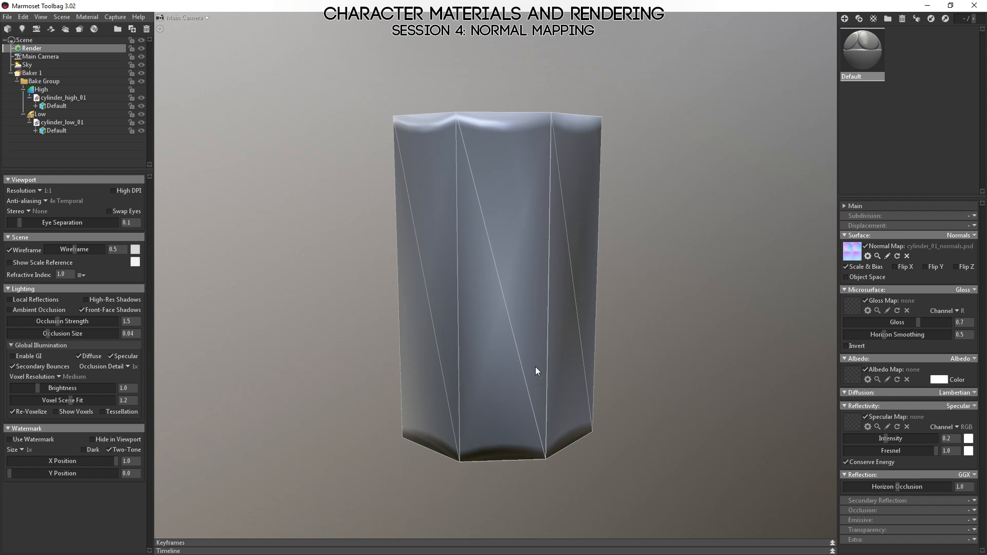
{"action": "left_click", "coordinate": [14, 251]}
{"action": "left_click_drag", "start_coordinate": [580, 330], "coordinate": [484, 262]}
{"action": "key", "text": "alt+Tab"}
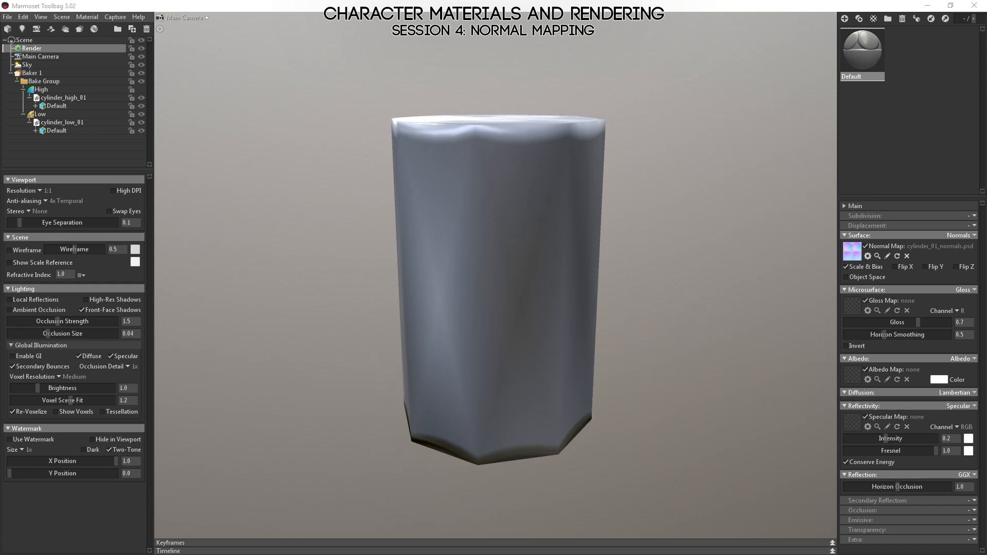
{"action": "left_click", "coordinate": [604, 275]}
{"action": "left_click_drag", "start_coordinate": [535, 284], "coordinate": [465, 342]}
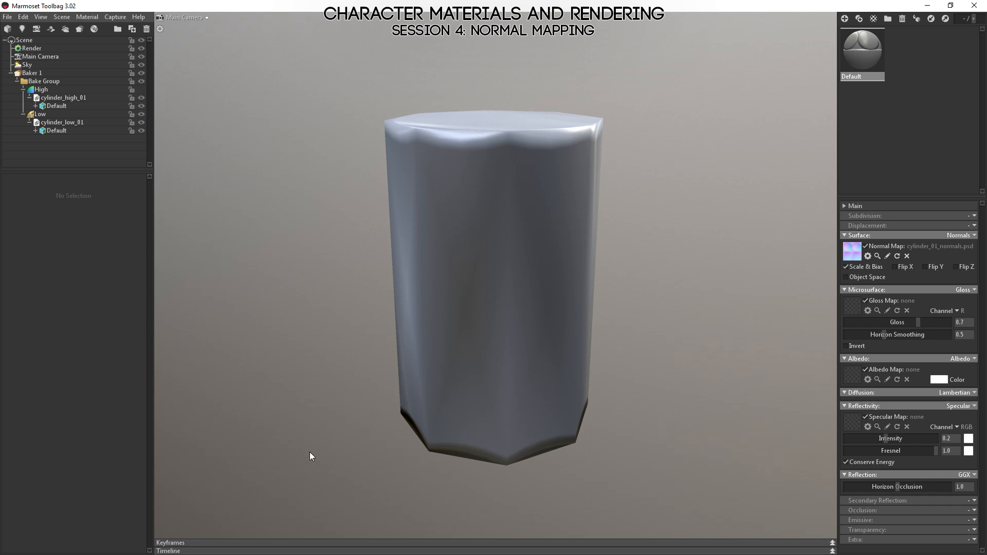
Open the recent scene metaljohnny_renderscene_01.tbscene without saving the cylinder scene.
{"action": "left_click", "coordinate": [6, 19]}
{"action": "mouse_move", "coordinate": [11, 47]}
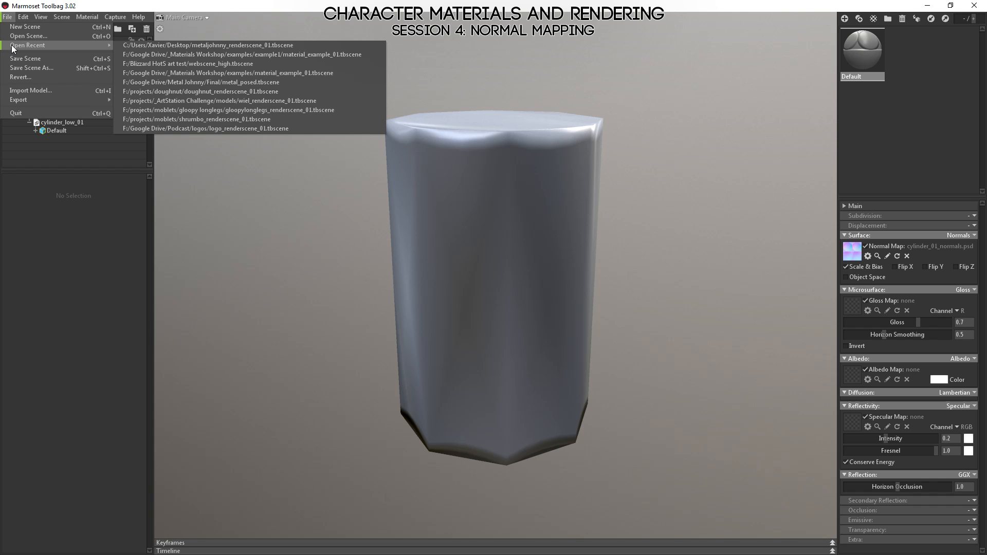
{"action": "left_click", "coordinate": [201, 45]}
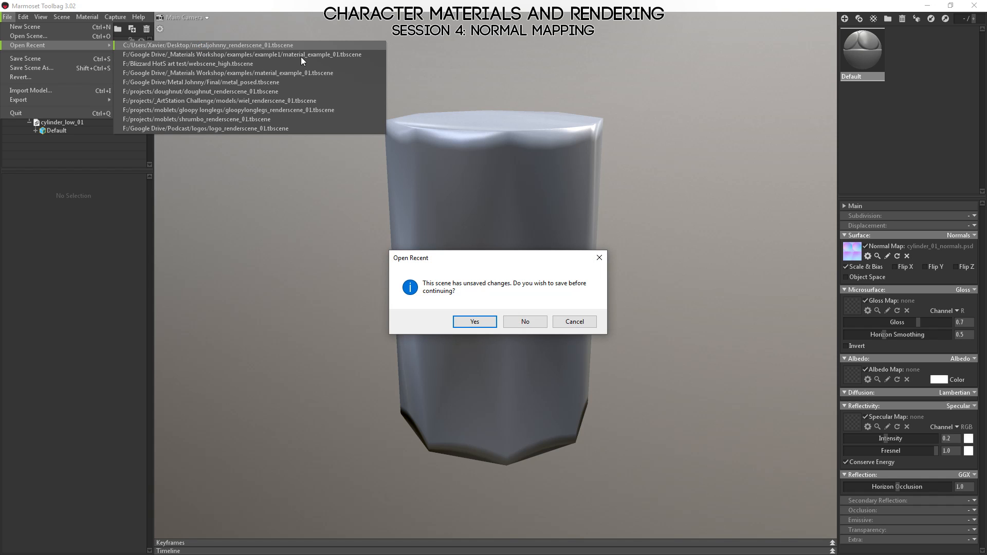
{"action": "left_click", "coordinate": [525, 322]}
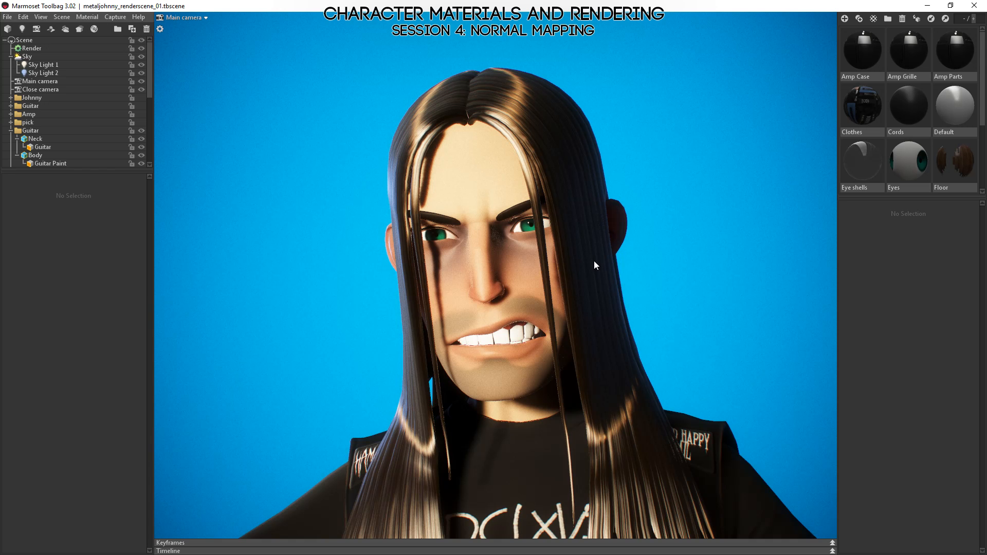
Examine the character's face up close, selecting the Head mesh to view its wireframe around the nose and mouth.
{"action": "left_click_drag", "start_coordinate": [594, 261], "coordinate": [597, 289]}
{"action": "left_click_drag", "start_coordinate": [396, 228], "coordinate": [464, 212]}
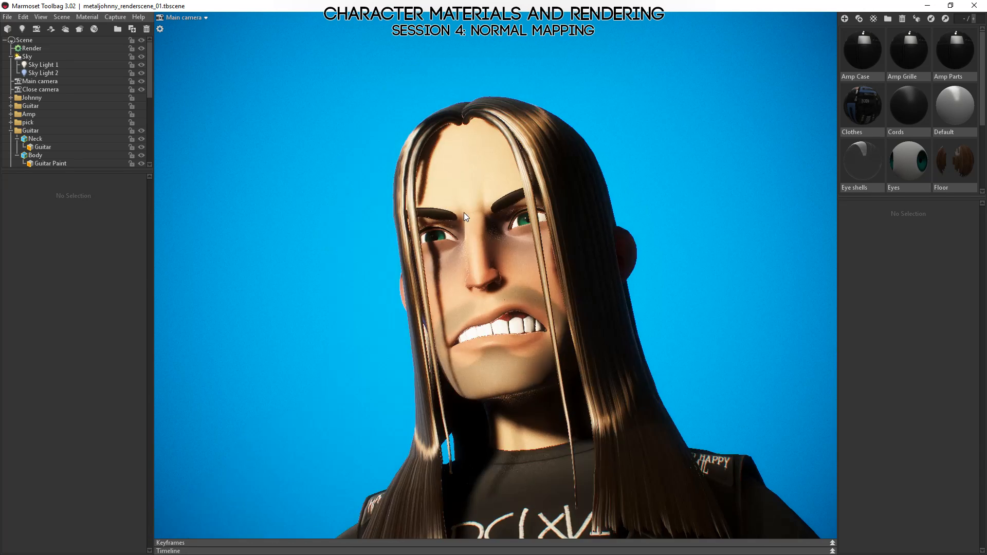
{"action": "right_click_drag", "start_coordinate": [463, 212], "coordinate": [560, 321]}
{"action": "left_click_drag", "start_coordinate": [560, 321], "coordinate": [489, 261]}
{"action": "left_click", "coordinate": [488, 261]}
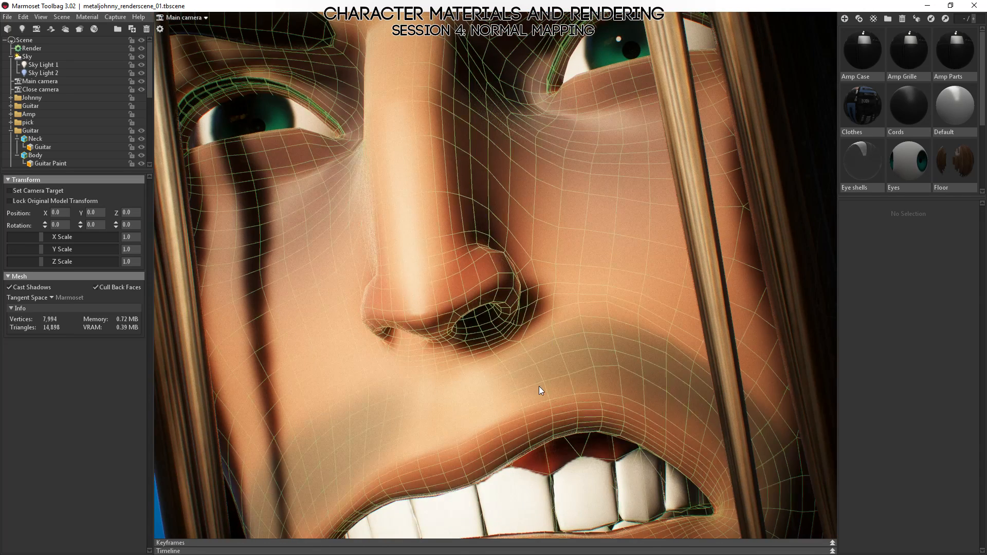
{"action": "scroll", "coordinate": [523, 311], "scroll_direction": "down", "scroll_amount": 5}
{"action": "left_click_drag", "start_coordinate": [561, 366], "coordinate": [459, 184]}
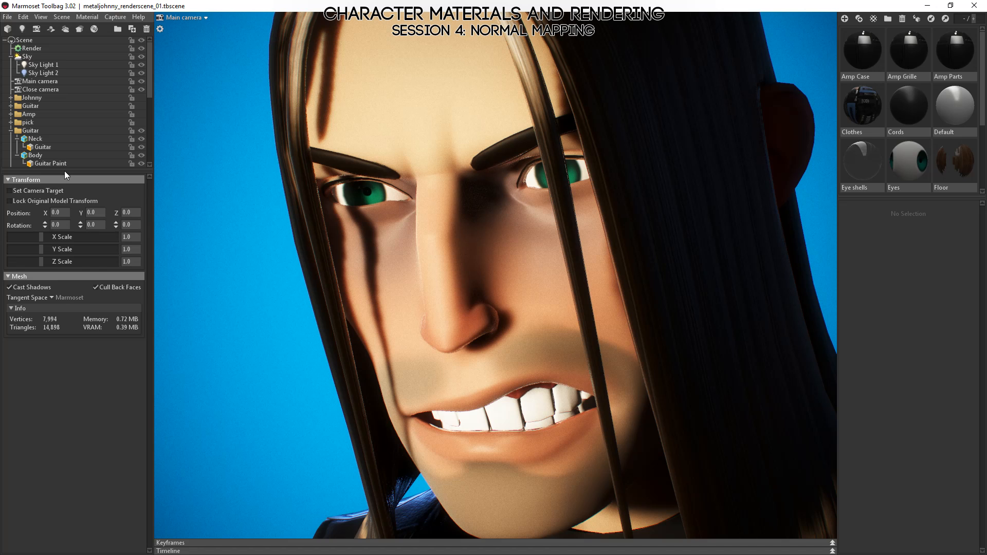
Collapse the visible Guitar group, and hide the Guitar, Amp, Floor, Cords and Pick groups.
{"action": "left_click_drag", "start_coordinate": [64, 171], "coordinate": [82, 374]}
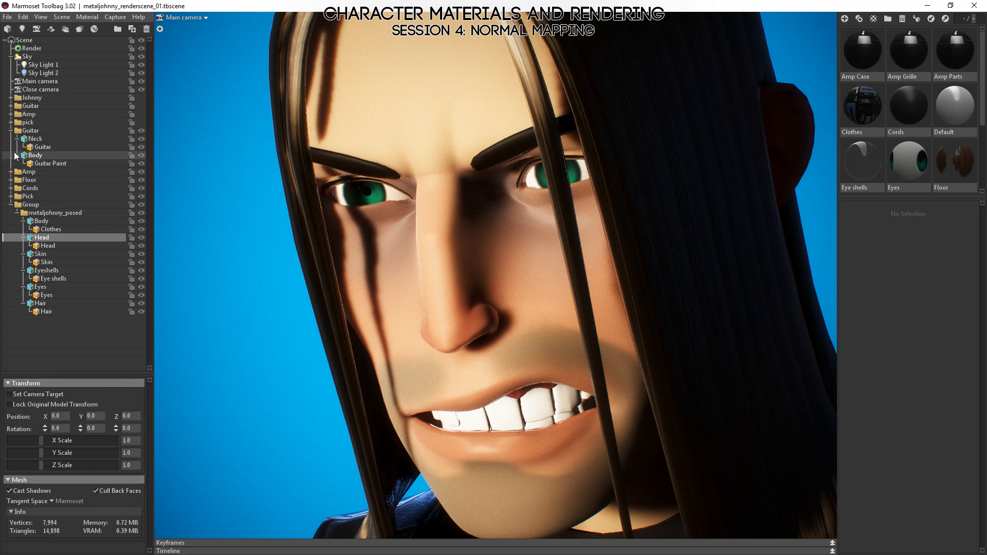
{"action": "left_click", "coordinate": [10, 130]}
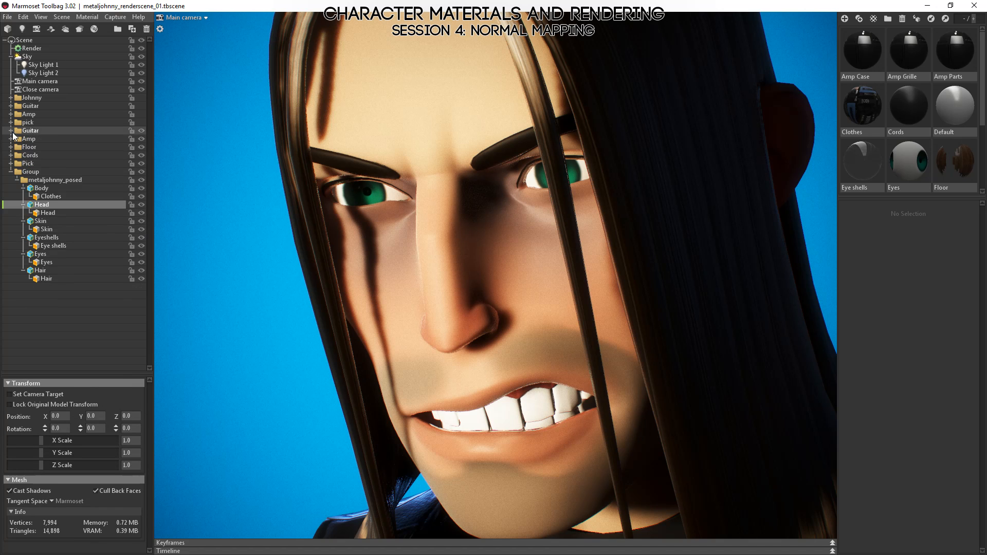
{"action": "left_click", "coordinate": [26, 163], "text": "shift"}
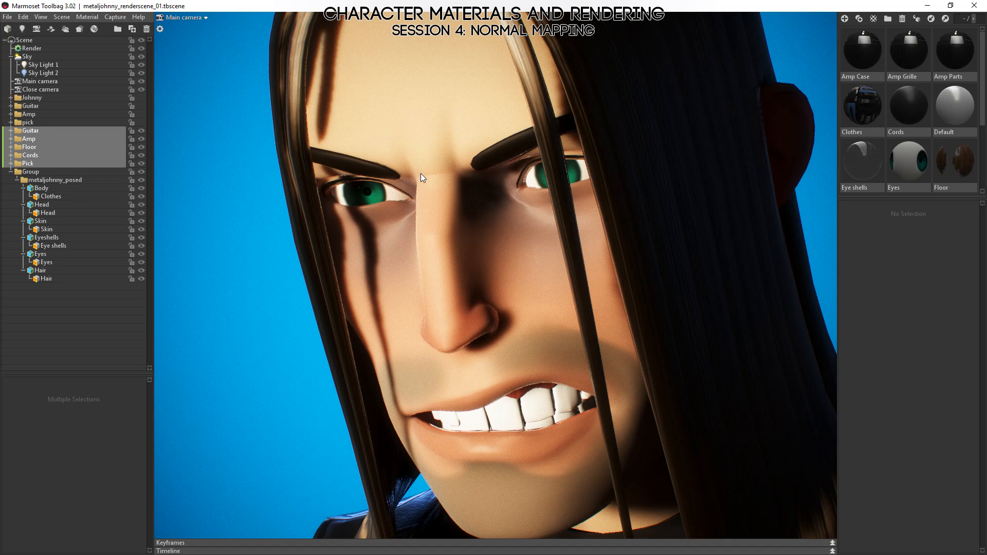
{"action": "key", "text": "h"}
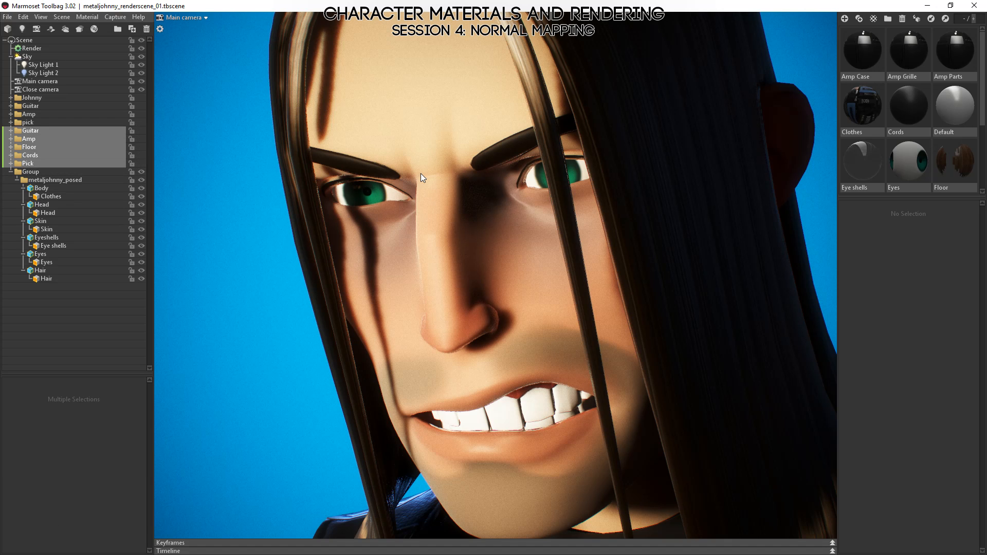
Hide the character's Body, Skin, Eyeshells, Eyes and Hair meshes so only the Head mesh is left in view.
{"action": "left_click", "coordinate": [42, 188]}
{"action": "left_click", "coordinate": [40, 221], "text": "ctrl"}
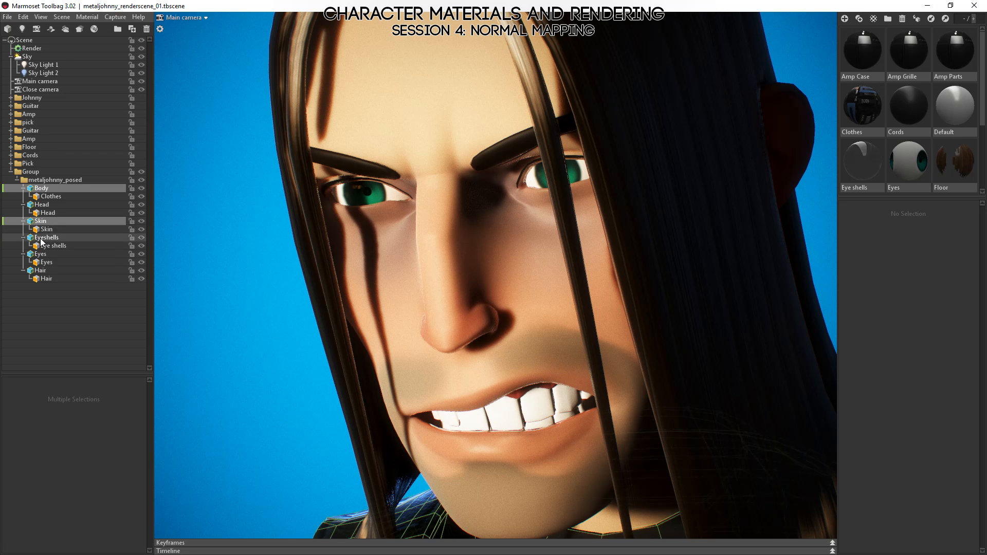
{"action": "left_click", "coordinate": [46, 238], "text": "ctrl"}
{"action": "left_click", "coordinate": [40, 254], "text": "ctrl"}
{"action": "left_click", "coordinate": [40, 270], "text": "ctrl"}
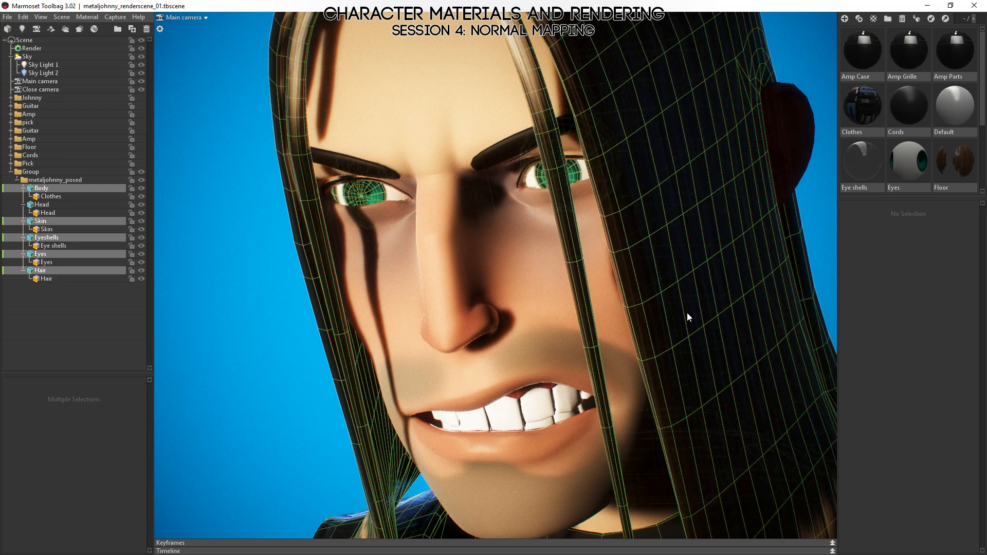
{"action": "key", "text": "h"}
{"action": "left_click_drag", "start_coordinate": [568, 279], "coordinate": [570, 321]}
Turn off local reflections, ambient occlusion, high-res shadows, front-face shadows and global illumination in the render settings.
{"action": "left_click", "coordinate": [31, 49]}
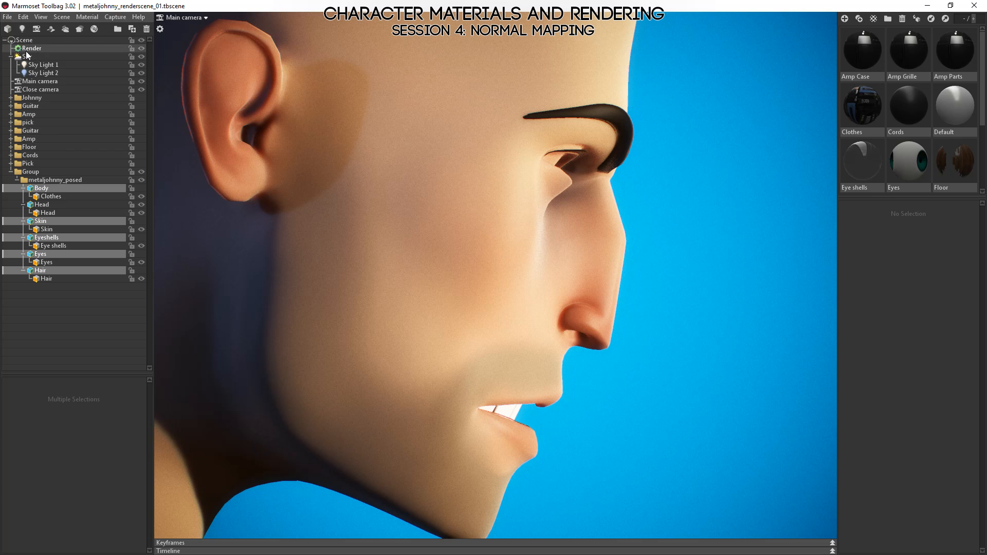
{"action": "left_click", "coordinate": [27, 503]}
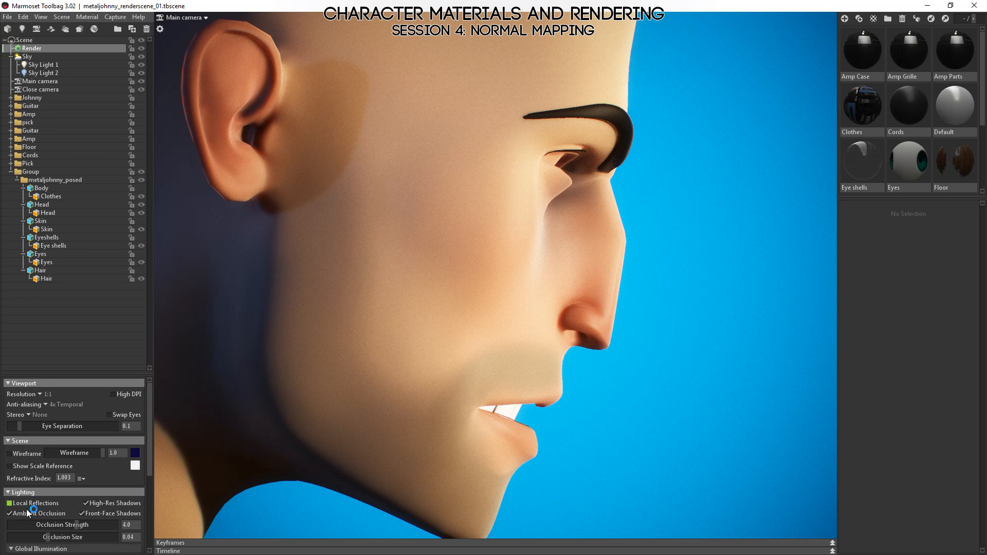
{"action": "left_click", "coordinate": [26, 512]}
{"action": "left_click", "coordinate": [94, 503]}
{"action": "left_click", "coordinate": [89, 516]}
{"action": "scroll", "coordinate": [70, 455], "scroll_direction": "down", "scroll_amount": 3}
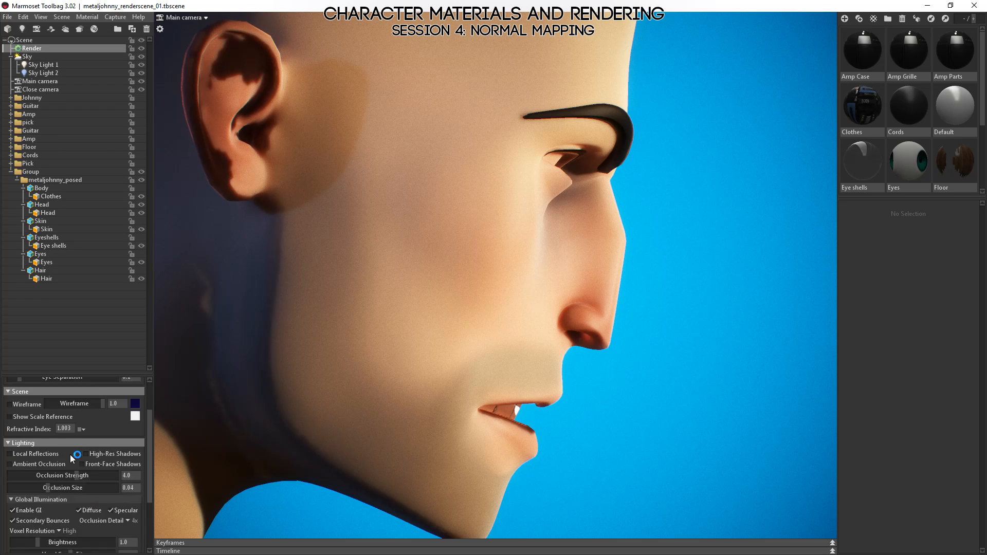
{"action": "left_click", "coordinate": [14, 461]}
{"action": "left_click_drag", "start_coordinate": [584, 341], "coordinate": [549, 280]}
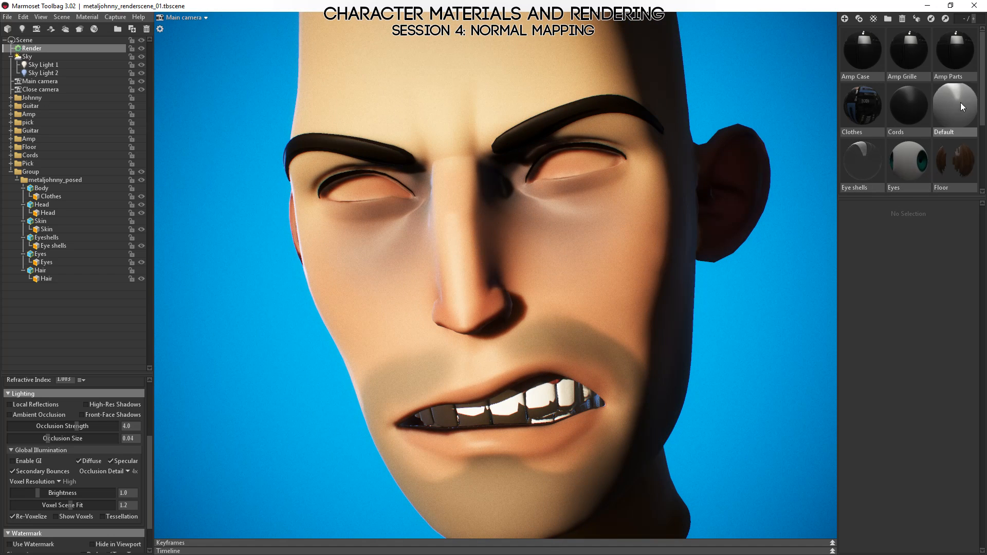
Apply the Default material to the head and expand the Main camera's lens flare settings.
{"action": "left_click_drag", "start_coordinate": [960, 105], "coordinate": [669, 368]}
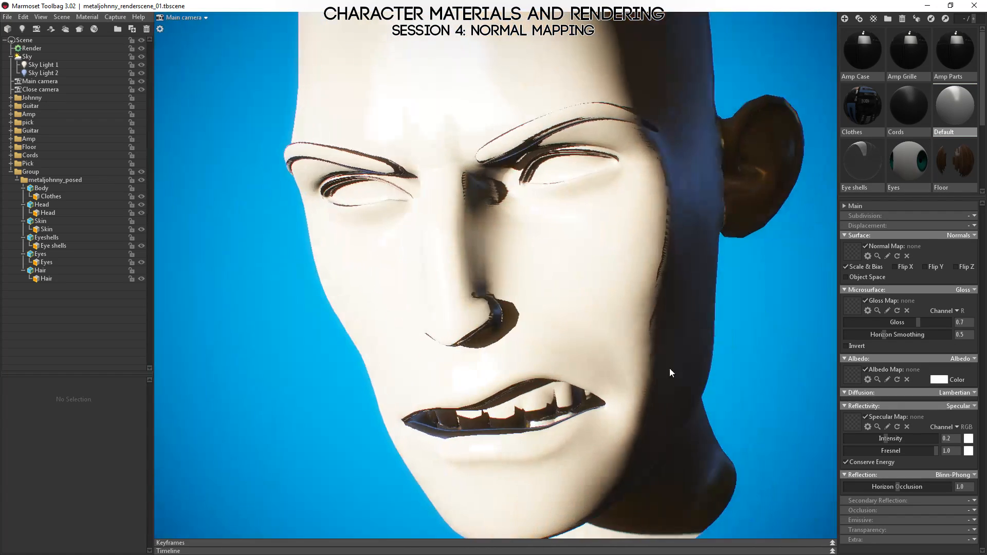
{"action": "left_click", "coordinate": [40, 81]}
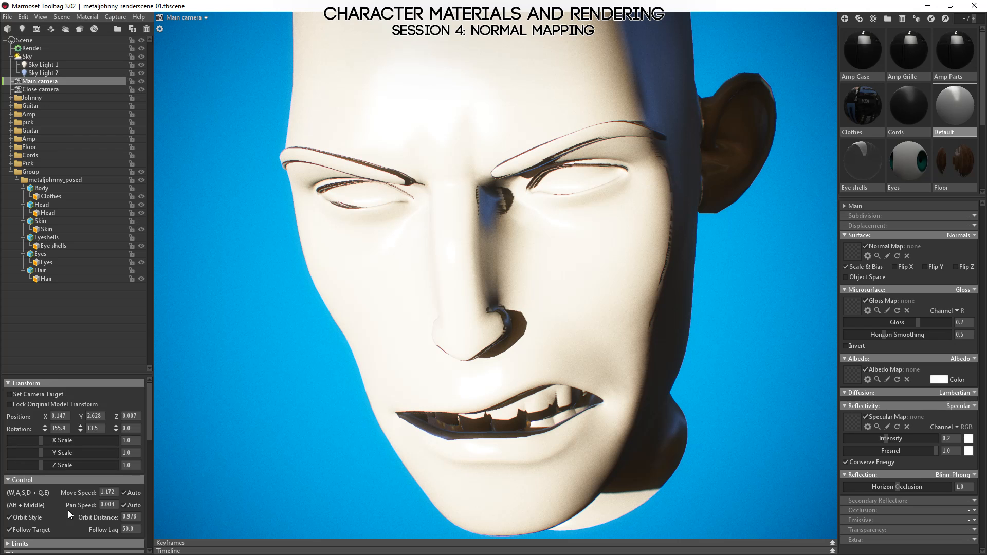
{"action": "left_click_drag", "start_coordinate": [52, 375], "coordinate": [60, 172]}
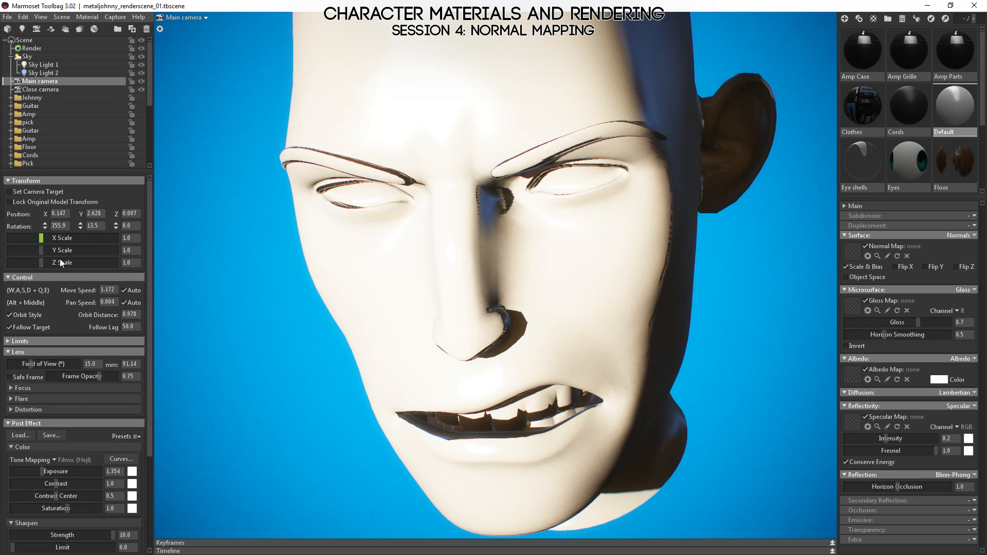
{"action": "left_click", "coordinate": [13, 399]}
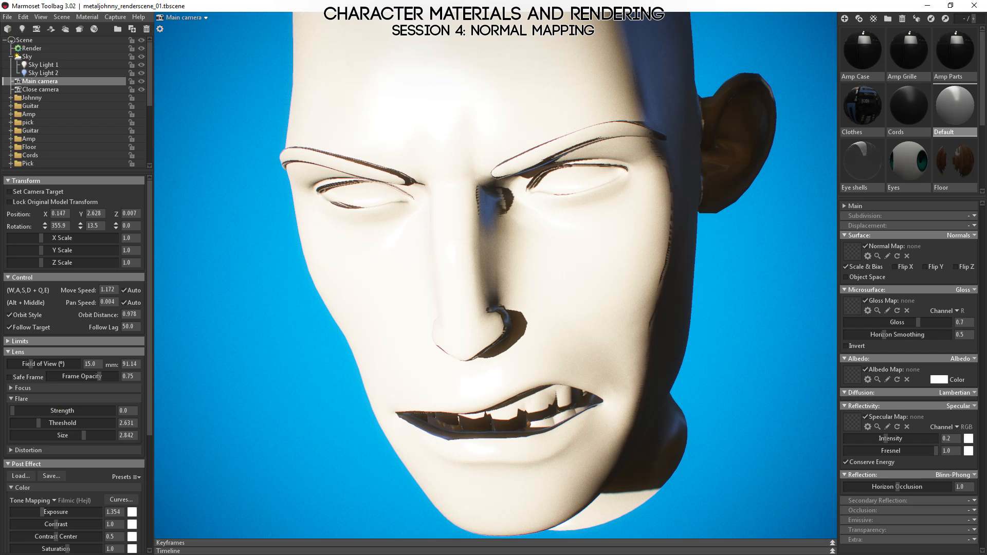
{"action": "mouse_move", "coordinate": [435, 337]}
{"action": "left_mouse_down", "text": "alt"}
{"action": "mouse_move", "coordinate": [489, 283]}
{"action": "mouse_move", "coordinate": [423, 326]}
{"action": "left_mouse_up", "text": "alt"}
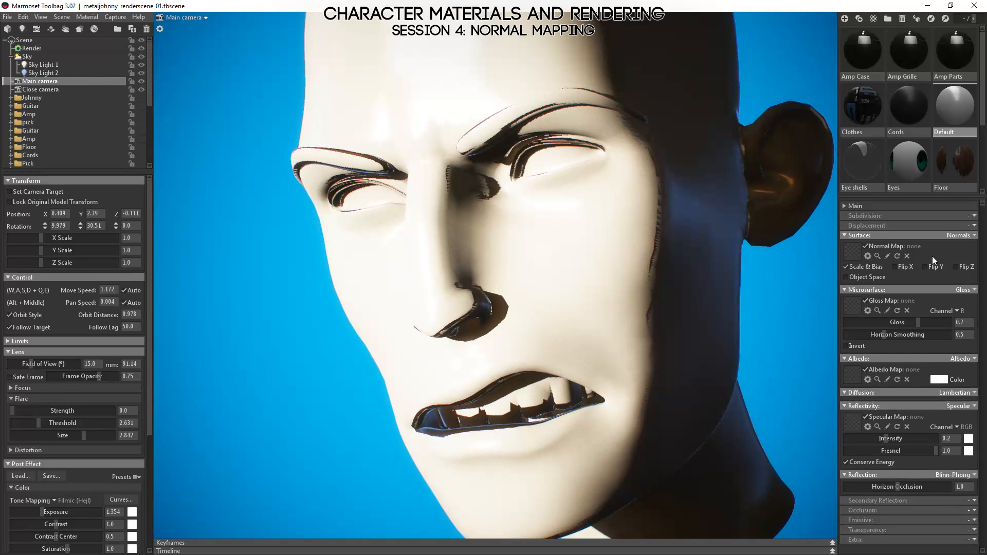
Enable high-res shadows and turn off shadow casting for Sky Light 1, also opening the settings of Sky Light 2.
{"action": "left_click", "coordinate": [32, 48]}
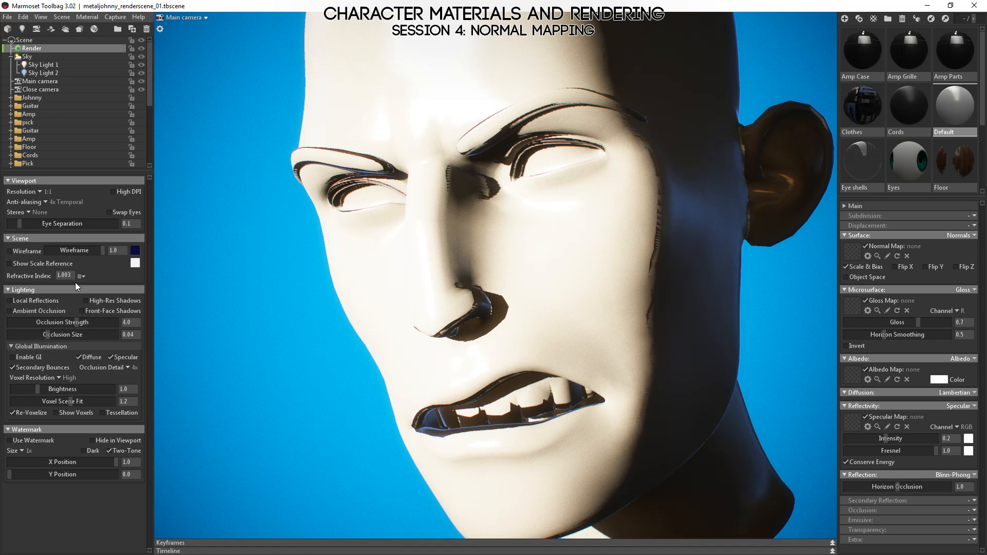
{"action": "left_click", "coordinate": [88, 301]}
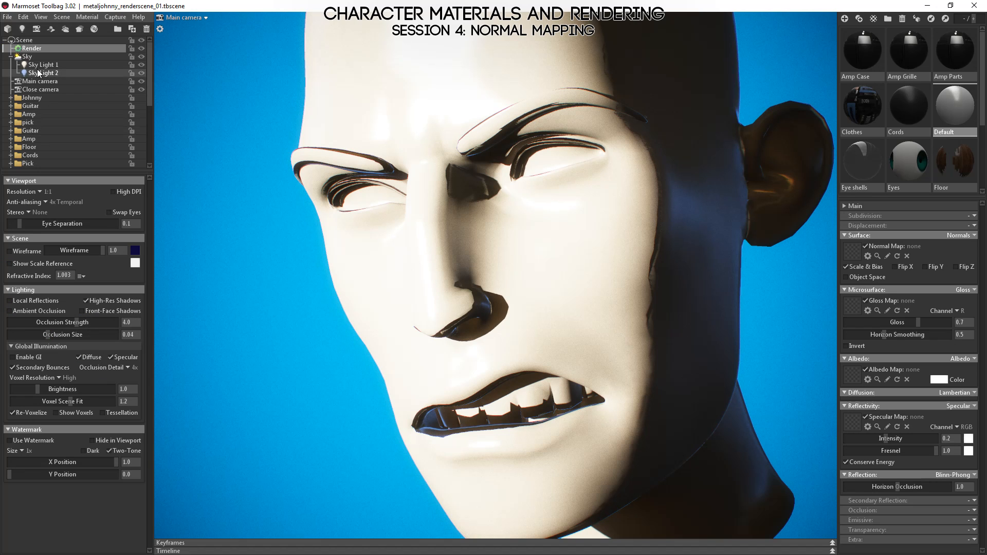
{"action": "left_click", "coordinate": [25, 57]}
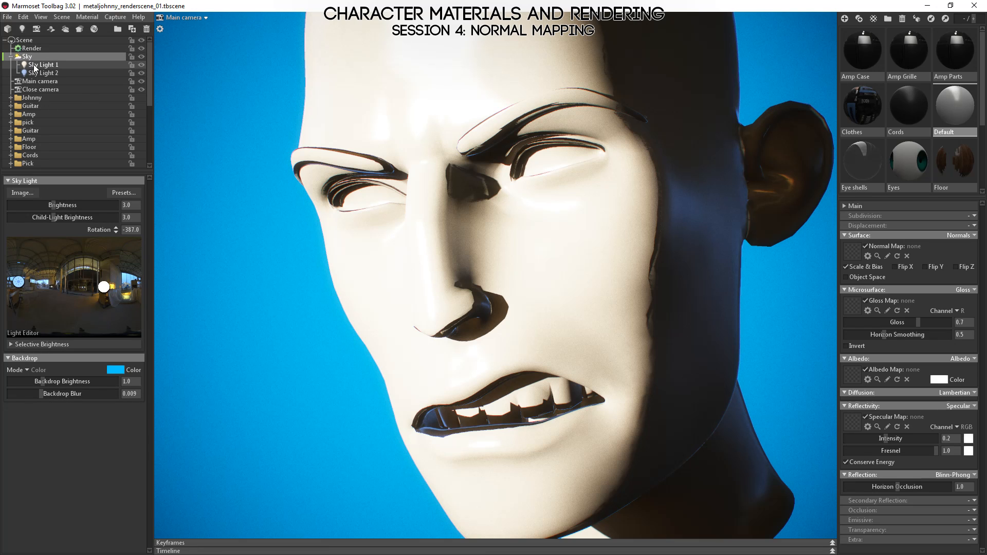
{"action": "left_click", "coordinate": [36, 65]}
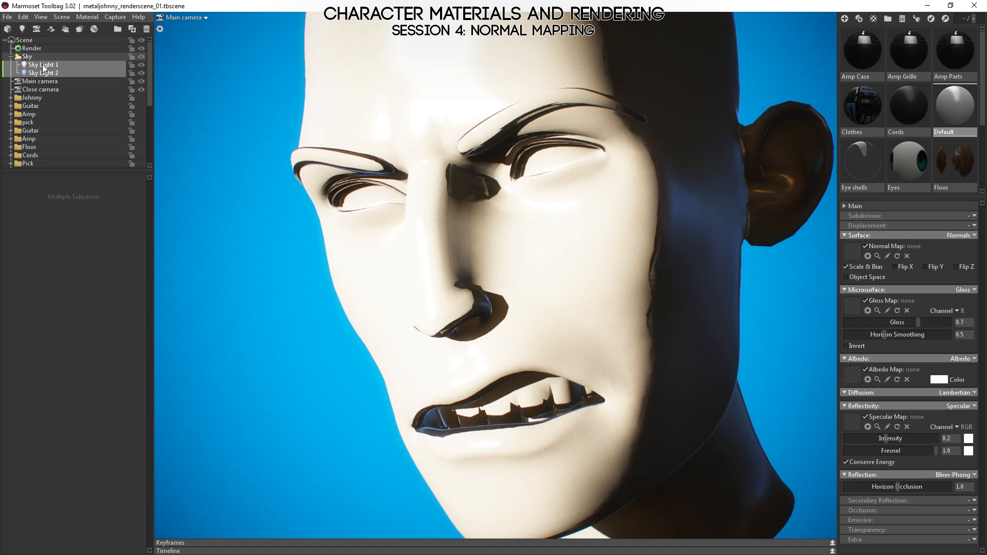
{"action": "left_click", "coordinate": [39, 66]}
{"action": "key", "text": "Return"}
{"action": "left_click", "coordinate": [26, 298]}
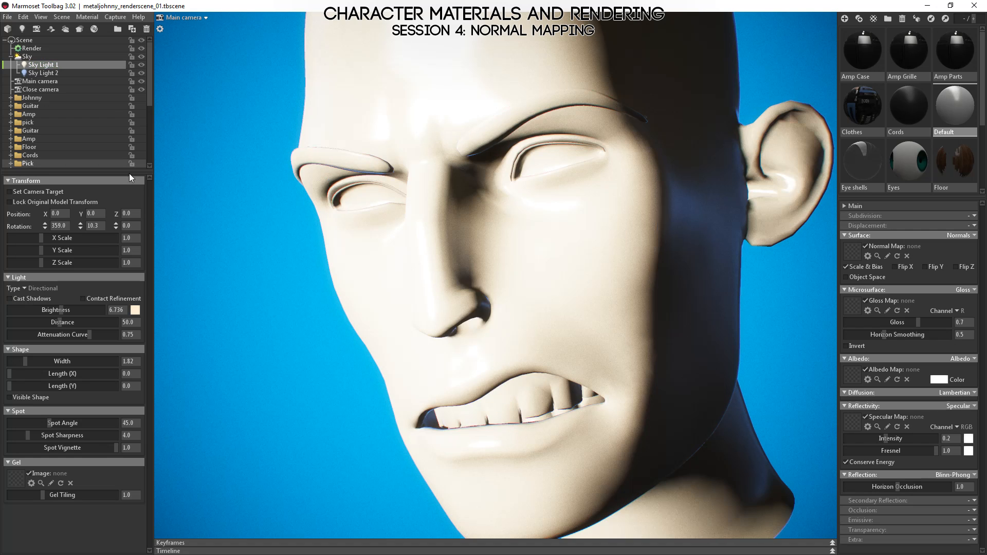
{"action": "left_click", "coordinate": [37, 73]}
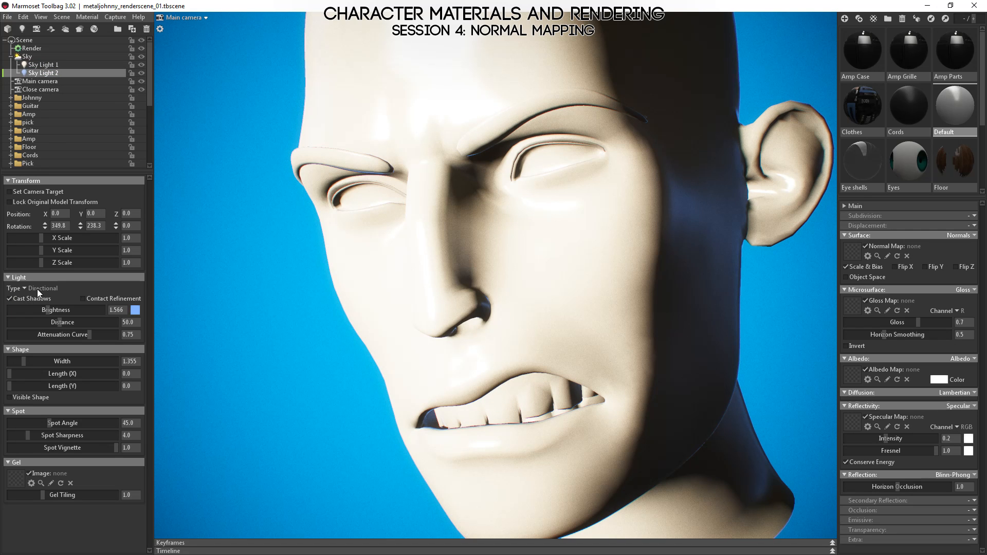
Inspect the edge between light and shadow on the cheek beside the mouth, selecting the head mesh.
{"action": "left_click", "coordinate": [270, 300]}
{"action": "left_click_drag", "start_coordinate": [271, 300], "coordinate": [591, 267]}
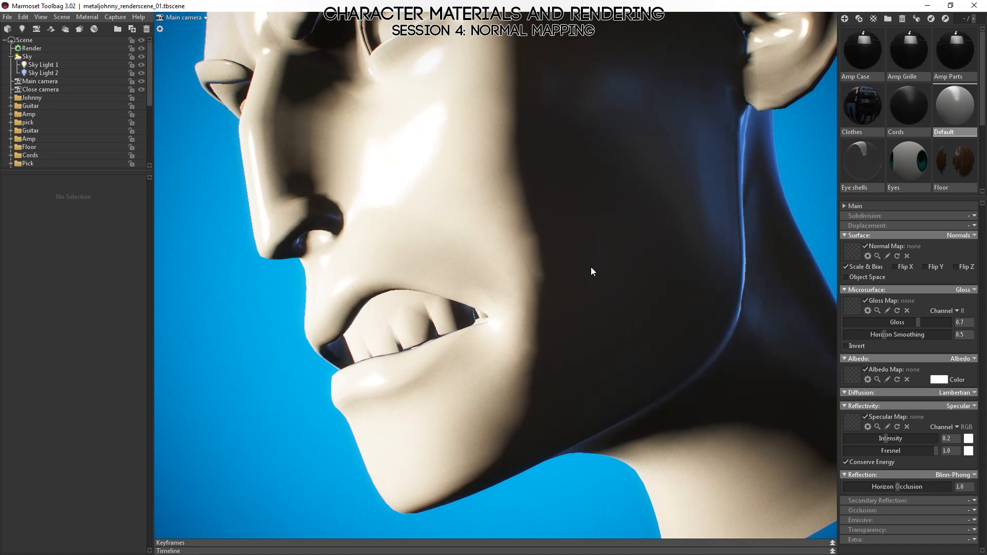
{"action": "right_click_drag", "start_coordinate": [537, 240], "coordinate": [605, 284]}
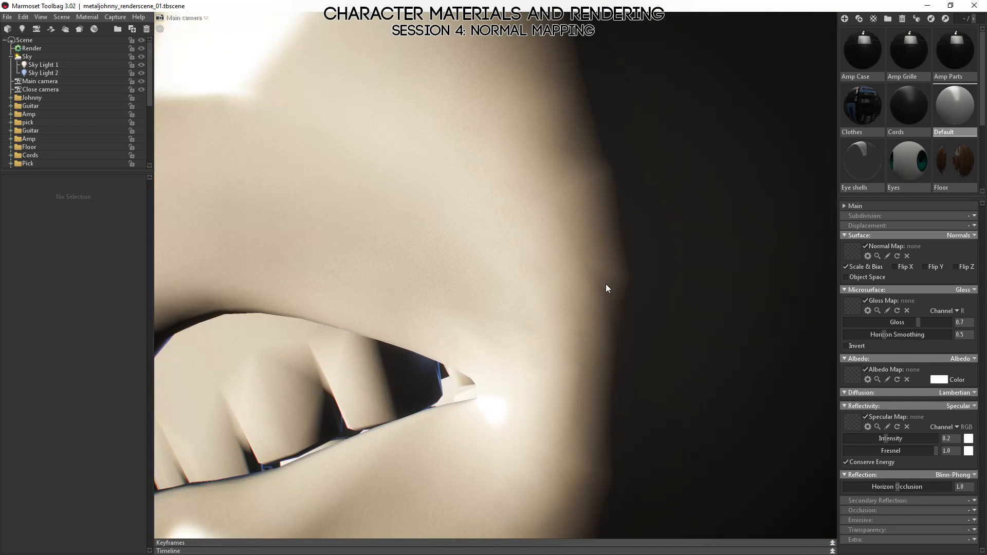
{"action": "middle_click_drag", "start_coordinate": [602, 285], "coordinate": [496, 341]}
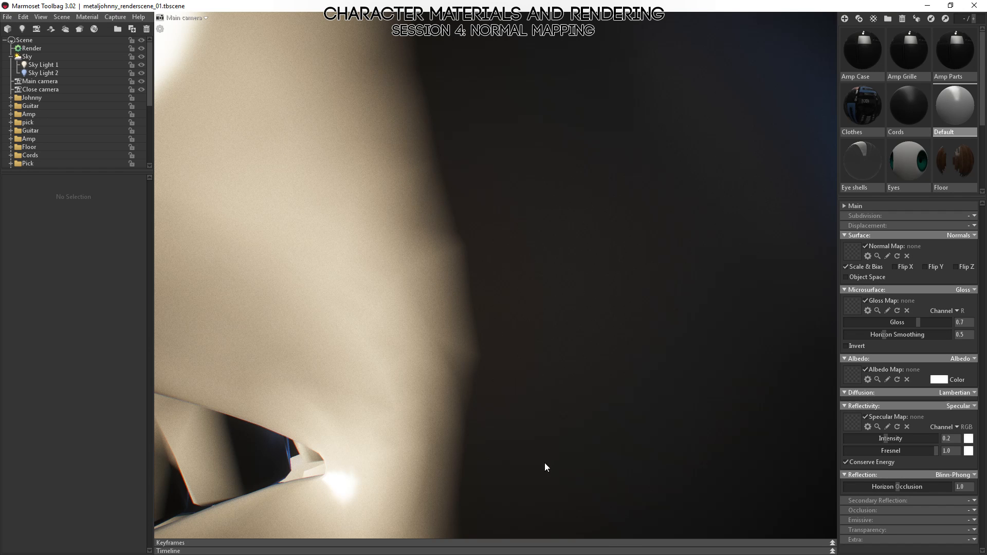
{"action": "left_click", "coordinate": [448, 359]}
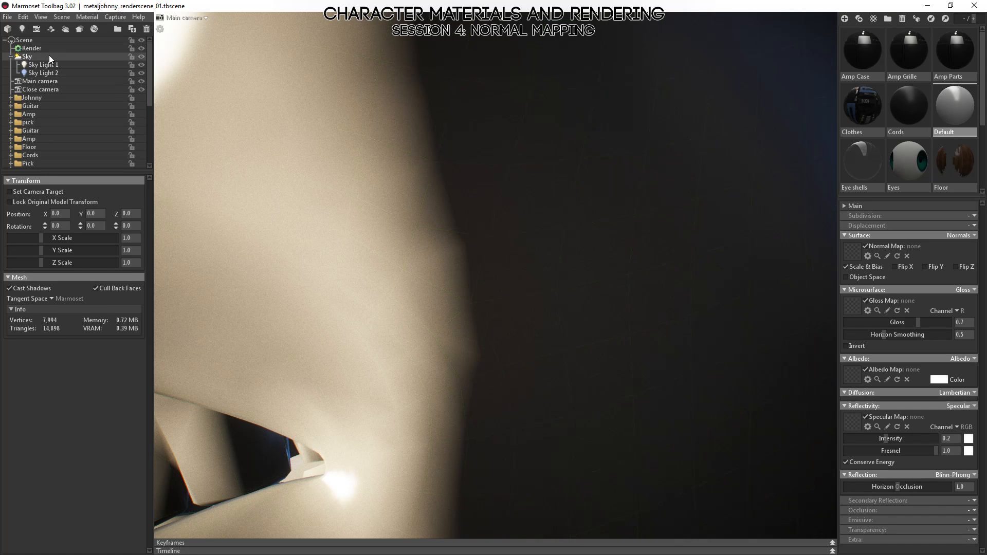
Overlay the wireframe through the render settings and compare the cheek's topology with its light-to-shadow edge.
{"action": "left_click", "coordinate": [34, 48]}
{"action": "left_click", "coordinate": [8, 251]}
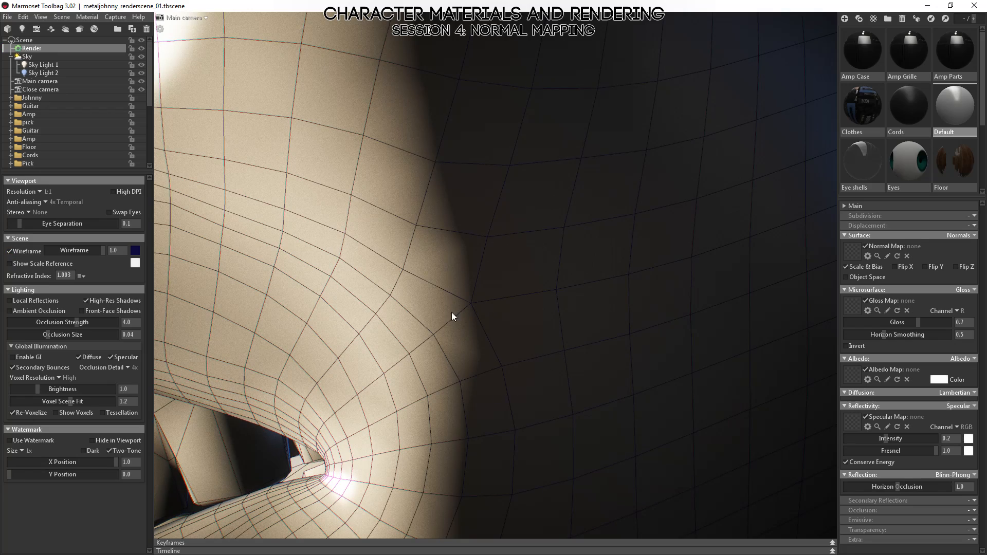
{"action": "scroll", "coordinate": [488, 401], "scroll_direction": "down", "scroll_amount": 5}
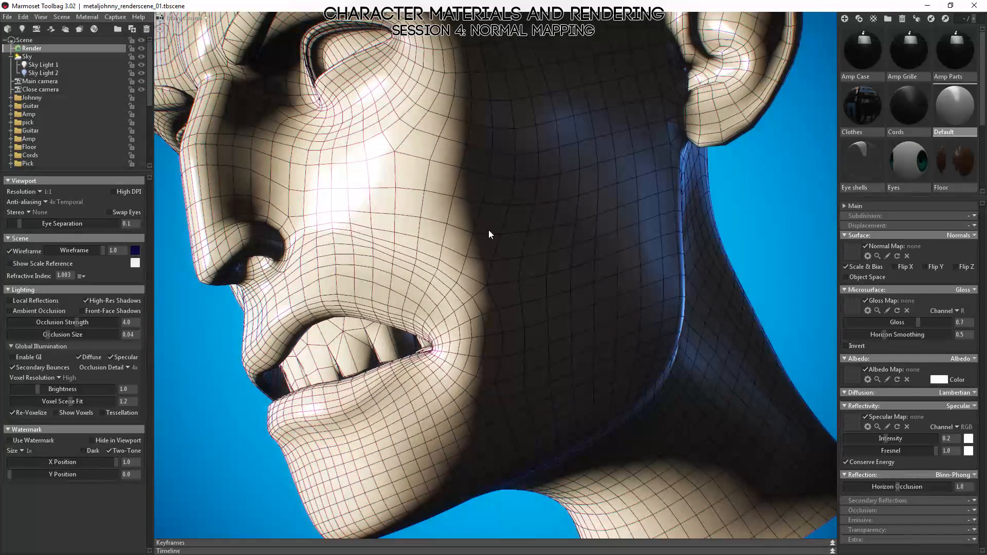
{"action": "scroll", "coordinate": [491, 242], "scroll_direction": "down", "scroll_amount": 2}
{"action": "left_click_drag", "start_coordinate": [492, 254], "coordinate": [511, 297]}
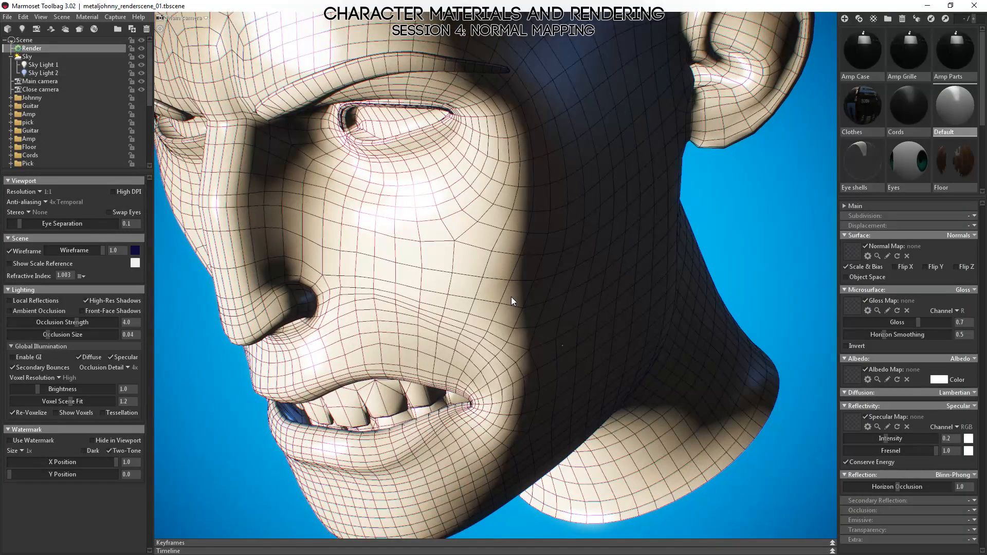
{"action": "scroll", "coordinate": [515, 293], "scroll_direction": "up", "scroll_amount": 10}
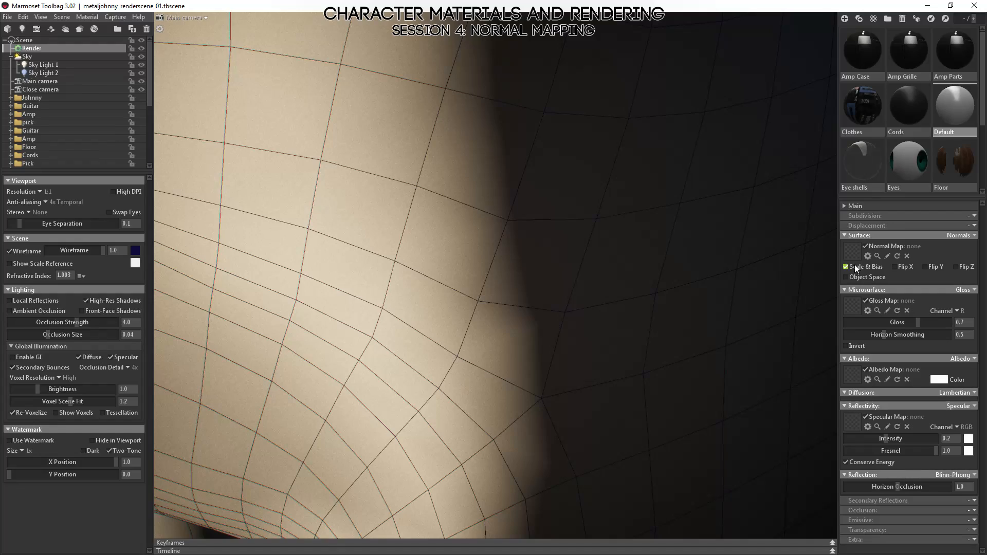
{"action": "left_click_drag", "start_coordinate": [695, 381], "coordinate": [347, 246]}
{"action": "left_click_drag", "start_coordinate": [485, 254], "coordinate": [464, 295]}
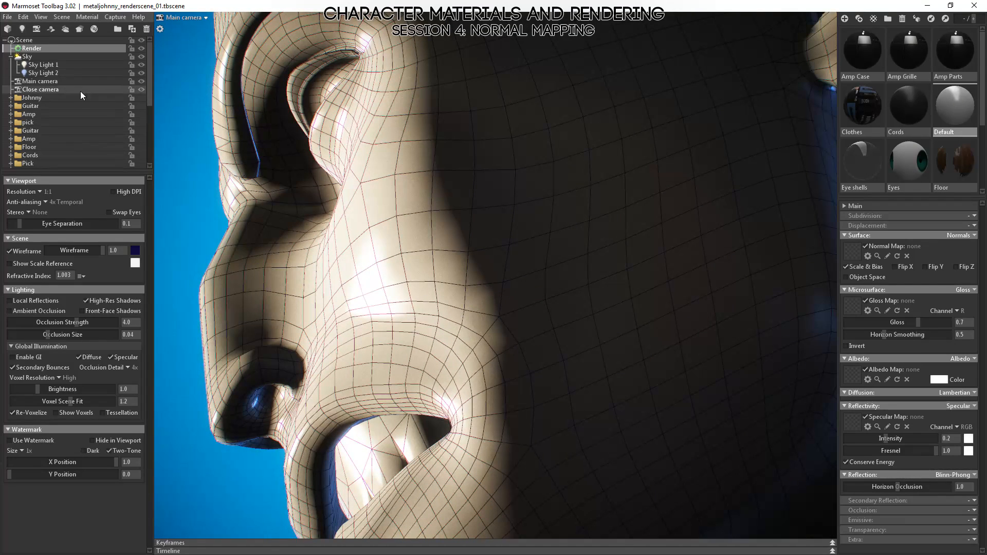
Go through the focus settings of the Main camera and Close camera, turning off depth of field for the Close camera.
{"action": "left_click", "coordinate": [30, 82]}
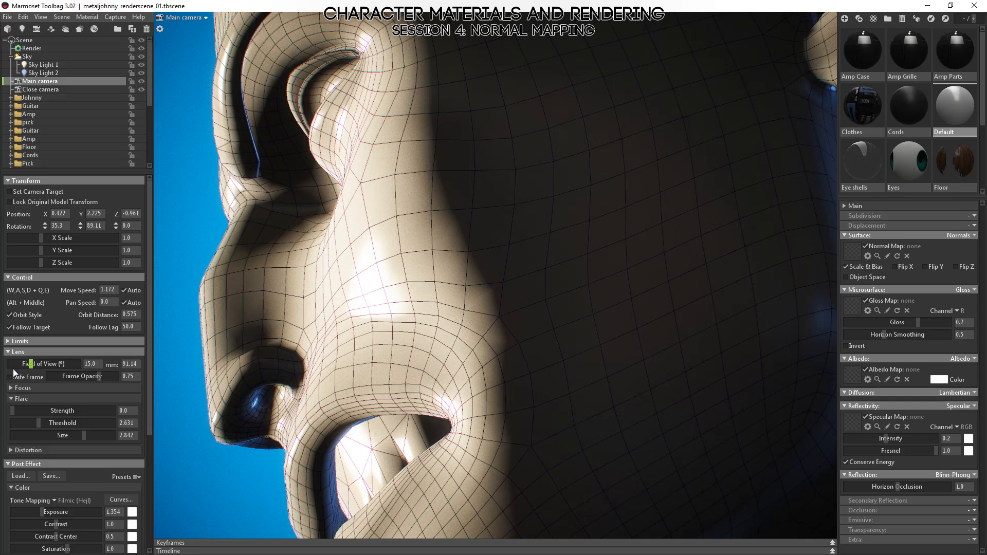
{"action": "left_click", "coordinate": [10, 388]}
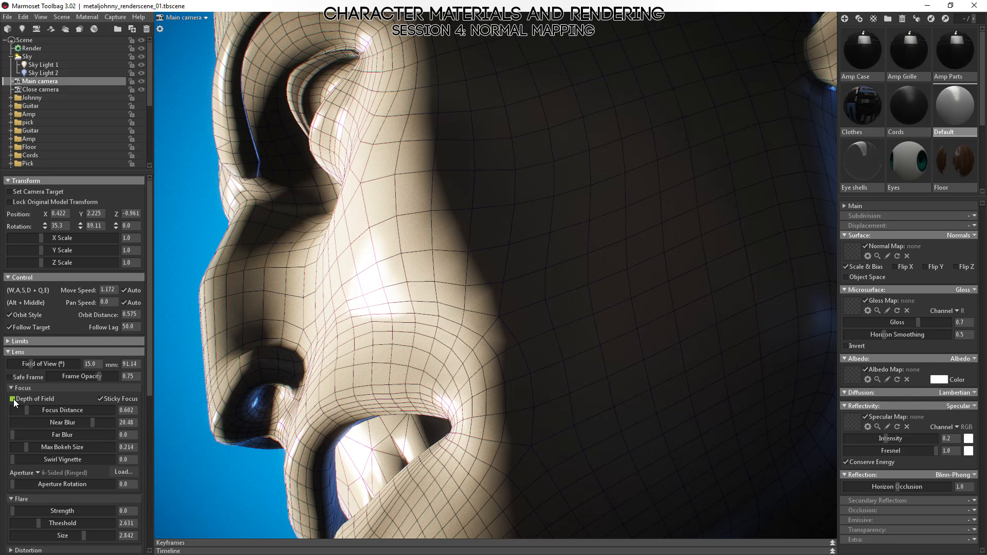
{"action": "left_click", "coordinate": [12, 399]}
{"action": "left_click", "coordinate": [41, 89]}
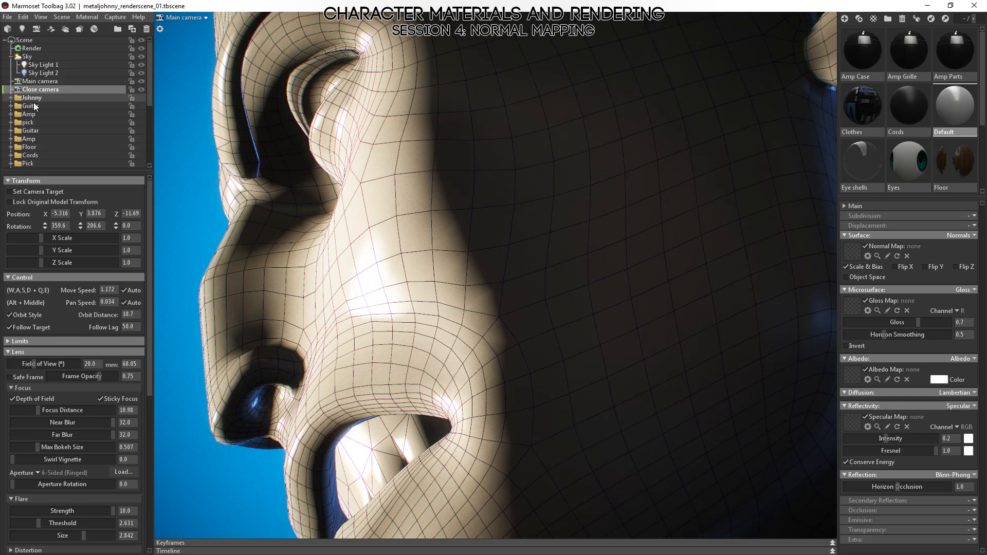
Examine the jagged shadow edge on the cheek against the wireframe at close range.
{"action": "left_click_drag", "start_coordinate": [591, 310], "coordinate": [485, 292], "text": "alt"}
{"action": "right_click_drag", "start_coordinate": [486, 292], "coordinate": [517, 360], "text": "alt"}
{"action": "mouse_move", "coordinate": [517, 360]}
{"action": "left_mouse_down", "text": "shift"}
{"action": "mouse_move", "coordinate": [550, 338]}
{"action": "mouse_move", "coordinate": [526, 347]}
{"action": "left_mouse_up", "text": "shift"}
{"action": "left_click_drag", "start_coordinate": [488, 252], "coordinate": [466, 312], "text": "alt"}
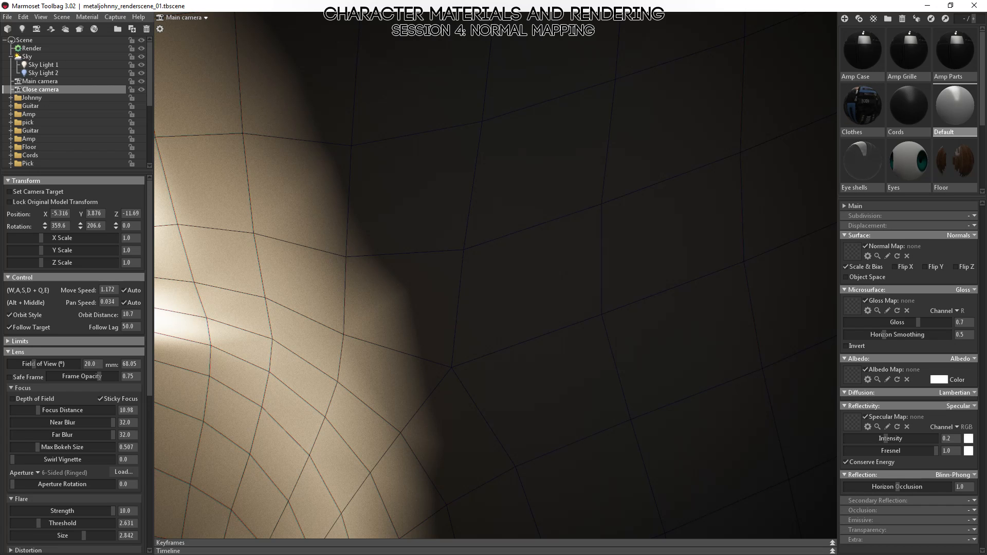
{"action": "key", "text": "alt+Tab"}
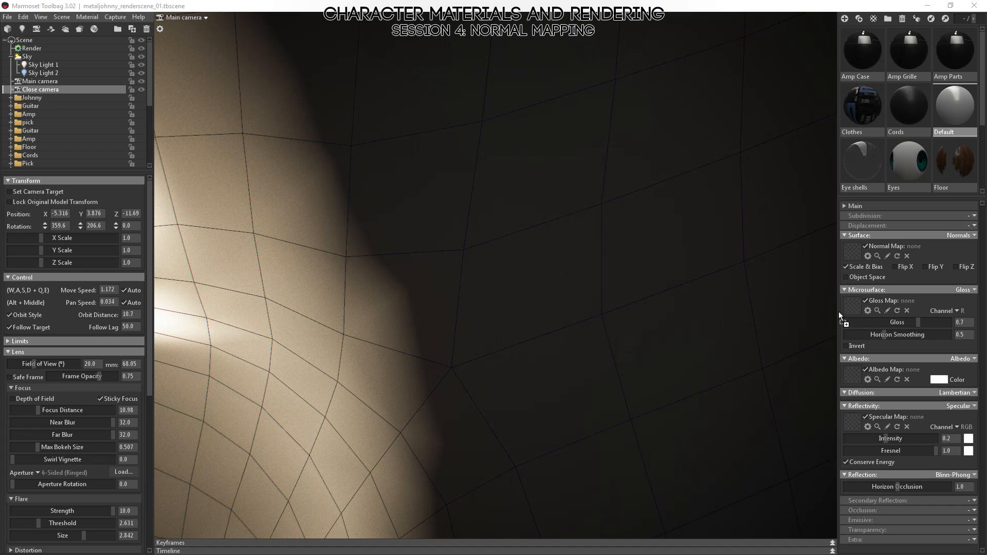
Assign head_normal.psd as the Default material's normal map and compare the cheek's shadow edge with the wireframe.
{"action": "left_click_drag", "start_coordinate": [855, 251], "coordinate": [856, 252]}
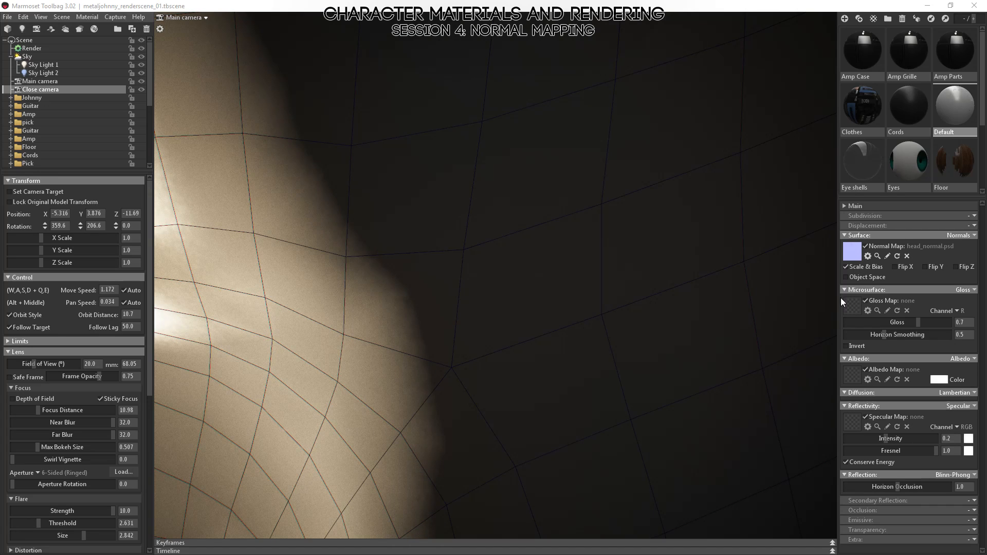
{"action": "left_click", "coordinate": [578, 363]}
{"action": "scroll", "coordinate": [560, 346], "scroll_direction": "down", "scroll_amount": 6}
{"action": "left_click_drag", "start_coordinate": [543, 329], "coordinate": [589, 351], "text": "alt"}
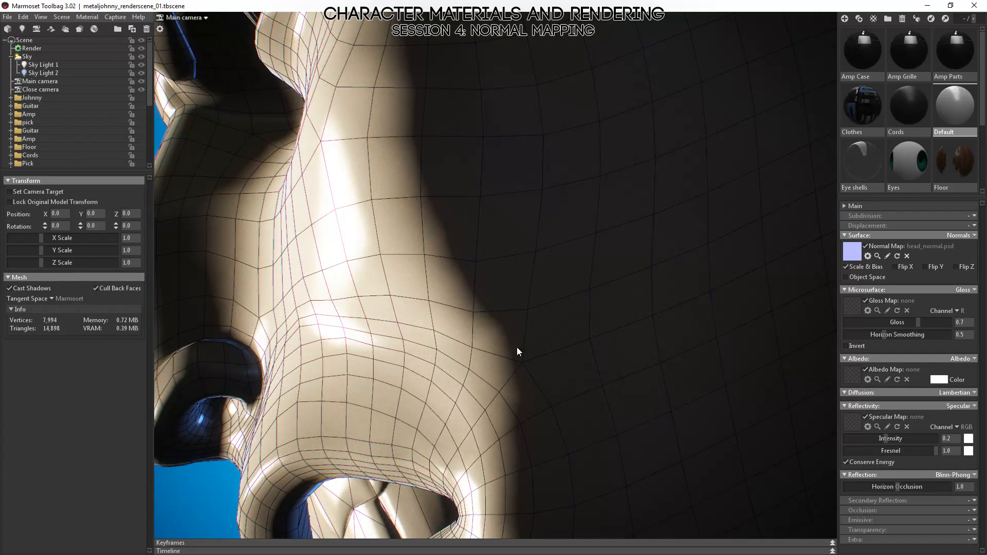
{"action": "scroll", "coordinate": [516, 339], "scroll_direction": "down", "scroll_amount": 6}
{"action": "scroll", "coordinate": [489, 271], "scroll_direction": "up", "scroll_amount": 6}
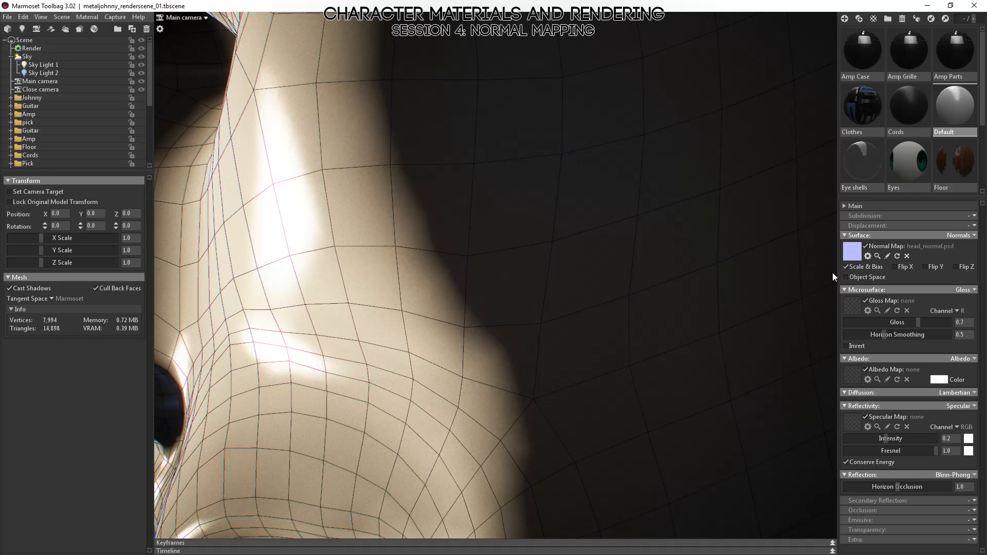
Examine the highlight and shadow transitions on the strip of cheek beside the nose against the wireframe.
{"action": "left_click_drag", "start_coordinate": [832, 273], "coordinate": [369, 385]}
{"action": "scroll", "coordinate": [428, 448], "scroll_direction": "down", "scroll_amount": 4}
{"action": "left_click_drag", "start_coordinate": [429, 442], "coordinate": [495, 337]}
{"action": "left_click_drag", "start_coordinate": [462, 210], "coordinate": [489, 227]}
{"action": "scroll", "coordinate": [513, 331], "scroll_direction": "up", "scroll_amount": 6}
{"action": "left_click_drag", "start_coordinate": [482, 273], "coordinate": [650, 313]}
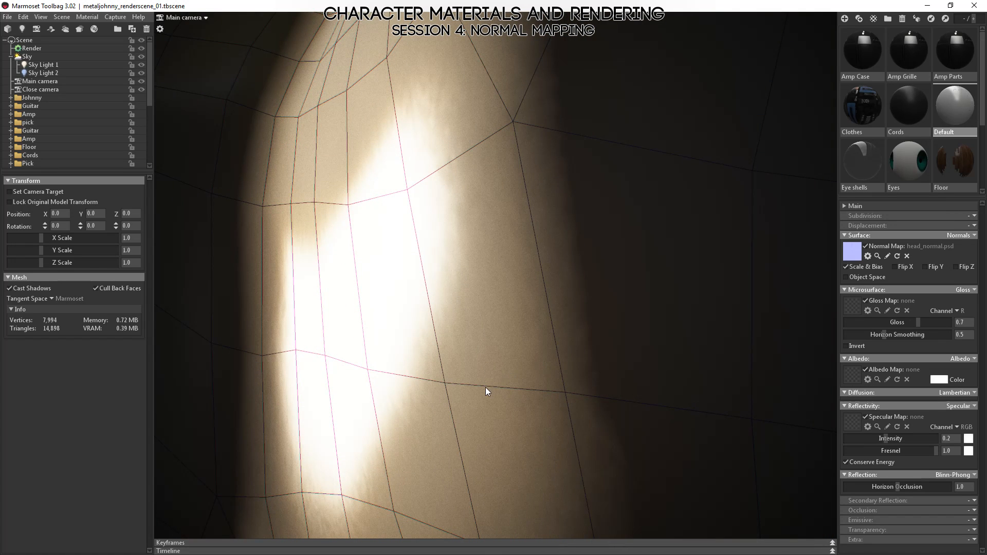
{"action": "left_click_drag", "start_coordinate": [433, 97], "coordinate": [375, 161], "text": "shift"}
{"action": "right_click_drag", "start_coordinate": [577, 296], "coordinate": [489, 212]}
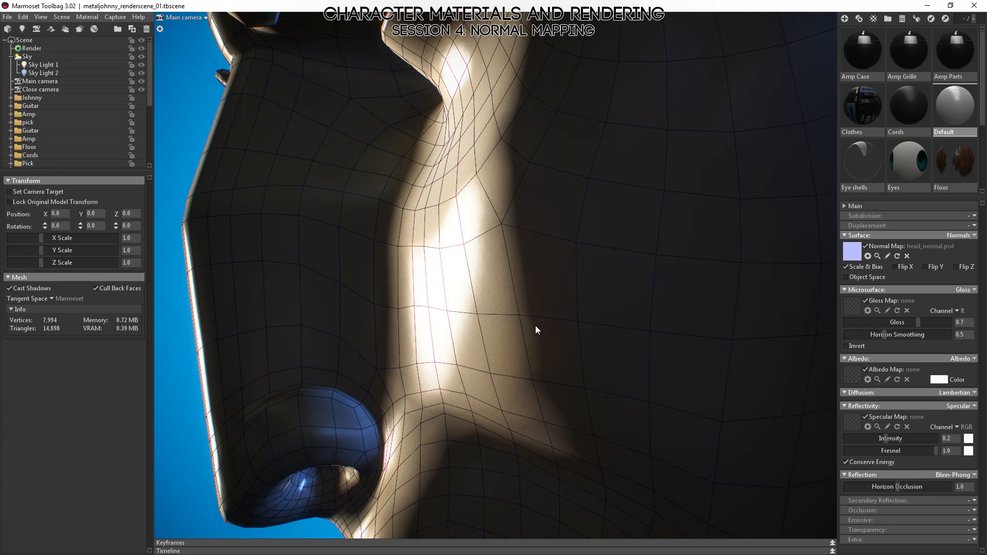
{"action": "left_click_drag", "start_coordinate": [535, 328], "coordinate": [509, 308]}
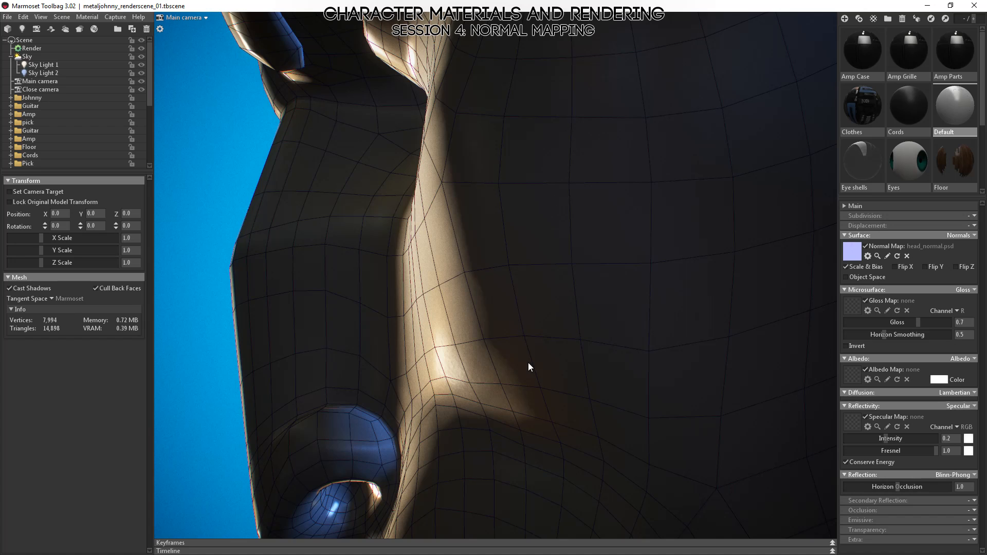
{"action": "right_click_drag", "start_coordinate": [529, 363], "coordinate": [533, 395]}
{"action": "middle_click_drag", "start_coordinate": [534, 396], "coordinate": [538, 291]}
{"action": "left_click_drag", "start_coordinate": [538, 291], "coordinate": [584, 399]}
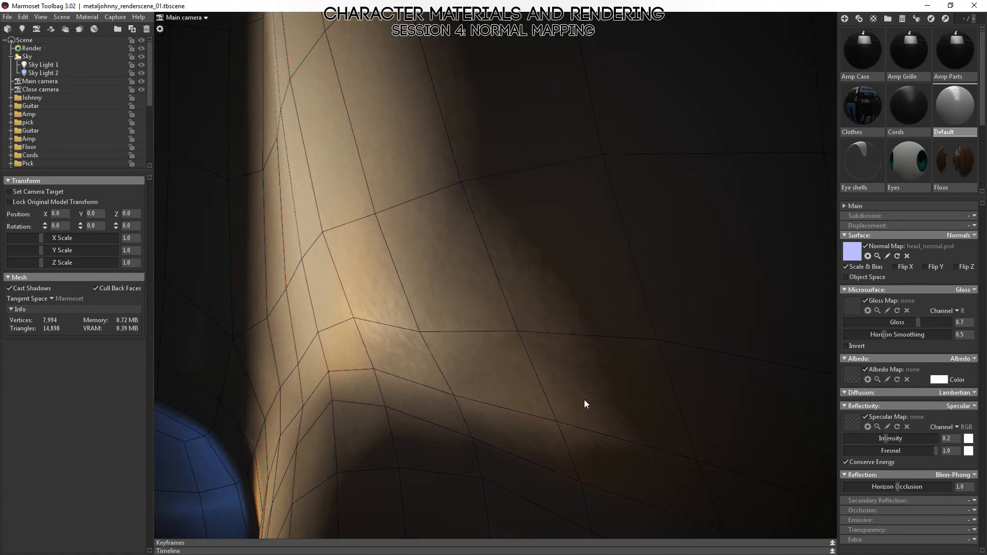
{"action": "right_click_drag", "start_coordinate": [590, 416], "coordinate": [523, 315]}
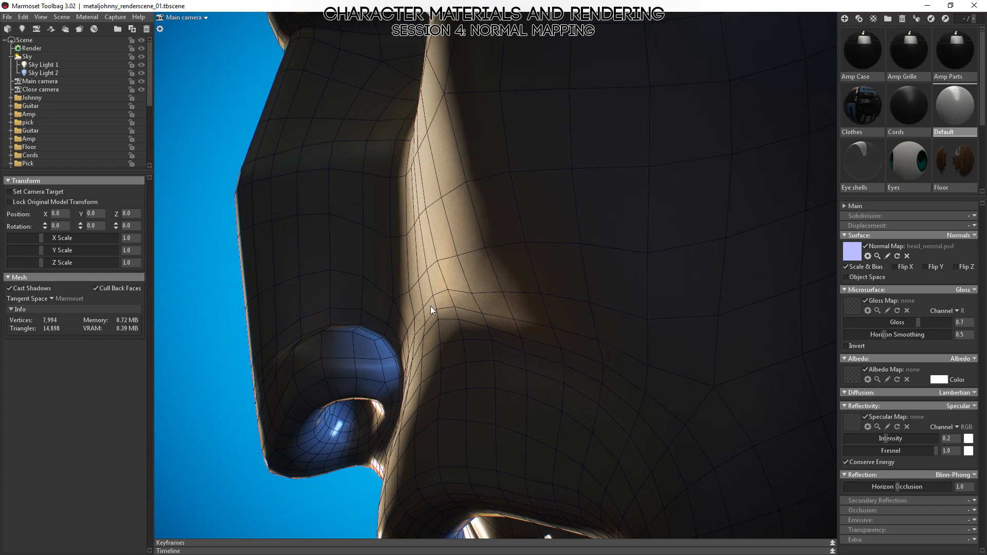
Inspect at close range how the normal-mapped shadow corner on the cheek beside the nostril crosses the polygon edges.
{"action": "left_click_drag", "start_coordinate": [531, 291], "coordinate": [575, 302]}
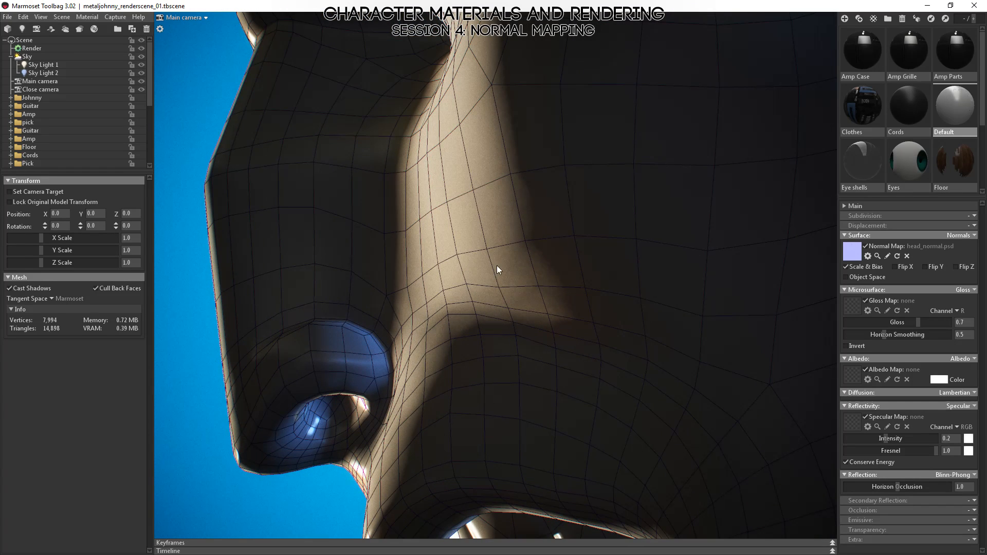
{"action": "right_click_drag", "start_coordinate": [531, 227], "coordinate": [663, 386]}
{"action": "mouse_move", "coordinate": [662, 381]}
{"action": "left_mouse_down"}
{"action": "mouse_move", "coordinate": [711, 374]}
{"action": "mouse_move", "coordinate": [675, 347]}
{"action": "mouse_move", "coordinate": [667, 378]}
{"action": "left_mouse_up"}
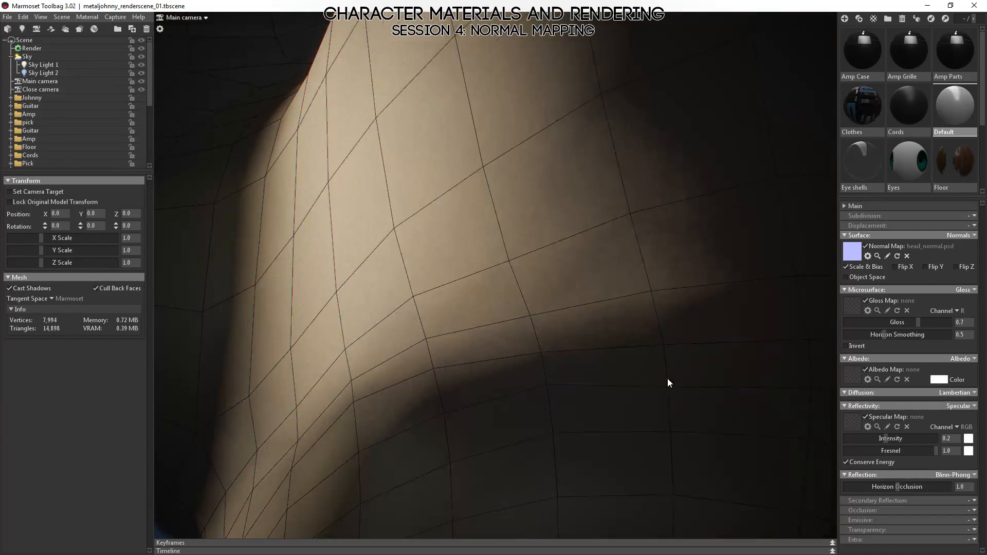
{"action": "right_click_drag", "start_coordinate": [668, 378], "coordinate": [585, 292]}
{"action": "left_click_drag", "start_coordinate": [587, 297], "coordinate": [504, 310]}
{"action": "right_click_drag", "start_coordinate": [504, 311], "coordinate": [419, 447]}
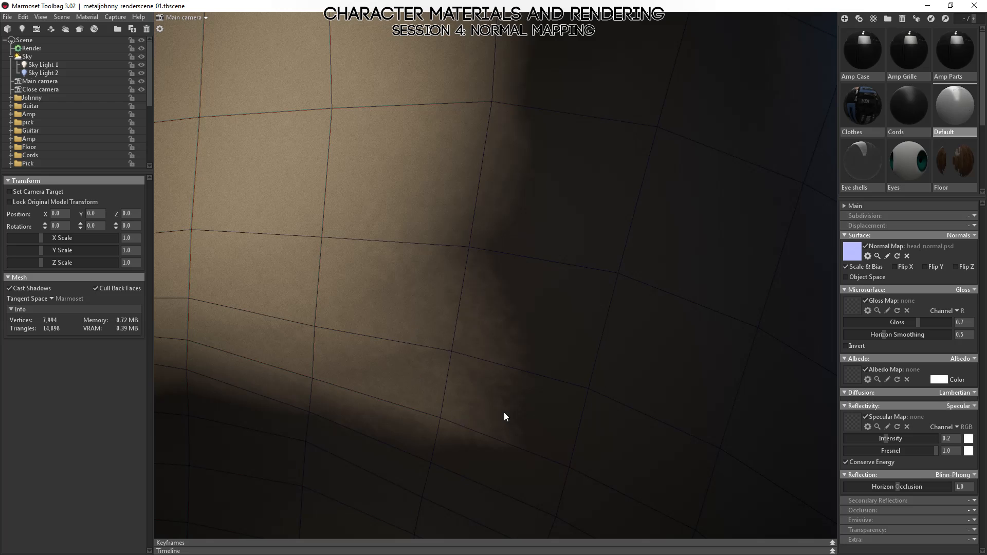
{"action": "left_click_drag", "start_coordinate": [497, 355], "coordinate": [664, 295]}
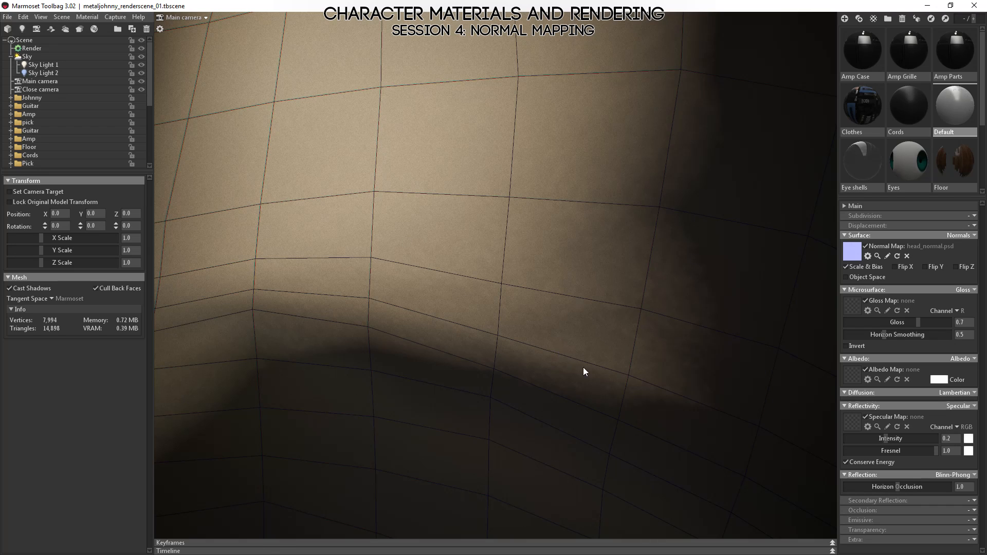
{"action": "right_click_drag", "start_coordinate": [583, 367], "coordinate": [635, 390]}
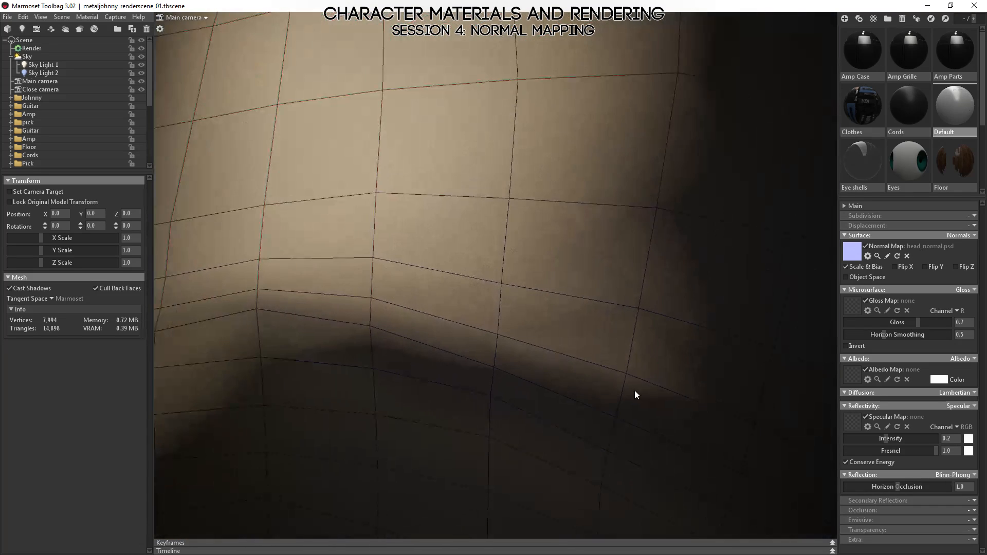
{"action": "right_click_drag", "start_coordinate": [668, 440], "coordinate": [501, 208]}
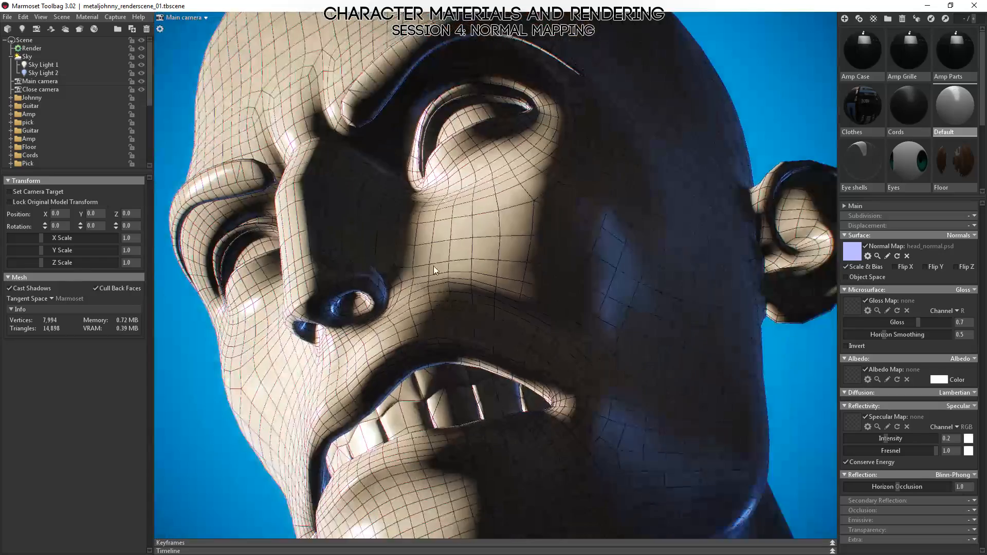
Compare the light-to-shadow boundary from below the eye down to the mouth corner with the surrounding edge flow.
{"action": "left_click_drag", "start_coordinate": [434, 266], "coordinate": [526, 332]}
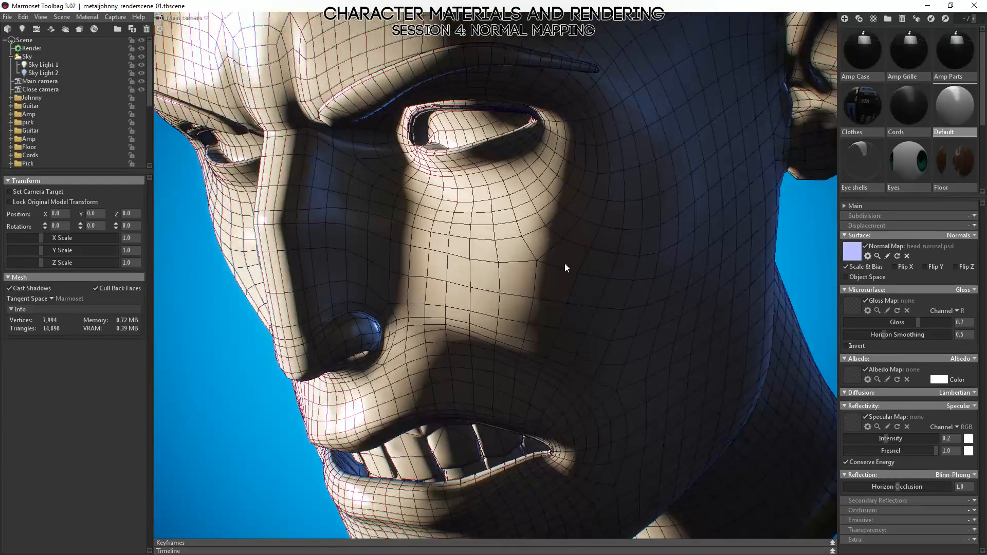
{"action": "right_click_drag", "start_coordinate": [564, 263], "coordinate": [578, 411]}
{"action": "mouse_move", "coordinate": [611, 309]}
{"action": "left_mouse_down"}
{"action": "mouse_move", "coordinate": [492, 284]}
{"action": "mouse_move", "coordinate": [568, 282]}
{"action": "mouse_move", "coordinate": [534, 316]}
{"action": "mouse_move", "coordinate": [503, 392]}
{"action": "mouse_move", "coordinate": [553, 277]}
{"action": "mouse_move", "coordinate": [607, 388]}
{"action": "mouse_move", "coordinate": [417, 291]}
{"action": "mouse_move", "coordinate": [547, 424]}
{"action": "mouse_move", "coordinate": [502, 212]}
{"action": "mouse_move", "coordinate": [540, 220]}
{"action": "mouse_move", "coordinate": [523, 359]}
{"action": "mouse_move", "coordinate": [523, 321]}
{"action": "mouse_move", "coordinate": [564, 262]}
{"action": "mouse_move", "coordinate": [503, 197]}
{"action": "mouse_move", "coordinate": [554, 287]}
{"action": "mouse_move", "coordinate": [598, 302]}
{"action": "mouse_move", "coordinate": [508, 316]}
{"action": "mouse_move", "coordinate": [540, 233]}
{"action": "left_mouse_up"}
{"action": "left_click_drag", "start_coordinate": [698, 353], "coordinate": [577, 177]}
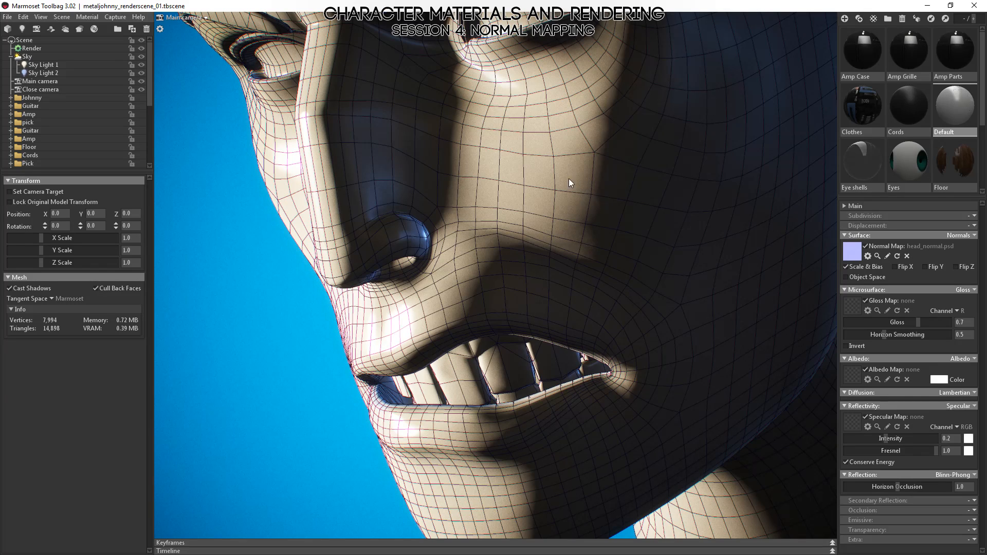
{"action": "left_click_drag", "start_coordinate": [542, 158], "coordinate": [659, 196], "text": "shift"}
{"action": "middle_click_drag", "start_coordinate": [659, 195], "coordinate": [480, 329]}
{"action": "scroll", "coordinate": [490, 323], "scroll_direction": "up", "scroll_amount": 5}
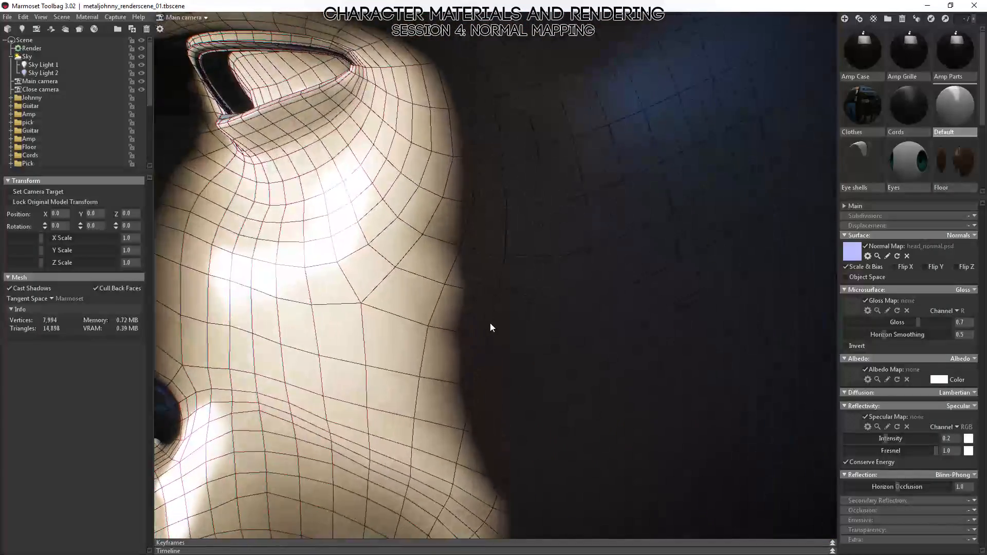
{"action": "left_click_drag", "start_coordinate": [486, 362], "coordinate": [484, 361], "text": "shift"}
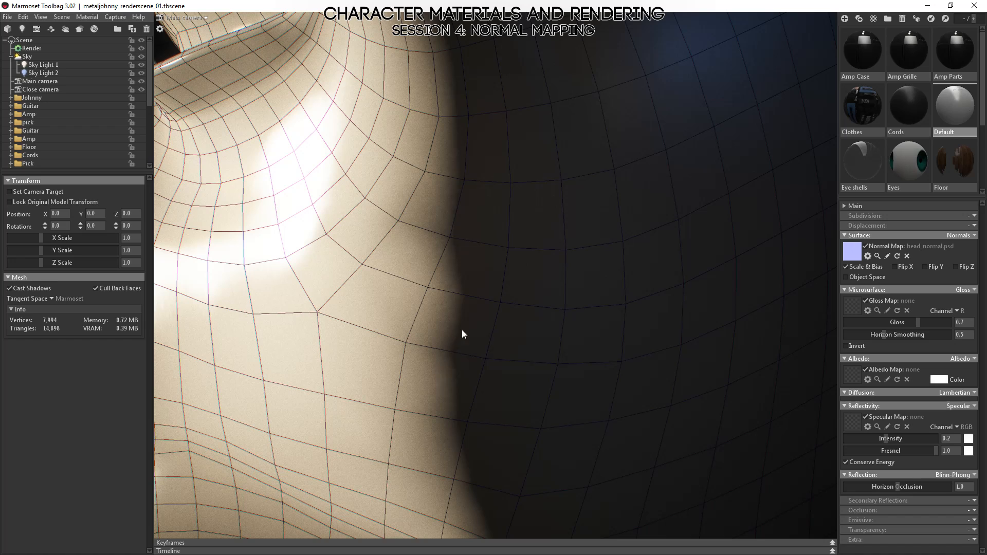
{"action": "mouse_move", "coordinate": [462, 457]}
{"action": "middle_mouse_down"}
{"action": "mouse_move", "coordinate": [479, 406]}
{"action": "mouse_move", "coordinate": [483, 327]}
{"action": "middle_mouse_up"}
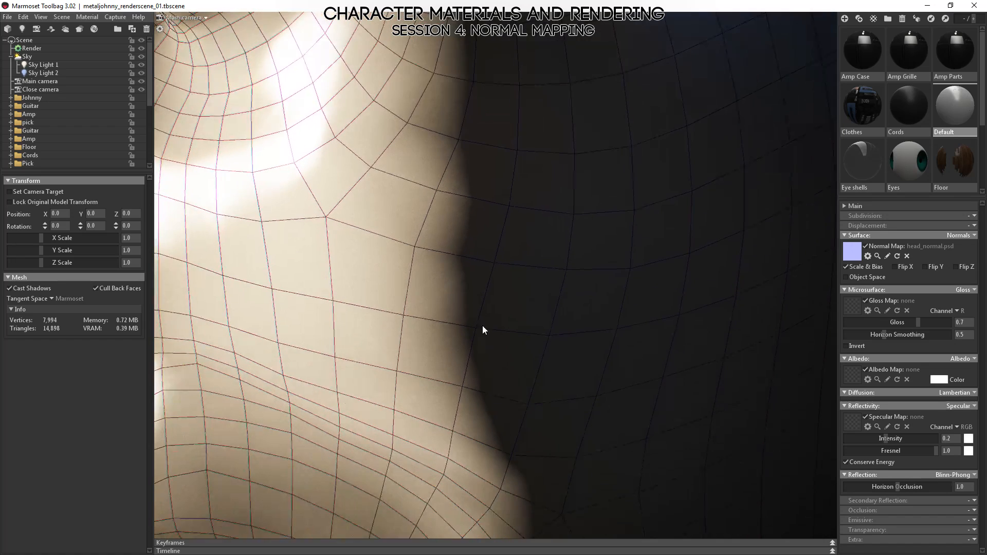
{"action": "left_click_drag", "start_coordinate": [493, 301], "coordinate": [485, 308], "text": "shift"}
{"action": "scroll", "coordinate": [480, 348], "scroll_direction": "down", "scroll_amount": 8}
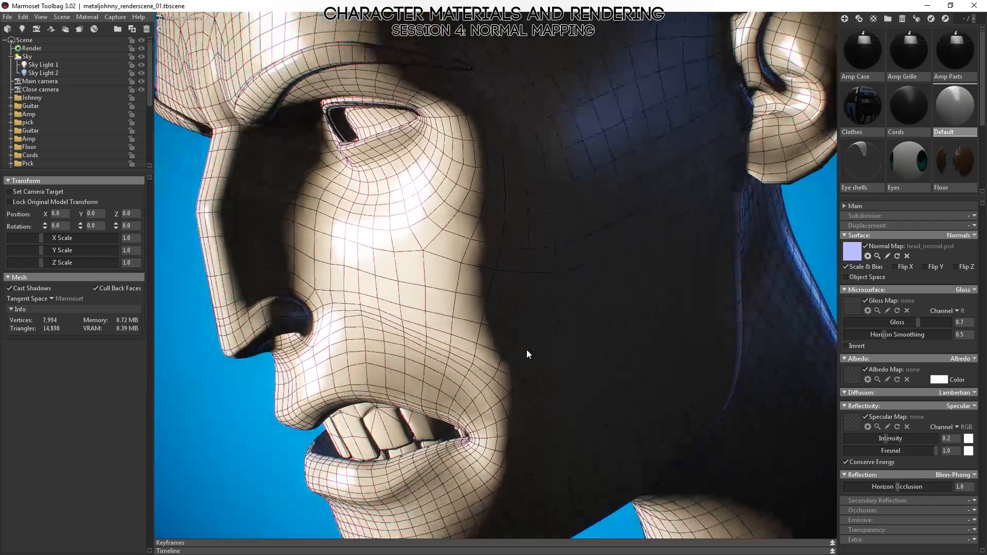
{"action": "left_click_drag", "start_coordinate": [527, 349], "coordinate": [494, 335]}
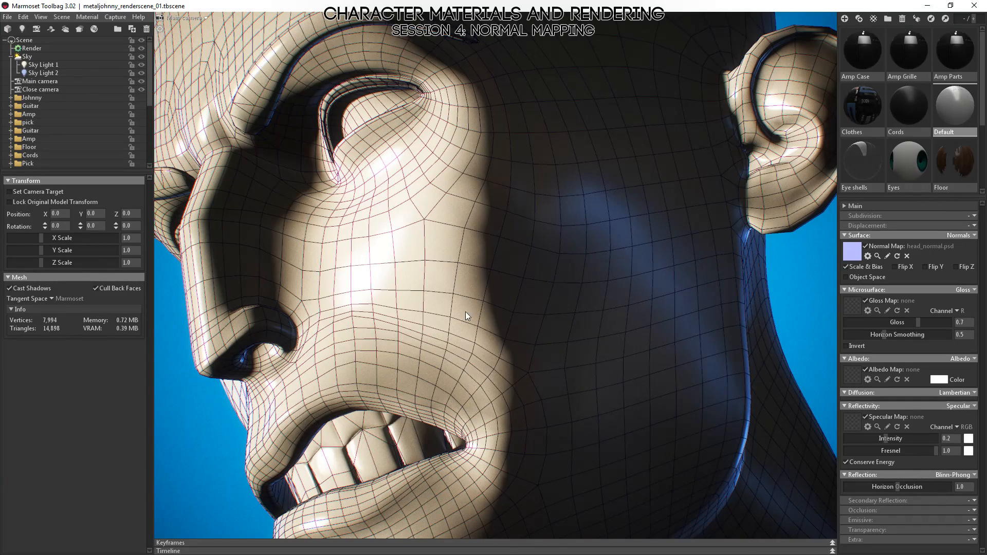
Review the normal-mapped head's wireframe and shading from both profiles, the cheek and the front of the face.
{"action": "left_click_drag", "start_coordinate": [496, 500], "coordinate": [501, 412]}
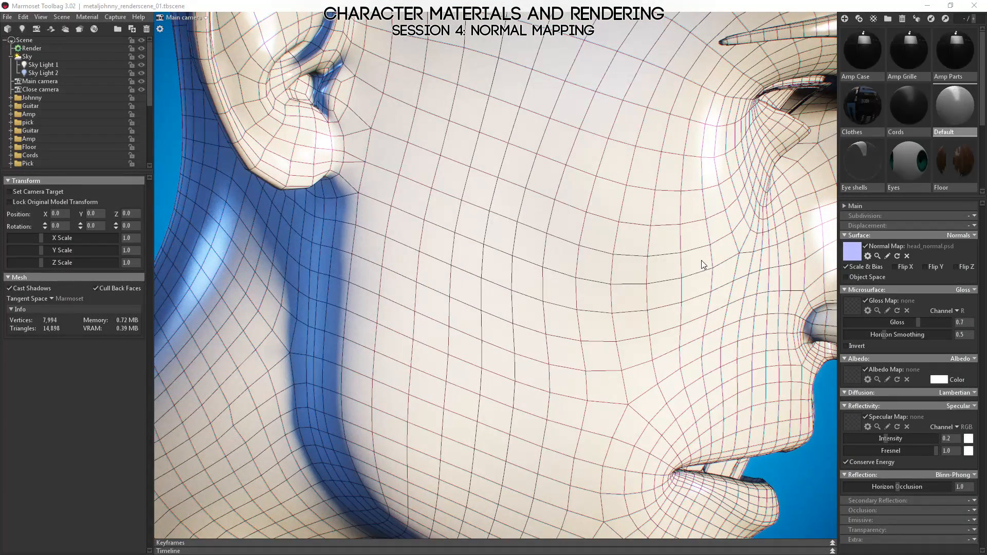
{"action": "left_click_drag", "start_coordinate": [639, 342], "coordinate": [483, 372]}
{"action": "right_click_drag", "start_coordinate": [483, 373], "coordinate": [605, 262]}
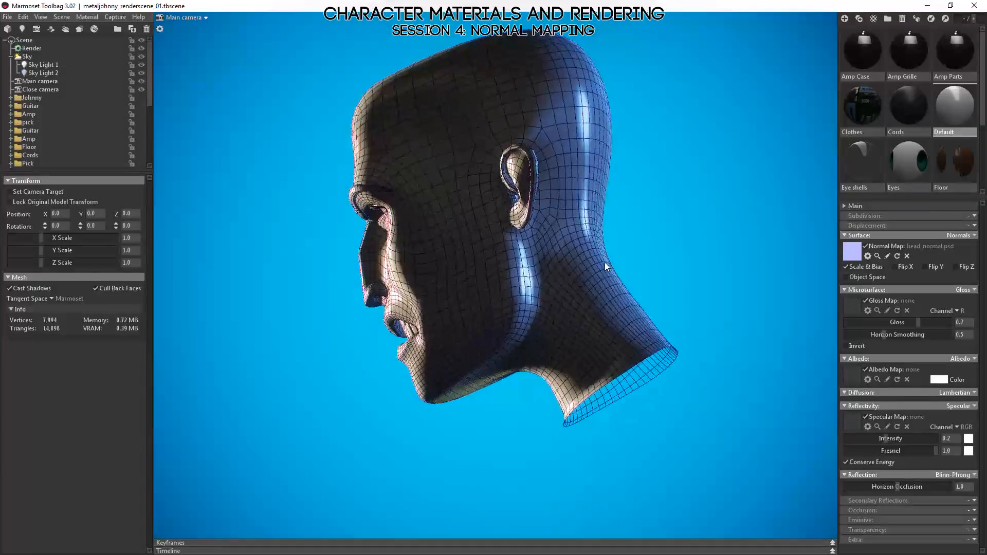
{"action": "left_click_drag", "start_coordinate": [605, 262], "coordinate": [455, 258]}
{"action": "right_click_drag", "start_coordinate": [455, 258], "coordinate": [580, 343]}
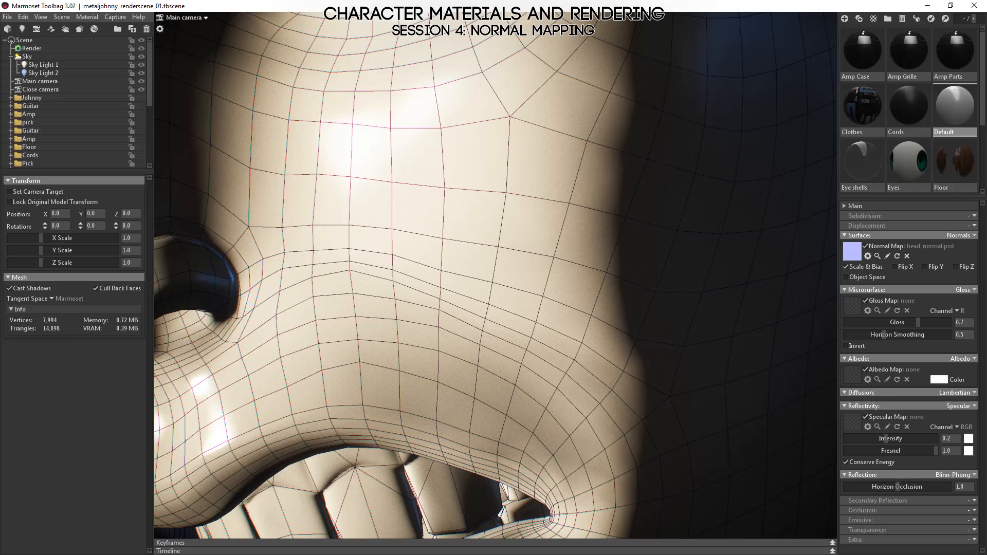
{"action": "right_click_drag", "start_coordinate": [606, 282], "coordinate": [550, 194]}
{"action": "left_click_drag", "start_coordinate": [550, 193], "coordinate": [447, 289]}
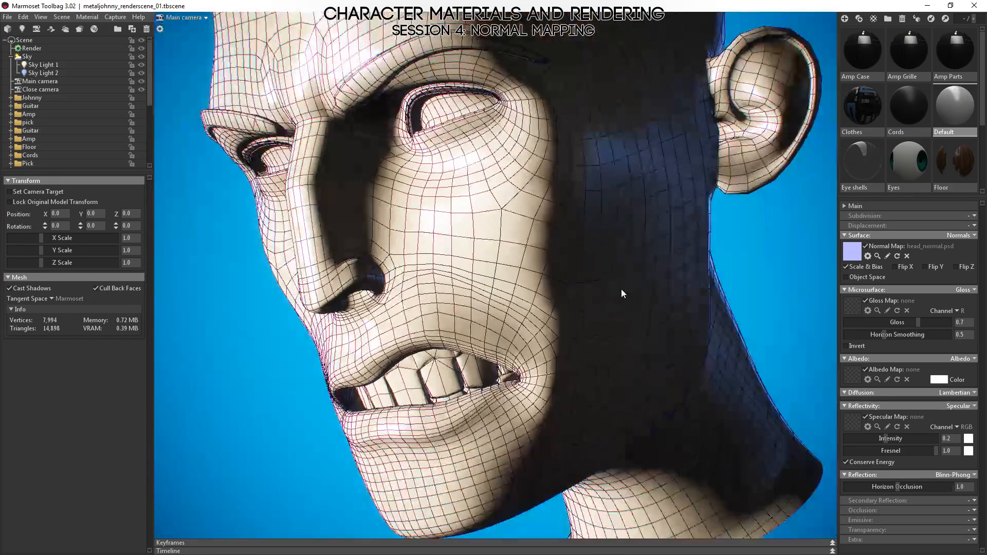
{"action": "mouse_move", "coordinate": [537, 300]}
{"action": "left_mouse_down"}
{"action": "mouse_move", "coordinate": [507, 324]}
{"action": "mouse_move", "coordinate": [522, 302]}
{"action": "left_mouse_up"}
{"action": "key", "text": "alt+Tab"}
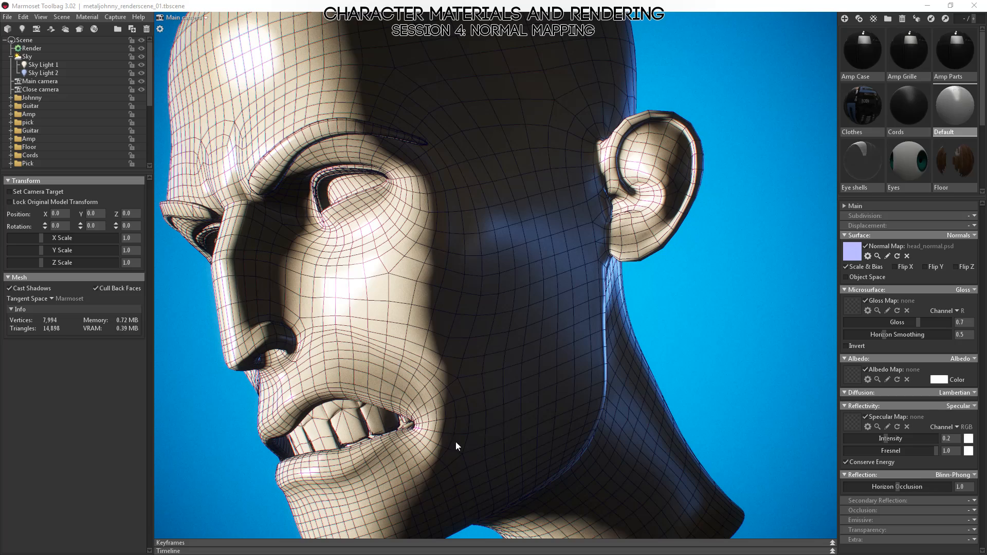
{"action": "left_click", "coordinate": [465, 362]}
{"action": "left_click_drag", "start_coordinate": [460, 341], "coordinate": [428, 375]}
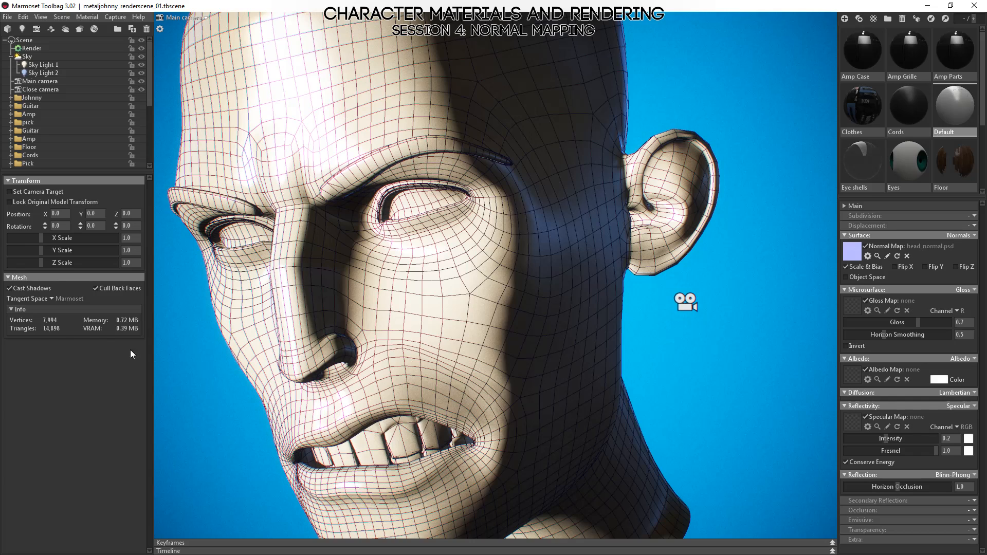
{"action": "left_click_drag", "start_coordinate": [458, 325], "coordinate": [465, 351]}
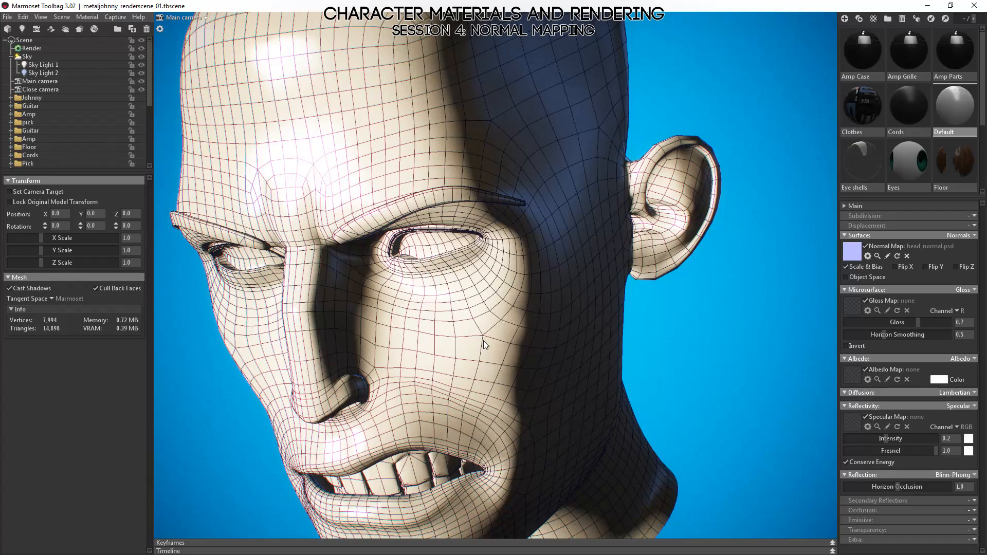
{"action": "right_click_drag", "start_coordinate": [485, 303], "coordinate": [579, 328]}
{"action": "left_click_drag", "start_coordinate": [580, 331], "coordinate": [415, 446]}
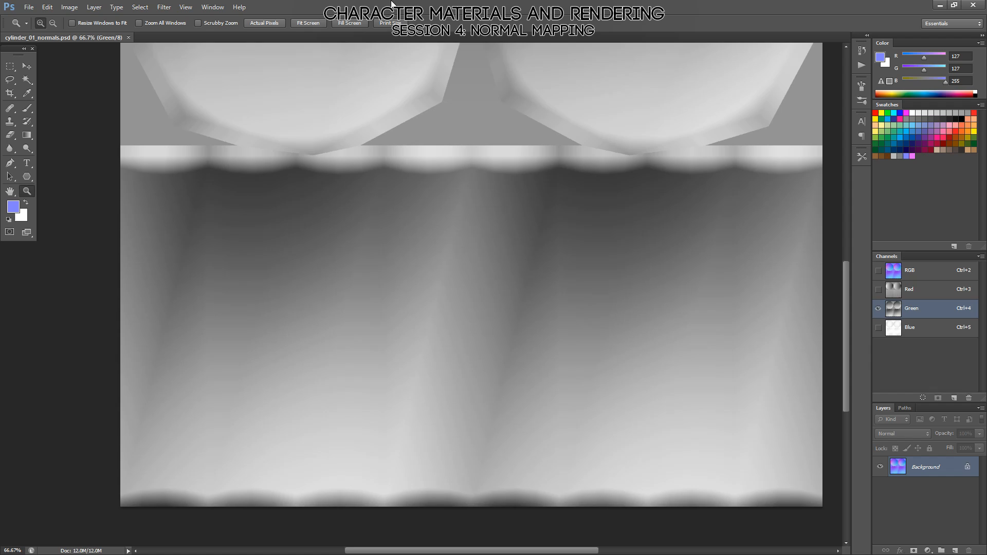
Switch to Photoshop, create a new blank white document and reset the colors to the default black and white.
{"action": "key", "text": "ctrl+w"}
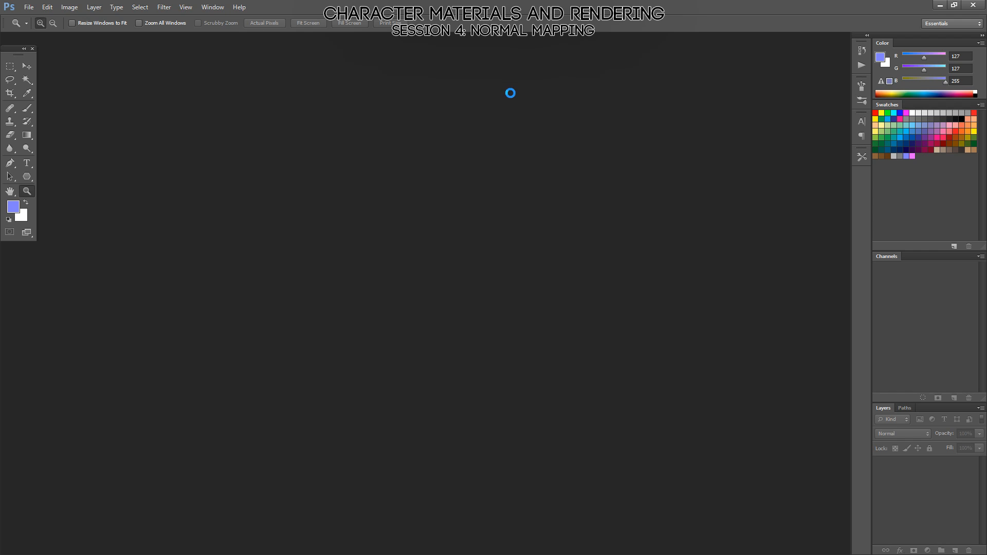
{"action": "left_click", "coordinate": [550, 178]}
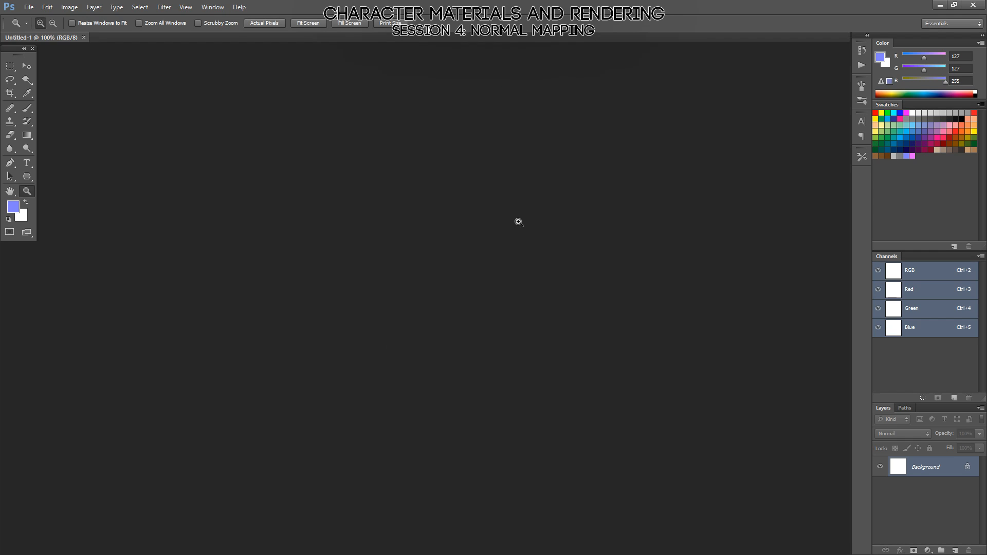
{"action": "key", "text": "d"}
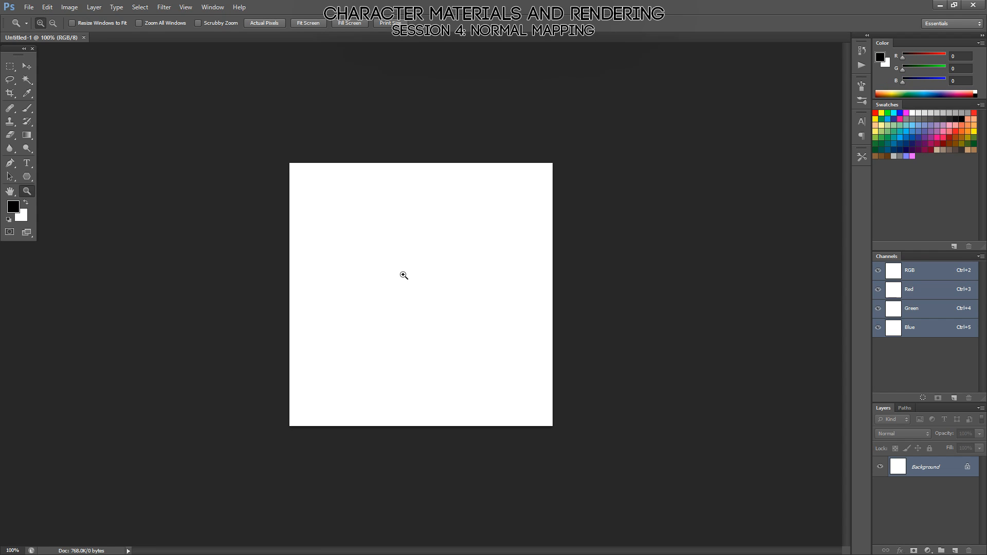
Choose the Brush tool, enable Shape Dynamics with Pen Pressure size control, and set the brush size to 9 px.
{"action": "key", "text": "b"}
{"action": "right_click_drag", "start_coordinate": [425, 259], "coordinate": [386, 289], "text": "alt"}
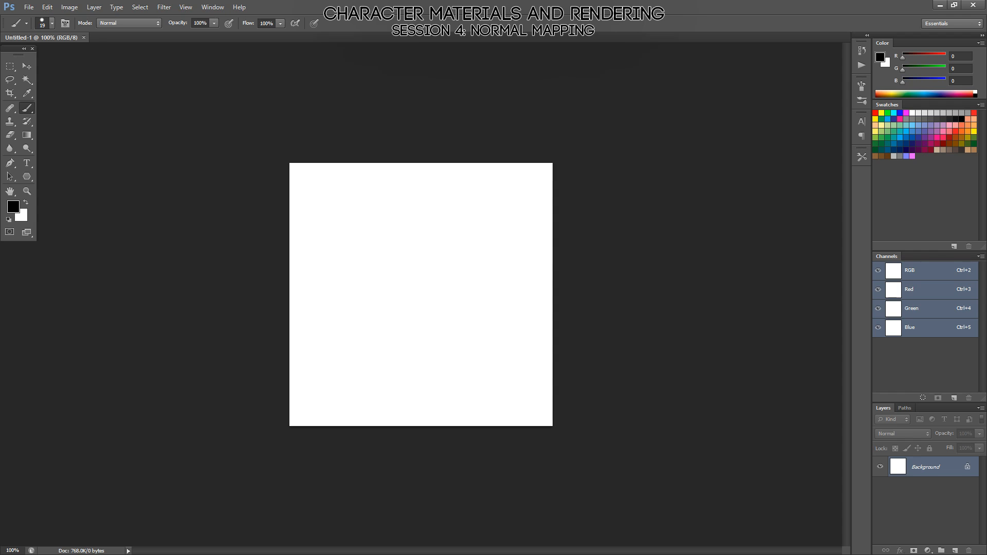
{"action": "key", "text": "F5"}
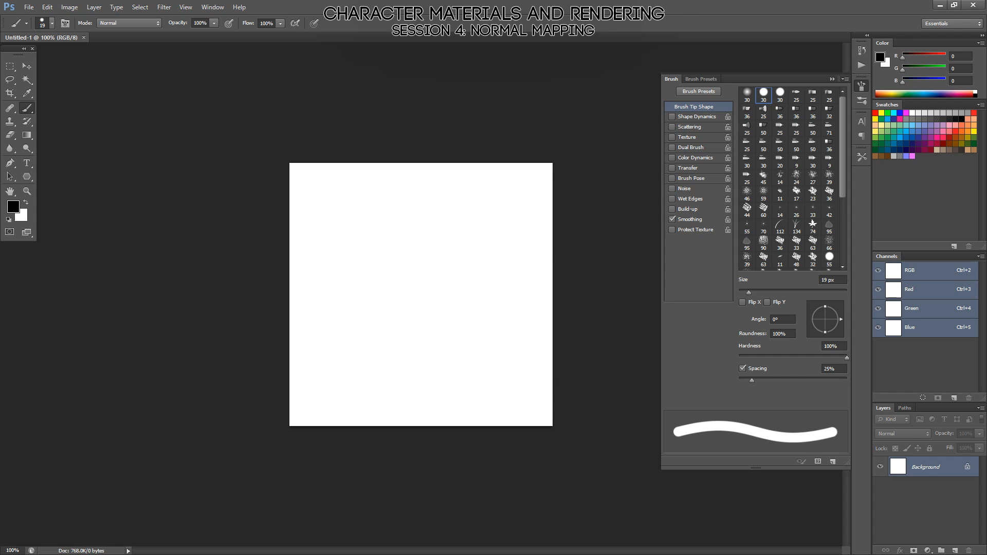
{"action": "left_click", "coordinate": [678, 118]}
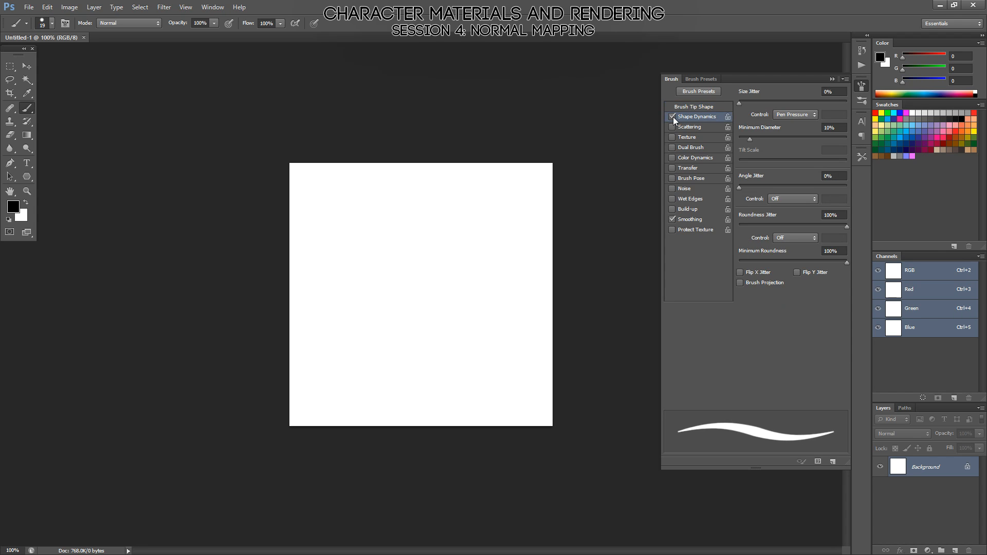
{"action": "key", "text": "F5"}
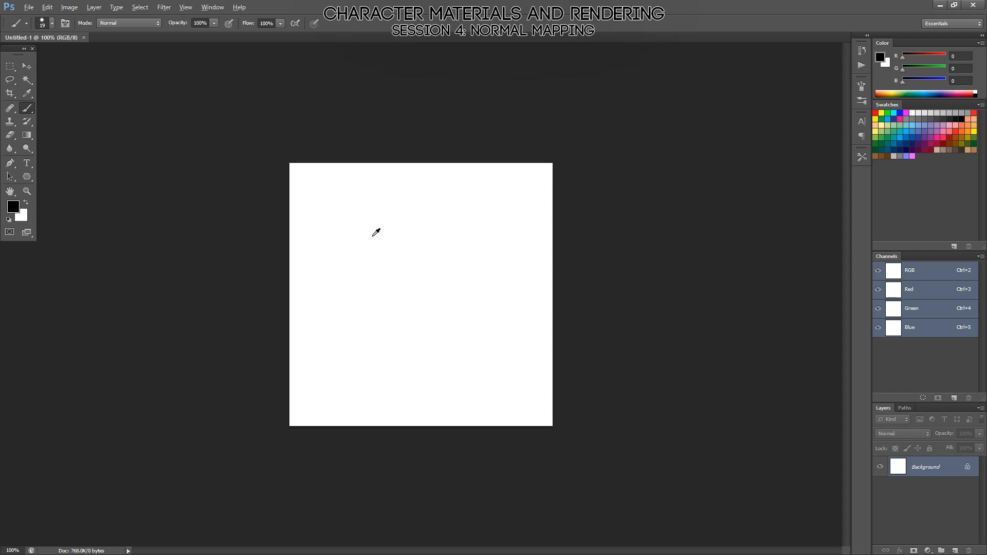
{"action": "right_click_drag", "start_coordinate": [373, 236], "coordinate": [368, 252], "text": "alt"}
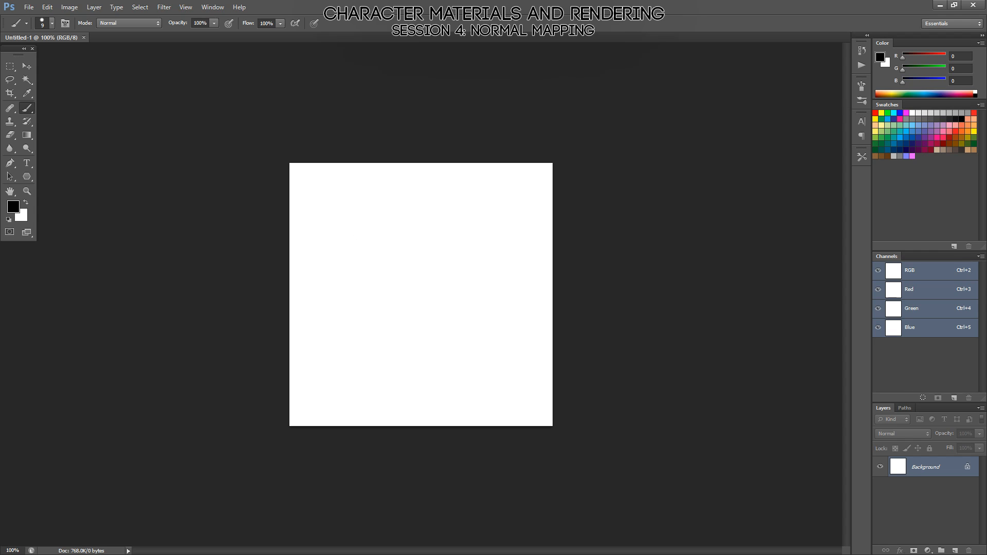
Sketch a black smiley face in the canvas's upper left, with a small circle overlapping the face's right edge.
{"action": "mouse_move", "coordinate": [363, 195]}
{"action": "left_mouse_down"}
{"action": "mouse_move", "coordinate": [355, 265]}
{"action": "mouse_move", "coordinate": [358, 199]}
{"action": "left_mouse_up"}
{"action": "mouse_move", "coordinate": [336, 235]}
{"action": "left_mouse_down"}
{"action": "mouse_move", "coordinate": [371, 235]}
{"action": "mouse_move", "coordinate": [360, 220]}
{"action": "left_mouse_up"}
{"action": "left_click", "coordinate": [346, 216]}
{"action": "key", "text": "ctrl+z"}
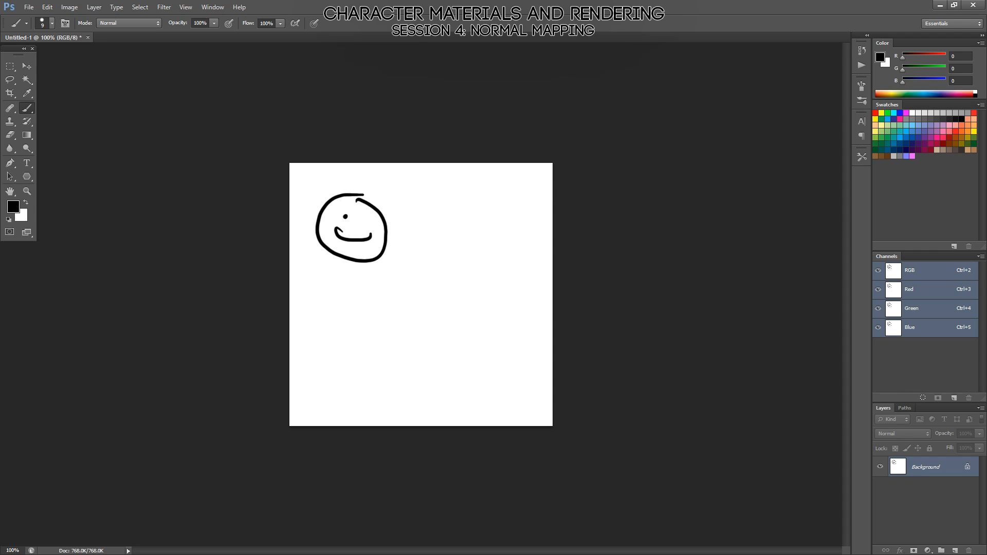
{"action": "left_click", "coordinate": [360, 217]}
{"action": "left_click_drag", "start_coordinate": [372, 214], "coordinate": [372, 224]}
Scatter small black dots across the upper-right part of the canvas beside the smiley face.
{"action": "left_click", "coordinate": [468, 214]}
{"action": "left_click", "coordinate": [501, 211]}
{"action": "left_click", "coordinate": [484, 224]}
{"action": "left_click", "coordinate": [490, 200]}
{"action": "left_click", "coordinate": [457, 239]}
{"action": "left_click", "coordinate": [493, 234]}
{"action": "left_click", "coordinate": [531, 238]}
{"action": "left_click", "coordinate": [509, 265]}
{"action": "left_click", "coordinate": [470, 262]}
{"action": "left_click", "coordinate": [452, 200]}
{"action": "left_click", "coordinate": [536, 187]}
{"action": "left_click", "coordinate": [493, 211]}
{"action": "left_click", "coordinate": [477, 244]}
Draw surface cross-sections with a narrow, an undercut and a shallow groove below the face and dots, and clear the canvas to white.
{"action": "mouse_move", "coordinate": [295, 298]}
{"action": "left_mouse_down"}
{"action": "mouse_move", "coordinate": [330, 299]}
{"action": "mouse_move", "coordinate": [339, 311]}
{"action": "mouse_move", "coordinate": [458, 297]}
{"action": "mouse_move", "coordinate": [465, 323]}
{"action": "mouse_move", "coordinate": [481, 314]}
{"action": "mouse_move", "coordinate": [481, 297]}
{"action": "mouse_move", "coordinate": [530, 297]}
{"action": "left_mouse_up"}
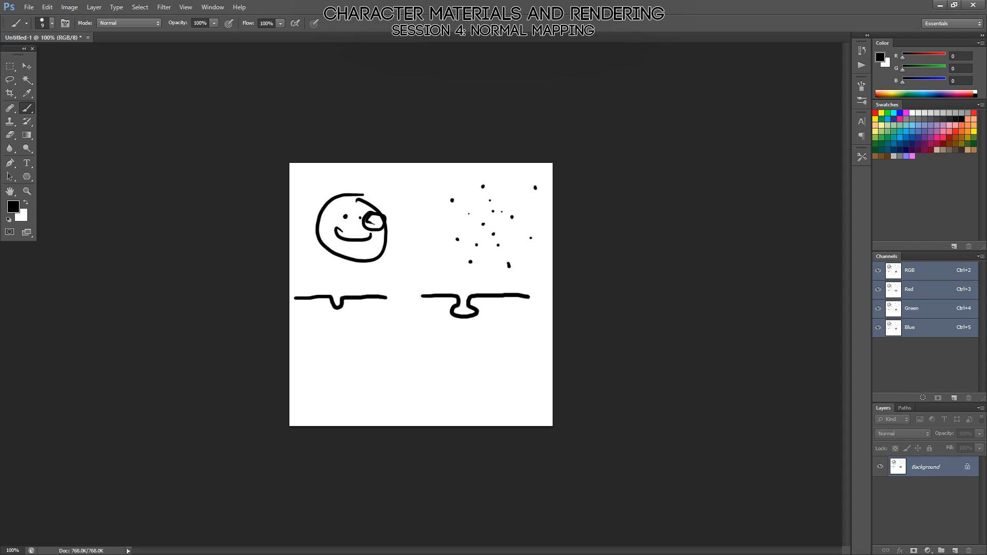
{"action": "left_click_drag", "start_coordinate": [305, 340], "coordinate": [400, 346]}
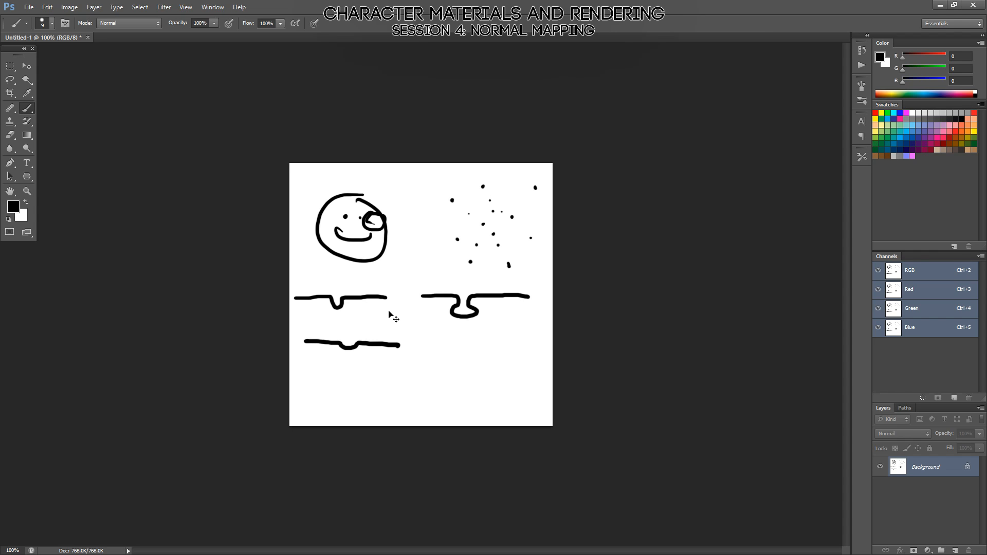
{"action": "key", "text": "ctrl+BackSpace"}
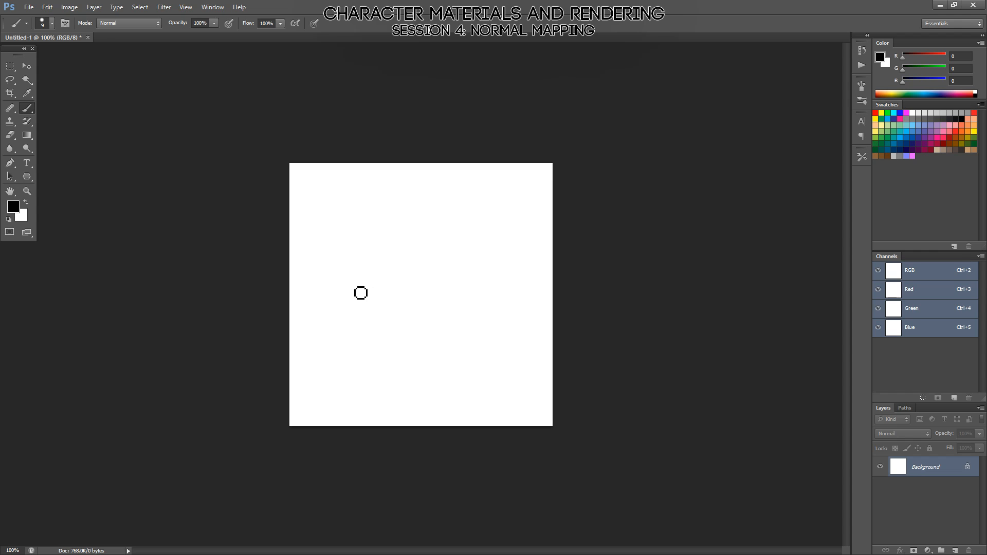
Draw a square with an X at its center and an outward arrow from each side, and clear the canvas to white.
{"action": "mouse_move", "coordinate": [350, 286]}
{"action": "left_mouse_down", "text": "shift"}
{"action": "mouse_move", "coordinate": [449, 299]}
{"action": "mouse_move", "coordinate": [447, 360]}
{"action": "left_mouse_up", "text": "shift"}
{"action": "mouse_move", "coordinate": [351, 286]}
{"action": "left_mouse_down", "text": "shift"}
{"action": "mouse_move", "coordinate": [370, 371]}
{"action": "mouse_move", "coordinate": [450, 369]}
{"action": "left_mouse_up", "text": "shift"}
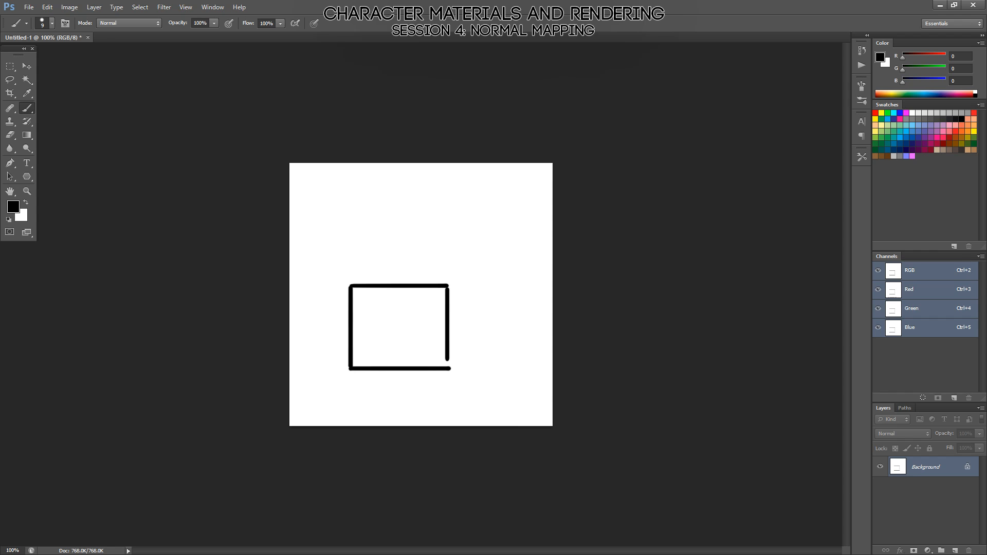
{"action": "mouse_move", "coordinate": [391, 320]}
{"action": "left_mouse_down"}
{"action": "mouse_move", "coordinate": [407, 336]}
{"action": "mouse_move", "coordinate": [390, 338]}
{"action": "left_mouse_up"}
{"action": "mouse_move", "coordinate": [351, 327]}
{"action": "left_mouse_down"}
{"action": "mouse_move", "coordinate": [322, 327]}
{"action": "mouse_move", "coordinate": [334, 330]}
{"action": "left_mouse_up"}
{"action": "mouse_move", "coordinate": [406, 284]}
{"action": "left_mouse_down"}
{"action": "mouse_move", "coordinate": [404, 257]}
{"action": "mouse_move", "coordinate": [414, 269]}
{"action": "left_mouse_up"}
{"action": "mouse_move", "coordinate": [399, 369]}
{"action": "left_mouse_down"}
{"action": "mouse_move", "coordinate": [398, 389]}
{"action": "mouse_move", "coordinate": [410, 392]}
{"action": "left_mouse_up"}
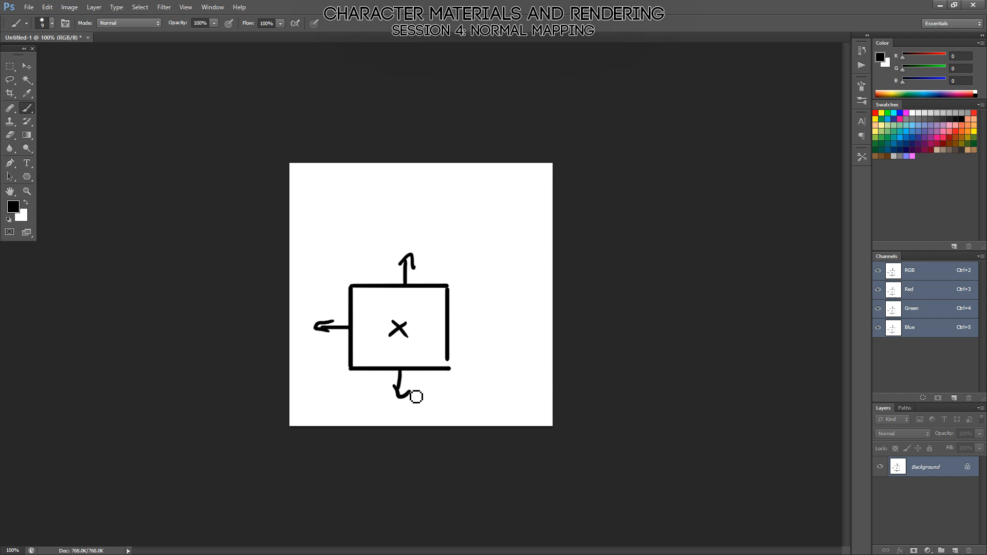
{"action": "mouse_move", "coordinate": [455, 324]}
{"action": "left_mouse_down"}
{"action": "mouse_move", "coordinate": [482, 325]}
{"action": "mouse_move", "coordinate": [481, 333]}
{"action": "left_mouse_up"}
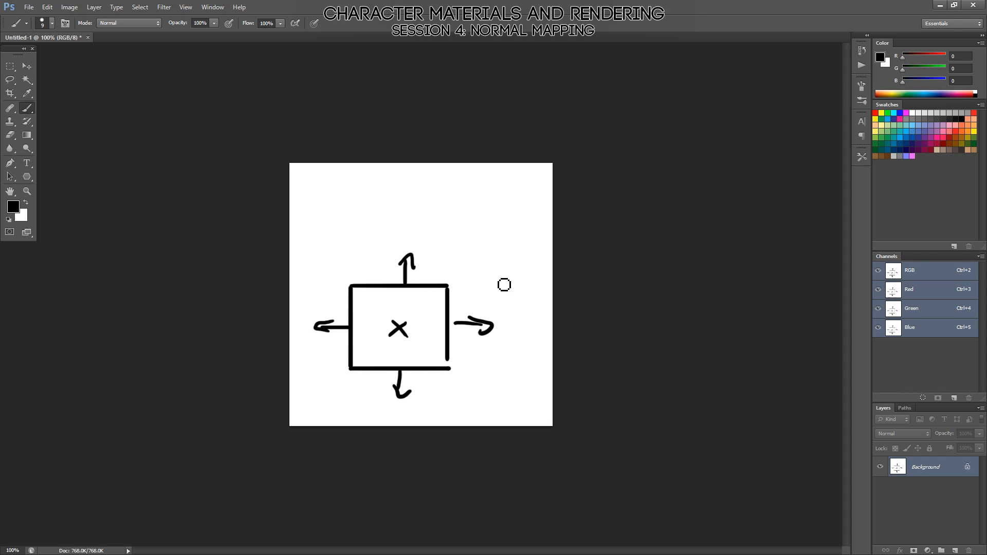
{"action": "left_click_drag", "start_coordinate": [499, 214], "coordinate": [498, 233]}
{"action": "key", "text": "ctrl+BackSpace"}
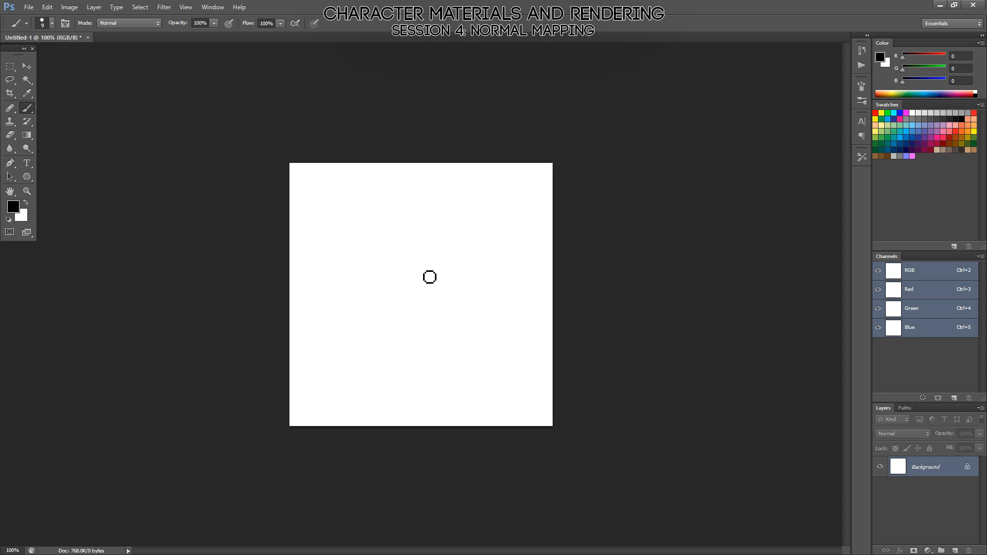
Draw a black undercut groove profile with a small circle above it, and remove the circle.
{"action": "mouse_move", "coordinate": [471, 210]}
{"action": "left_mouse_down"}
{"action": "mouse_move", "coordinate": [463, 214]}
{"action": "mouse_move", "coordinate": [476, 220]}
{"action": "mouse_move", "coordinate": [470, 210]}
{"action": "left_mouse_up"}
{"action": "mouse_move", "coordinate": [443, 249]}
{"action": "left_mouse_down"}
{"action": "mouse_move", "coordinate": [471, 255]}
{"action": "mouse_move", "coordinate": [467, 276]}
{"action": "mouse_move", "coordinate": [519, 252]}
{"action": "left_mouse_up"}
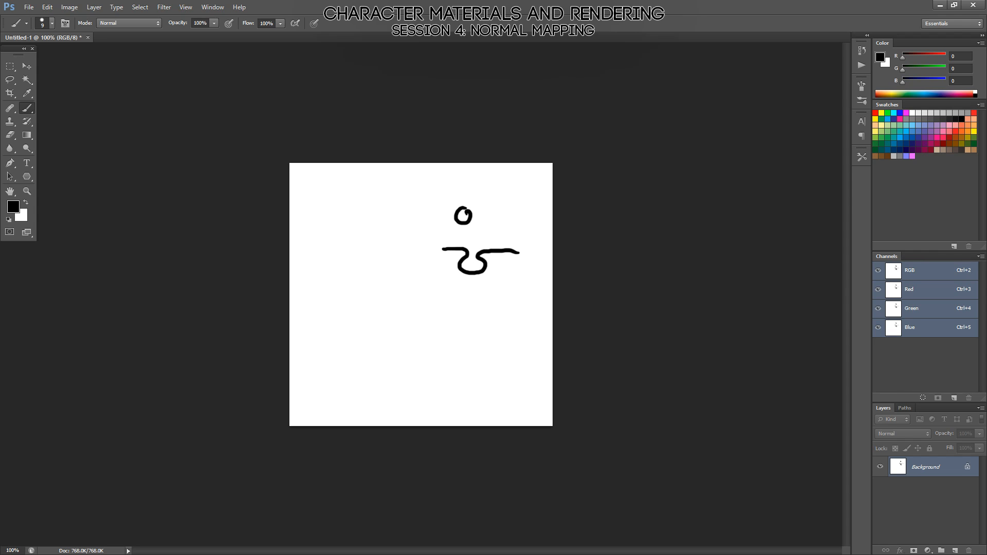
{"action": "key", "text": "e"}
{"action": "left_click_drag", "start_coordinate": [470, 221], "coordinate": [396, 139]}
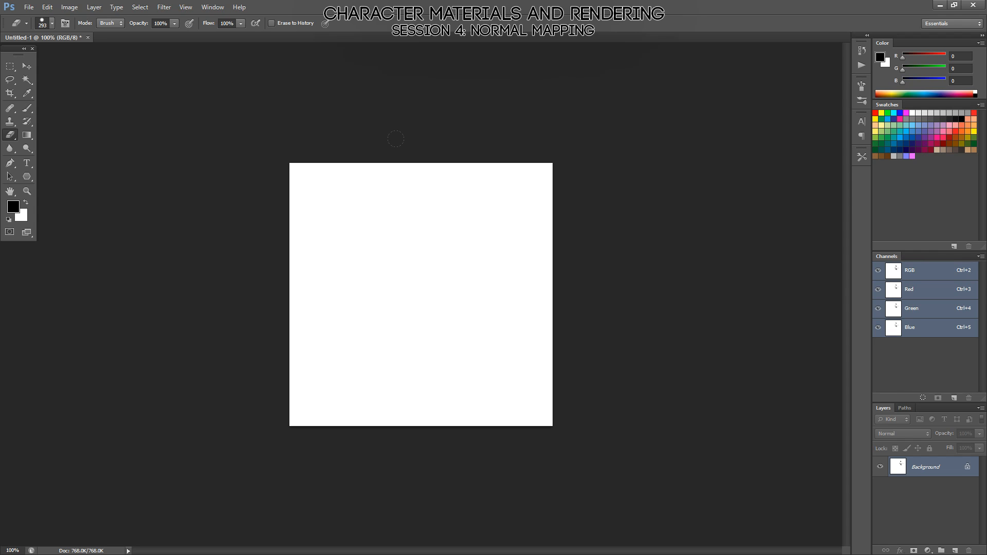
{"action": "key", "text": "ctrl+z"}
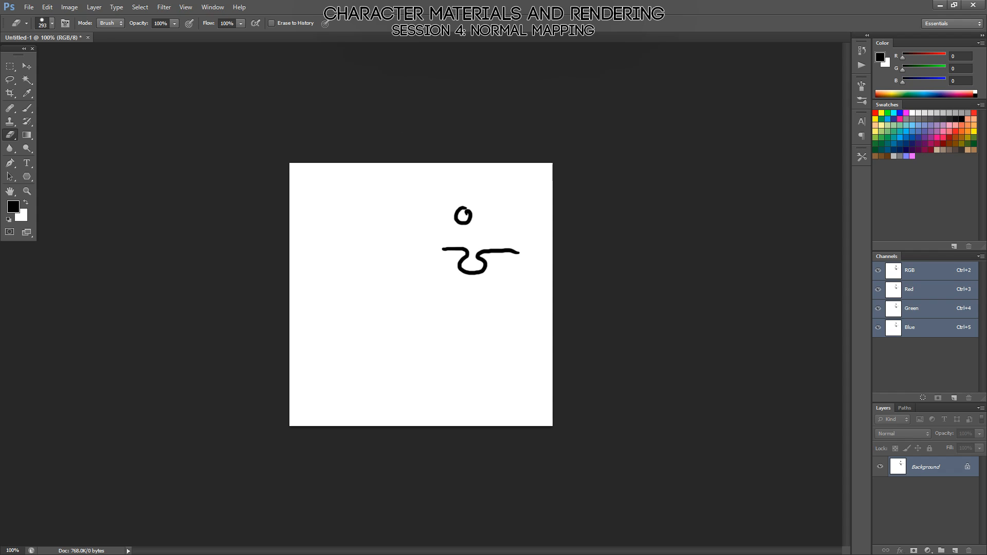
{"action": "key", "text": "b"}
{"action": "key", "text": "alt"}
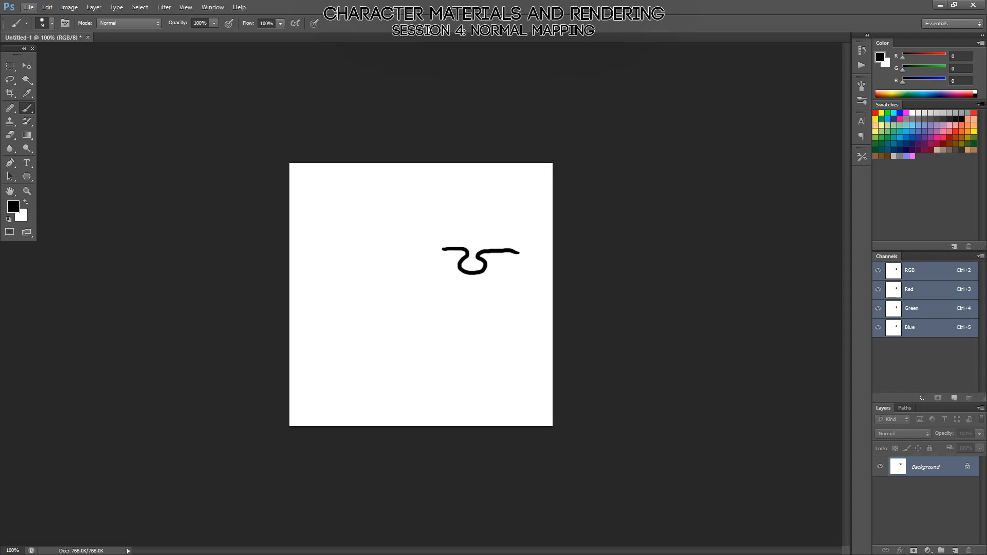
With a red 3 px brush, trace the groove's surface and draw a straight line above it with an arrow pointing down into the opening.
{"action": "right_click_drag", "start_coordinate": [454, 200], "coordinate": [446, 215], "text": "alt"}
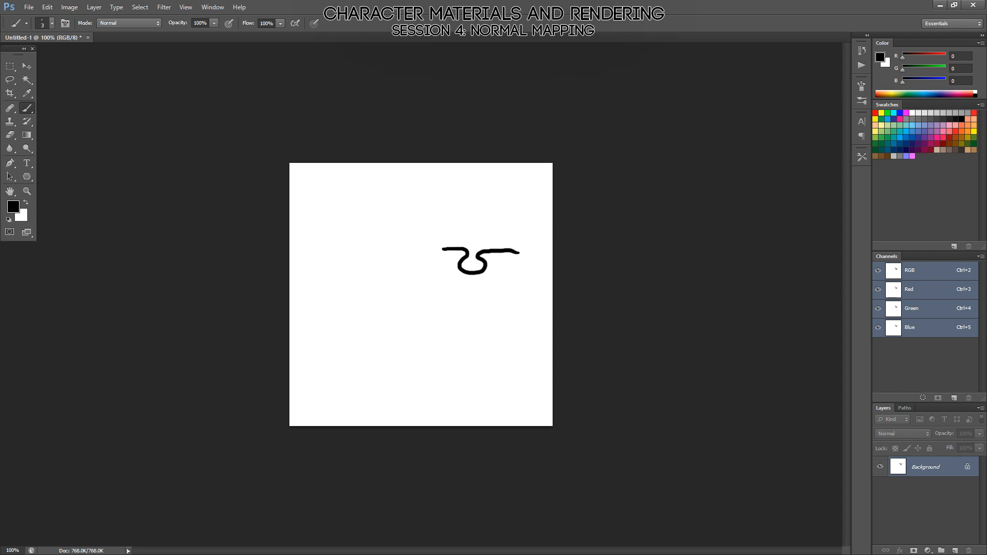
{"action": "left_click", "coordinate": [876, 112]}
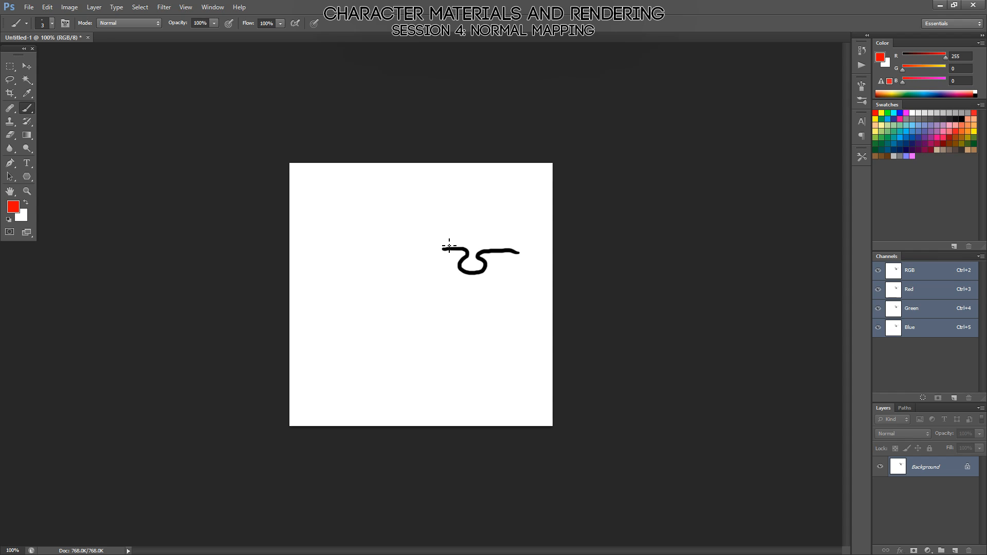
{"action": "mouse_move", "coordinate": [440, 241]}
{"action": "left_mouse_down"}
{"action": "mouse_move", "coordinate": [524, 247]}
{"action": "mouse_move", "coordinate": [472, 249]}
{"action": "mouse_move", "coordinate": [476, 268]}
{"action": "left_mouse_up"}
{"action": "mouse_move", "coordinate": [539, 193]}
{"action": "left_mouse_down", "text": "shift"}
{"action": "mouse_move", "coordinate": [416, 199]}
{"action": "mouse_move", "coordinate": [472, 242]}
{"action": "left_mouse_up", "text": "shift"}
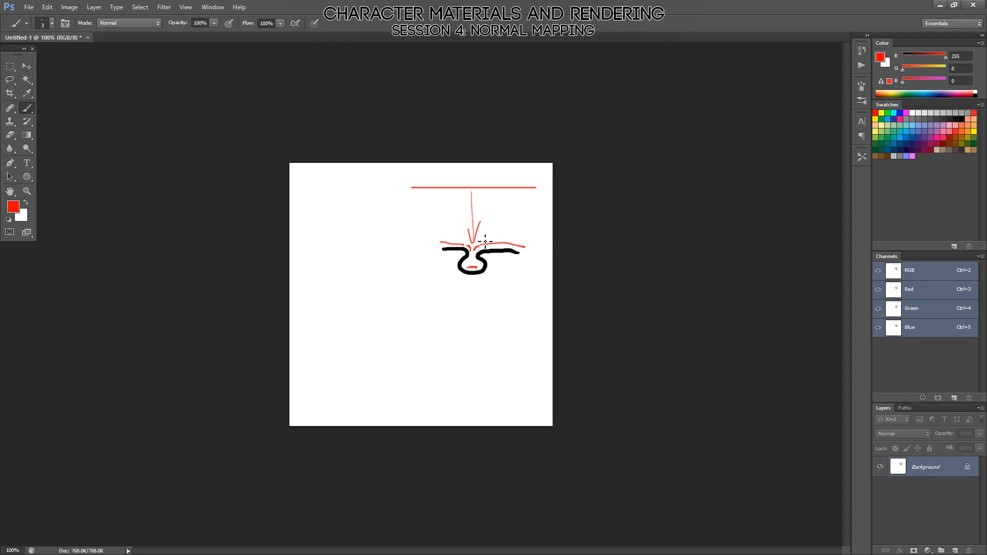
Undo all the red strokes around the groove profile, including a short test stroke inside the cavity.
{"action": "key", "text": "ctrl+alt+z"}
{"action": "key", "text": "ctrl+alt+z"}
{"action": "key", "text": "ctrl+alt+z"}
{"action": "key", "text": "ctrl+alt+z"}
{"action": "key", "text": "ctrl+alt+z"}
{"action": "key", "text": "ctrl+alt+z"}
{"action": "key", "text": "ctrl+alt+z"}
{"action": "key", "text": "ctrl+alt+z"}
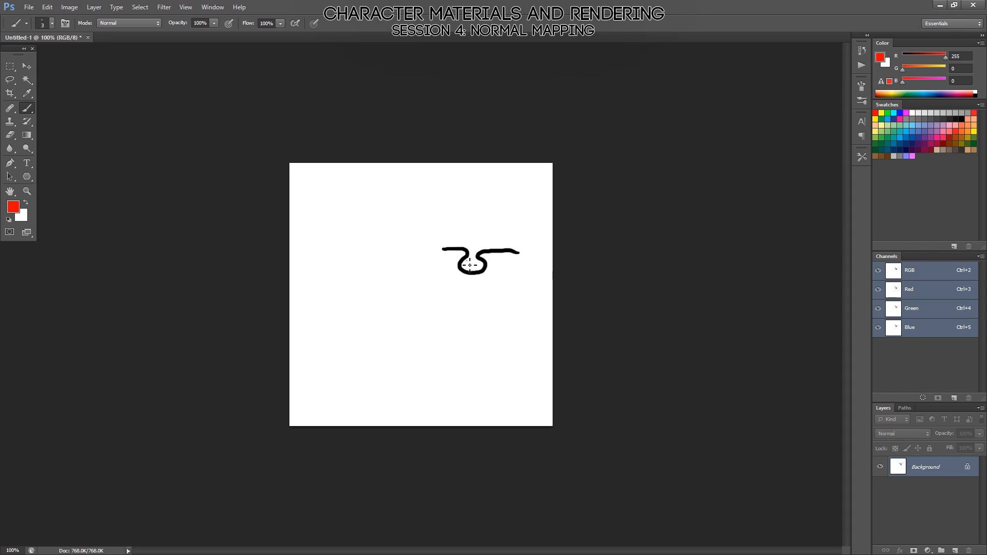
{"action": "left_click_drag", "start_coordinate": [466, 260], "coordinate": [474, 270]}
{"action": "key", "text": "ctrl+alt+z"}
{"action": "key", "text": "ctrl+alt+z"}
Draw a straight red line with an upward arrow above the groove, and short normal strokes rising from the black surface.
{"action": "left_click_drag", "start_coordinate": [429, 199], "coordinate": [535, 198], "text": "shift"}
{"action": "left_click_drag", "start_coordinate": [473, 199], "coordinate": [470, 186], "text": "shift"}
{"action": "left_click_drag", "start_coordinate": [503, 248], "coordinate": [509, 226]}
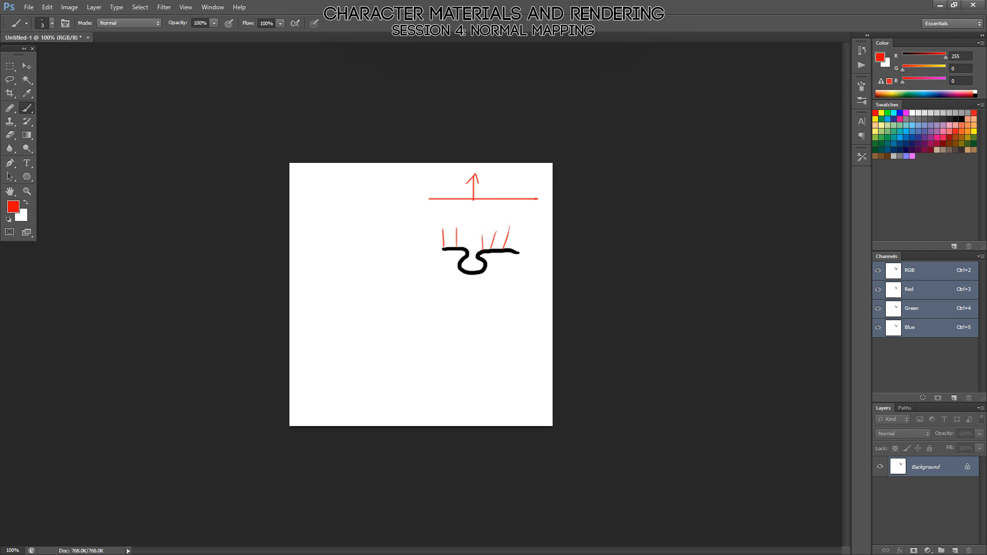
Clear the entire canvas, deselect it and reset the colors to the default black and white.
{"action": "key", "text": "ctrl+a"}
{"action": "key", "text": "Delete"}
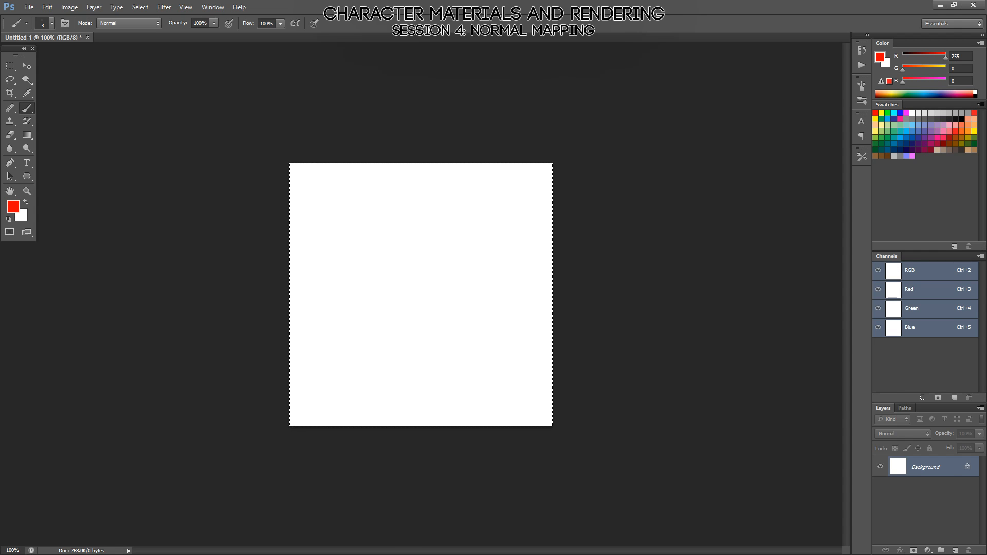
{"action": "key", "text": "ctrl+d"}
{"action": "key", "text": "d"}
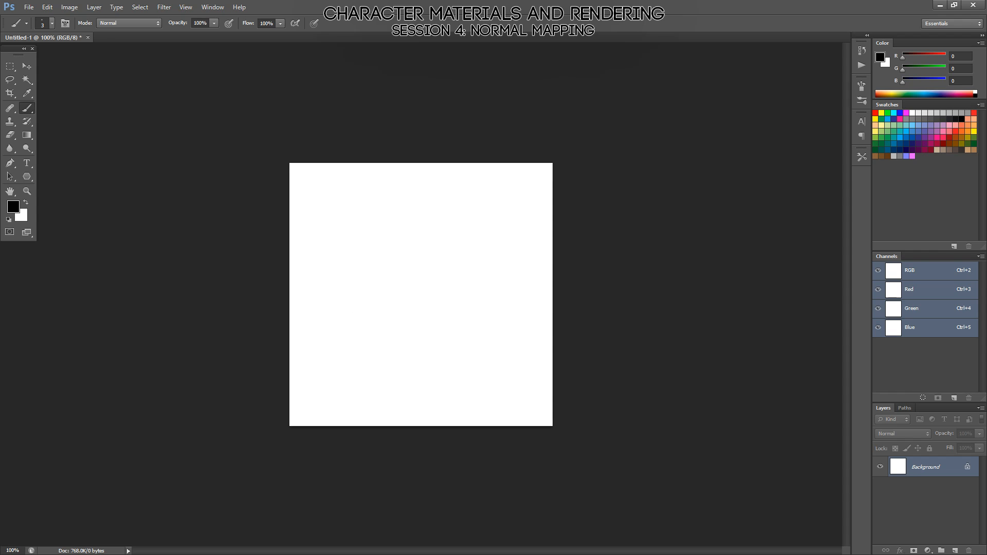
Draw a thin black undercut groove profile across the canvas and add red normal strokes along its flat surfaces and rim.
{"action": "left_click_drag", "start_coordinate": [316, 295], "coordinate": [390, 295], "text": "shift"}
{"action": "mouse_move", "coordinate": [399, 329]}
{"action": "left_mouse_down"}
{"action": "mouse_move", "coordinate": [401, 346]}
{"action": "mouse_move", "coordinate": [441, 333]}
{"action": "mouse_move", "coordinate": [432, 313]}
{"action": "mouse_move", "coordinate": [445, 296]}
{"action": "mouse_move", "coordinate": [535, 307]}
{"action": "left_mouse_up"}
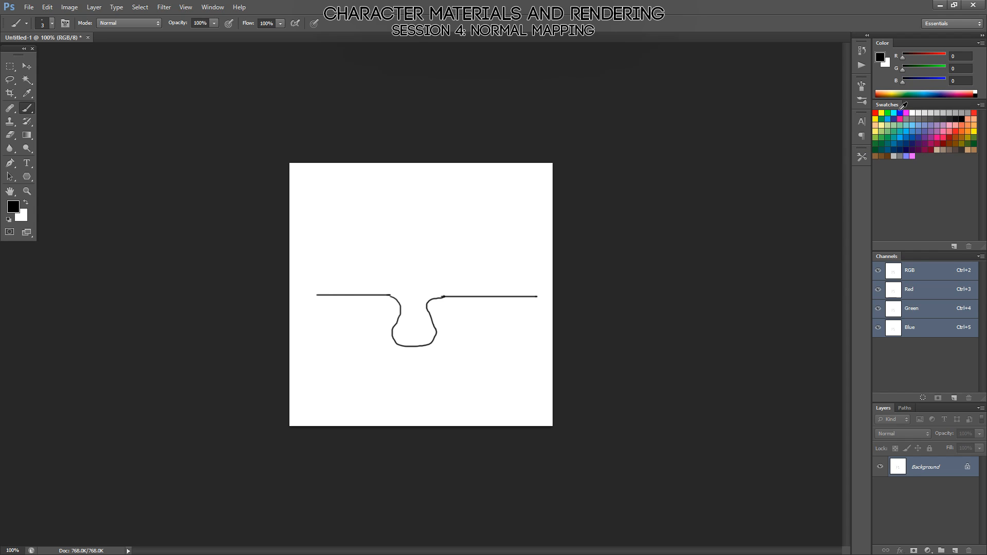
{"action": "left_click", "coordinate": [876, 113]}
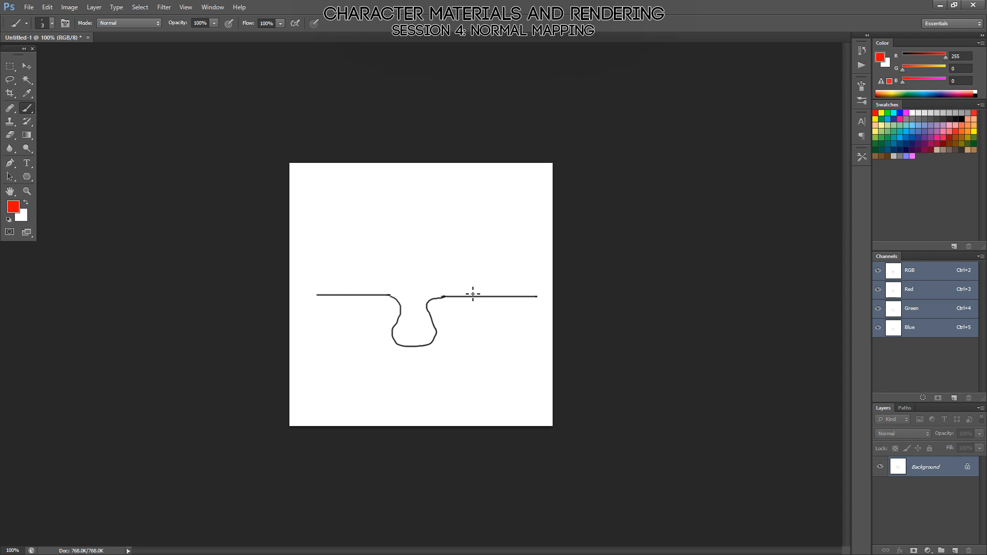
{"action": "left_click_drag", "start_coordinate": [452, 296], "coordinate": [452, 264]}
{"action": "left_click_drag", "start_coordinate": [348, 295], "coordinate": [347, 264]}
{"action": "left_click_drag", "start_coordinate": [416, 283], "coordinate": [416, 292]}
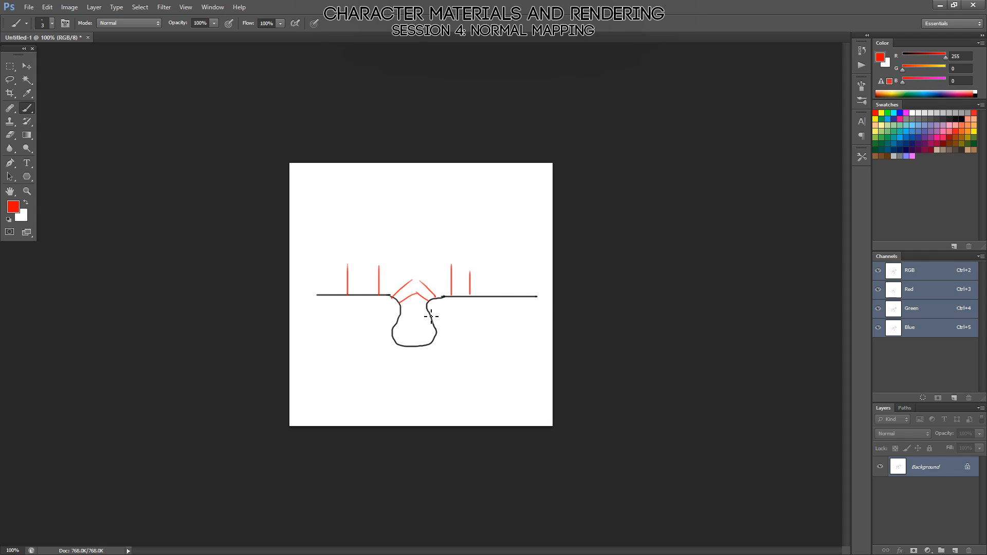
{"action": "mouse_move", "coordinate": [420, 323]}
{"action": "left_mouse_down"}
{"action": "mouse_move", "coordinate": [430, 319]}
{"action": "mouse_move", "coordinate": [405, 323]}
{"action": "mouse_move", "coordinate": [405, 338]}
{"action": "left_mouse_up"}
Undo the slanted red strokes around the opening and draw red rays from the groove's left wall up past the opposite rim.
{"action": "key", "text": "ctrl+alt+z"}
{"action": "key", "text": "ctrl+alt+z"}
{"action": "key", "text": "ctrl+alt+z"}
{"action": "key", "text": "ctrl+alt+z"}
{"action": "key", "text": "ctrl+alt+z"}
{"action": "key", "text": "ctrl+alt+z"}
{"action": "key", "text": "ctrl+alt+z"}
{"action": "key", "text": "ctrl+alt+z"}
{"action": "key", "text": "ctrl+alt+z"}
{"action": "left_click_drag", "start_coordinate": [401, 314], "coordinate": [419, 322]}
{"action": "key", "text": "ctrl+alt+z"}
{"action": "left_click_drag", "start_coordinate": [418, 318], "coordinate": [488, 273]}
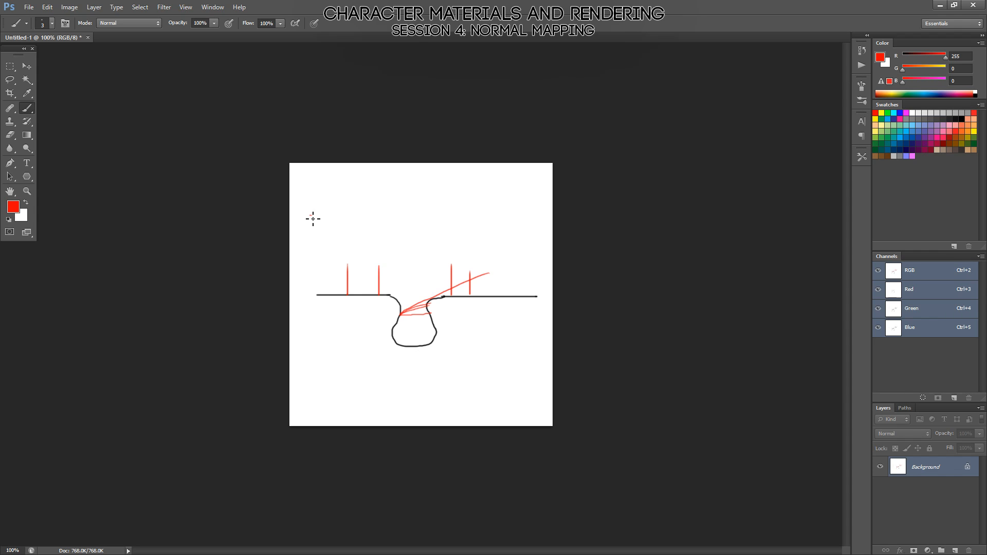
Draw a long straight red line above the groove and mark matching sample points on it and on the normals at the left.
{"action": "left_click_drag", "start_coordinate": [310, 215], "coordinate": [540, 215], "text": "shift"}
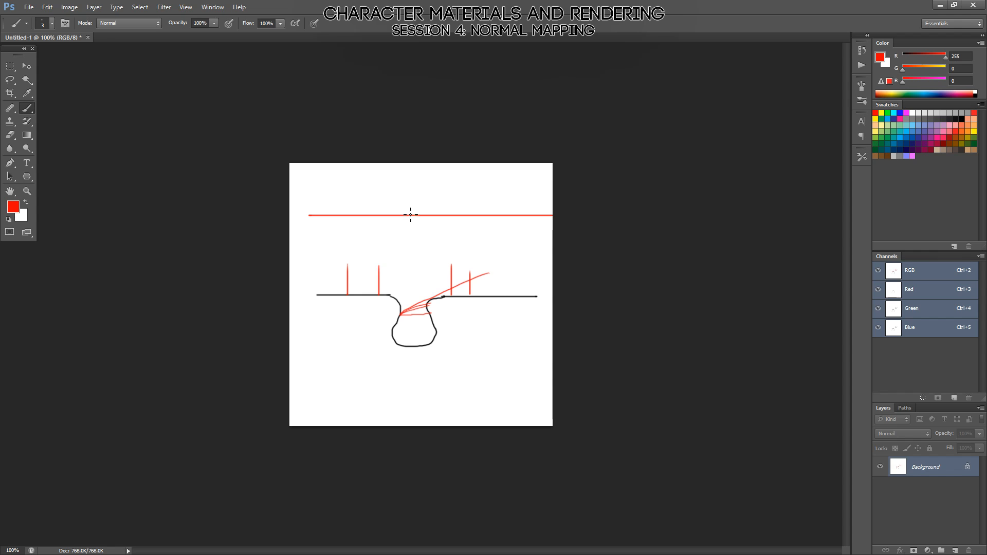
{"action": "mouse_move", "coordinate": [396, 222]}
{"action": "left_mouse_down"}
{"action": "mouse_move", "coordinate": [397, 272]}
{"action": "mouse_move", "coordinate": [355, 289]}
{"action": "left_mouse_up"}
{"action": "left_click_drag", "start_coordinate": [350, 217], "coordinate": [346, 212]}
{"action": "left_click_drag", "start_coordinate": [376, 263], "coordinate": [379, 268]}
{"action": "left_click_drag", "start_coordinate": [379, 211], "coordinate": [379, 213]}
Emphasize the groove's left wall, its slanted ray and the vertical projection from the straight line with repeated red strokes.
{"action": "left_click_drag", "start_coordinate": [394, 299], "coordinate": [396, 283]}
{"action": "mouse_move", "coordinate": [410, 311]}
{"action": "left_mouse_down"}
{"action": "mouse_move", "coordinate": [393, 319]}
{"action": "mouse_move", "coordinate": [536, 248]}
{"action": "left_mouse_up"}
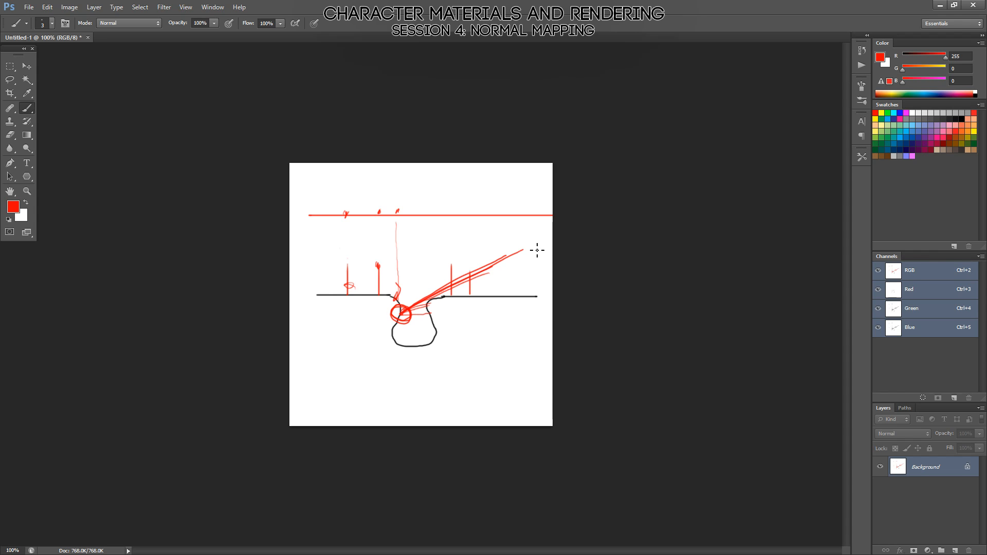
{"action": "left_click_drag", "start_coordinate": [410, 311], "coordinate": [512, 253]}
{"action": "left_click_drag", "start_coordinate": [397, 212], "coordinate": [397, 298]}
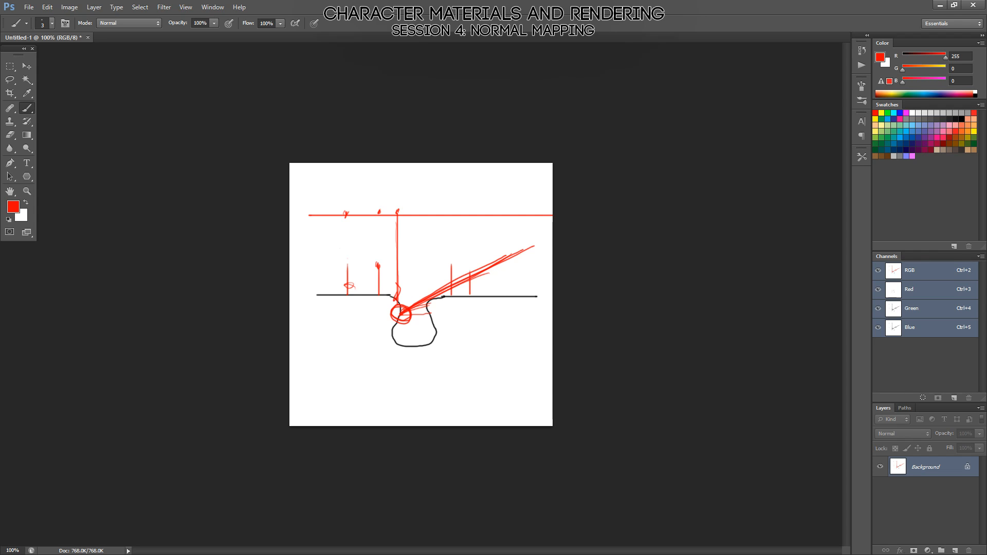
{"action": "left_click_drag", "start_coordinate": [404, 314], "coordinate": [402, 312]}
Clear the whole groove projection diagram from the canvas and remove the selection.
{"action": "key", "text": "ctrl+a"}
{"action": "key", "text": "BackSpace"}
{"action": "key", "text": "ctrl+d"}
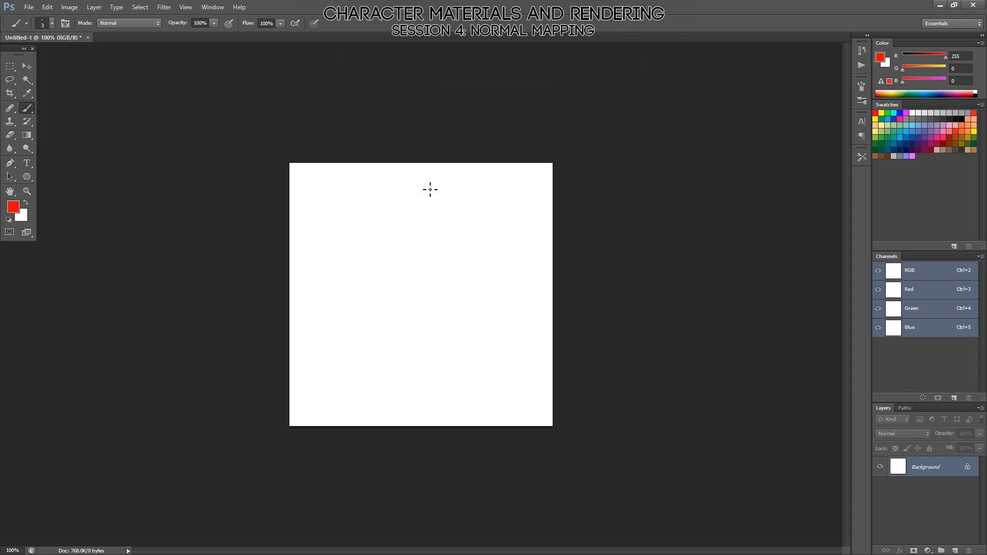
Draw a bumpy red contour with a parallel inner line, a smooth curve at its right and short cross strokes on its lower bulge.
{"action": "mouse_move", "coordinate": [427, 186]}
{"action": "left_mouse_down"}
{"action": "mouse_move", "coordinate": [361, 343]}
{"action": "mouse_move", "coordinate": [375, 363]}
{"action": "left_mouse_up"}
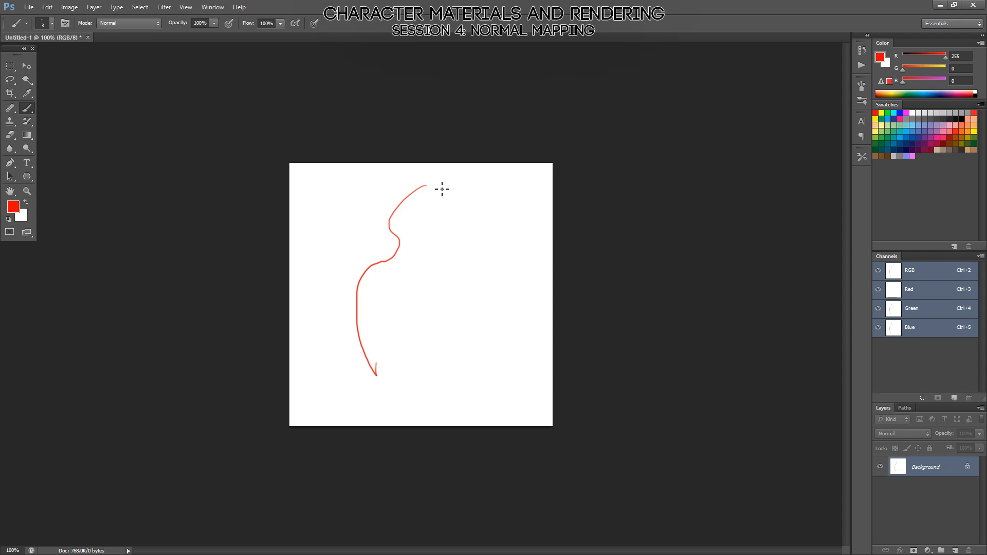
{"action": "left_click_drag", "start_coordinate": [438, 185], "coordinate": [436, 363]}
{"action": "mouse_move", "coordinate": [427, 195]}
{"action": "left_mouse_down"}
{"action": "mouse_move", "coordinate": [388, 265]}
{"action": "mouse_move", "coordinate": [389, 358]}
{"action": "left_mouse_up"}
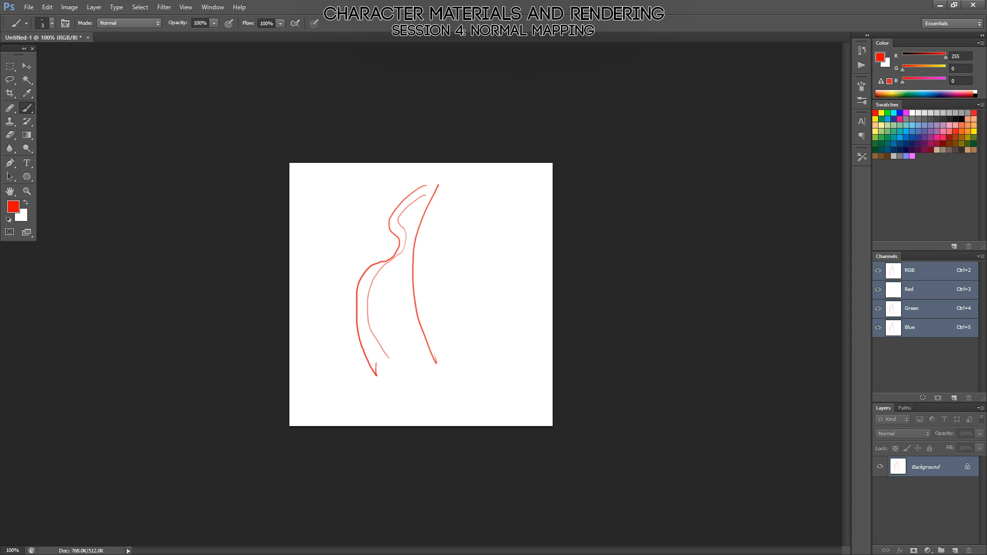
{"action": "mouse_move", "coordinate": [359, 278]}
{"action": "left_mouse_down"}
{"action": "mouse_move", "coordinate": [391, 314]}
{"action": "mouse_move", "coordinate": [354, 314]}
{"action": "left_mouse_up"}
Draw a wide angular red groove beside the contours with small strokes inside it, and clear the canvas.
{"action": "mouse_move", "coordinate": [428, 260]}
{"action": "left_mouse_down"}
{"action": "mouse_move", "coordinate": [464, 262]}
{"action": "mouse_move", "coordinate": [486, 288]}
{"action": "mouse_move", "coordinate": [514, 284]}
{"action": "mouse_move", "coordinate": [525, 261]}
{"action": "mouse_move", "coordinate": [553, 262]}
{"action": "left_mouse_up"}
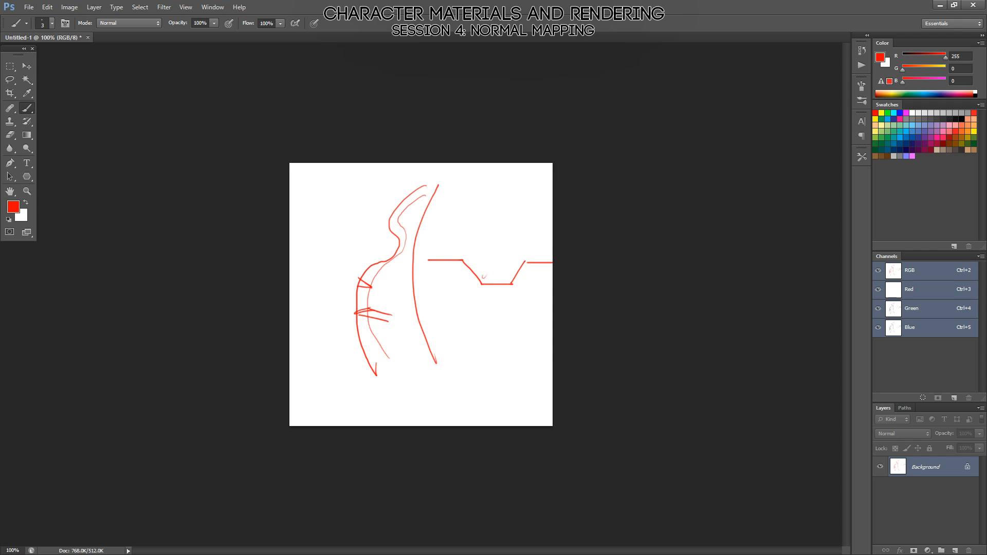
{"action": "left_click_drag", "start_coordinate": [483, 274], "coordinate": [488, 270]}
{"action": "left_click_drag", "start_coordinate": [496, 271], "coordinate": [502, 268]}
{"action": "left_click_drag", "start_coordinate": [506, 268], "coordinate": [486, 203]}
{"action": "key", "text": "ctrl+a"}
{"action": "key", "text": "ctrl+x"}
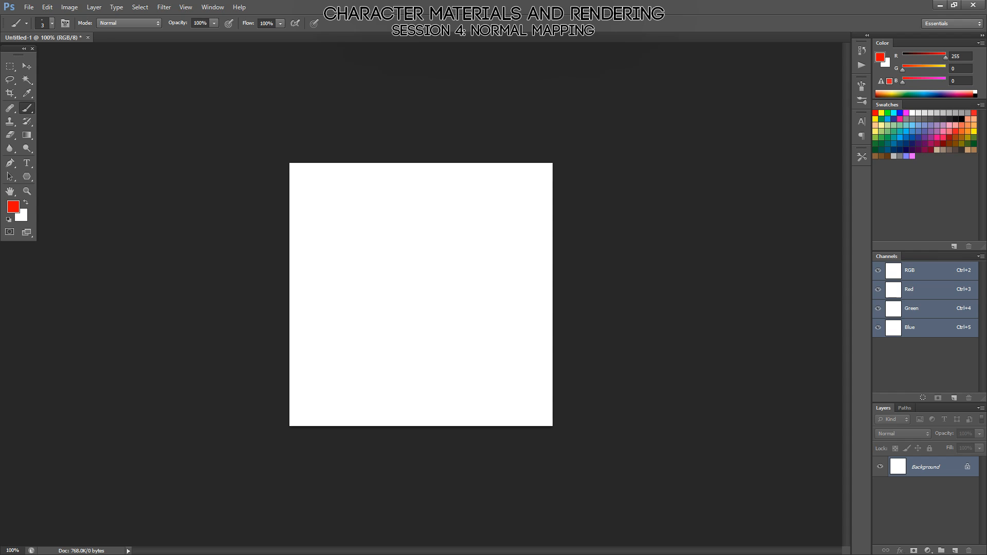
Reset the color to black, enlarge the brush to 7 px and sketch a smiley face with a small oval on its right cheek.
{"action": "key", "text": "d"}
{"action": "key", "text": "bracketright"}
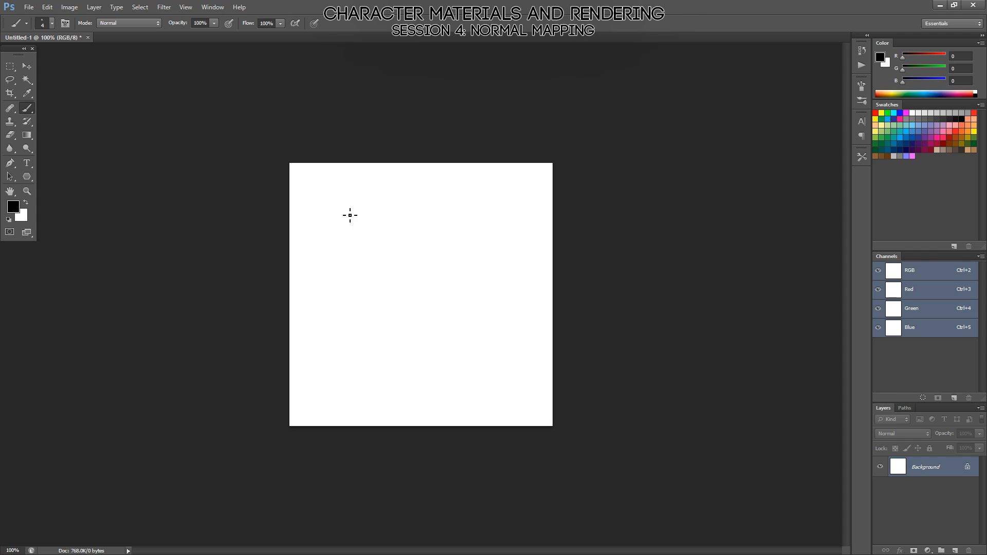
{"action": "mouse_move", "coordinate": [340, 190]}
{"action": "left_mouse_down"}
{"action": "mouse_move", "coordinate": [401, 223]}
{"action": "mouse_move", "coordinate": [363, 193]}
{"action": "mouse_move", "coordinate": [354, 210]}
{"action": "mouse_move", "coordinate": [374, 213]}
{"action": "mouse_move", "coordinate": [341, 236]}
{"action": "mouse_move", "coordinate": [376, 237]}
{"action": "mouse_move", "coordinate": [385, 221]}
{"action": "mouse_move", "coordinate": [376, 224]}
{"action": "left_mouse_up"}
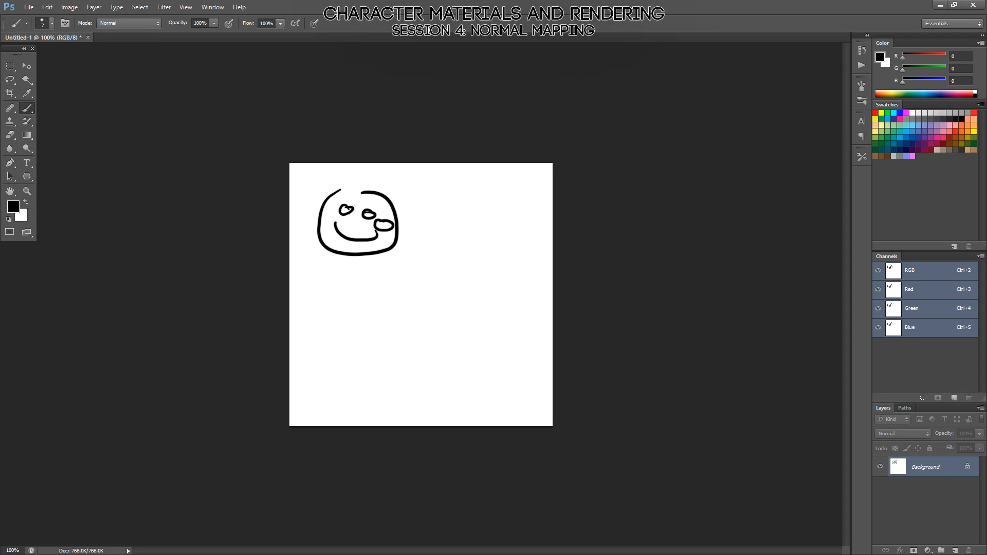
Scatter seven small black dots to the right of the smiley face and enlarge the view to 110%.
{"action": "left_click", "coordinate": [454, 207]}
{"action": "left_click", "coordinate": [450, 231]}
{"action": "left_click", "coordinate": [485, 211]}
{"action": "left_click", "coordinate": [478, 229]}
{"action": "left_click", "coordinate": [471, 263]}
{"action": "left_click", "coordinate": [509, 237]}
{"action": "left_click", "coordinate": [509, 262]}
{"action": "key", "text": "alt"}
{"action": "key", "text": "ctrl+plus"}
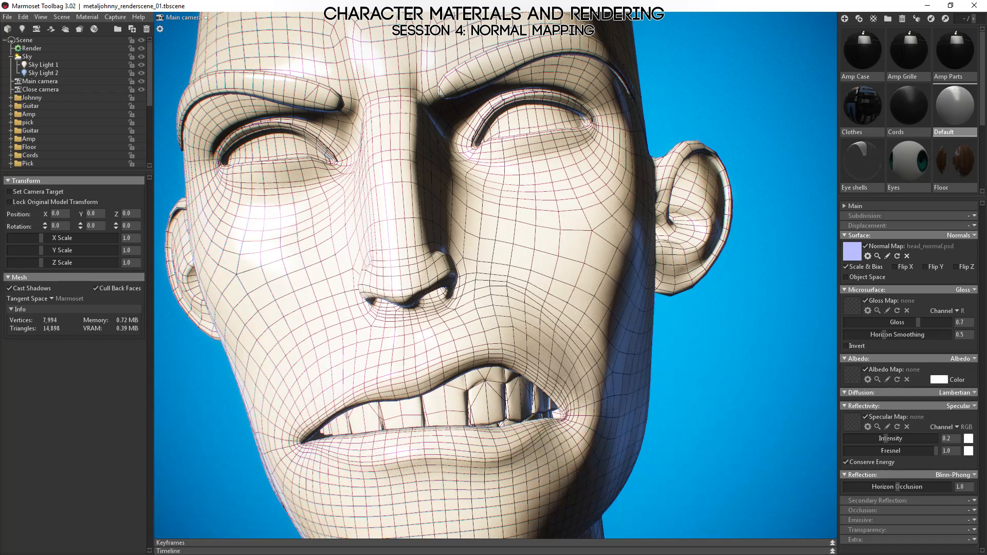
Switch to Marmoset Toolbag and apply the Head material to the character's head.
{"action": "scroll", "coordinate": [934, 125], "scroll_direction": "down", "scroll_amount": 2}
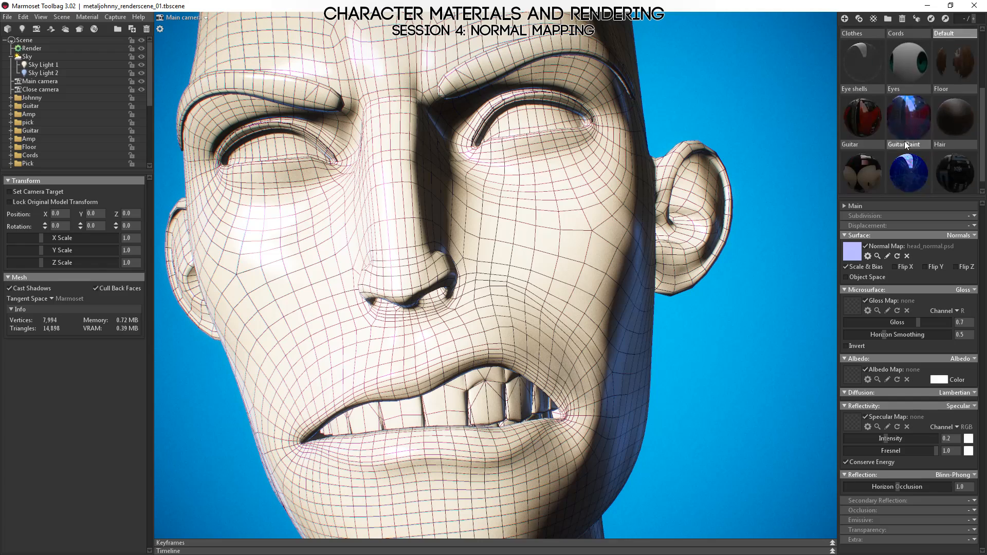
{"action": "left_click", "coordinate": [857, 160]}
{"action": "mouse_move", "coordinate": [856, 156]}
{"action": "left_mouse_down"}
{"action": "mouse_move", "coordinate": [496, 240]}
{"action": "mouse_move", "coordinate": [504, 247]}
{"action": "left_mouse_up"}
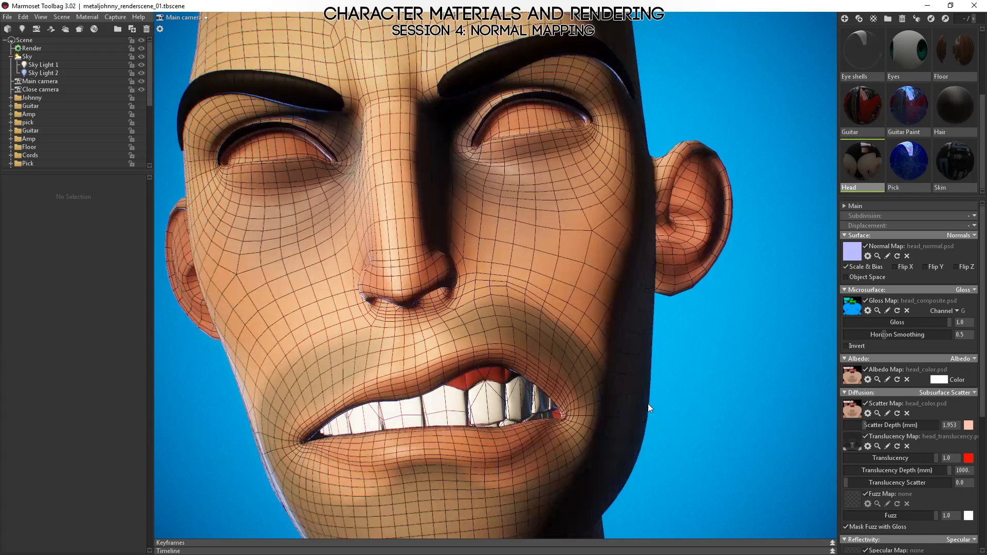
Turn off the wireframe overlay in the render settings and set the Head material's scatter depth to 11.79 mm.
{"action": "mouse_move", "coordinate": [868, 424]}
{"action": "left_mouse_down"}
{"action": "mouse_move", "coordinate": [885, 436]}
{"action": "mouse_move", "coordinate": [875, 441]}
{"action": "left_mouse_up"}
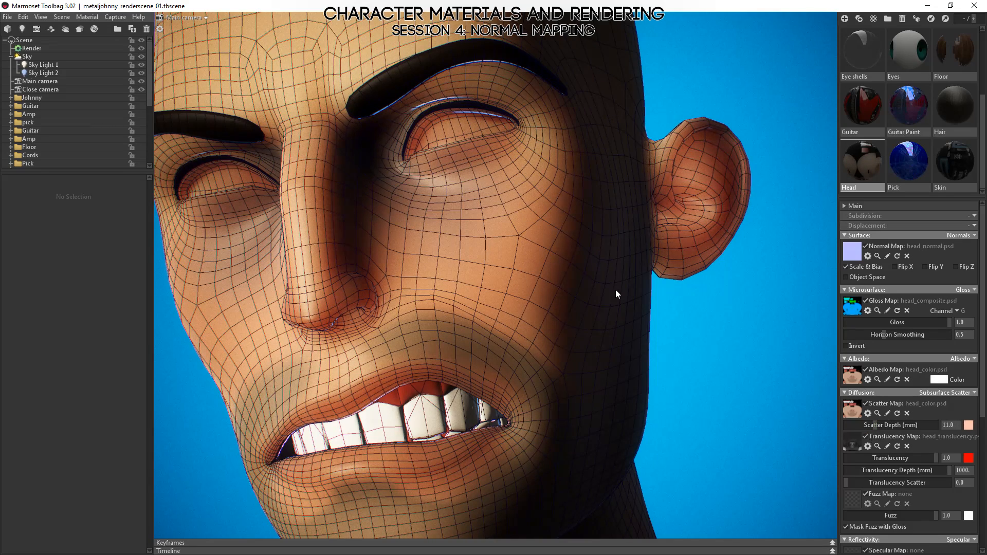
{"action": "left_click_drag", "start_coordinate": [317, 197], "coordinate": [674, 347]}
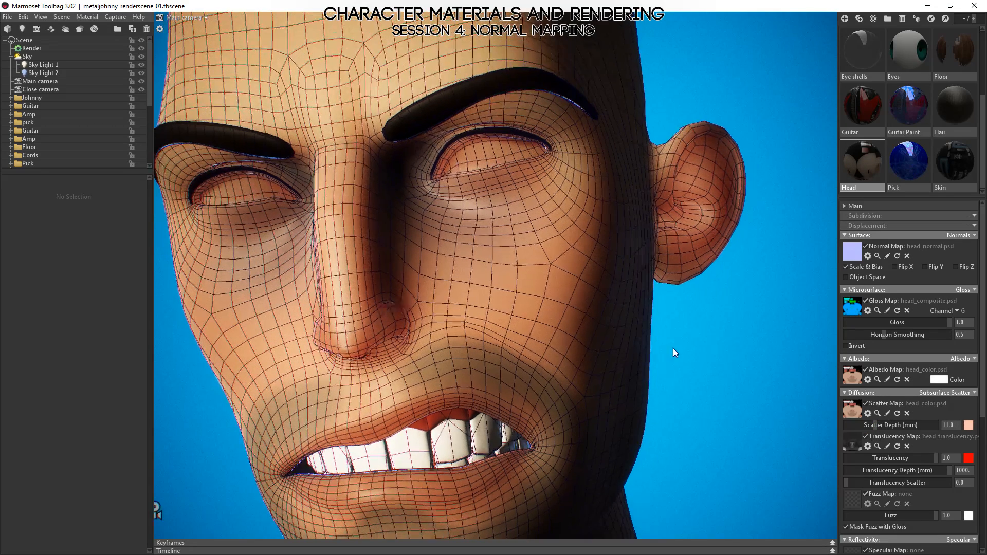
{"action": "left_click", "coordinate": [30, 50]}
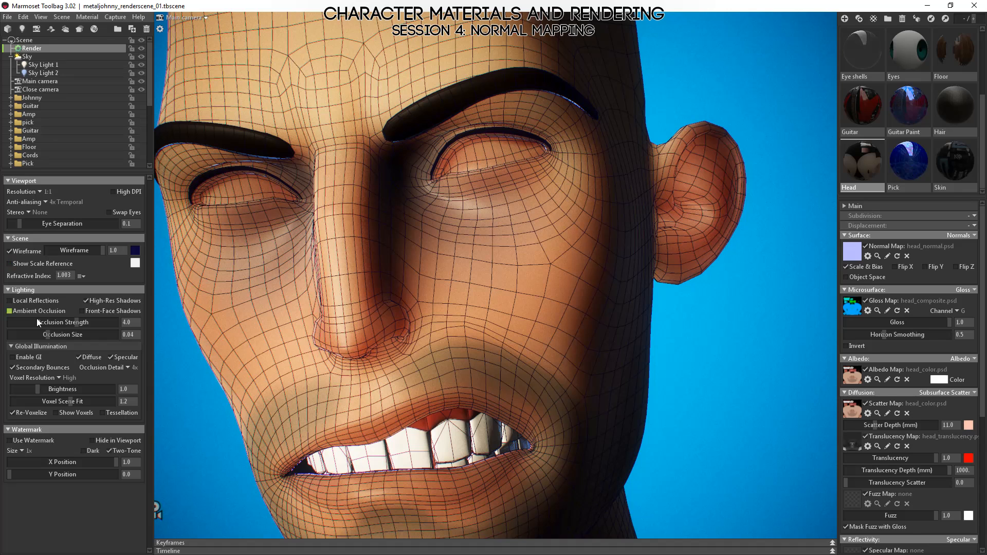
{"action": "left_click", "coordinate": [9, 252]}
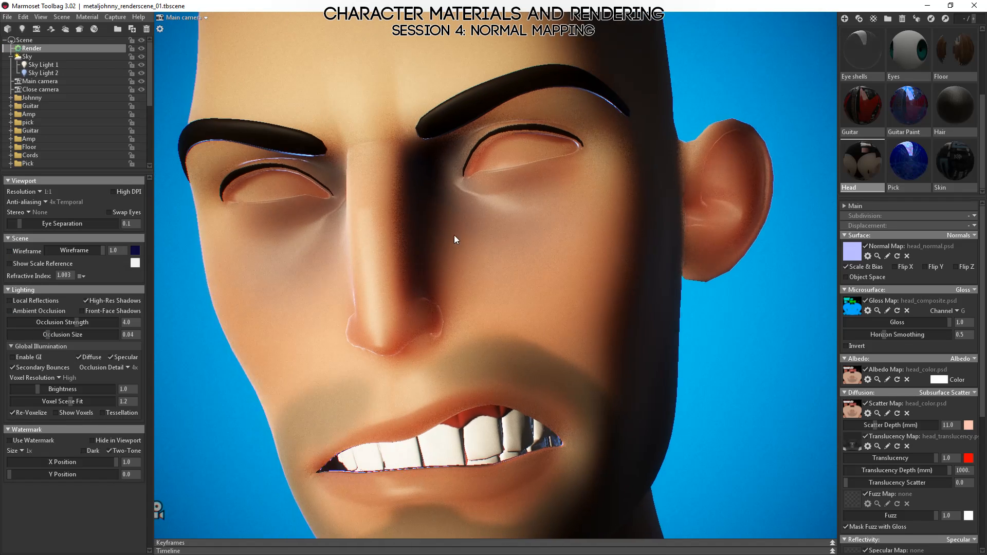
{"action": "scroll", "coordinate": [467, 190], "scroll_direction": "up", "scroll_amount": 5}
{"action": "scroll", "coordinate": [461, 257], "scroll_direction": "down", "scroll_amount": 5}
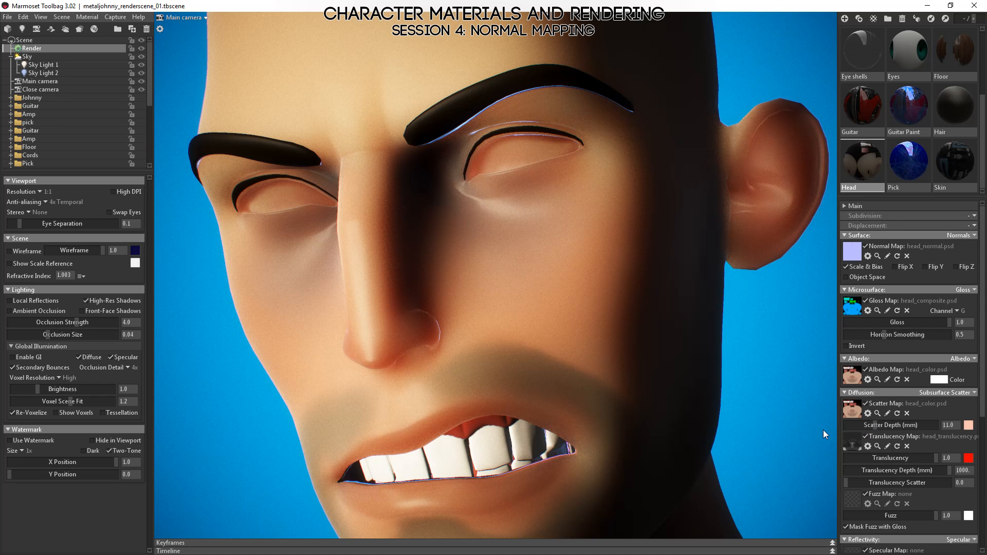
{"action": "mouse_move", "coordinate": [885, 425]}
{"action": "left_mouse_down"}
{"action": "mouse_move", "coordinate": [898, 425]}
{"action": "mouse_move", "coordinate": [875, 426]}
{"action": "left_mouse_up"}
Switch to Photoshop and draw two surface profiles below the smiley face: a deep rounded groove and a shallow V-shaped notch.
{"action": "key", "text": "alt+Tab"}
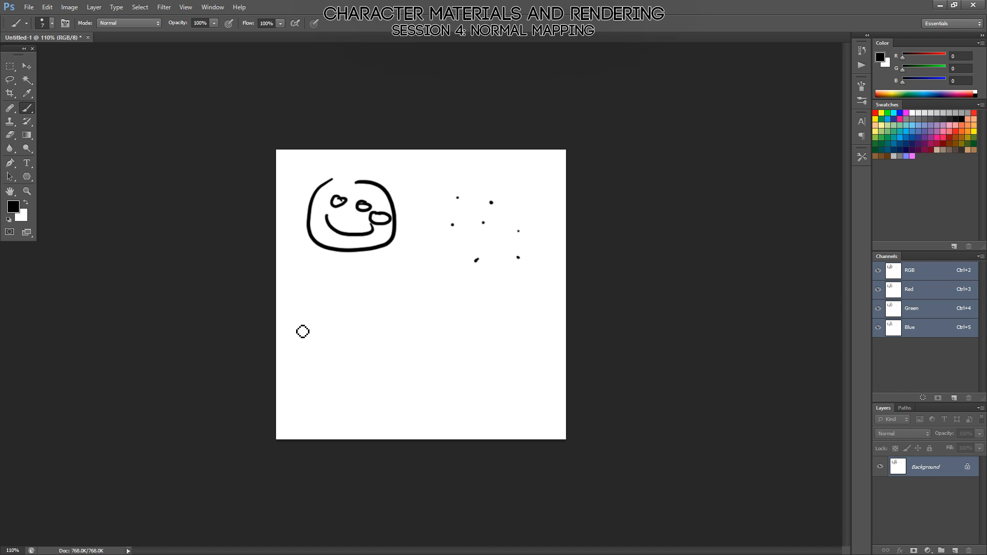
{"action": "mouse_move", "coordinate": [296, 330]}
{"action": "left_mouse_down"}
{"action": "mouse_move", "coordinate": [342, 329]}
{"action": "mouse_move", "coordinate": [337, 348]}
{"action": "mouse_move", "coordinate": [357, 377]}
{"action": "mouse_move", "coordinate": [376, 353]}
{"action": "mouse_move", "coordinate": [370, 325]}
{"action": "mouse_move", "coordinate": [566, 326]}
{"action": "left_mouse_up"}
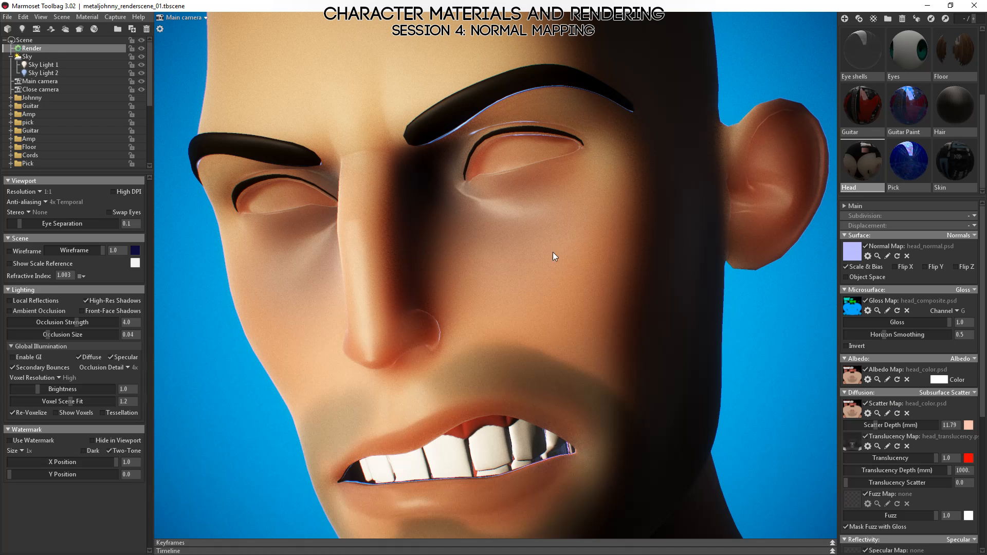
Switch to Marmoset Toolbag, inspect the cheek and eye up close, and set the Head material's scatter depth to 1.092 mm.
{"action": "right_click_drag", "start_coordinate": [528, 209], "coordinate": [570, 233]}
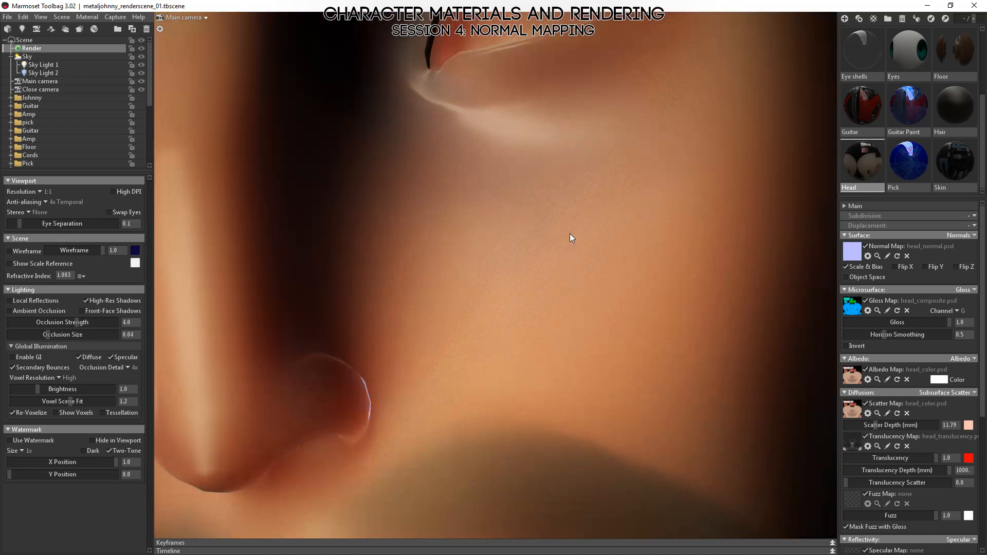
{"action": "left_click_drag", "start_coordinate": [566, 226], "coordinate": [486, 346]}
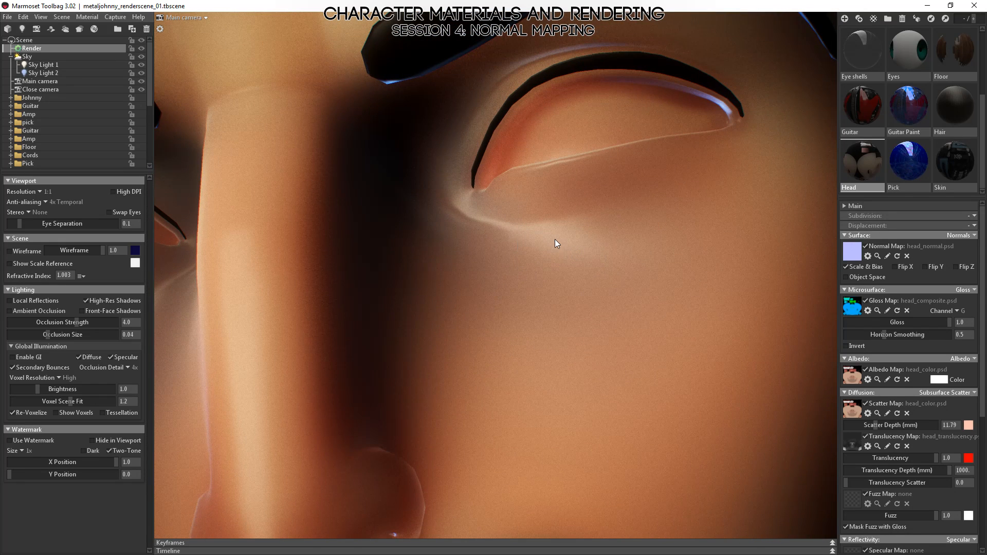
{"action": "mouse_move", "coordinate": [876, 426]}
{"action": "left_mouse_down"}
{"action": "mouse_move", "coordinate": [853, 426]}
{"action": "mouse_move", "coordinate": [887, 426]}
{"action": "mouse_move", "coordinate": [867, 424]}
{"action": "left_mouse_up"}
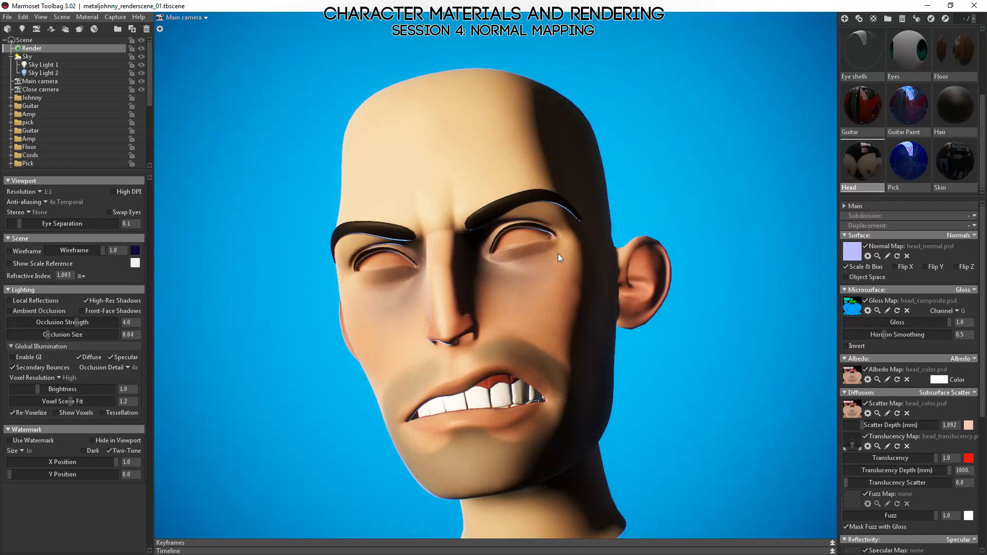
Examine the shading of the eyes, nose and cheeks from several angles around the head and select the head mesh.
{"action": "right_click_drag", "start_coordinate": [557, 254], "coordinate": [585, 335], "text": "alt"}
{"action": "left_click_drag", "start_coordinate": [647, 284], "coordinate": [585, 343], "text": "shift"}
{"action": "right_click_drag", "start_coordinate": [585, 344], "coordinate": [550, 292], "text": "alt"}
{"action": "left_click_drag", "start_coordinate": [550, 292], "coordinate": [652, 311], "text": "alt"}
{"action": "left_click_drag", "start_coordinate": [650, 292], "coordinate": [735, 303], "text": "shift"}
{"action": "left_click_drag", "start_coordinate": [644, 329], "coordinate": [529, 376]}
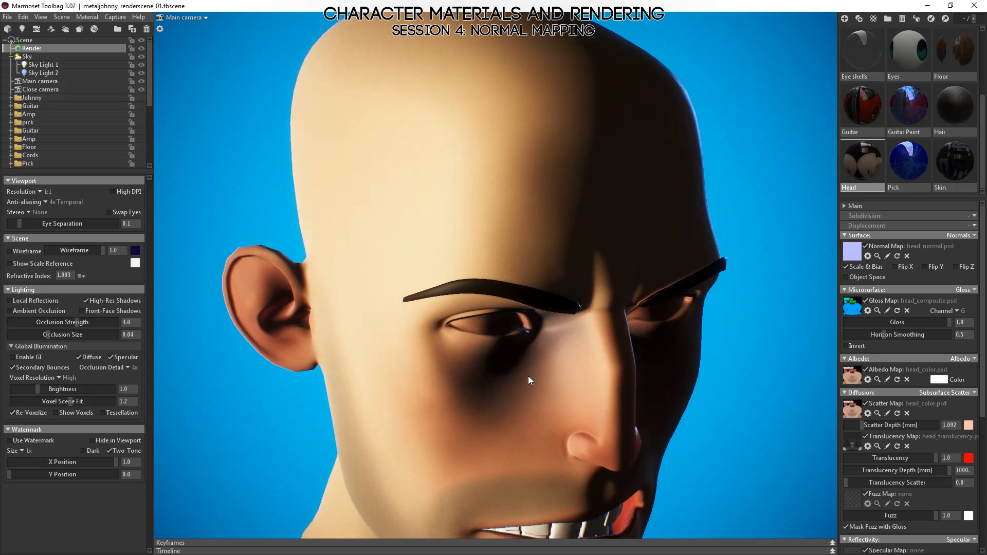
{"action": "left_click_drag", "start_coordinate": [634, 378], "coordinate": [564, 362]}
{"action": "left_click", "coordinate": [618, 373]}
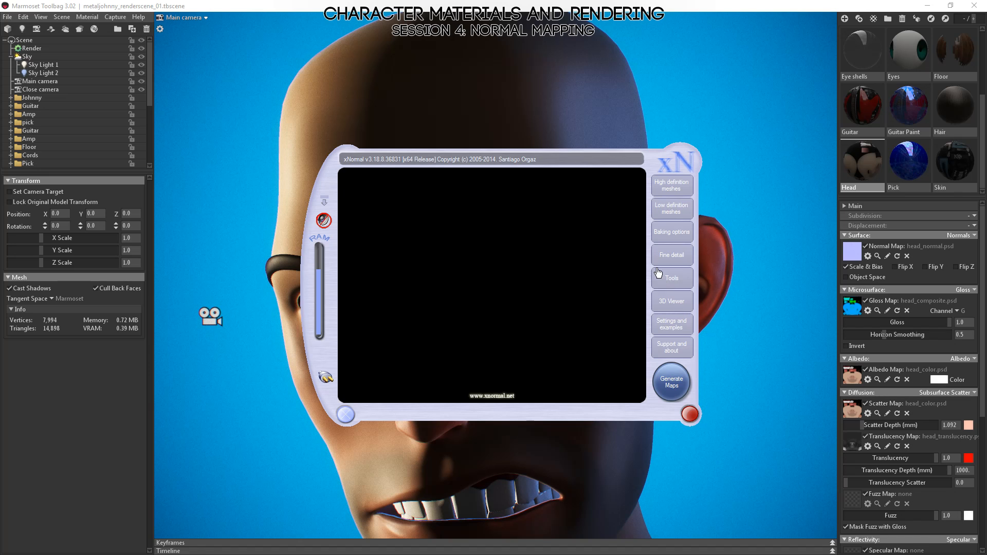
In xNormal, review the available tools, the high and low definition mesh lists and the baking options.
{"action": "left_click", "coordinate": [667, 285]}
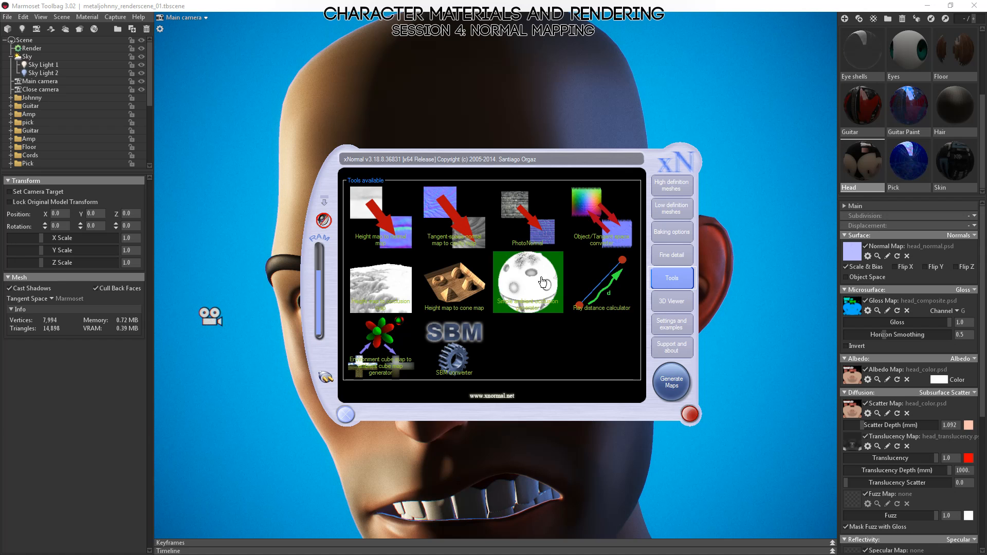
{"action": "left_click", "coordinate": [671, 186]}
{"action": "left_click", "coordinate": [670, 212]}
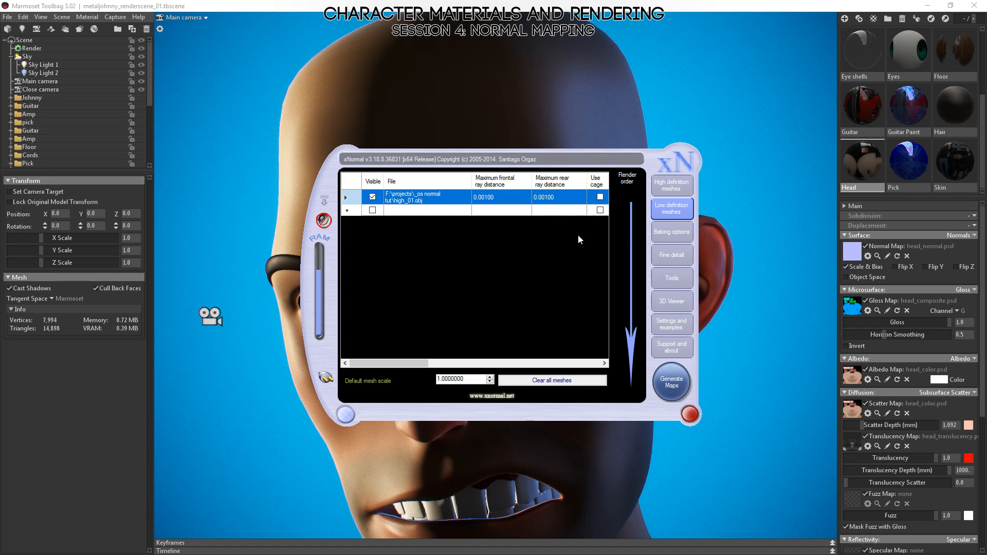
{"action": "left_click", "coordinate": [666, 236]}
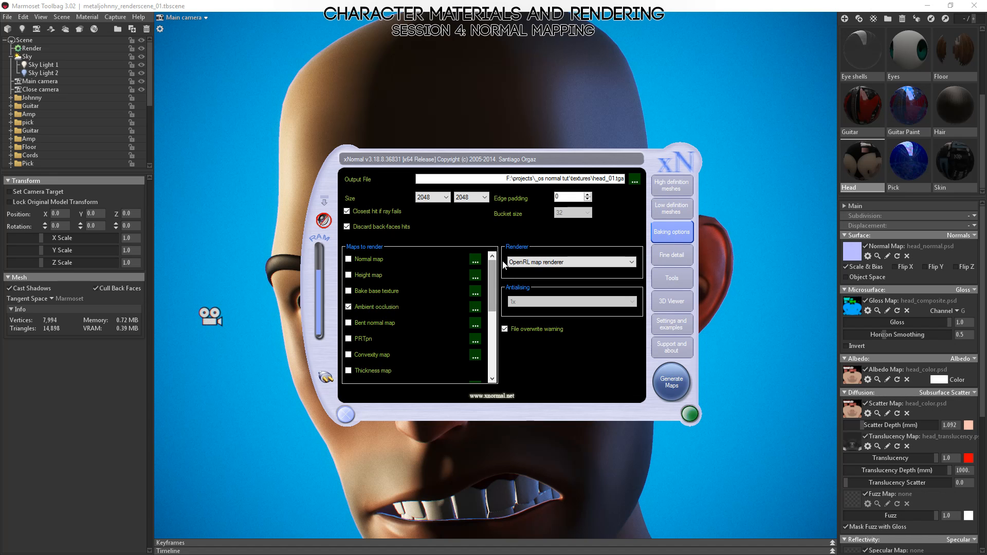
{"action": "mouse_move", "coordinate": [493, 271]}
{"action": "left_mouse_down"}
{"action": "mouse_move", "coordinate": [494, 292]}
{"action": "mouse_move", "coordinate": [492, 270]}
{"action": "left_mouse_up"}
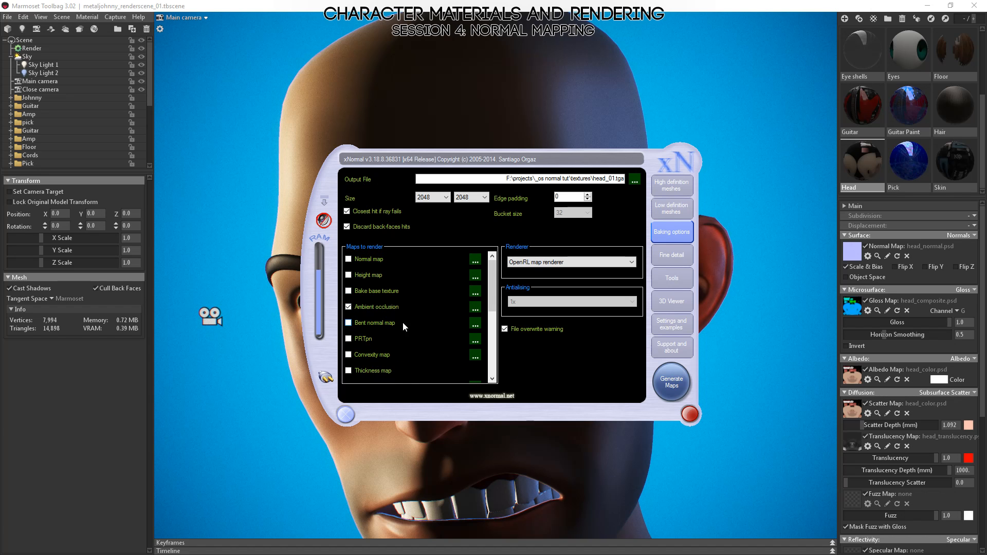
Enable the bent normal map for baking, review its settings, and disable it again.
{"action": "left_click", "coordinate": [349, 324]}
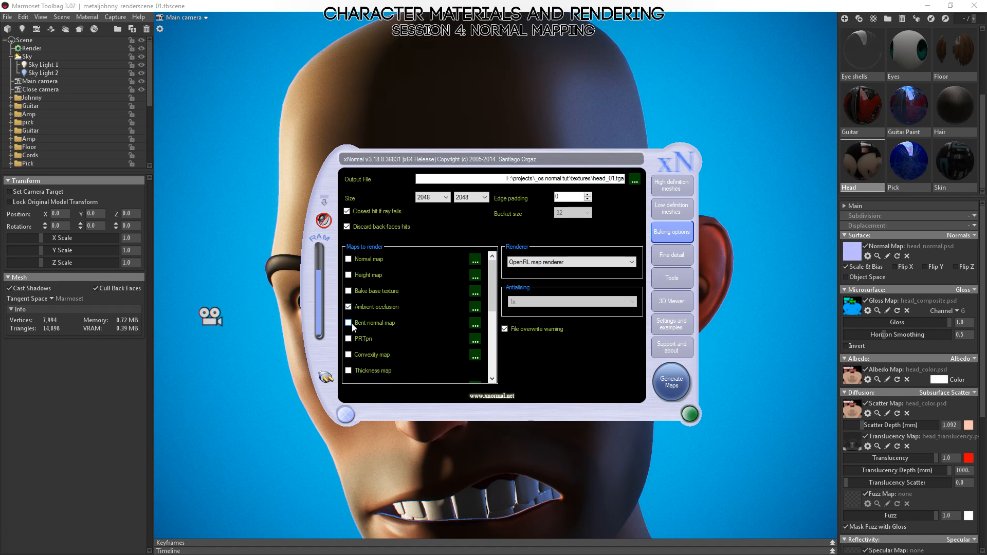
{"action": "left_click", "coordinate": [475, 325]}
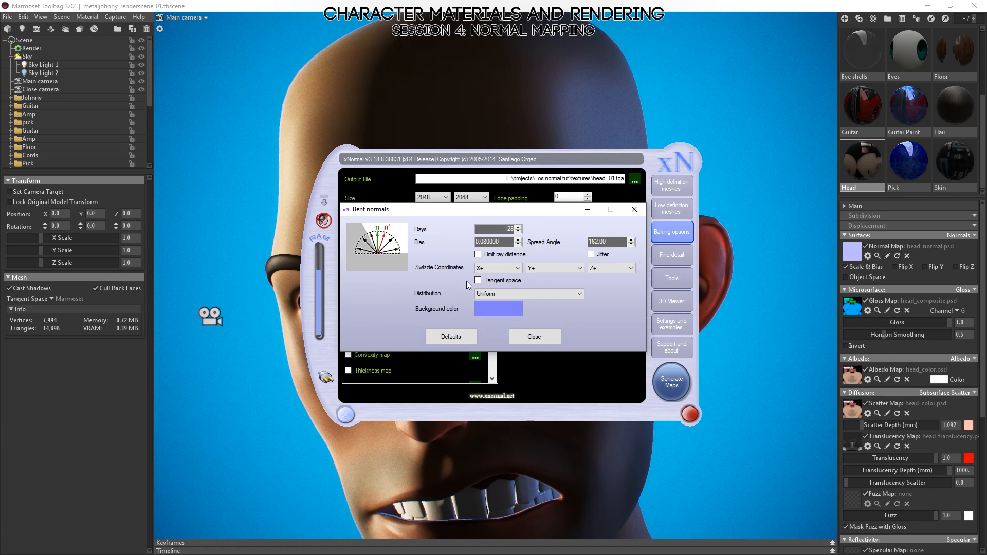
{"action": "left_click_drag", "start_coordinate": [496, 216], "coordinate": [489, 193]}
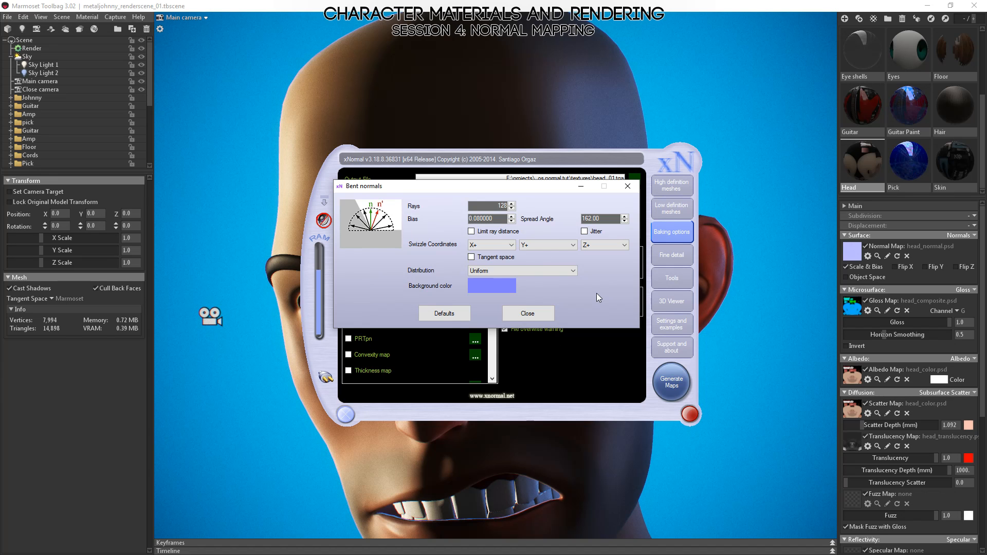
{"action": "left_click", "coordinate": [530, 314]}
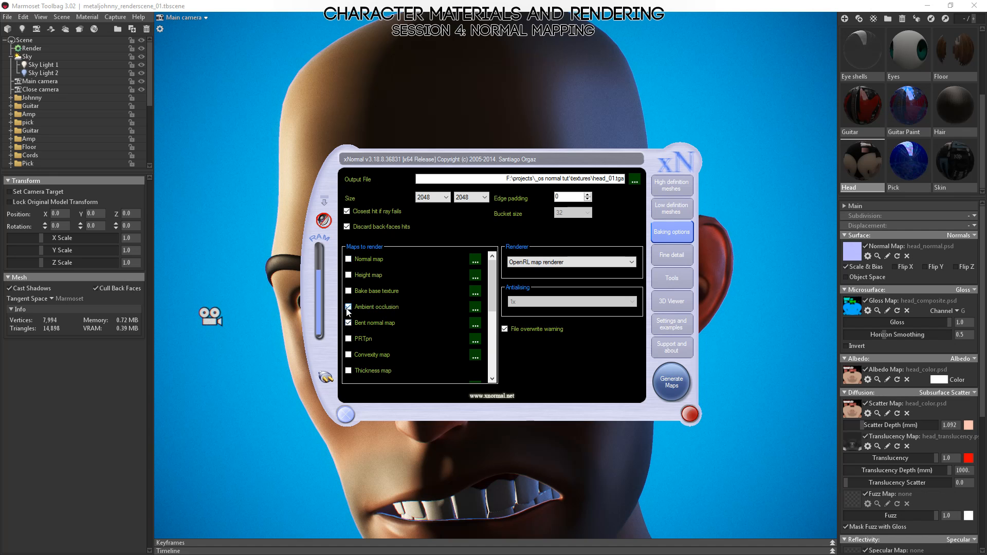
{"action": "left_click", "coordinate": [349, 323]}
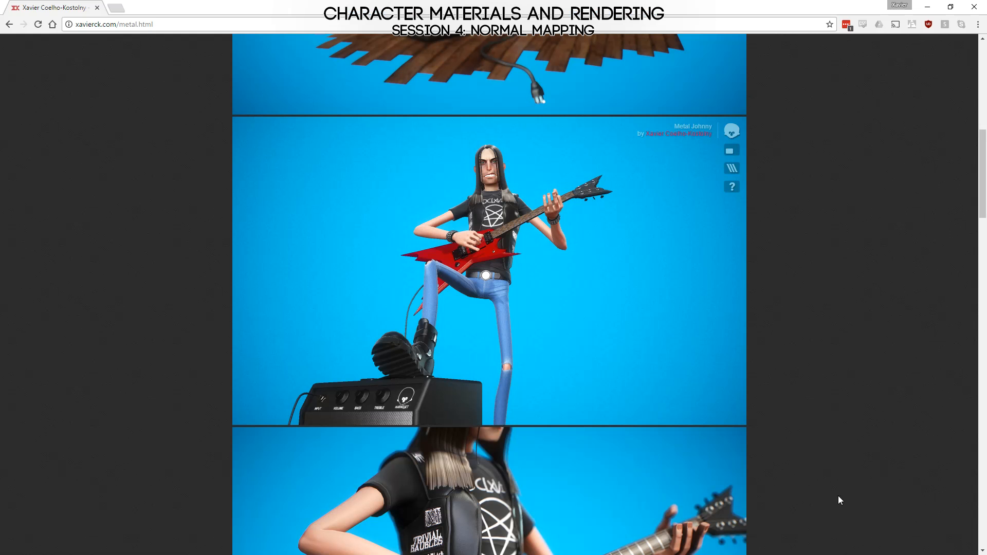
Switch to the browser's Metal Johnny 3D viewer, show it full screen and isolate its Normals layer.
{"action": "mouse_move", "coordinate": [550, 272]}
{"action": "left_mouse_down"}
{"action": "mouse_move", "coordinate": [498, 302]}
{"action": "mouse_move", "coordinate": [340, 299]}
{"action": "mouse_move", "coordinate": [517, 274]}
{"action": "left_mouse_up"}
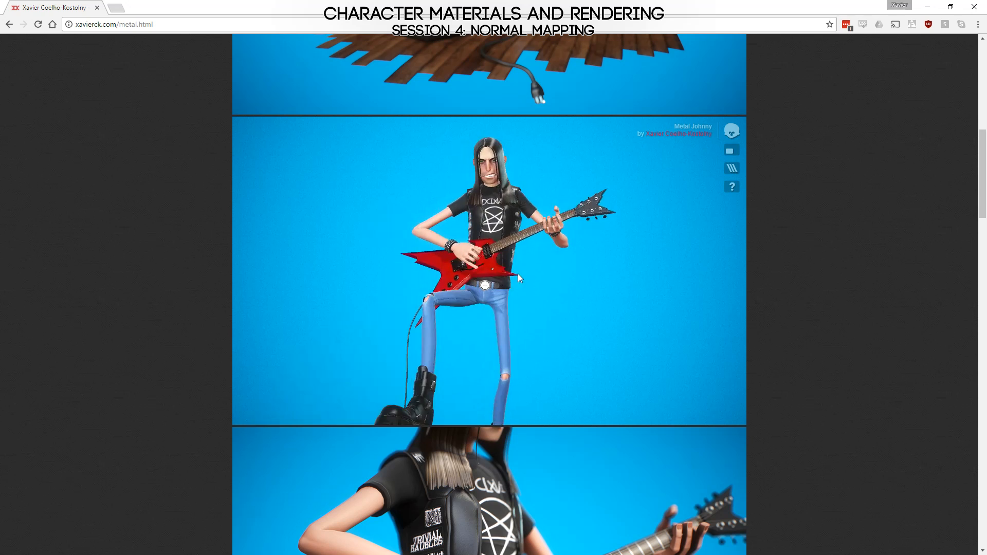
{"action": "left_click", "coordinate": [732, 153]}
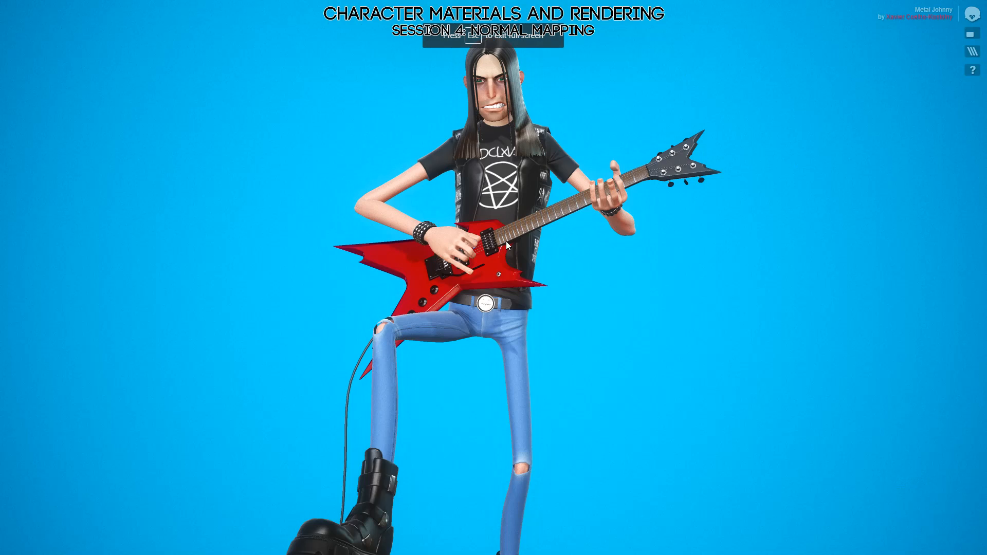
{"action": "mouse_move", "coordinate": [506, 242]}
{"action": "left_mouse_down"}
{"action": "mouse_move", "coordinate": [563, 353]}
{"action": "mouse_move", "coordinate": [514, 353]}
{"action": "mouse_move", "coordinate": [762, 204]}
{"action": "left_mouse_up"}
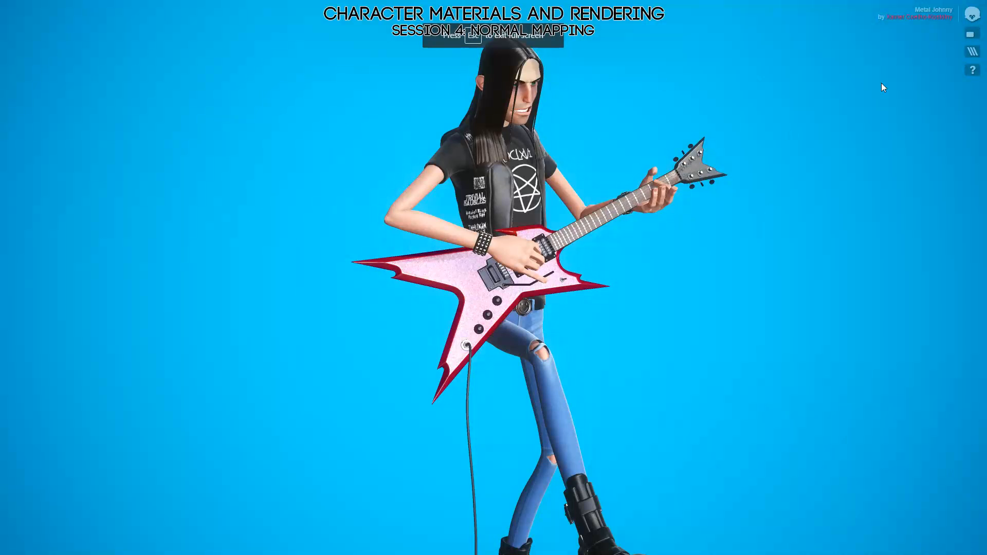
{"action": "left_click", "coordinate": [977, 55]}
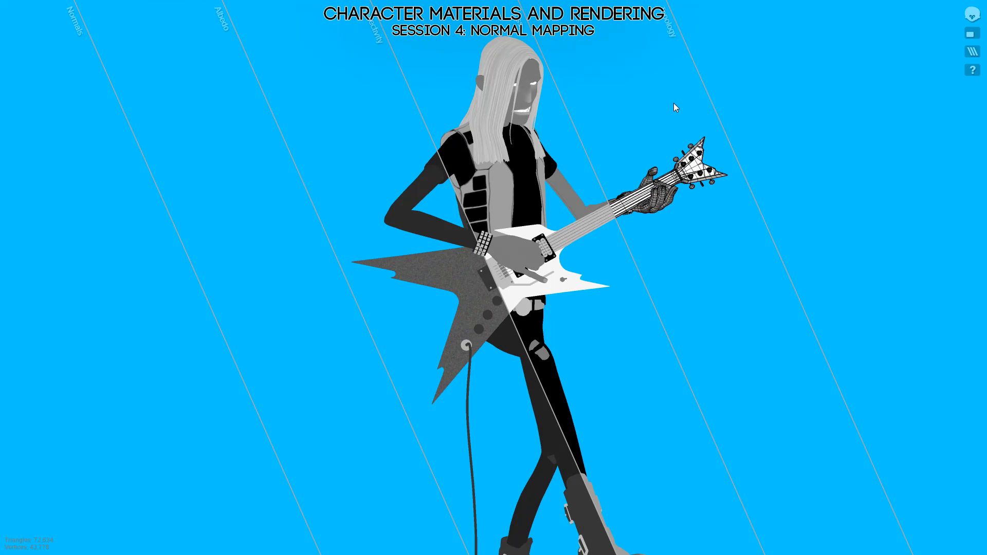
{"action": "right_click_drag", "start_coordinate": [827, 176], "coordinate": [393, 120]}
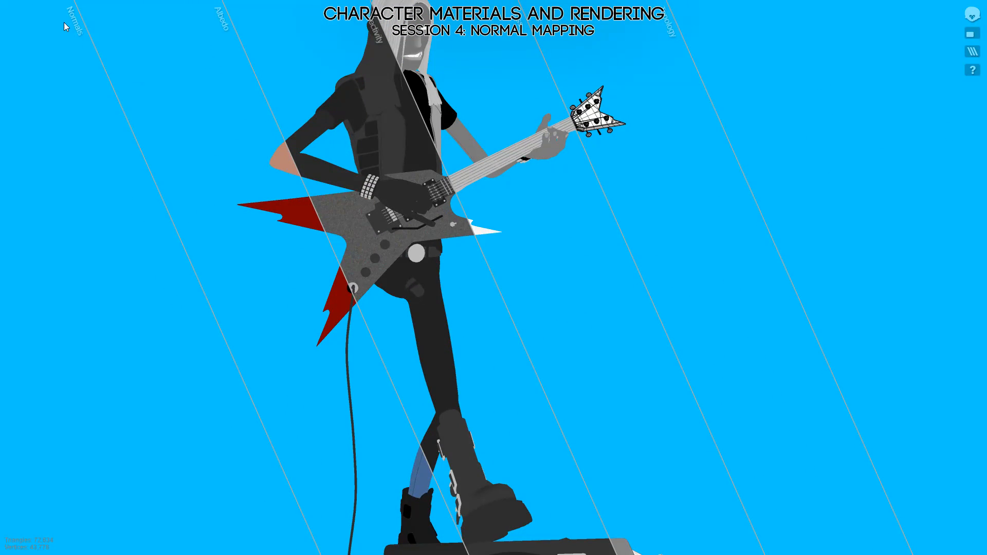
{"action": "left_click", "coordinate": [73, 54]}
Examine the normals on the character's hair, face, vest and arms from the front, side and back.
{"action": "mouse_move", "coordinate": [529, 240]}
{"action": "left_mouse_down"}
{"action": "mouse_move", "coordinate": [431, 219]}
{"action": "mouse_move", "coordinate": [509, 204]}
{"action": "mouse_move", "coordinate": [514, 222]}
{"action": "mouse_move", "coordinate": [484, 239]}
{"action": "mouse_move", "coordinate": [378, 266]}
{"action": "mouse_move", "coordinate": [750, 377]}
{"action": "mouse_move", "coordinate": [508, 336]}
{"action": "mouse_move", "coordinate": [426, 382]}
{"action": "mouse_move", "coordinate": [580, 399]}
{"action": "mouse_move", "coordinate": [565, 405]}
{"action": "left_mouse_up"}
{"action": "left_click_drag", "start_coordinate": [487, 243], "coordinate": [567, 312]}
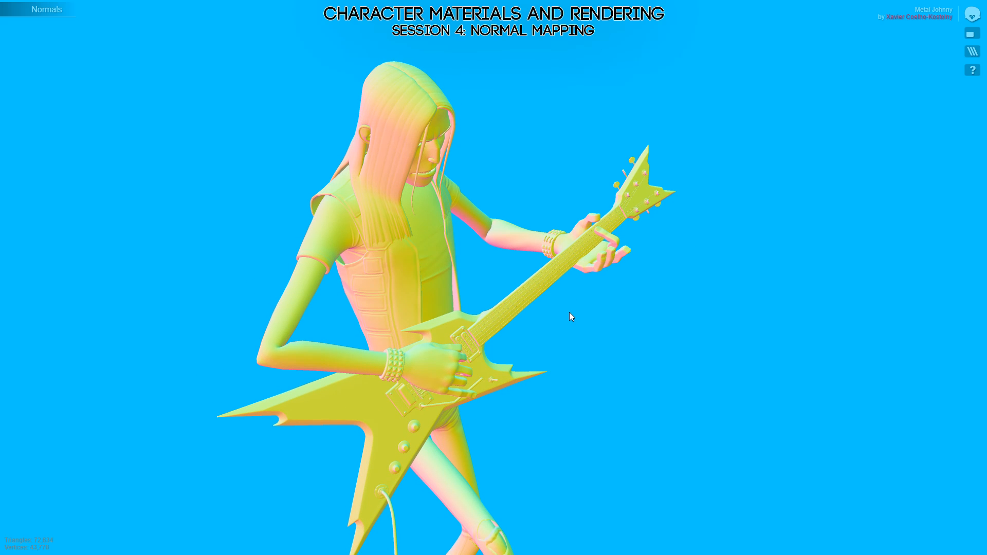
{"action": "left_click_drag", "start_coordinate": [622, 360], "coordinate": [495, 315]}
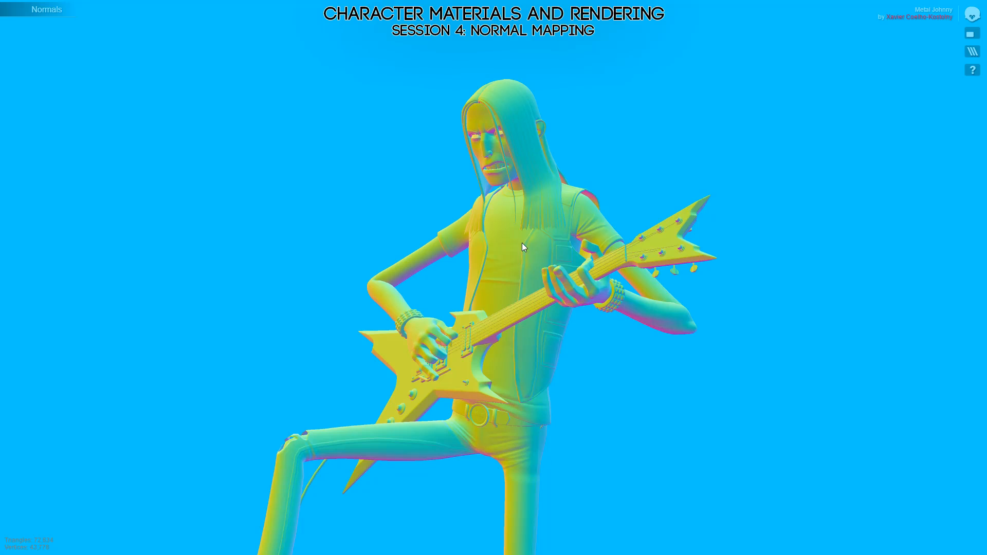
{"action": "scroll", "coordinate": [525, 249], "scroll_direction": "up", "scroll_amount": 4}
{"action": "middle_click_drag", "start_coordinate": [597, 152], "coordinate": [563, 366]}
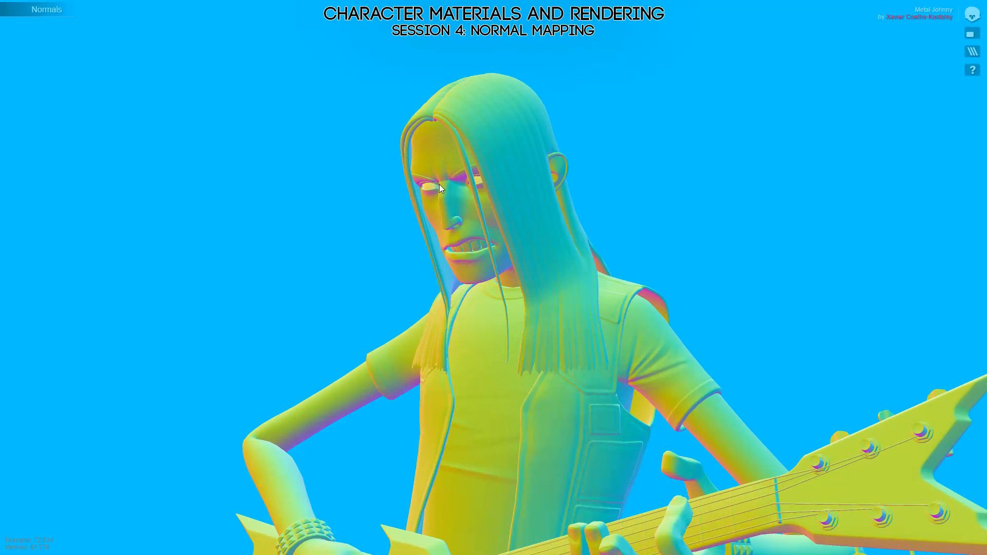
{"action": "mouse_move", "coordinate": [377, 229]}
{"action": "left_mouse_down"}
{"action": "mouse_move", "coordinate": [422, 248]}
{"action": "mouse_move", "coordinate": [424, 167]}
{"action": "mouse_move", "coordinate": [498, 192]}
{"action": "mouse_move", "coordinate": [565, 329]}
{"action": "left_mouse_up"}
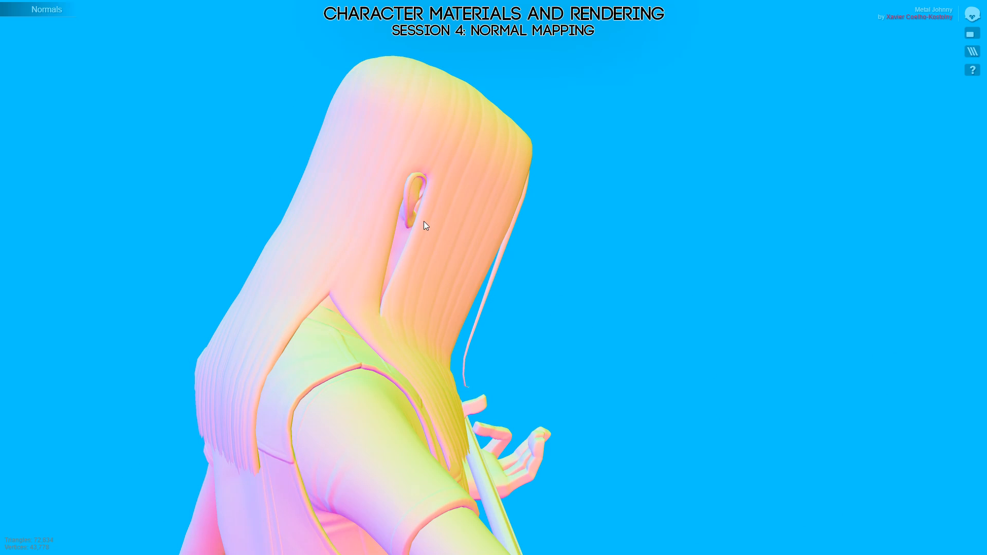
{"action": "mouse_move", "coordinate": [425, 223]}
{"action": "left_mouse_down"}
{"action": "mouse_move", "coordinate": [409, 199]}
{"action": "mouse_move", "coordinate": [557, 198]}
{"action": "mouse_move", "coordinate": [717, 220]}
{"action": "mouse_move", "coordinate": [780, 244]}
{"action": "left_mouse_up"}
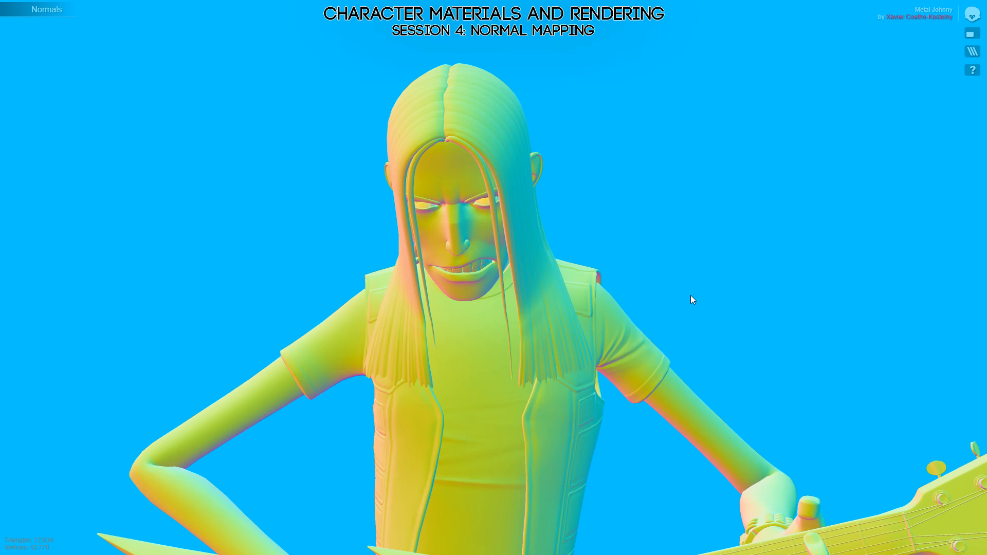
Examine the normals further down the model, on the guitar, jeans, boots and amplifier.
{"action": "mouse_move", "coordinate": [690, 295]}
{"action": "left_mouse_down"}
{"action": "mouse_move", "coordinate": [691, 356]}
{"action": "mouse_move", "coordinate": [590, 333]}
{"action": "mouse_move", "coordinate": [599, 252]}
{"action": "mouse_move", "coordinate": [703, 266]}
{"action": "mouse_move", "coordinate": [411, 372]}
{"action": "mouse_move", "coordinate": [483, 396]}
{"action": "mouse_move", "coordinate": [595, 362]}
{"action": "mouse_move", "coordinate": [482, 274]}
{"action": "mouse_move", "coordinate": [563, 301]}
{"action": "mouse_move", "coordinate": [464, 332]}
{"action": "mouse_move", "coordinate": [524, 301]}
{"action": "left_mouse_up"}
{"action": "scroll", "coordinate": [523, 302], "scroll_direction": "down", "scroll_amount": 5}
{"action": "middle_click_drag", "start_coordinate": [498, 381], "coordinate": [519, 121]}
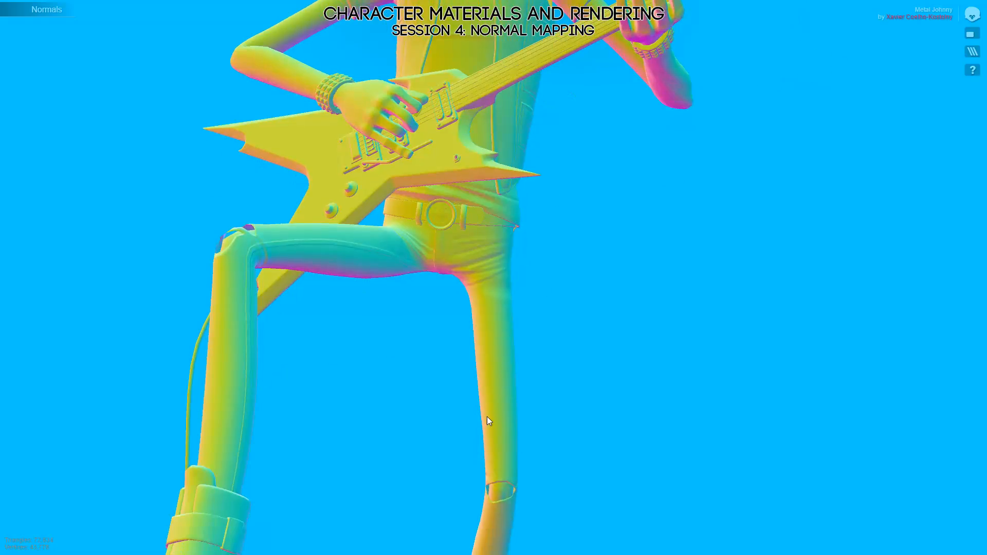
{"action": "middle_click_drag", "start_coordinate": [487, 417], "coordinate": [474, 256]}
{"action": "scroll", "coordinate": [475, 255], "scroll_direction": "down", "scroll_amount": 4}
{"action": "mouse_move", "coordinate": [471, 298]}
{"action": "left_mouse_down"}
{"action": "mouse_move", "coordinate": [341, 350]}
{"action": "mouse_move", "coordinate": [358, 349]}
{"action": "mouse_move", "coordinate": [378, 321]}
{"action": "mouse_move", "coordinate": [545, 317]}
{"action": "mouse_move", "coordinate": [537, 369]}
{"action": "mouse_move", "coordinate": [546, 250]}
{"action": "mouse_move", "coordinate": [540, 358]}
{"action": "mouse_move", "coordinate": [520, 245]}
{"action": "mouse_move", "coordinate": [477, 198]}
{"action": "mouse_move", "coordinate": [366, 229]}
{"action": "left_mouse_up"}
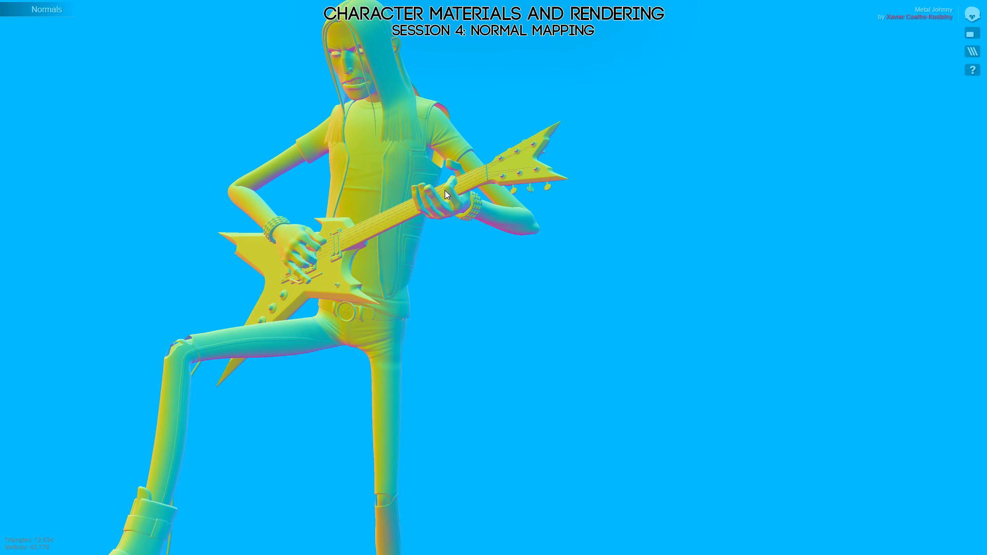
{"action": "mouse_move", "coordinate": [367, 326]}
{"action": "left_mouse_down"}
{"action": "mouse_move", "coordinate": [381, 326]}
{"action": "mouse_move", "coordinate": [382, 261]}
{"action": "mouse_move", "coordinate": [340, 350]}
{"action": "mouse_move", "coordinate": [391, 307]}
{"action": "mouse_move", "coordinate": [699, 268]}
{"action": "mouse_move", "coordinate": [585, 291]}
{"action": "mouse_move", "coordinate": [472, 342]}
{"action": "mouse_move", "coordinate": [452, 288]}
{"action": "left_mouse_up"}
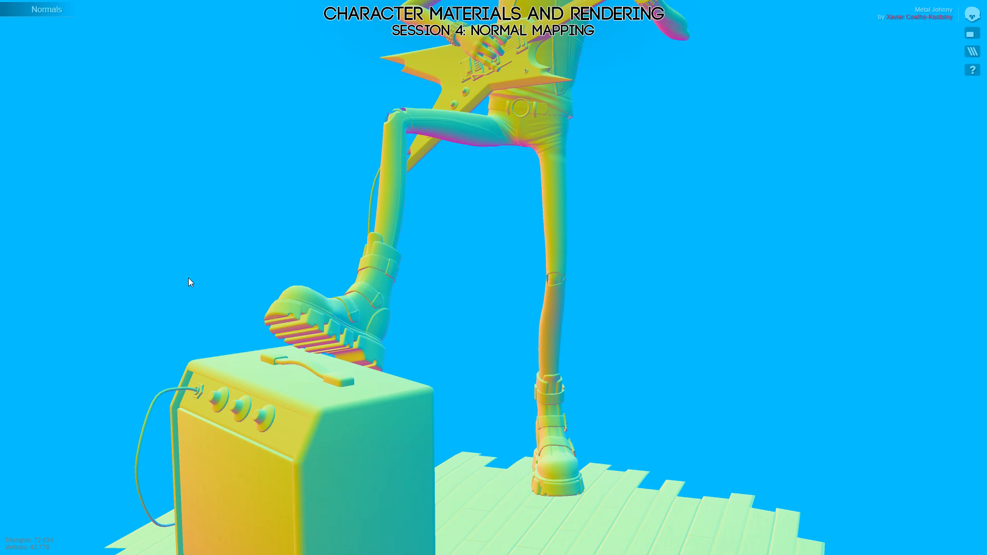
Leave the Normals layer and full-screen view, and minimize the open windows to return to the Photoshop sketch.
{"action": "left_click", "coordinate": [576, 223]}
{"action": "key", "text": "Escape"}
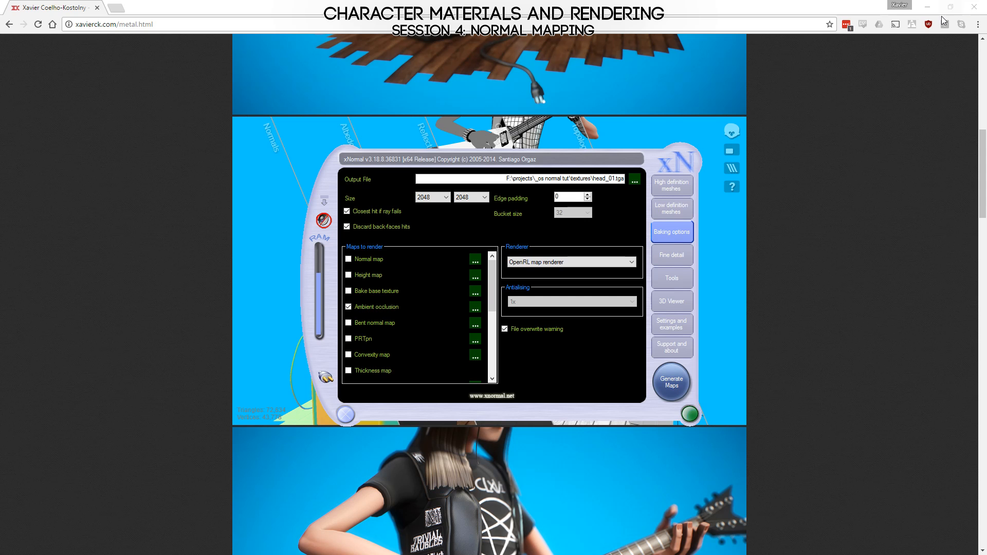
{"action": "left_click", "coordinate": [928, 7]}
{"action": "left_click", "coordinate": [929, 6]}
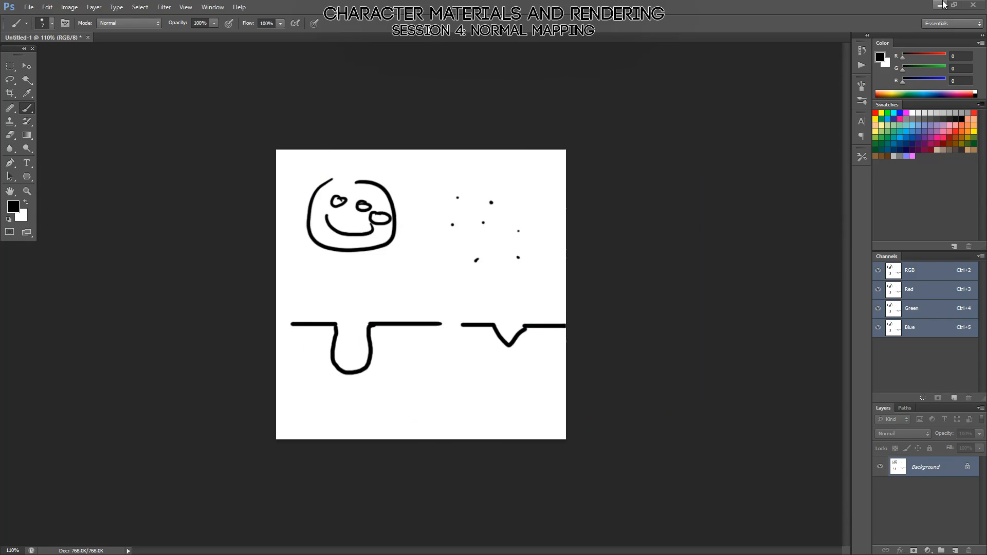
Minimize the Photoshop and Unreal Editor windows to reach xNormal, and reposition its window.
{"action": "left_click", "coordinate": [928, 7]}
{"action": "left_click", "coordinate": [928, 6]}
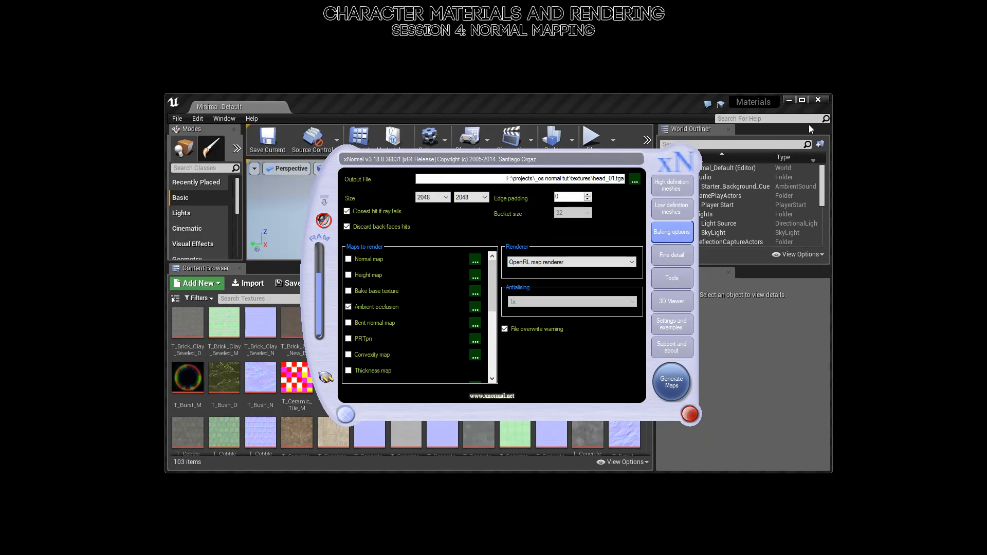
{"action": "left_click", "coordinate": [785, 102]}
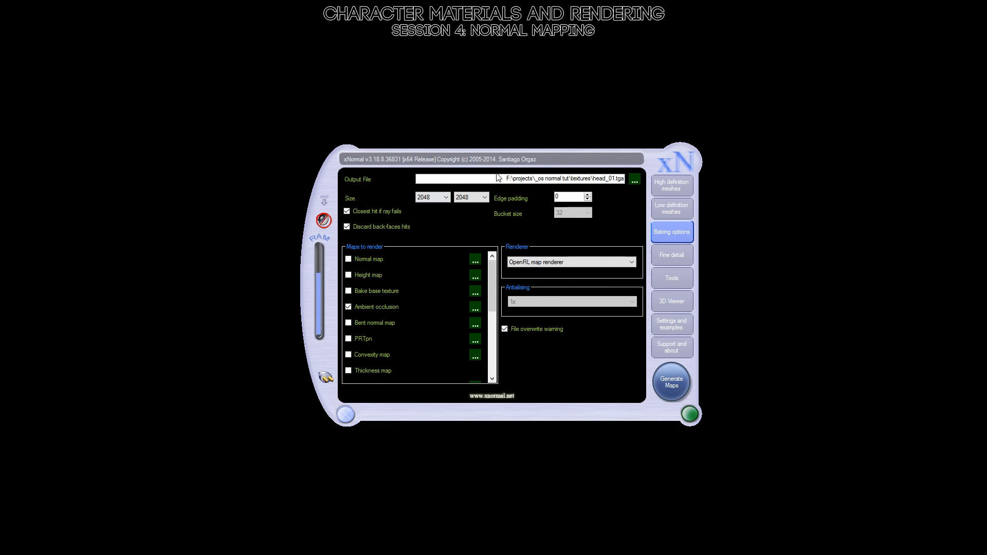
{"action": "left_click_drag", "start_coordinate": [505, 160], "coordinate": [466, 127]}
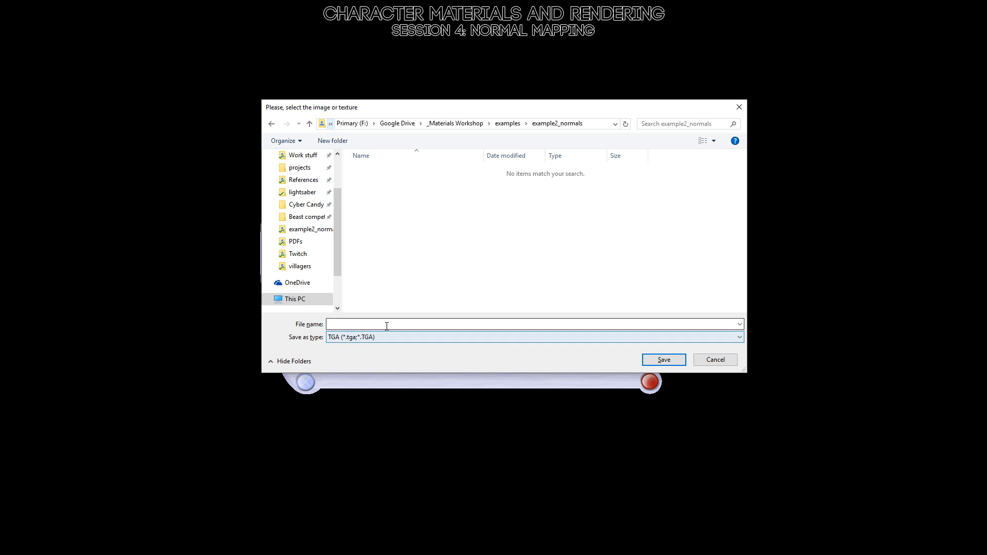
{"action": "left_click_drag", "start_coordinate": [427, 113], "coordinate": [312, 138]}
{"action": "left_click", "coordinate": [599, 383]}
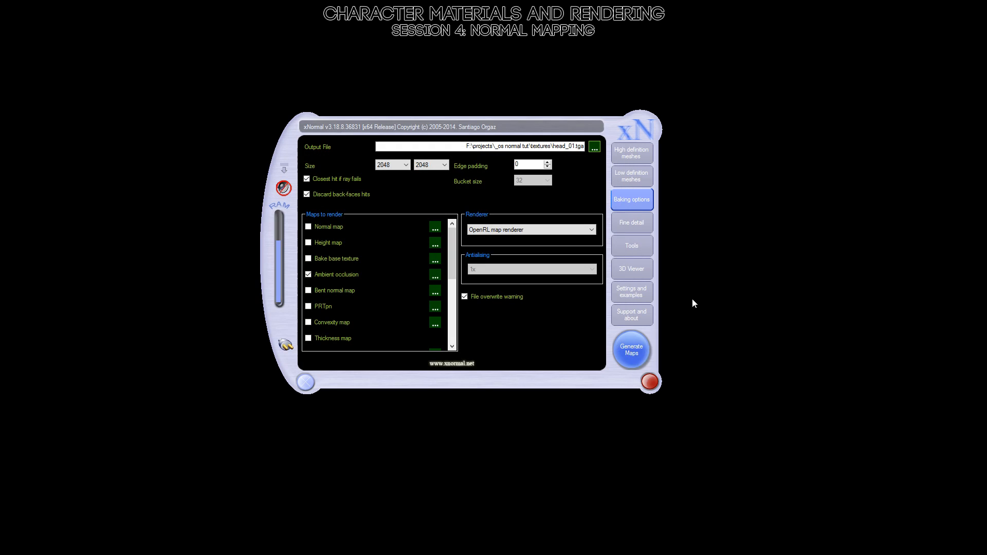
Open xNormal's Object/Tangent space converter and shift its window over the main one.
{"action": "left_click", "coordinate": [632, 246]}
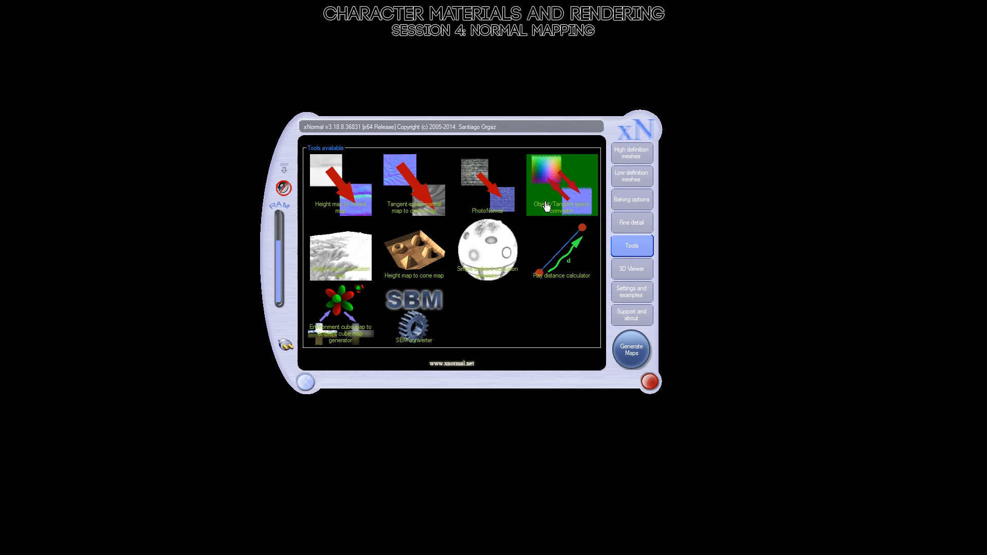
{"action": "left_click", "coordinate": [546, 206]}
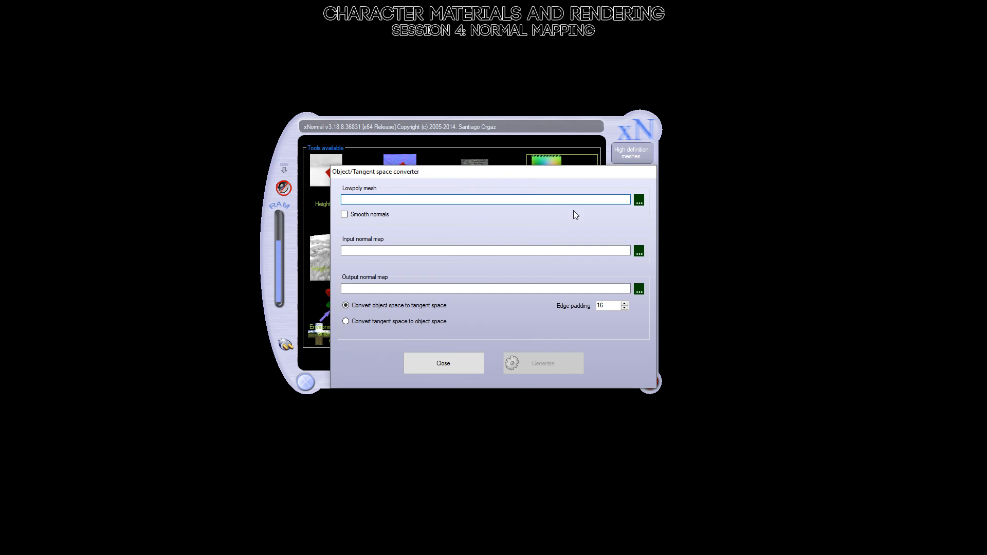
{"action": "left_click_drag", "start_coordinate": [525, 175], "coordinate": [483, 161]}
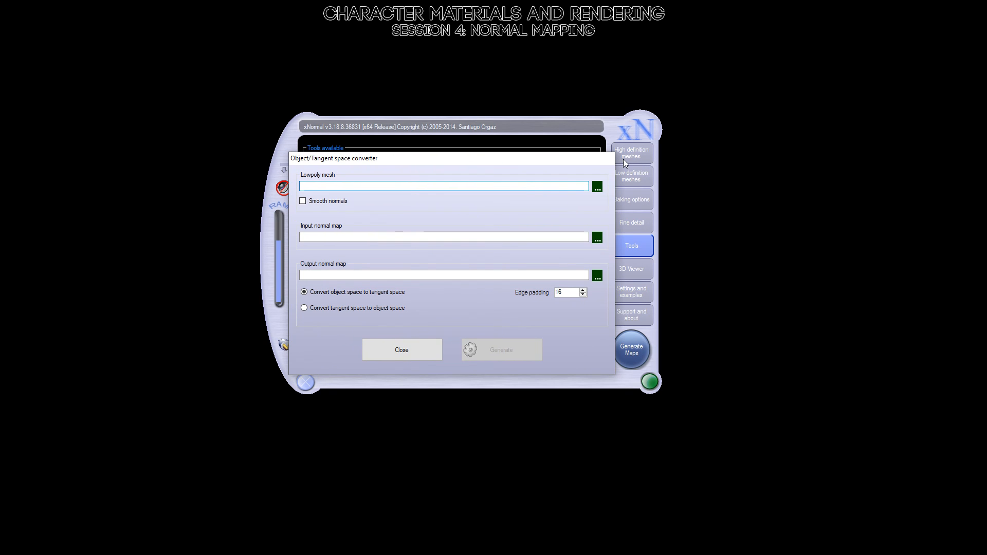
Load cylinder_low_01.obj from the example2_normals folder as the lowpoly mesh and enable Smooth normals.
{"action": "left_click", "coordinate": [597, 187]}
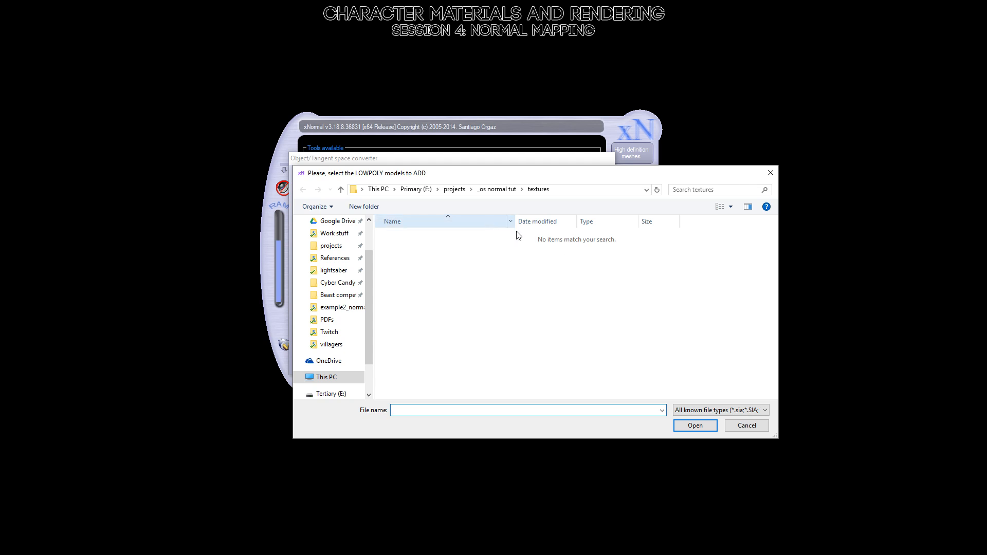
{"action": "left_click", "coordinate": [764, 428]}
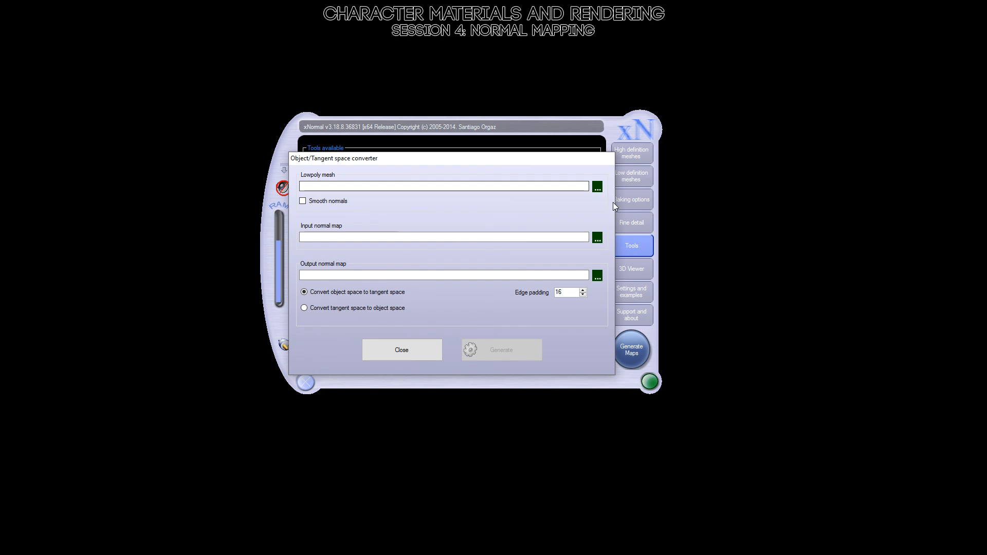
{"action": "left_click", "coordinate": [597, 188]}
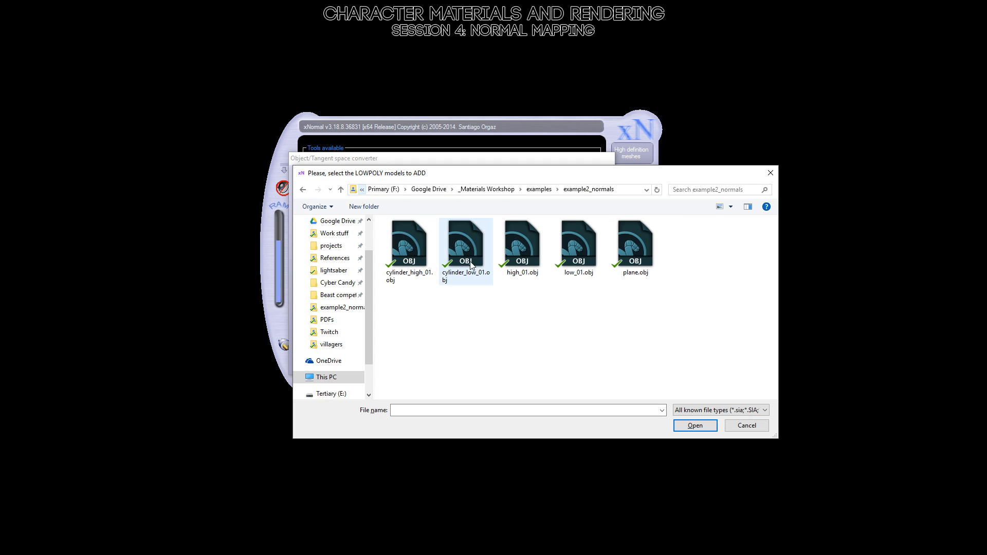
{"action": "double_click", "coordinate": [461, 245]}
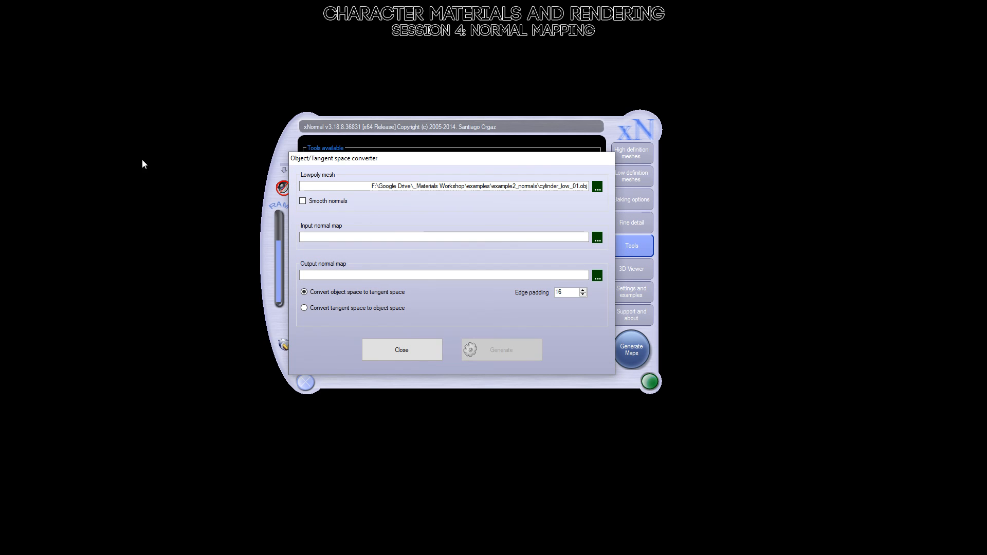
{"action": "left_click", "coordinate": [303, 201]}
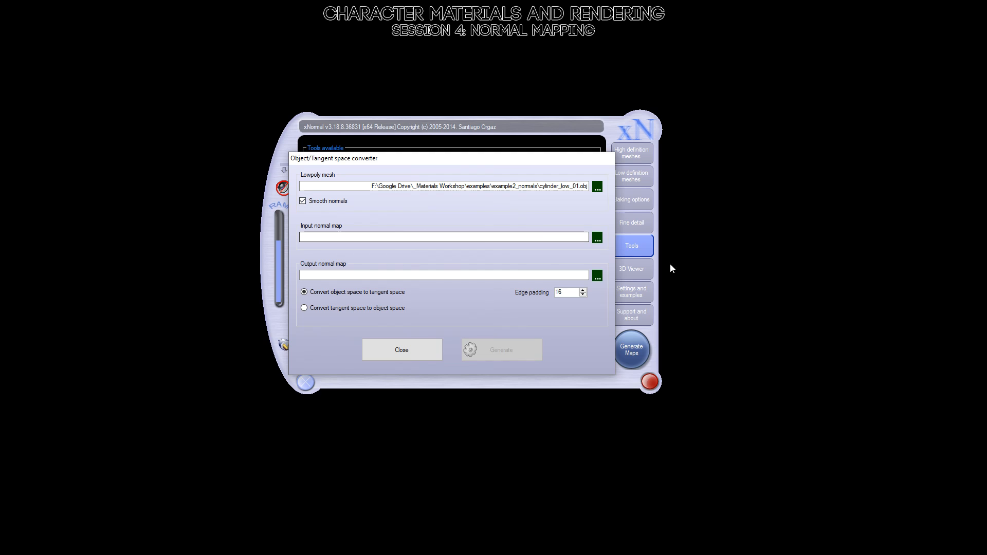
Load cylinder_01_normalsobj.psd as the converter's input normal map.
{"action": "left_click", "coordinate": [597, 239]}
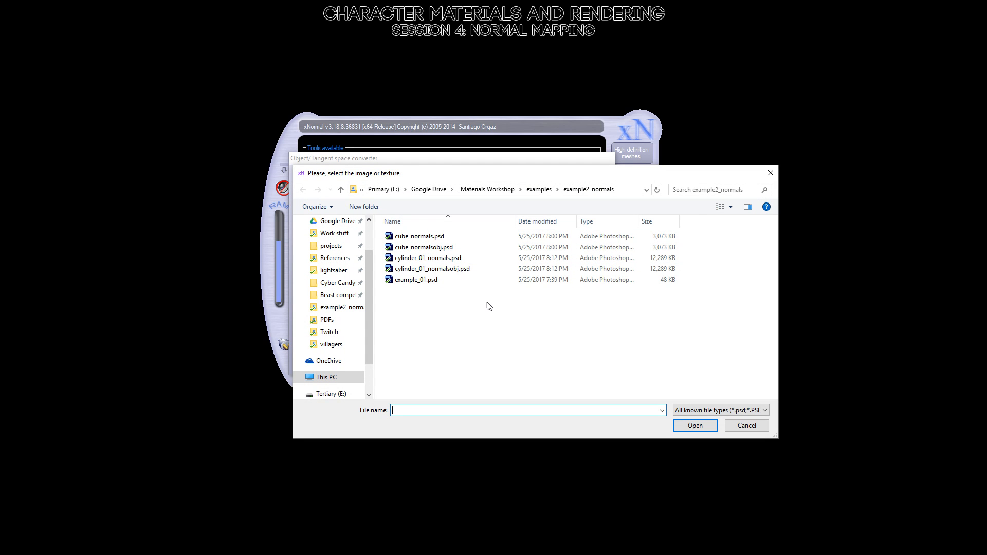
{"action": "left_click_drag", "start_coordinate": [446, 179], "coordinate": [415, 215]}
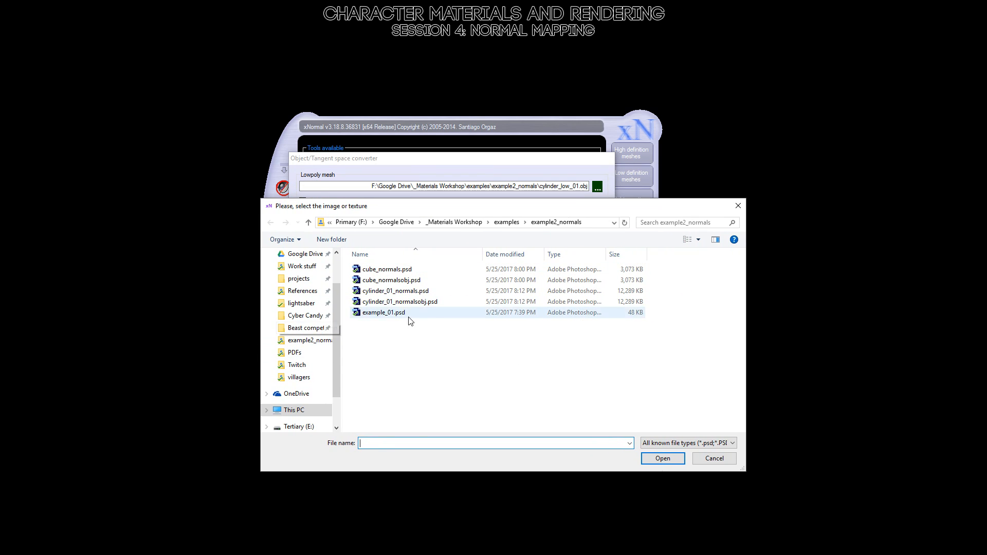
{"action": "double_click", "coordinate": [405, 303]}
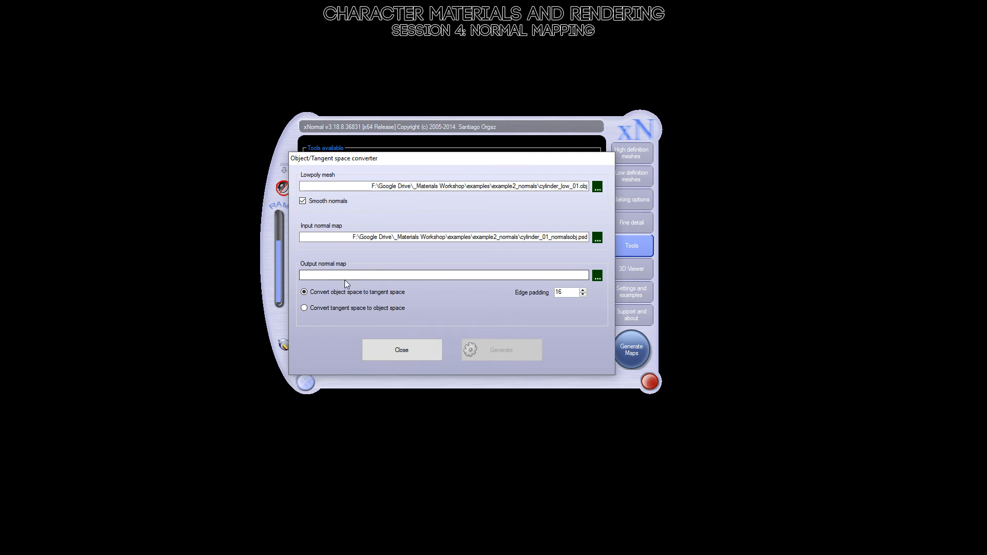
Set the output normal map to a new TGA file named cylinder_01_normals_xnormal in the example2_normals folder.
{"action": "left_click", "coordinate": [598, 277]}
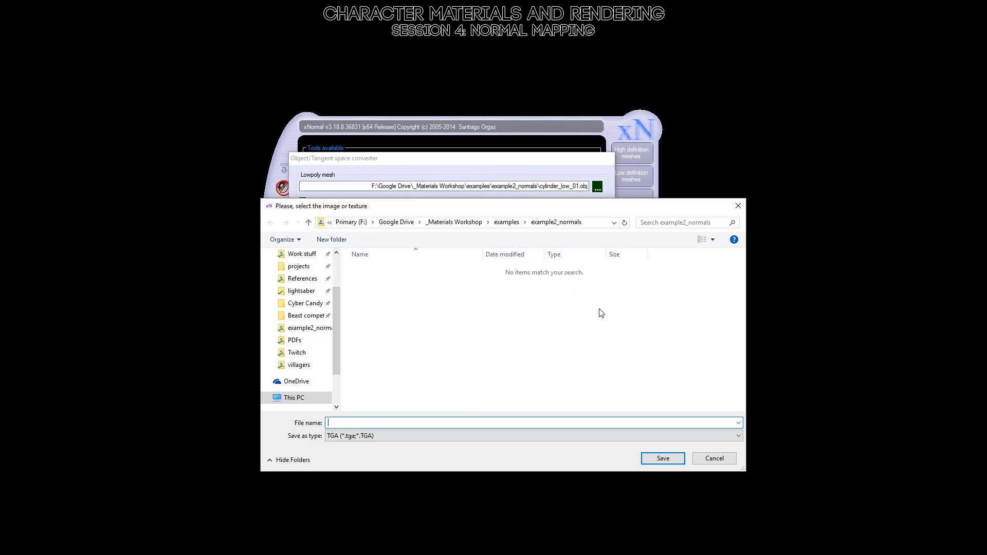
{"action": "type", "text": "cyl"}
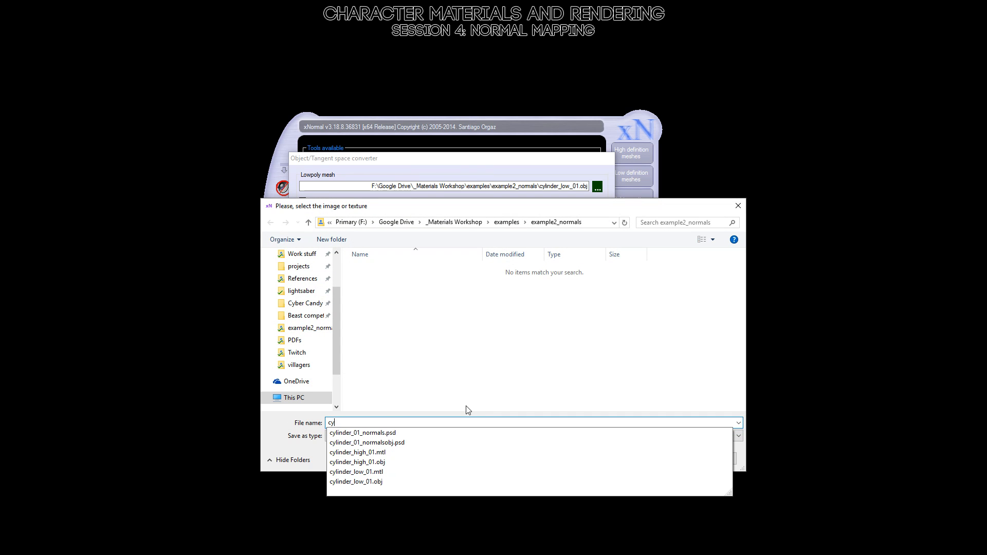
{"action": "key", "text": "Down"}
{"action": "key", "text": "BackSpace"}
{"action": "key", "text": "BackSpace"}
{"action": "key", "text": "BackSpace"}
{"action": "key", "text": "BackSpace"}
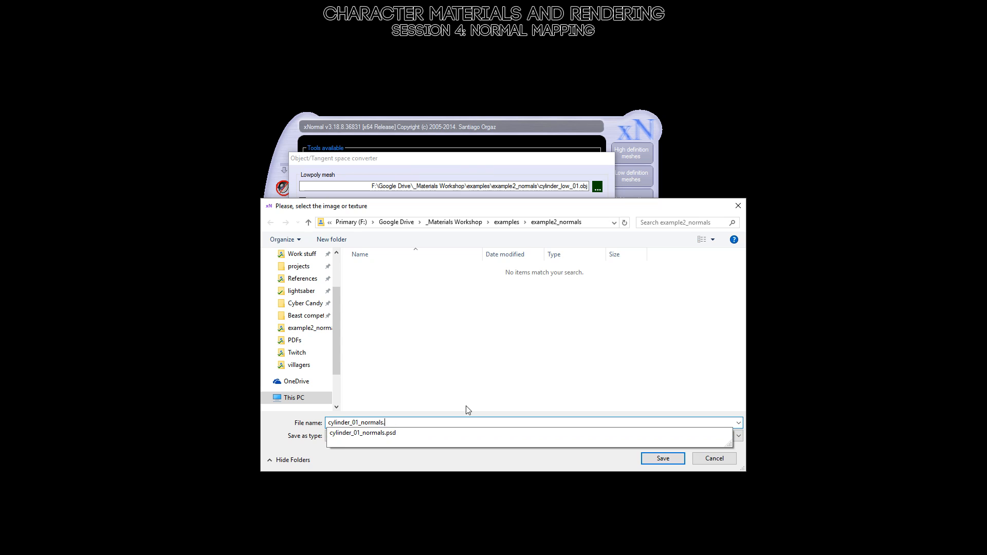
{"action": "type", "text": "_"}
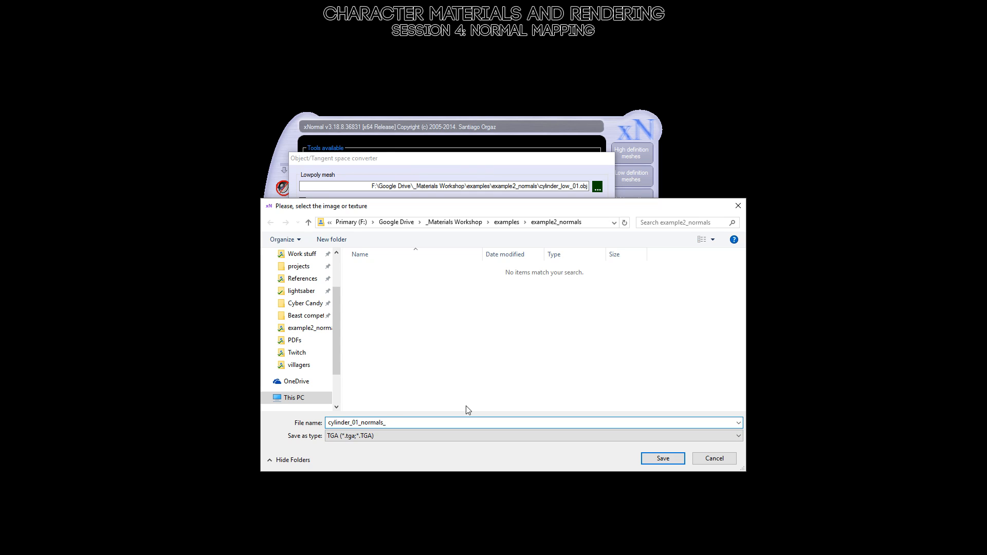
{"action": "type", "text": "xnormal"}
{"action": "key", "text": "Return"}
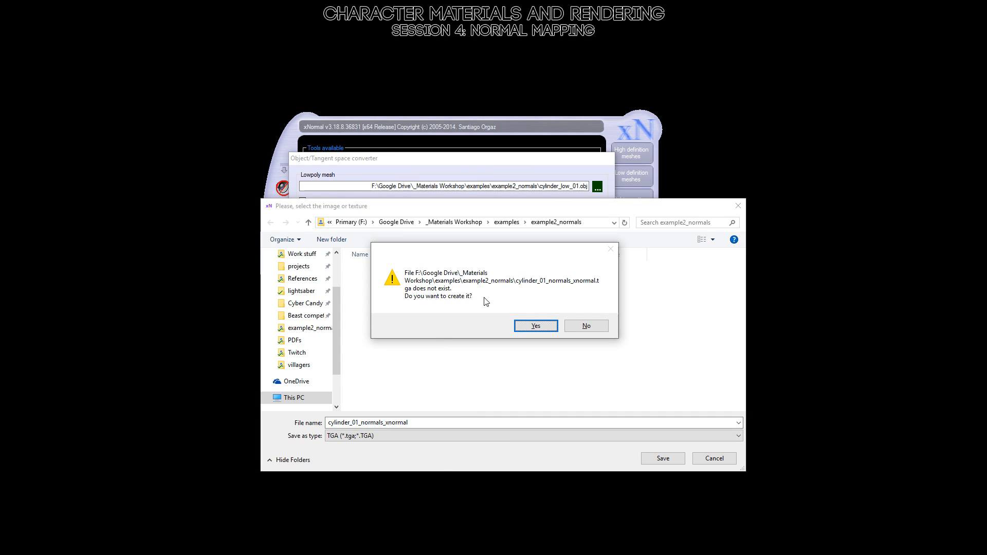
{"action": "left_click", "coordinate": [537, 327]}
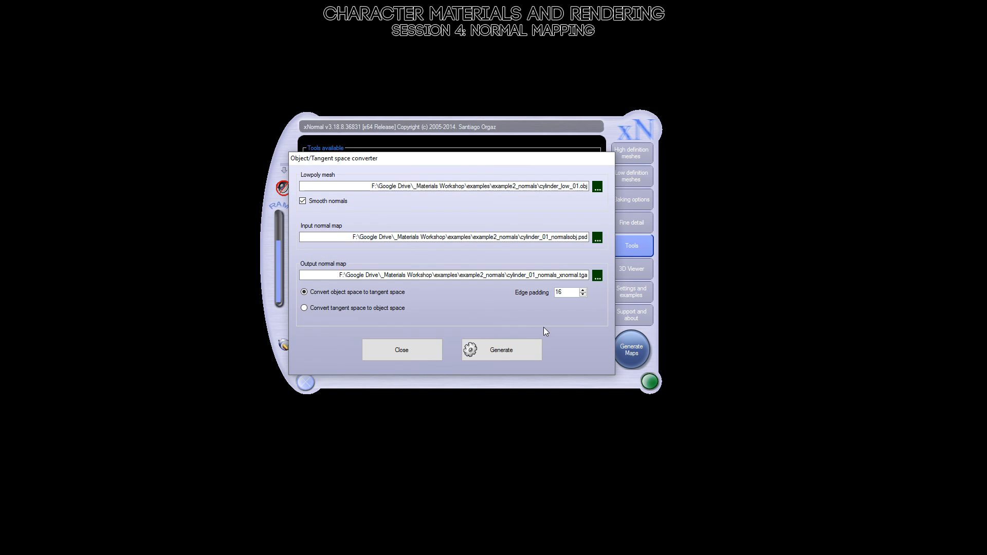
Generate the tangent-space normal map from the object-space one and move its preview clear of the converter.
{"action": "left_click", "coordinate": [497, 350]}
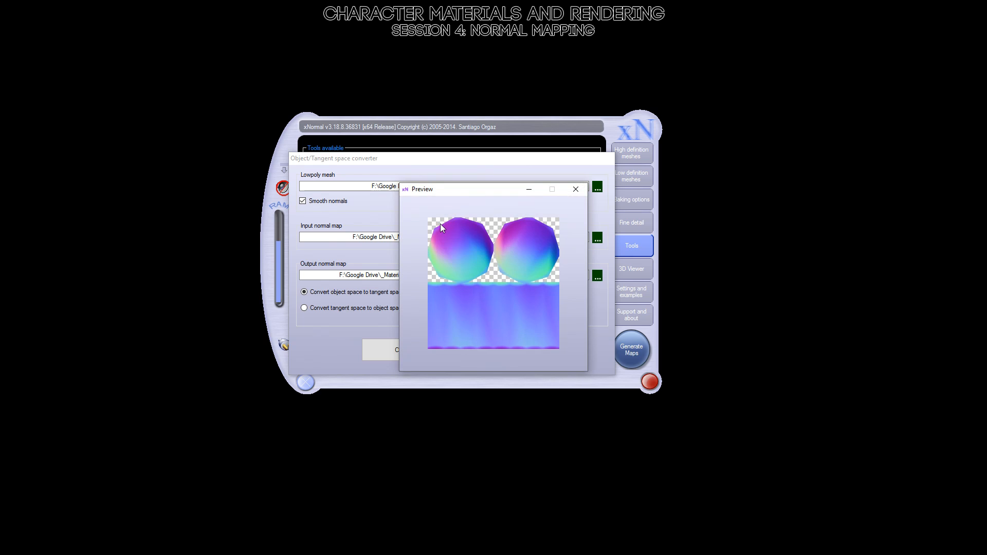
{"action": "left_click_drag", "start_coordinate": [447, 192], "coordinate": [733, 189]}
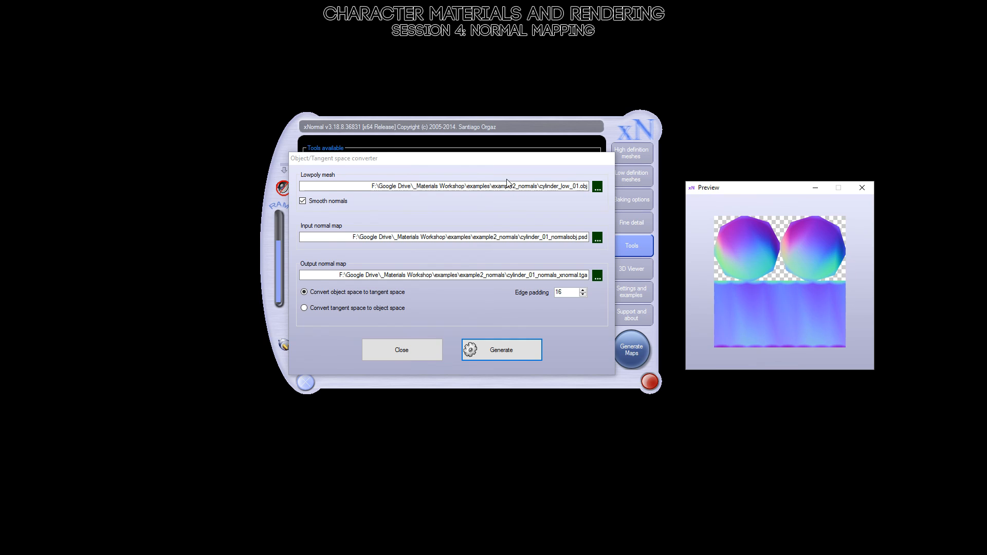
{"action": "mouse_move", "coordinate": [733, 190]}
{"action": "left_mouse_down"}
{"action": "mouse_move", "coordinate": [720, 179]}
{"action": "mouse_move", "coordinate": [733, 181]}
{"action": "left_mouse_up"}
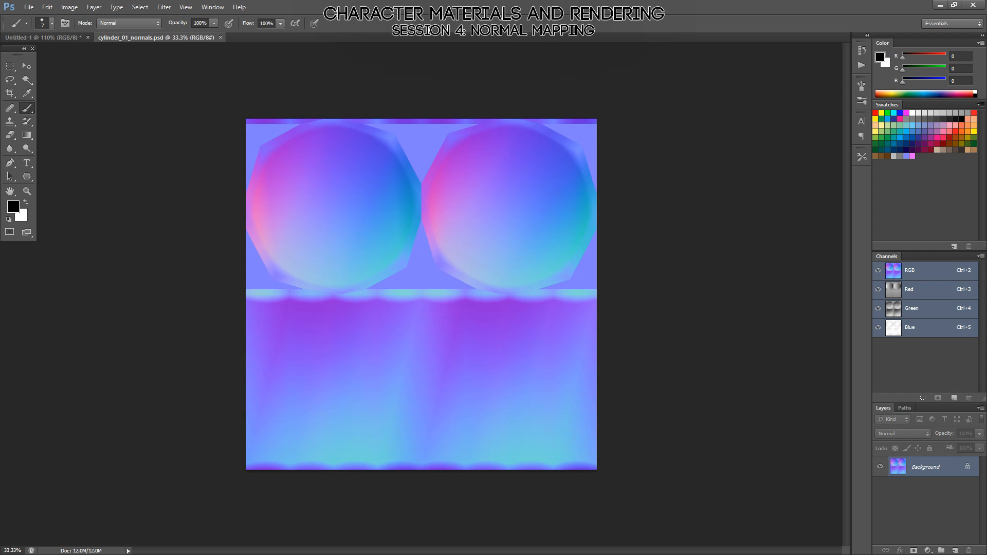
Open cylinder_01_normals_xnormal.tga in Photoshop and, on a new layer, fill the black area around the UV islands with flat normal blue (128, 128, 255).
{"action": "left_click_drag", "start_coordinate": [605, 1], "coordinate": [560, 23]}
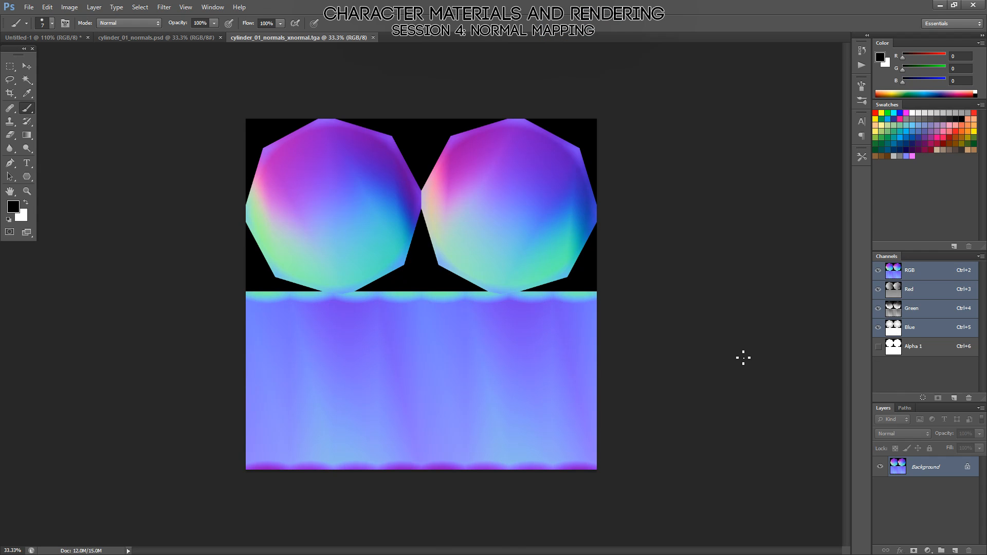
{"action": "left_click", "coordinate": [897, 353], "text": "ctrl"}
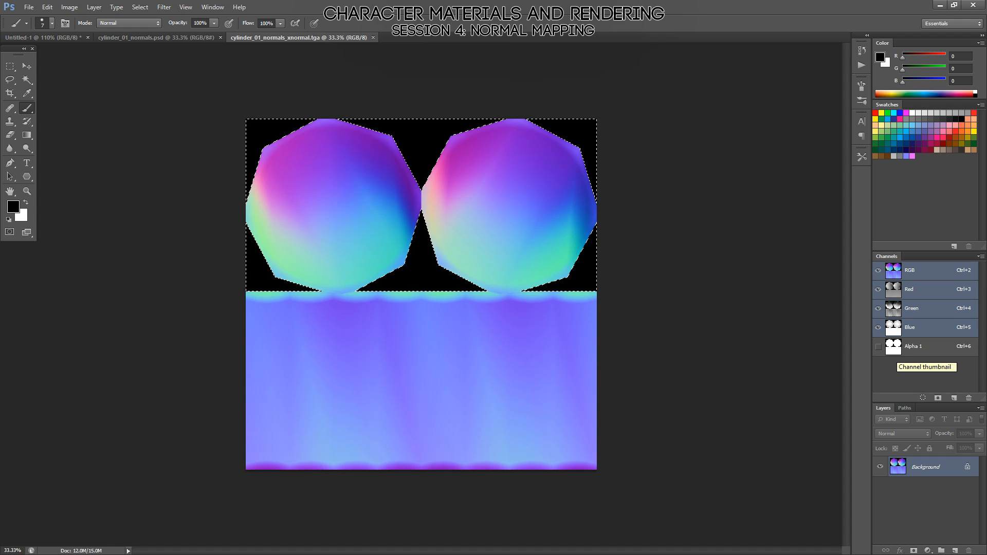
{"action": "left_click", "coordinate": [954, 551]}
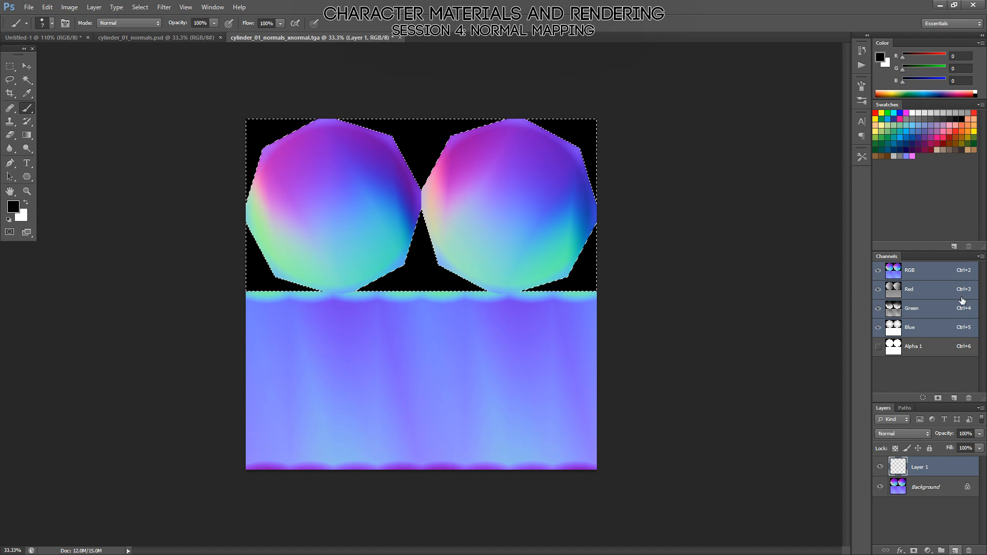
{"action": "left_click", "coordinate": [909, 155]}
{"action": "key", "text": "alt+BackSpace"}
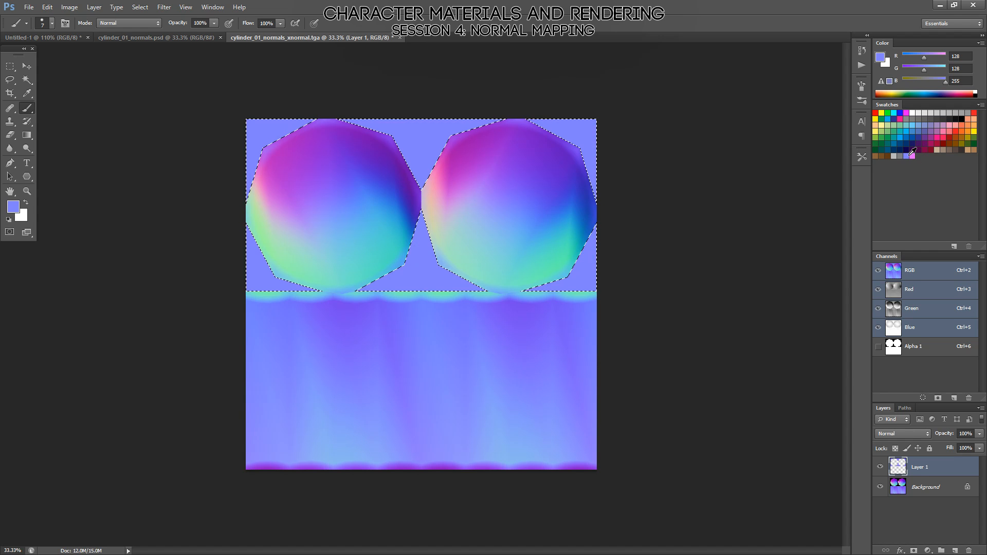
{"action": "key", "text": "ctrl+d"}
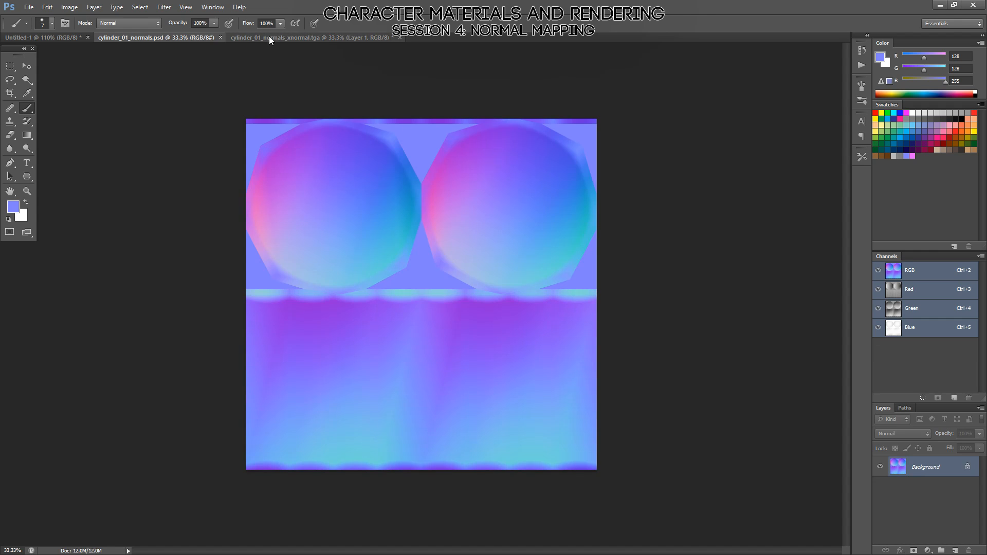
Compare the cap and side gradients of cylinder_01_normals.psd with those of the xNormal-converted TGA by alternating between the two documents.
{"action": "left_click", "coordinate": [264, 36]}
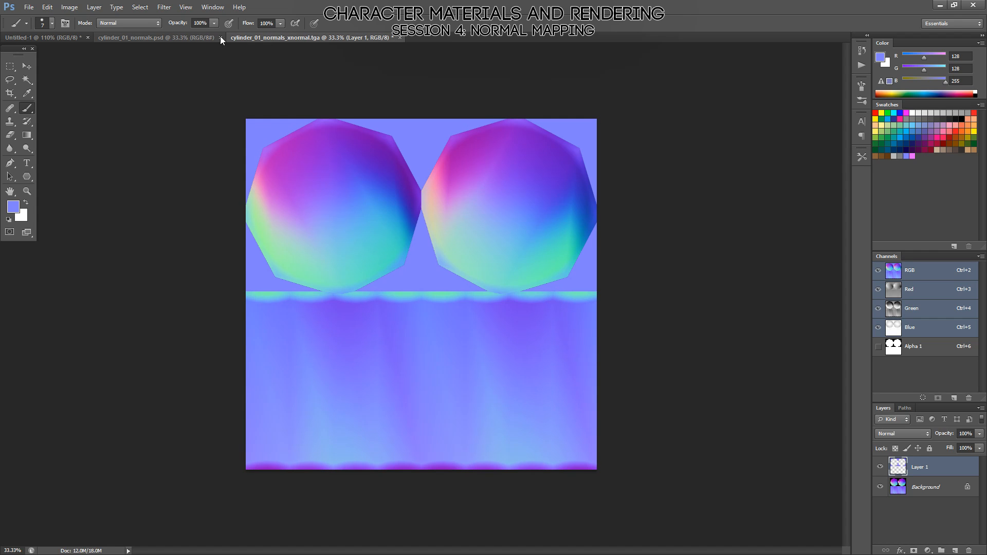
{"action": "left_click", "coordinate": [171, 39]}
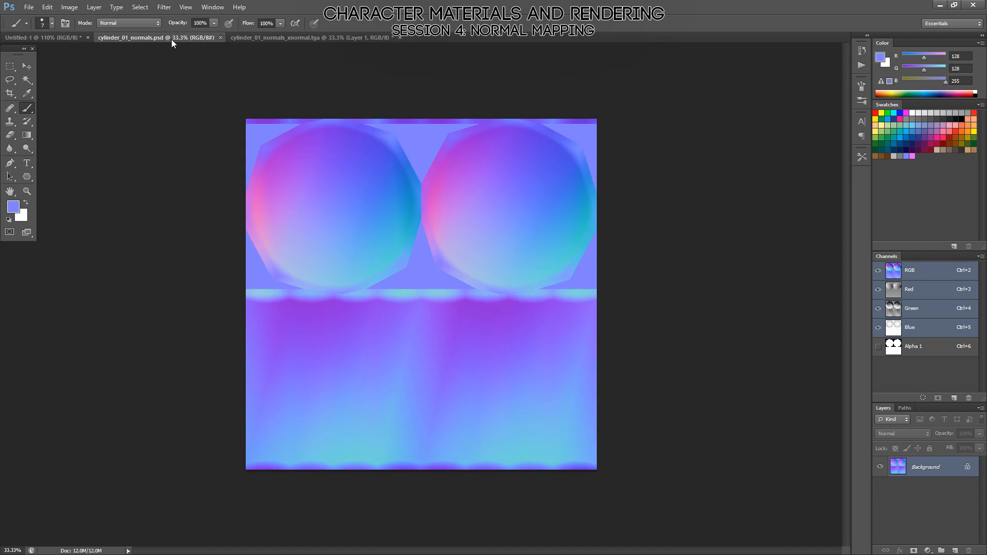
{"action": "left_click", "coordinate": [252, 36]}
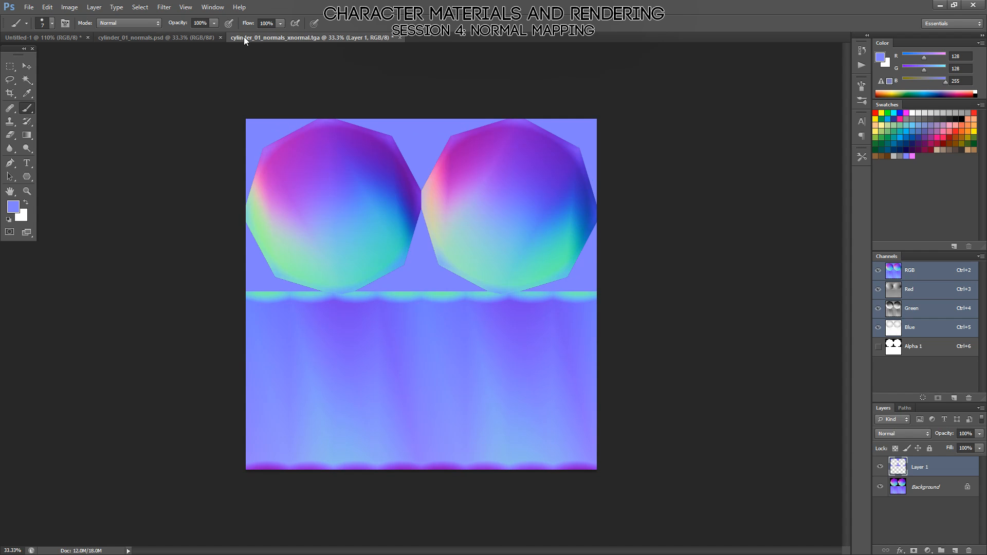
{"action": "left_click", "coordinate": [183, 37]}
{"action": "left_click", "coordinate": [275, 39]}
{"action": "left_click", "coordinate": [191, 38]}
{"action": "left_click", "coordinate": [314, 37]}
{"action": "left_click", "coordinate": [202, 37]}
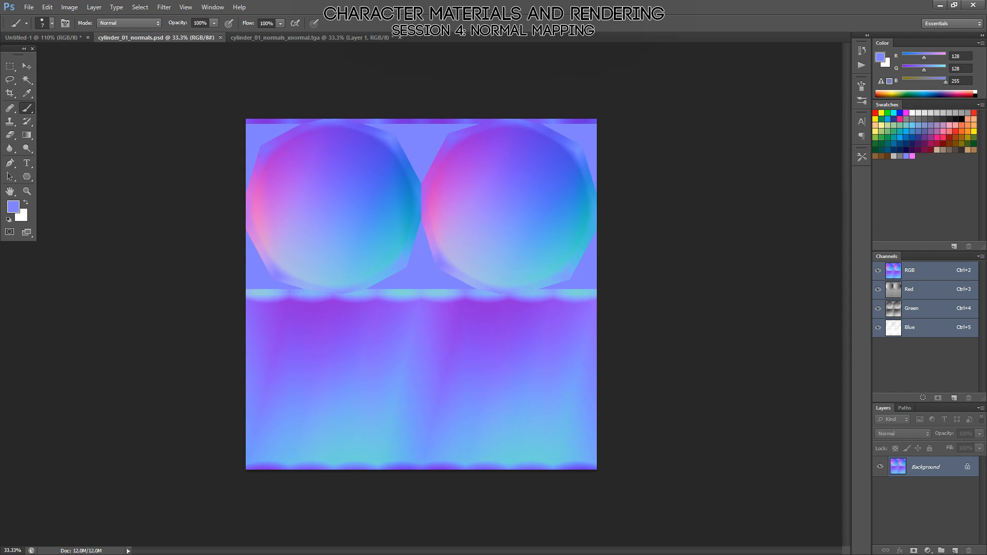
{"action": "left_click", "coordinate": [327, 37]}
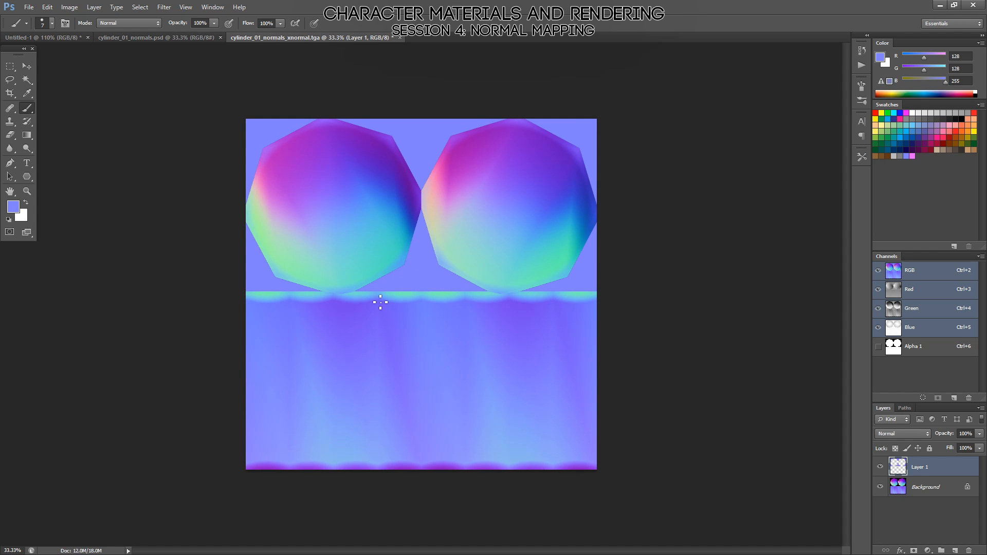
{"action": "left_click", "coordinate": [194, 39]}
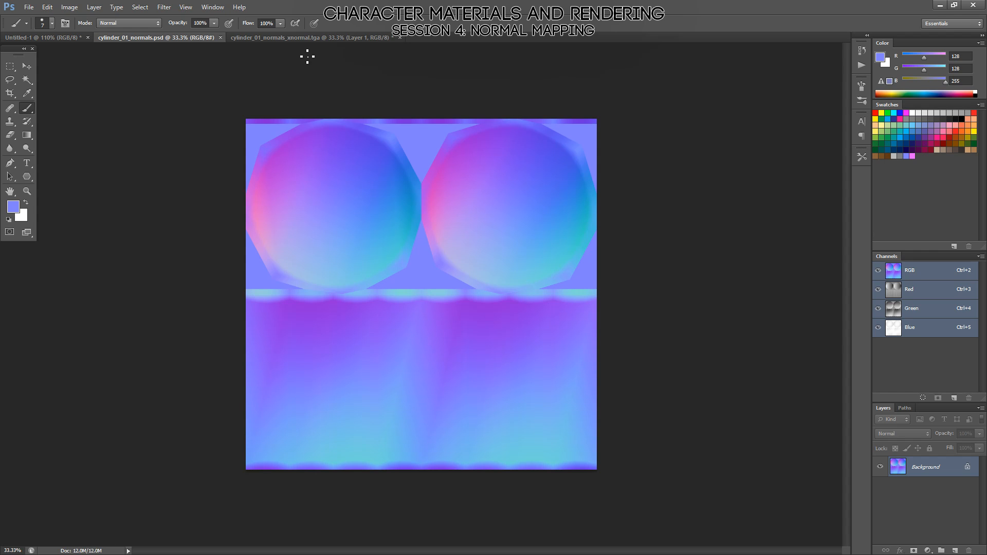
{"action": "left_click", "coordinate": [313, 39]}
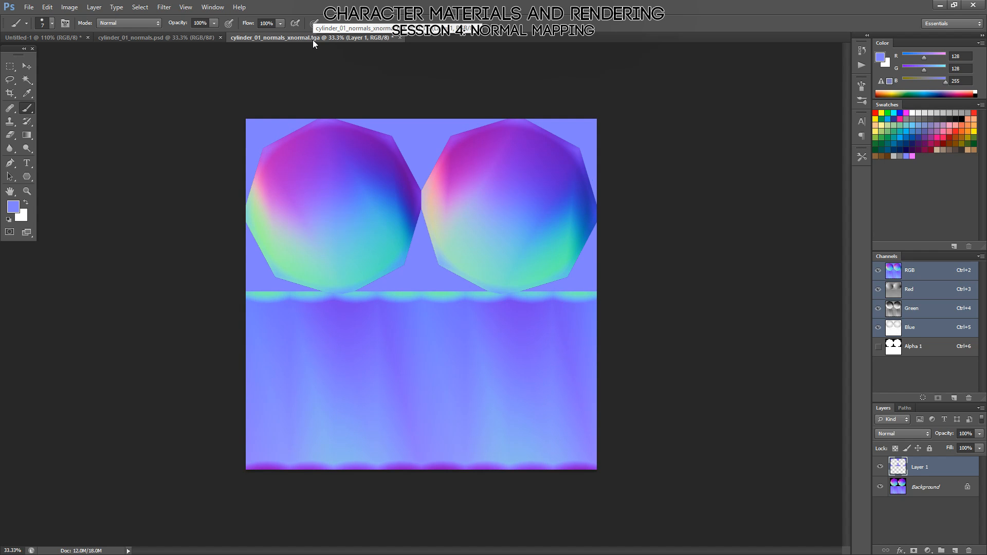
{"action": "left_click", "coordinate": [198, 37]}
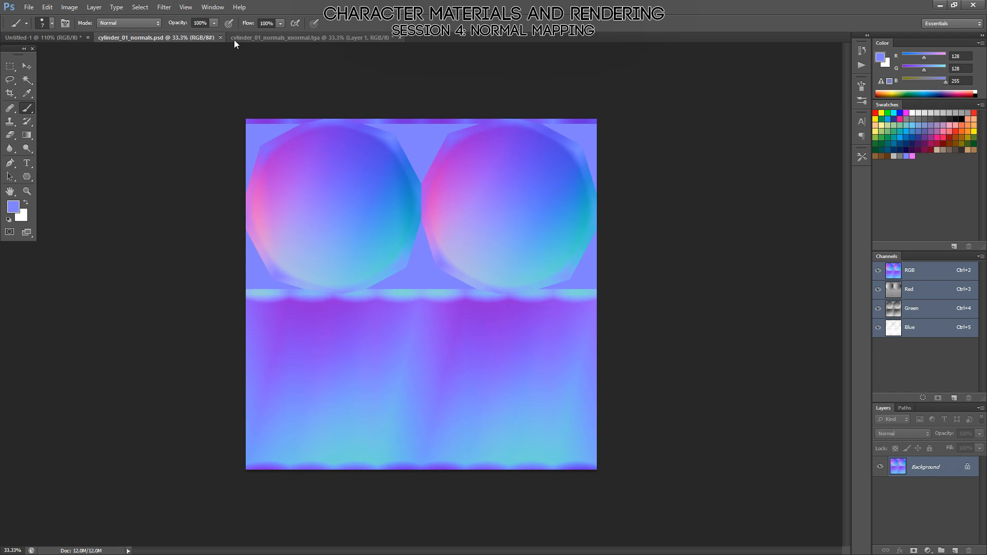
{"action": "left_click", "coordinate": [284, 36]}
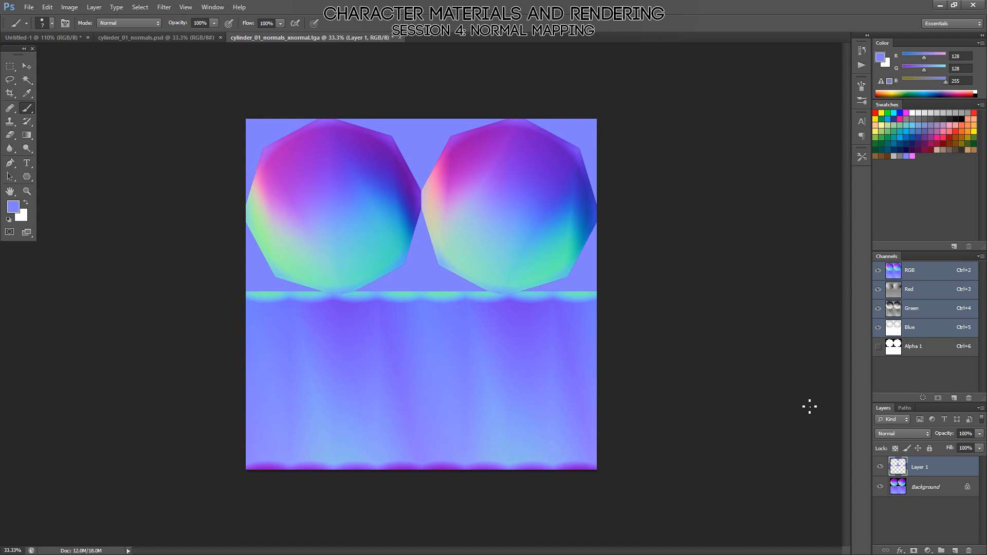